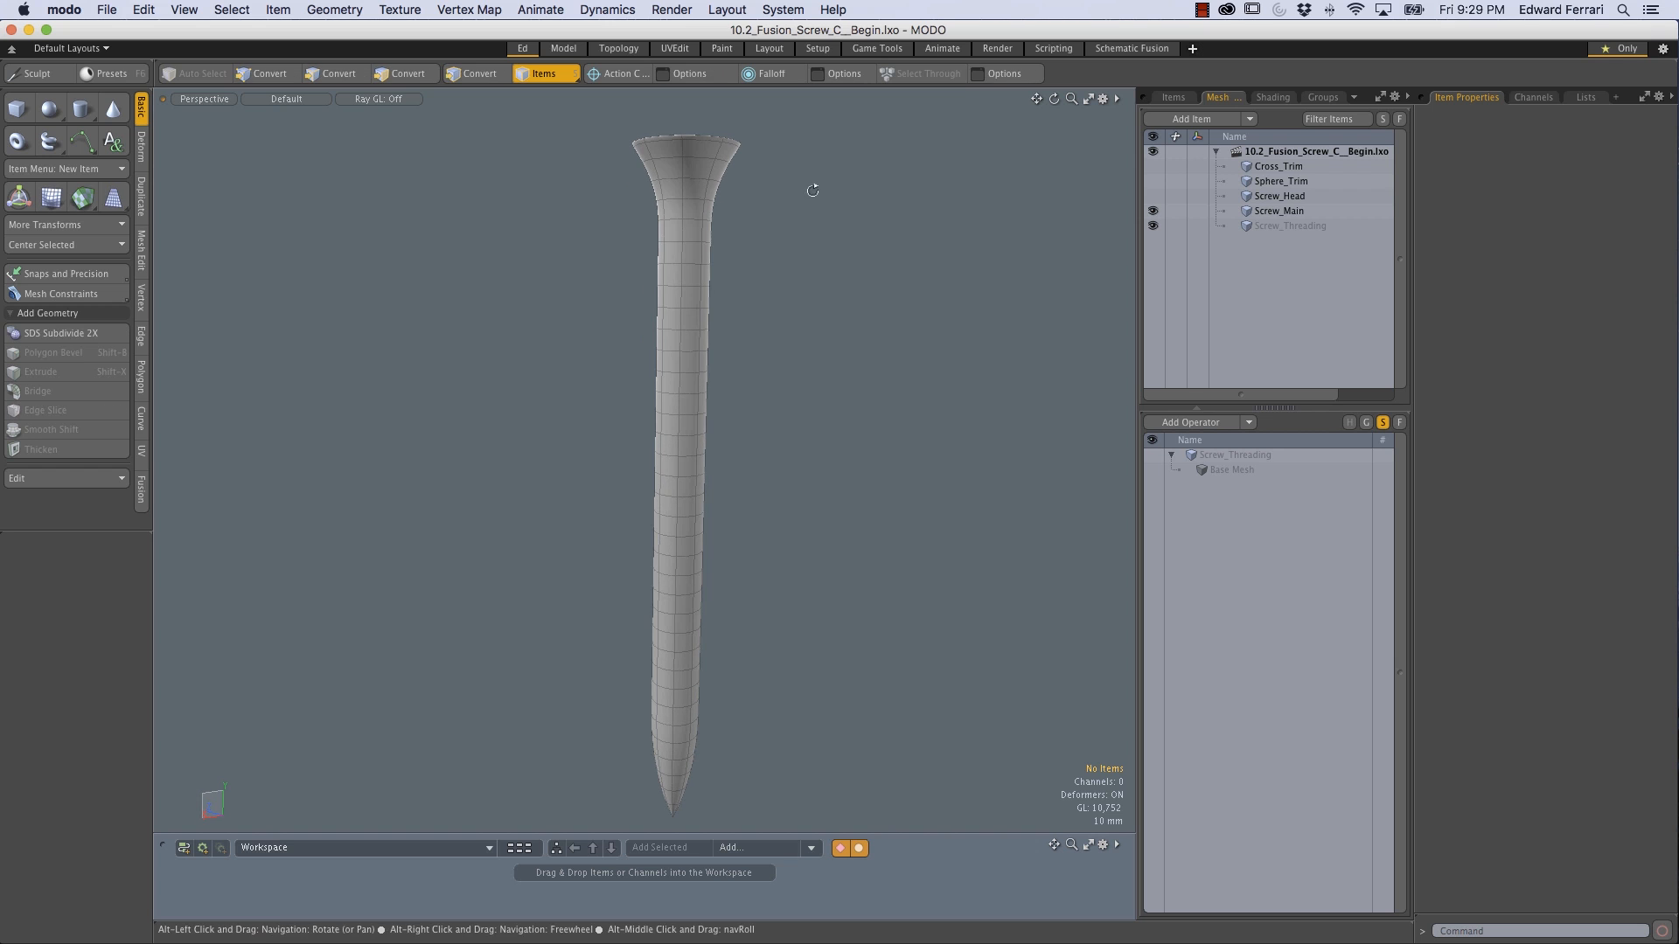
Step: Select the Screw_Main mesh and examine the shaft from its pointed tip up to the flared end
left_click(1277, 211)
left_click_drag(704, 254, 664, 419, "alt")
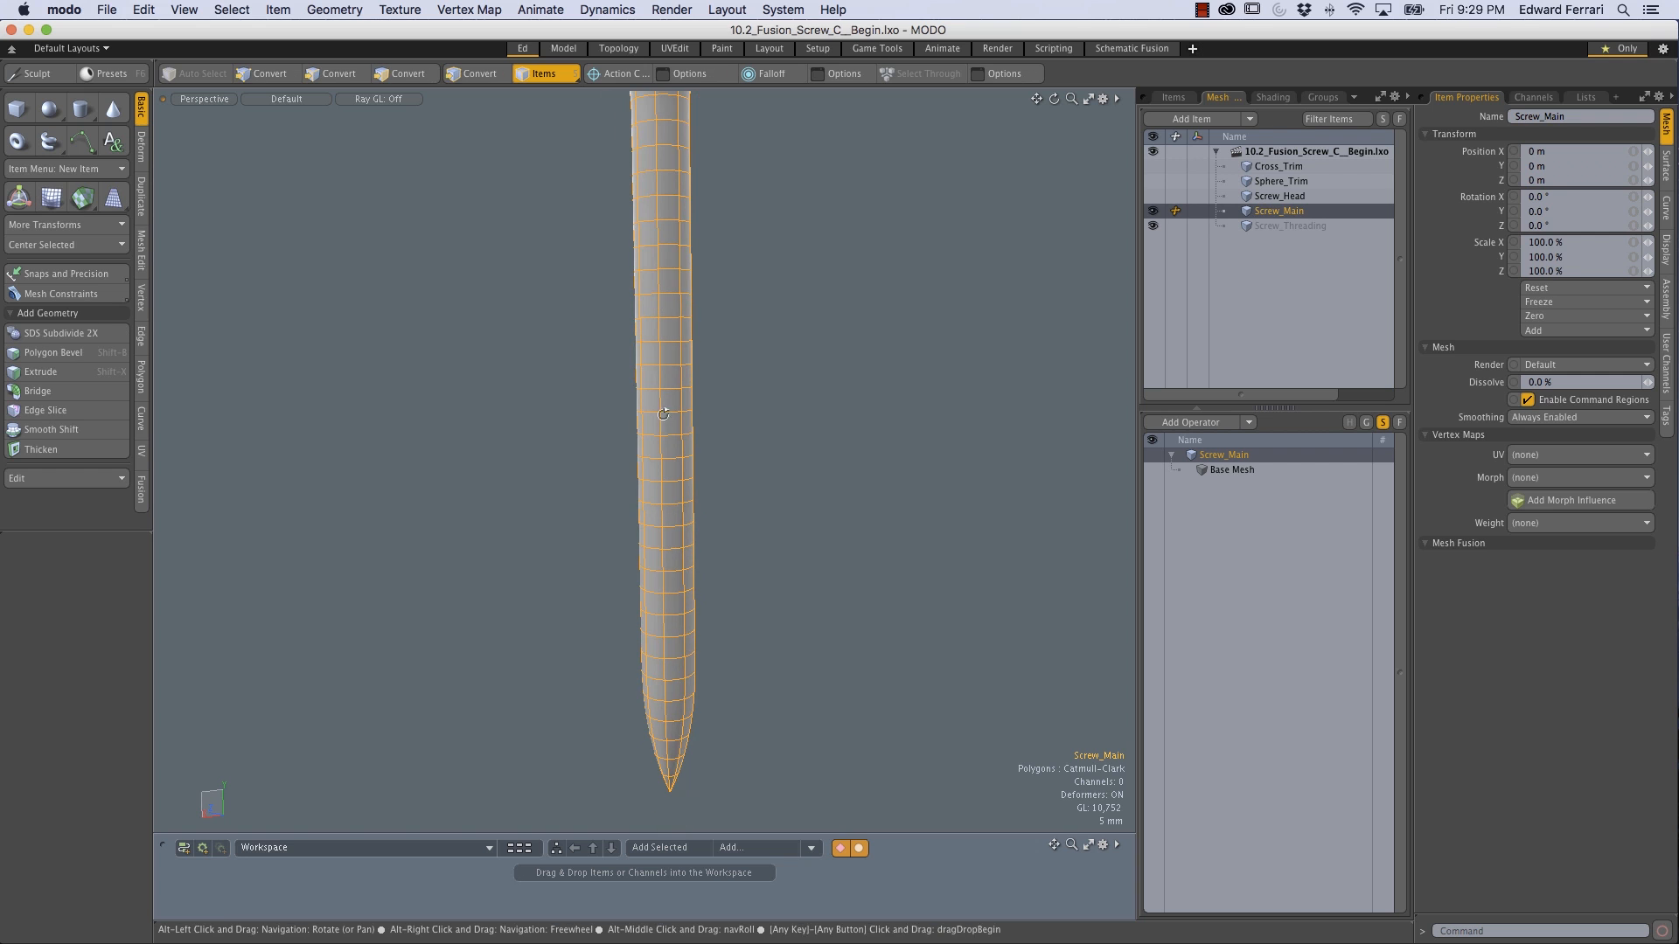
left_click_drag(671, 551, 616, 375, "alt")
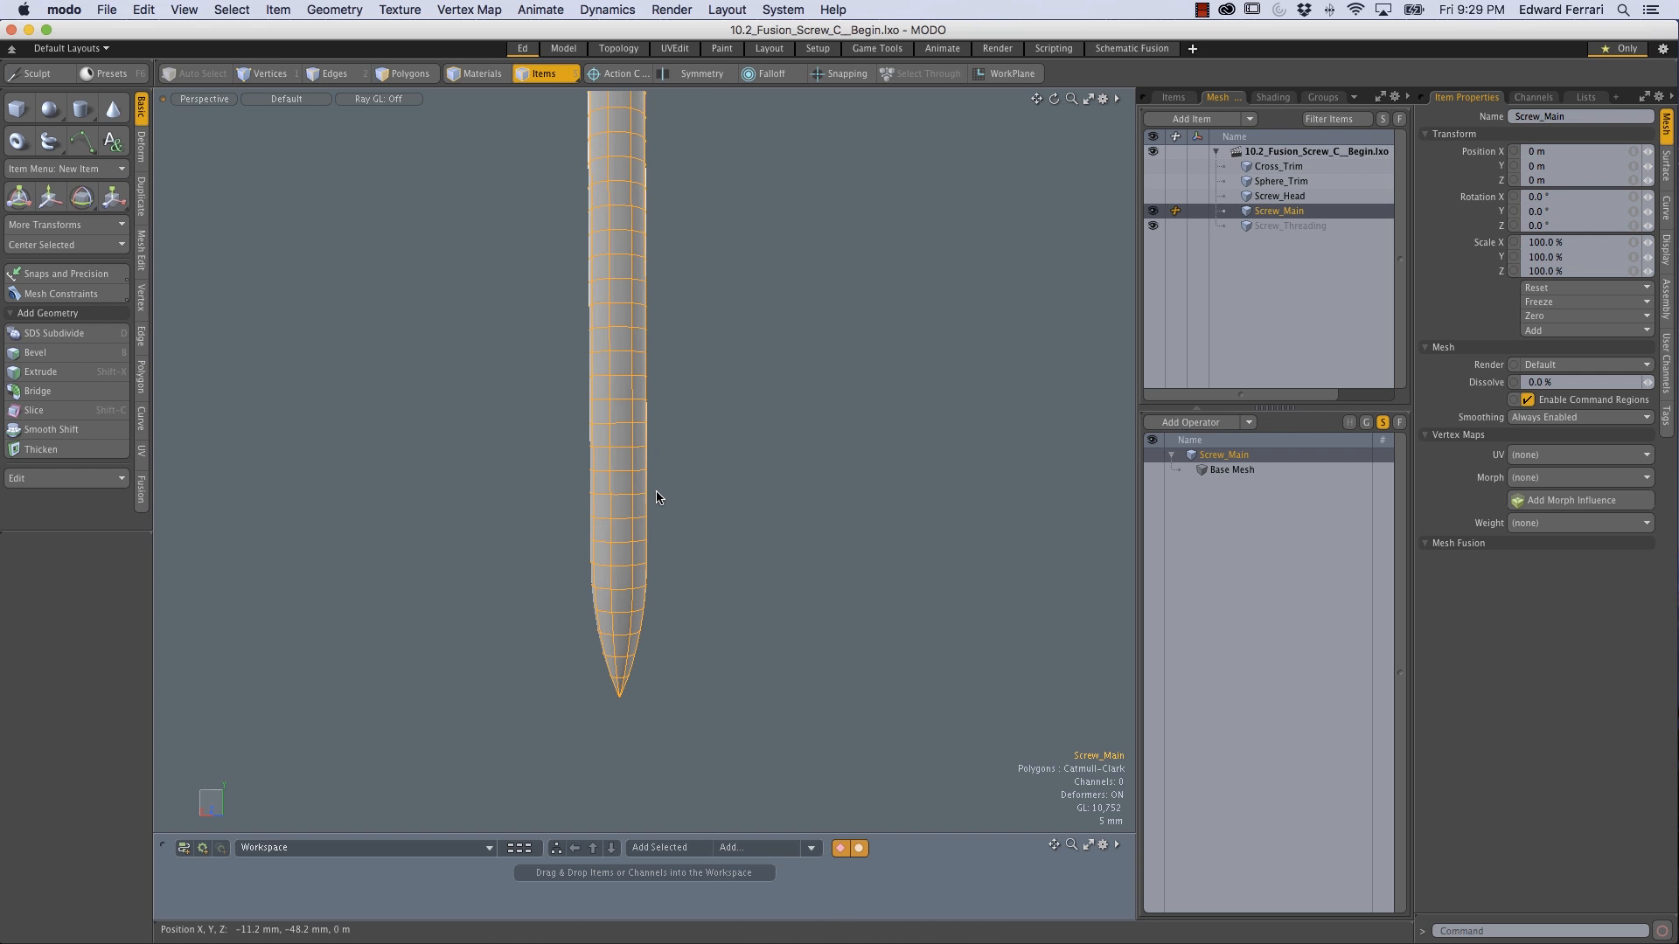
left_click_drag(607, 523, 619, 390, "alt")
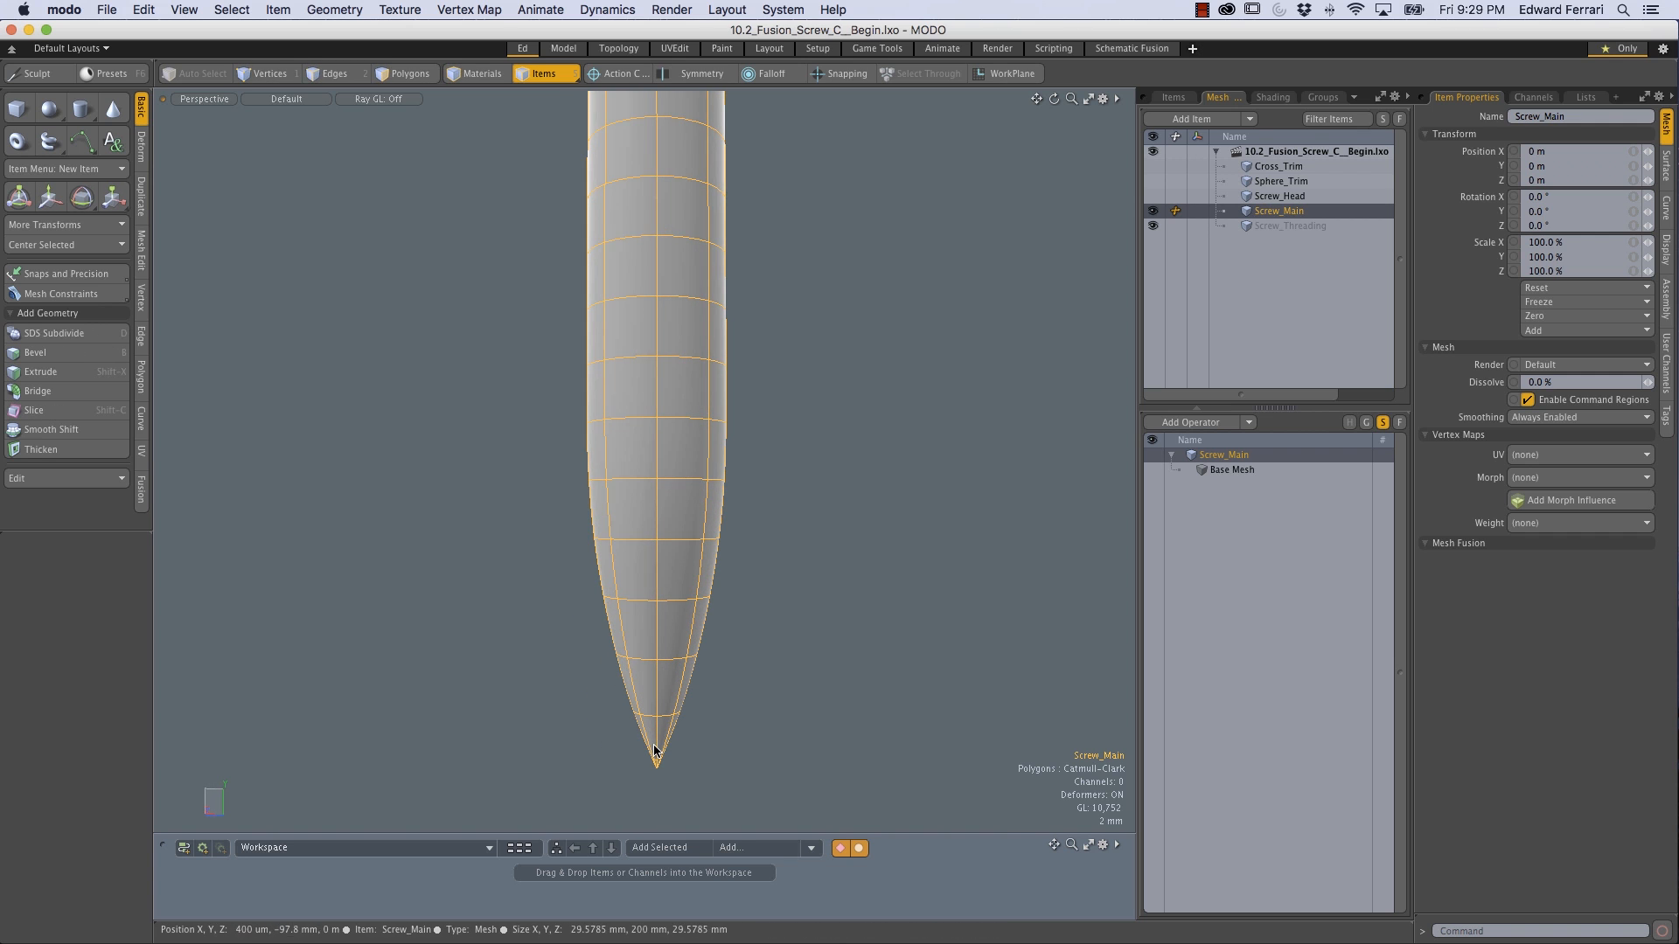
left_click_drag(782, 522, 753, 685, "ctrl+alt")
left_click_drag(741, 332, 677, 514, "alt+shift")
left_click_drag(633, 347, 642, 398, "alt")
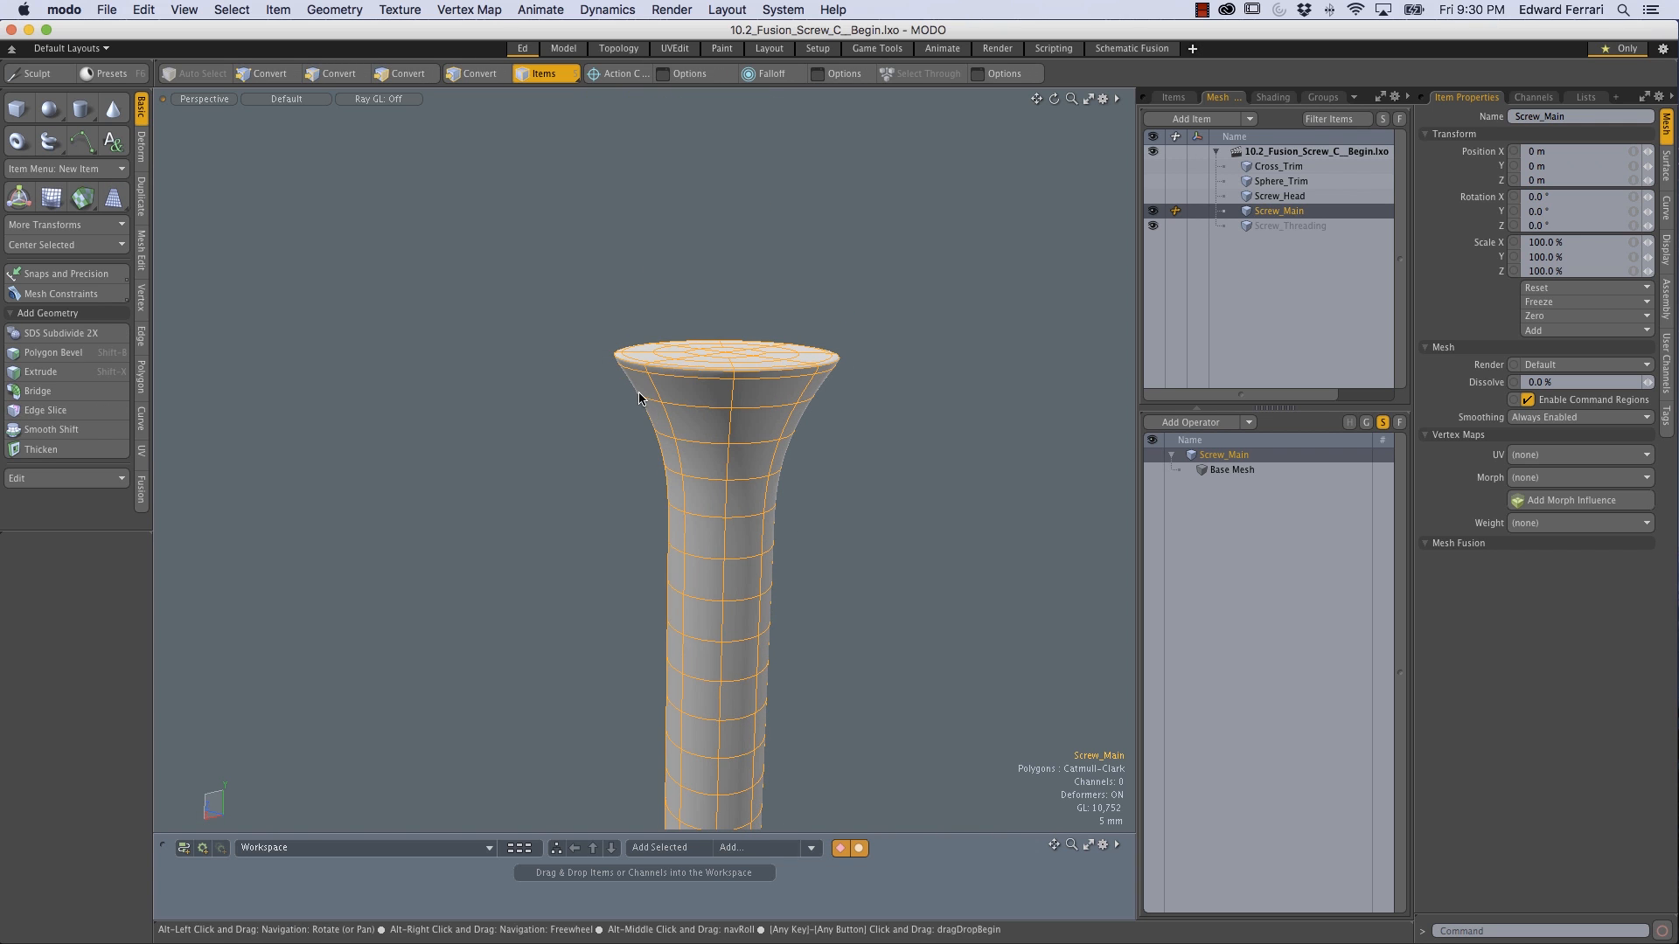
left_click_drag(813, 378, 825, 475, "alt")
left_click_drag(1094, 266, 1099, 304, "alt")
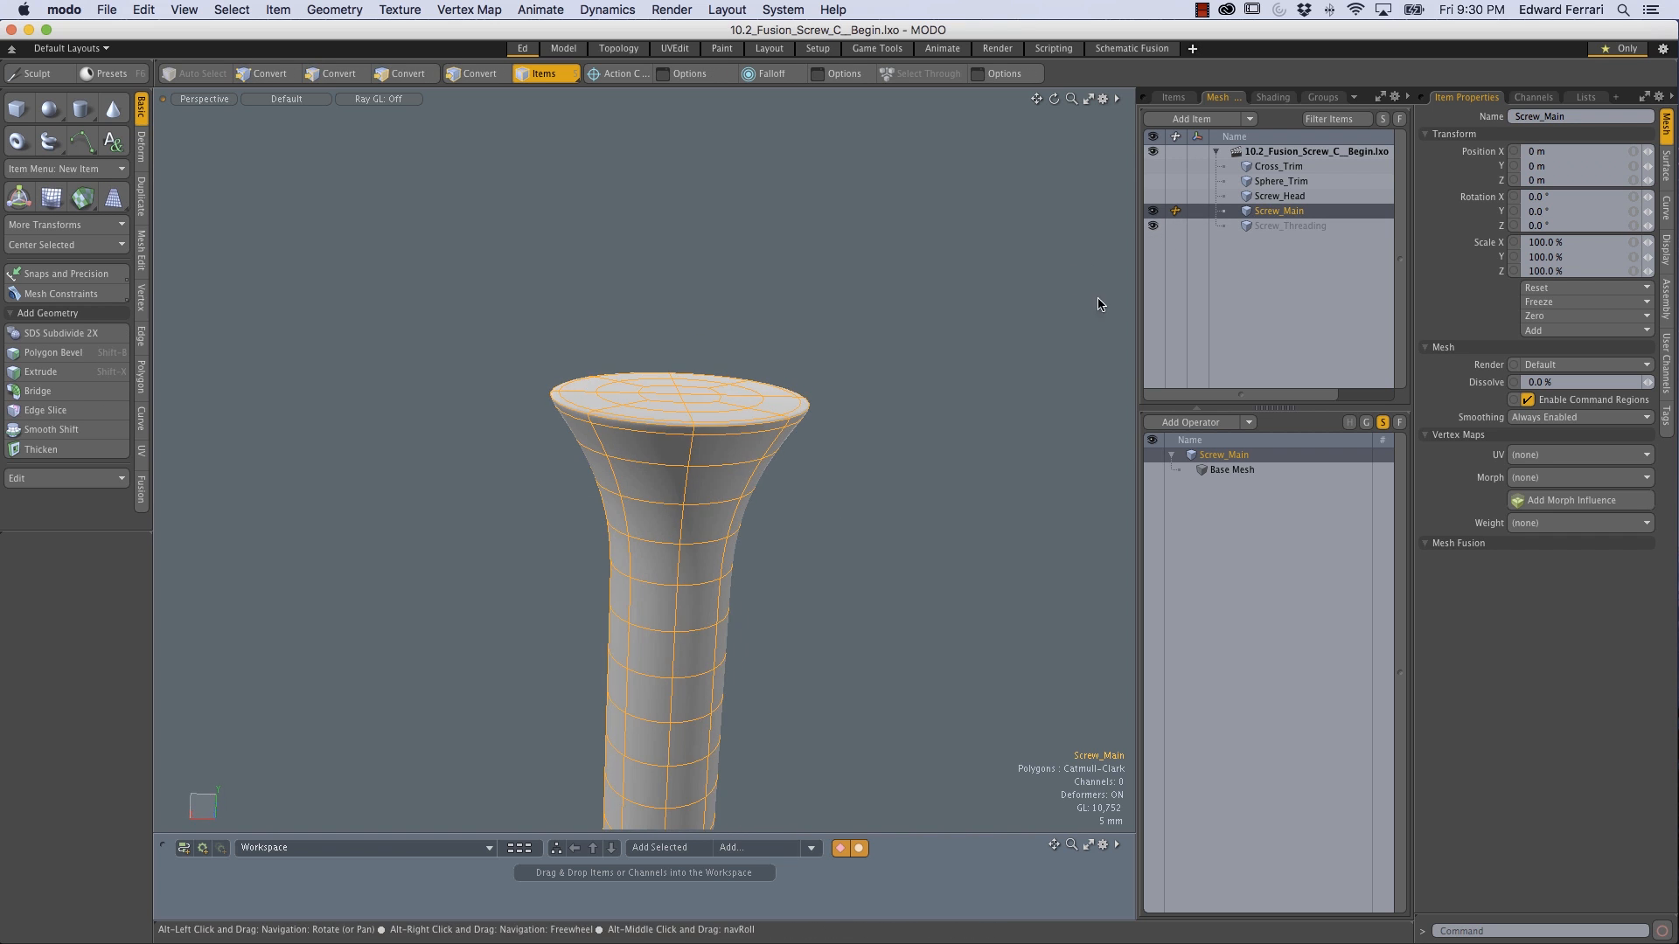
Step: Show and select the Screw_Head mesh and examine how it sits on the screw shaft
left_click(1153, 196)
left_click(1300, 200)
left_click_drag(752, 524, 683, 340, "alt")
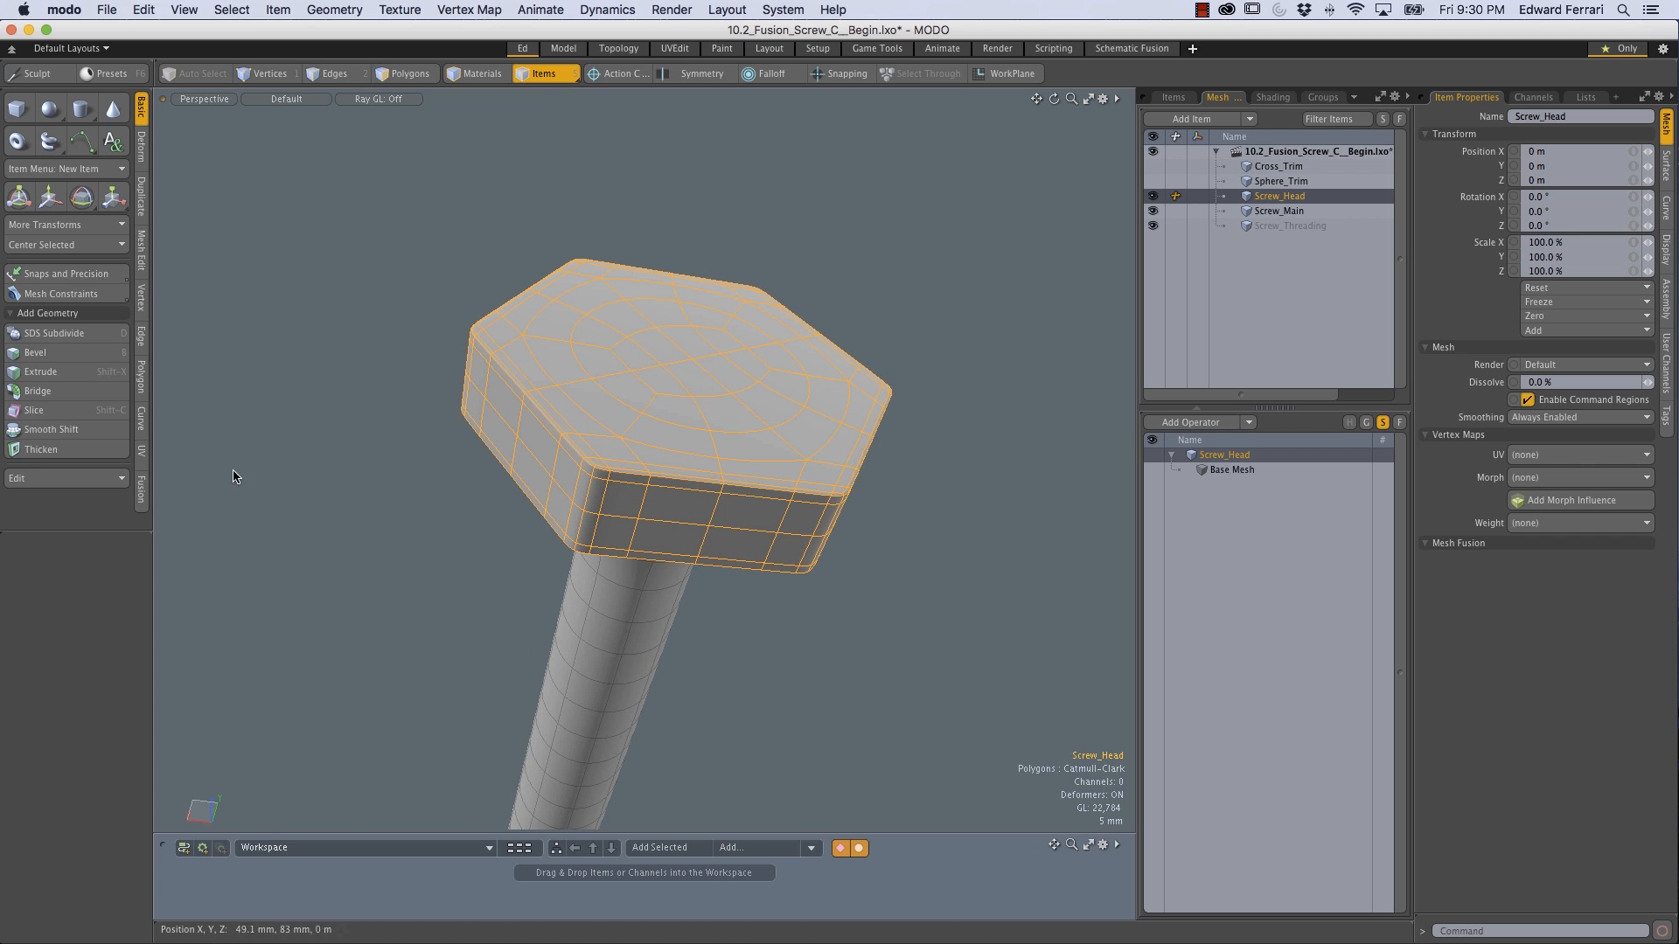
Step: Browse the Fusion Qbic geometry presets to find the Q-Hex shape, and compare it with the screw head
left_click(141, 491)
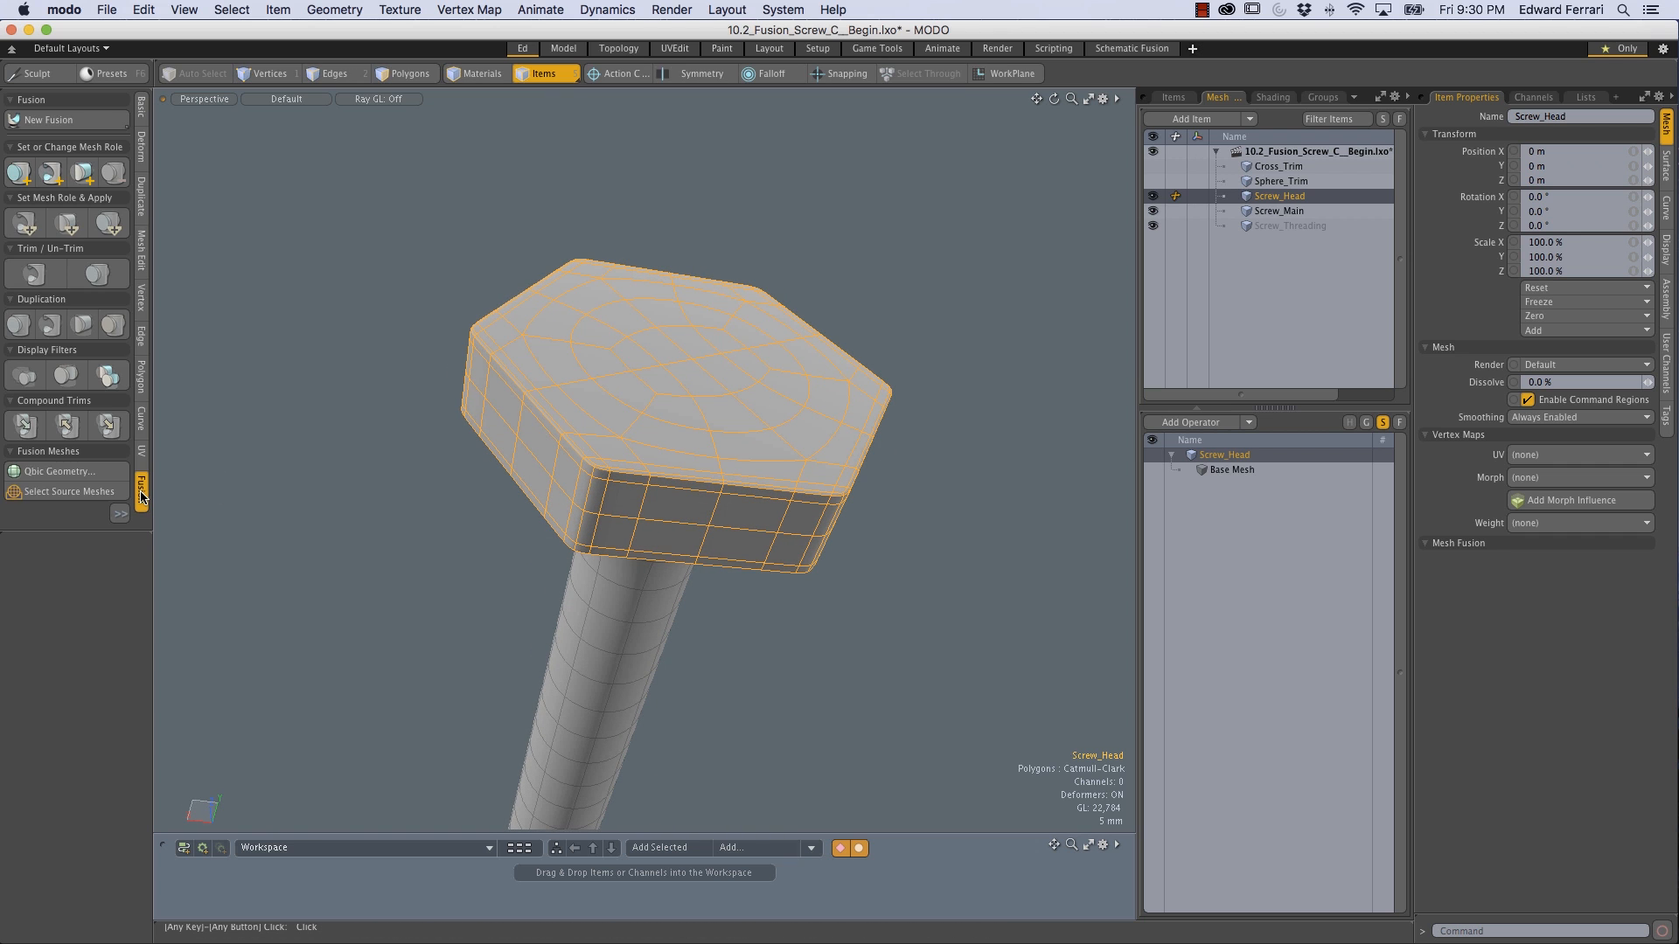
left_click(53, 473)
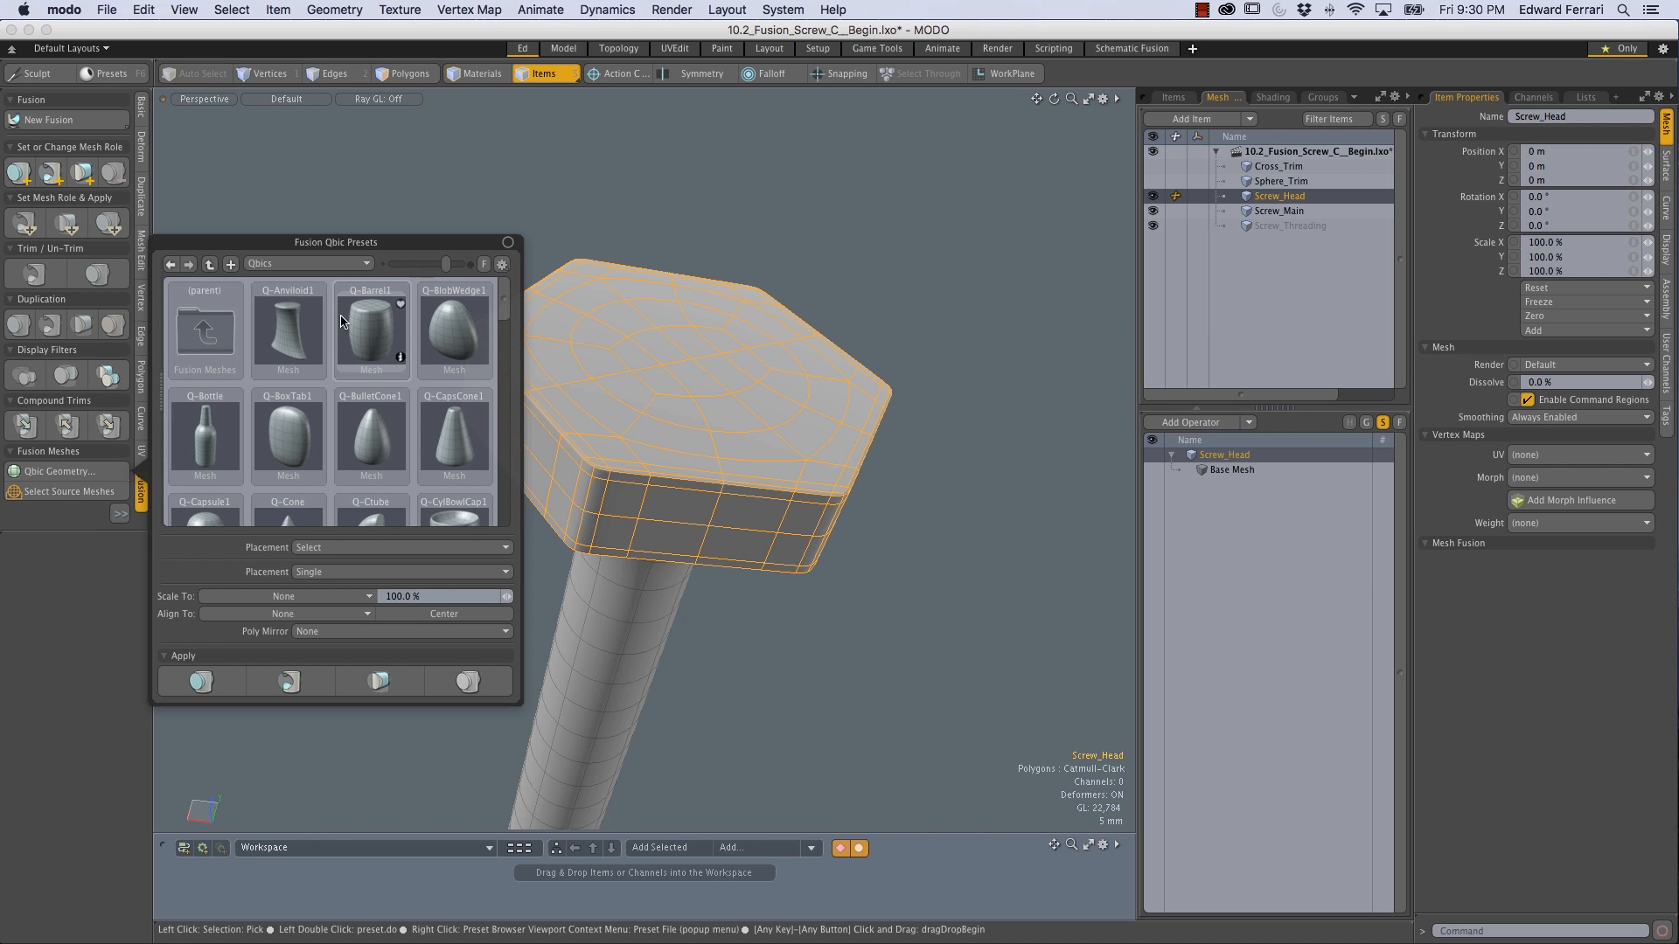
scroll(317, 344, "down", 3)
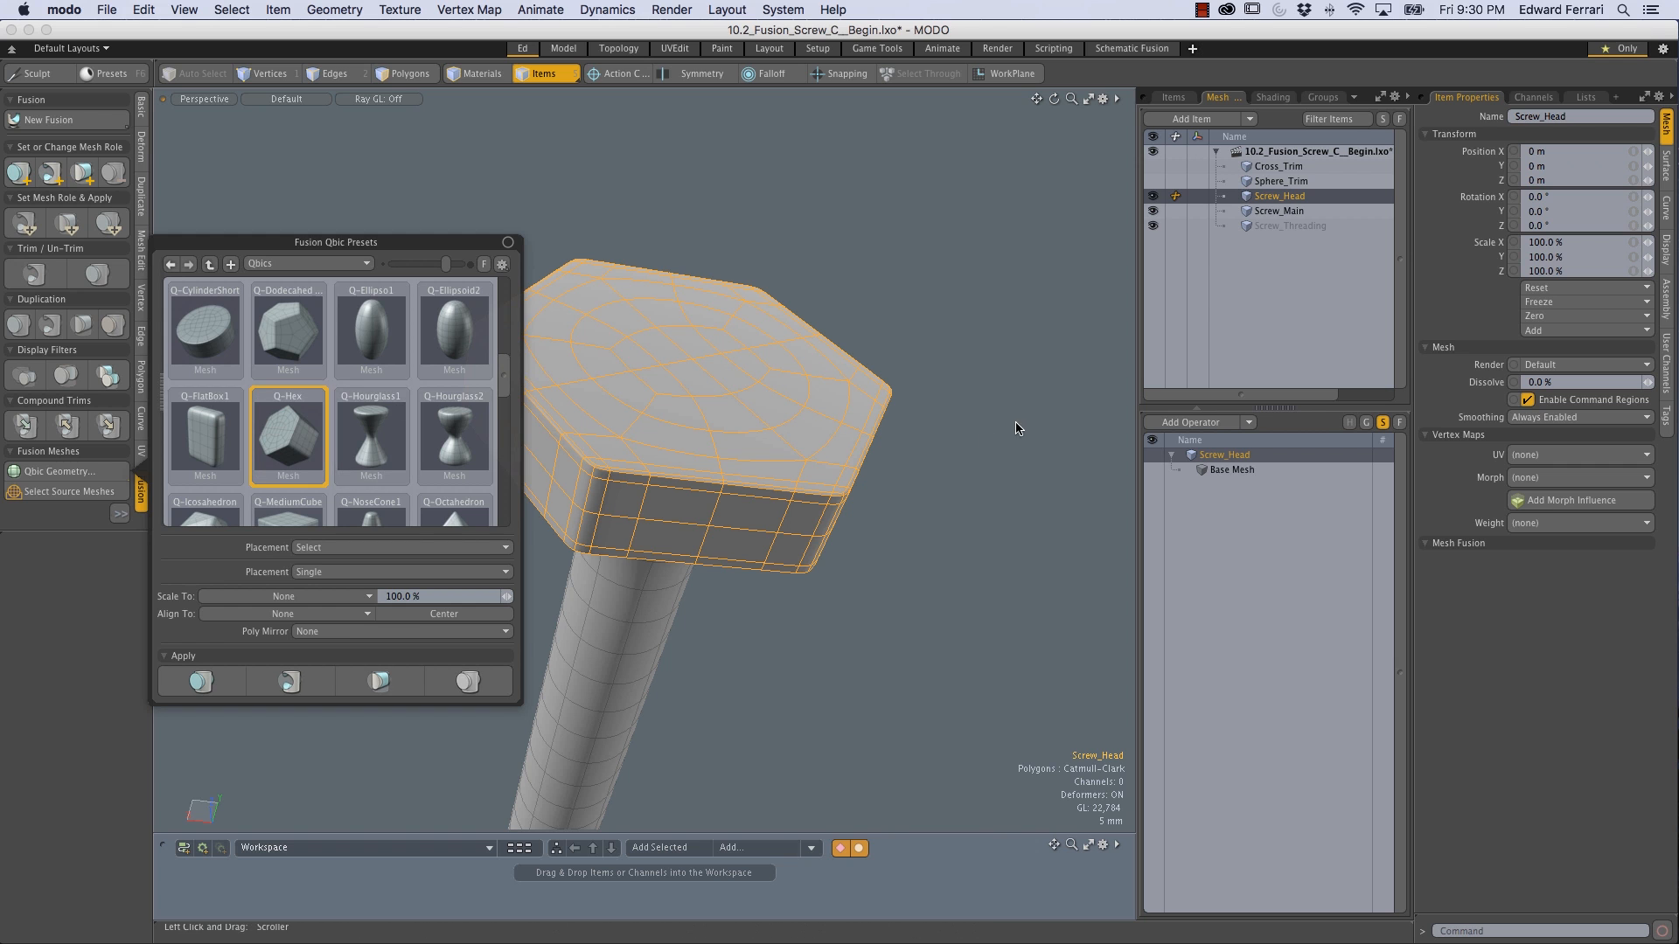
left_click_drag(993, 439, 709, 469, "alt")
left_click_drag(971, 248, 1039, 241, "alt")
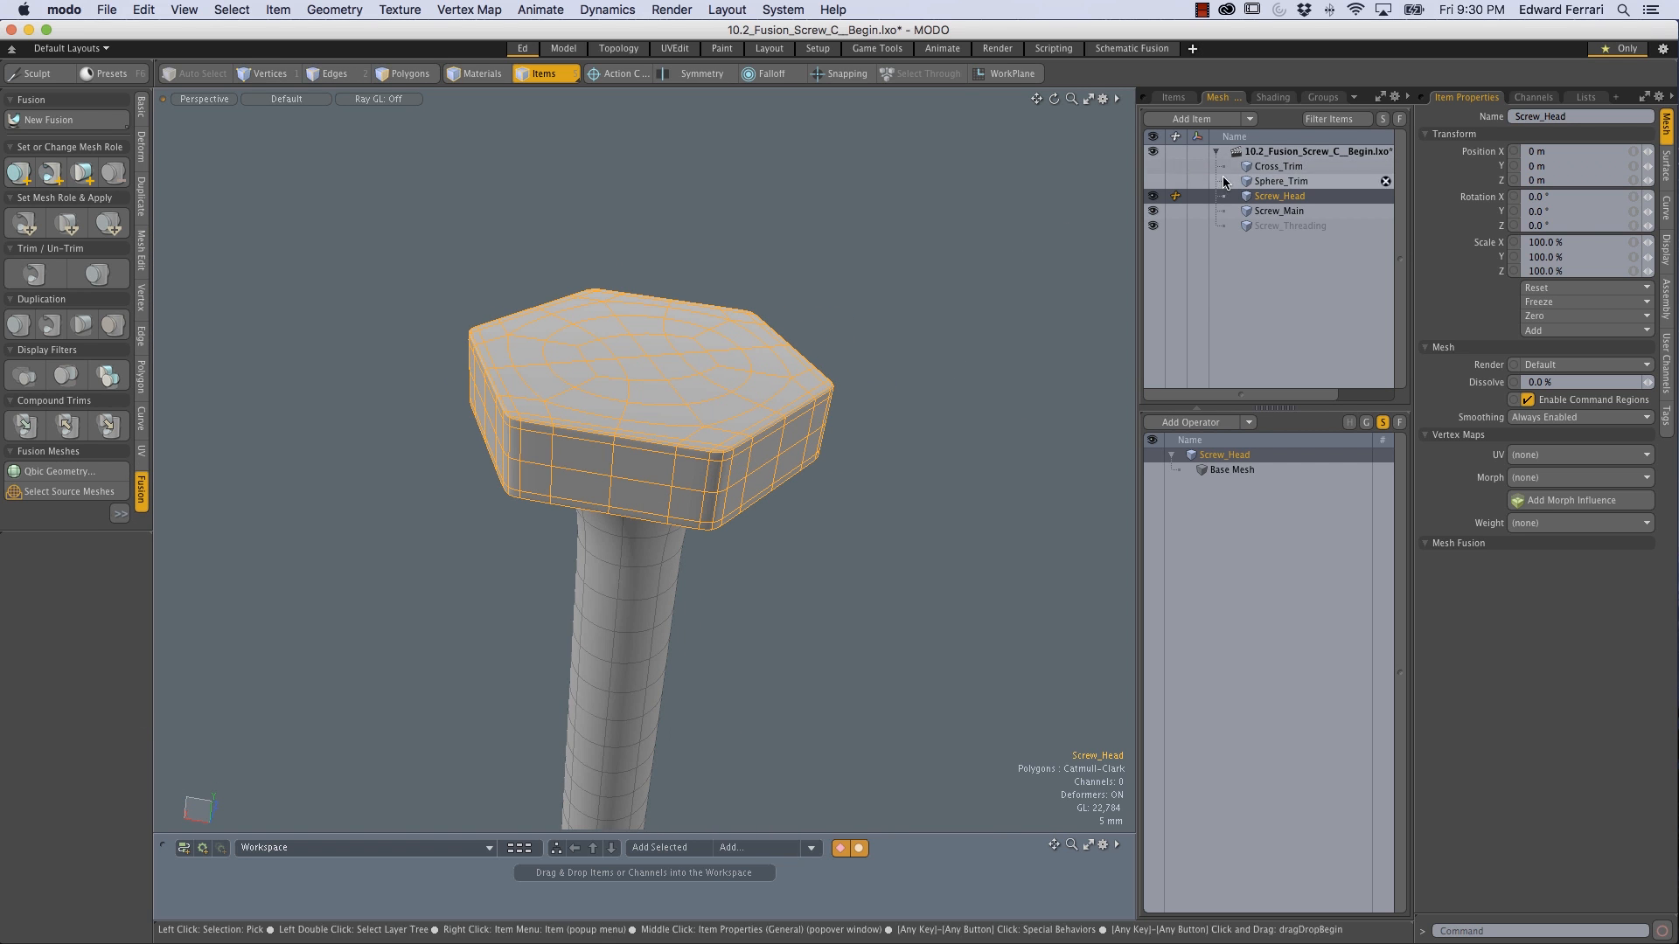
Step: Show the Cross_Trim mesh, select it together with Screw_Head, and examine where the two meshes intersect
left_click(1154, 166)
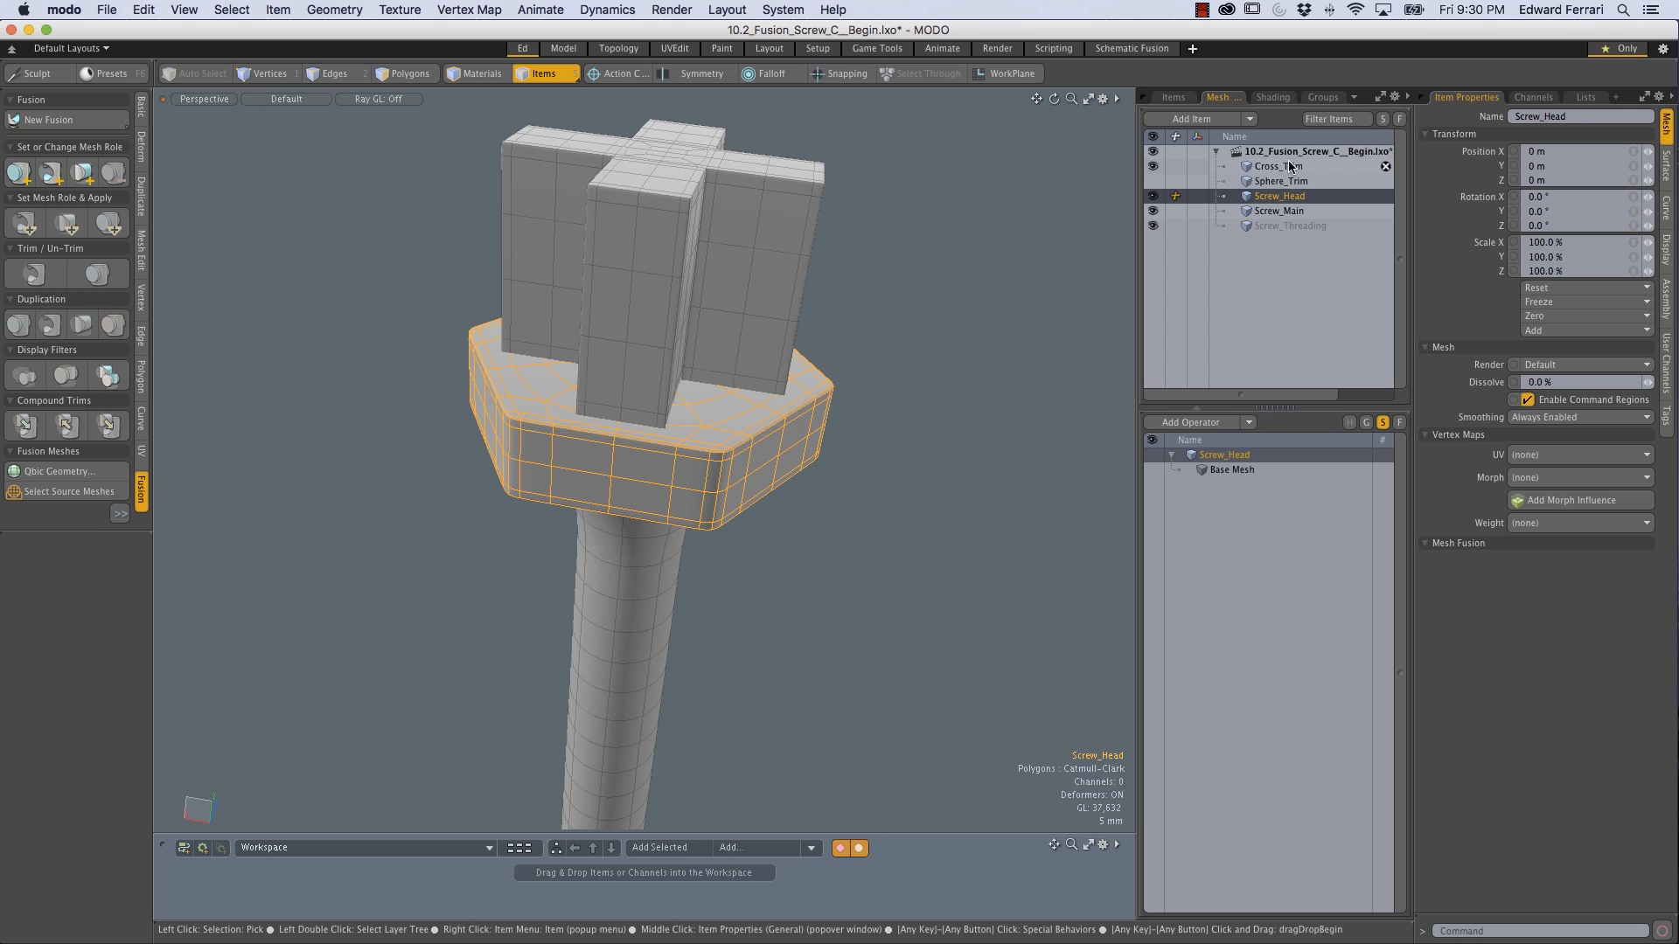
left_click_drag(612, 367, 633, 288, "alt")
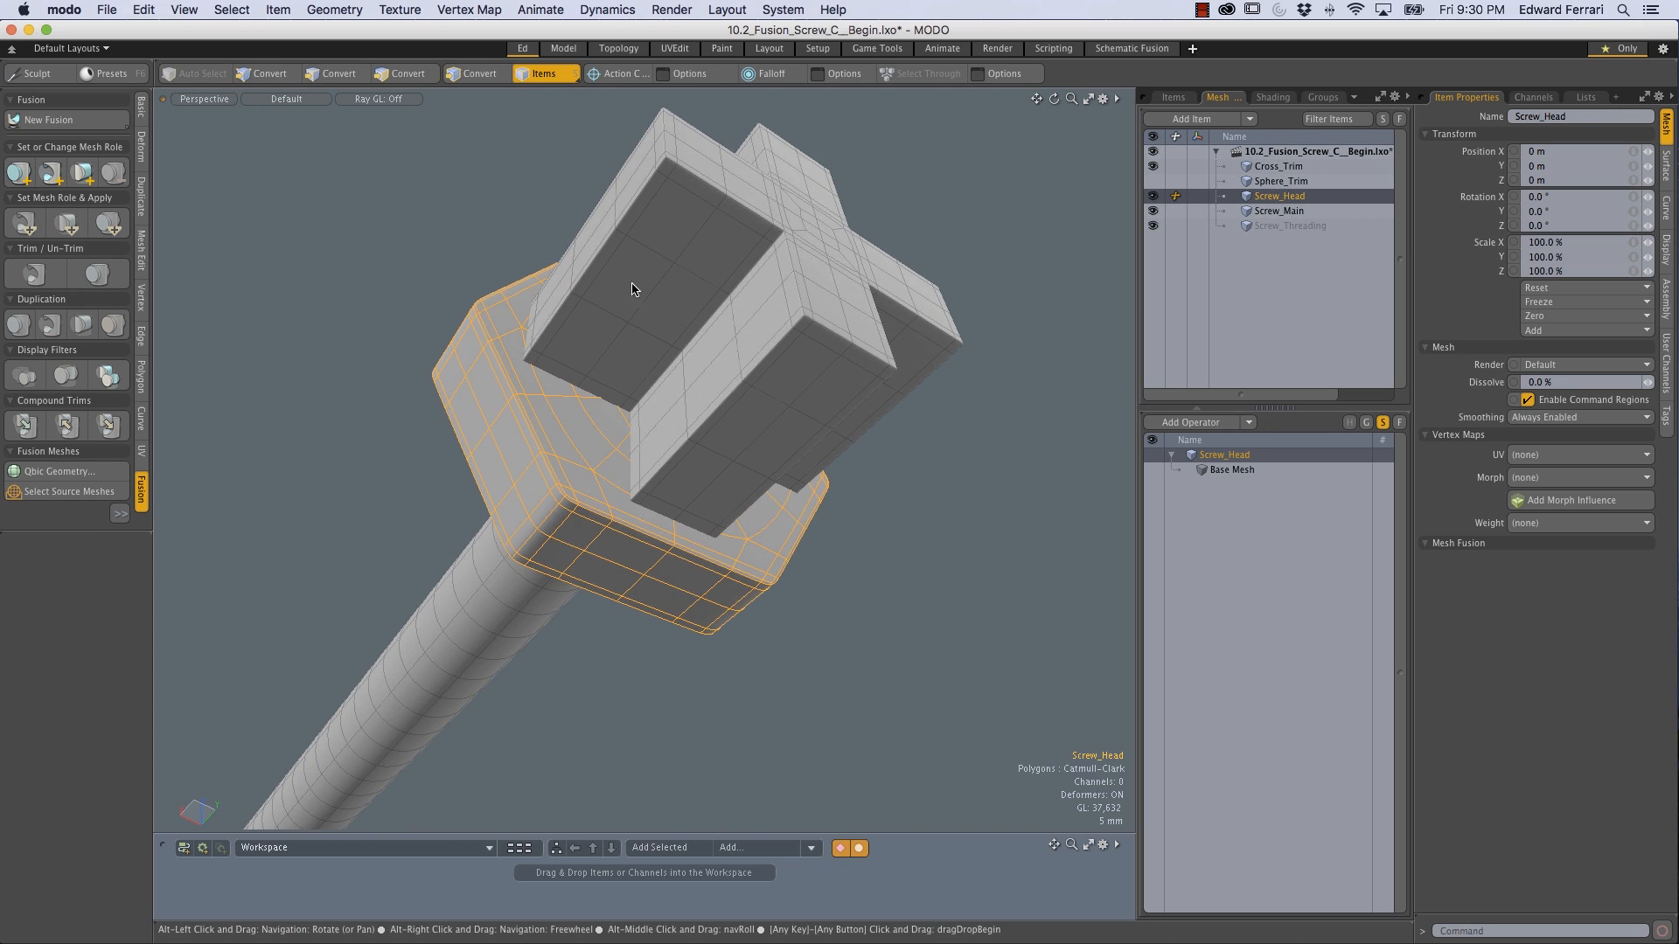
left_click(635, 289)
left_click_drag(749, 317, 560, 385, "alt")
left_click(517, 423, "shift")
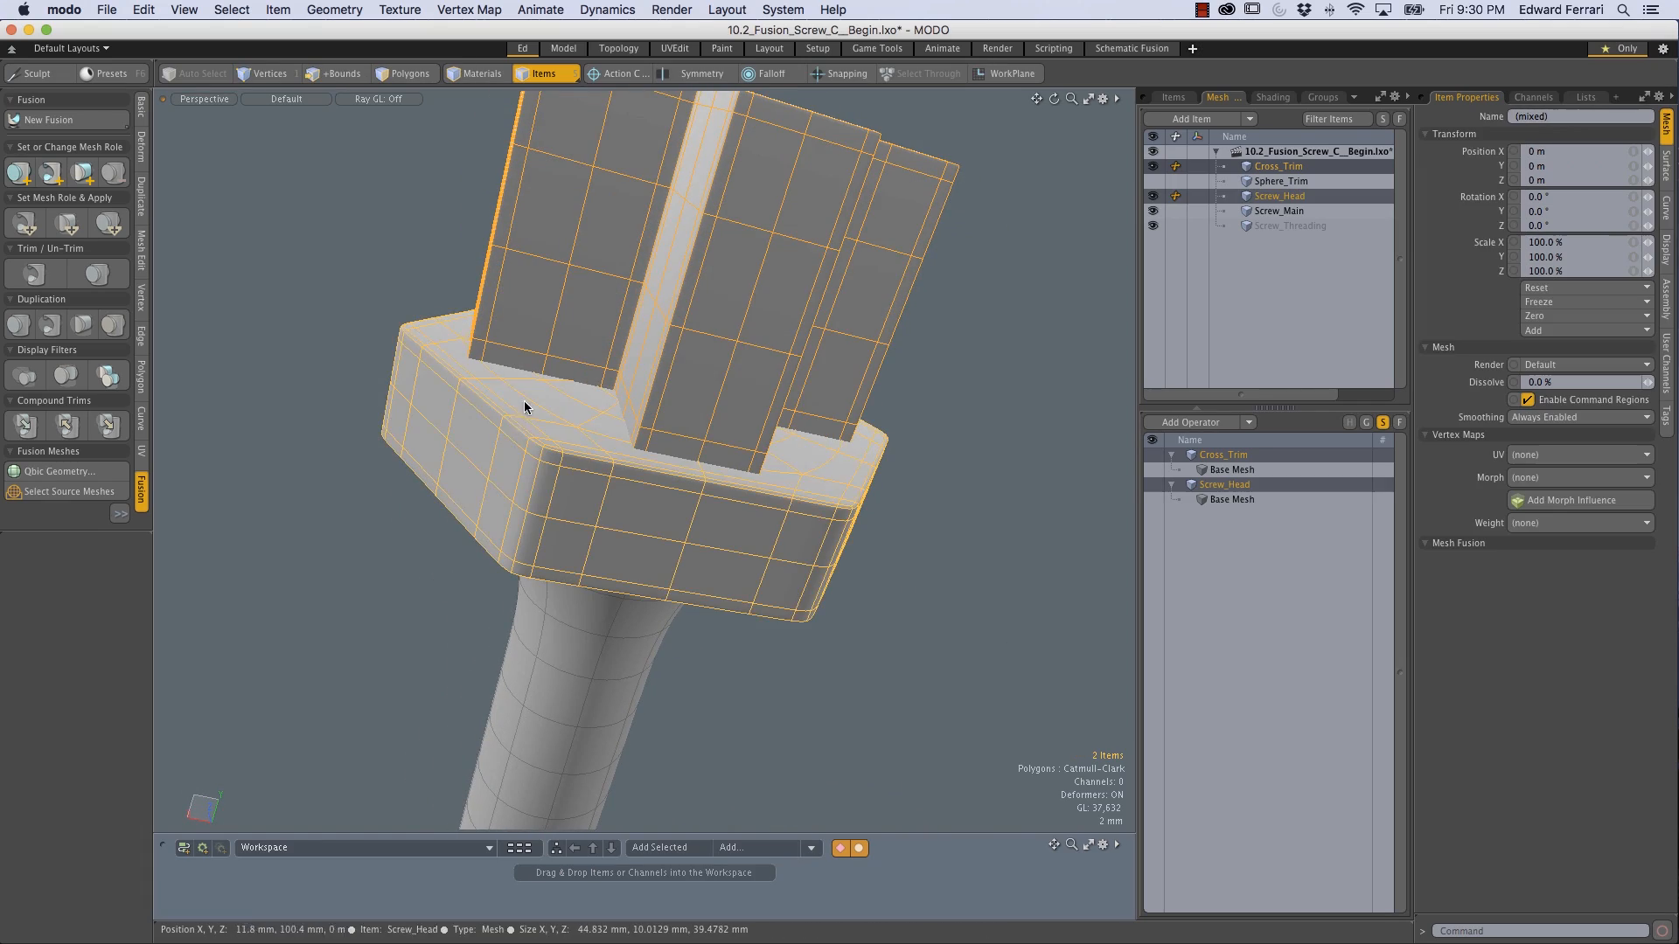
left_click_drag(522, 323, 816, 466, "alt")
mouse_move(660, 465)
left_mouse_down("alt")
mouse_move(768, 330)
mouse_move(699, 394)
mouse_move(758, 459)
mouse_move(686, 466)
left_mouse_up("alt")
left_click_drag(716, 353, 612, 465, "alt")
left_click_drag(717, 491, 1099, 198, "alt")
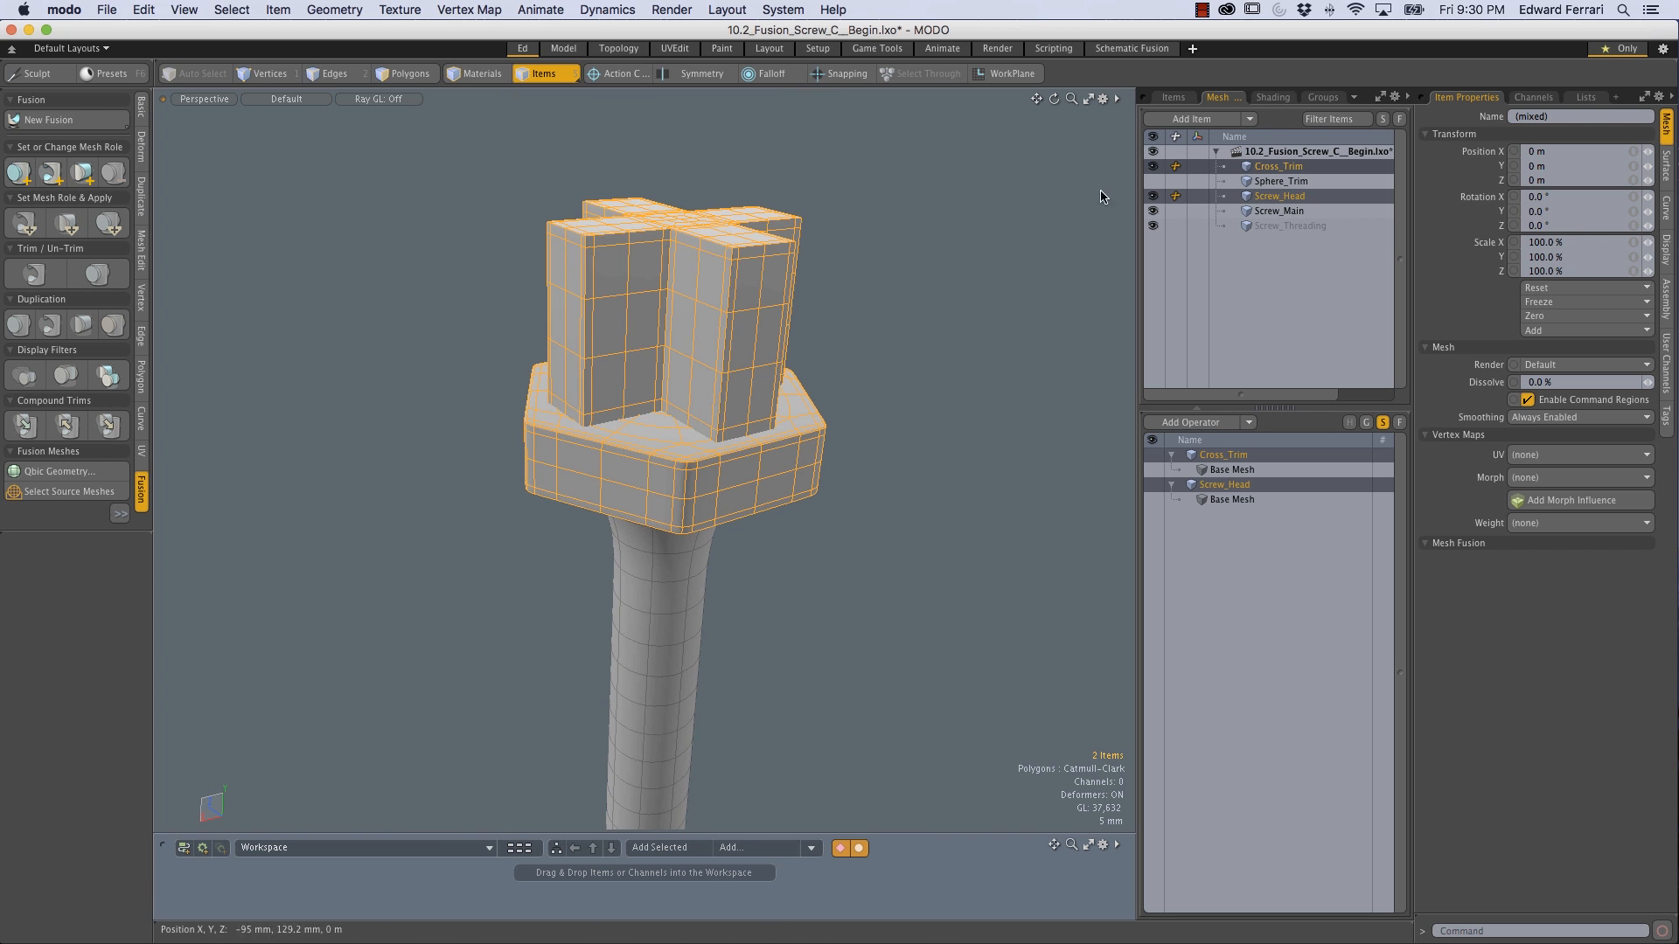
Step: Show the Sphere_Trim mesh and examine where it overlaps the Screw_Head mesh
left_click(1152, 181)
left_click_drag(683, 516, 498, 334, "alt")
left_click(756, 386)
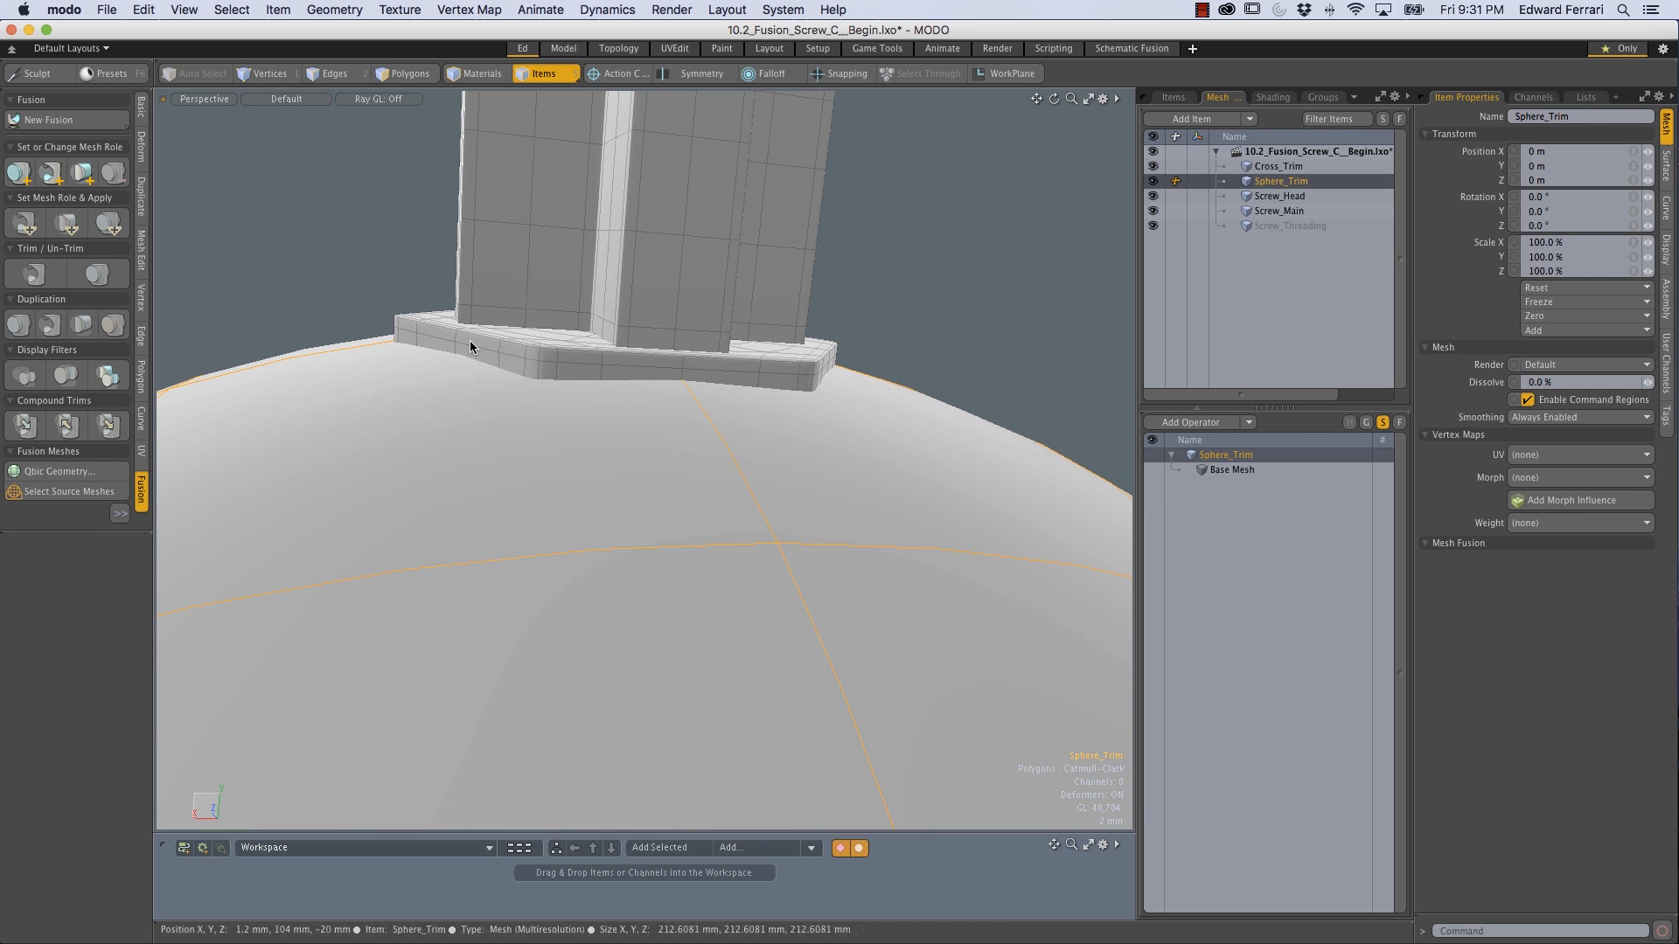
left_click_drag(741, 448, 829, 455, "alt")
left_click_drag(829, 454, 735, 404, "ctrl+alt")
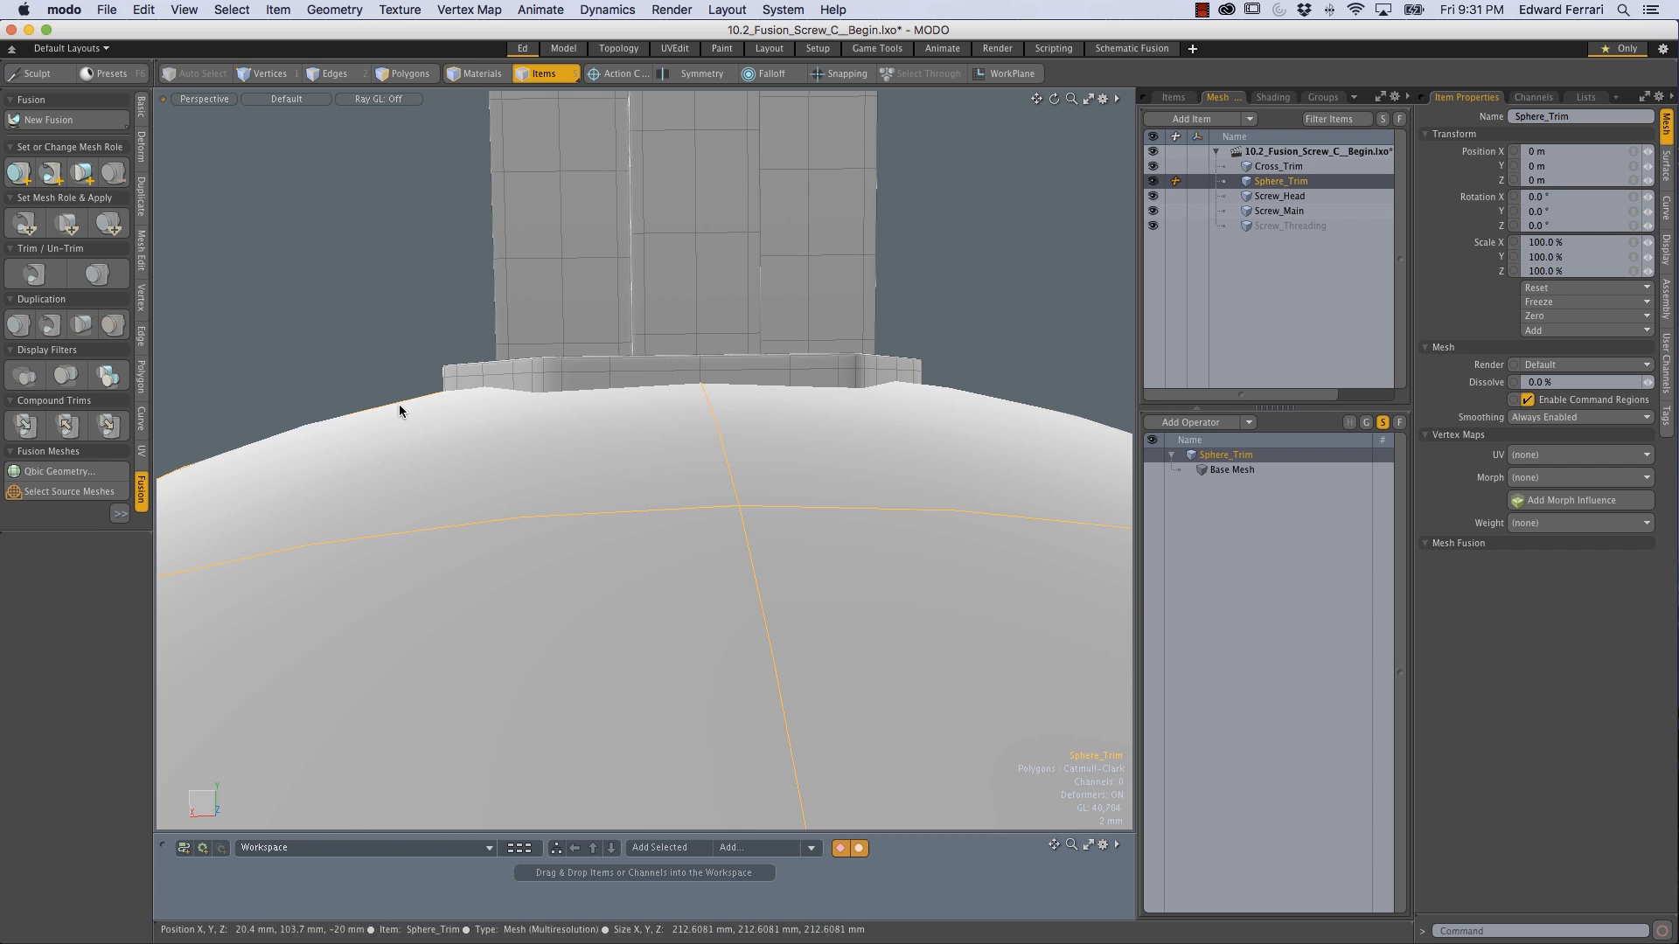
left_click_drag(558, 383, 569, 375, "alt")
left_click(542, 377)
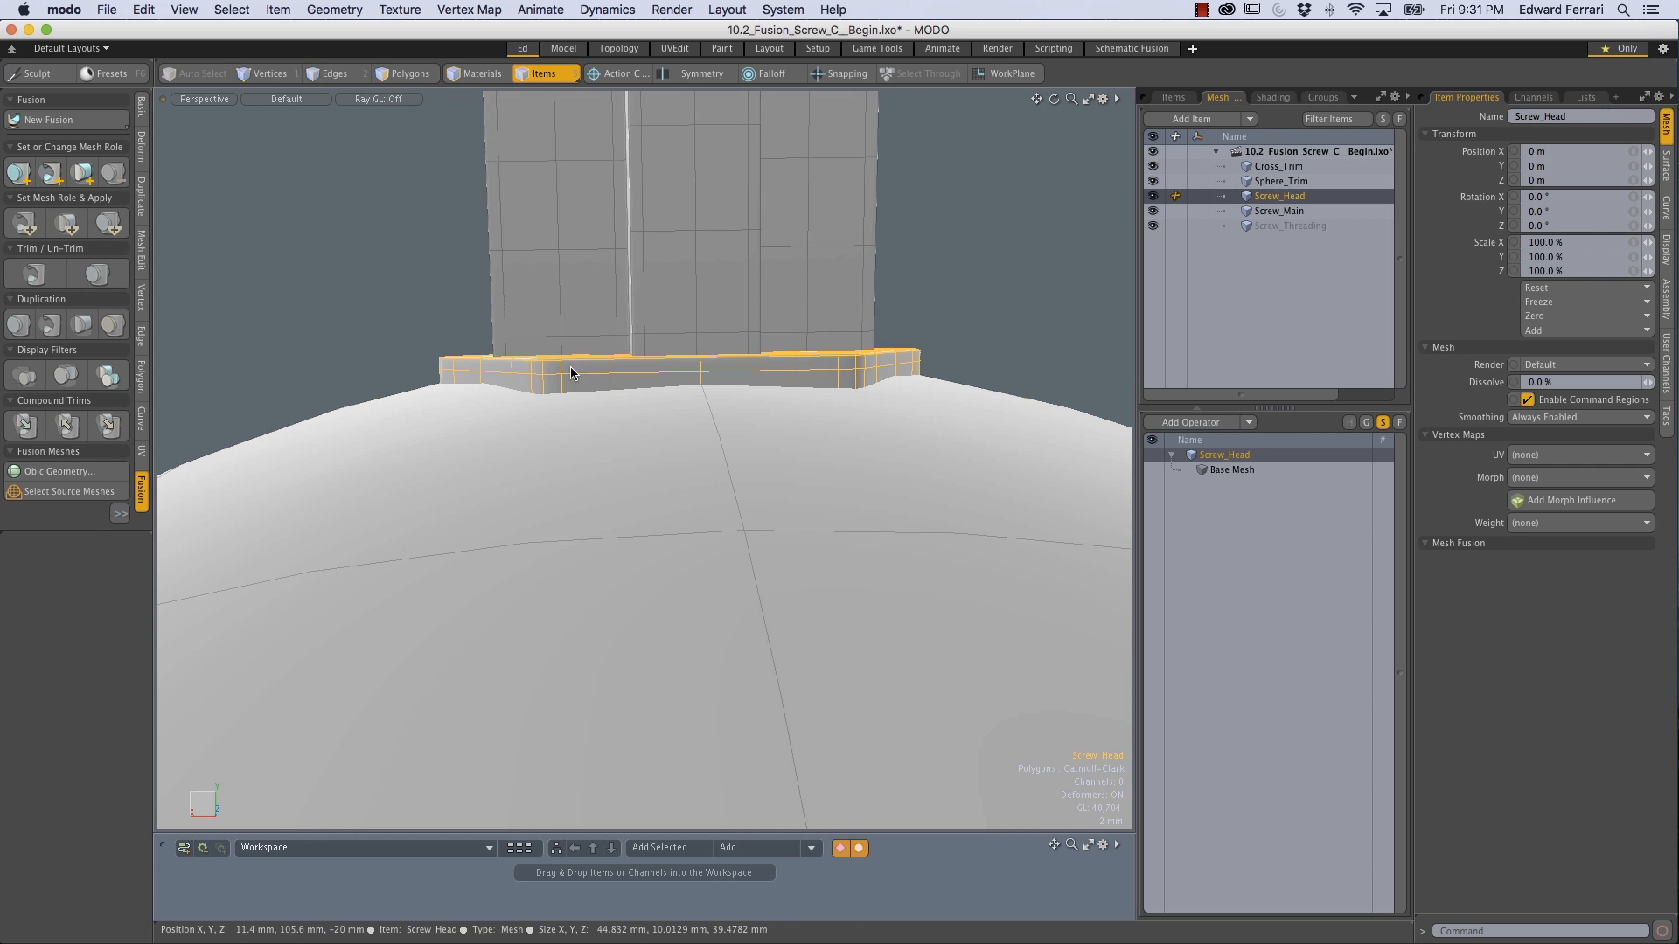
left_click_drag(728, 354, 554, 235, "alt")
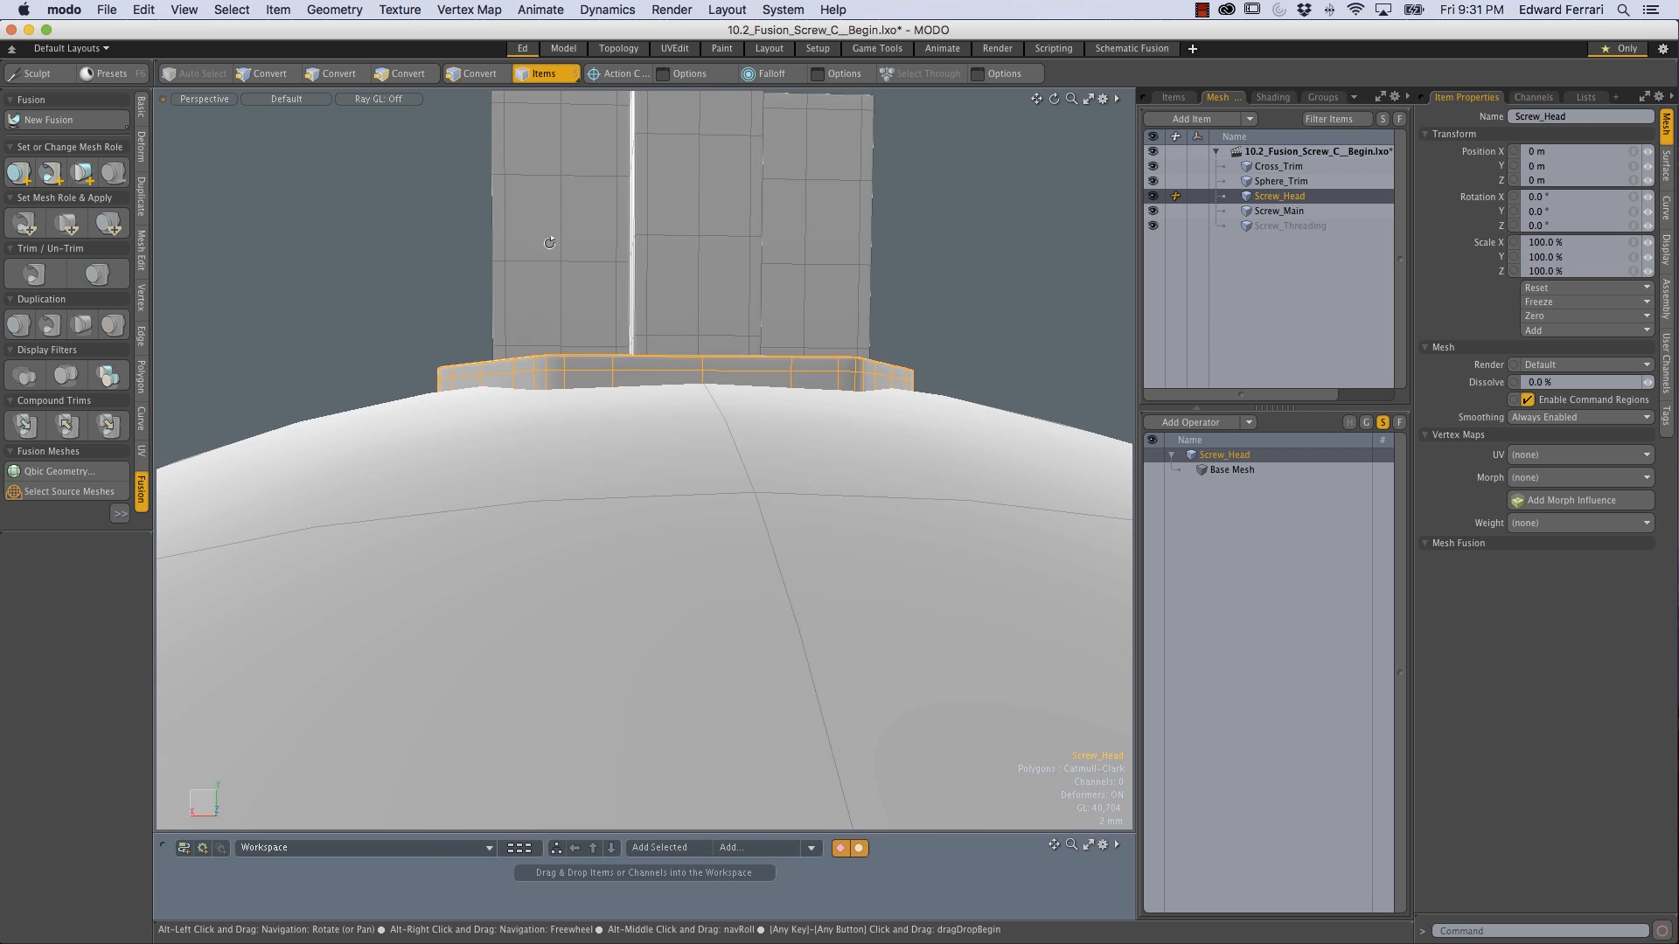
left_click_drag(870, 343, 767, 397, "ctrl+alt")
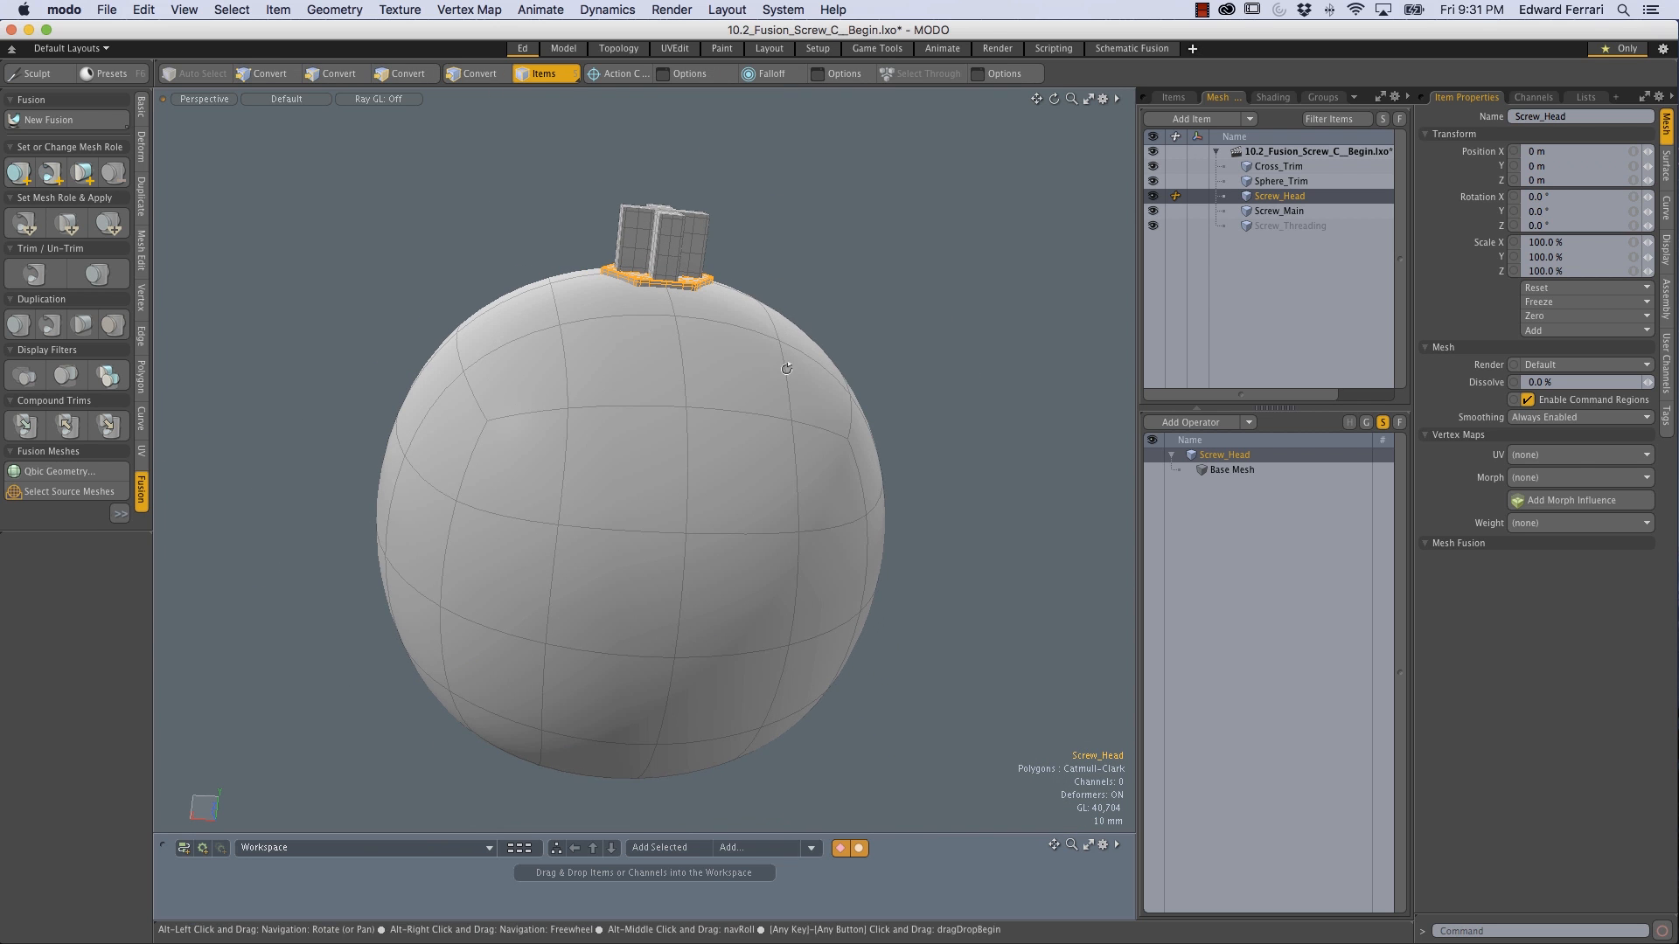
Step: Hide the Cross_Trim, Sphere_Trim and Screw_Head meshes so that only the screw shaft is displayed
left_click(1153, 167)
left_click(1152, 181)
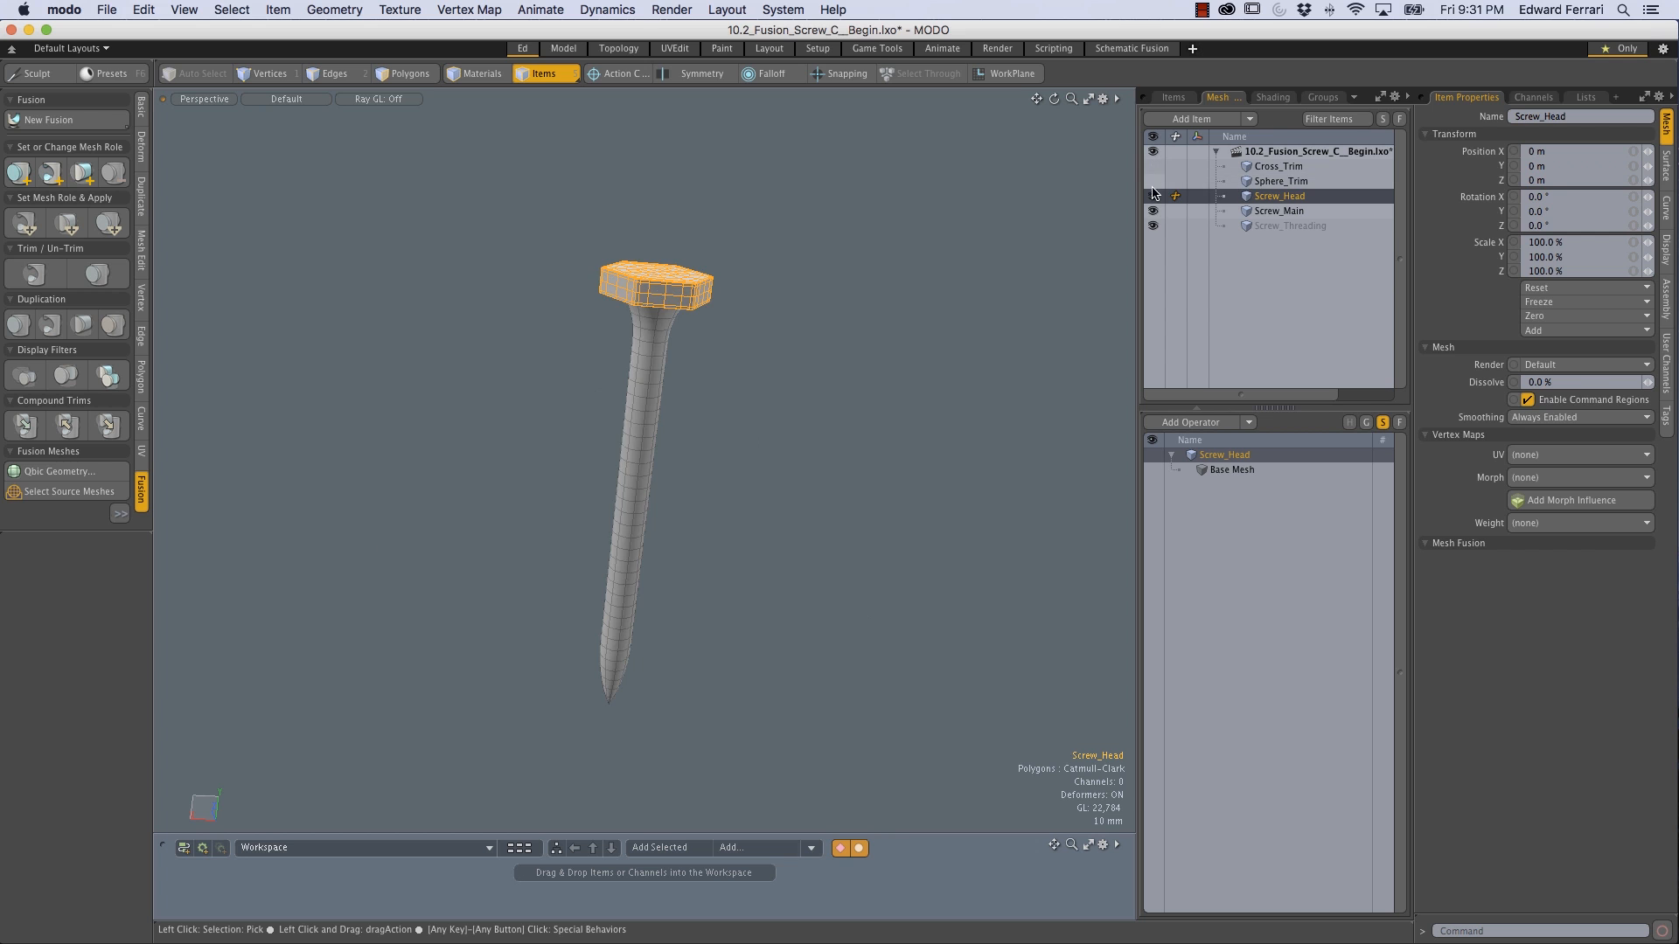
left_click_drag(646, 316, 967, 283, "alt")
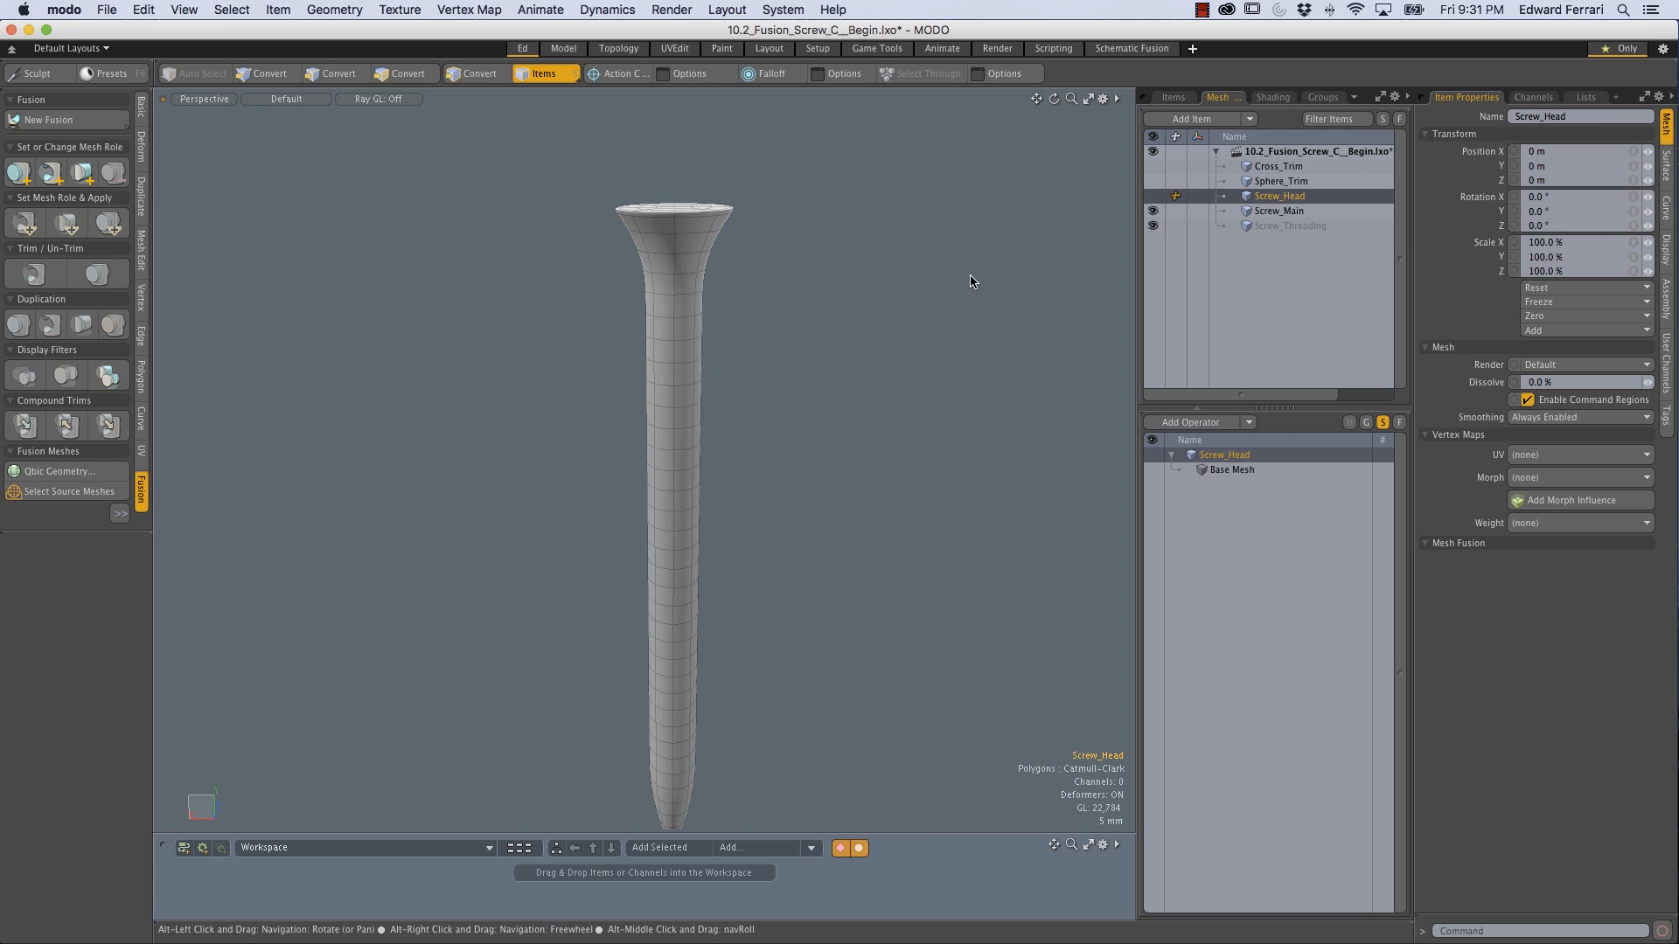
Step: Add a Cylinder mesh operation to the empty Screw_Threading mesh
left_click(1278, 226)
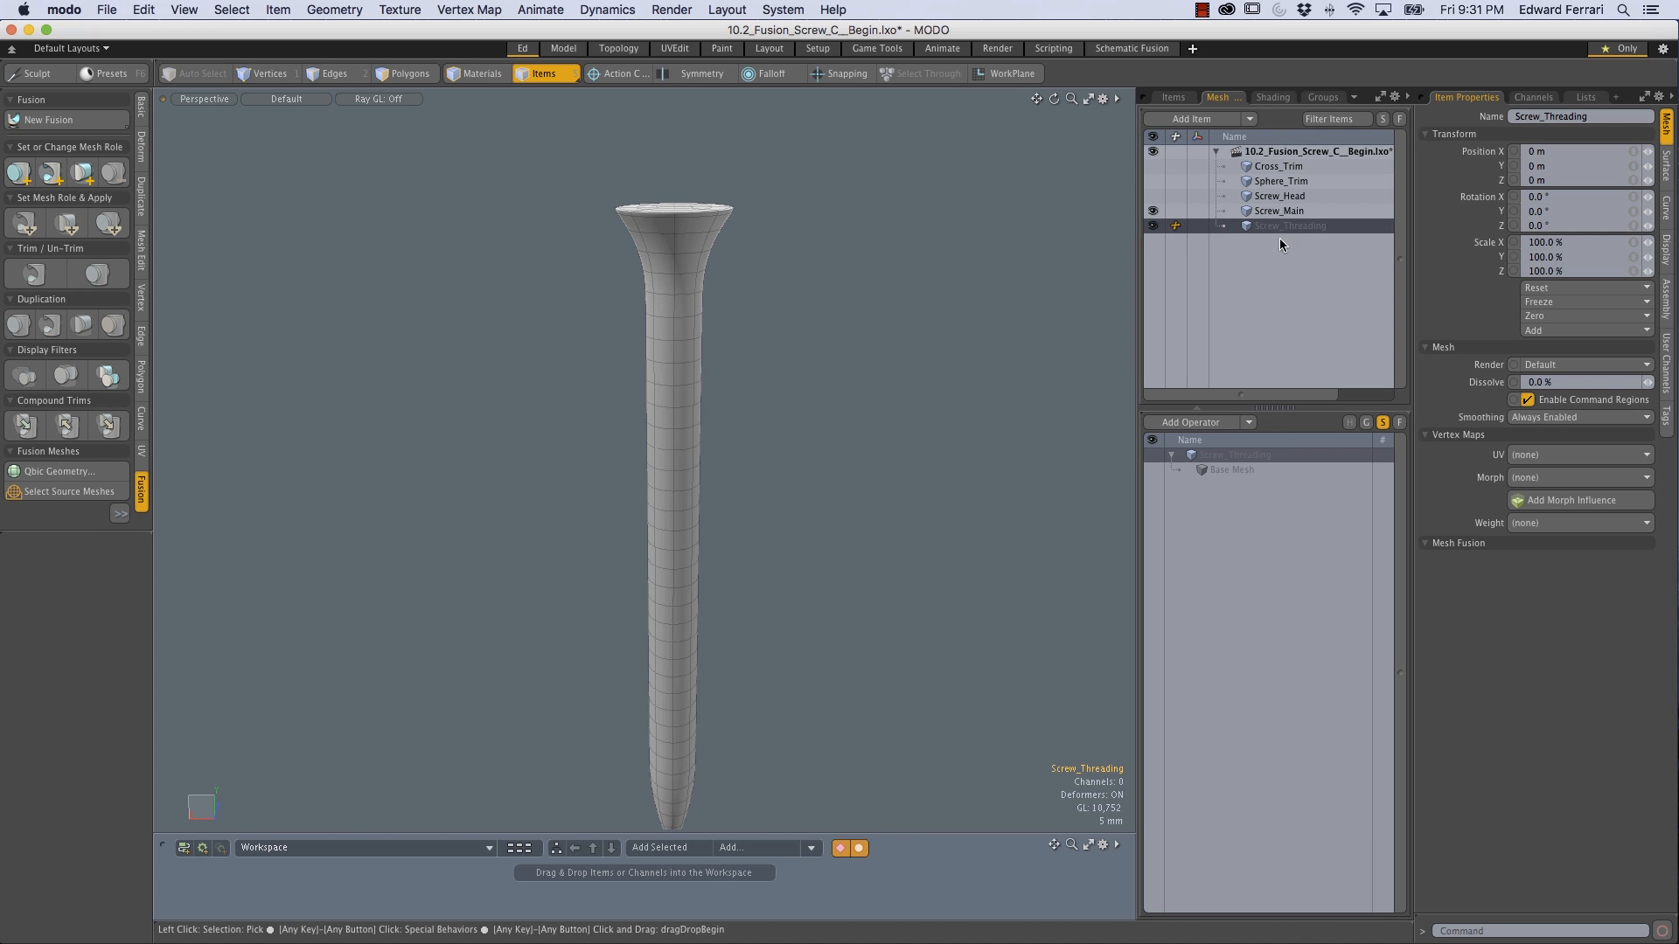
left_click_drag(901, 394, 962, 284, "alt")
left_click(1195, 423)
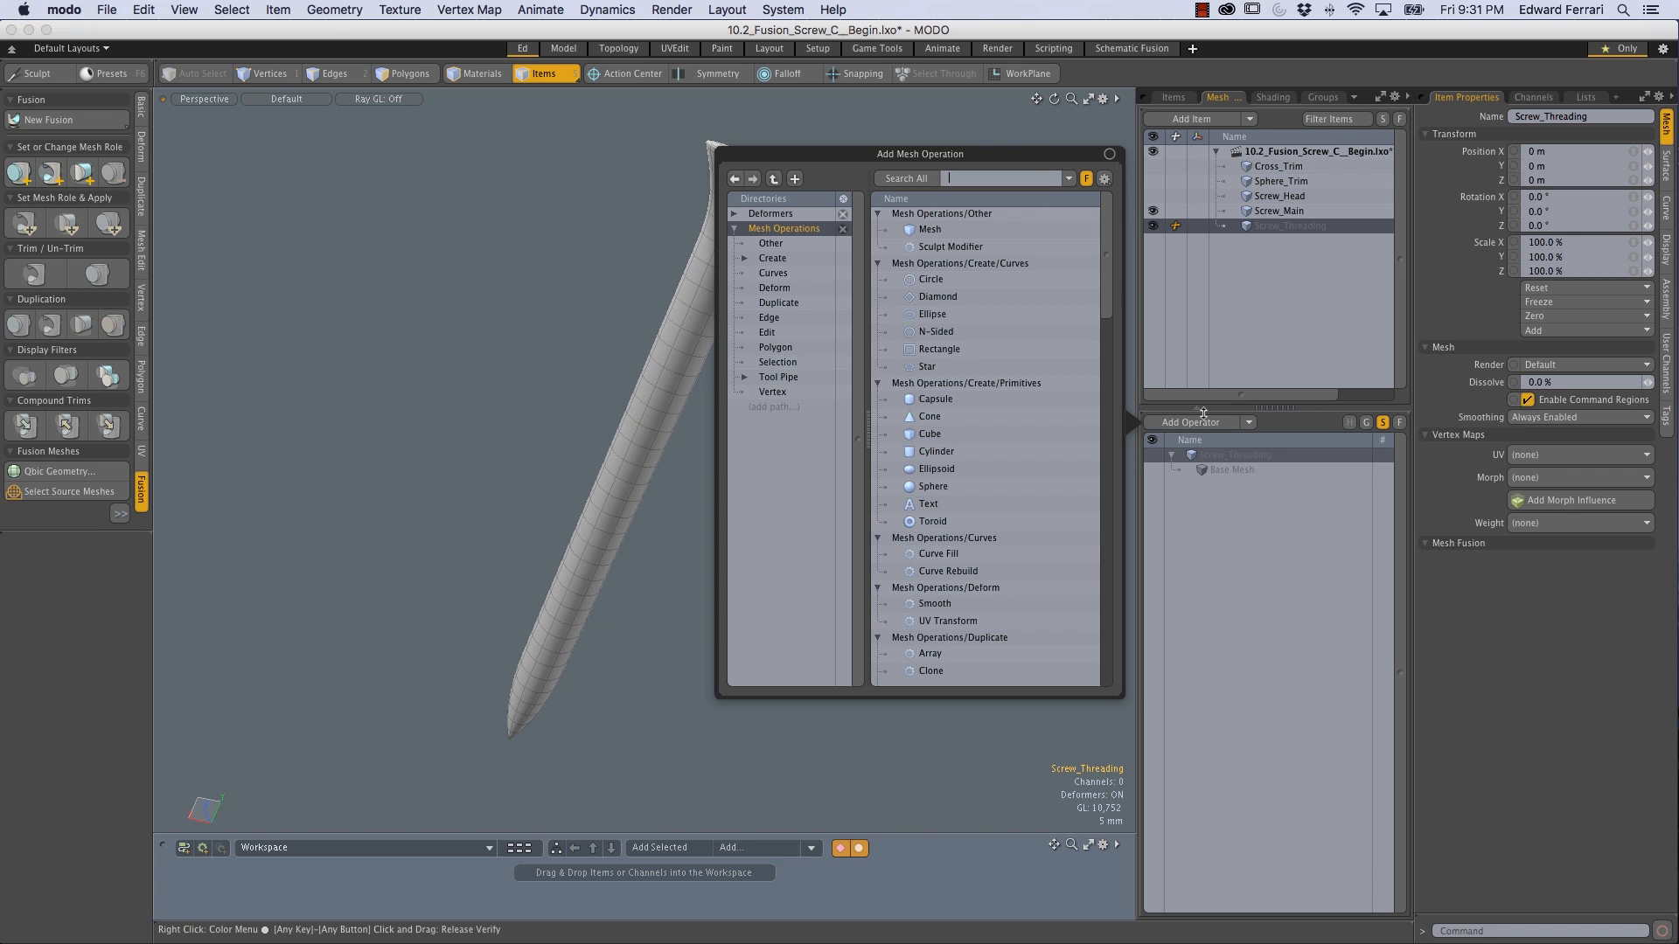
double_click(942, 457)
left_click_drag(967, 333, 628, 451, "ctrl+alt")
left_click_drag(841, 347, 829, 437, "ctrl+alt")
left_click_drag(829, 437, 831, 397, "ctrl+alt")
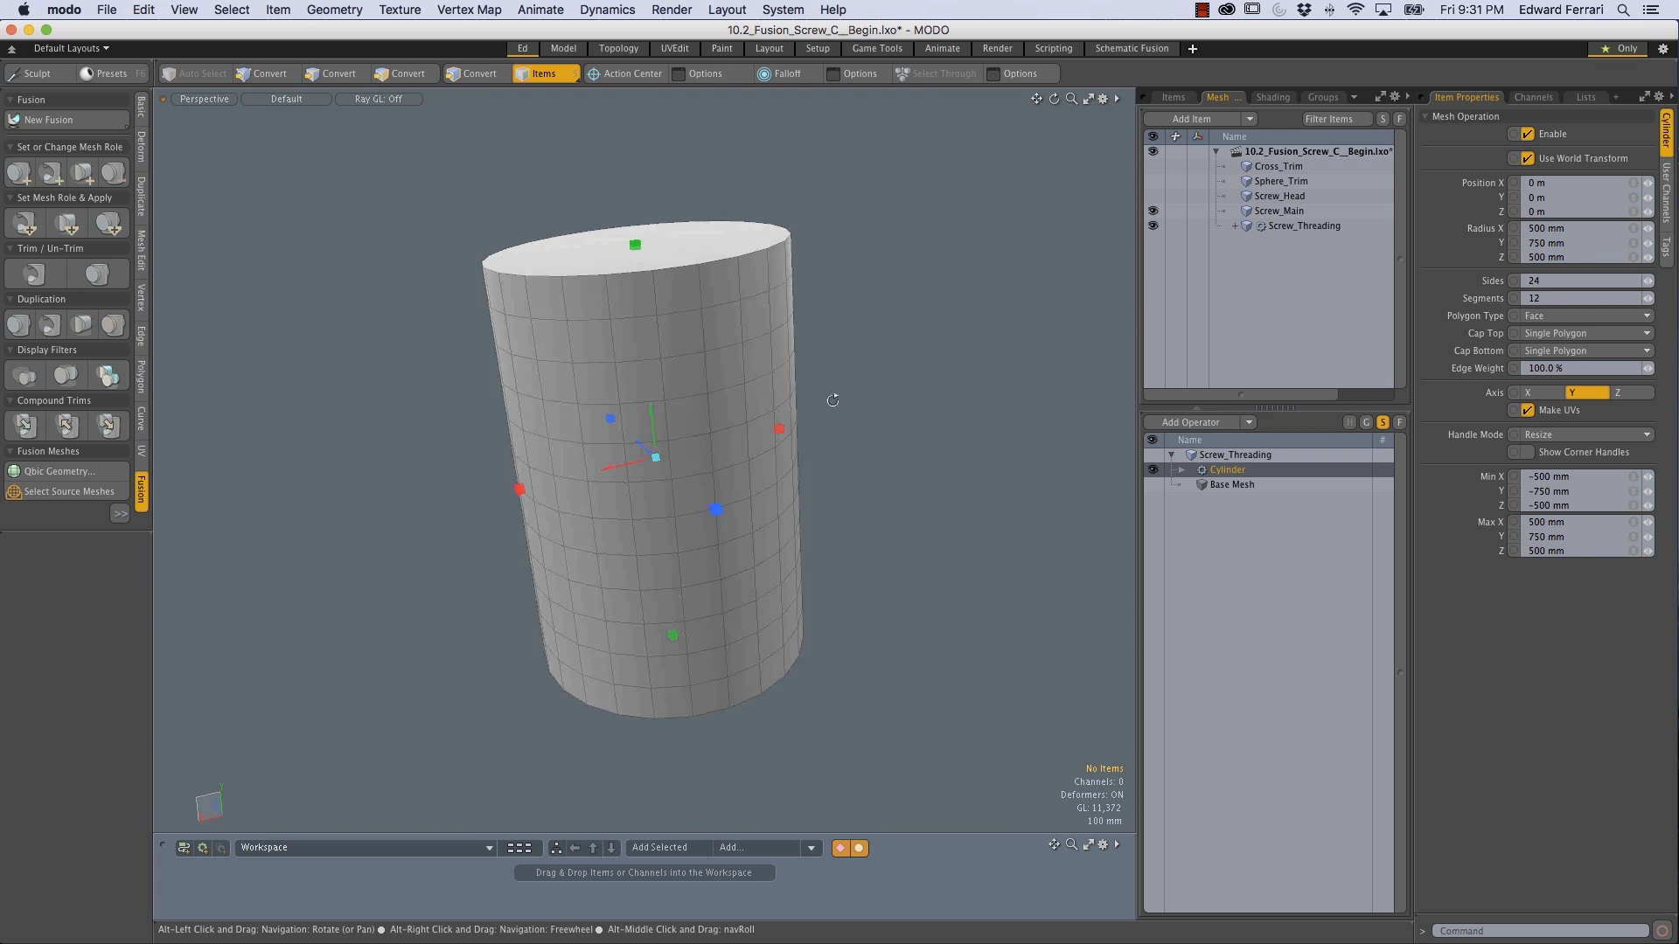
Step: Set the cylinder's axis to X and its X radius to 0 to flatten it into a disc
left_click(1535, 393)
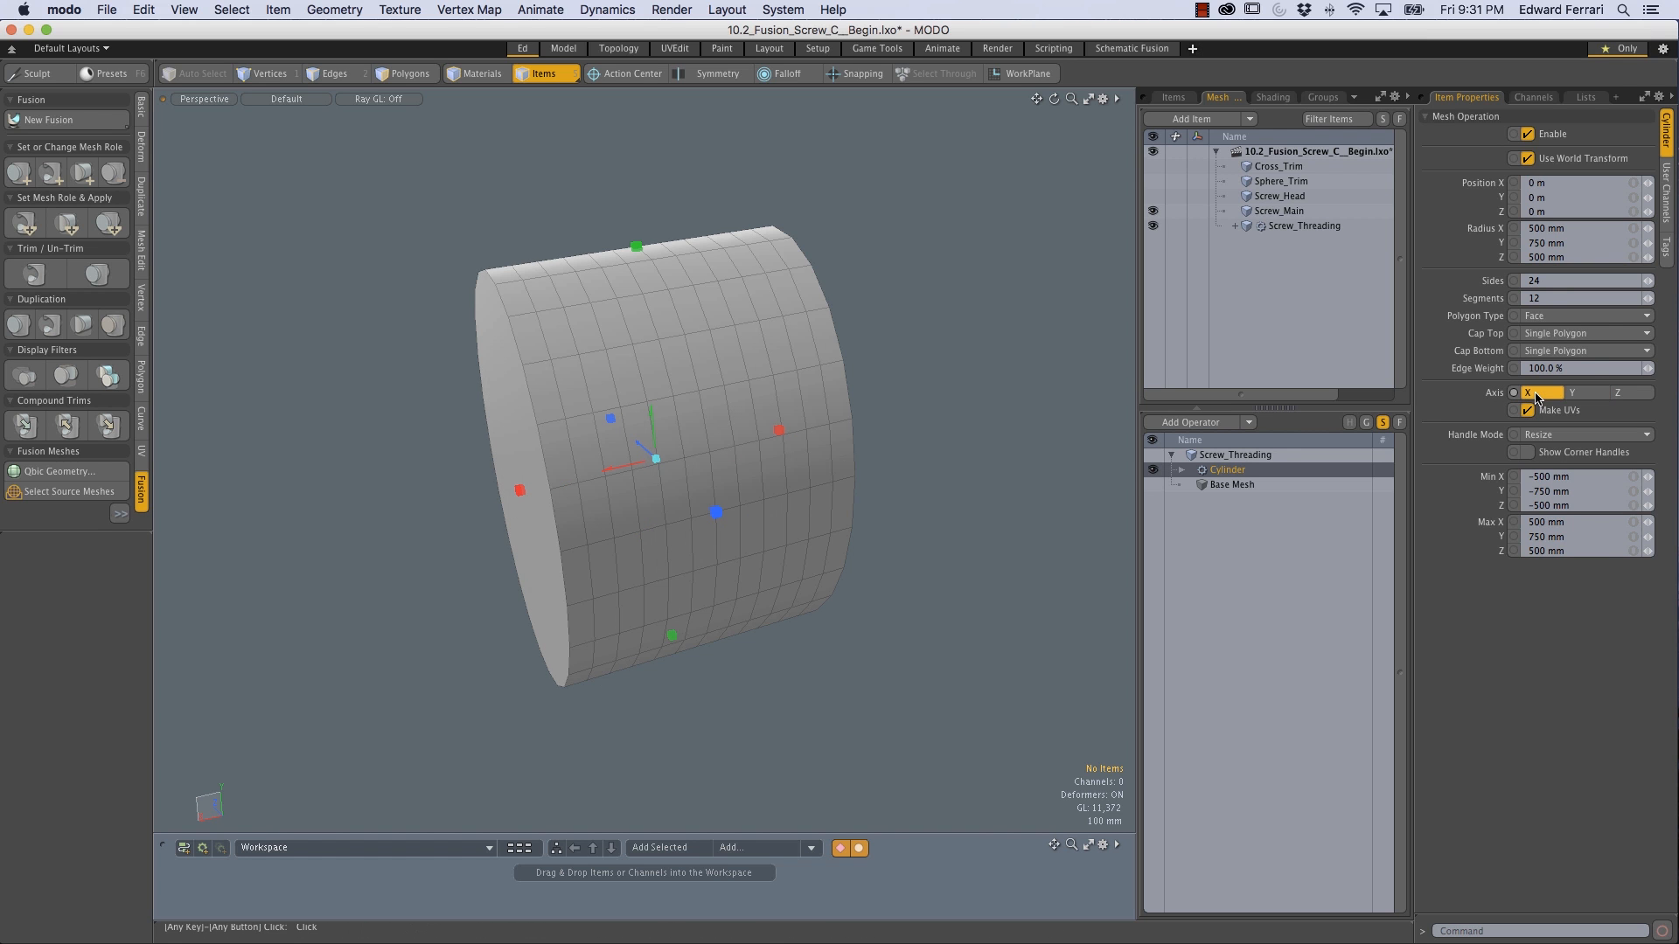
left_click_drag(1073, 513, 1035, 378, "alt")
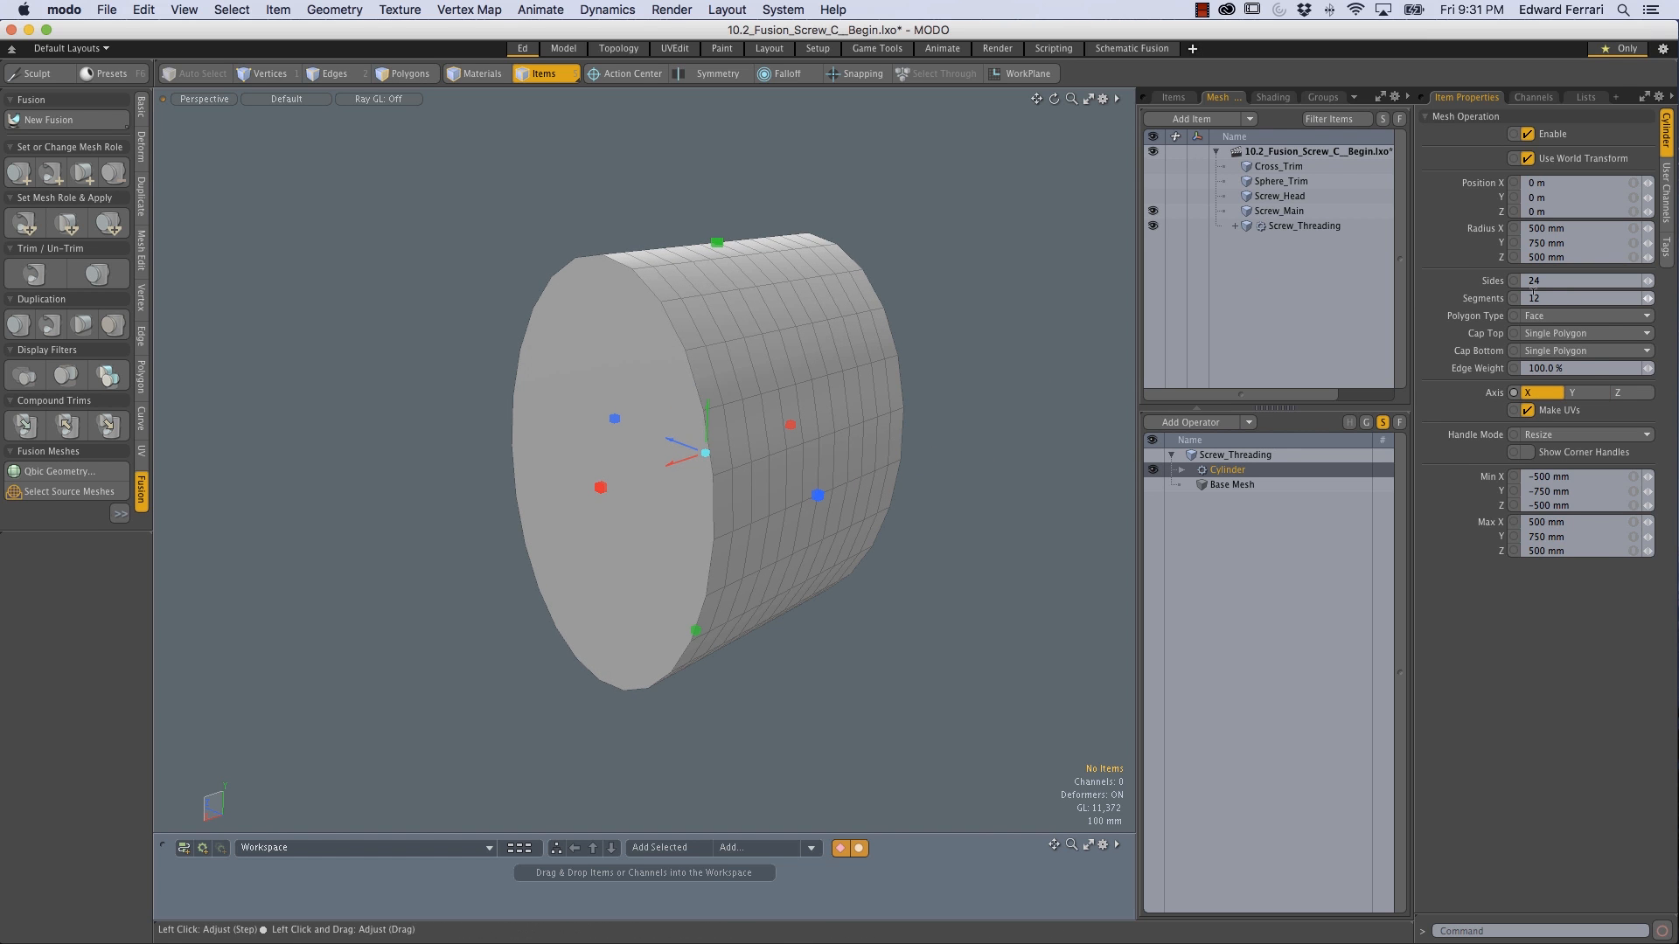
left_click(1552, 224)
type("0")
key("Return")
left_click_drag(657, 461, 715, 437, "alt")
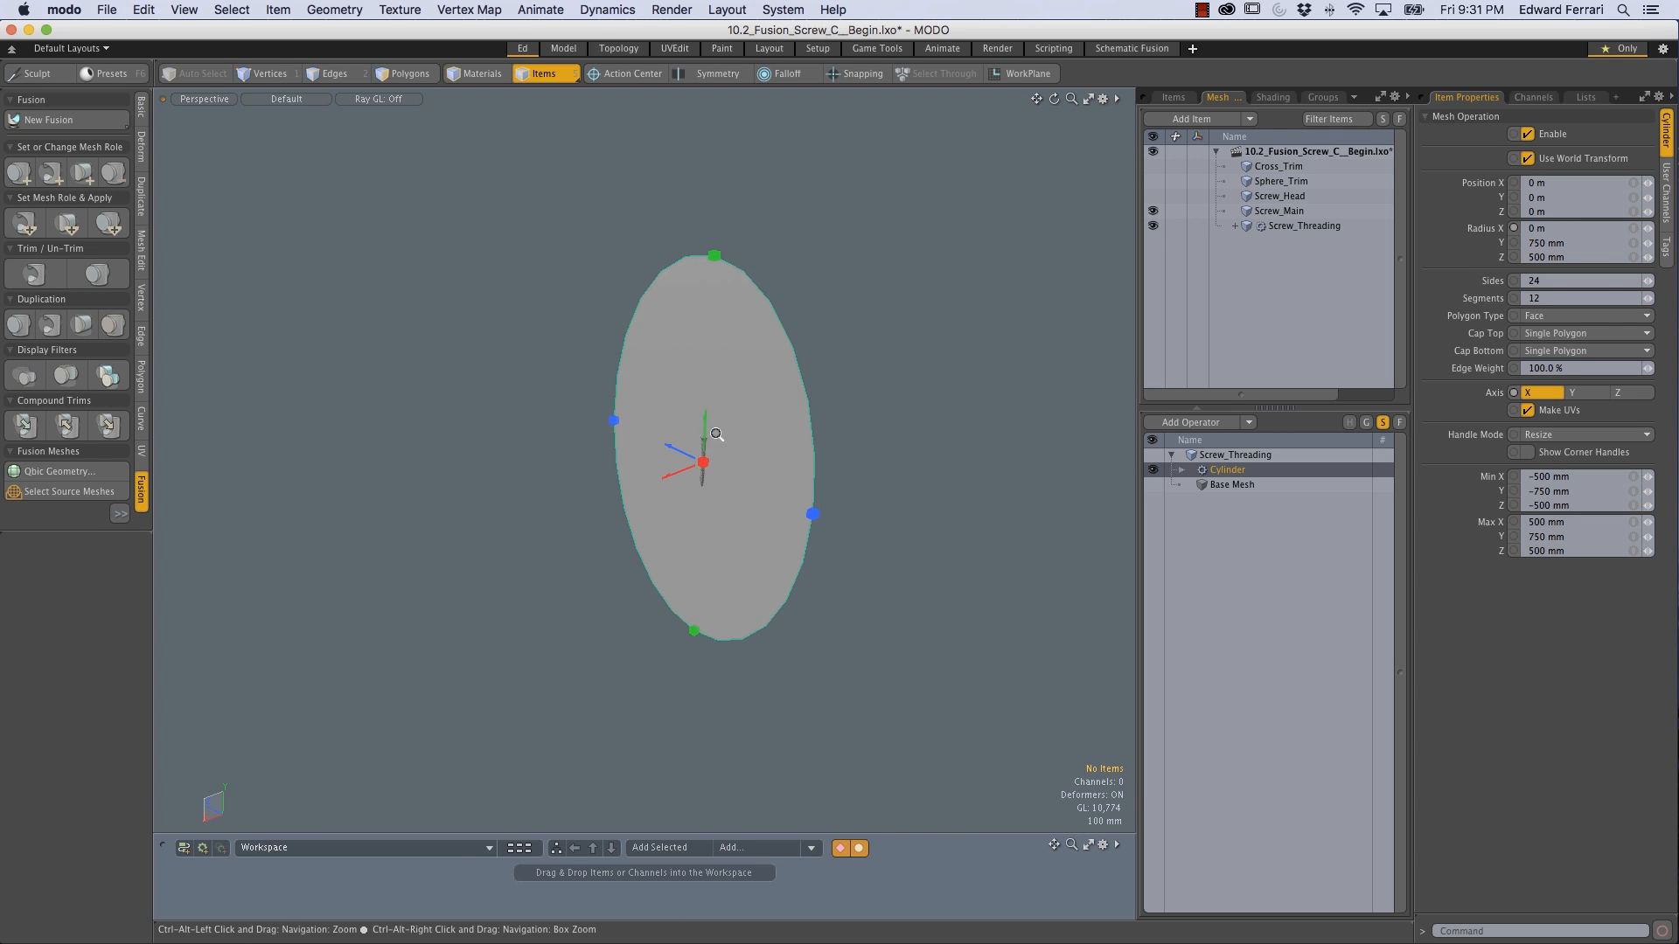
Step: Set the cylinder's number of sides to 3 to make a flat triangular profile
scroll(714, 436, "up", 5)
scroll(813, 437, "down", 3)
left_click_drag(813, 416, 858, 435, "alt")
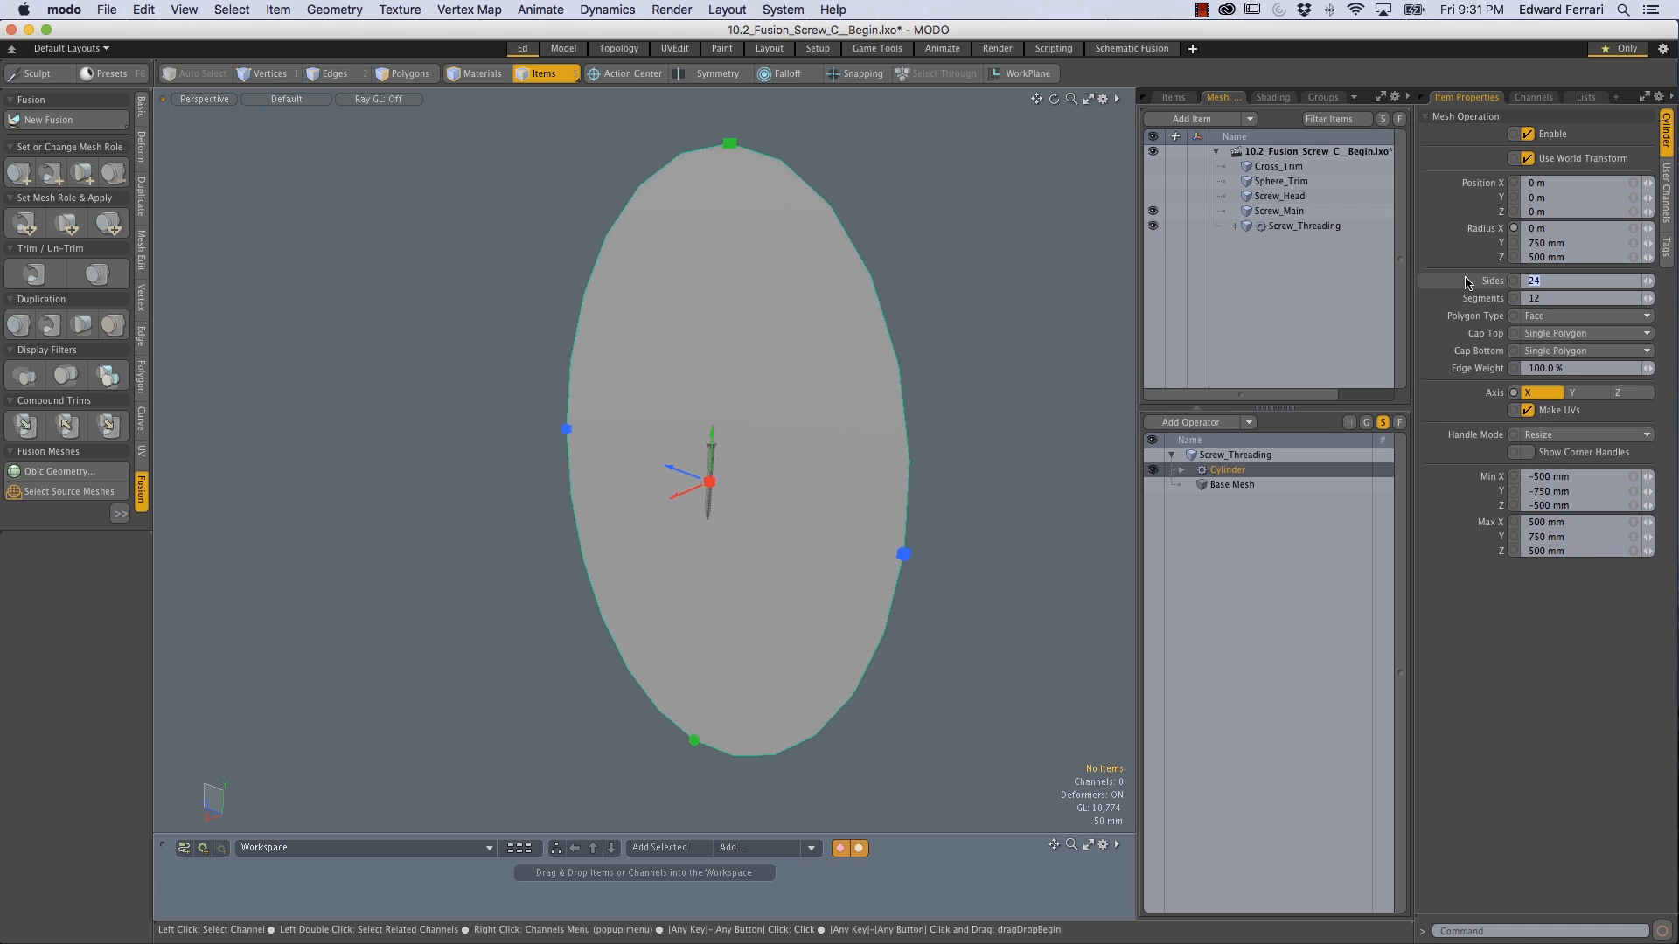
key("Return")
left_click_drag(662, 572, 770, 395, "alt")
left_click_drag(791, 583, 743, 610, "alt")
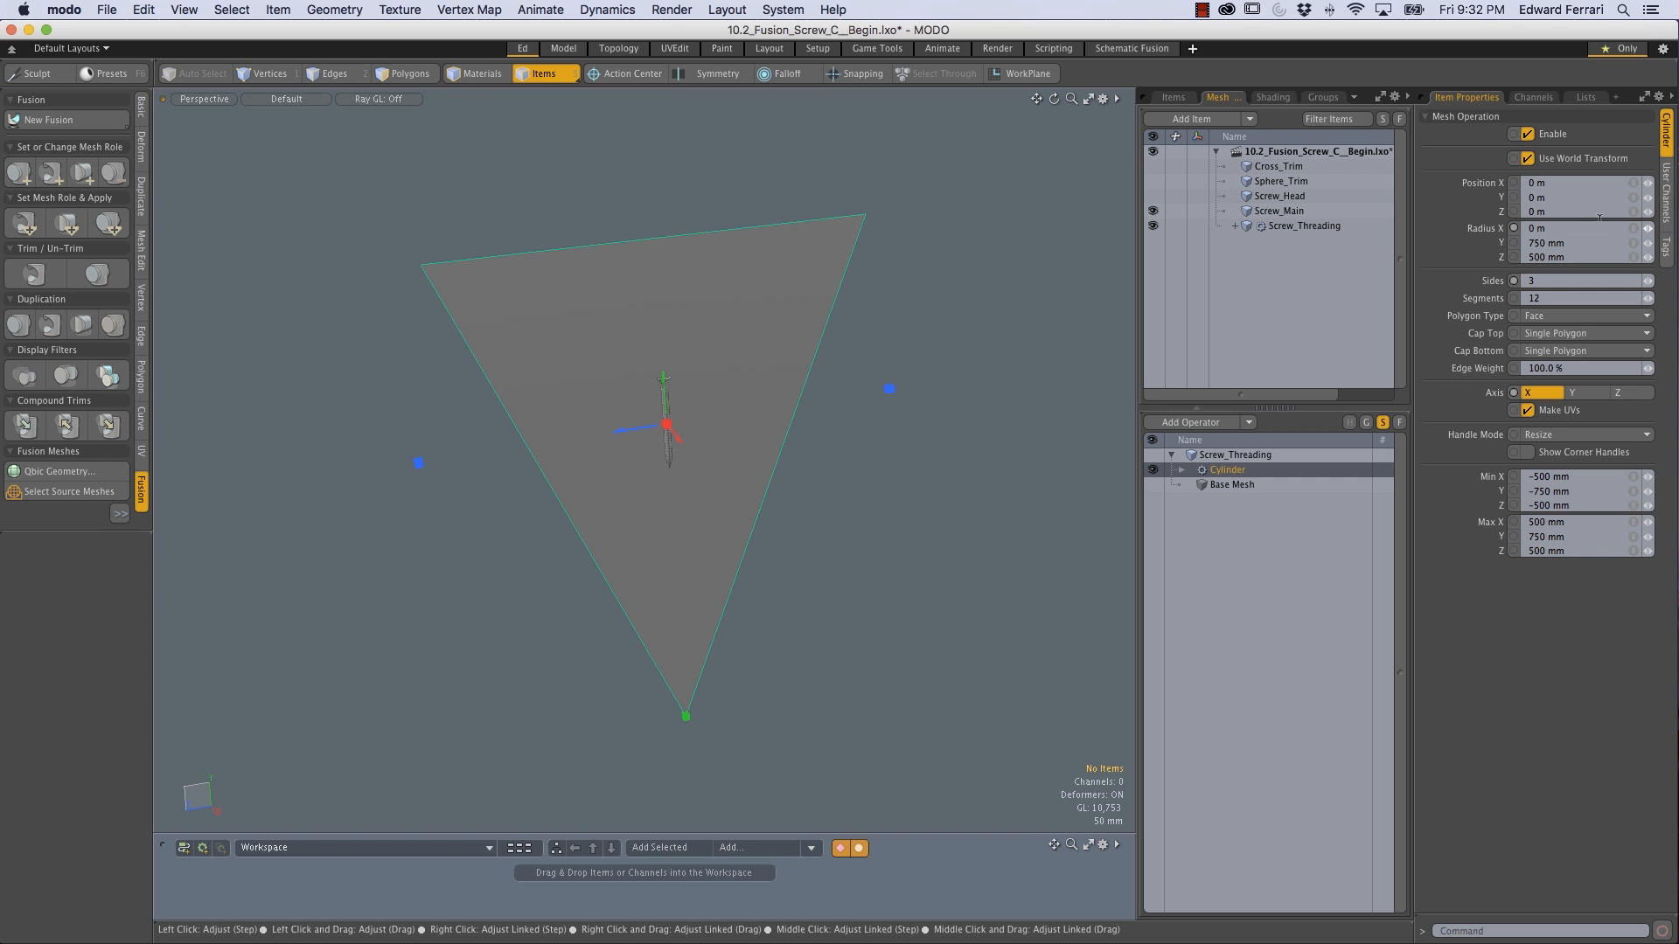
Step: Set the triangular profile's Y and Z radii to 4 mm
left_click(1554, 243)
type("4mm")
key("Tab")
type("4")
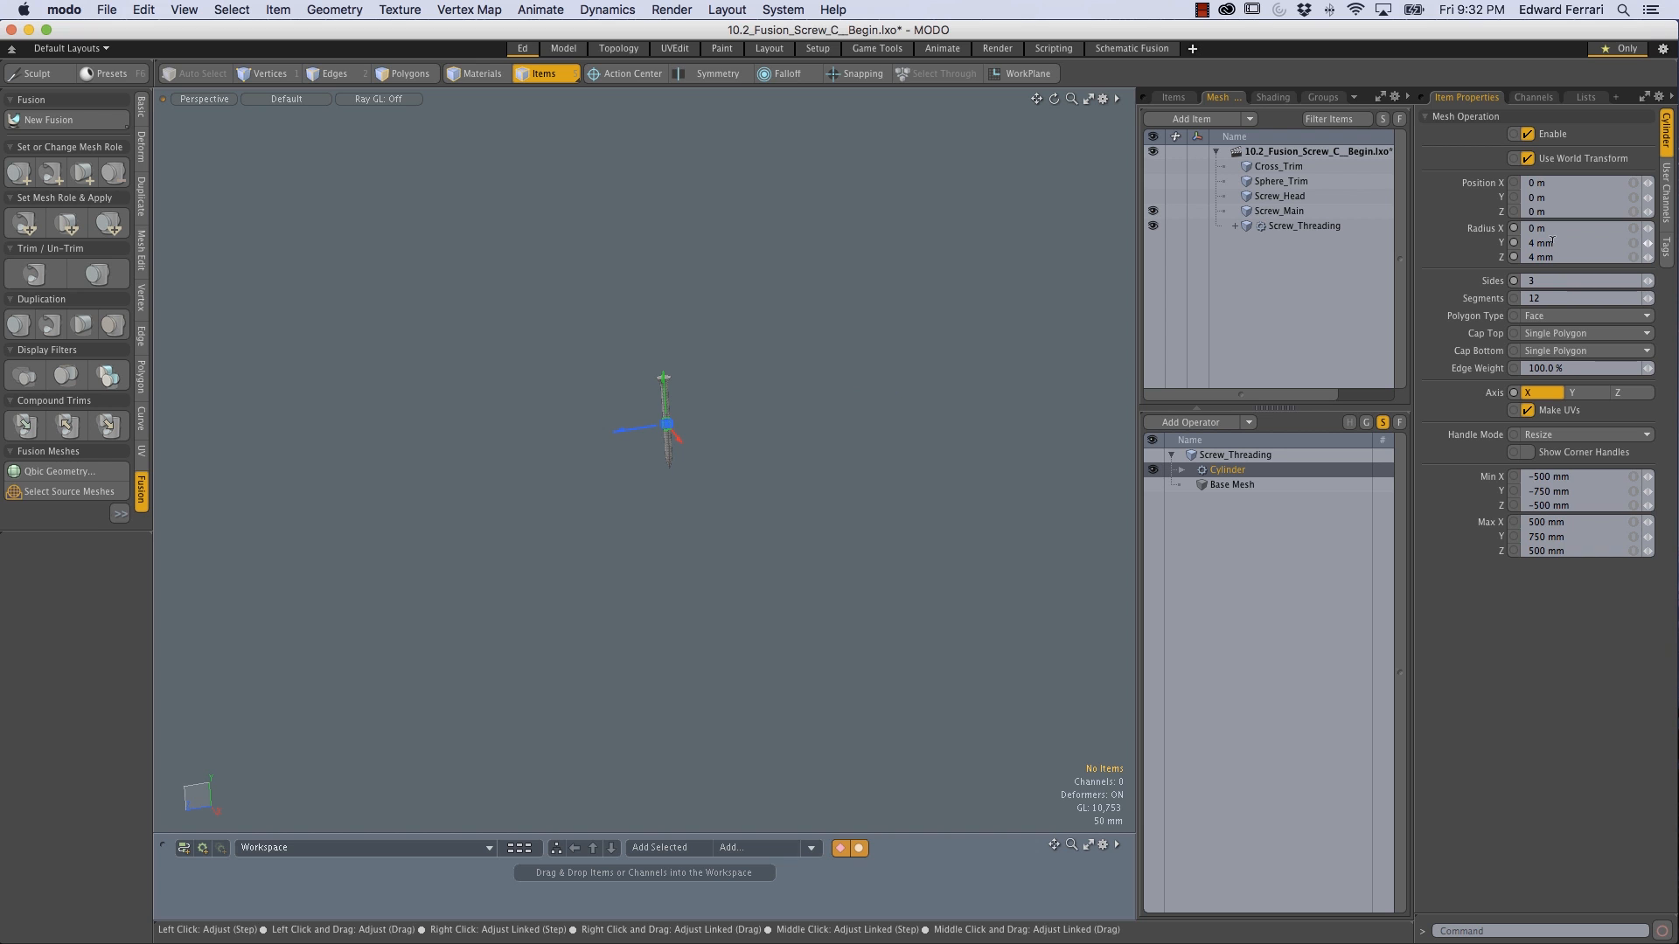
left_click_drag(816, 468, 895, 521, "ctrl+alt")
left_click_drag(651, 603, 618, 476, "alt+shift")
mouse_move(628, 404)
left_mouse_down("alt")
mouse_move(654, 407)
mouse_move(637, 380)
left_mouse_up("alt")
left_click_drag(709, 420, 637, 318, "alt")
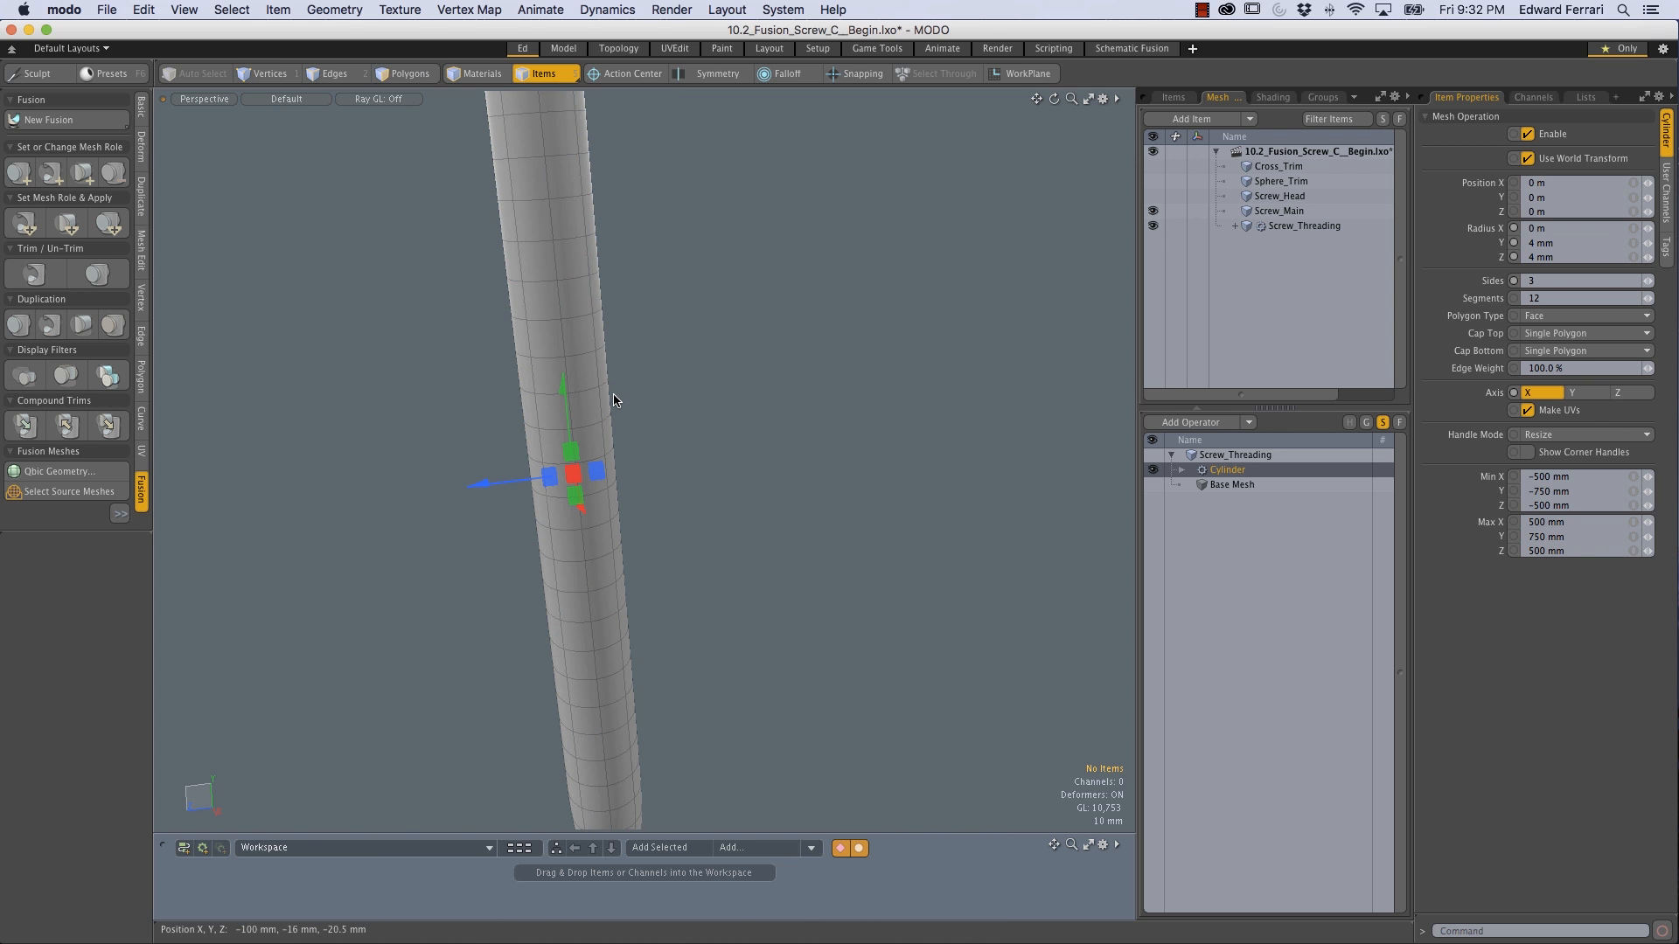
Step: Switch the viewport shading to wireframe so the triangular profile shows through the screw shaft
key("ctrl+grave")
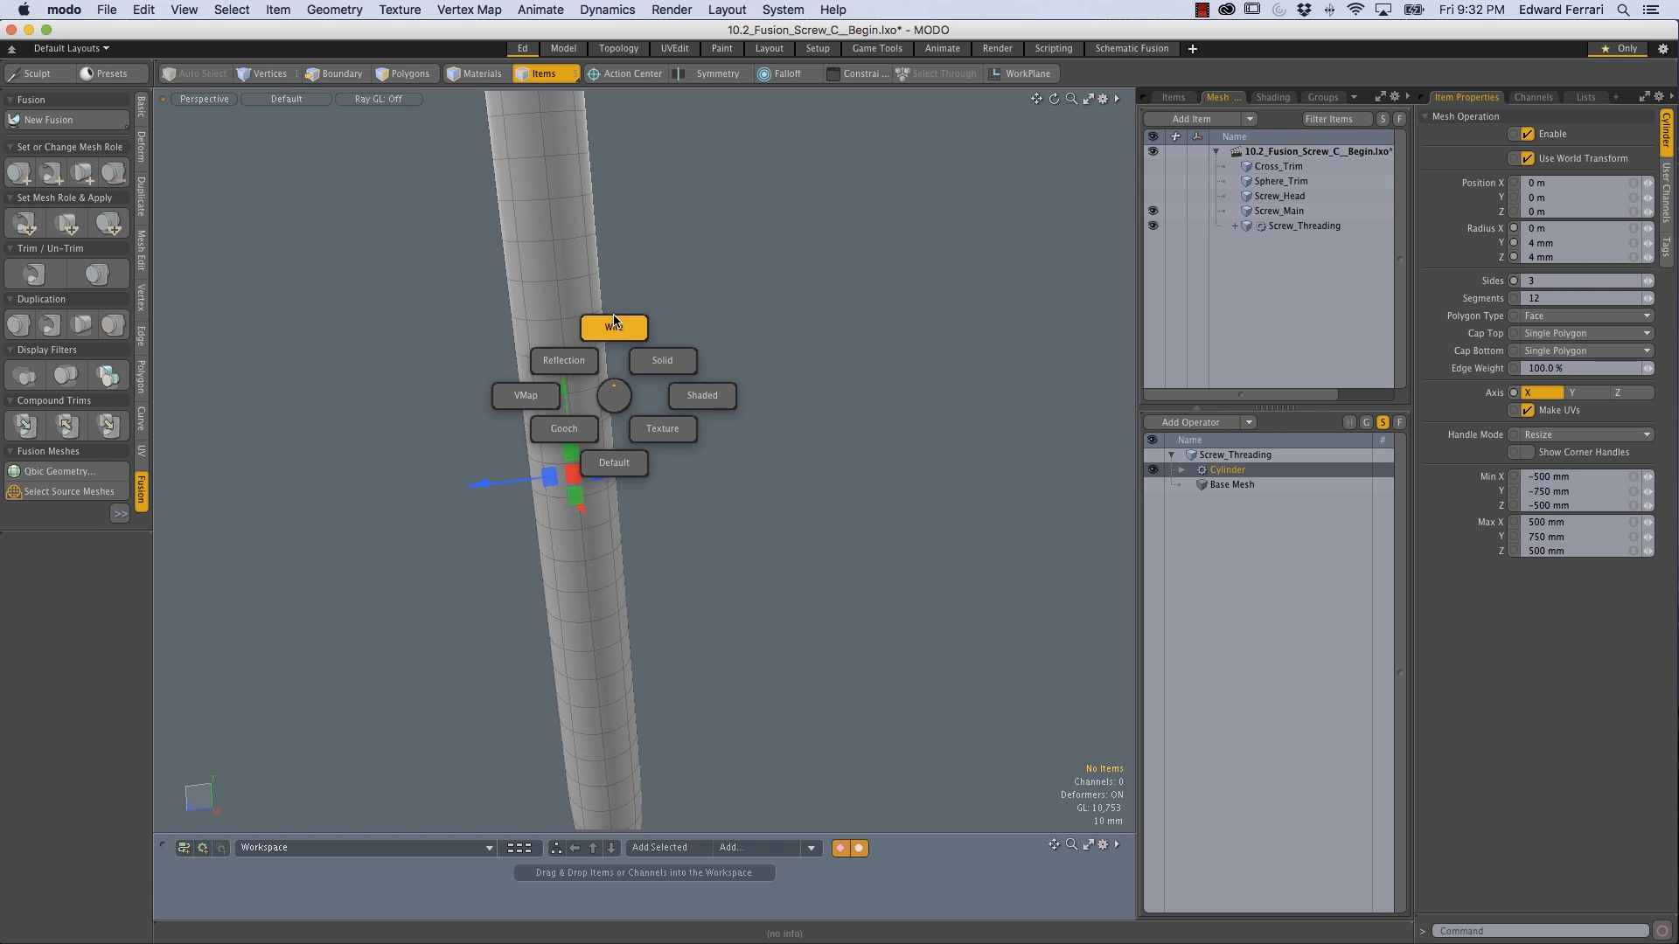
left_click(613, 321)
Step: Try moving the triangular profile to Z -24 mm and stretching its Y radius to 10.5 mm, and undo these changes
left_click_drag(640, 521, 874, 492, "alt+shift")
left_click_drag(874, 491, 829, 480, "alt+shift")
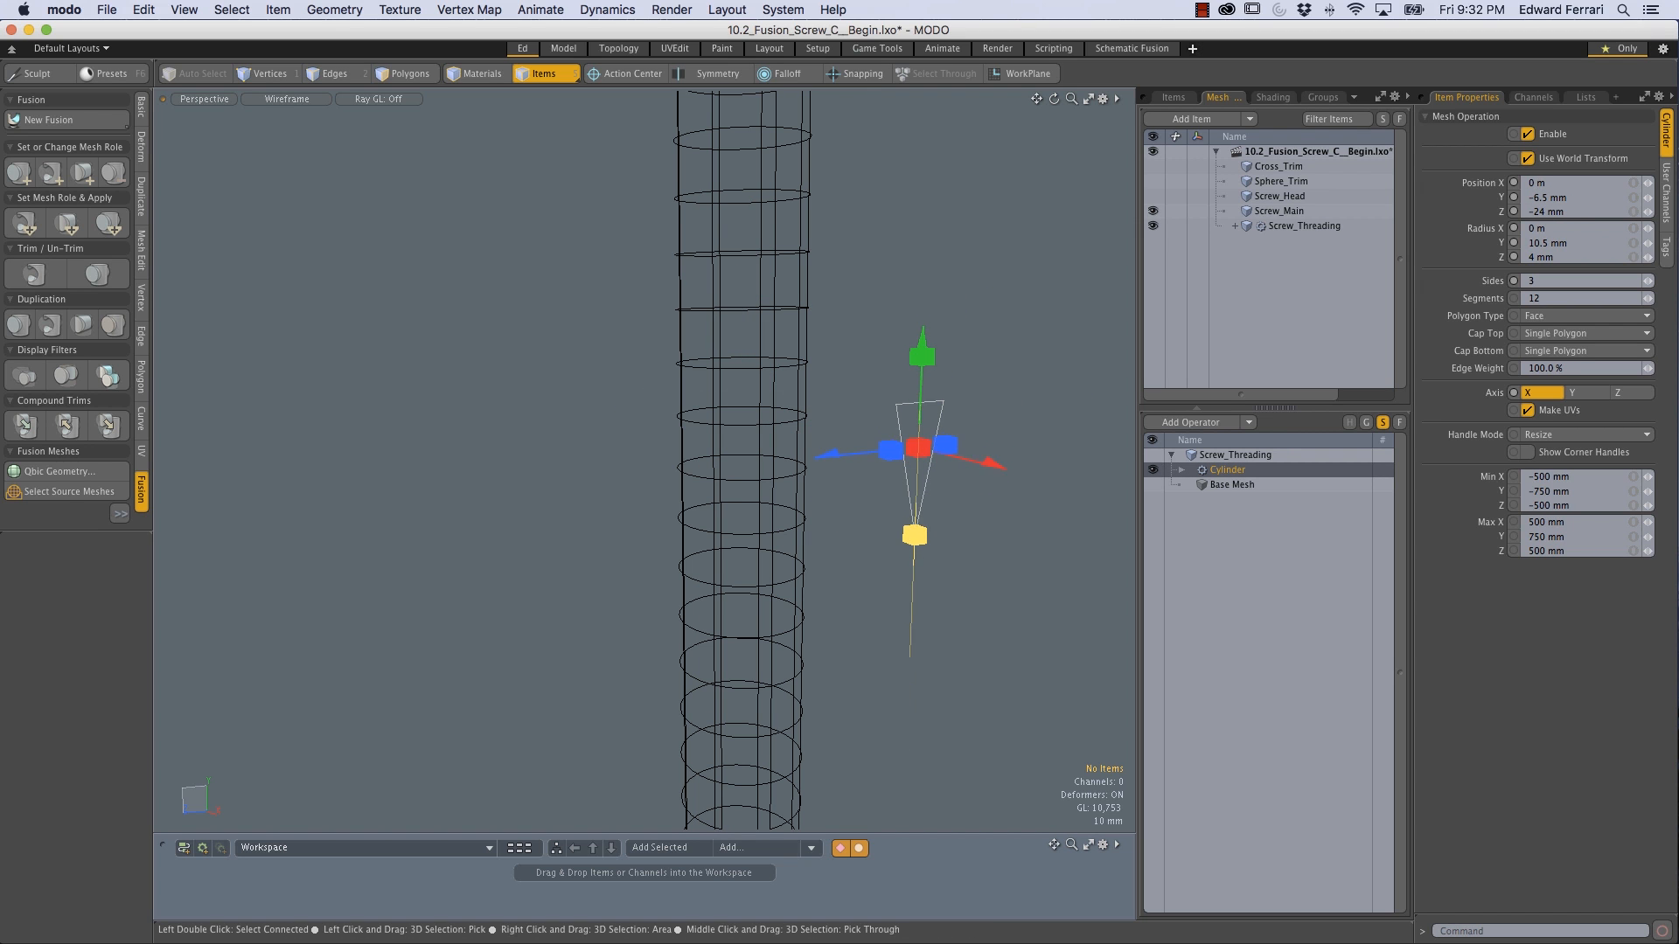
key("super+z")
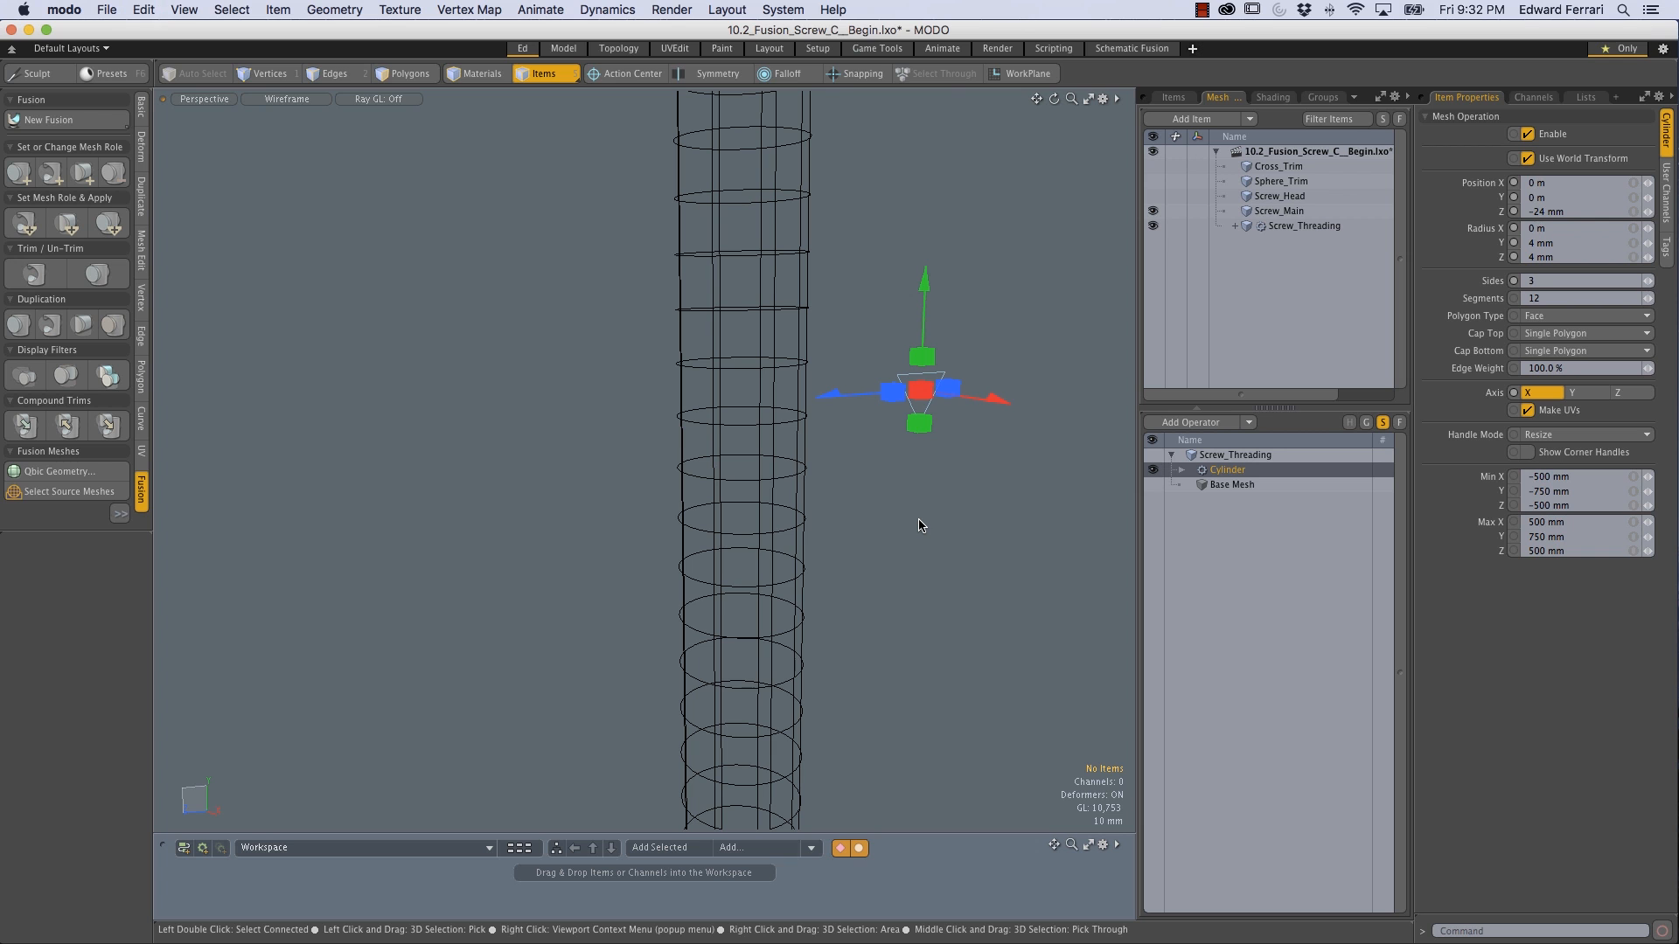
left_click_drag(855, 473, 851, 466, "alt")
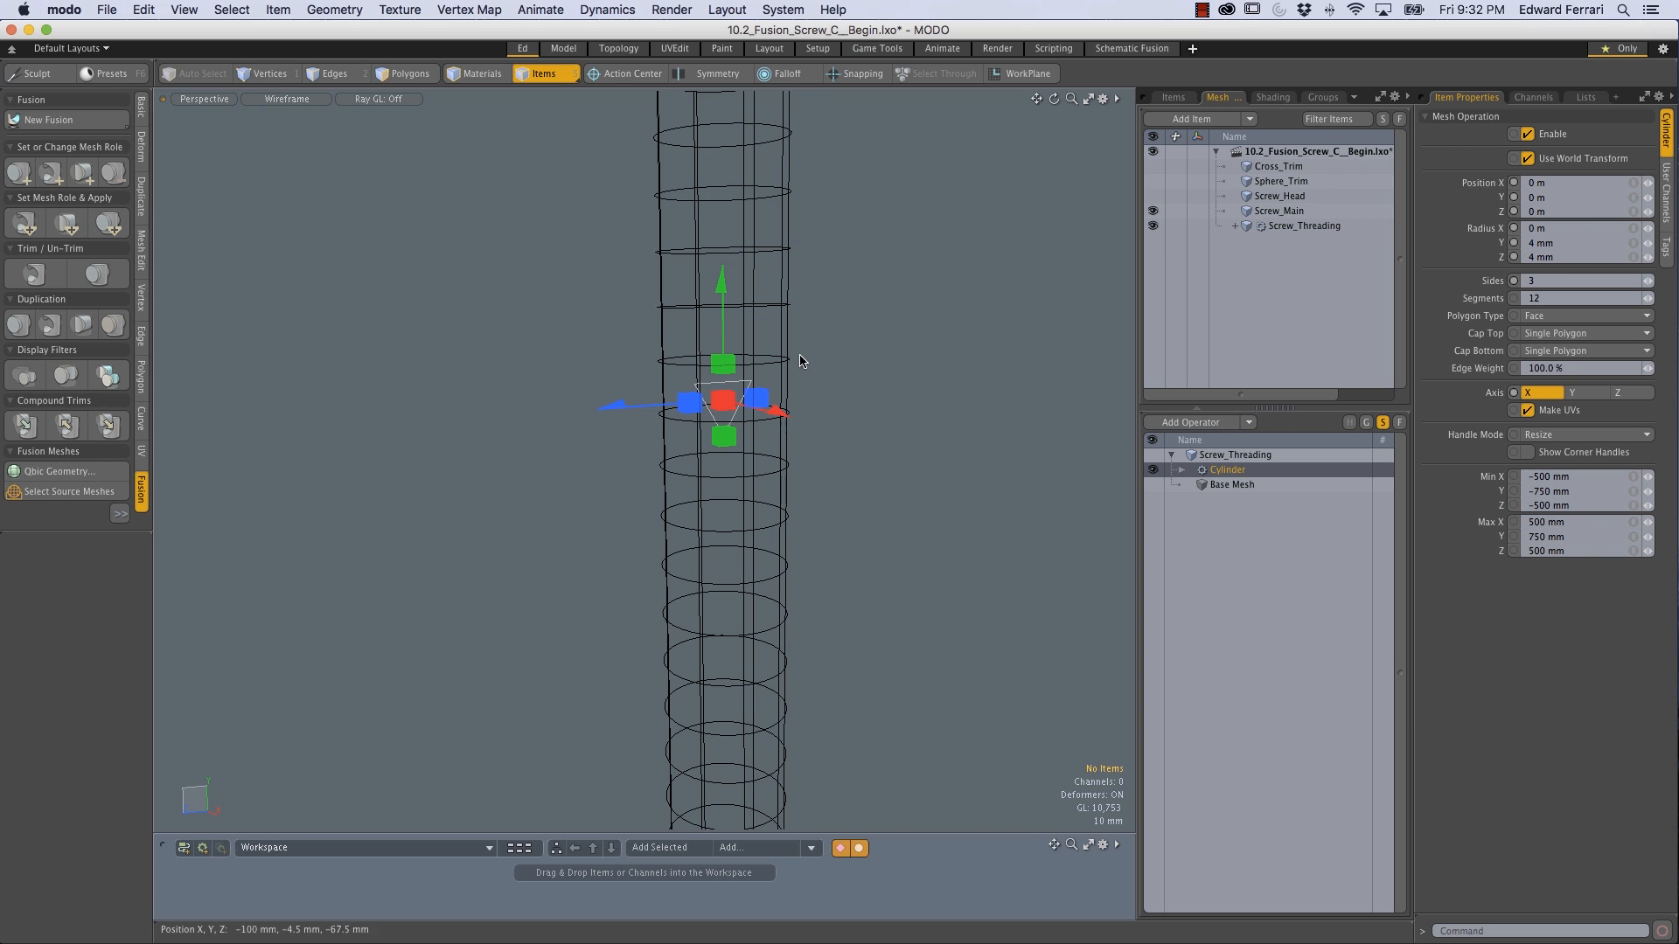
Step: Add a Transform Effector to the Screw_Threading operator stack, above the triangular cylinder
left_click(1203, 425)
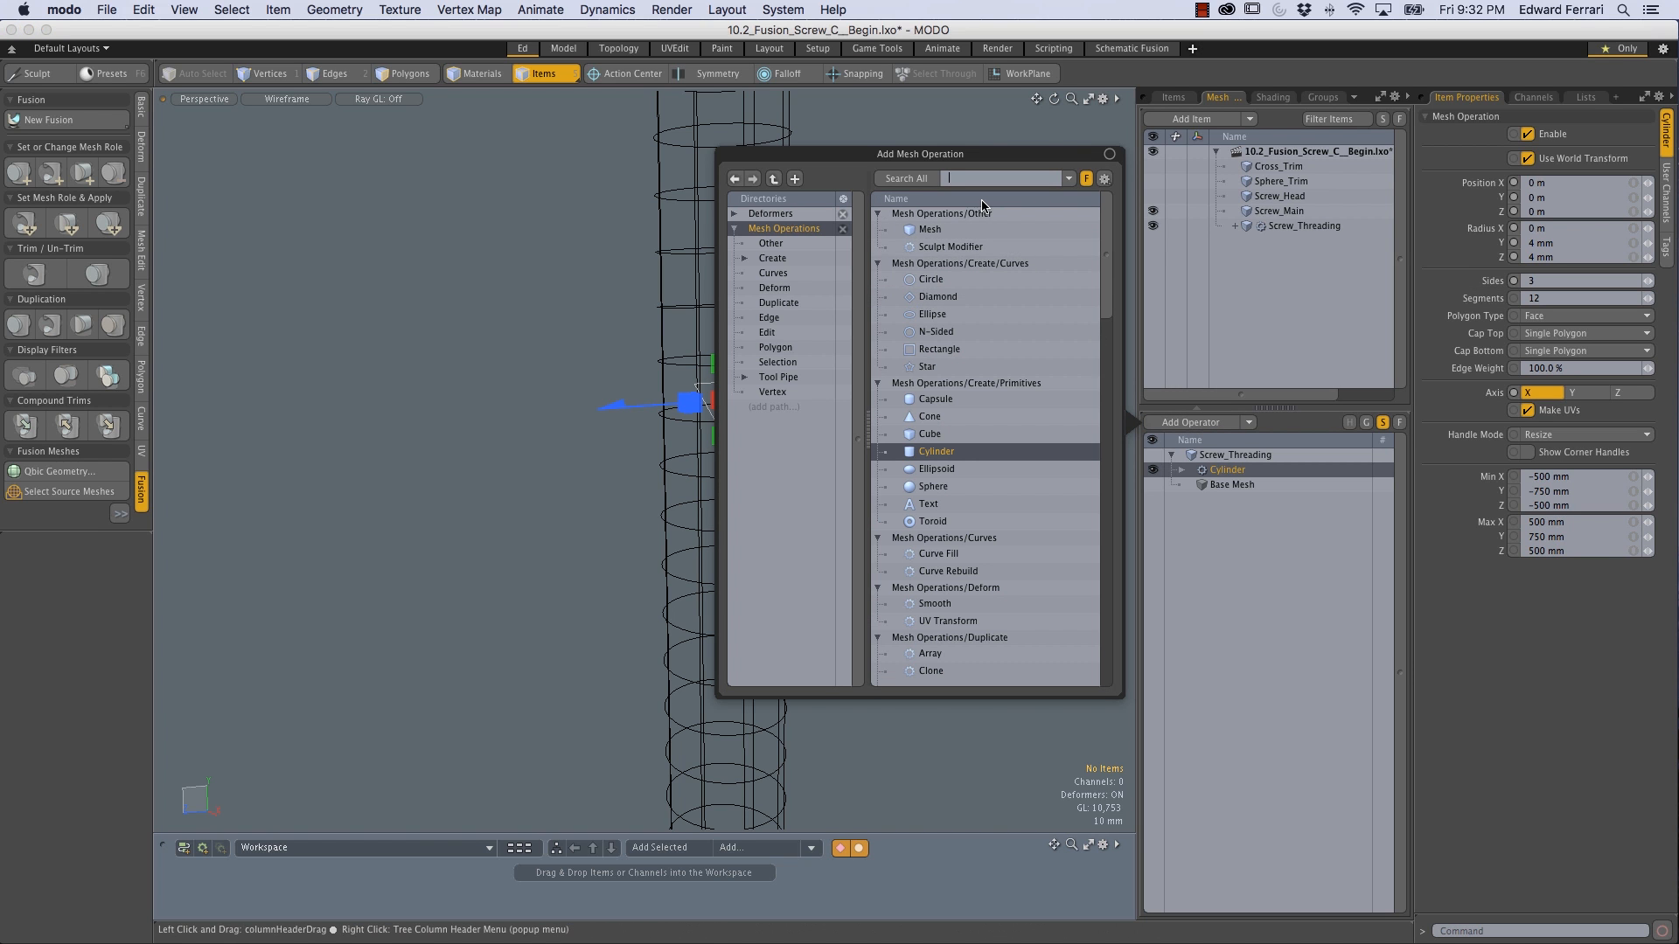
type("loc")
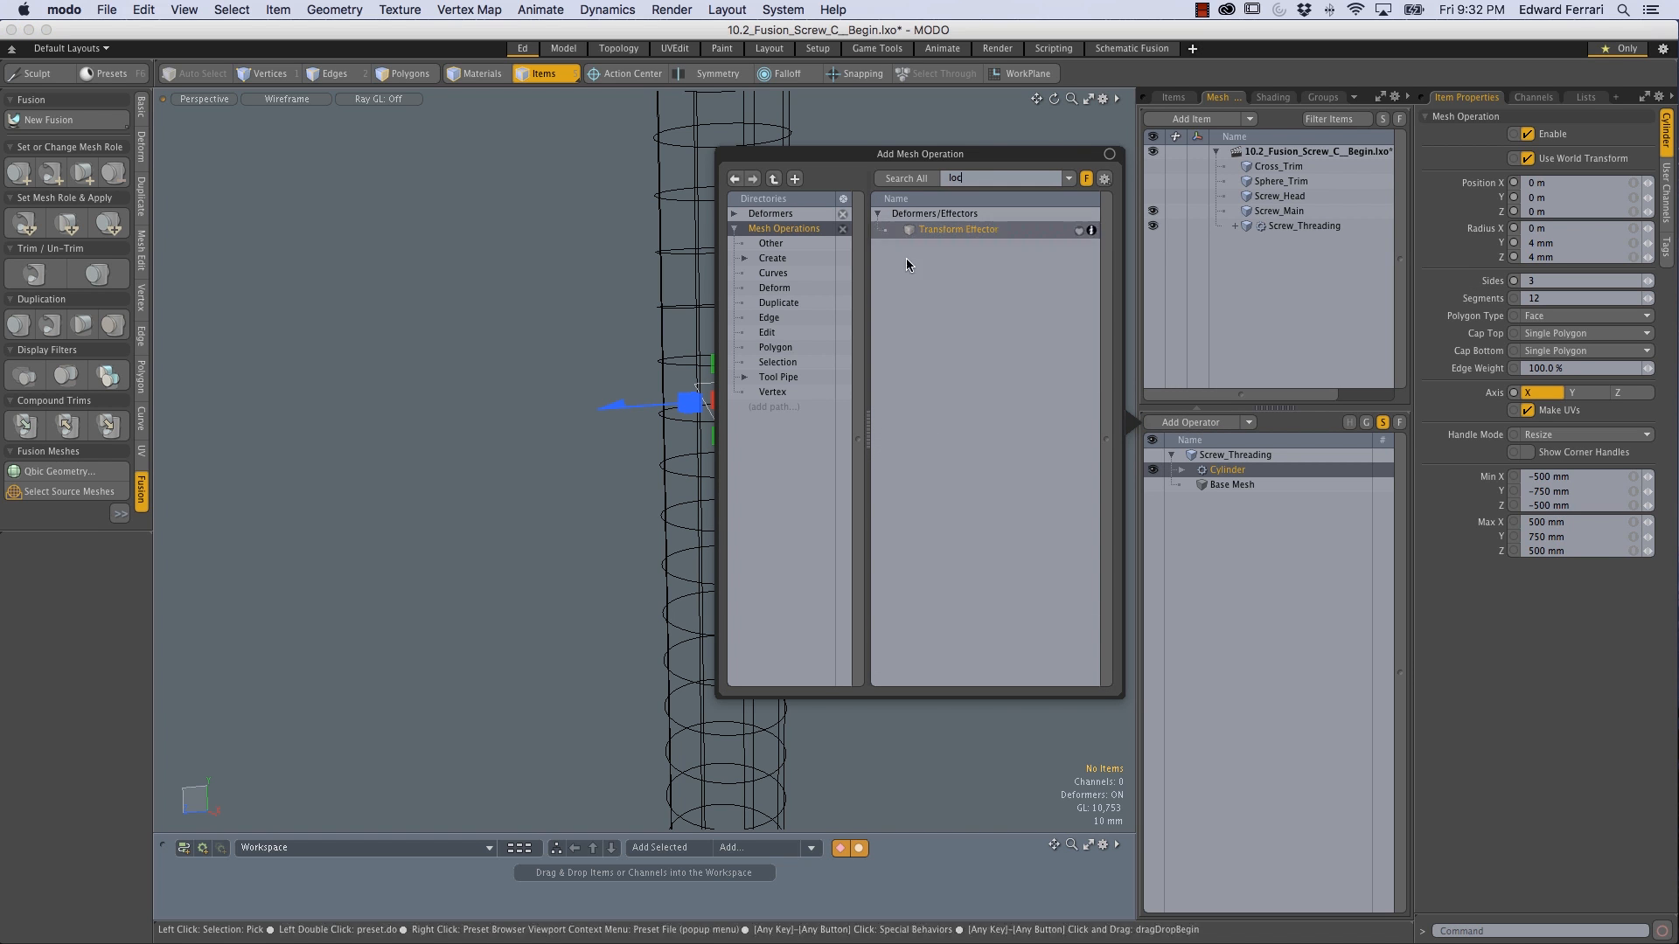
double_click(958, 231)
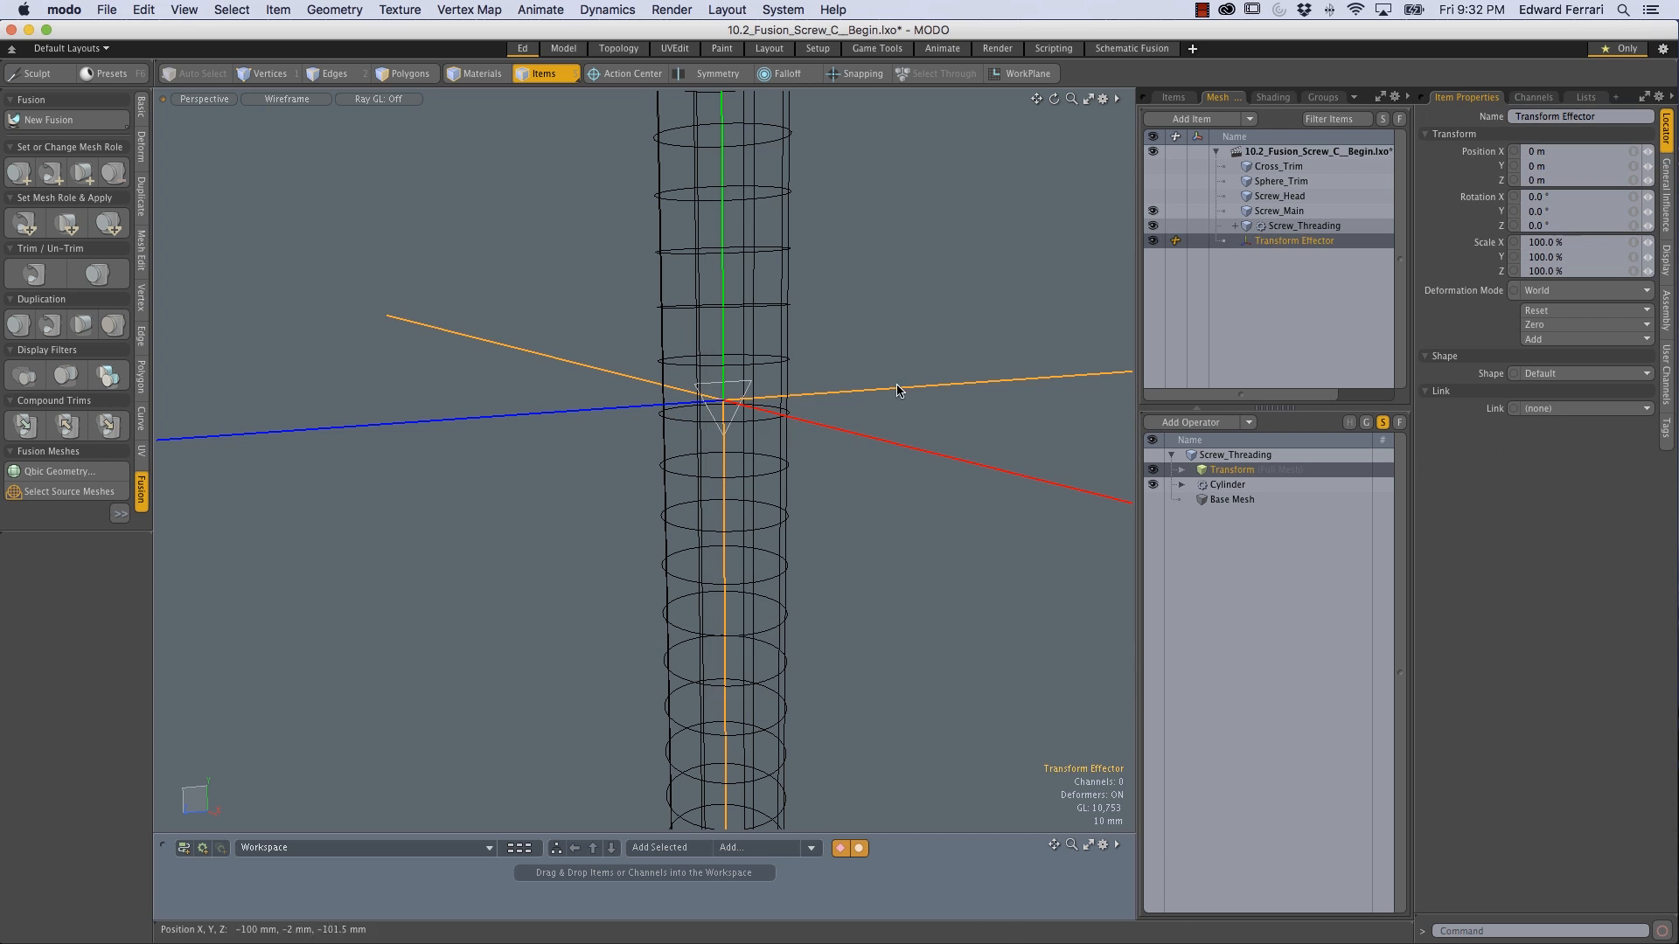
Step: Move the Transform Effector down to Y -78 mm so the triangular profile sits near the screw's tip
scroll(862, 421, "down", 3)
left_click_drag(863, 421, 720, 456, "alt")
scroll(891, 407, "up", 3)
mouse_move(695, 525)
left_mouse_down("alt")
mouse_move(697, 488)
mouse_move(701, 517)
left_mouse_up("alt")
left_click_drag(726, 243, 625, 463)
left_click_drag(617, 384, 616, 337)
mouse_move(560, 478)
left_mouse_down("ctrl+alt")
mouse_move(614, 478)
mouse_move(591, 478)
left_mouse_up("ctrl+alt")
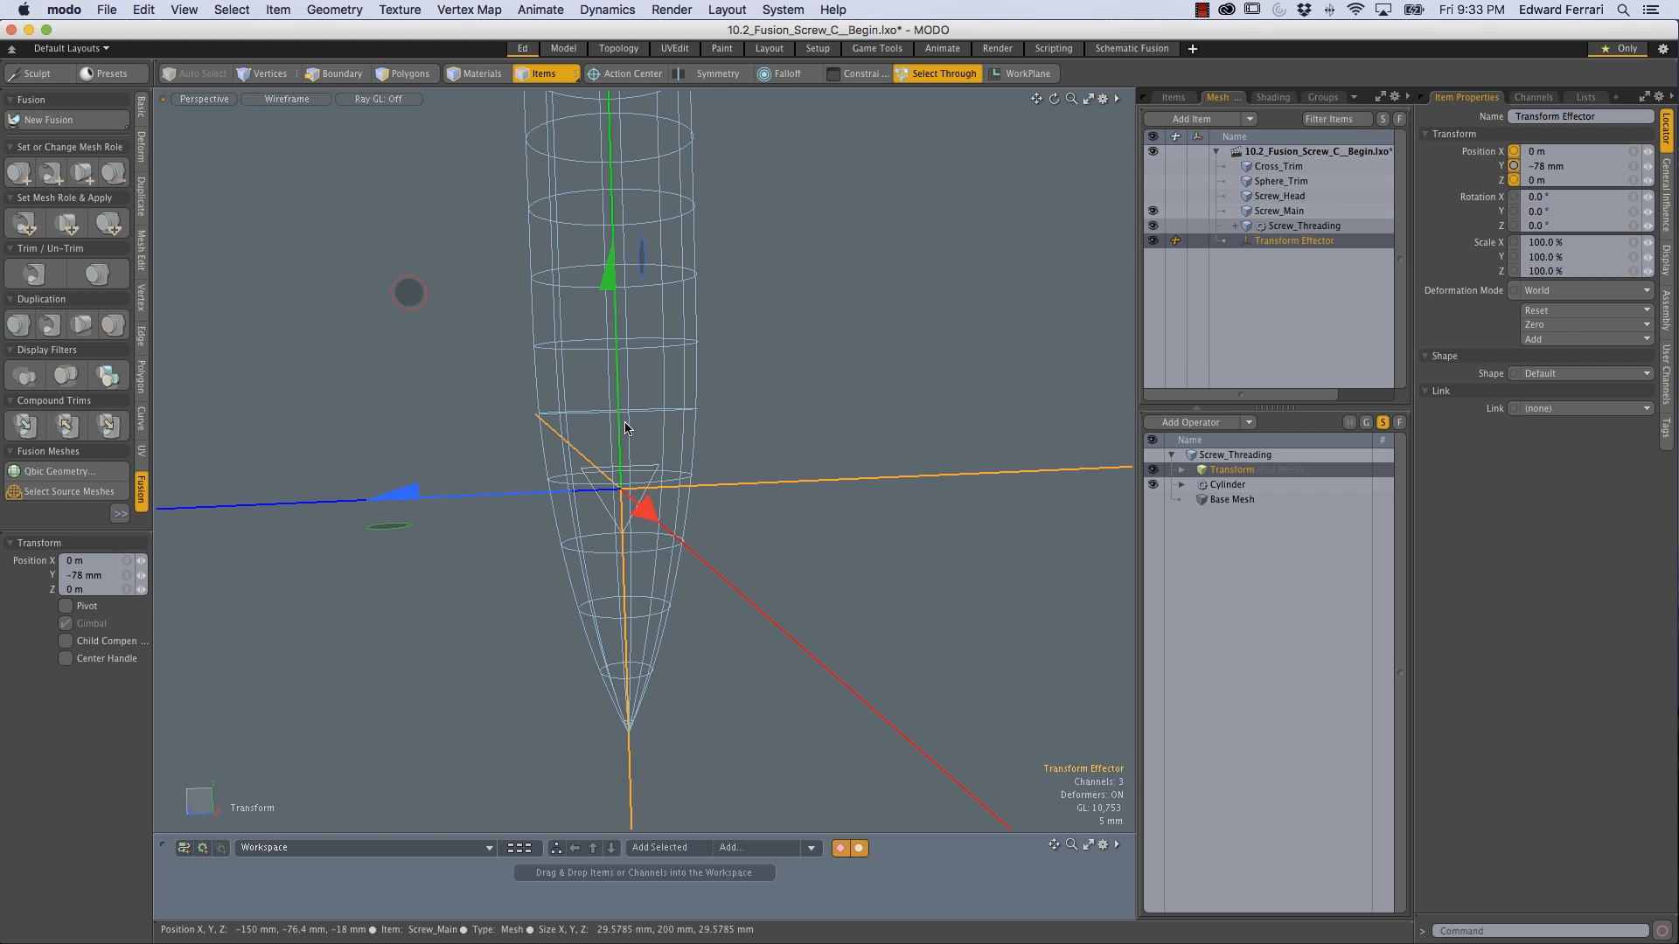
Step: In the Right view, move the Transform Effector to Z -6.6 mm, at the edge of the screw shaft
key("ctrl+space")
left_click(717, 424)
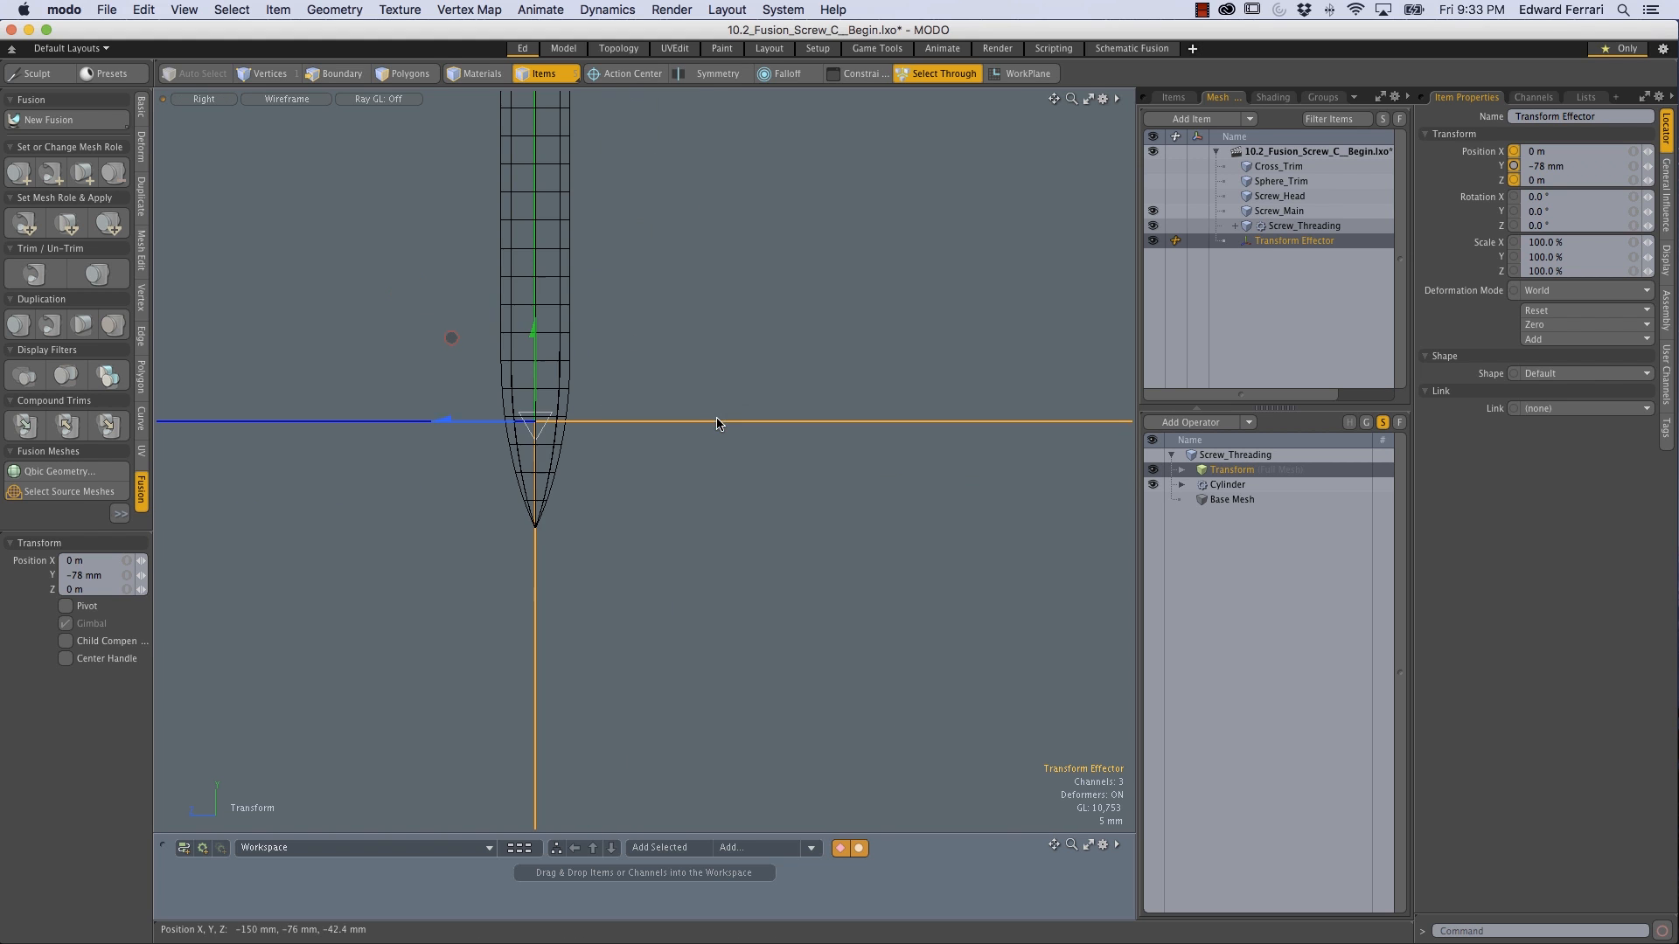
scroll(481, 456, "up", 3)
left_click_drag(481, 456, 564, 455)
Step: Rotate the Transform Effector 90° about X so the triangle points outward from the shaft
key("e")
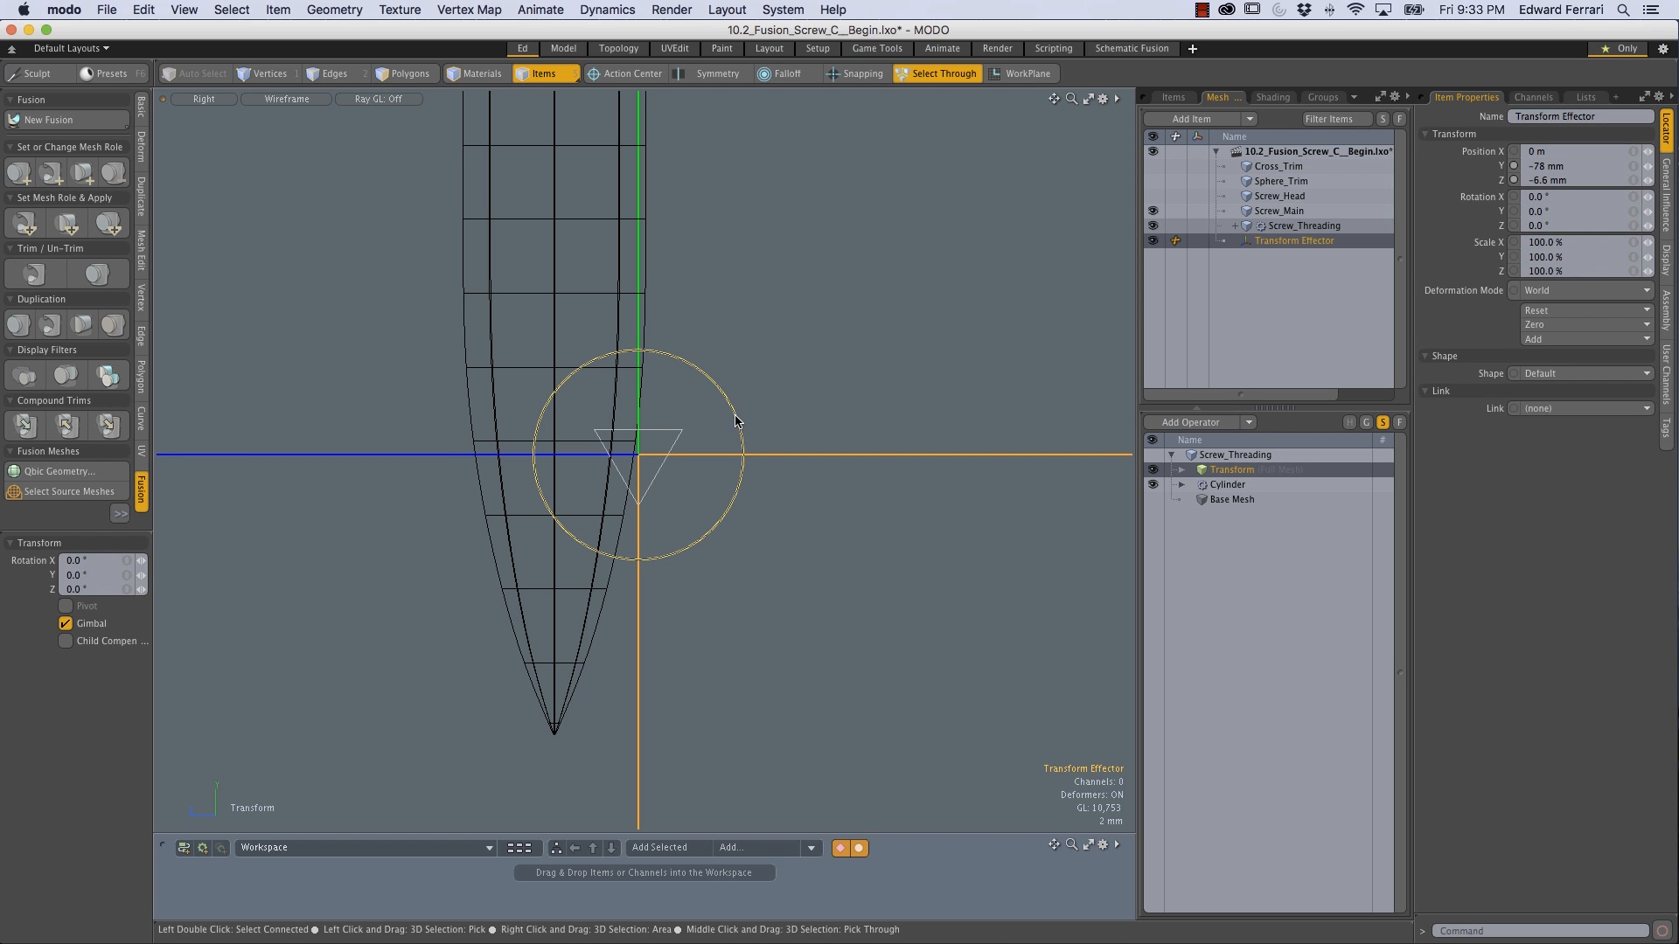
left_click_drag(739, 435, 639, 326)
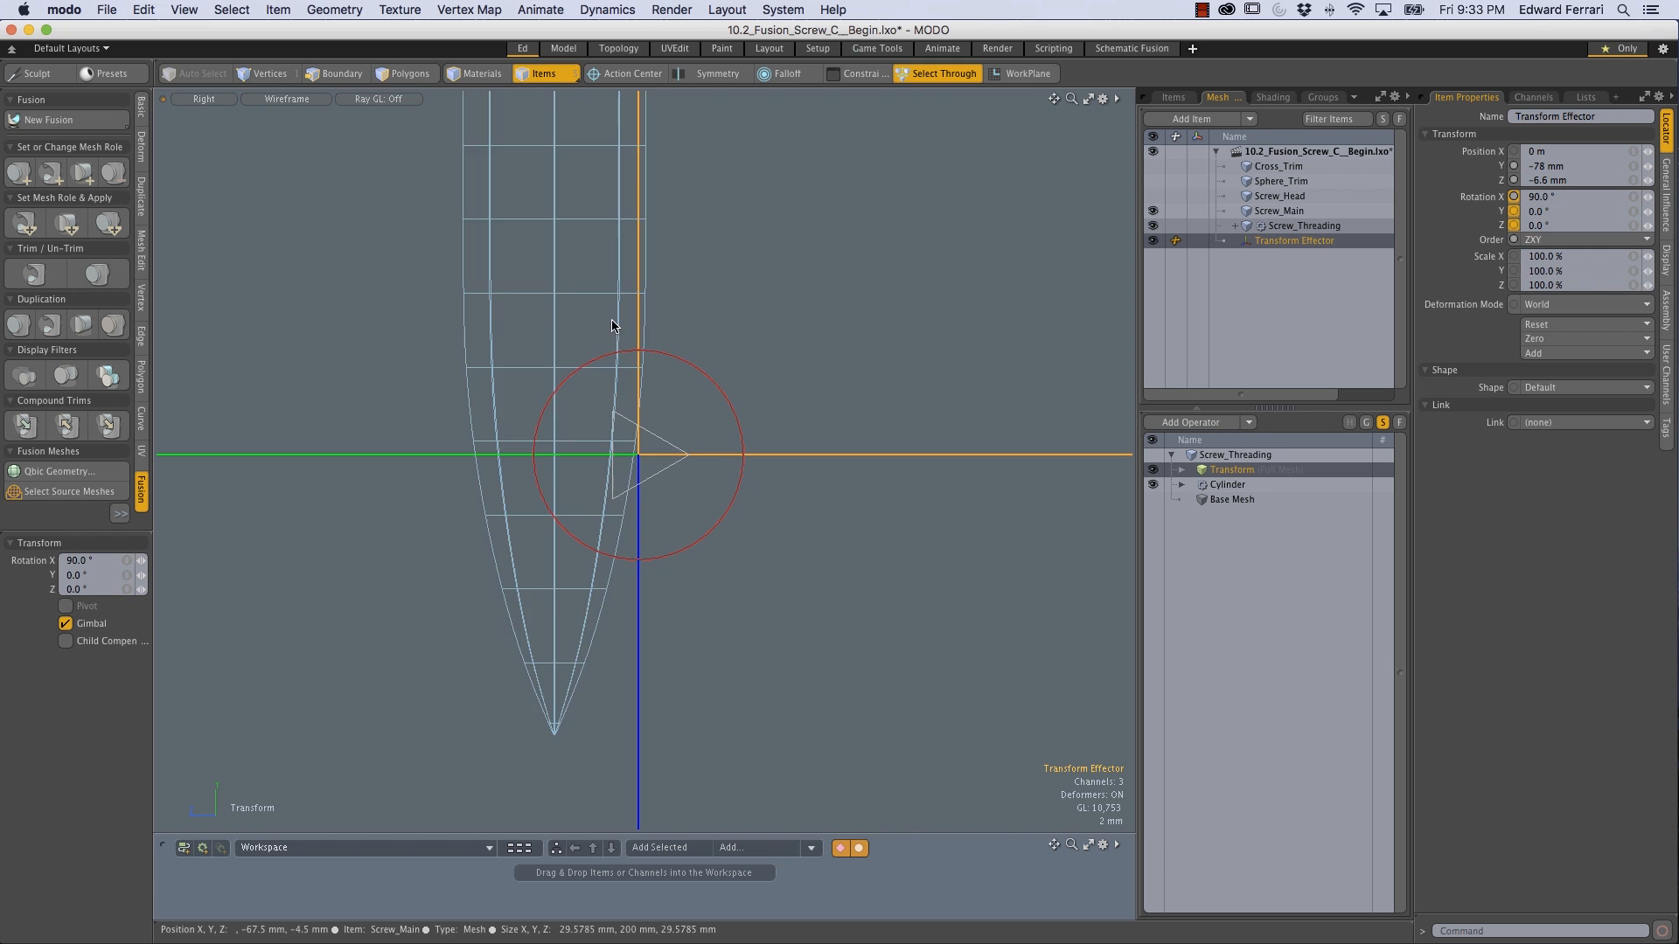
scroll(620, 450, "up", 4)
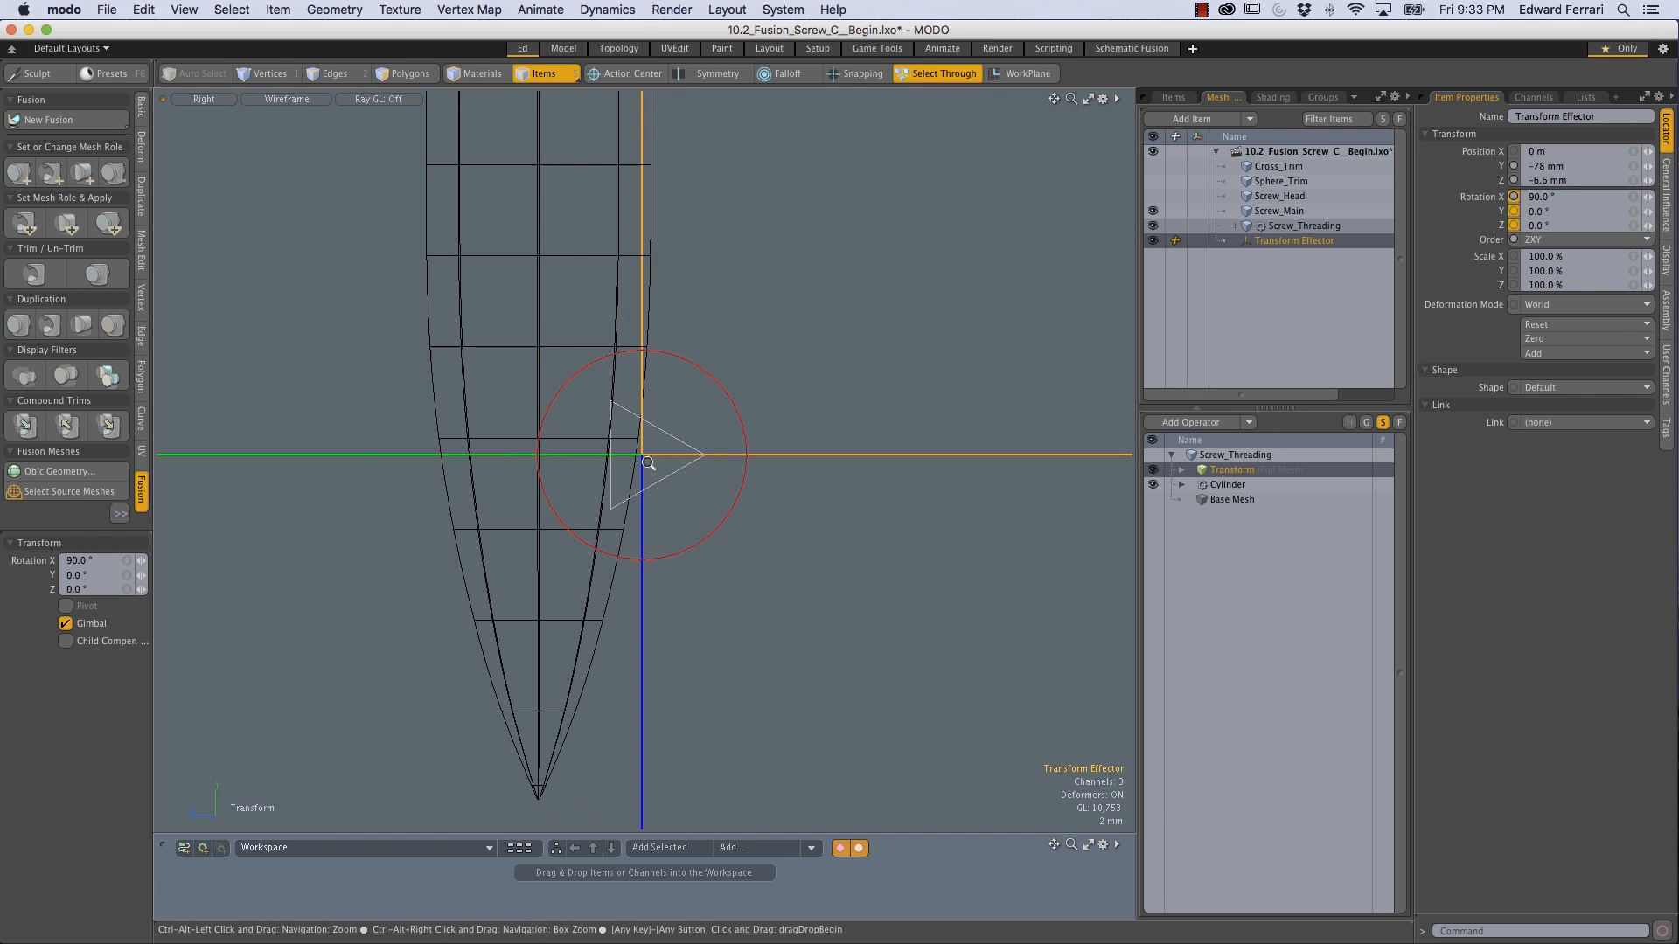
scroll(603, 472, "down", 3)
scroll(612, 463, "down", 2)
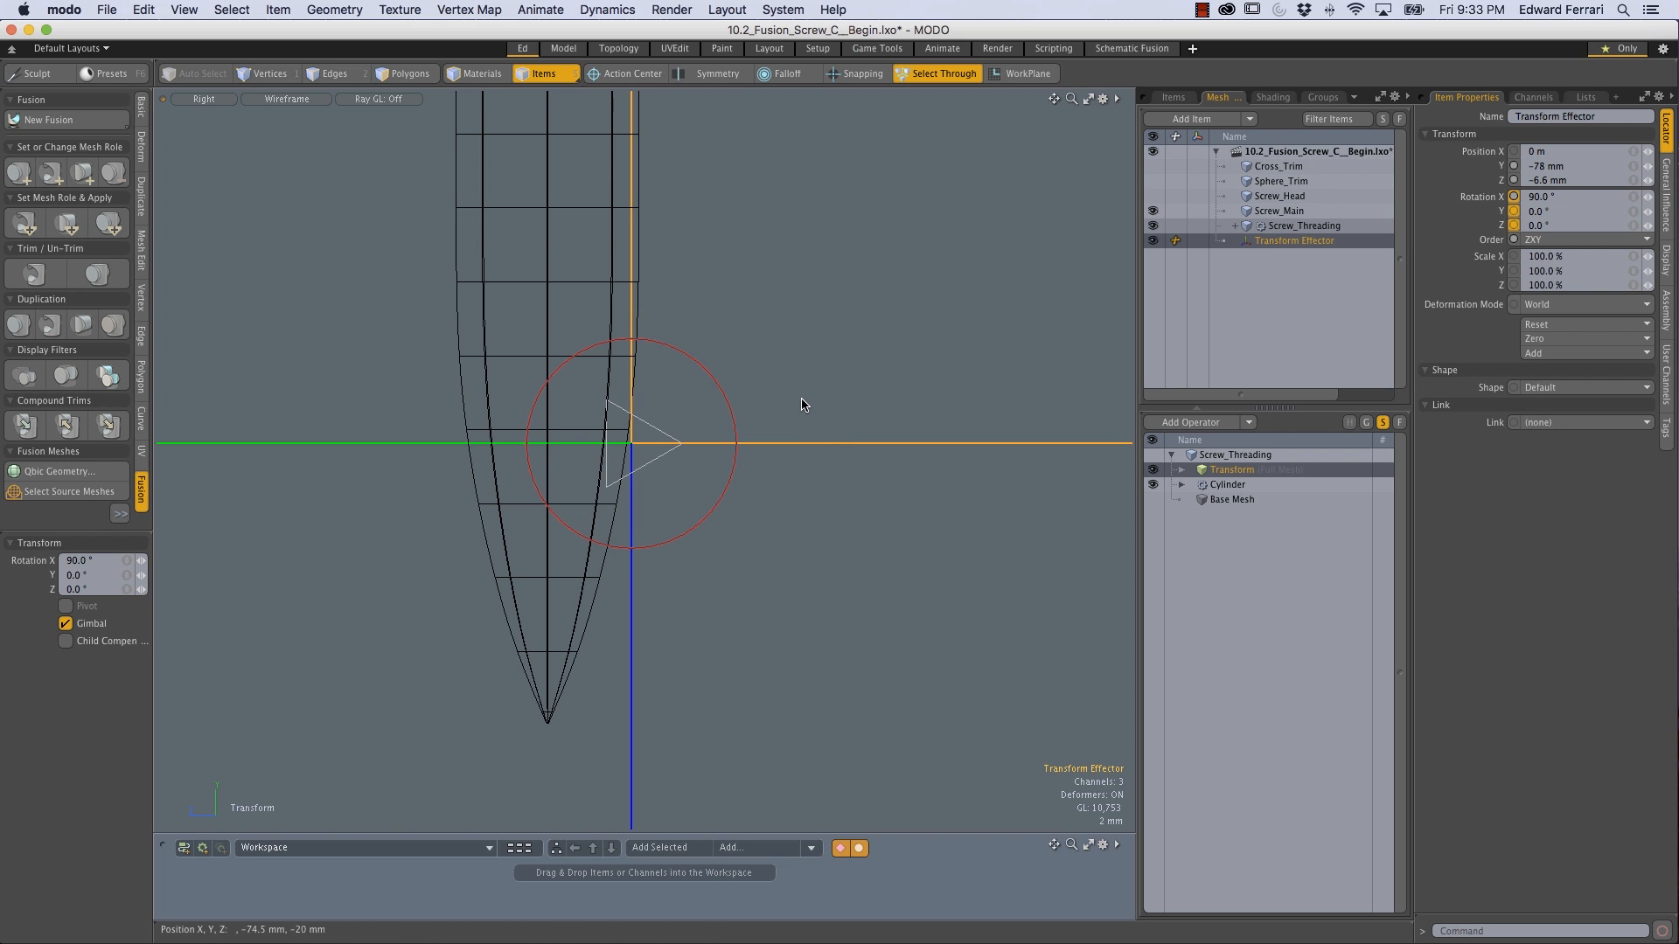
Step: Undo the trial Z scaling of the effector and set the action center to Local
key("r")
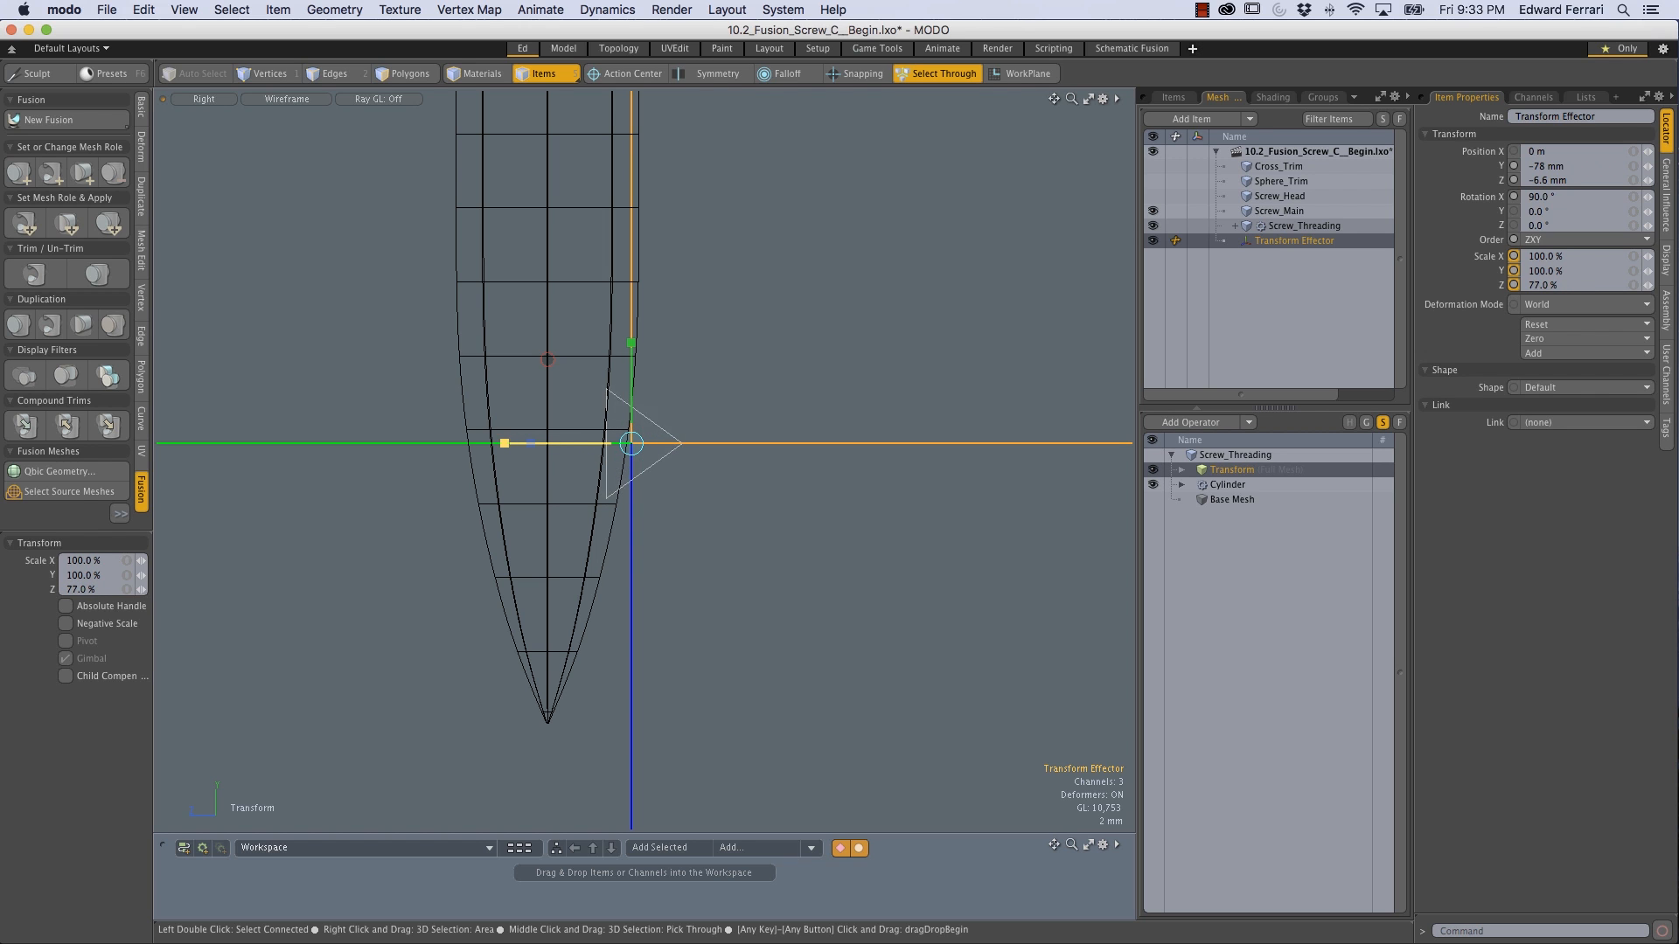
key("super+z")
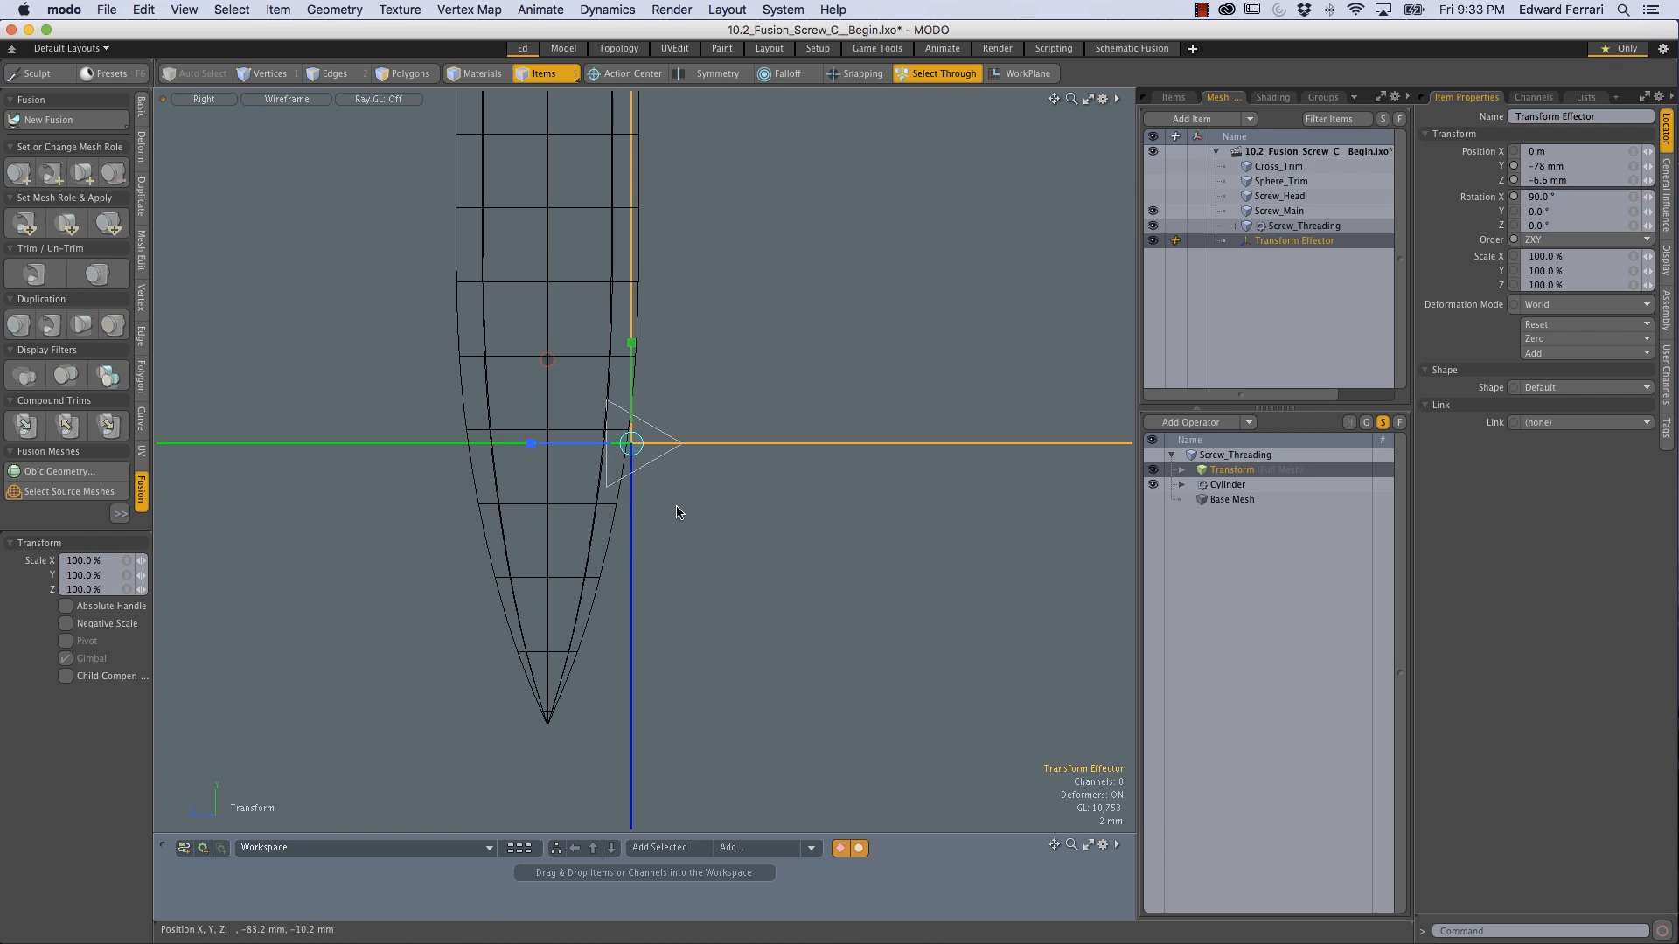
left_click(631, 77)
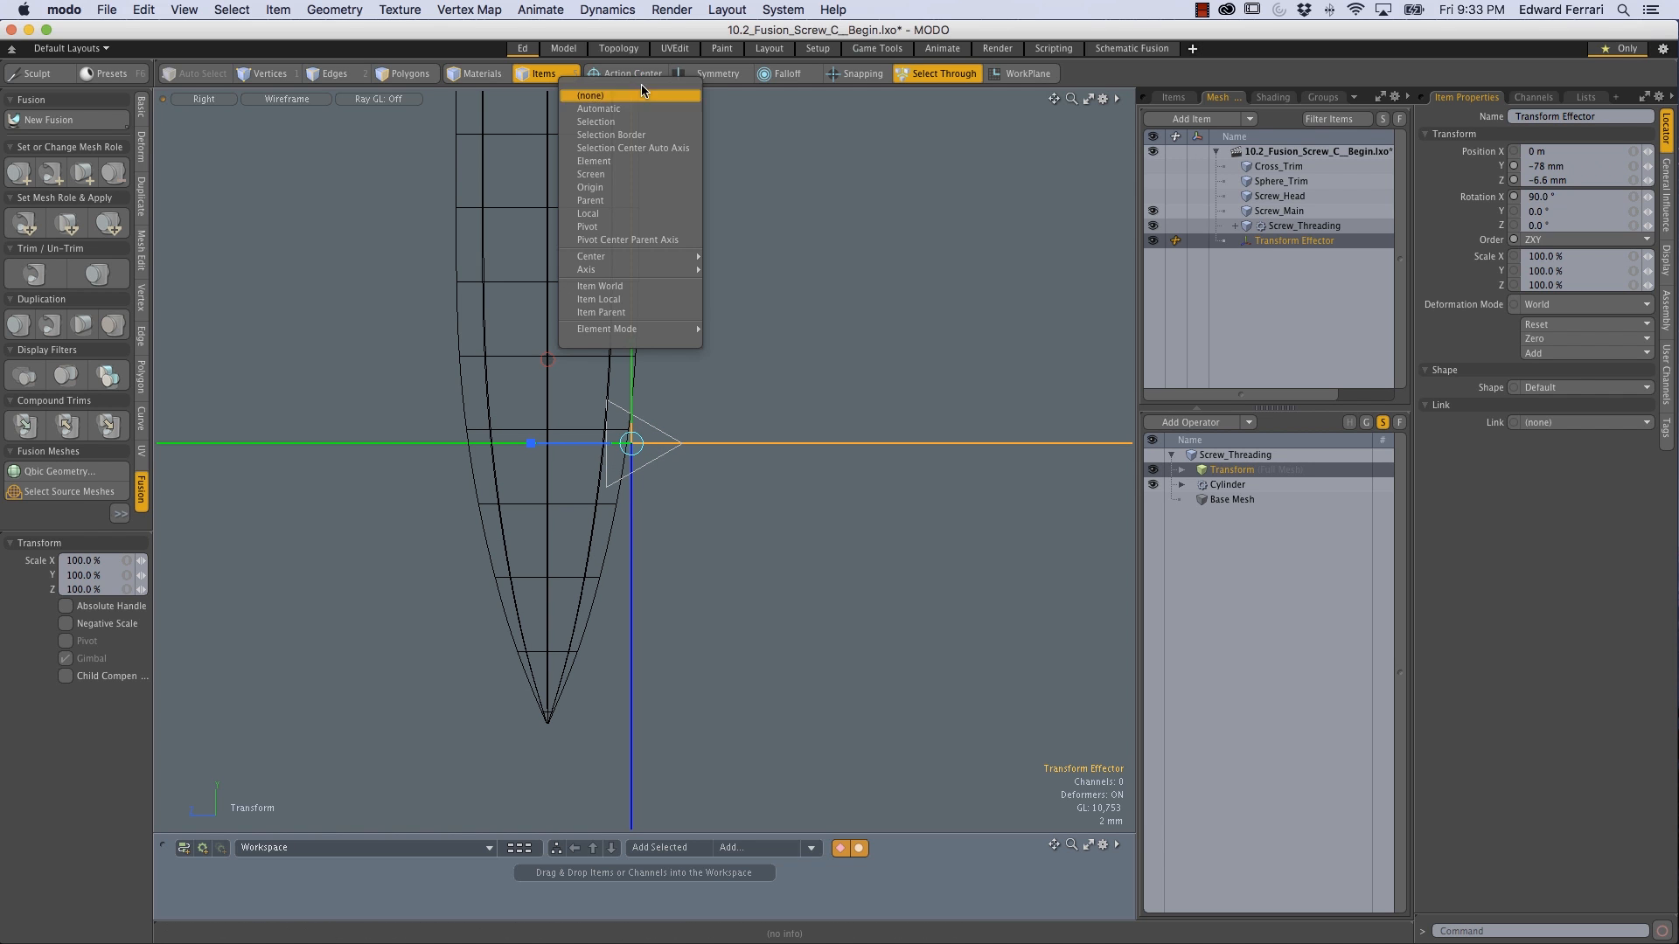
left_click(589, 214)
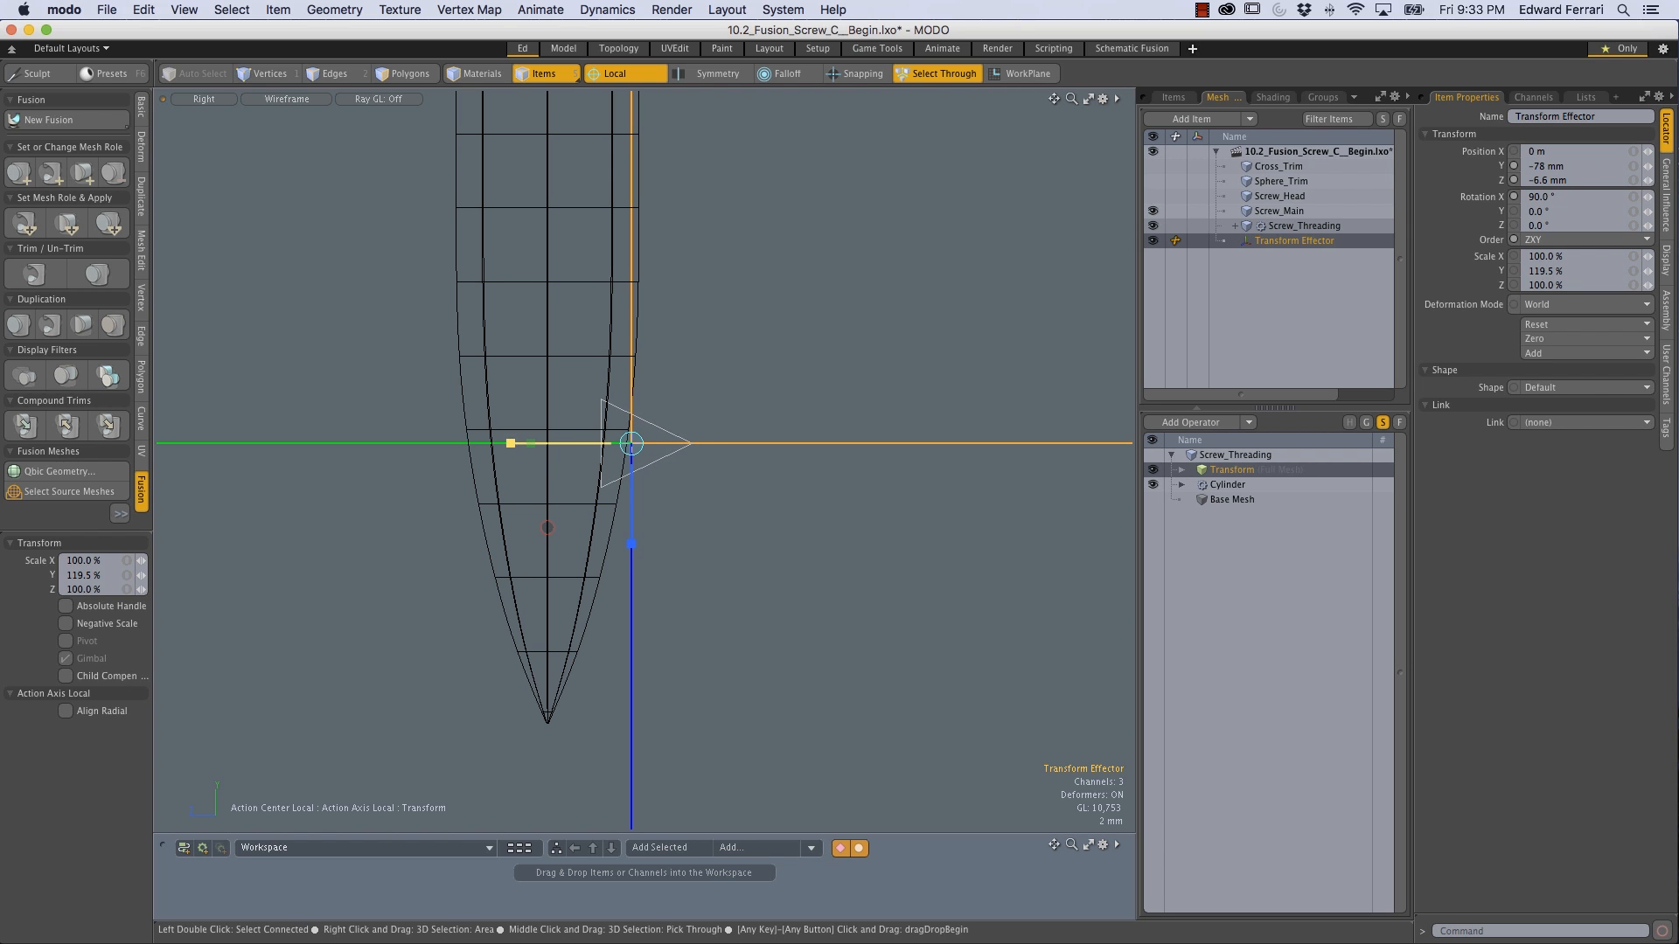
Step: Scale the Transform Effector to 166% in Y and 99% in Z to lengthen the triangular profile outward
left_click_drag(481, 443, 459, 443)
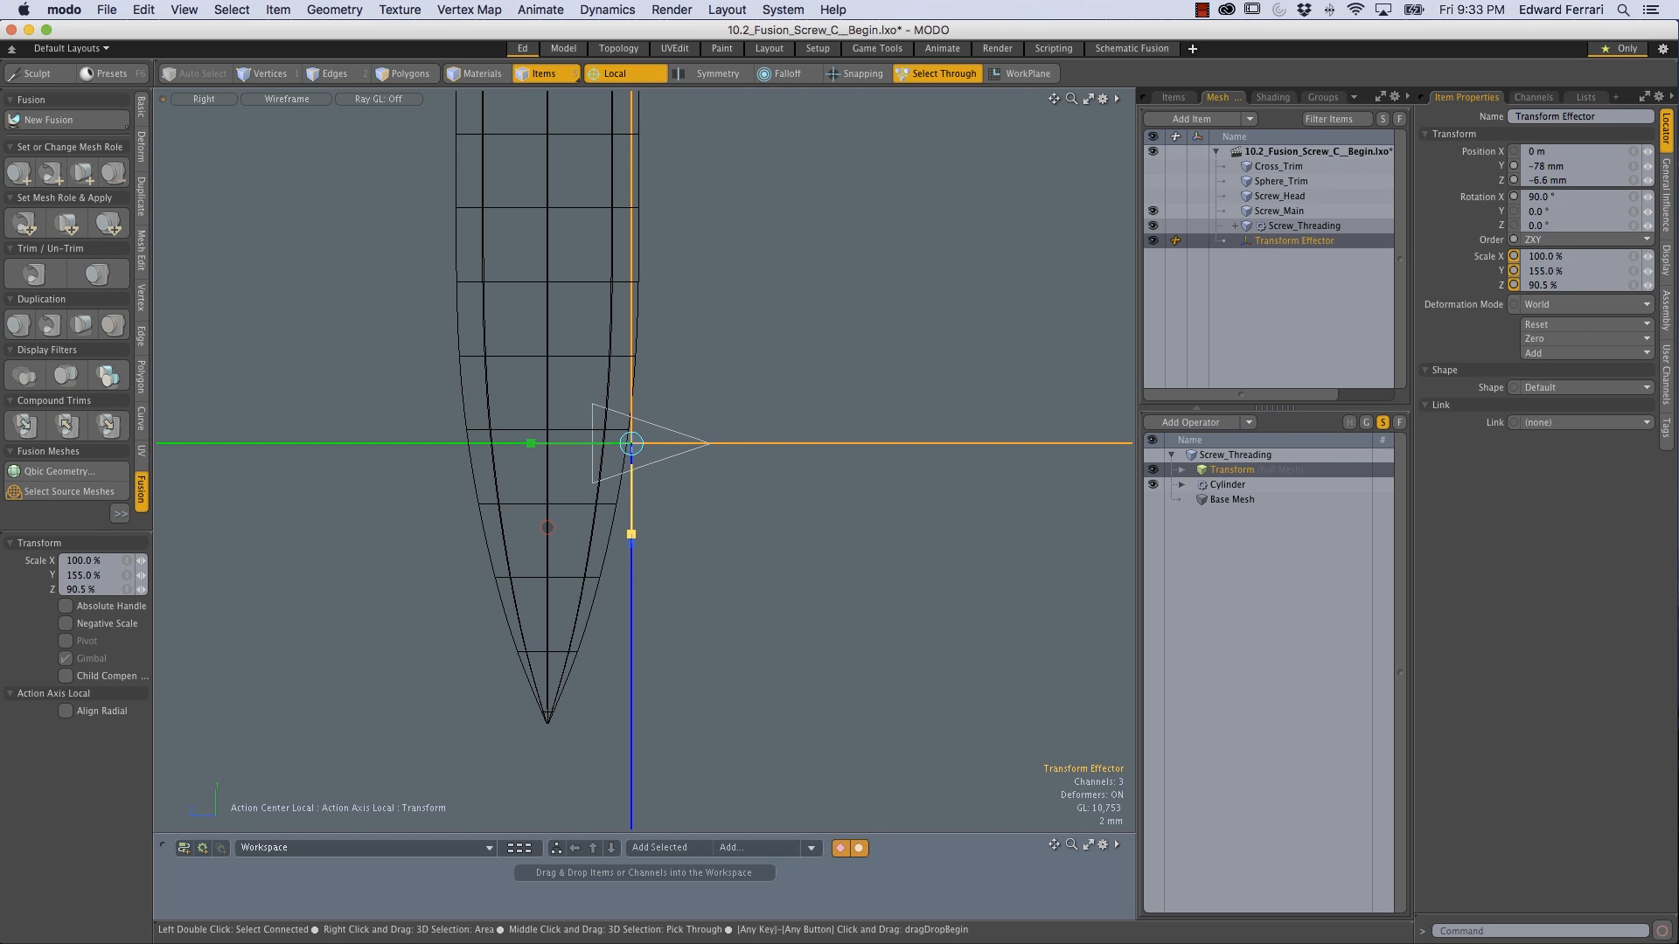
left_click_drag(717, 436, 641, 442, "ctrl+alt")
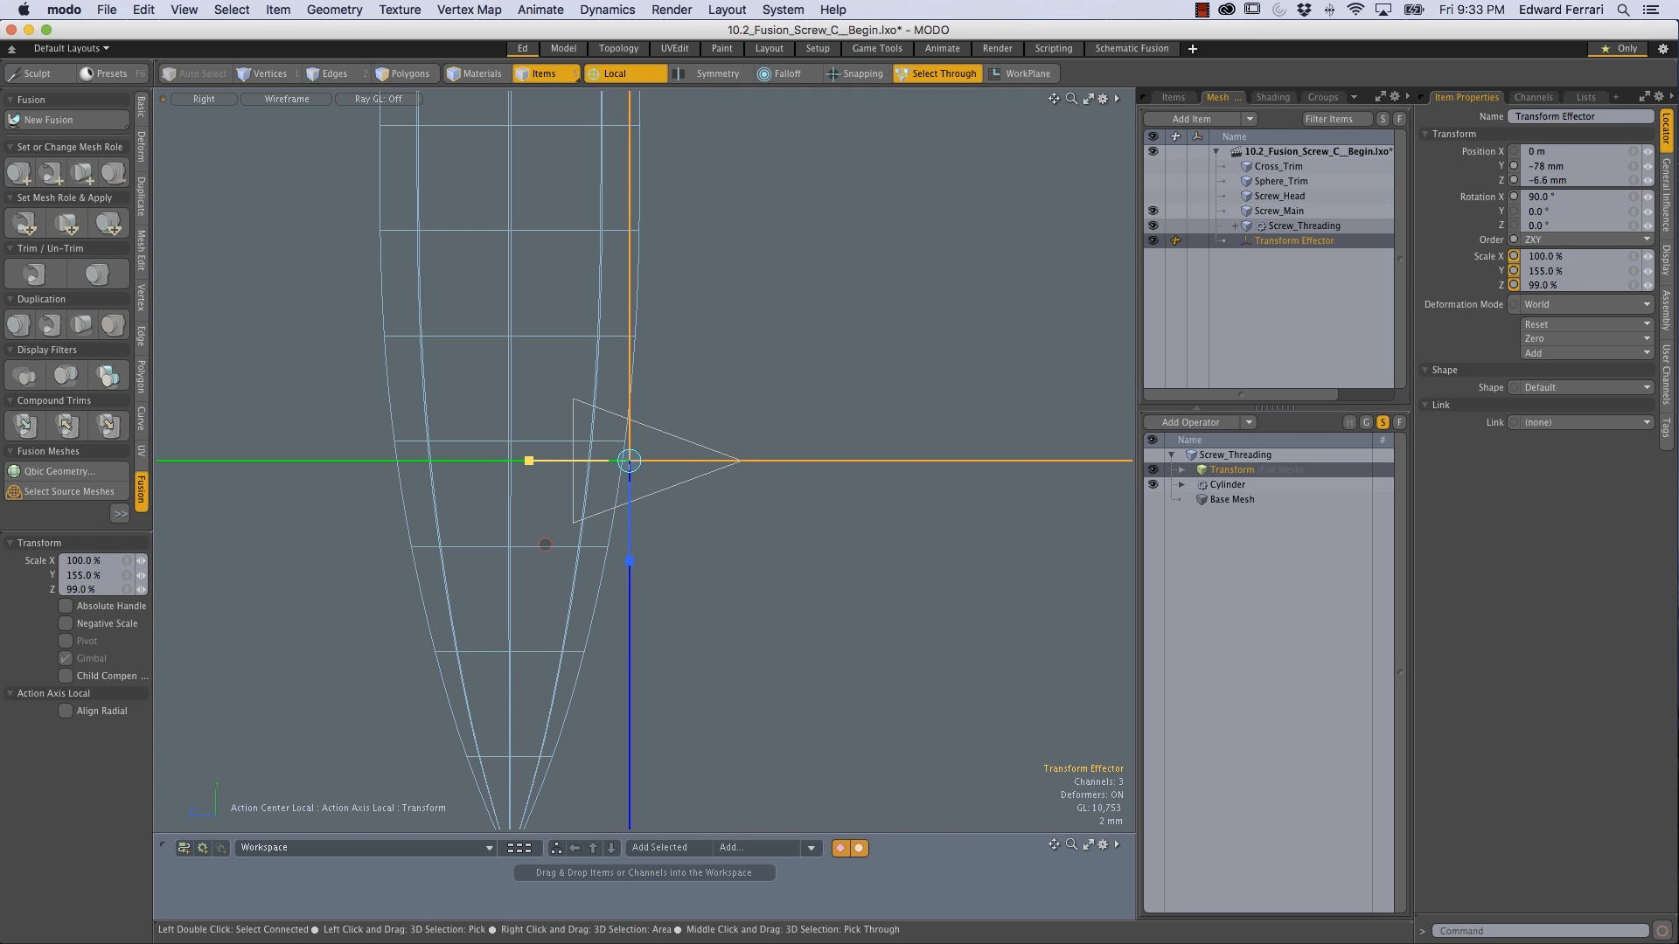
left_click_drag(518, 461, 515, 461)
left_click_drag(787, 432, 766, 445, "ctrl+alt")
mouse_move(767, 445)
left_mouse_down("alt")
mouse_move(798, 416)
mouse_move(776, 435)
left_mouse_up("alt")
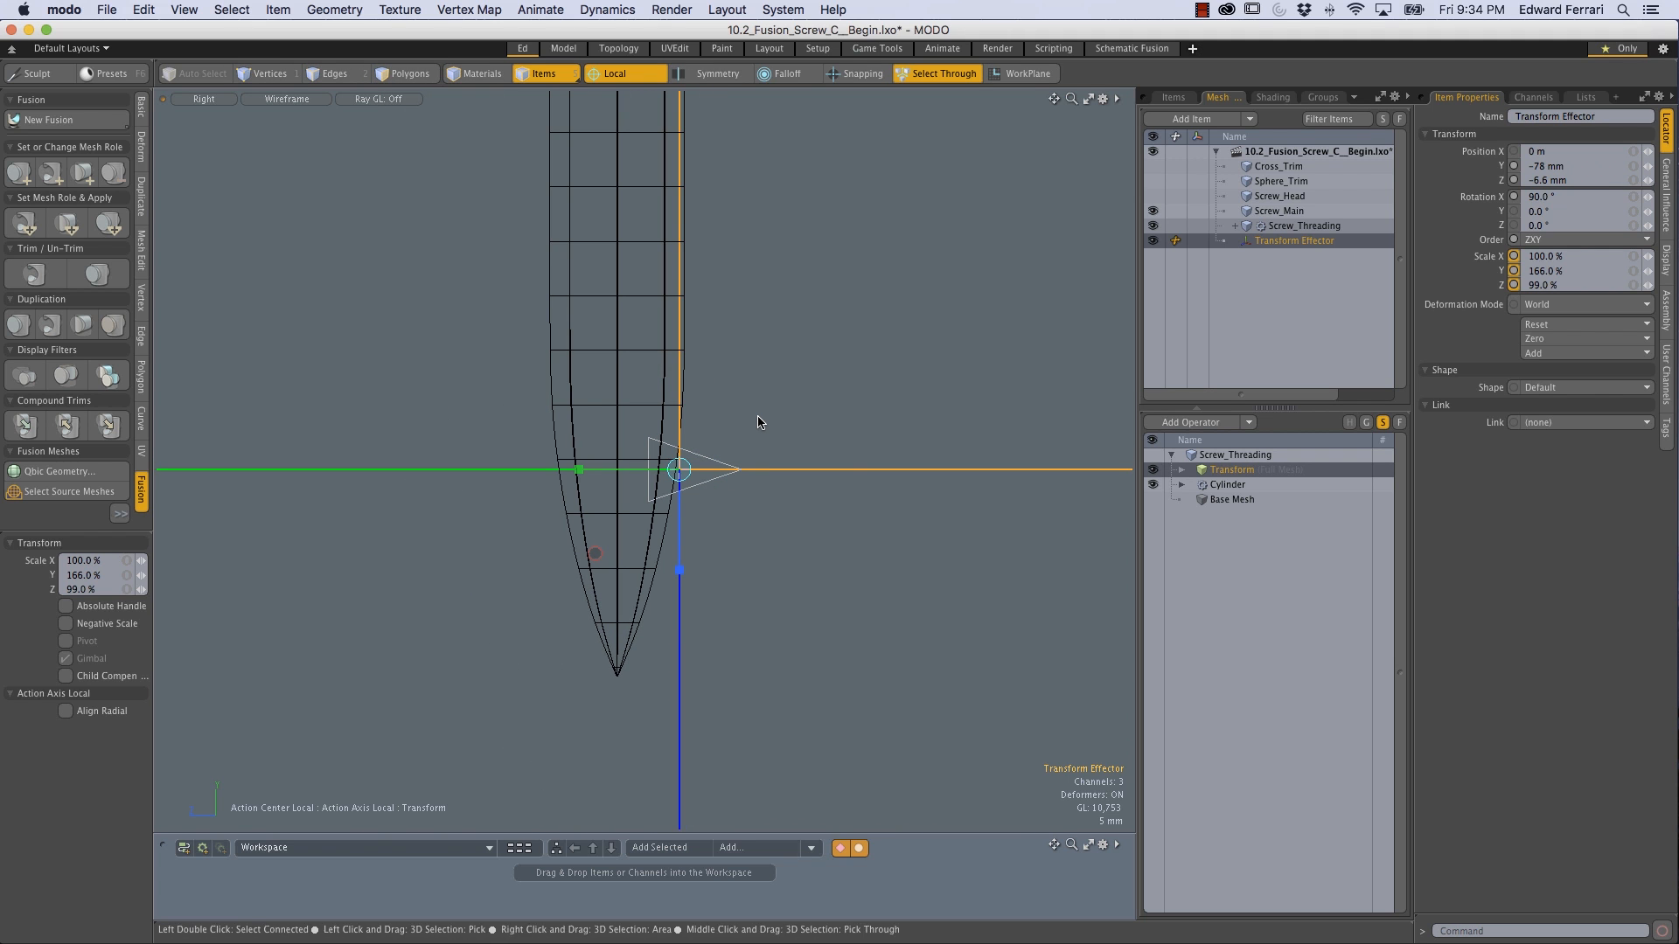
Step: Return to the perspective view with Default shading and select the triangular profile's polygon
key("ctrl+space")
left_click(808, 377)
left_click_drag(821, 473, 612, 450, "ctrl+alt")
left_click_drag(612, 451, 659, 480, "alt+shift")
key("alt+space")
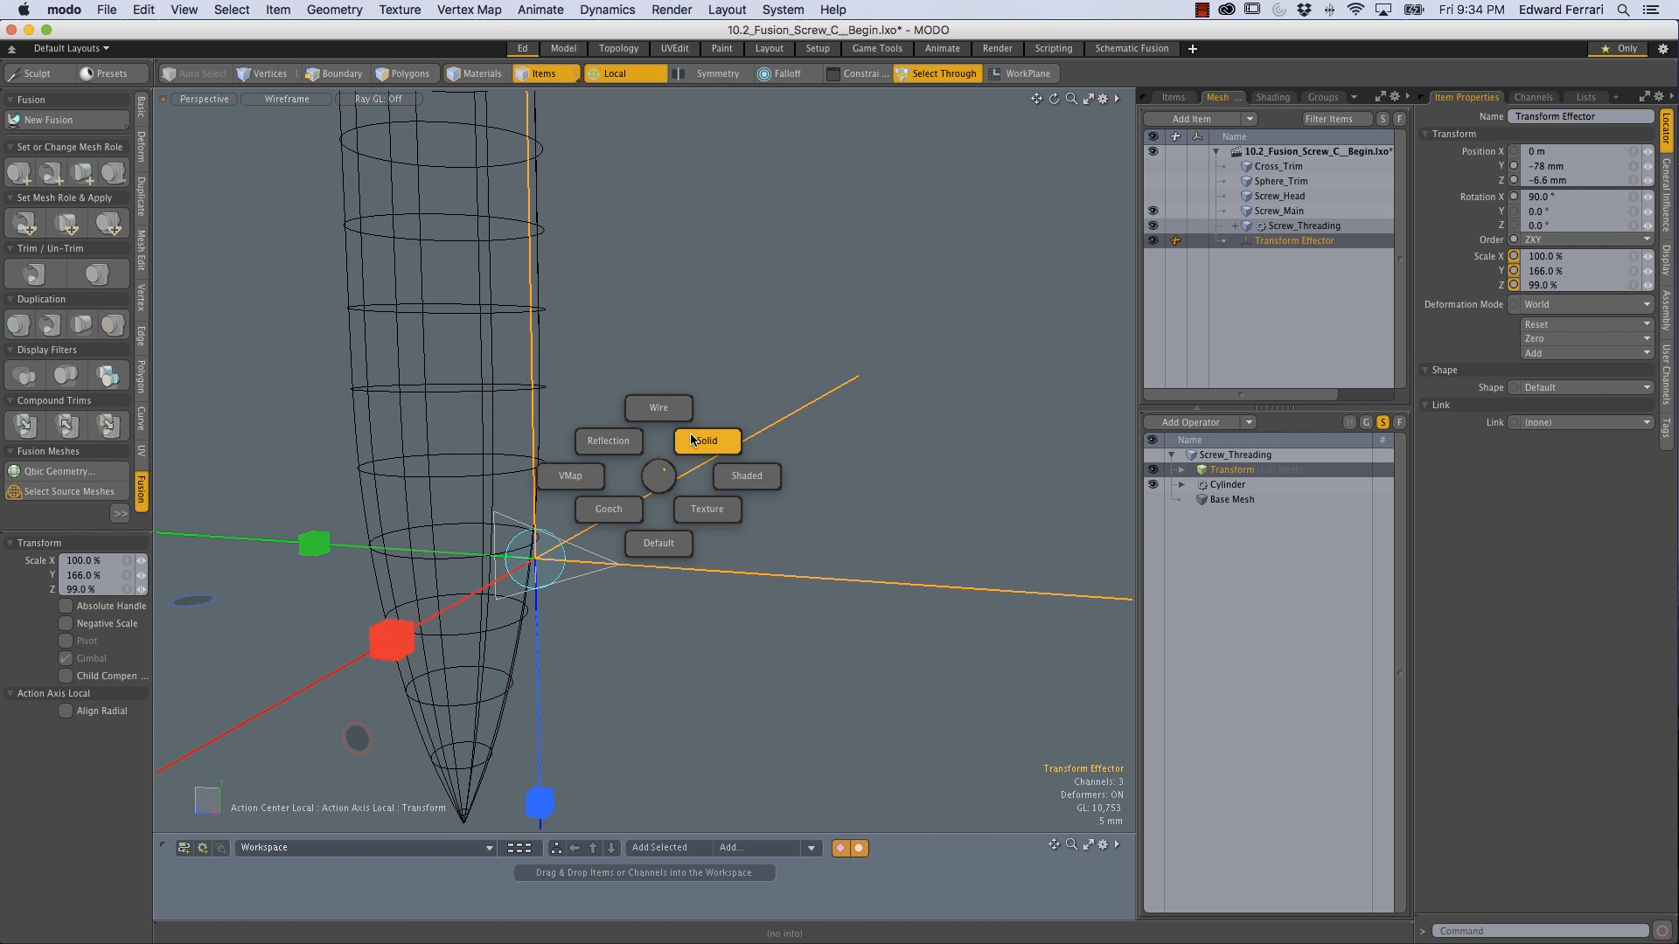
left_click(656, 543)
mouse_move(656, 543)
left_mouse_down("alt")
mouse_move(721, 547)
mouse_move(638, 519)
mouse_move(626, 490)
mouse_move(635, 511)
left_mouse_up("alt")
key("3")
left_click(650, 509)
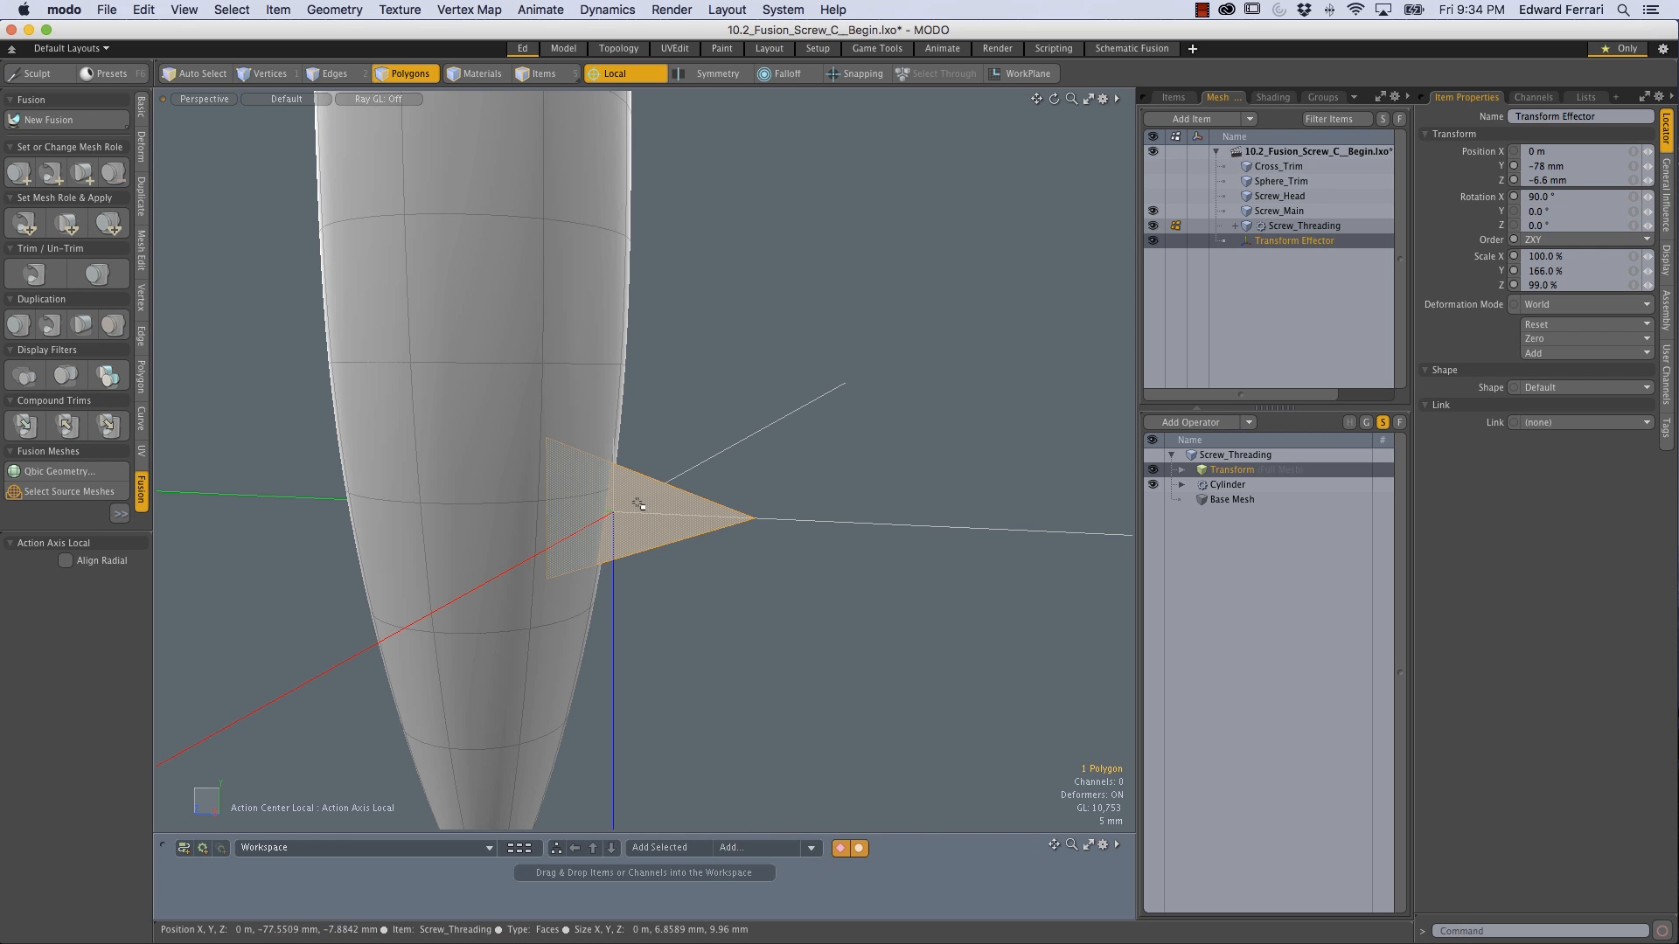
Step: Add a Subdivide operation to the Screw_Threading stack, above the Transform
left_click(1191, 422)
type("subdi")
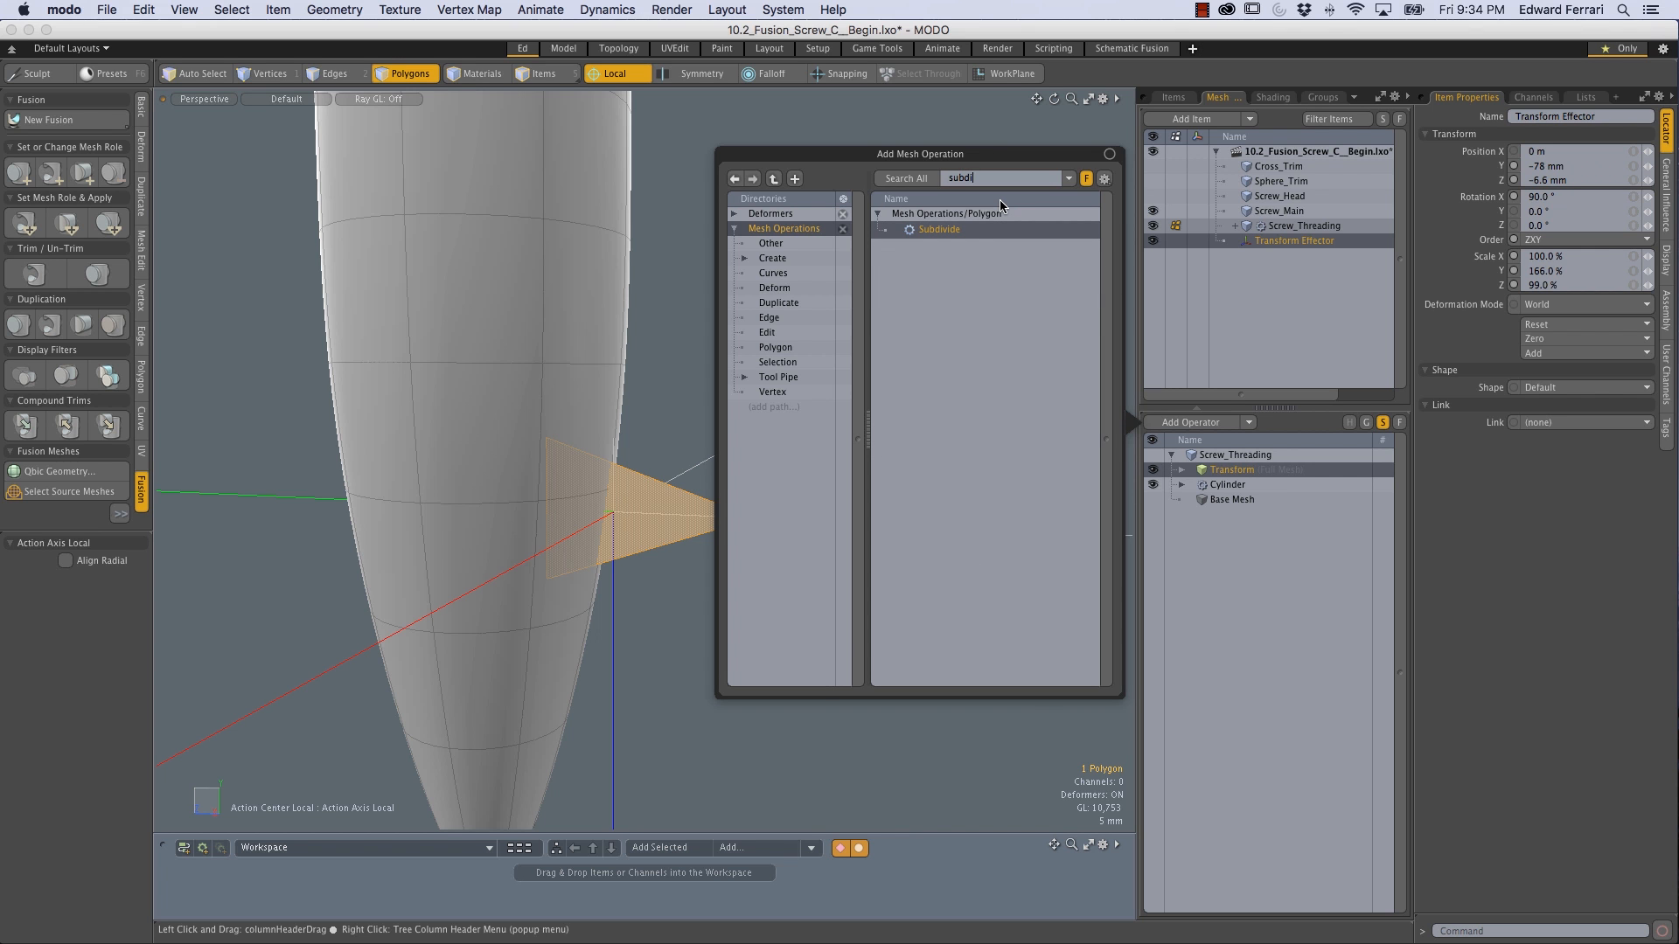
double_click(940, 230)
left_click_drag(620, 541, 648, 461, "ctrl+alt")
left_click(648, 461)
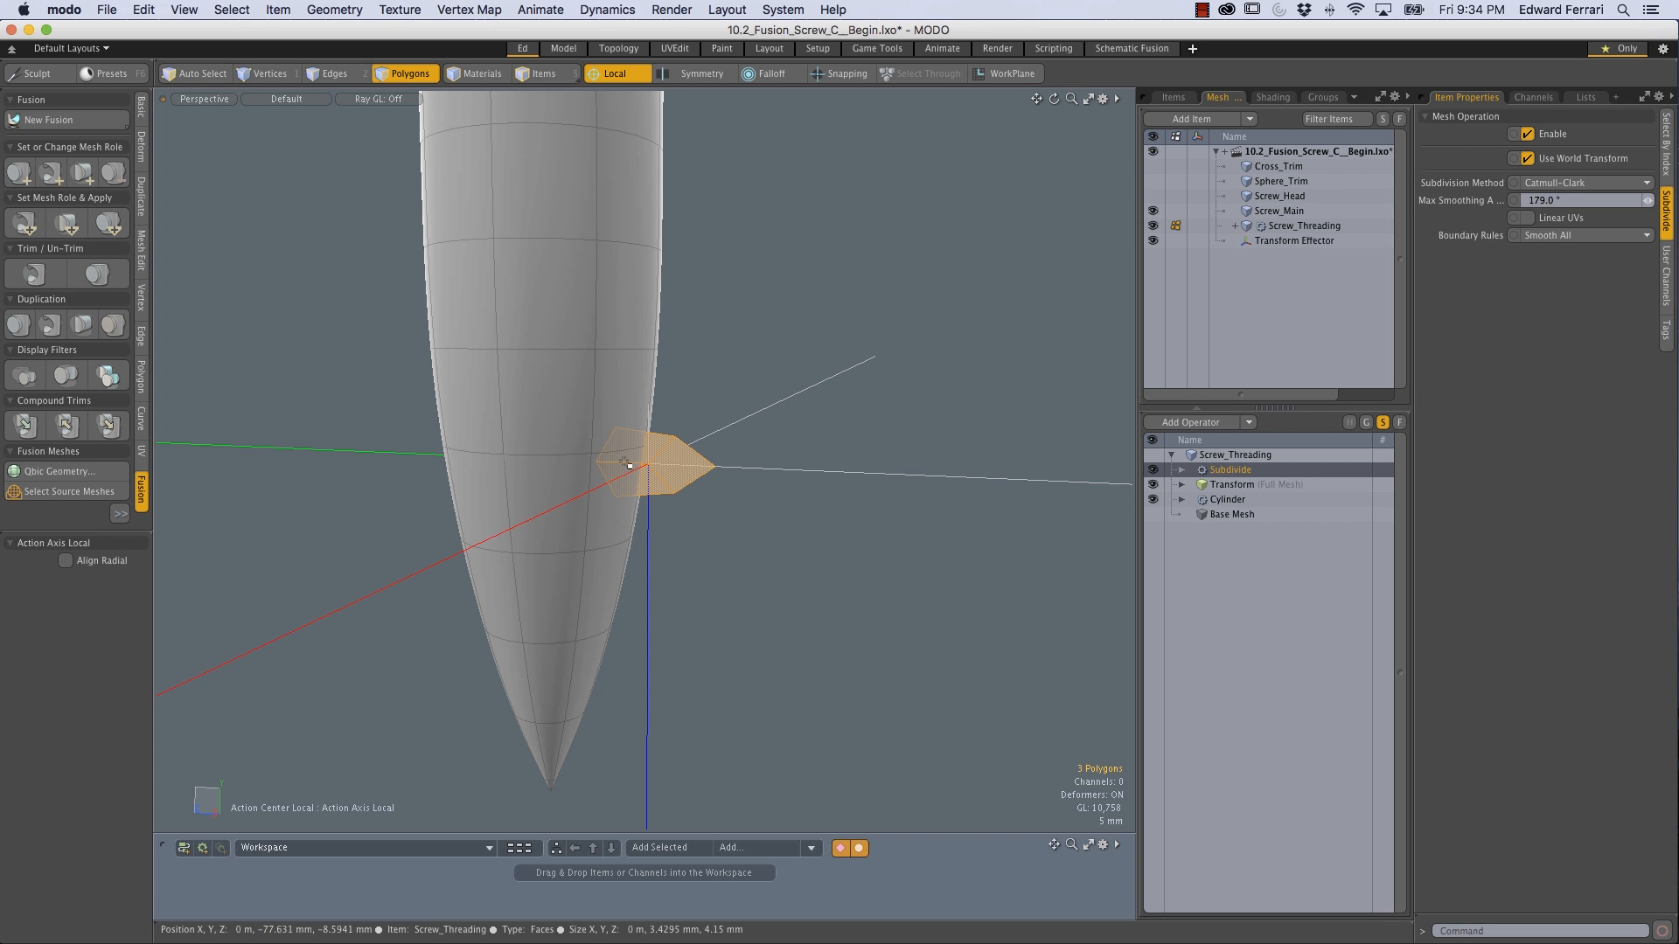
mouse_move(656, 459)
left_mouse_down("ctrl+alt")
mouse_move(680, 461)
mouse_move(666, 461)
left_mouse_up("ctrl+alt")
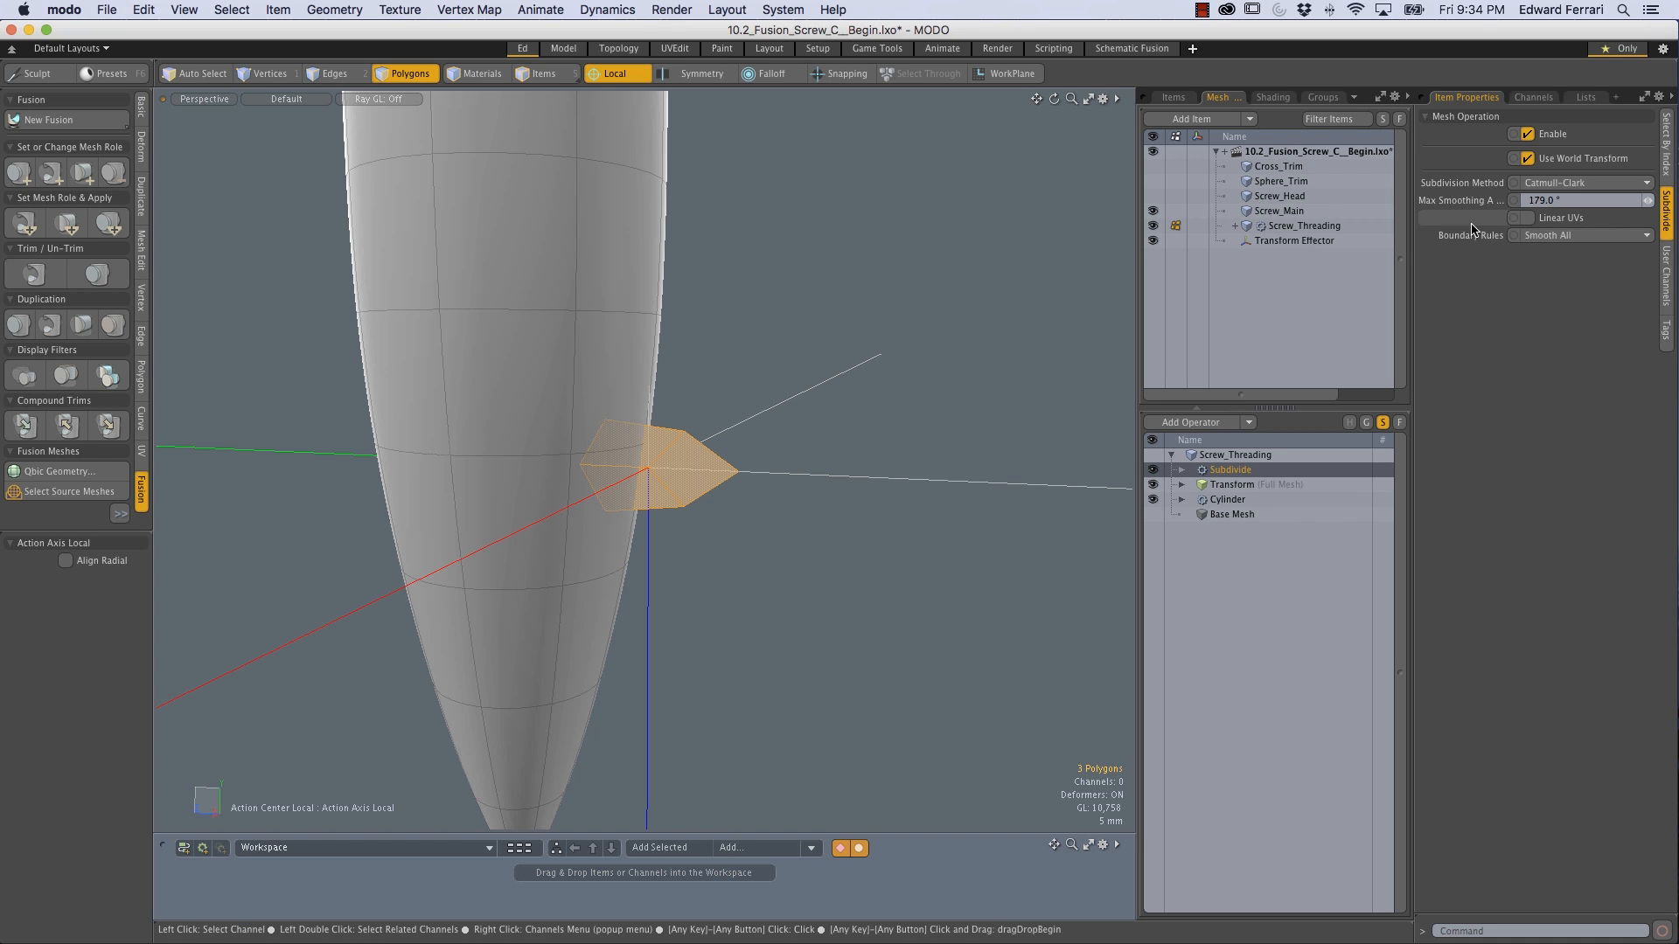
Step: Set the Subdivide operation's boundary rules to Crease All to keep the profile triangular
left_click(1556, 237)
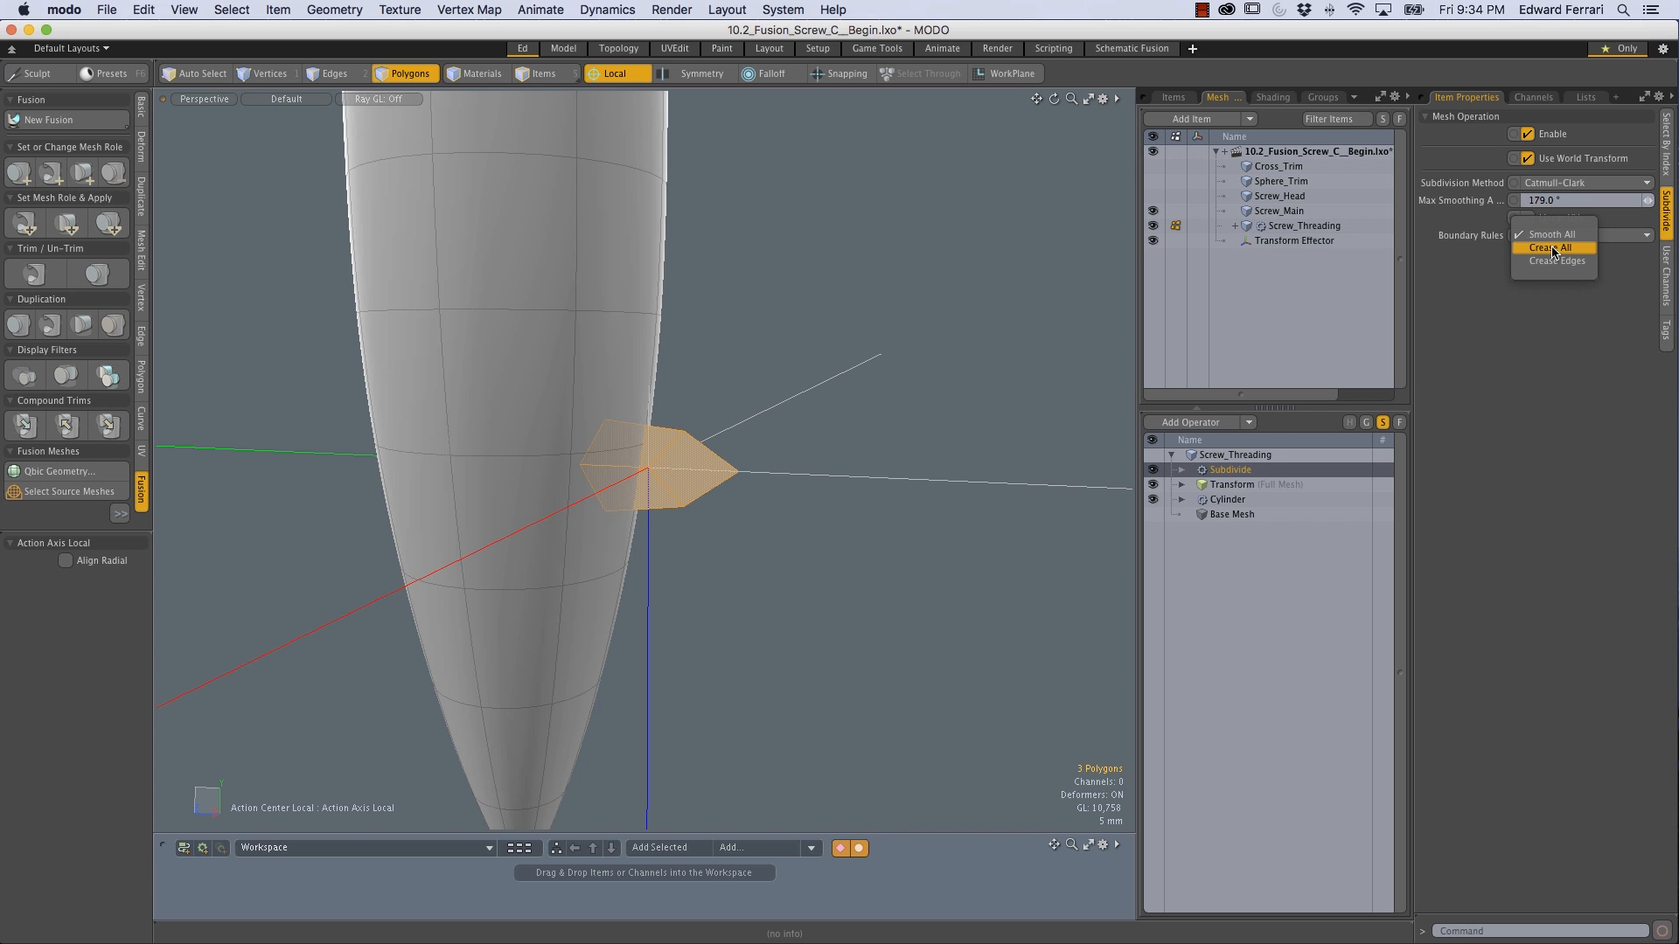
left_click(1552, 252)
left_click_drag(776, 453, 710, 482, "alt")
left_click_drag(710, 483, 713, 437, "alt")
left_click(712, 436)
left_click(657, 472)
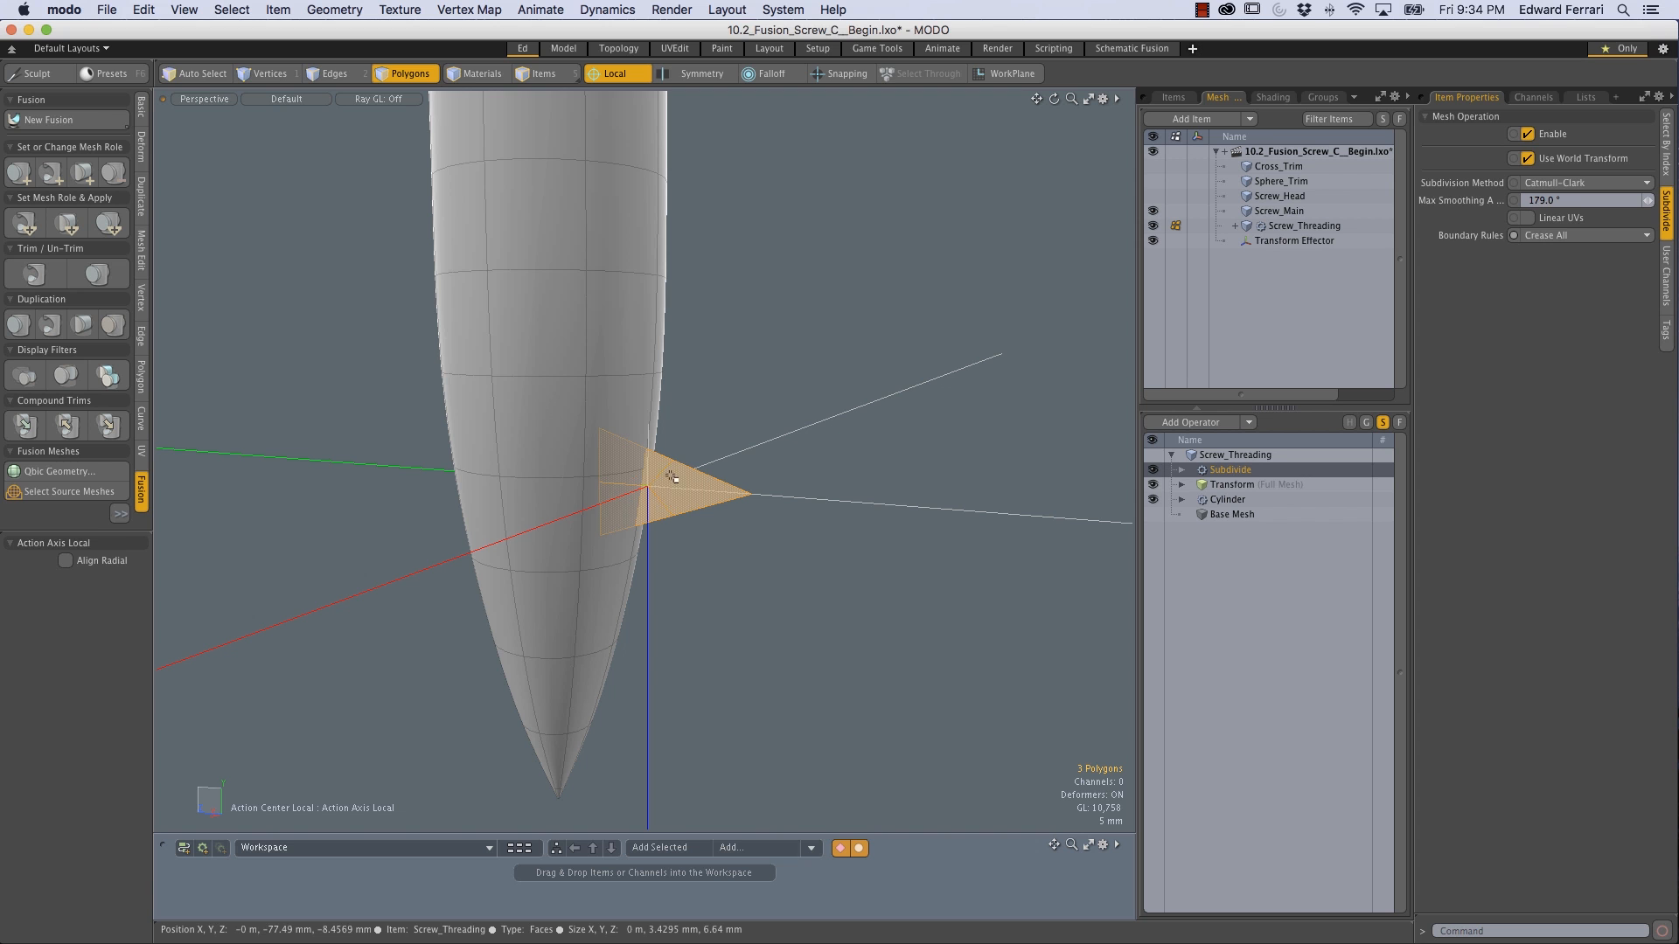
Step: Add a Curve Extrude operation to Screw_Threading with its path left at (none)
left_click_drag(788, 367, 773, 444, "alt")
left_click_drag(670, 416, 682, 460, "alt+shift")
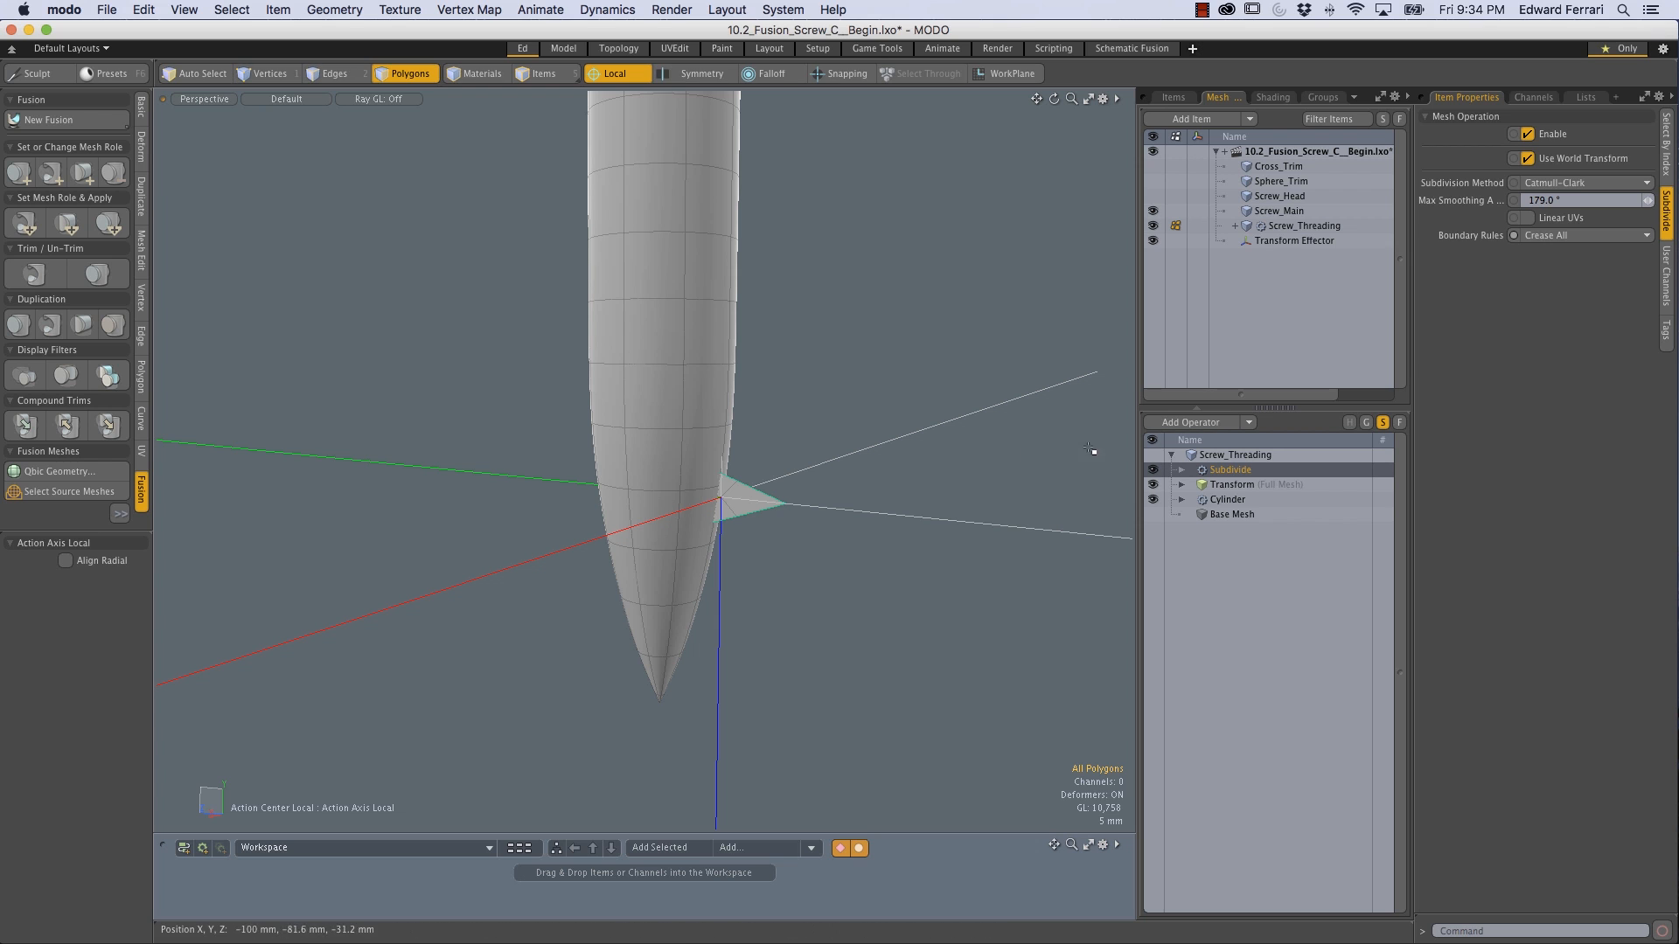
left_click(1193, 423)
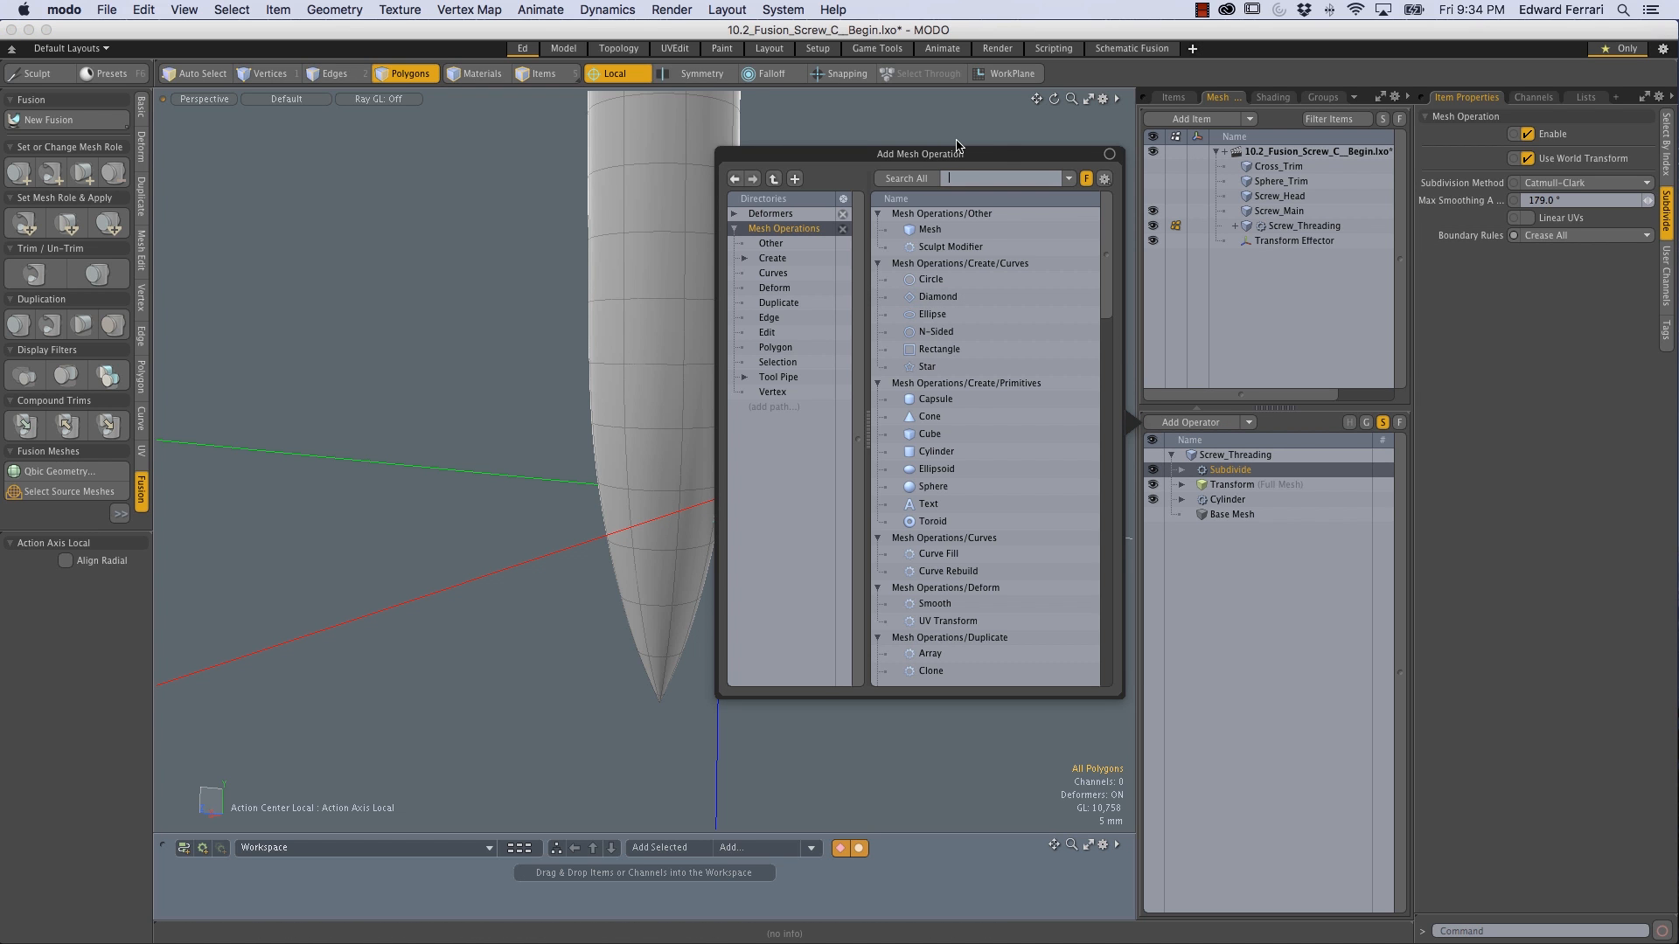
type("curve e")
left_click(941, 231)
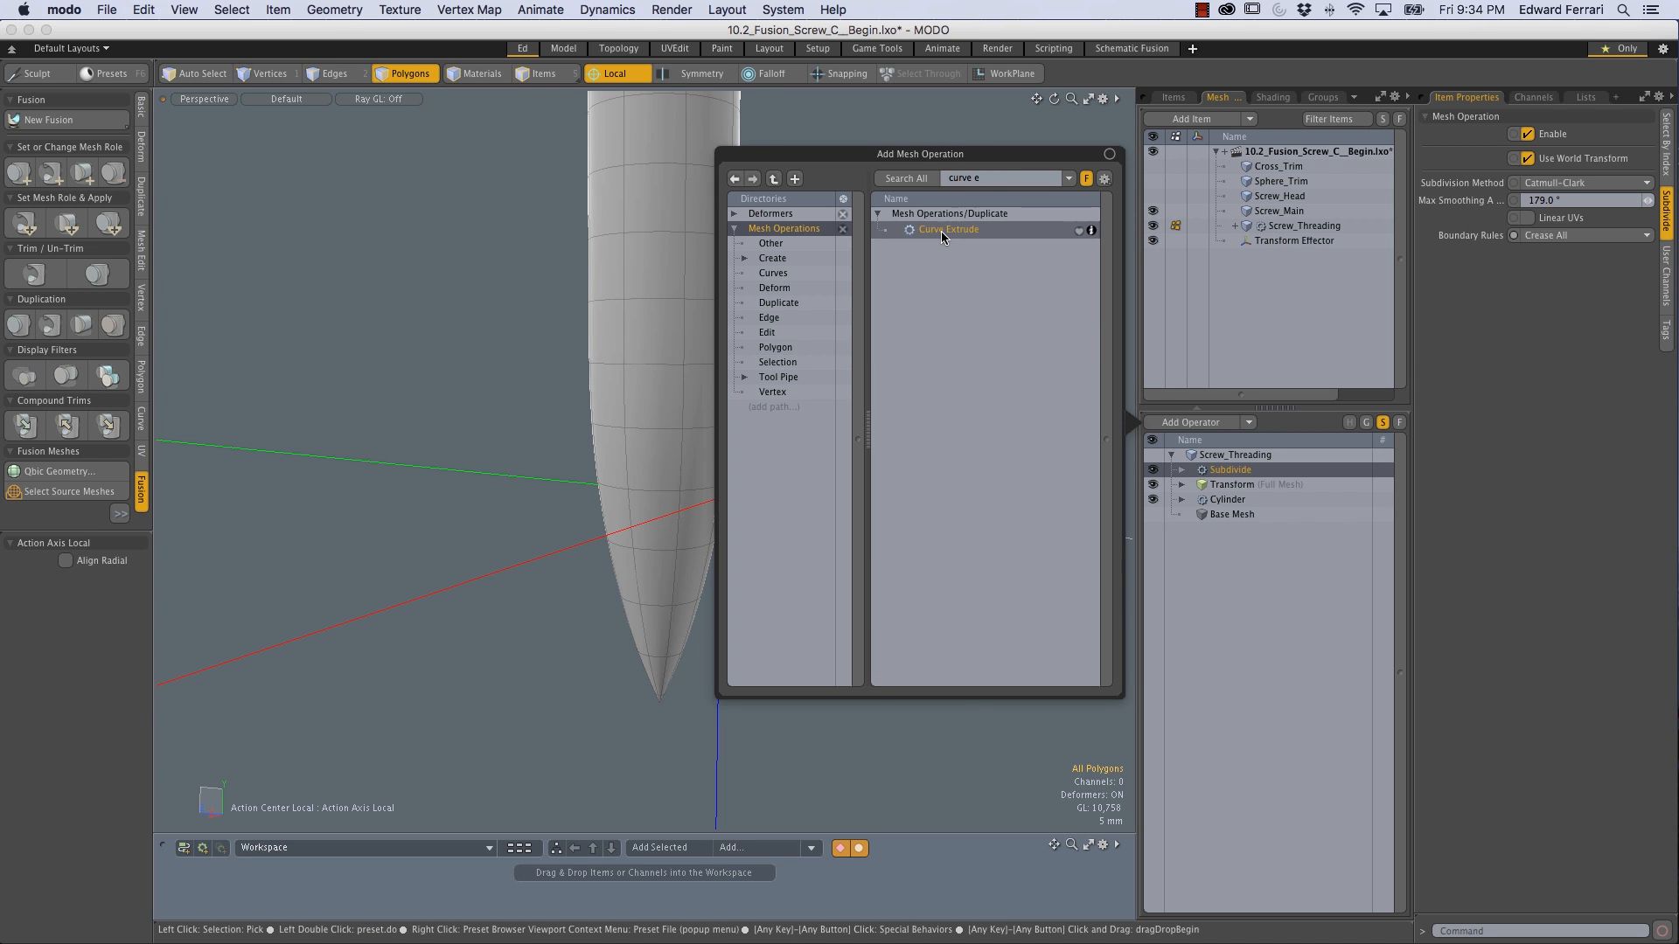
double_click(943, 229)
left_click_drag(810, 275, 803, 240)
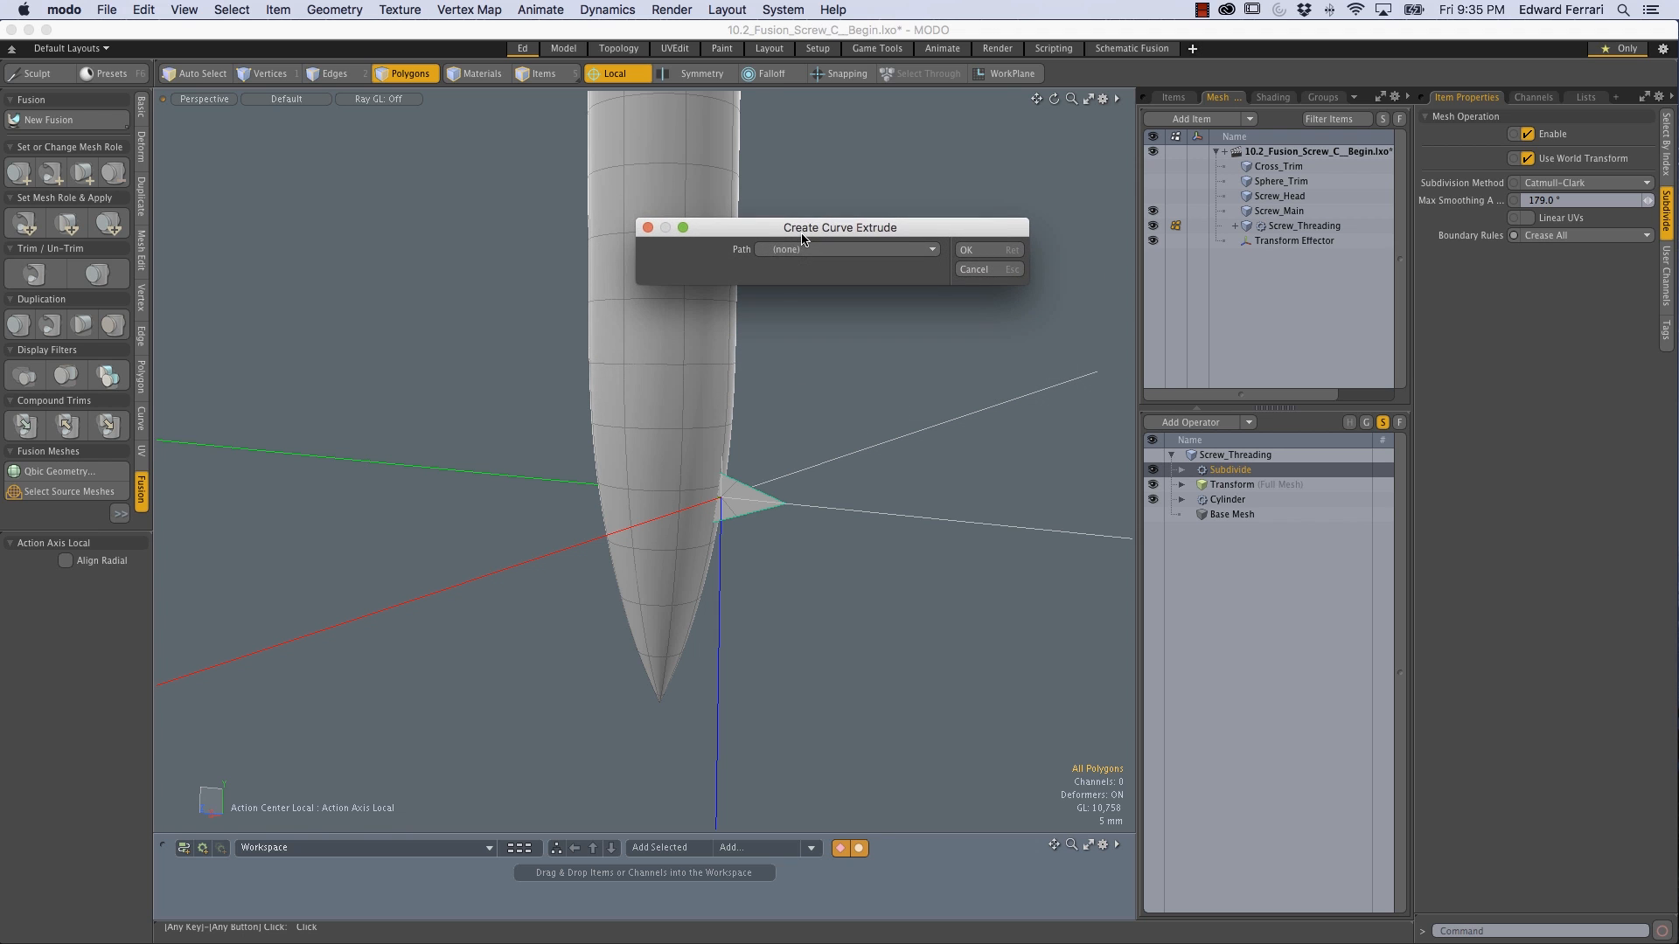
left_click(981, 251)
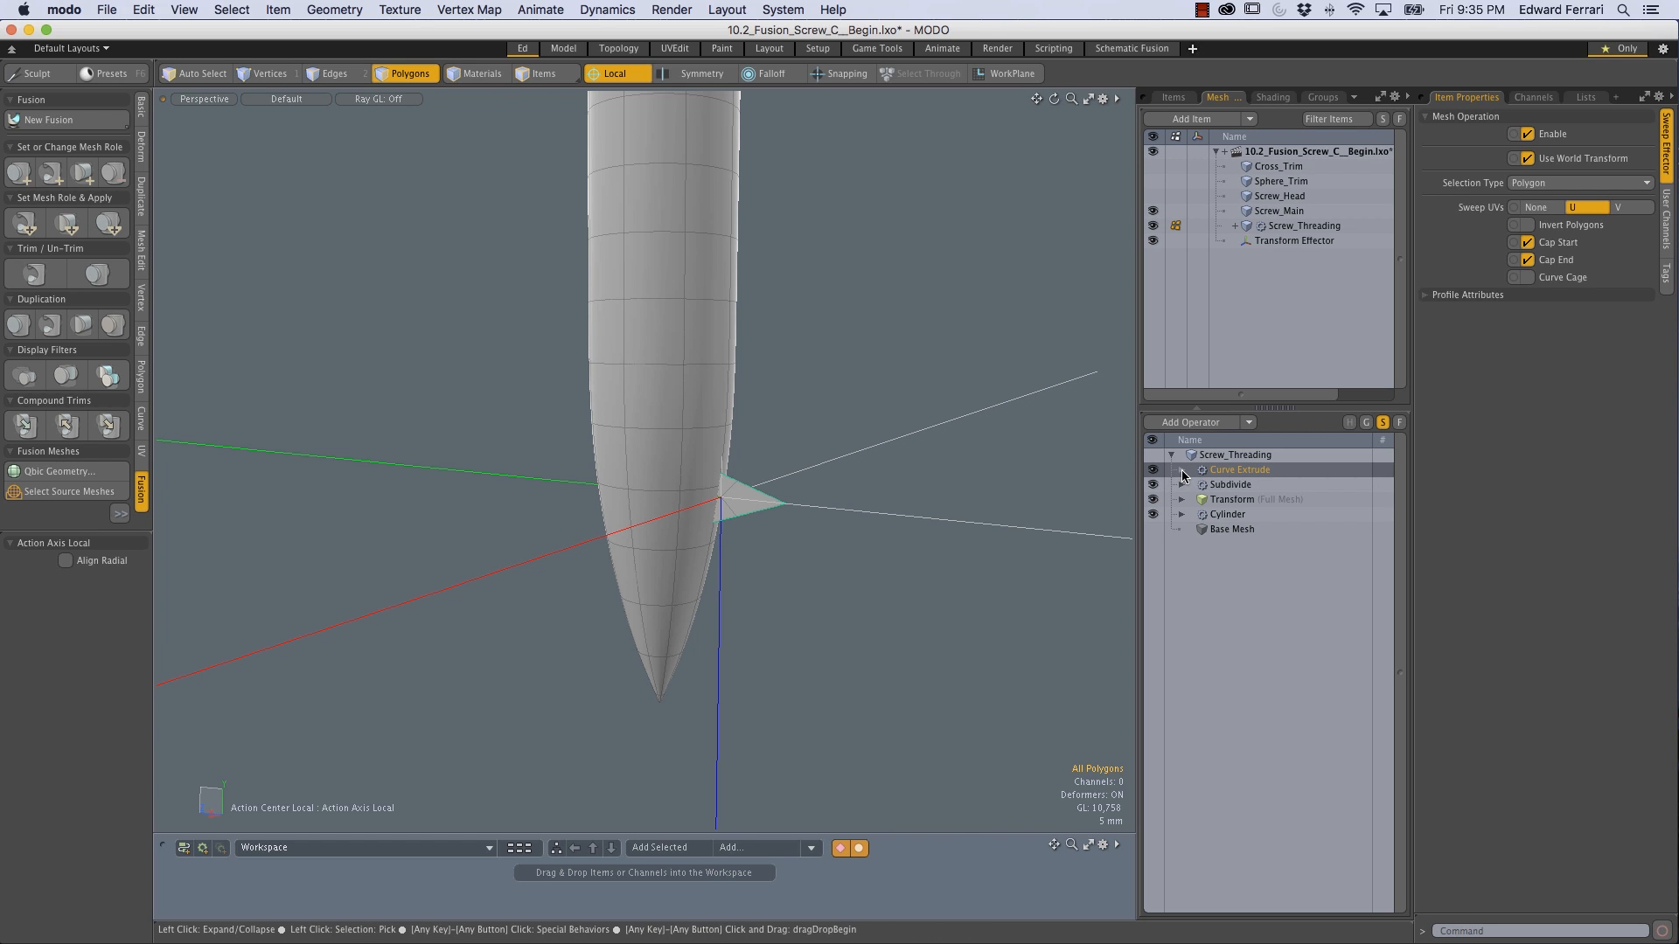
Step: Replace the Path Segment Generator in the Curve Extrude's tool pipe with a Helix Generator
left_click(1184, 471)
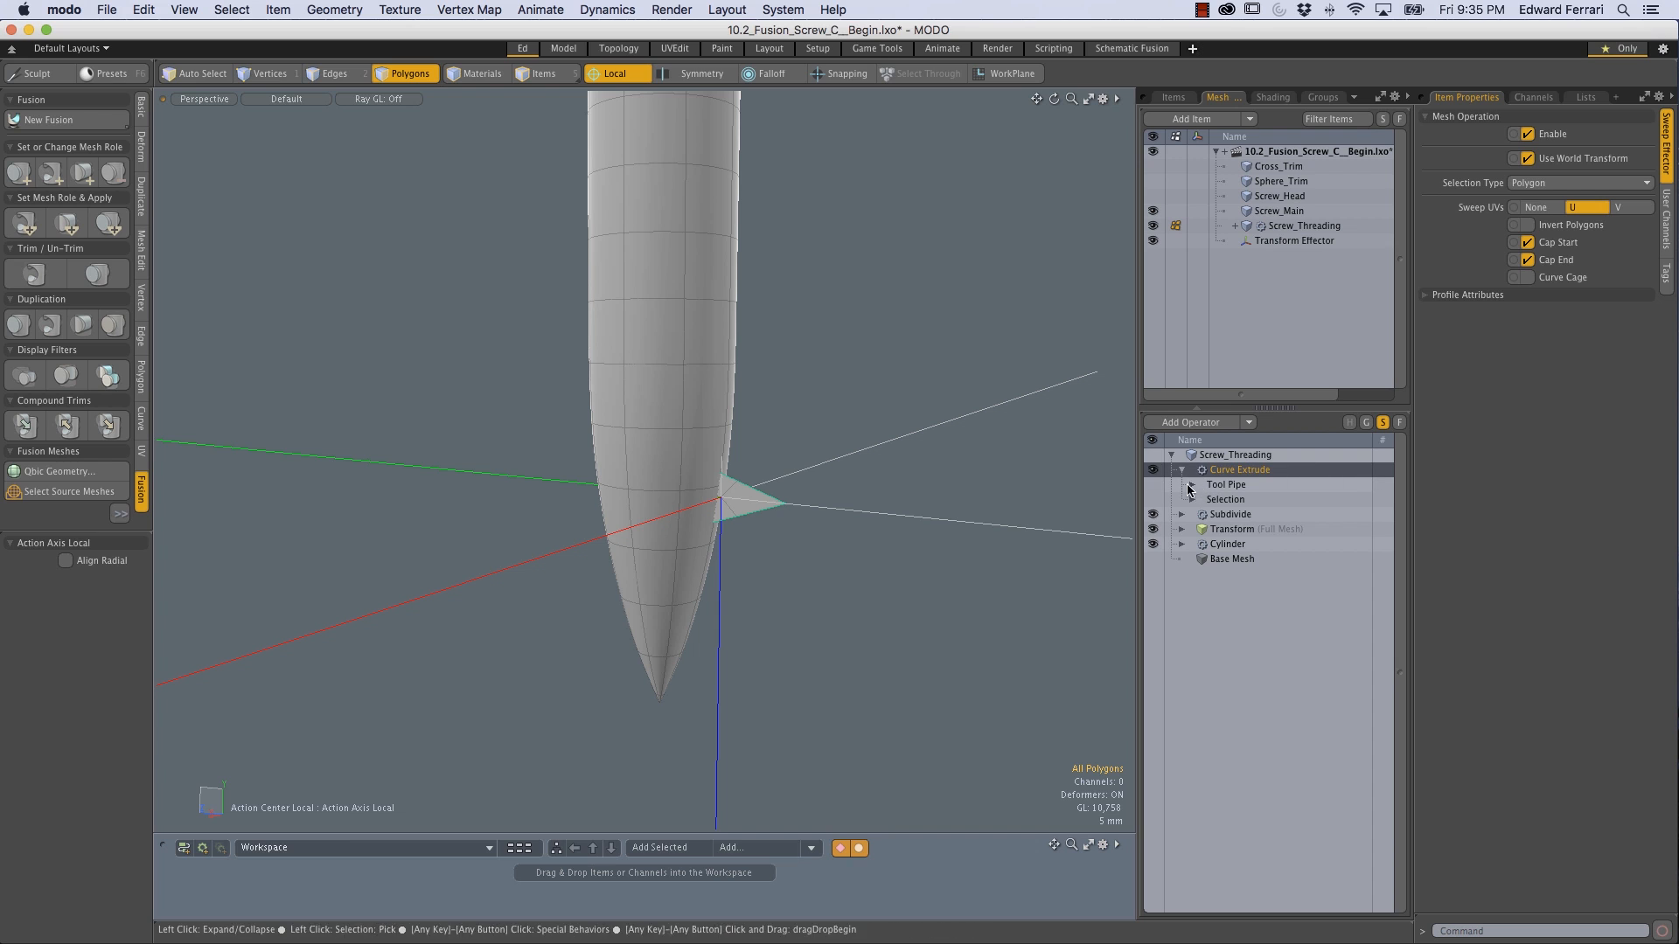
left_click(1194, 486)
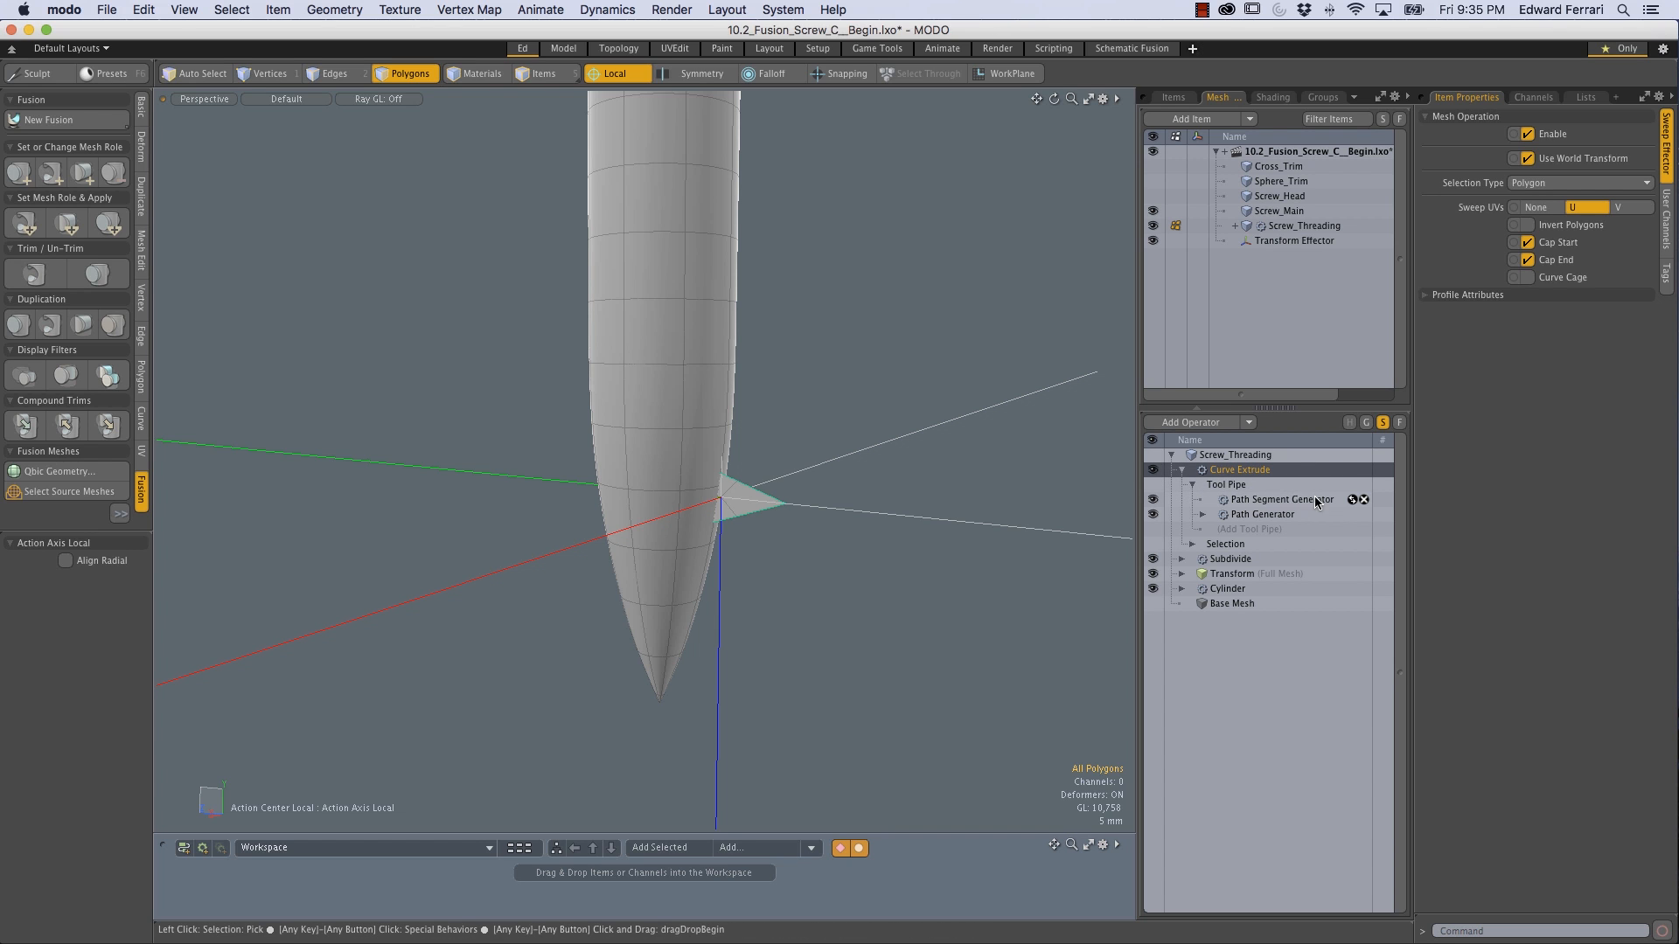
left_click(1249, 529)
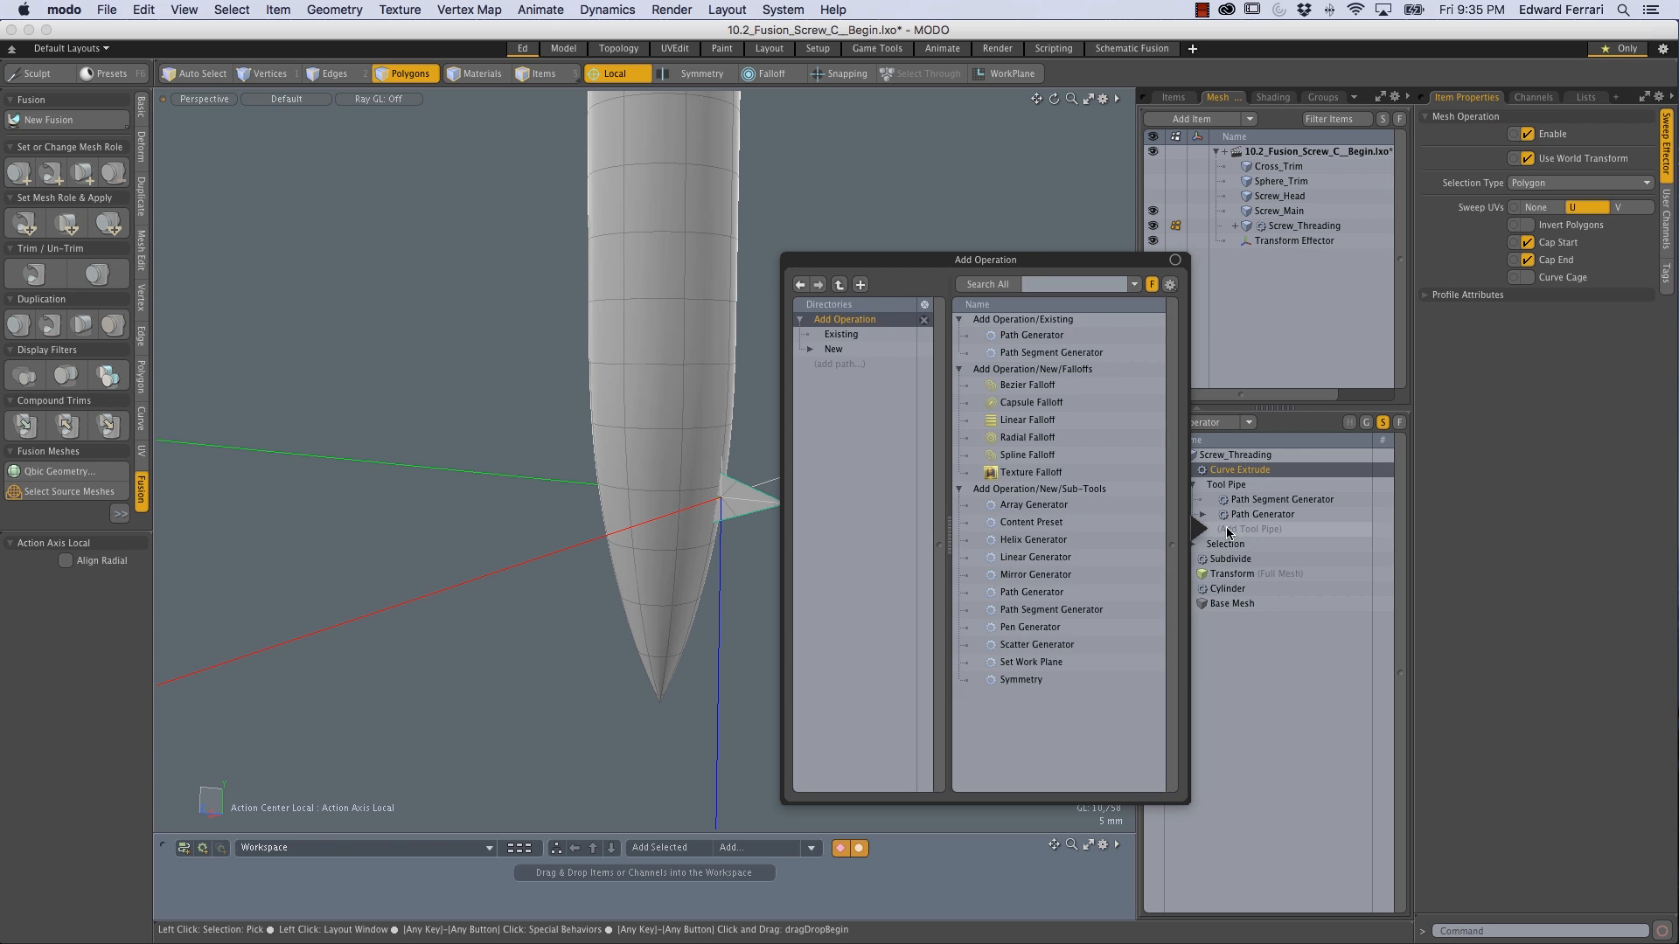
double_click(1012, 544)
left_click_drag(790, 459, 641, 543, "alt")
left_click_drag(736, 572, 727, 423, "alt")
mouse_move(727, 423)
left_mouse_down("ctrl+alt")
mouse_move(753, 420)
mouse_move(707, 424)
left_mouse_up("ctrl+alt")
left_click_drag(707, 425, 759, 495, "alt")
left_click_drag(817, 442, 861, 440, "alt+shift")
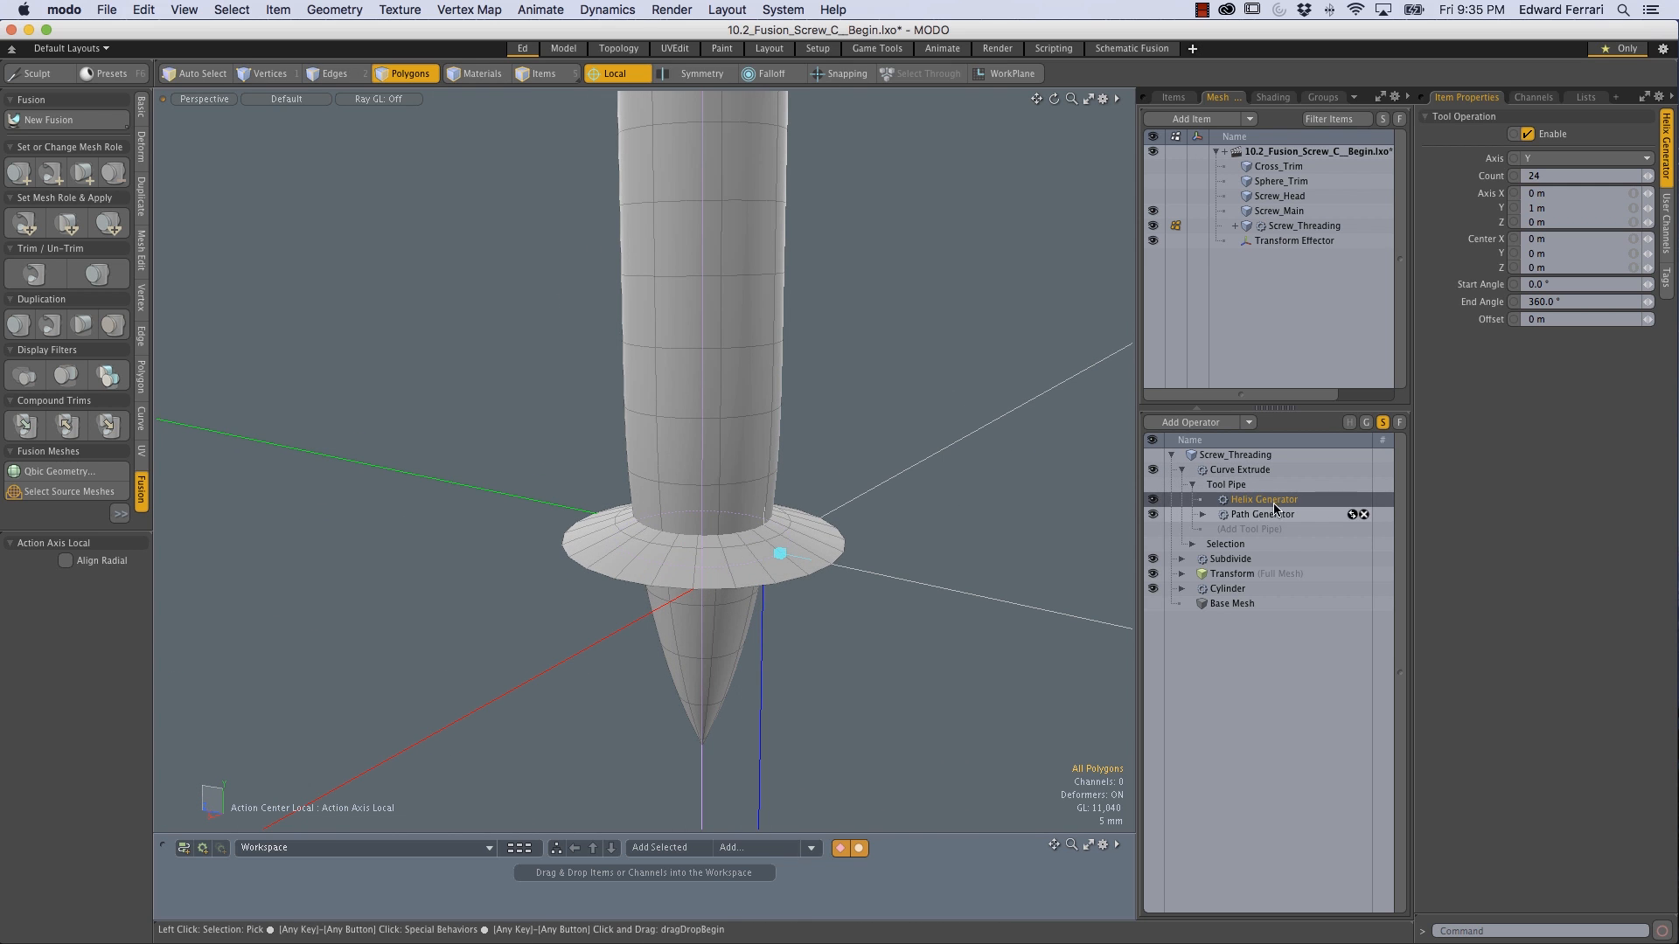
Step: Set the Curve Extrude's selection type to Edge and inspect the extruded ring around the shaft
left_click(1231, 473)
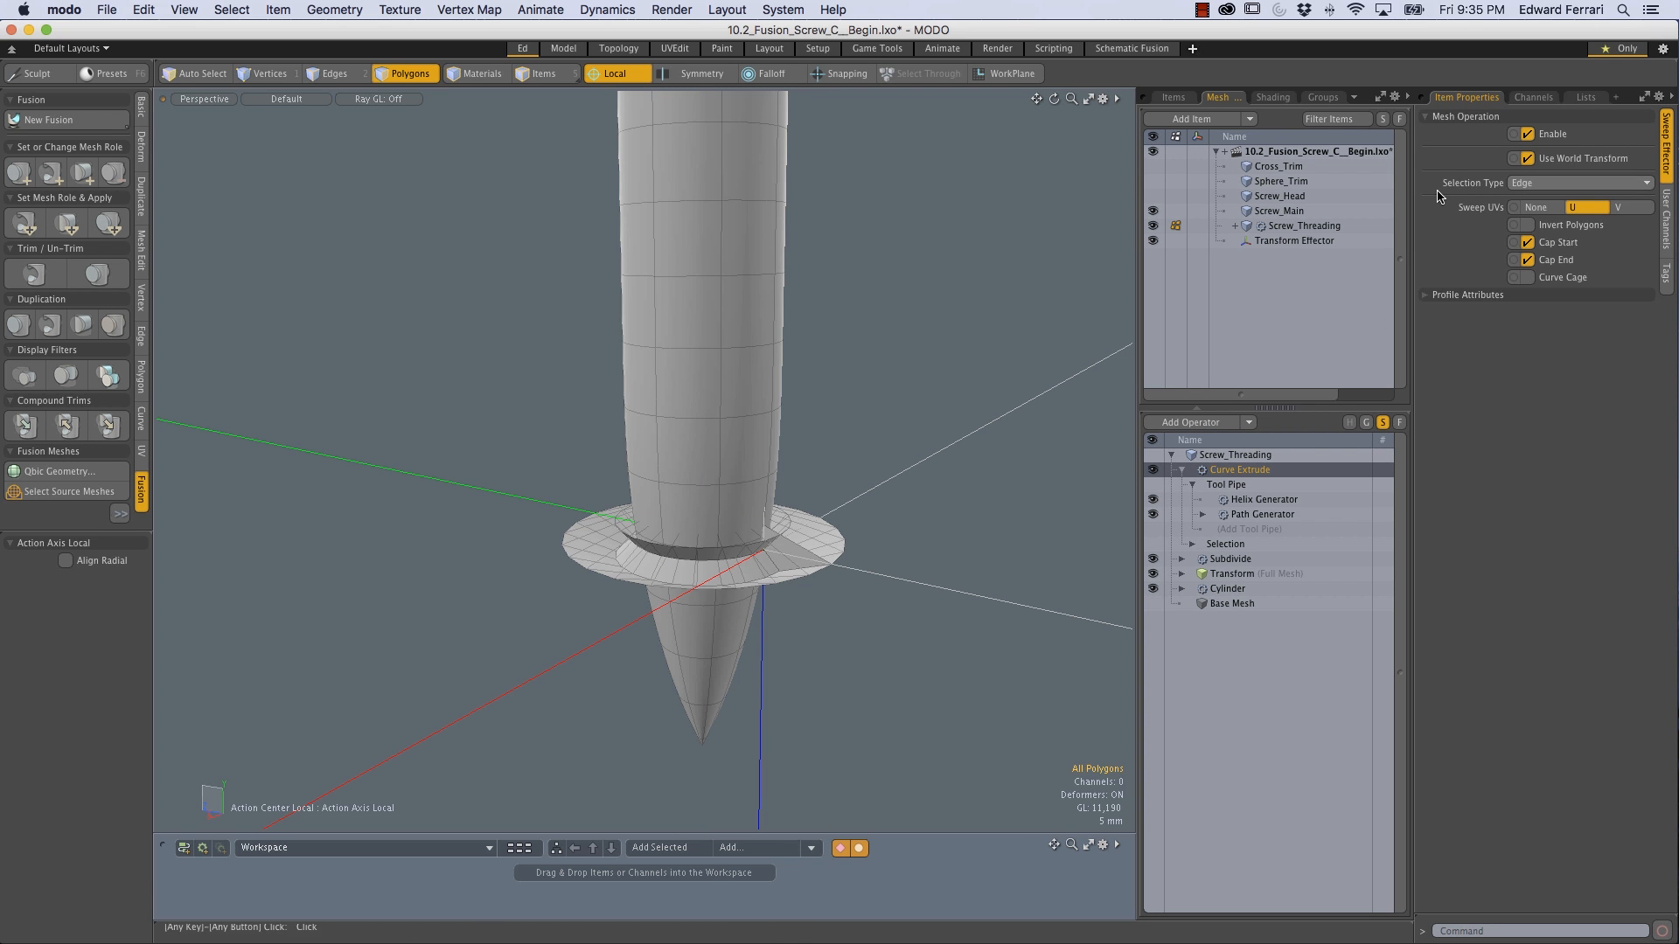
left_click_drag(802, 536, 555, 596, "alt+shift")
left_click_drag(754, 612, 573, 514, "alt")
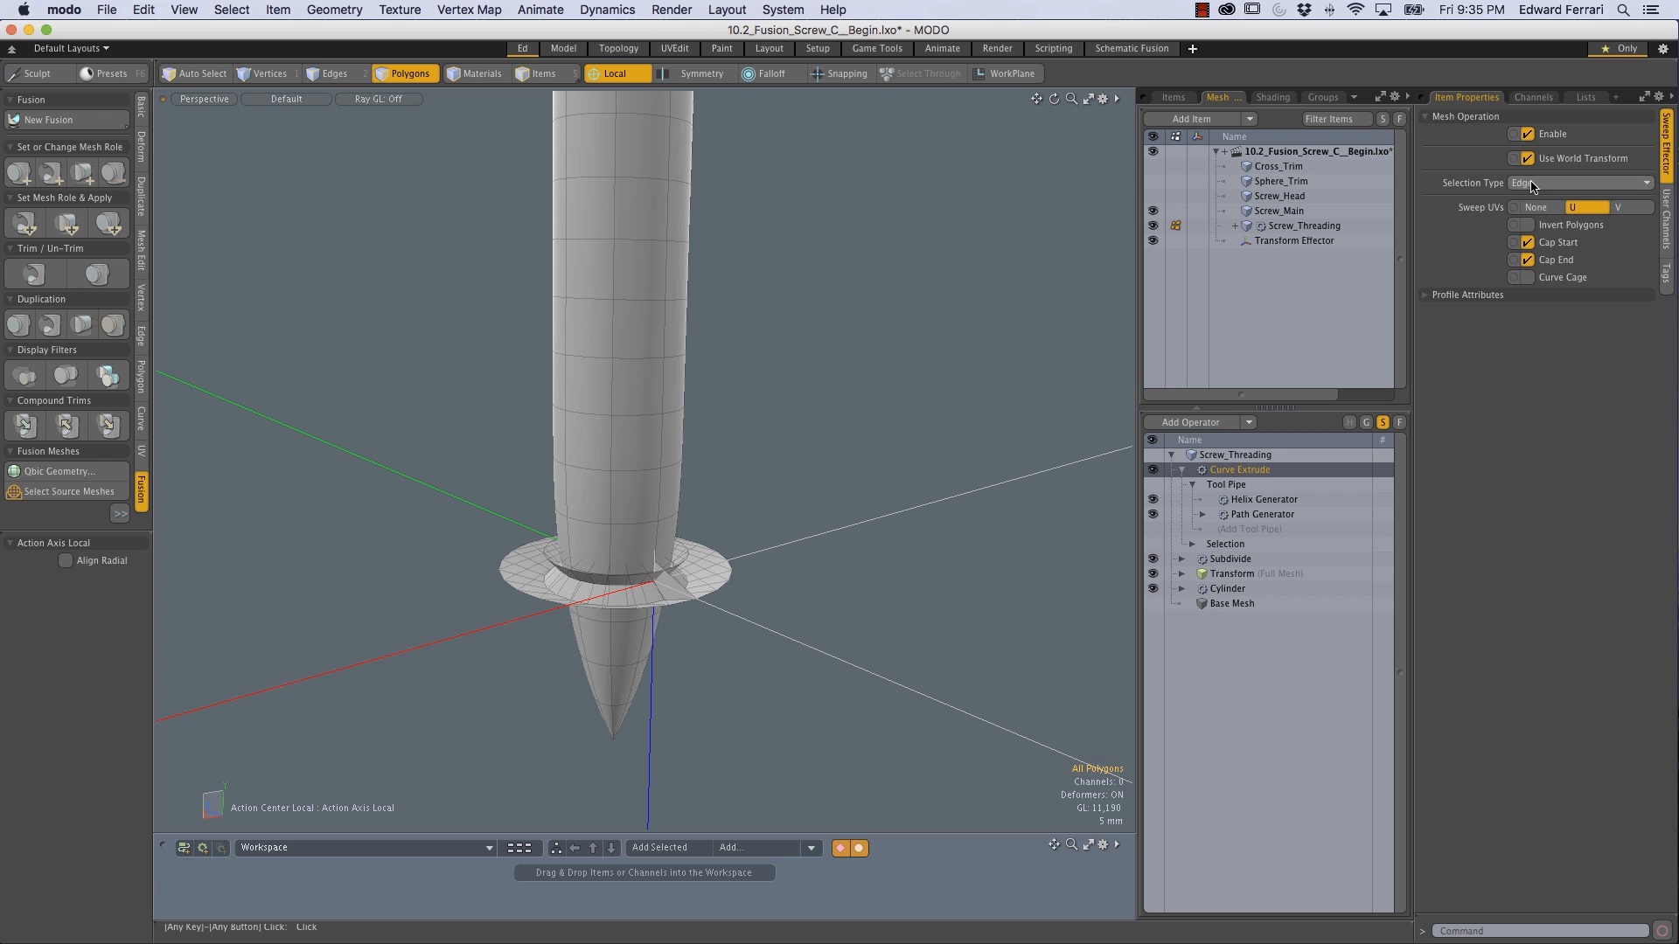
left_click_drag(655, 563, 902, 549, "ctrl+alt")
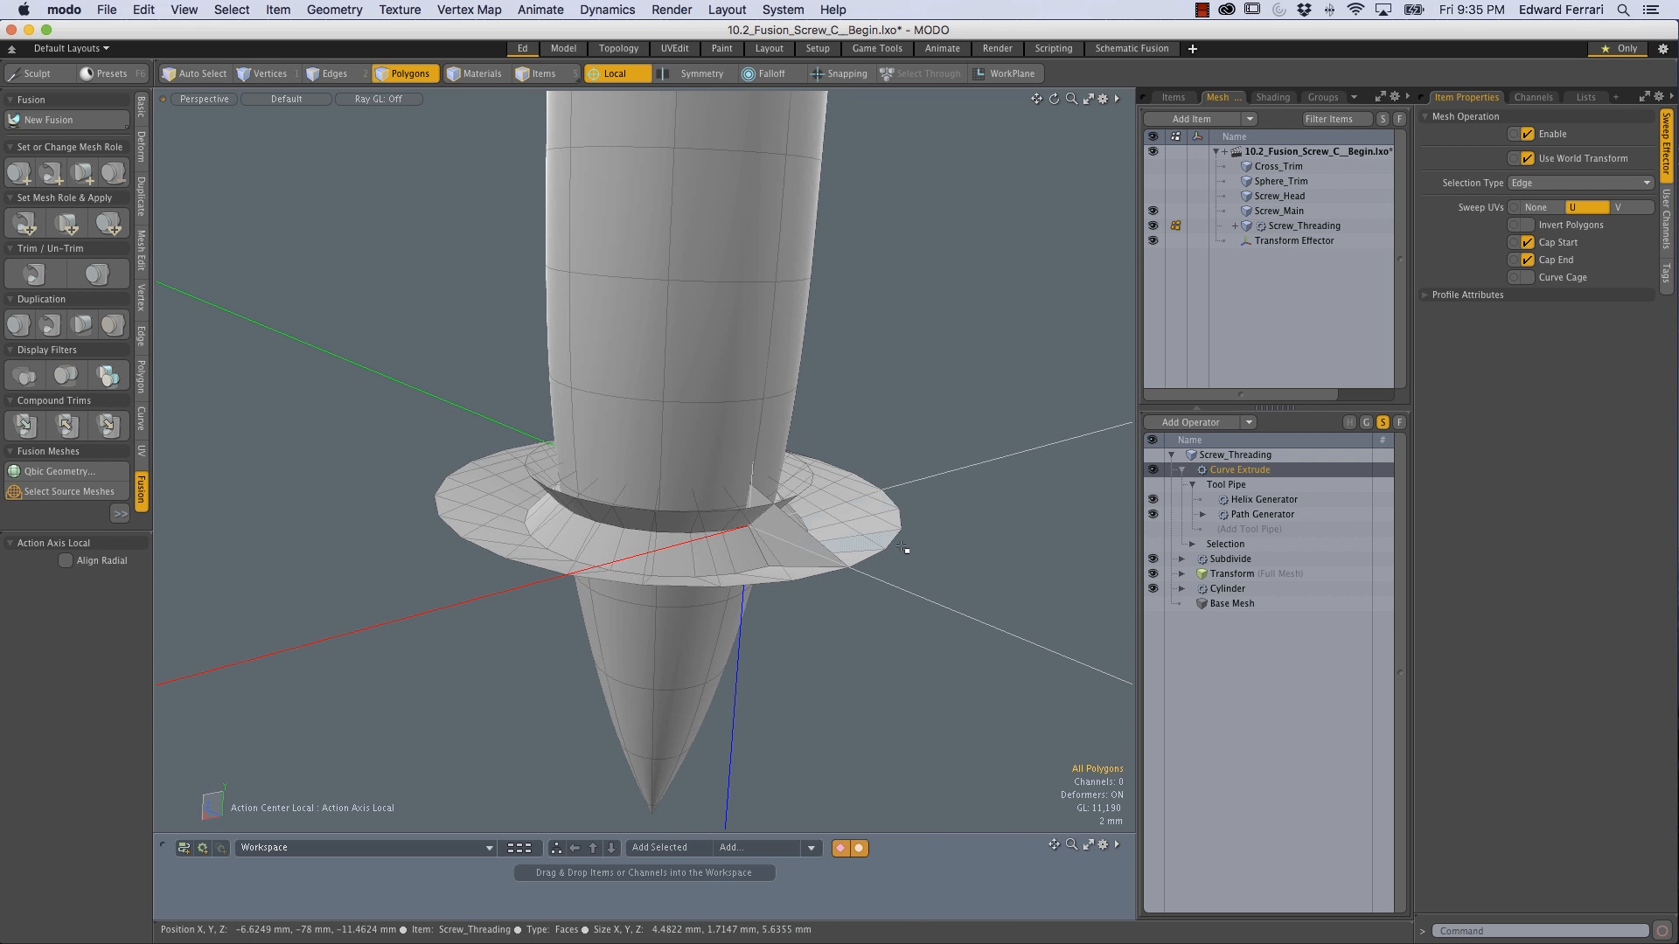
Step: Try Invert Polygons on the Curve Extrude and switch it back off
left_click(1529, 227)
mouse_move(609, 522)
left_mouse_down("ctrl+alt")
mouse_move(641, 517)
mouse_move(603, 492)
left_mouse_up("ctrl+alt")
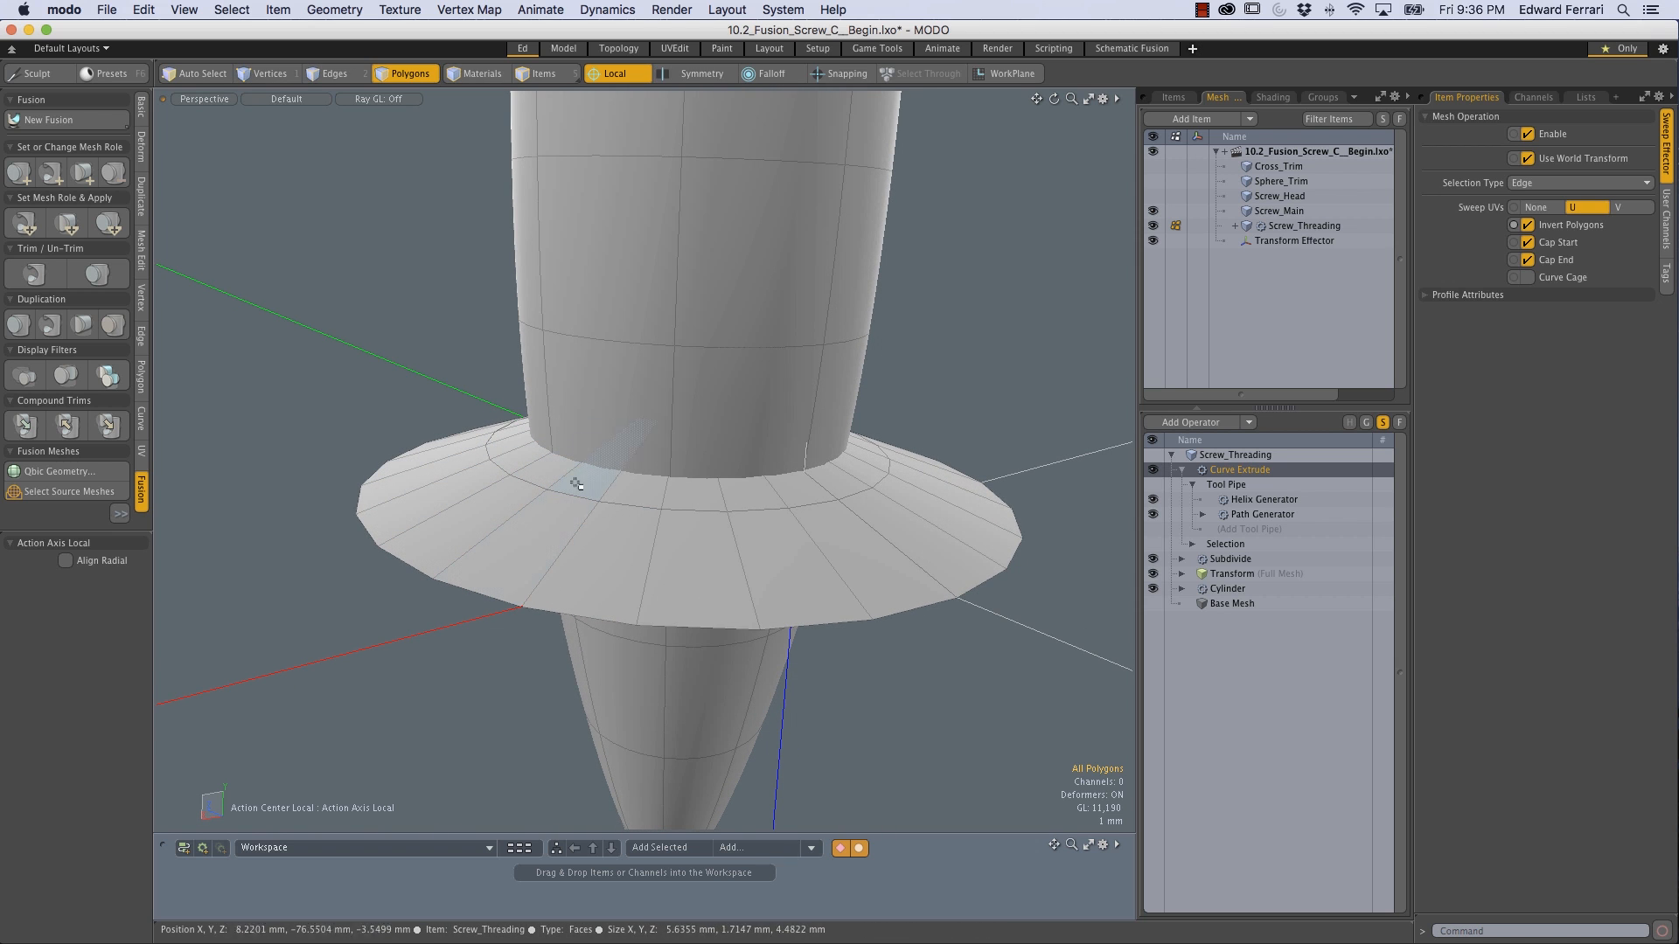
left_click(1526, 227)
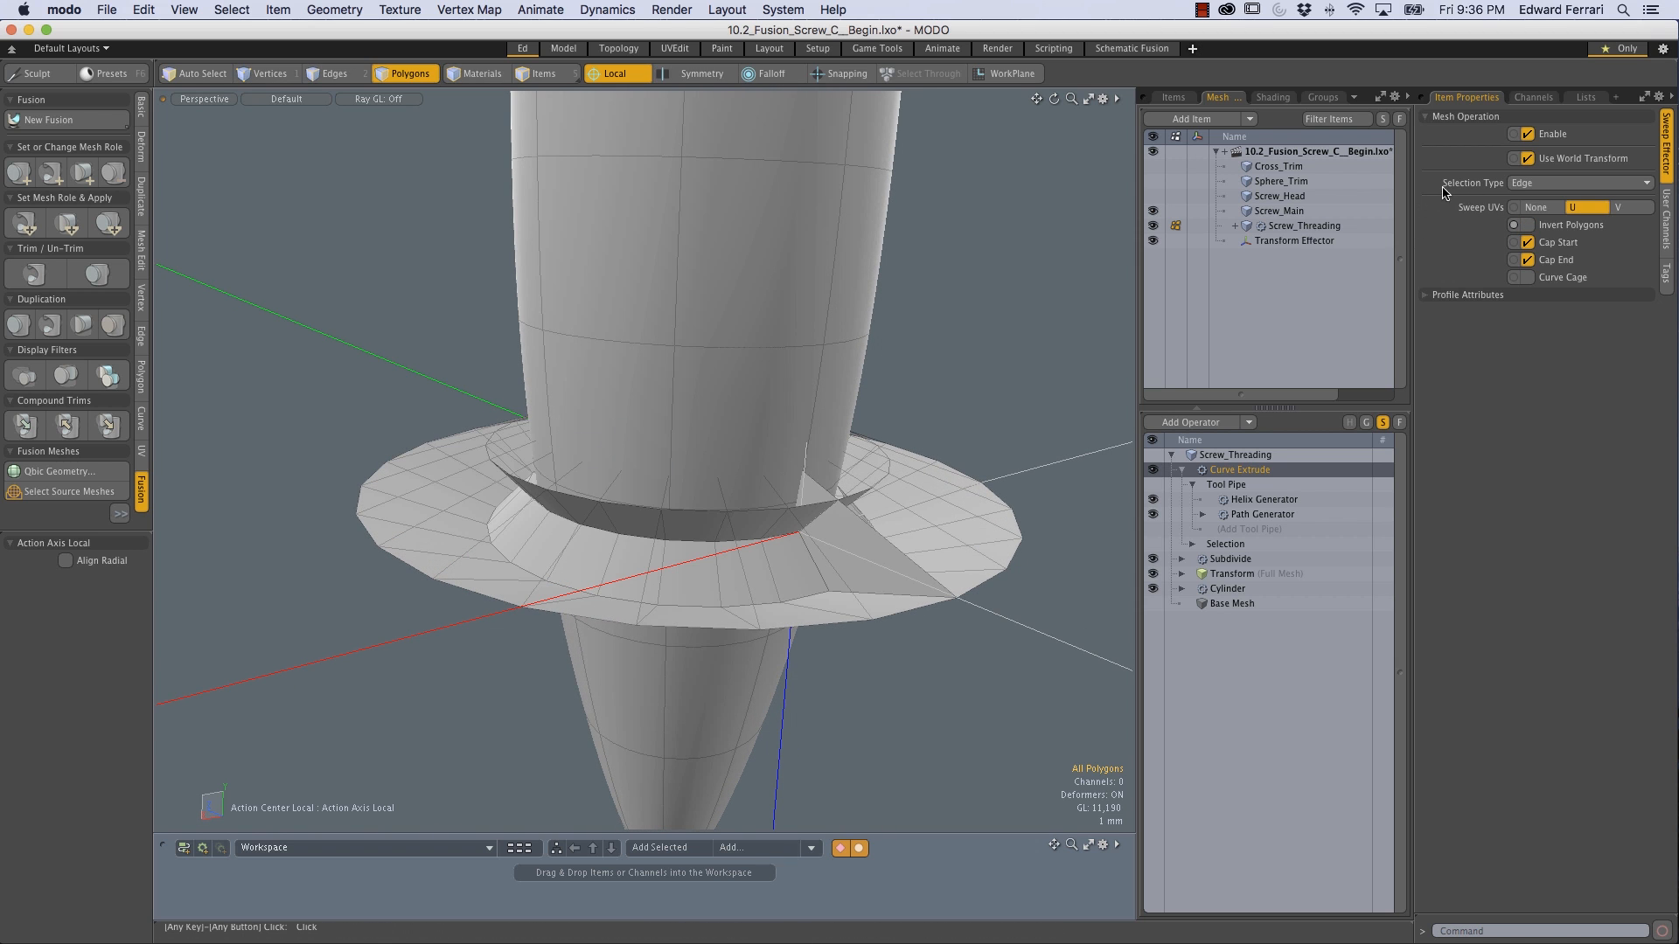
Step: Set the Curve Extrude's selection type to Polygon
left_click(1522, 186)
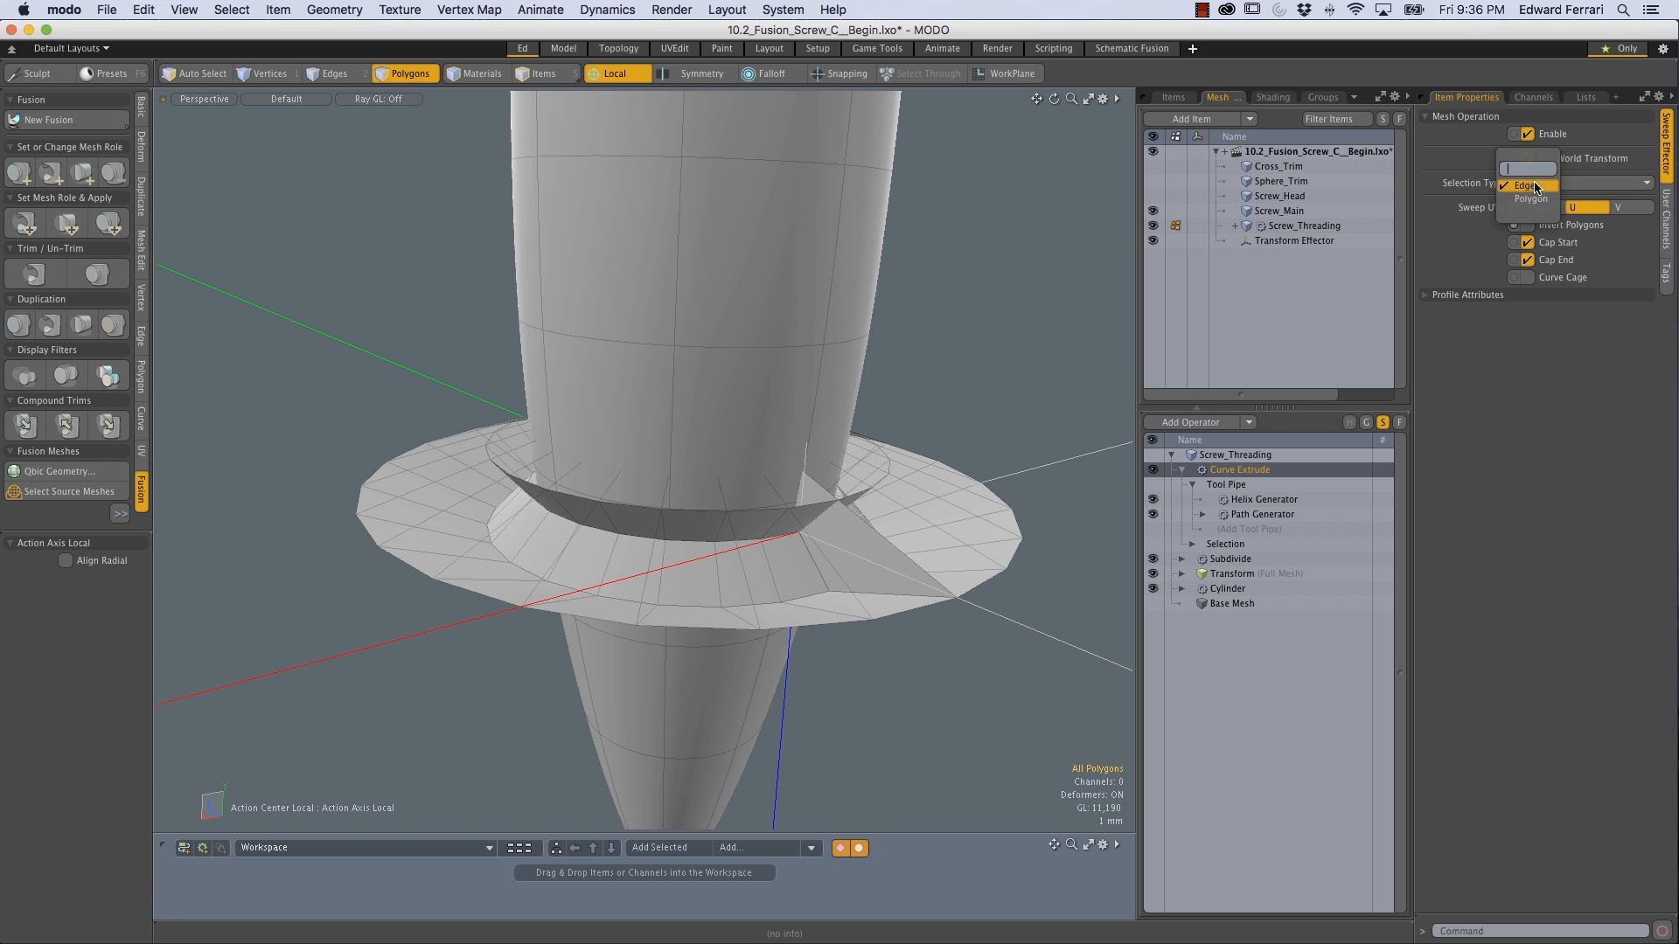
left_click(1529, 198)
left_click_drag(839, 490, 765, 442, "alt")
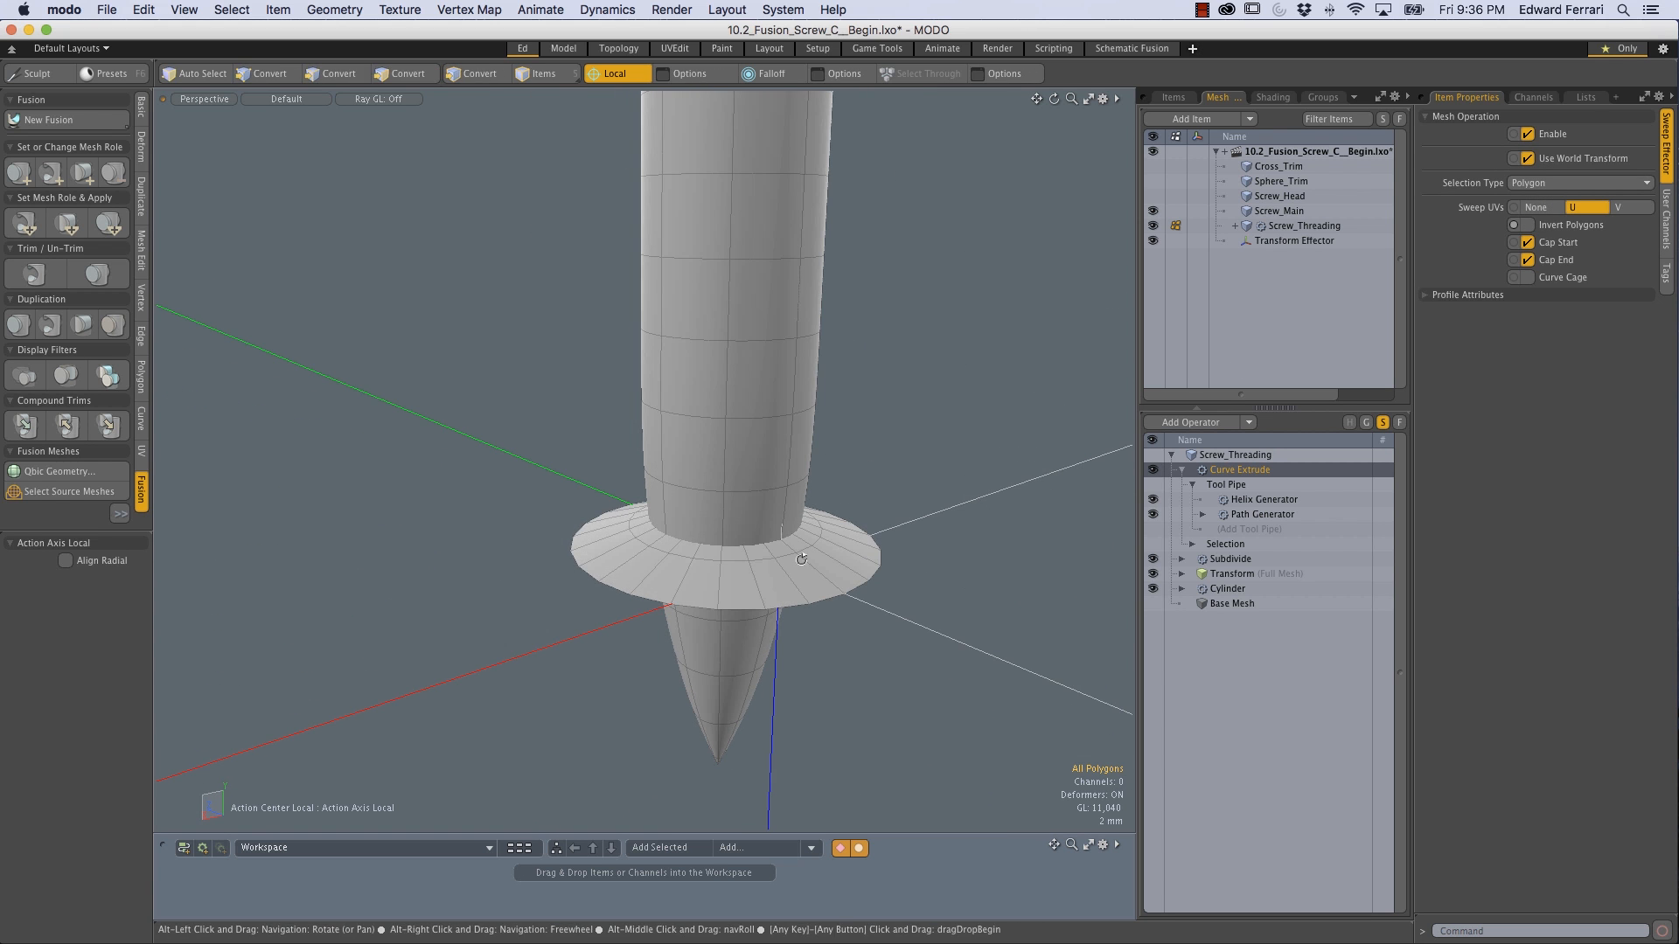
Step: Select the Helix Generator's Count, End Angle and Offset channels and start Channel Haul on them
left_click(1262, 502)
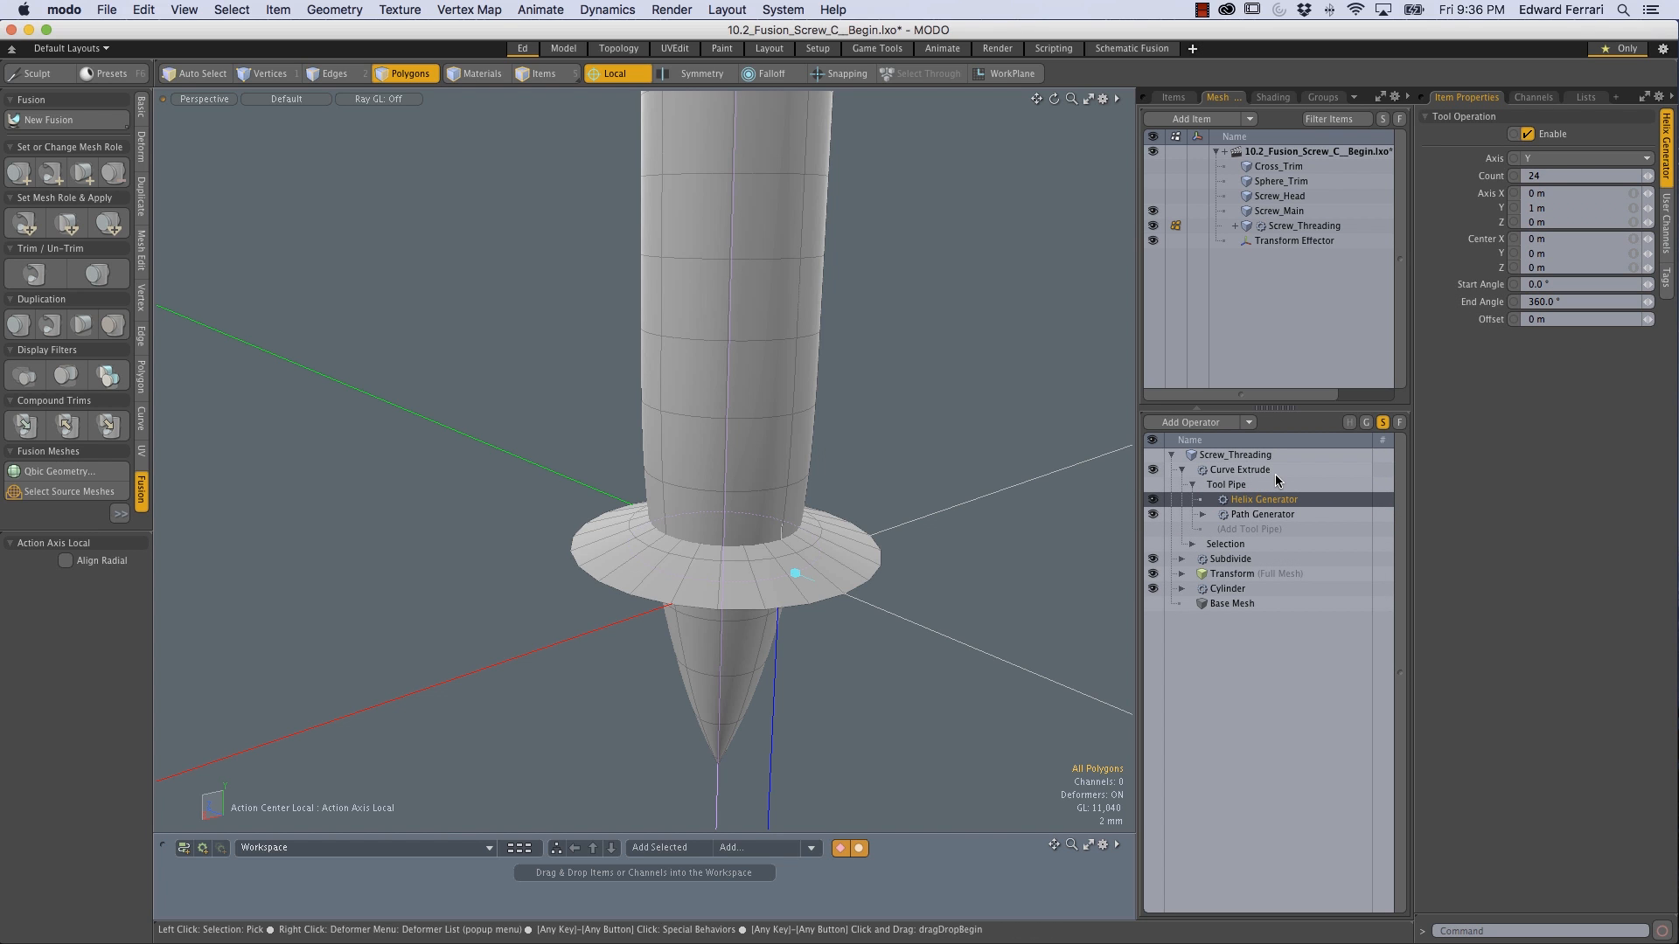
left_click(1491, 176)
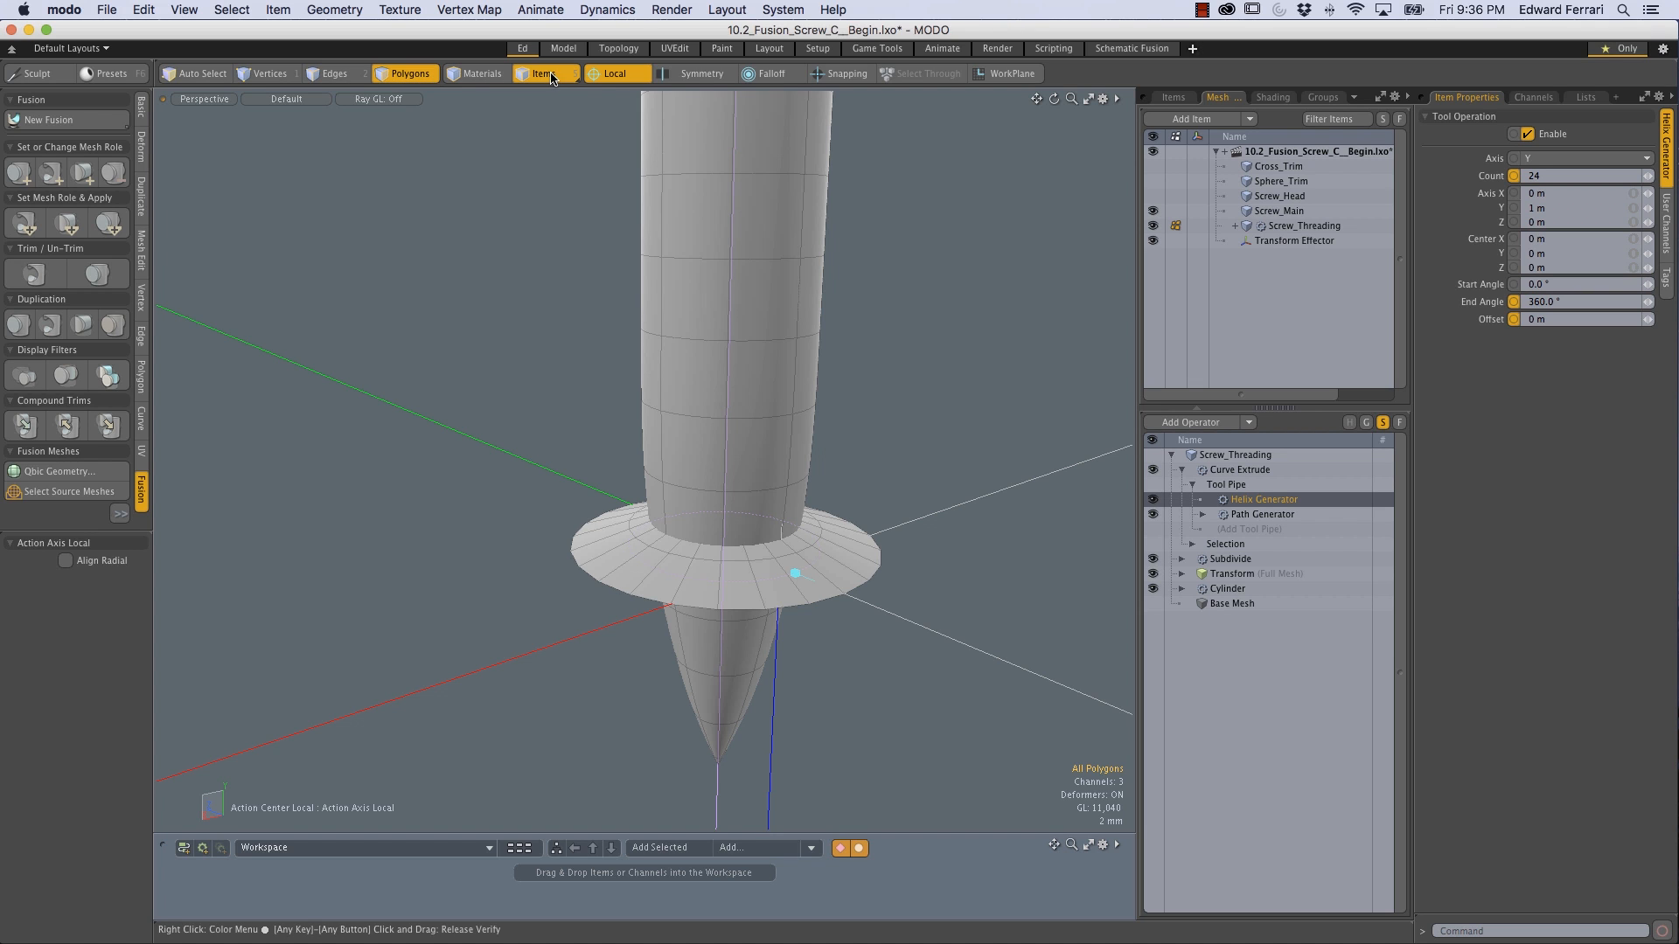
key("c")
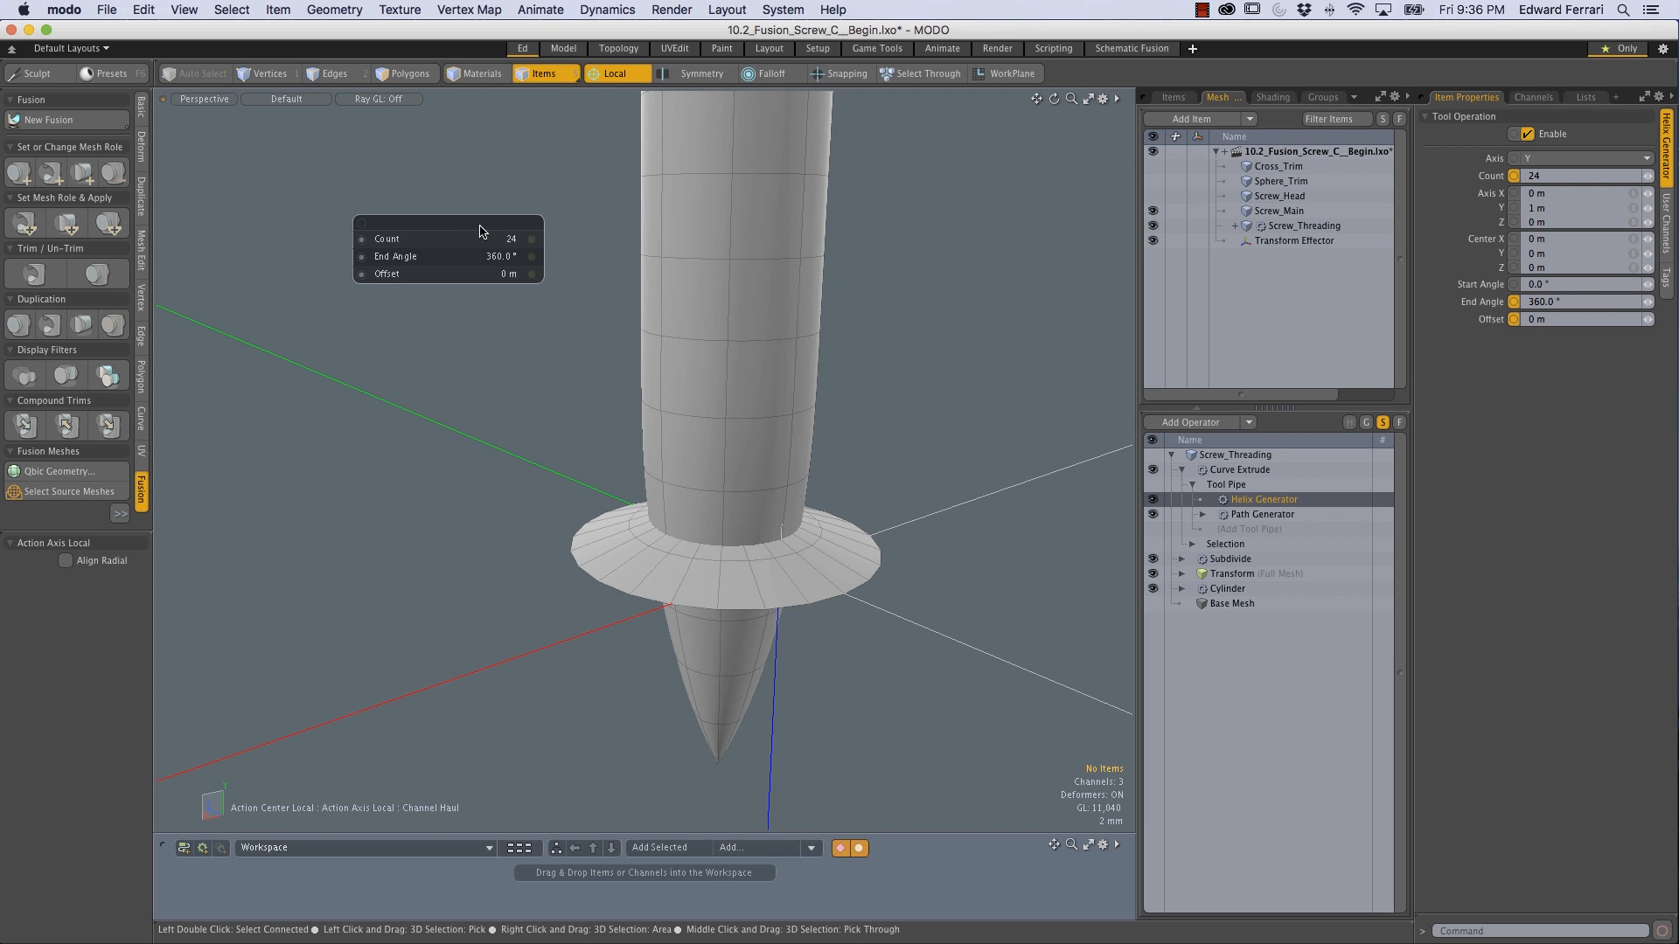
left_click_drag(585, 217, 624, 250, "alt")
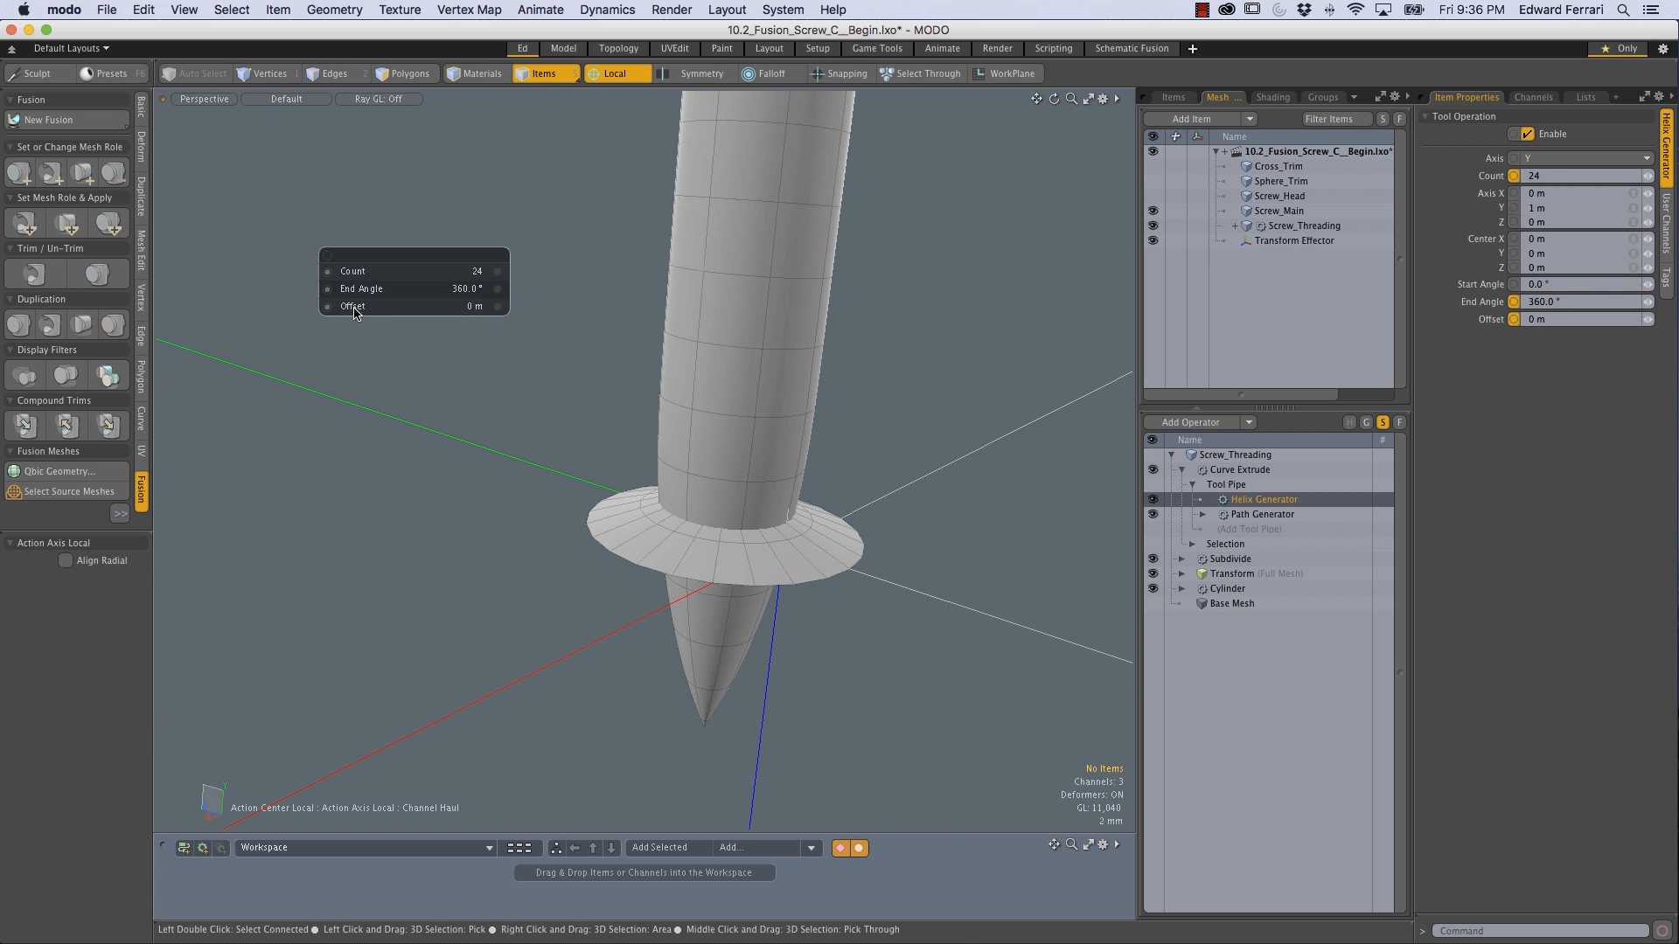
Step: Haul the helix offset to 15.75 mm and its end angle to 942.3° to form the first spiral turns
left_click_drag(560, 269, 794, 270)
left_click_drag(709, 381, 673, 400, "alt")
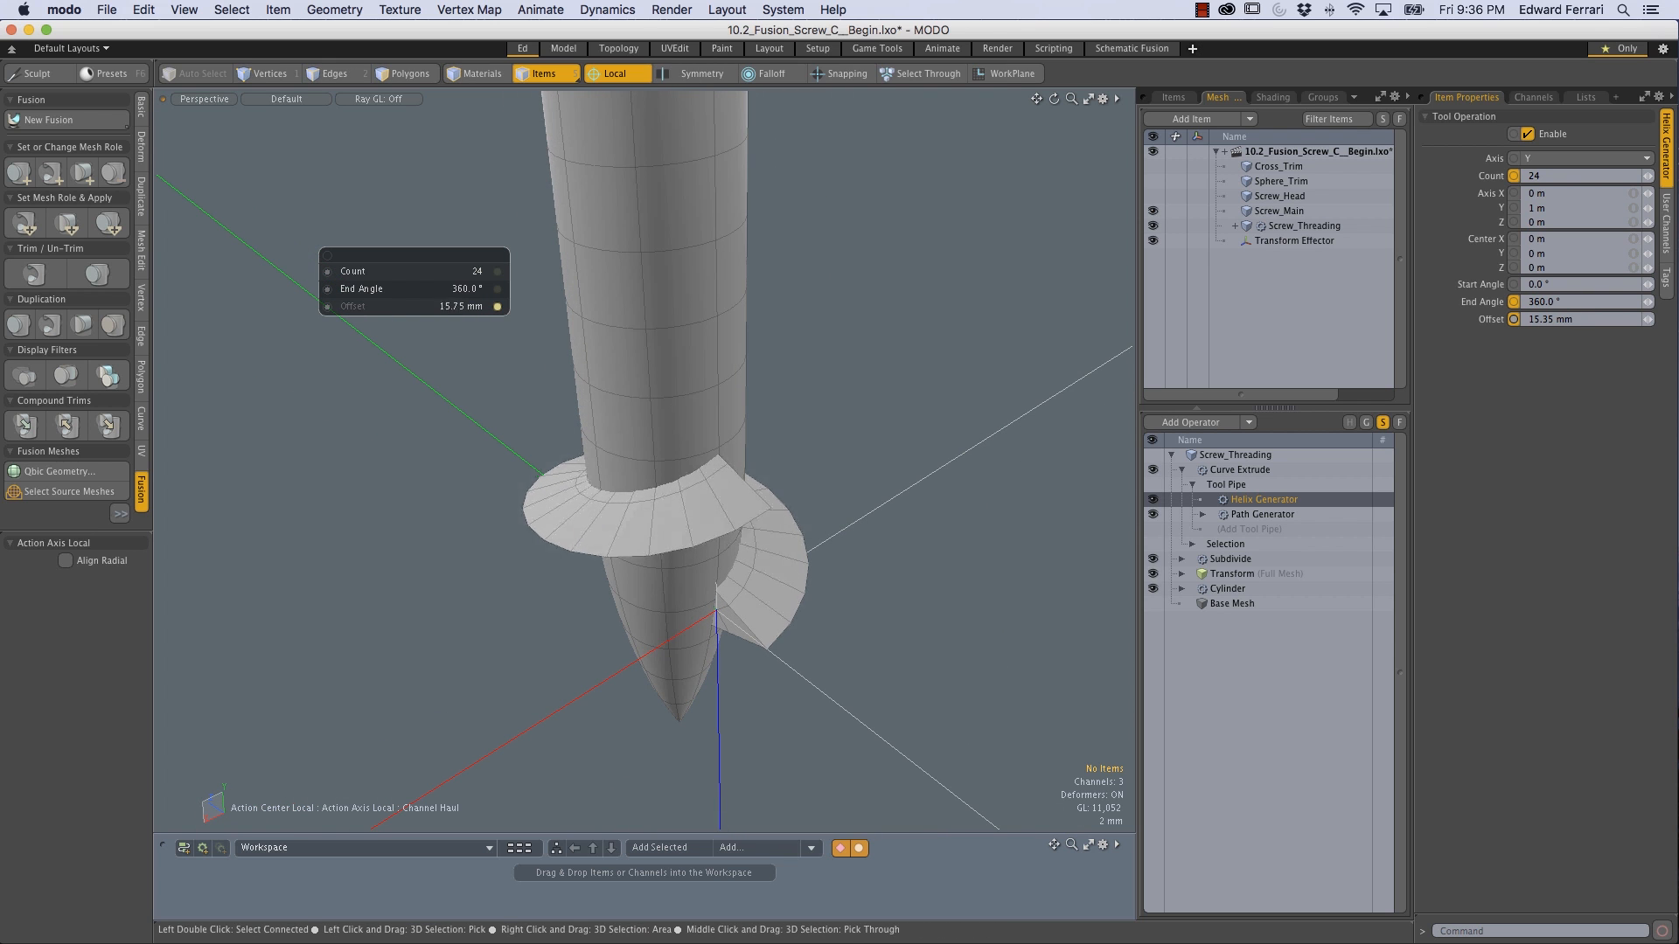
left_click_drag(349, 310, 374, 310)
left_click_drag(670, 518, 717, 560, "alt")
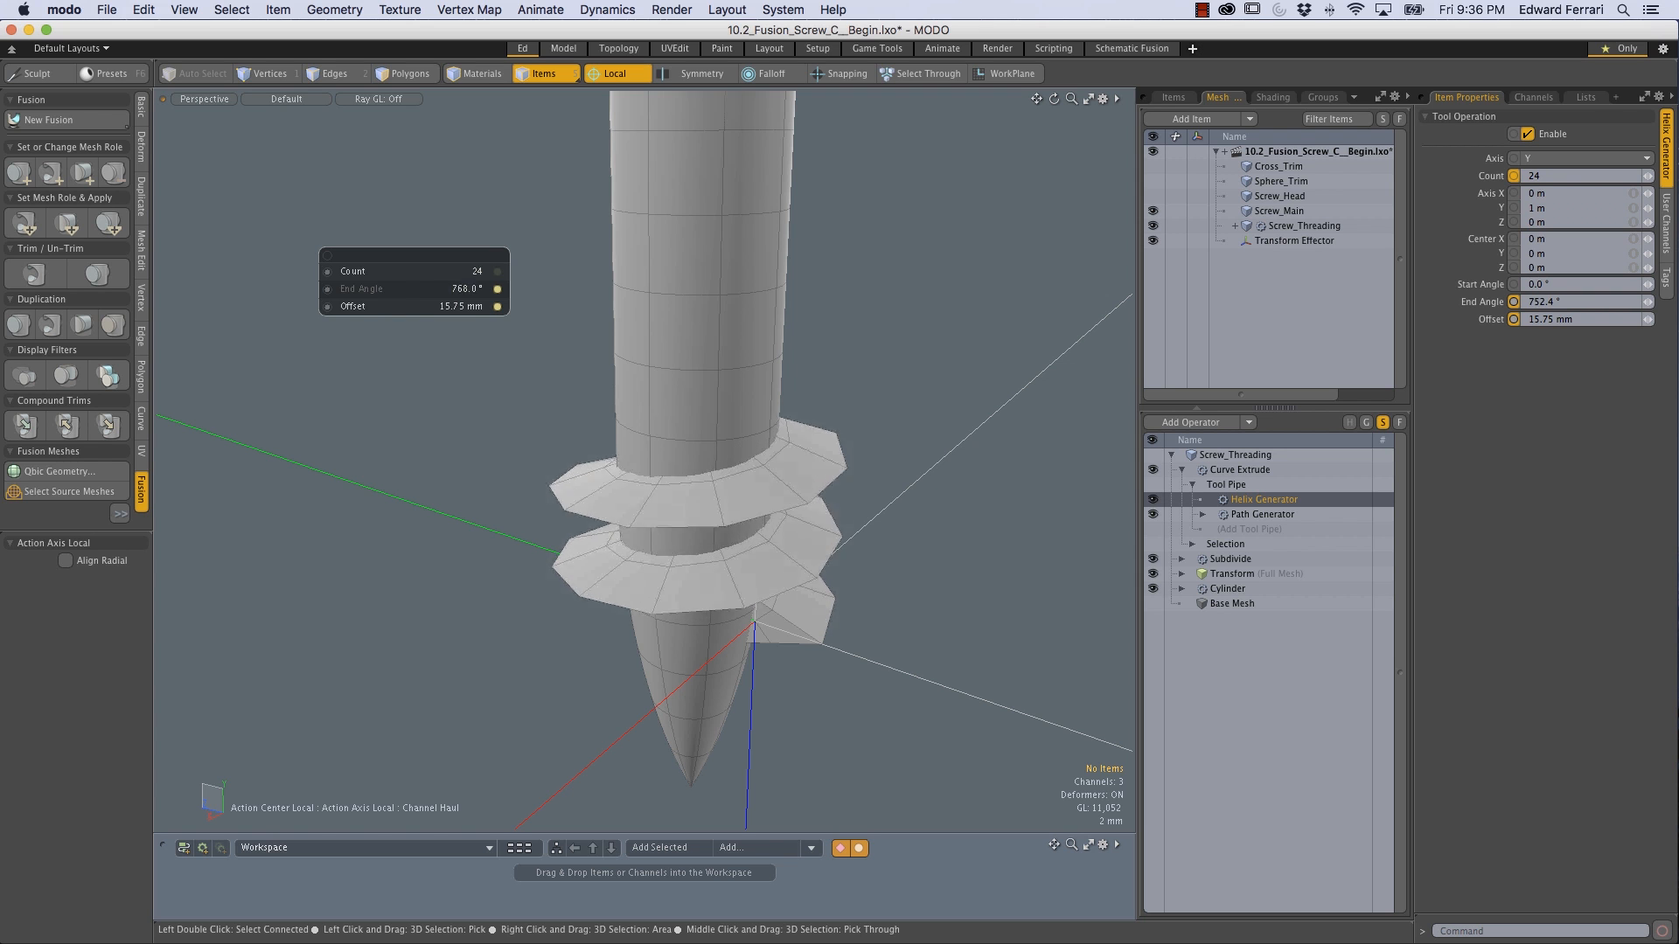
Step: Haul the helix count up to 66 to smooth the spiral's segments
left_click_drag(608, 362, 673, 411, "alt")
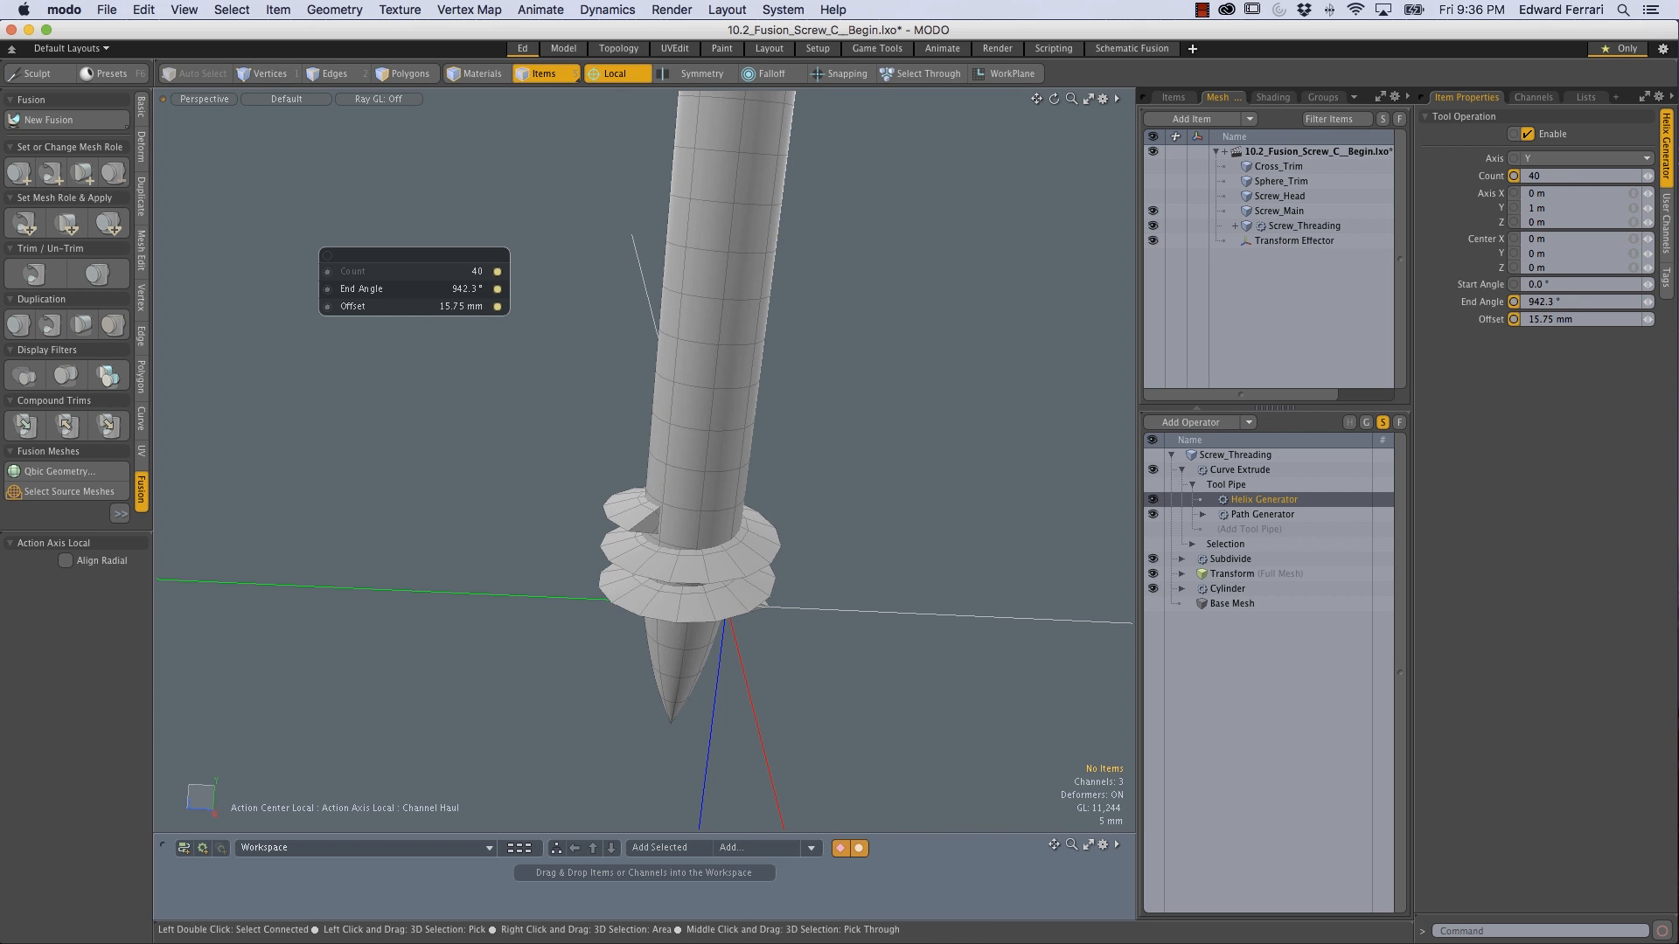
left_click_drag(536, 532, 627, 434)
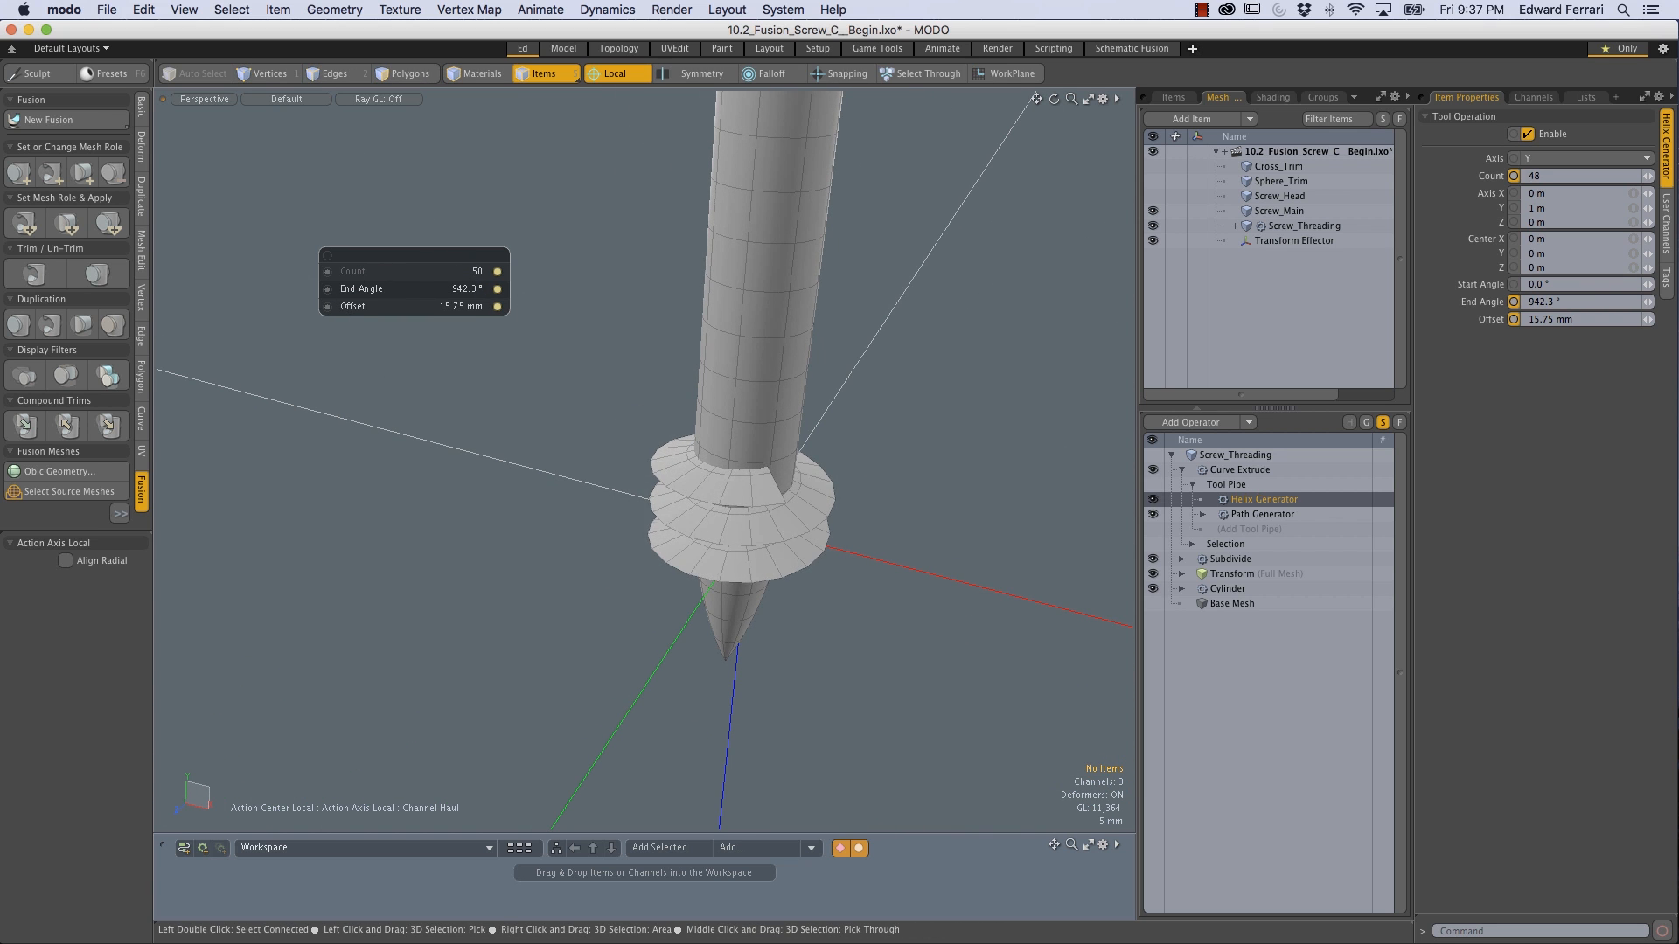
left_click_drag(770, 371, 674, 341)
Step: Haul the helix offset to 163.15 mm so the spiral reaches up the shaft to the screw's flare
left_click_drag(671, 260, 604, 284, "alt")
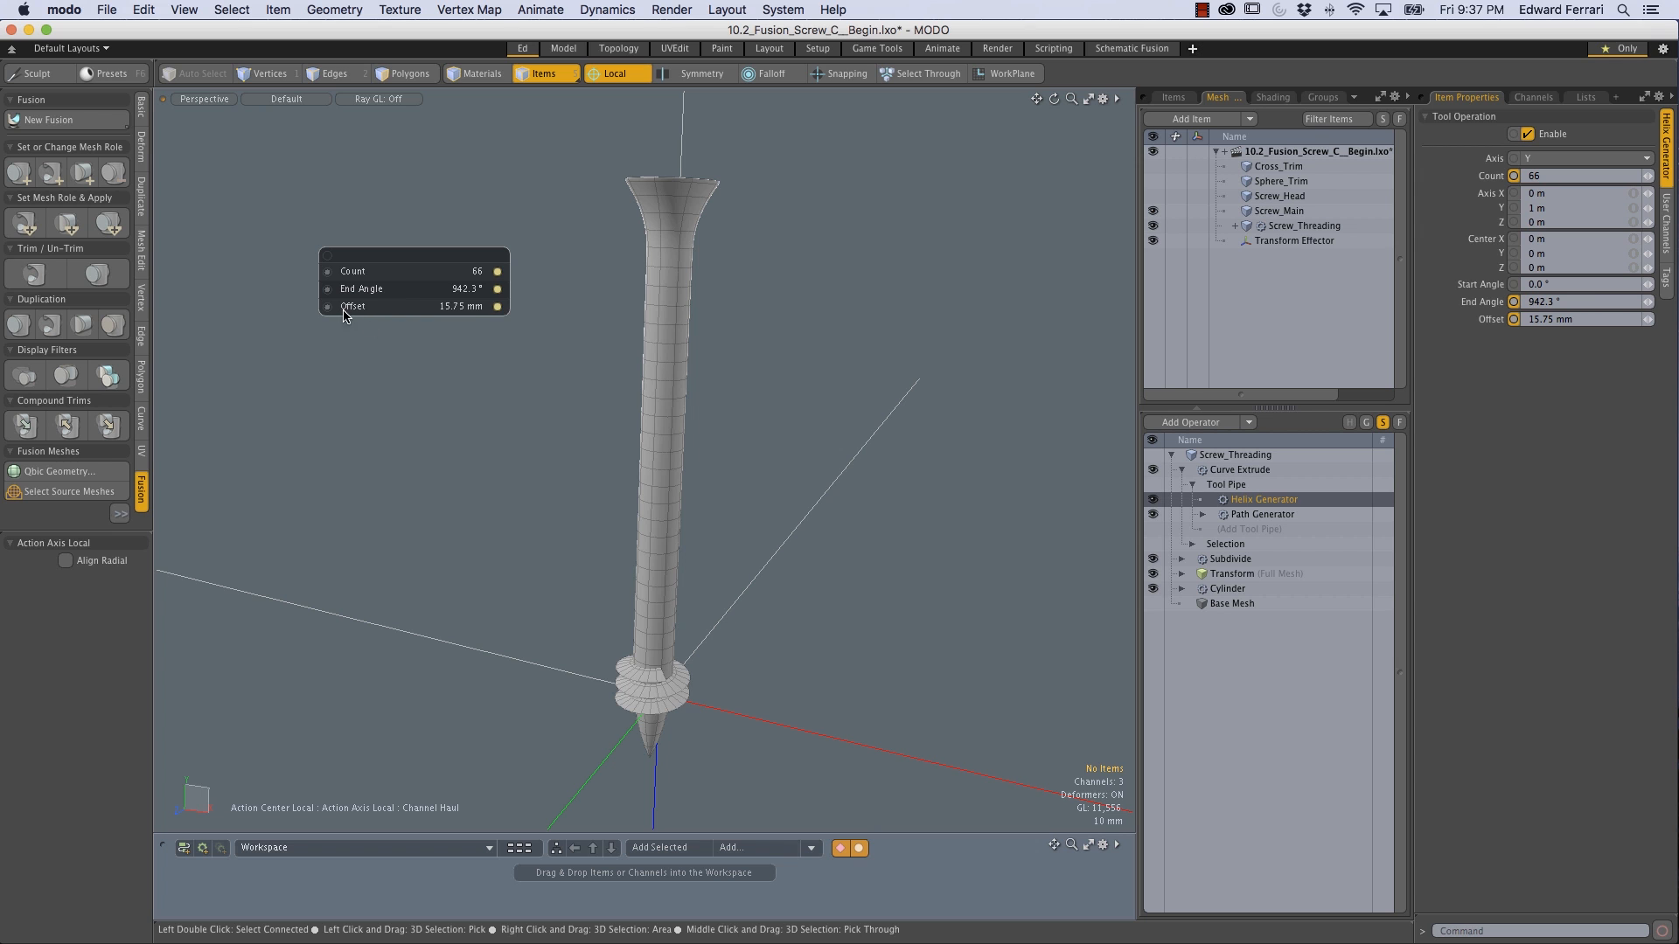
left_click_drag(353, 306, 387, 306)
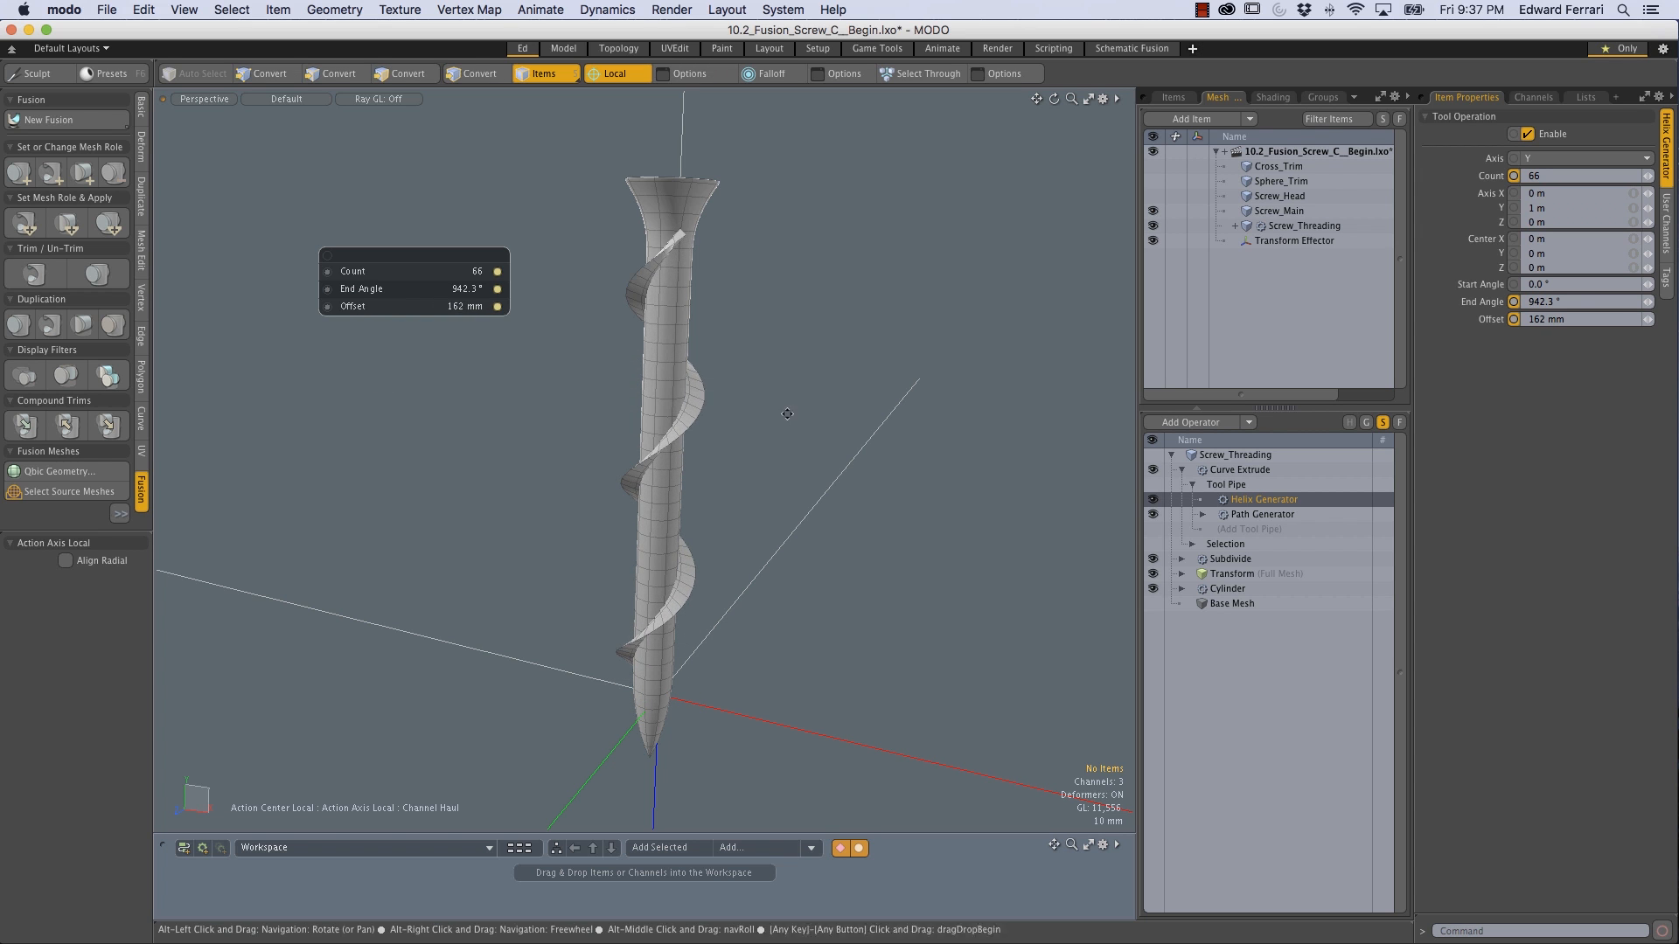
left_click_drag(738, 505, 704, 563, "alt")
scroll(626, 416, "up", 5)
left_click_drag(626, 416, 427, 320, "alt")
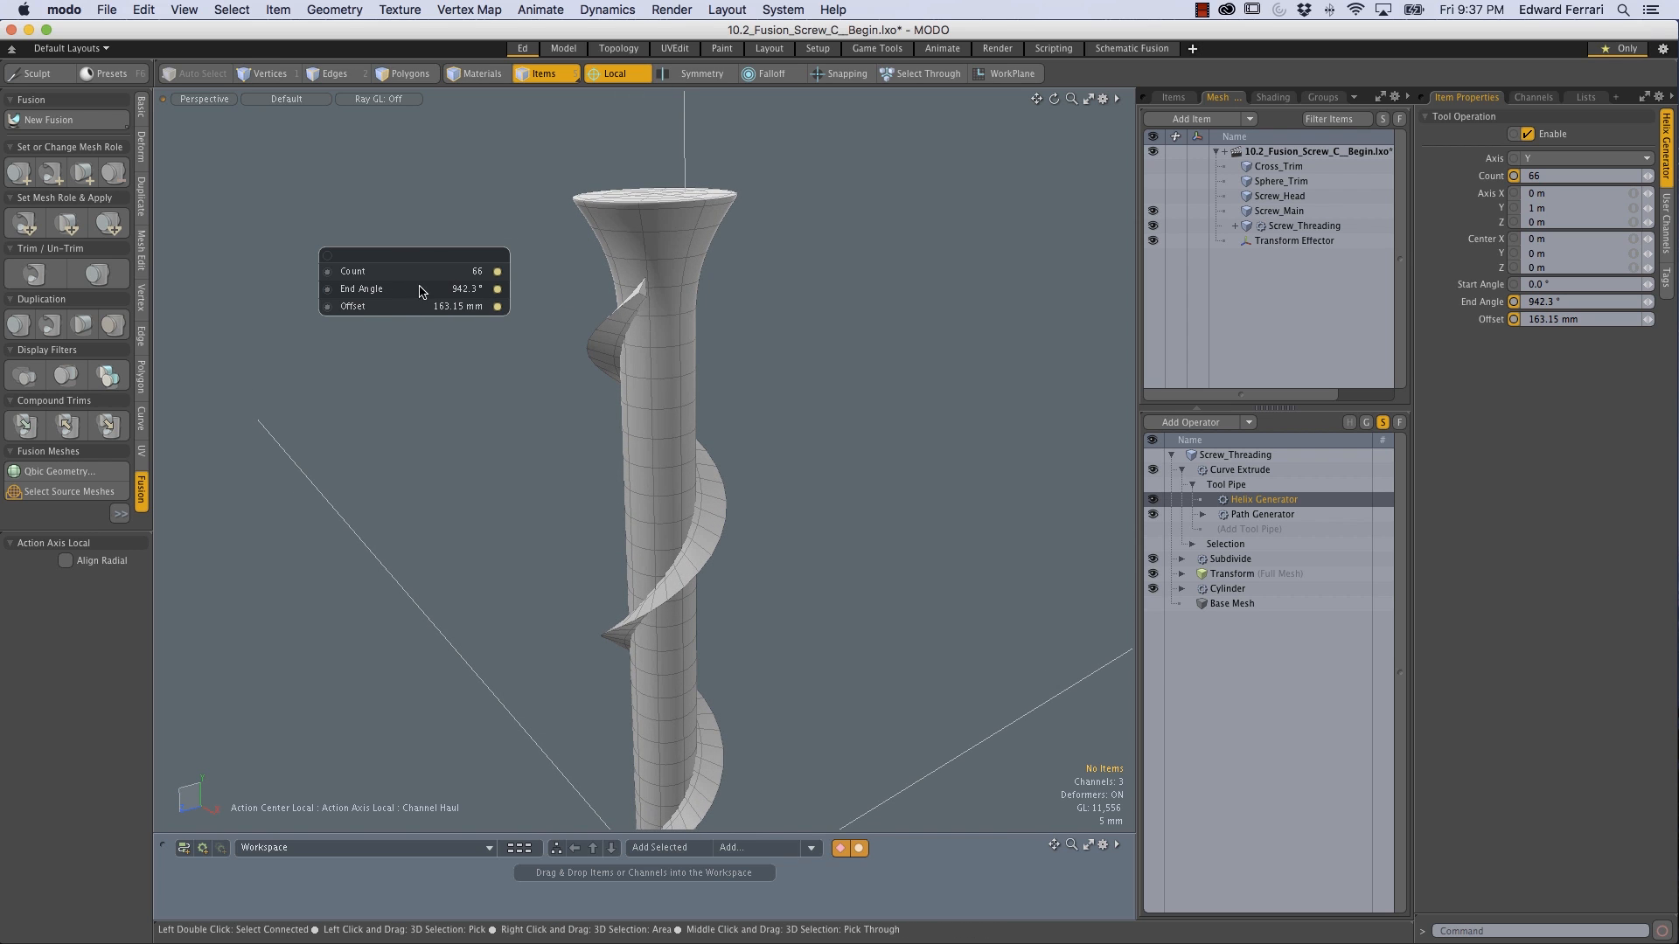
Step: Try a helix end angle of 6500° with a count of 250
left_click_drag(354, 295, 456, 294)
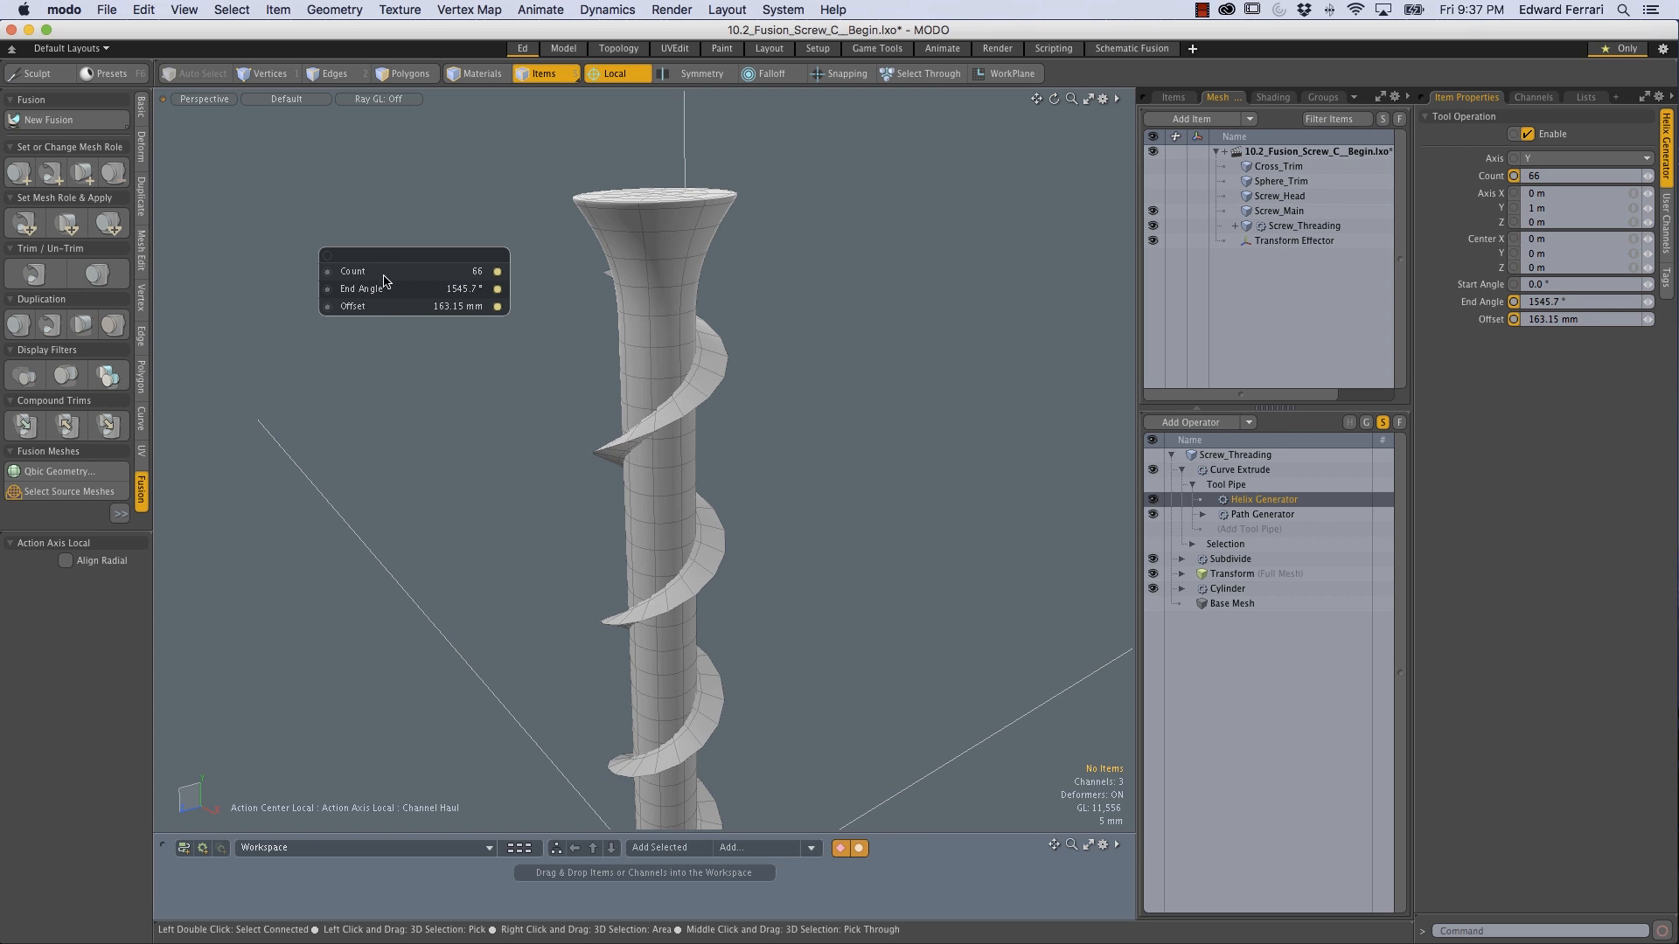
double_click(466, 289)
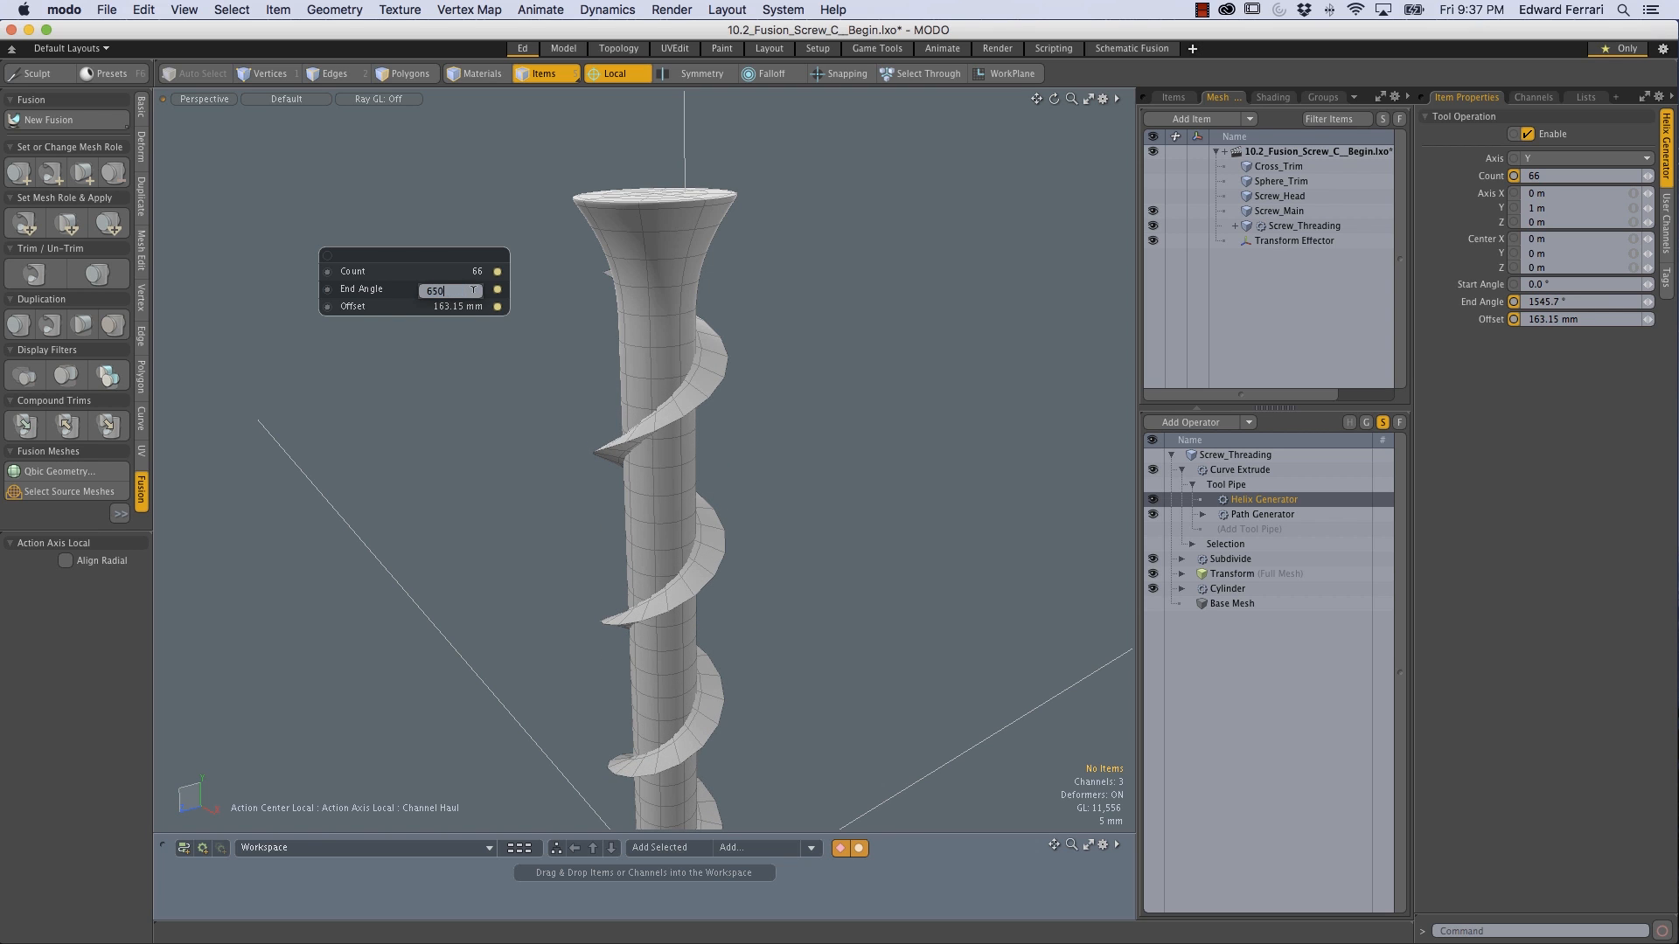
type("6500")
key("Return")
mouse_move(700, 454)
left_mouse_down("alt")
mouse_move(728, 474)
mouse_move(686, 462)
left_mouse_up("alt")
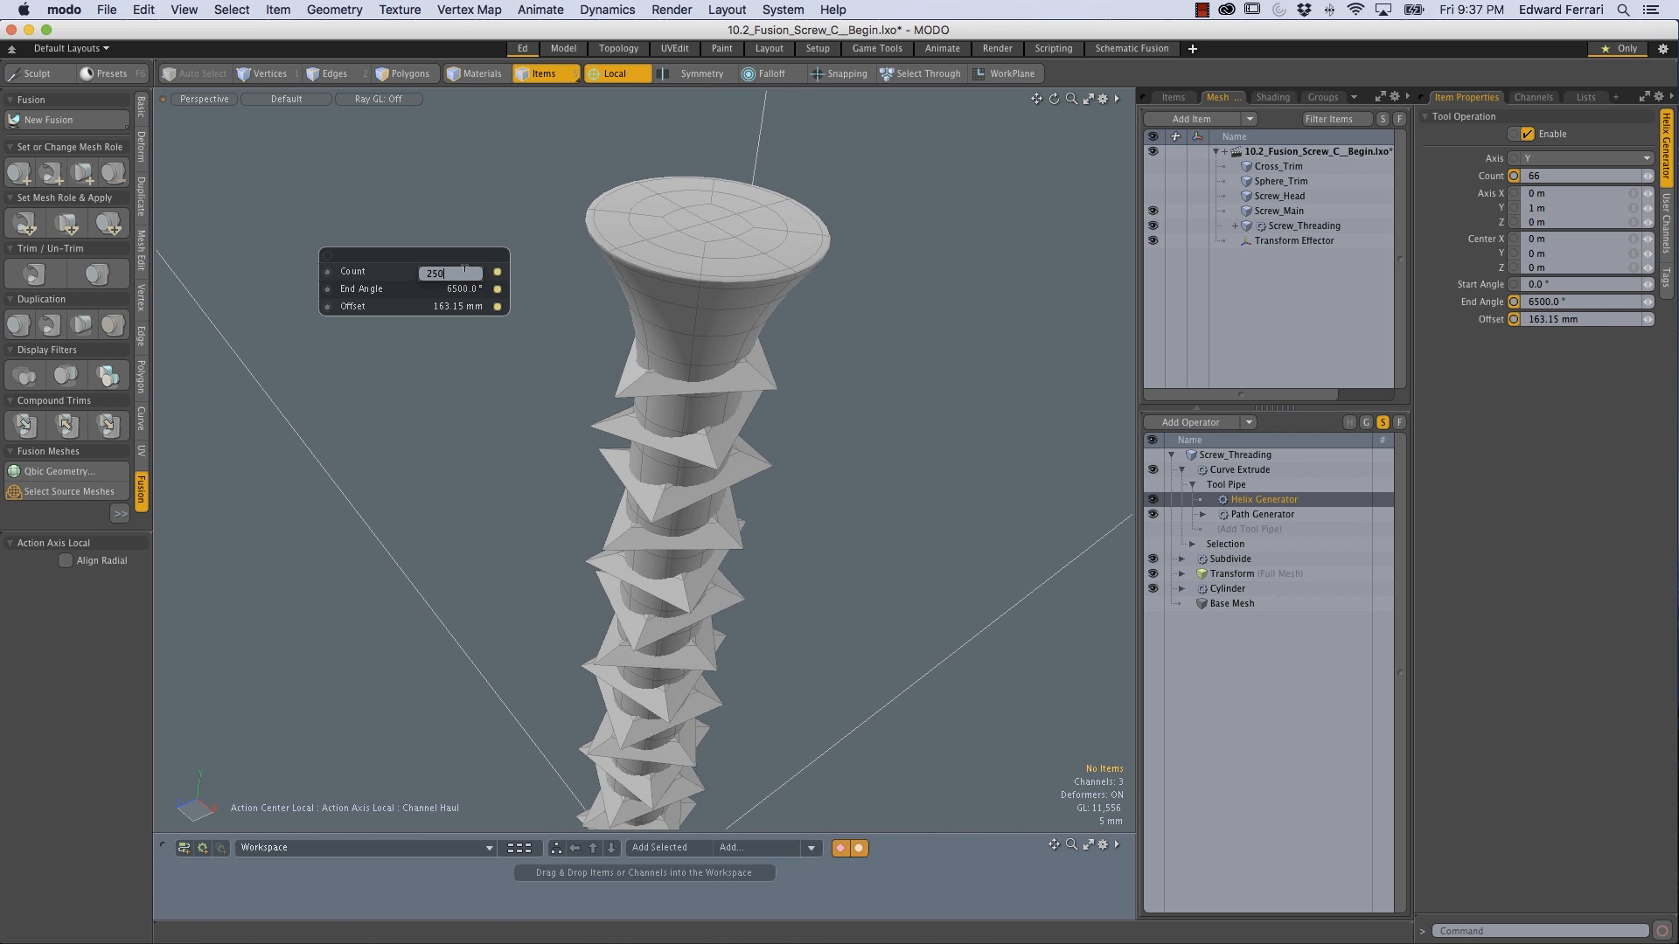
key("Return")
left_click_drag(779, 498, 858, 487, "alt")
left_click_drag(623, 388, 687, 418, "ctrl+alt")
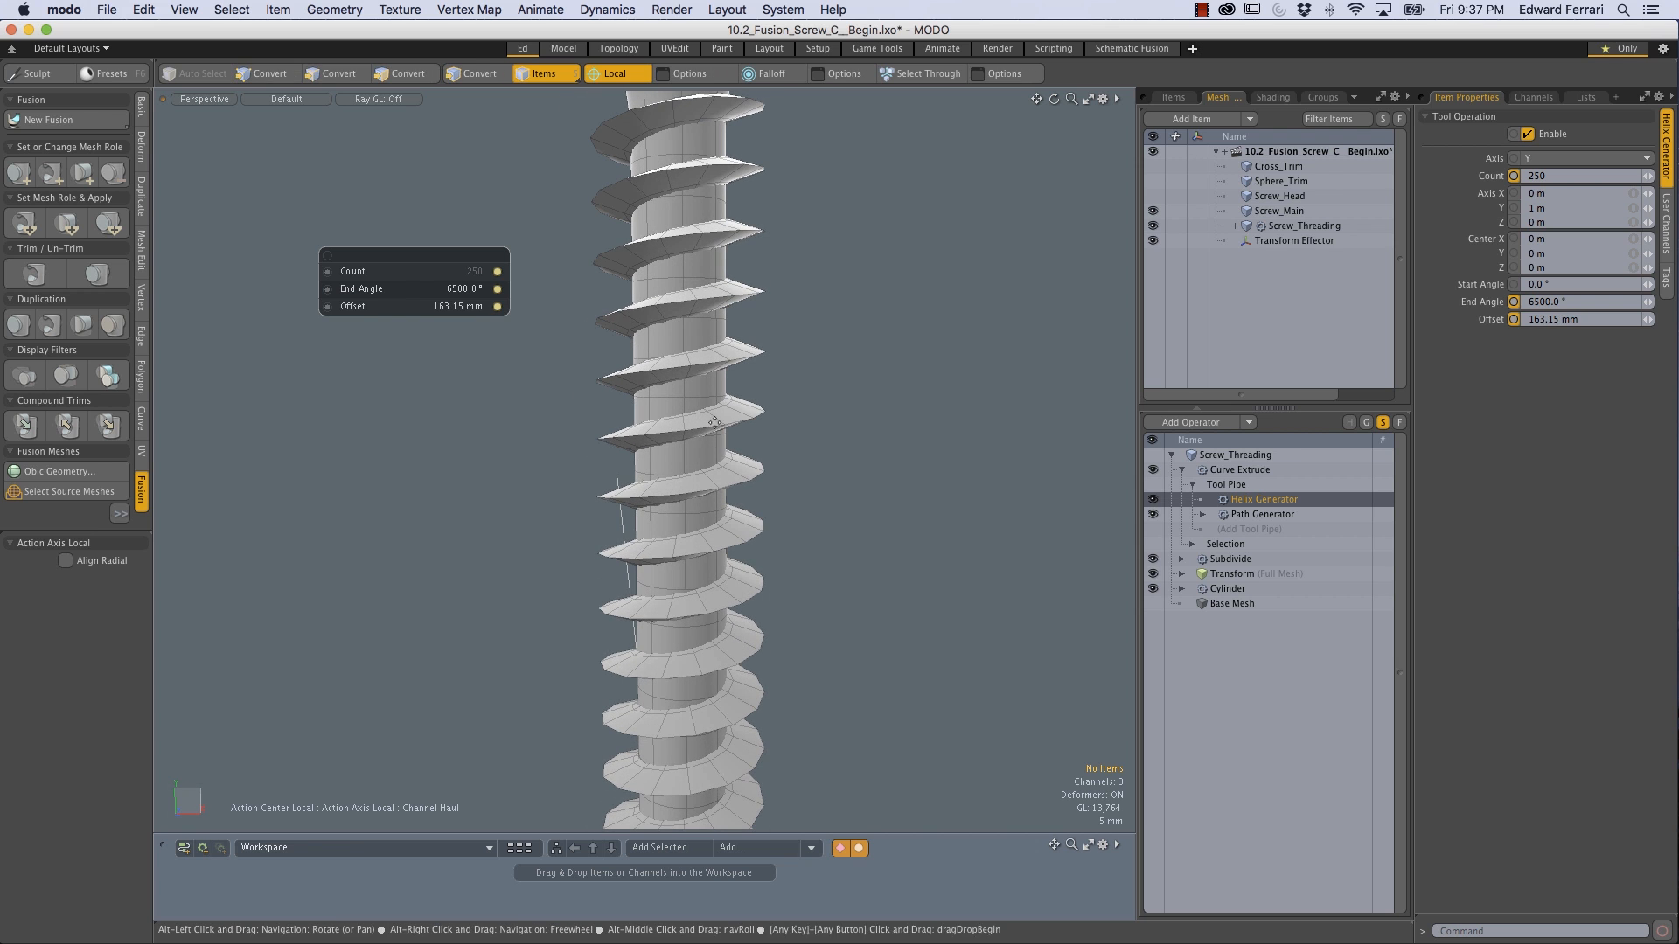
Step: Set the helix end angle to 7500° and the count to 300
left_click(481, 290)
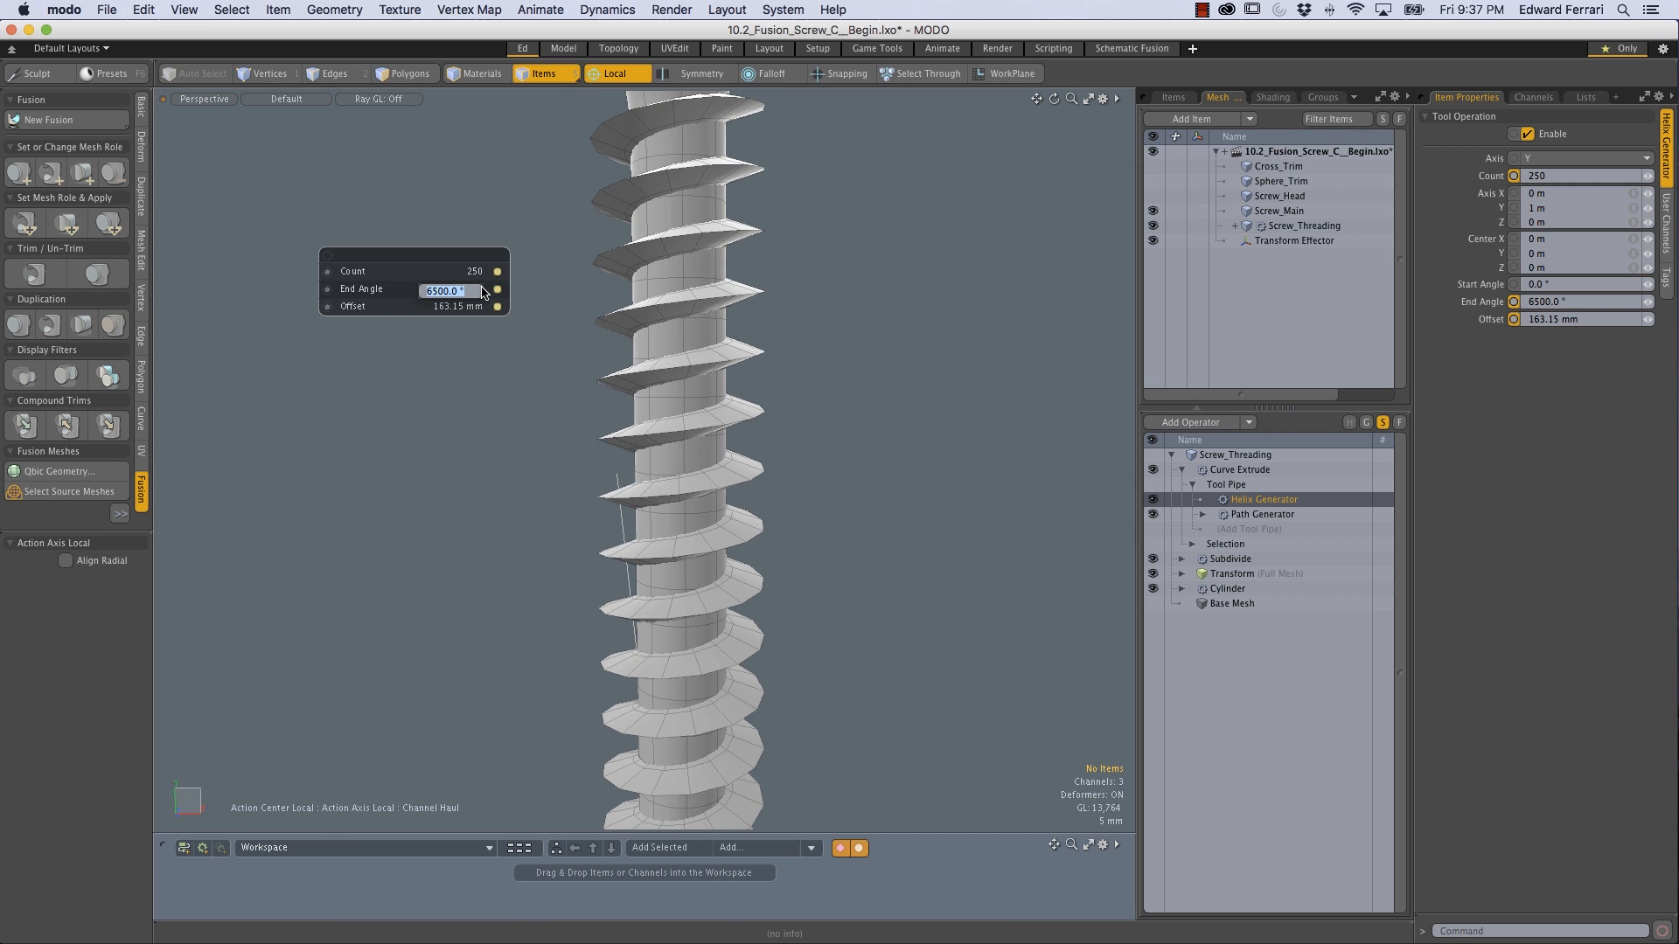
type("7500")
key("Return")
left_click_drag(620, 291, 713, 336, "ctrl+alt")
left_click_drag(561, 282, 602, 346, "alt")
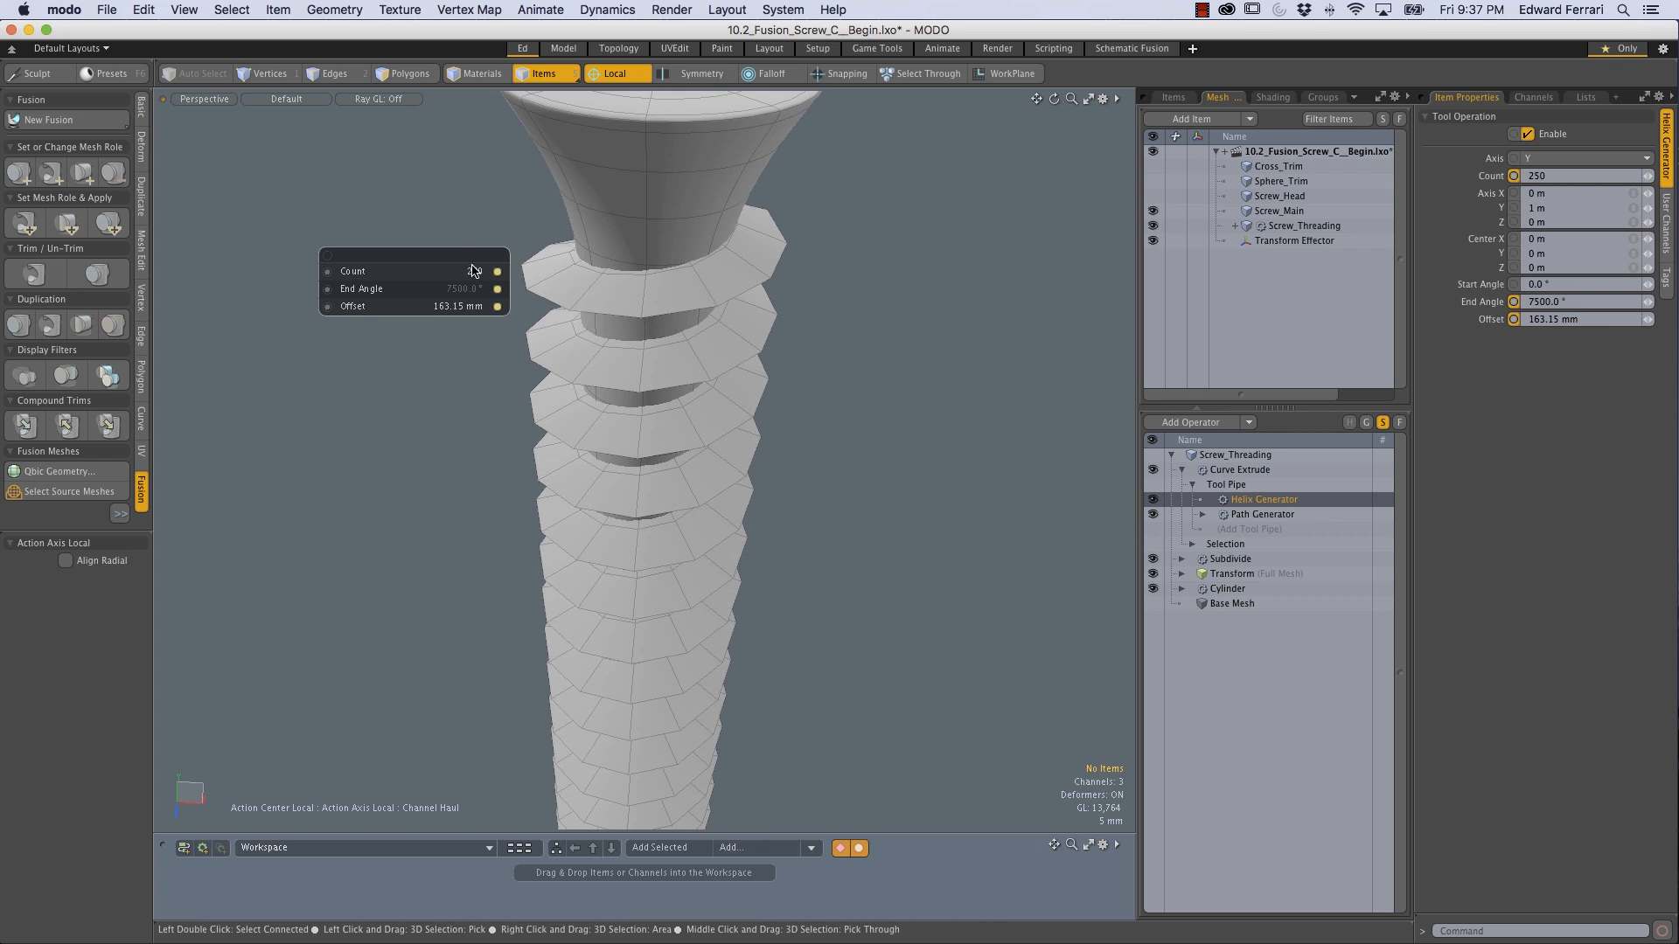
key("Return")
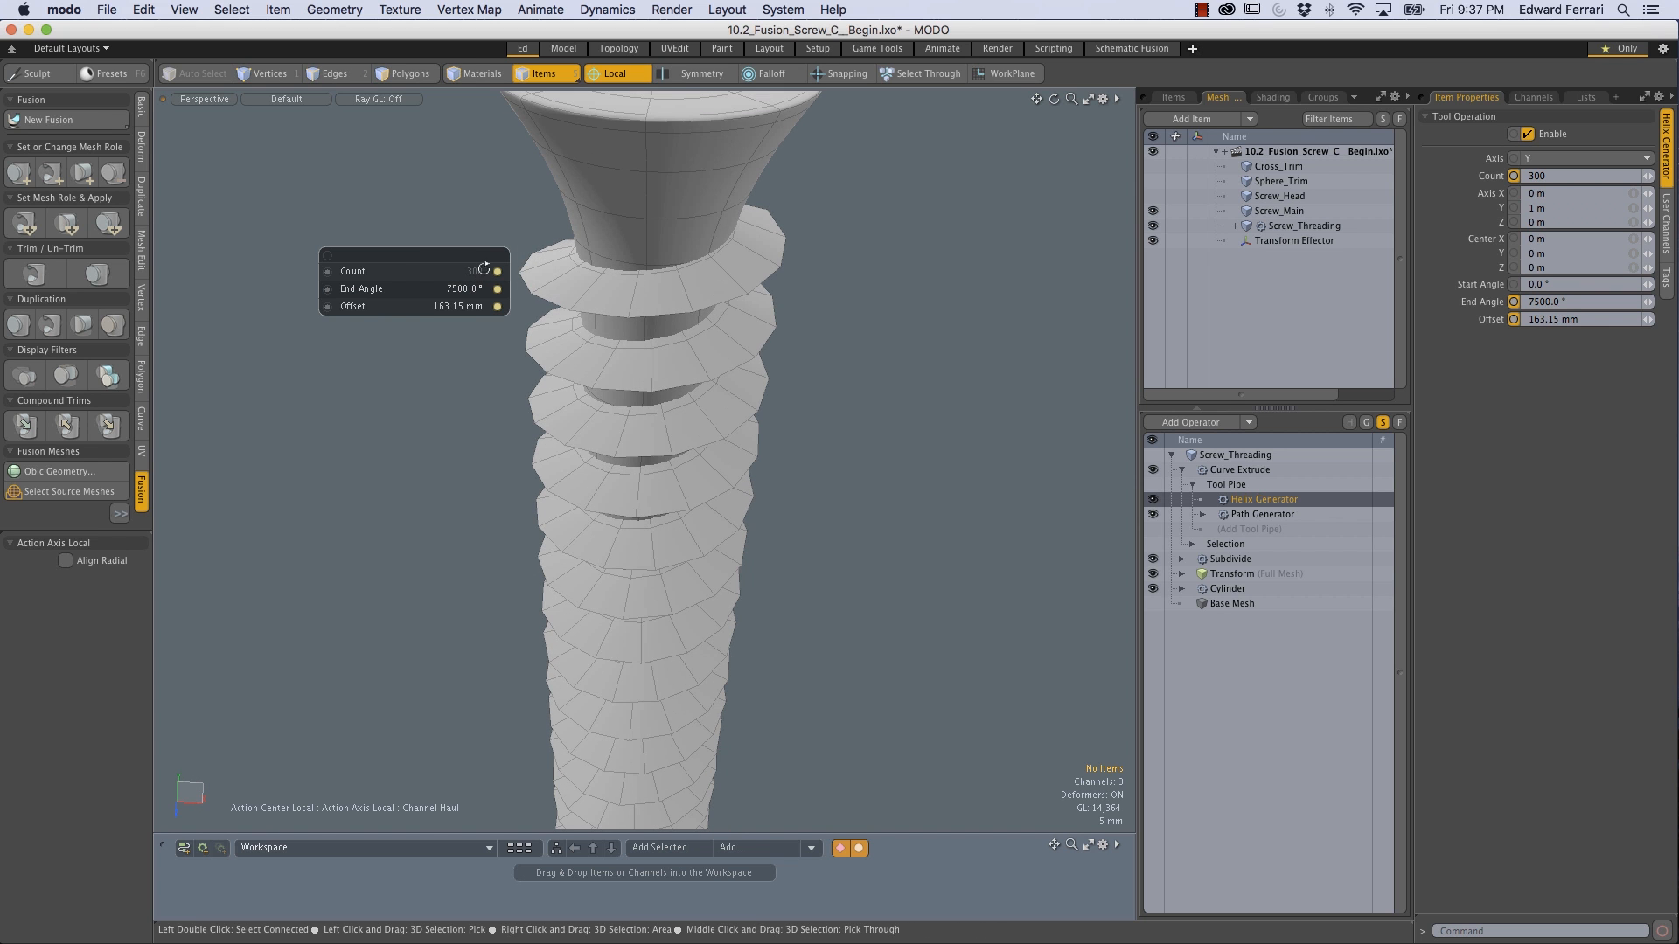
Step: Scale the Transform Effector to 131.97% in Y and 91.575% in Z to reduce the thread profile
left_click_drag(759, 317, 678, 576, "ctrl+alt")
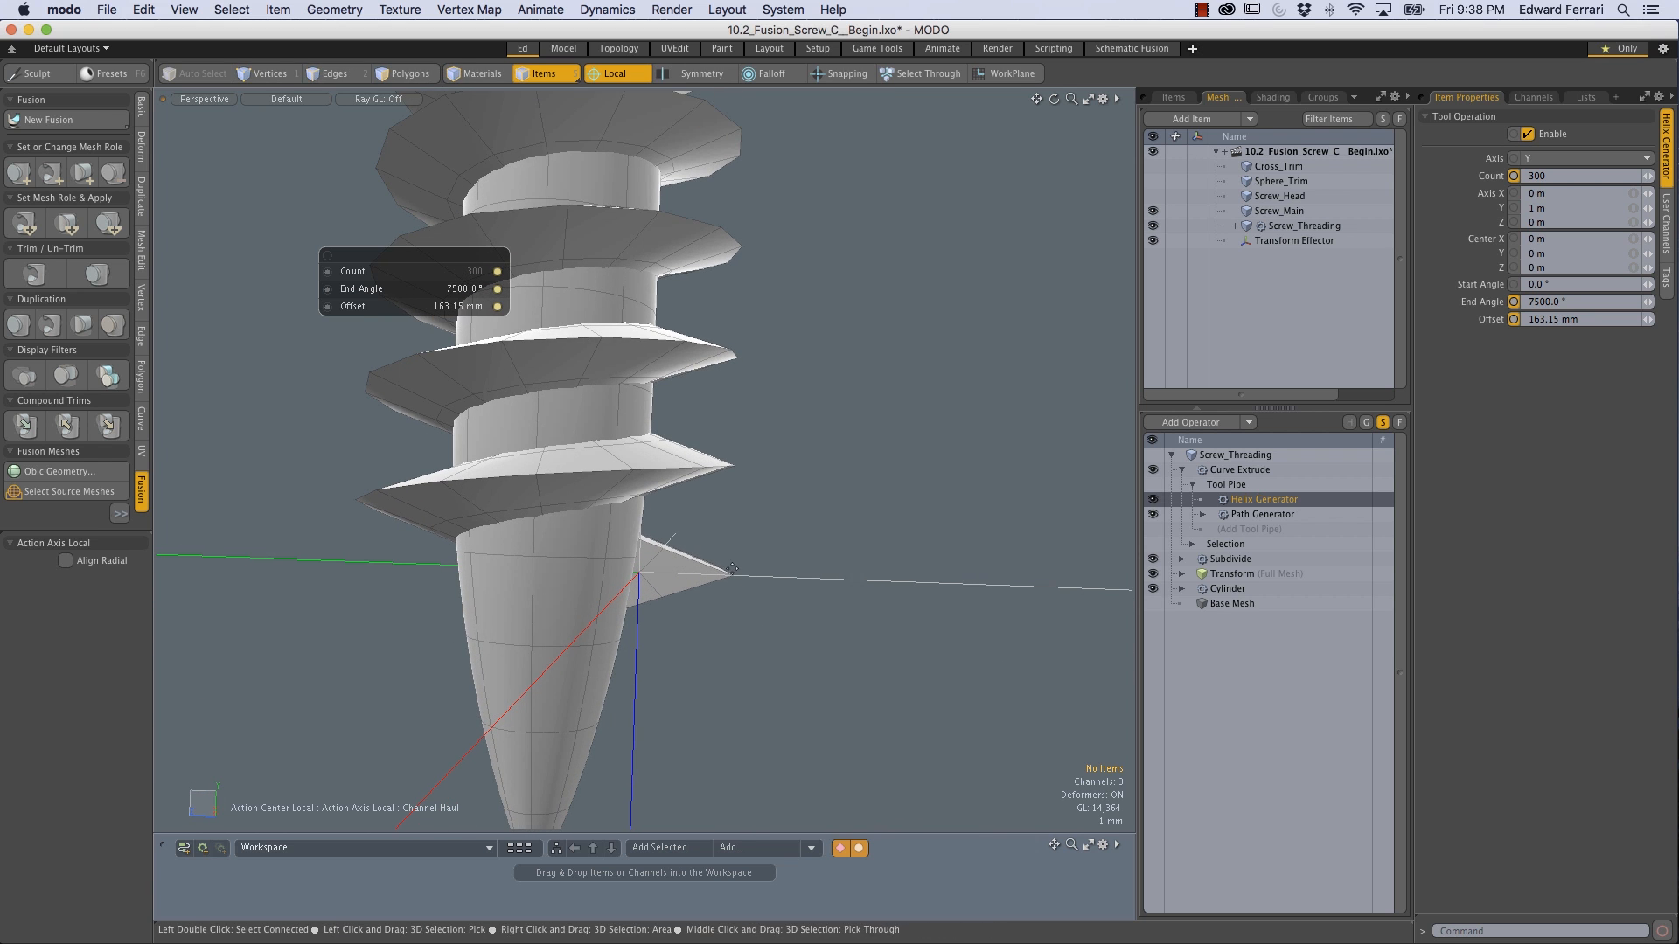
left_click(791, 583)
left_click_drag(752, 564, 686, 564, "alt")
key("r")
left_click_drag(686, 564, 643, 593, "alt")
left_click_drag(775, 523, 699, 271, "ctrl+alt")
left_click_drag(699, 516, 778, 524, "ctrl+alt")
left_click_drag(778, 525, 734, 495, "alt")
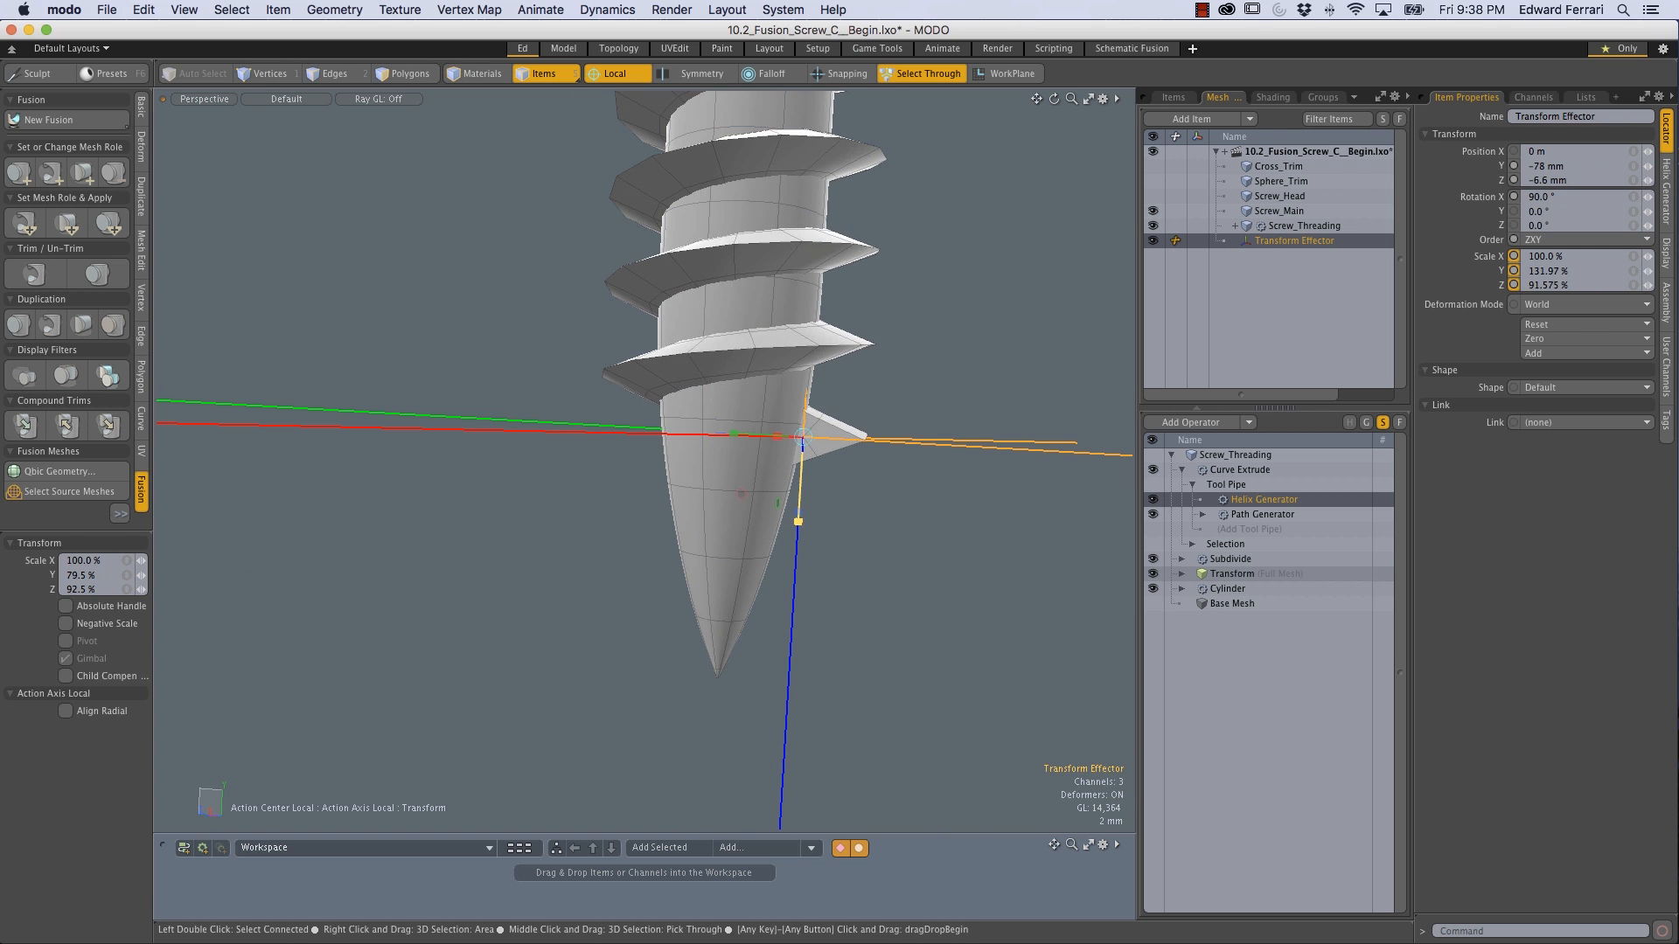
Step: Collapse the Curve Extrude operation and freeze it so Screw_Threading becomes plain geometry
left_click_drag(862, 381, 700, 603, "ctrl+alt")
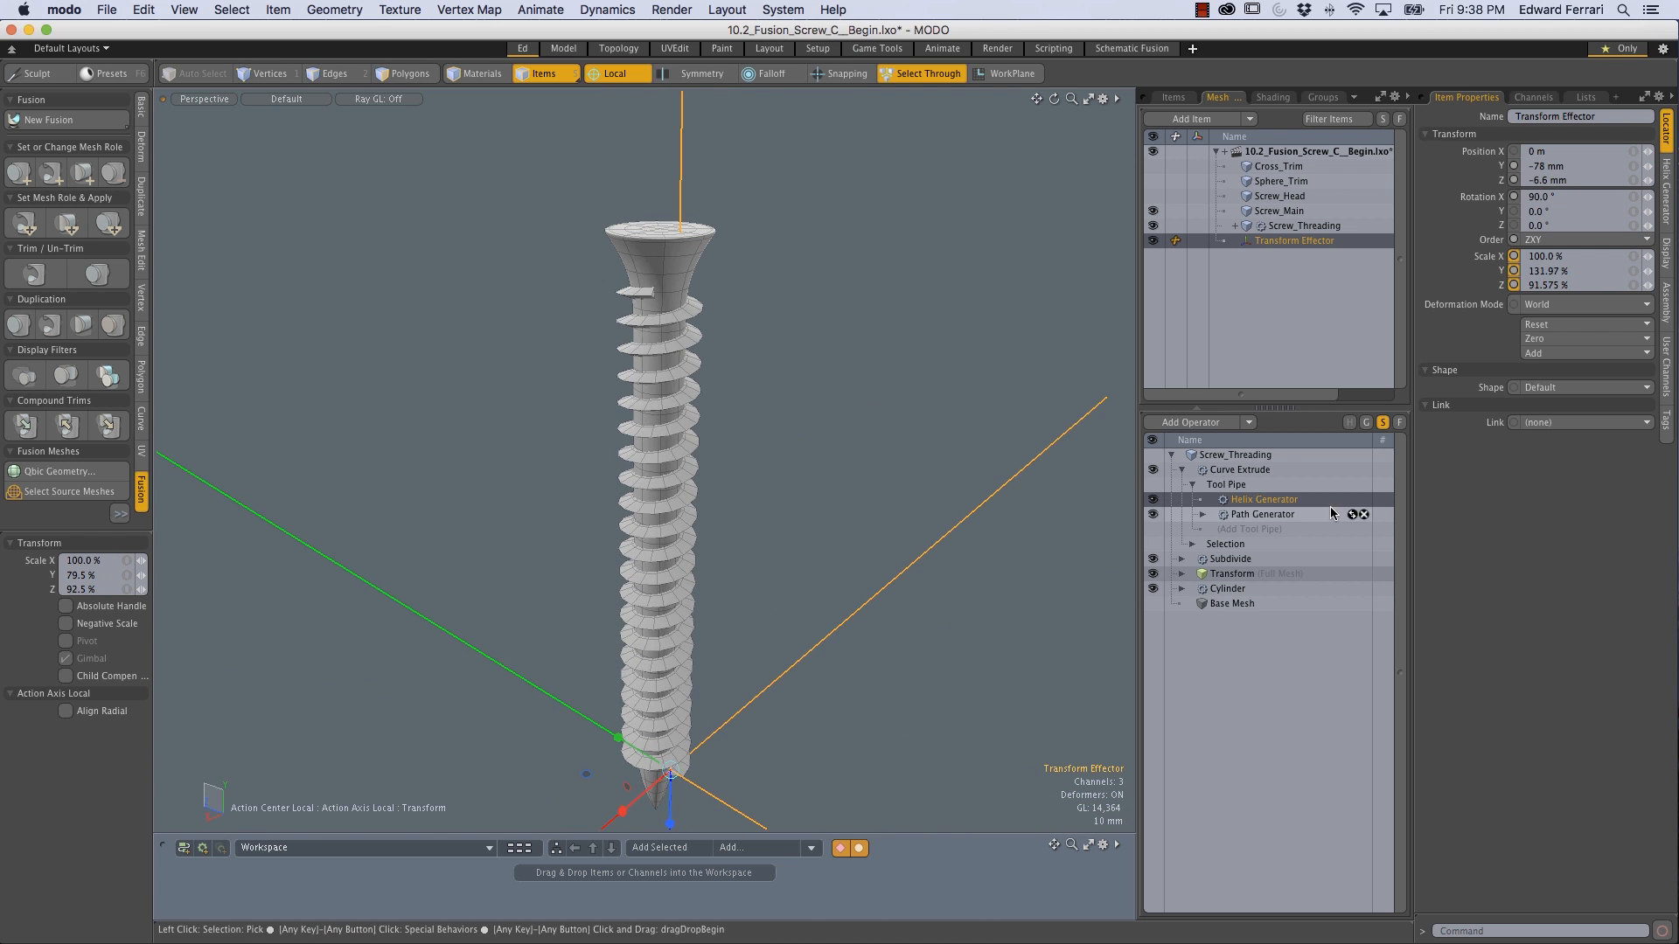
left_click(1194, 485)
left_click(1182, 470)
left_click_drag(559, 534, 612, 492, "alt")
left_click_drag(613, 491, 796, 437, "alt")
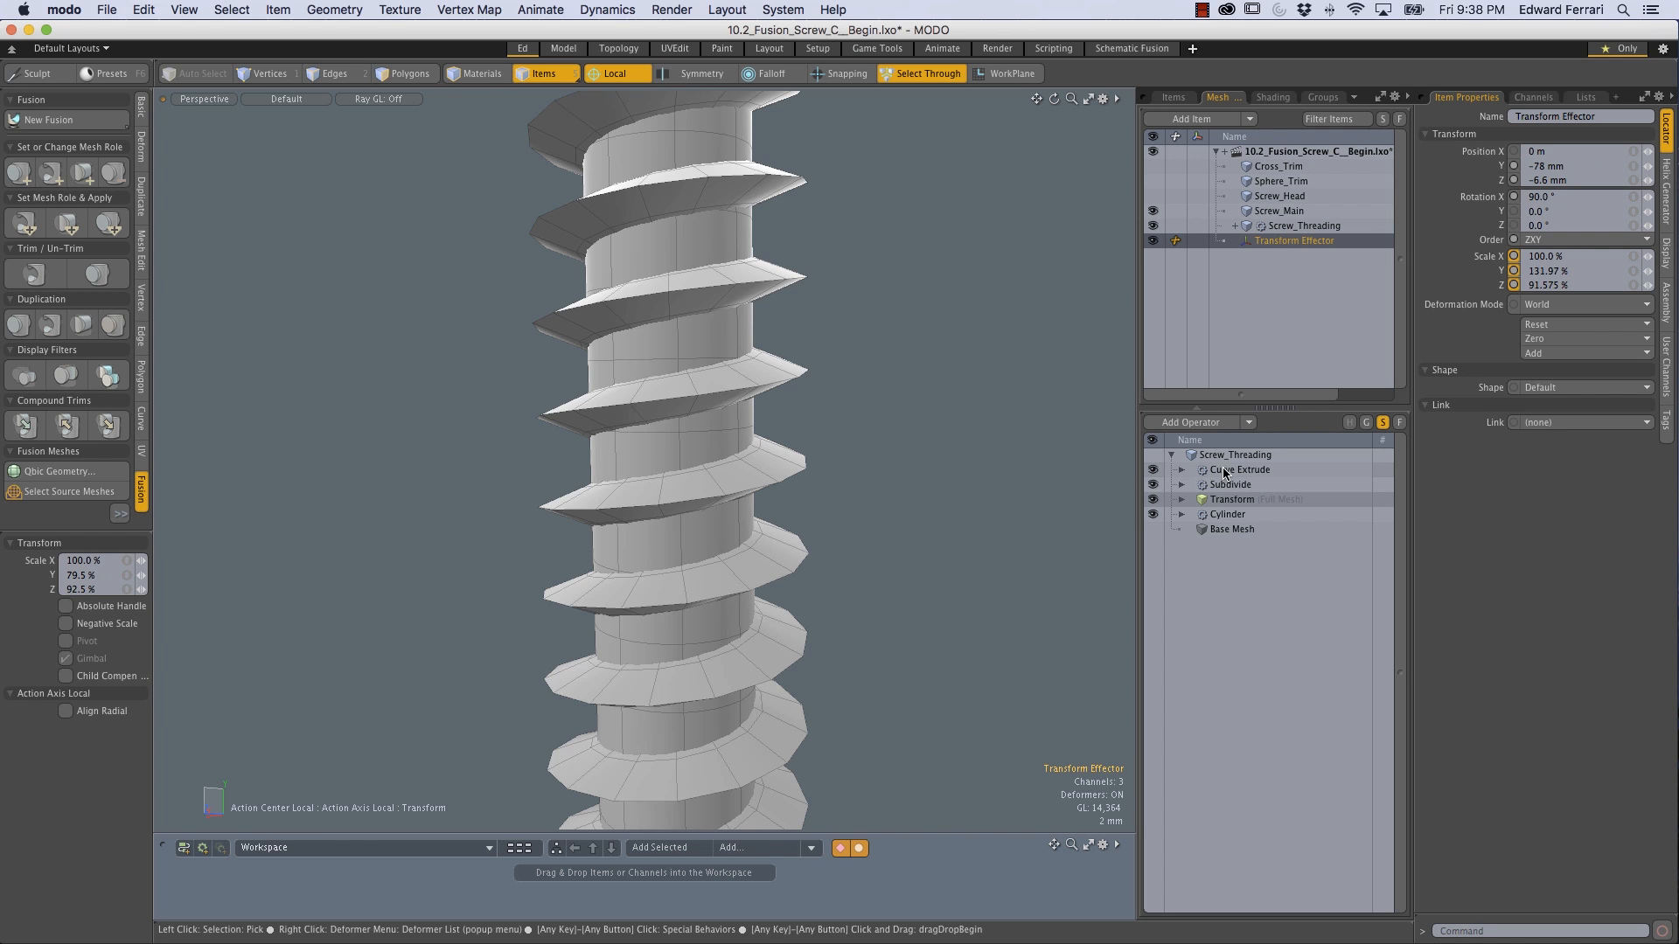
right_click(1224, 473)
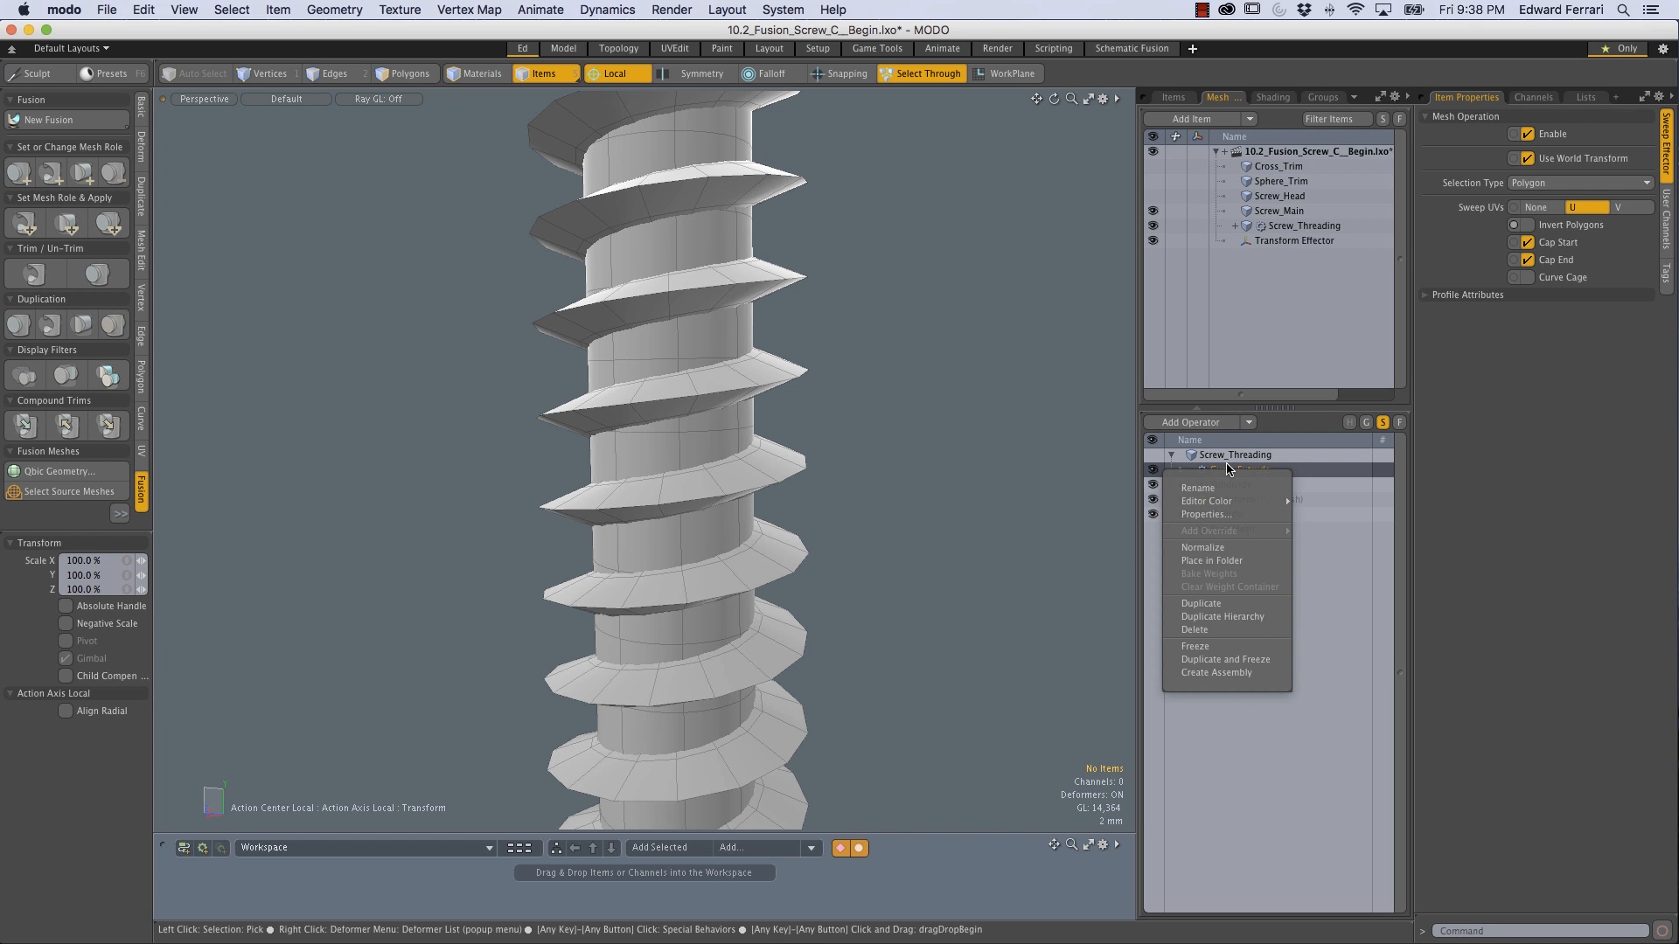
left_click(1258, 479)
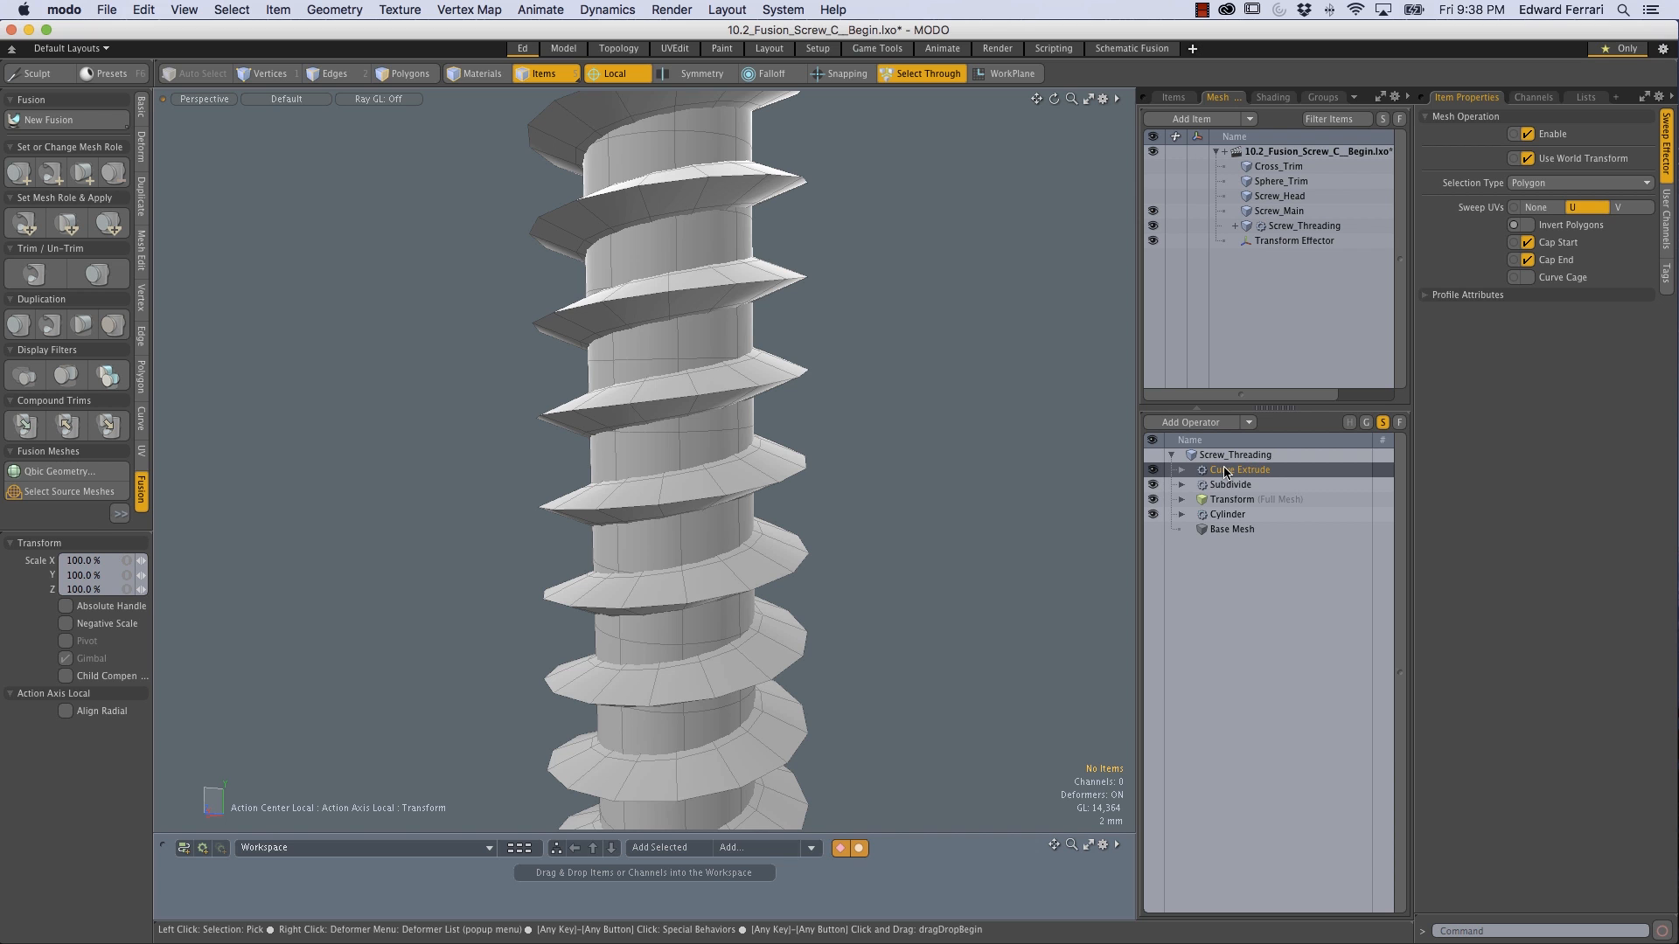
right_click(1226, 472)
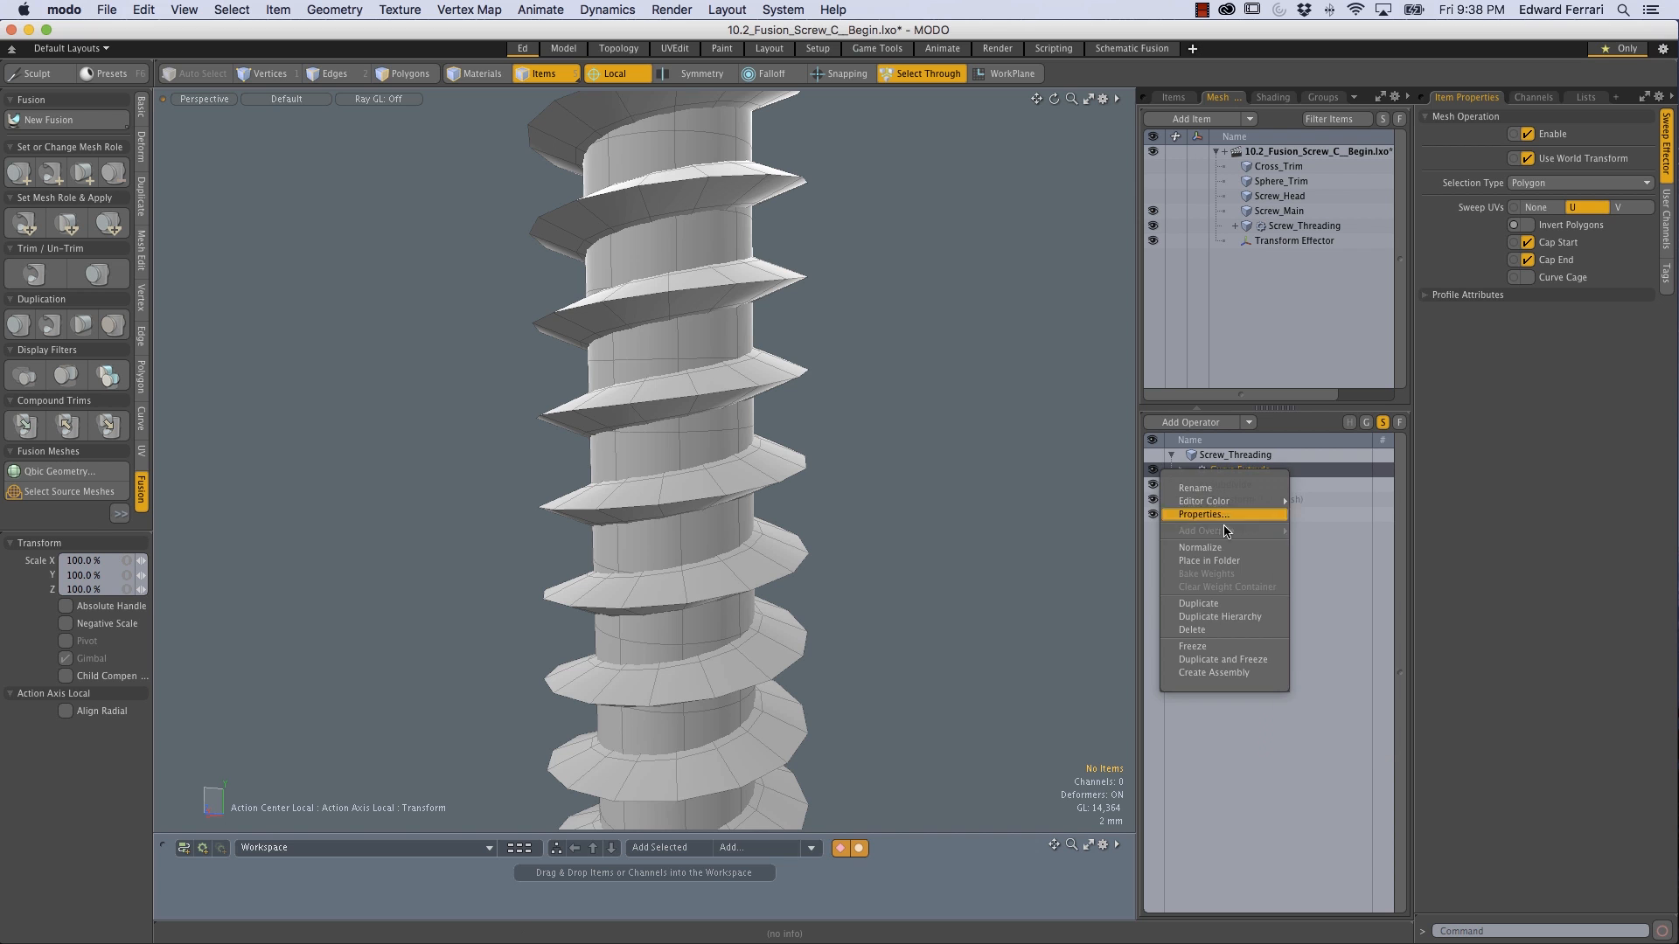
left_click(1193, 646)
Step: Select a few polygons on the frozen threading to check that they are editable, and clear the selection
left_click_drag(982, 367, 768, 394, "alt")
left_click(768, 392)
key("3")
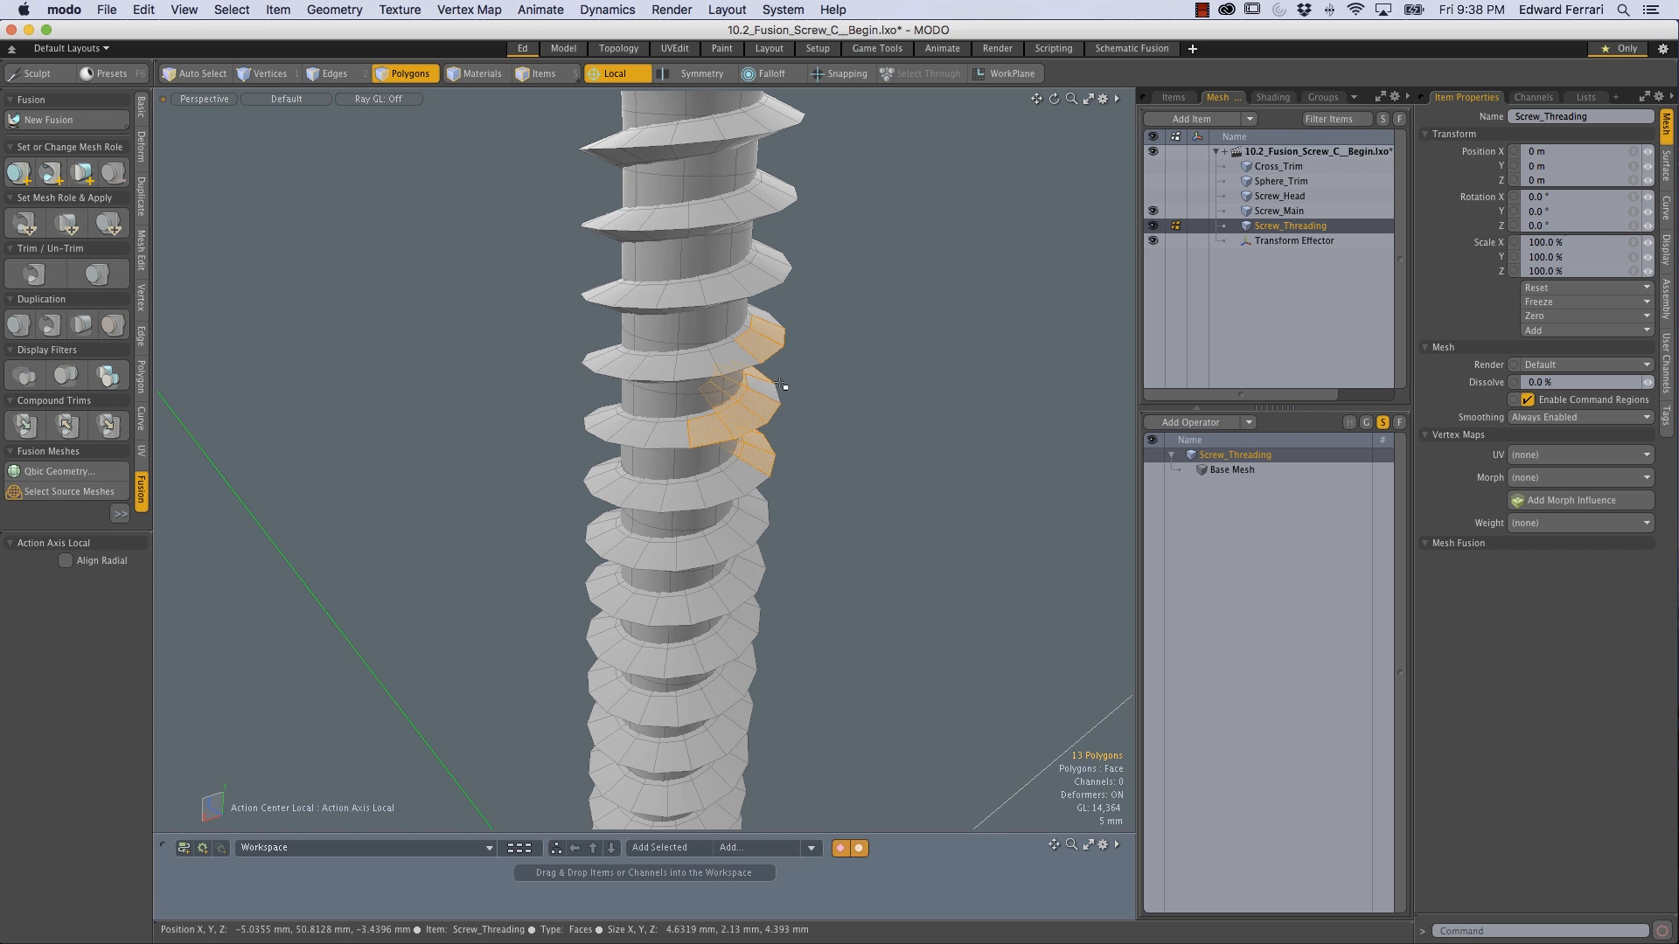
left_click_drag(905, 426, 943, 472, "alt")
left_click(899, 356)
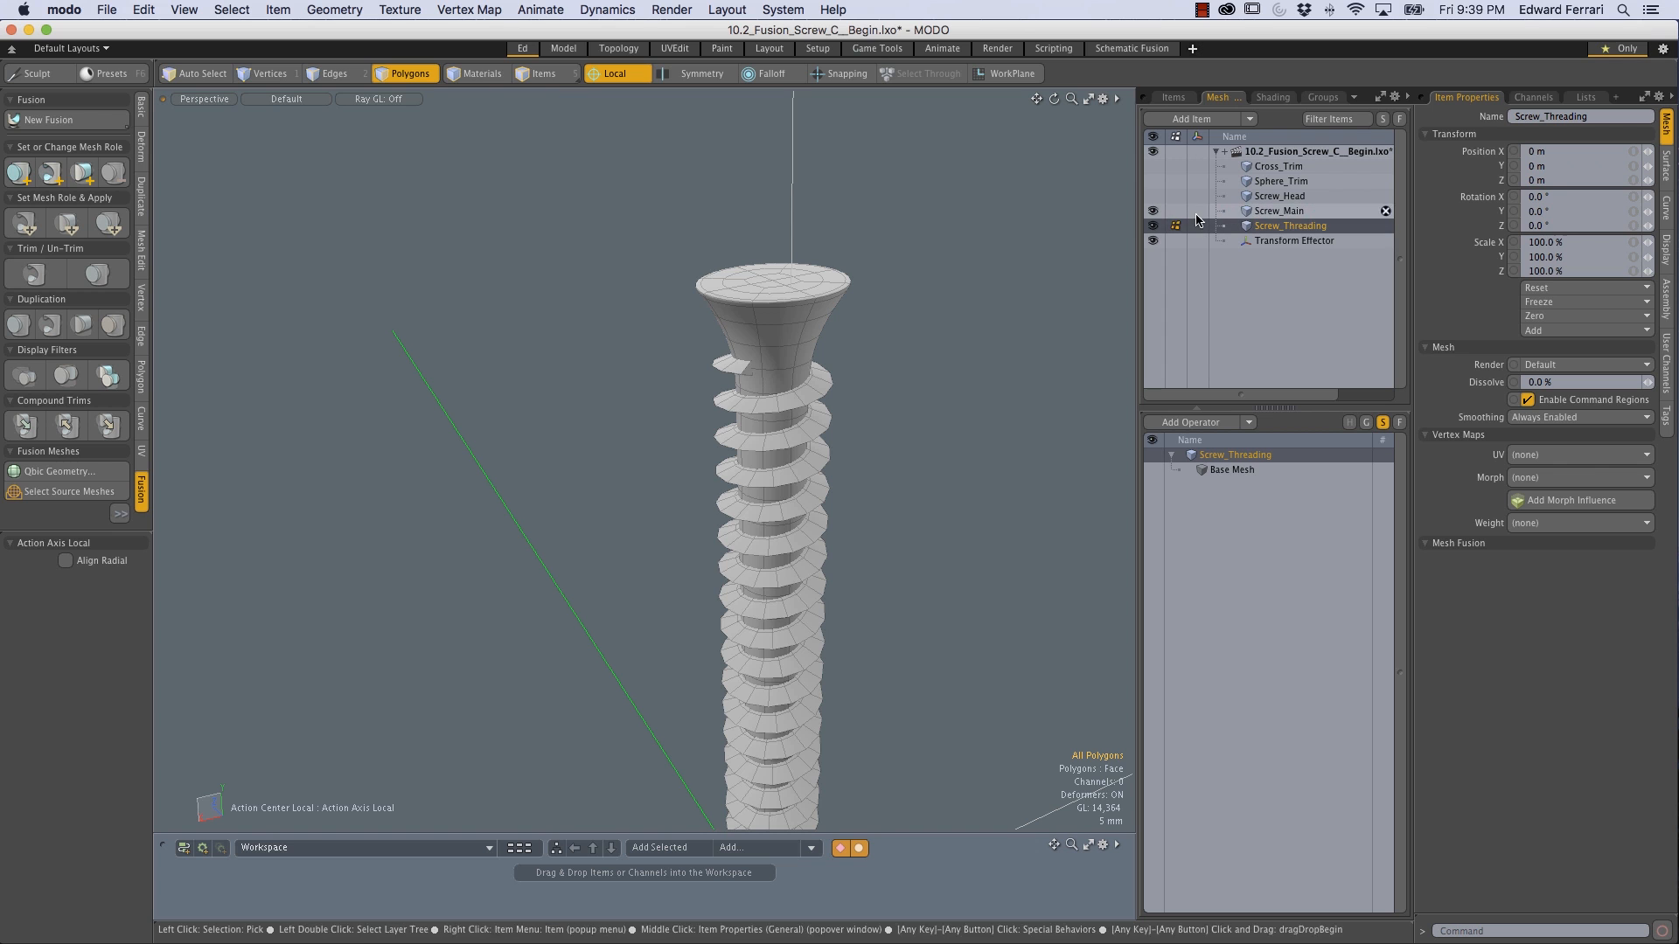
Step: Hide Screw_Main and preview the threading's upper end as a Catmull-Clark subdivision surface, returning it to plain faces
left_click(1152, 211)
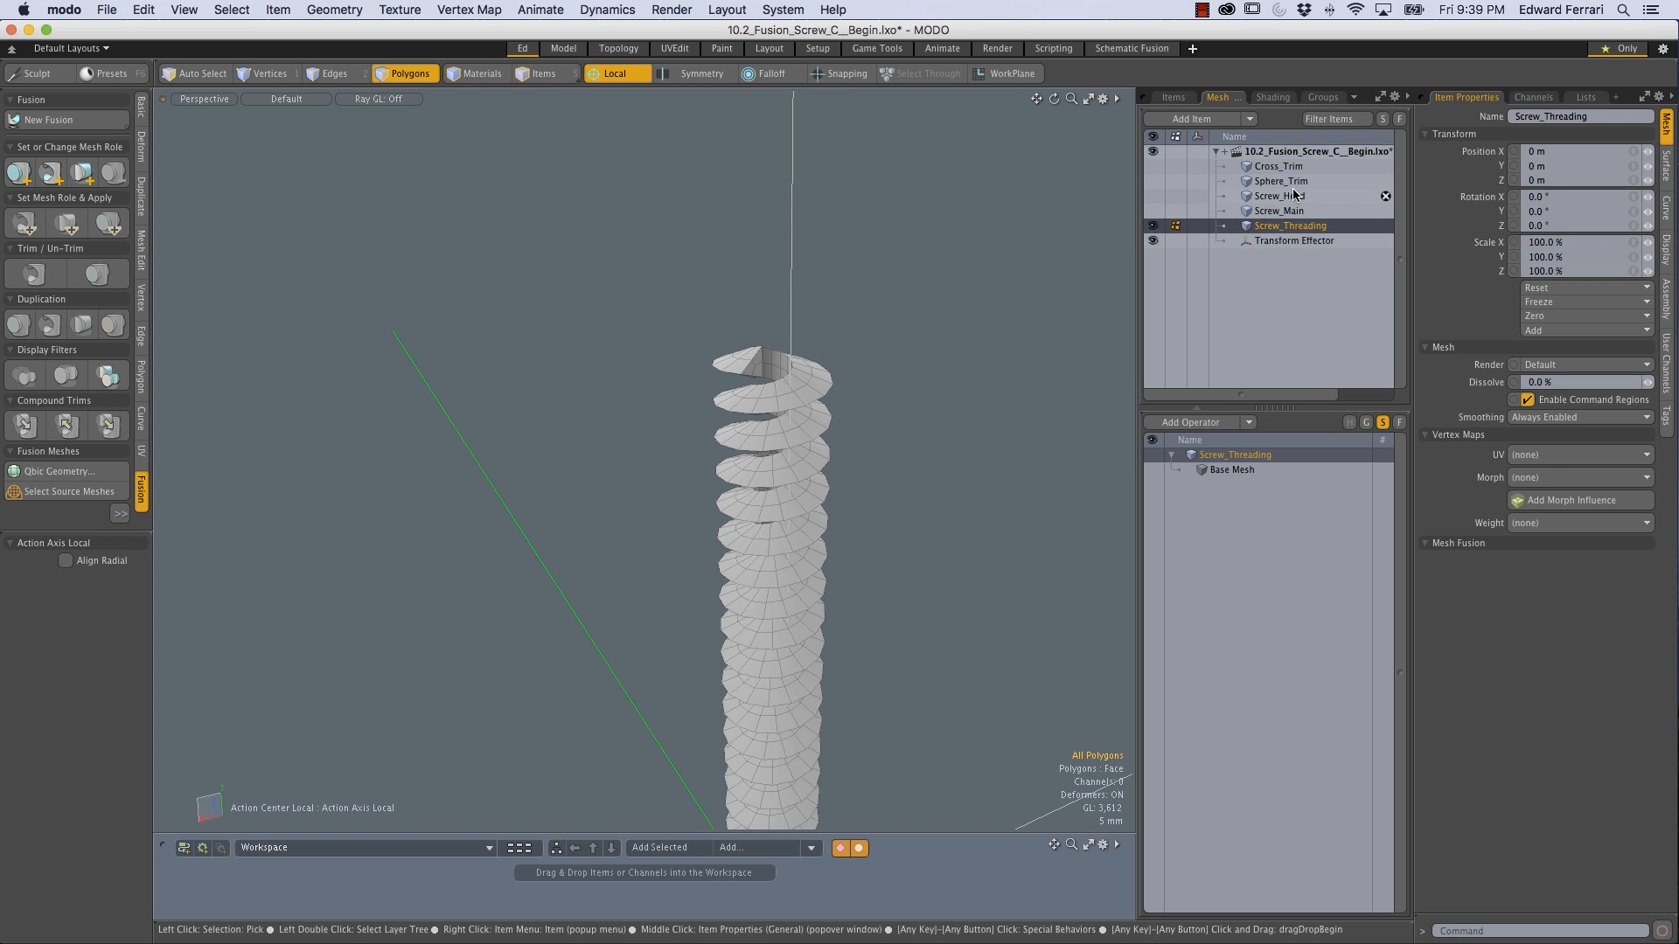
left_click_drag(975, 479, 743, 535, "alt")
left_click_drag(743, 535, 774, 529, "ctrl+alt")
left_click_drag(774, 529, 724, 438, "alt")
left_click_drag(724, 438, 668, 345, "alt+shift")
key("shift+Tab")
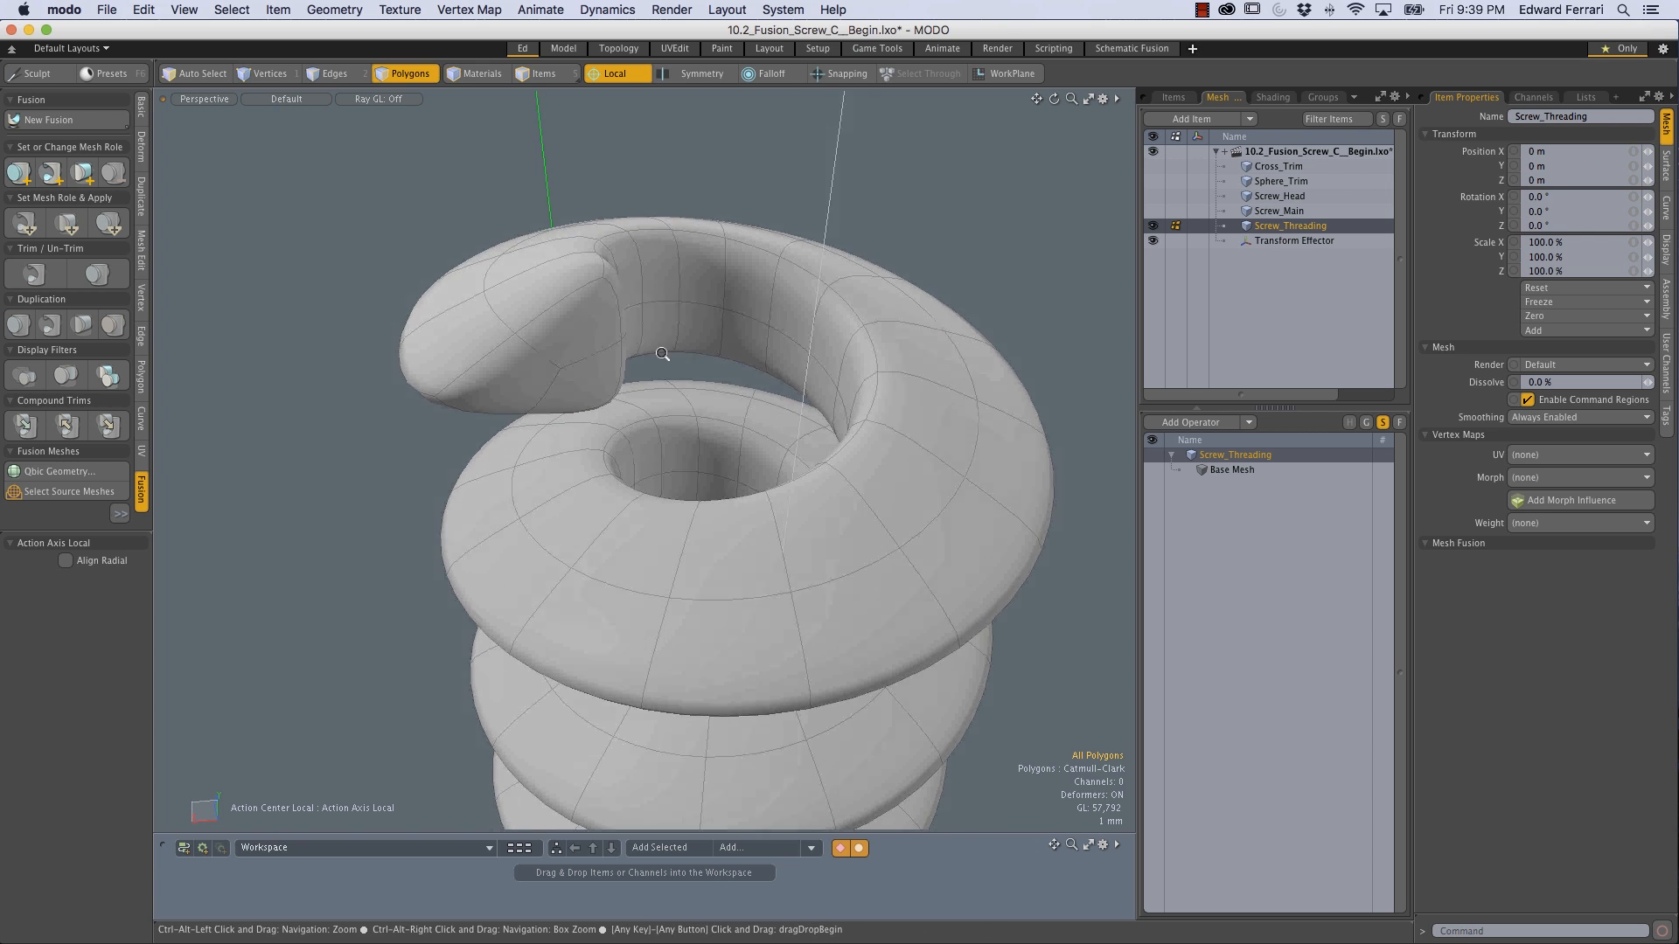
key("shift+Tab")
Step: Select the sharp edges running along the full helix of the threading and around the end caps at both ends
key("2")
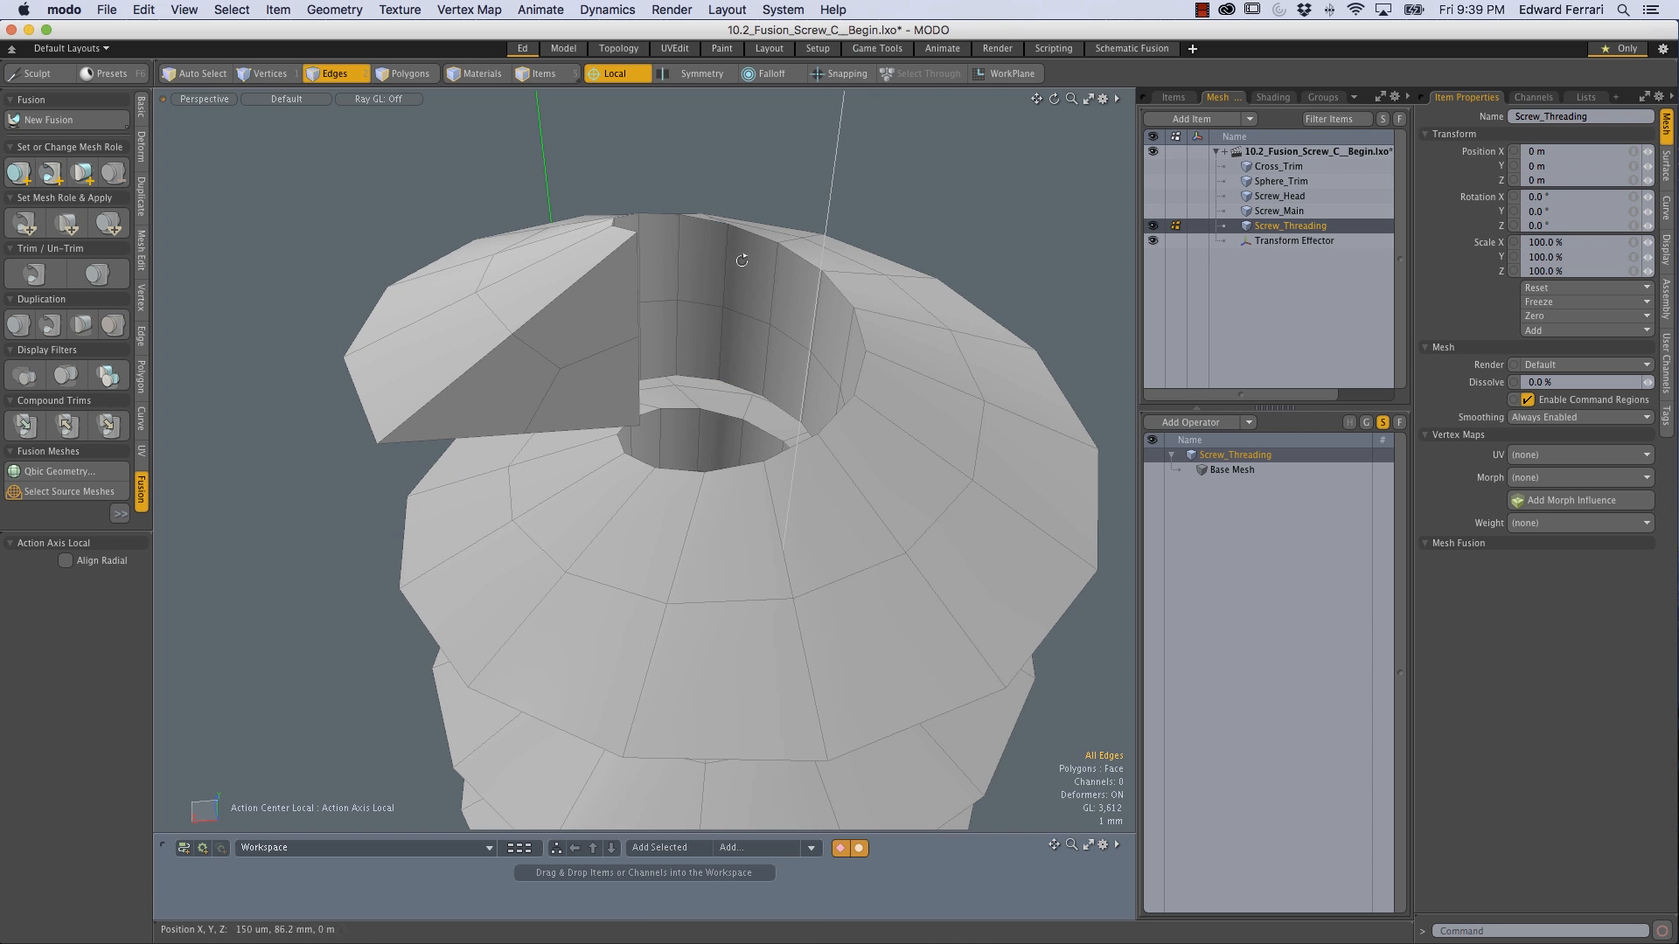
left_click_drag(691, 275, 729, 308, "alt")
double_click(733, 402, "shift")
left_click_drag(733, 401, 488, 388, "alt")
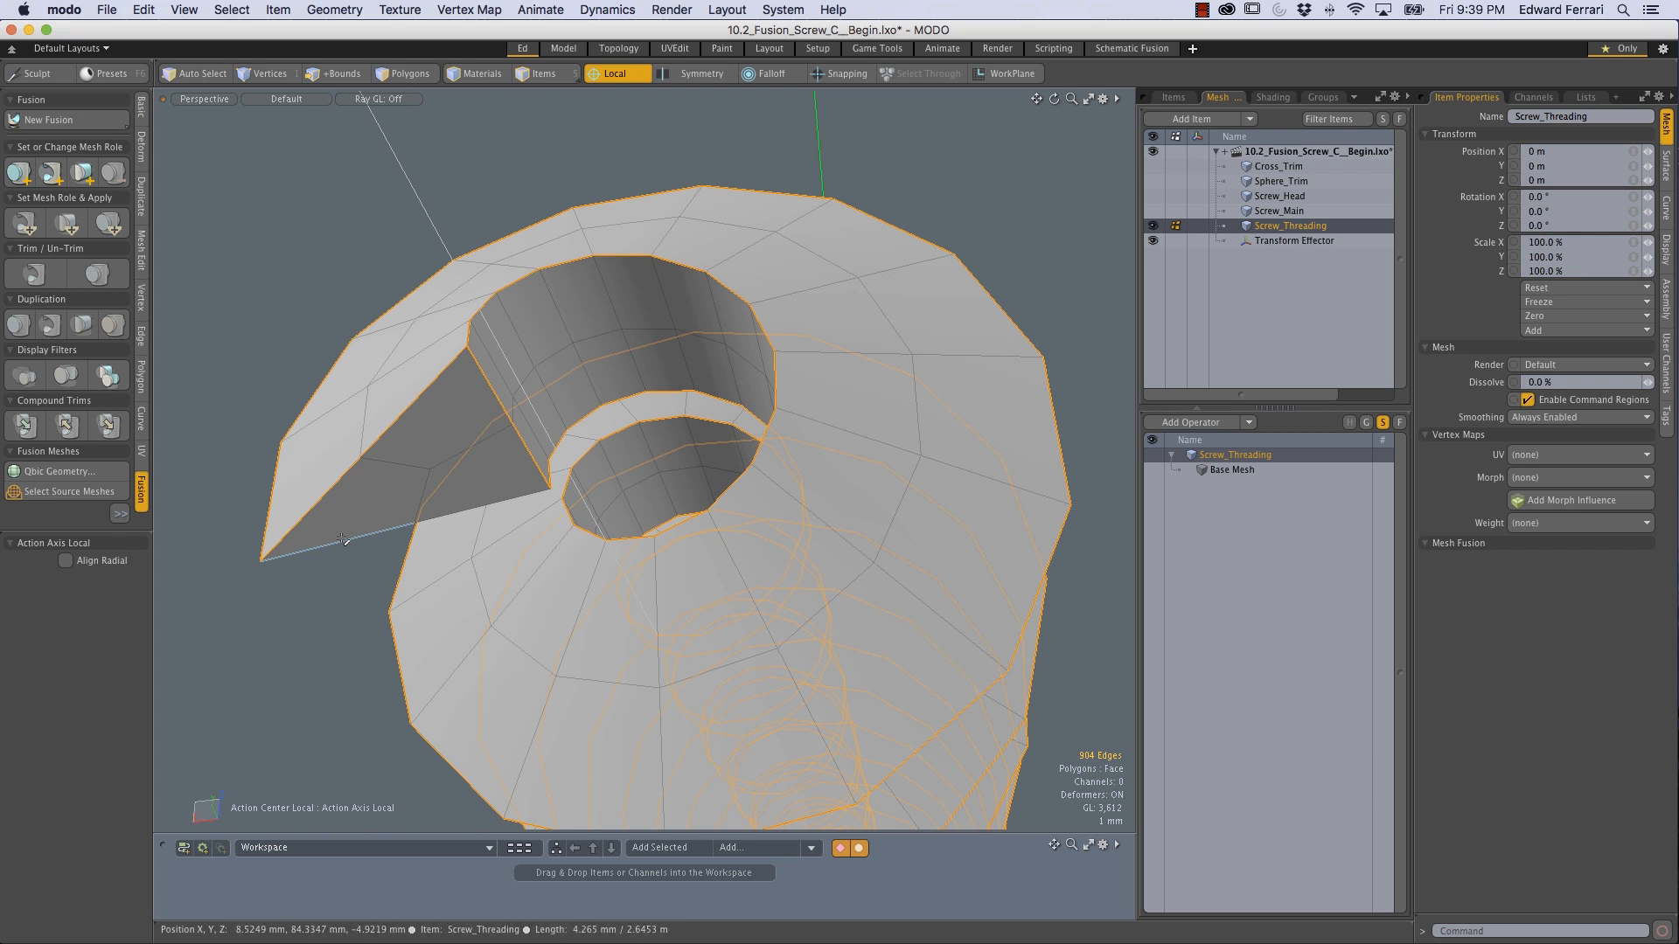
left_click_drag(351, 520, 581, 249, "alt")
left_click_drag(766, 581, 668, 533, "alt")
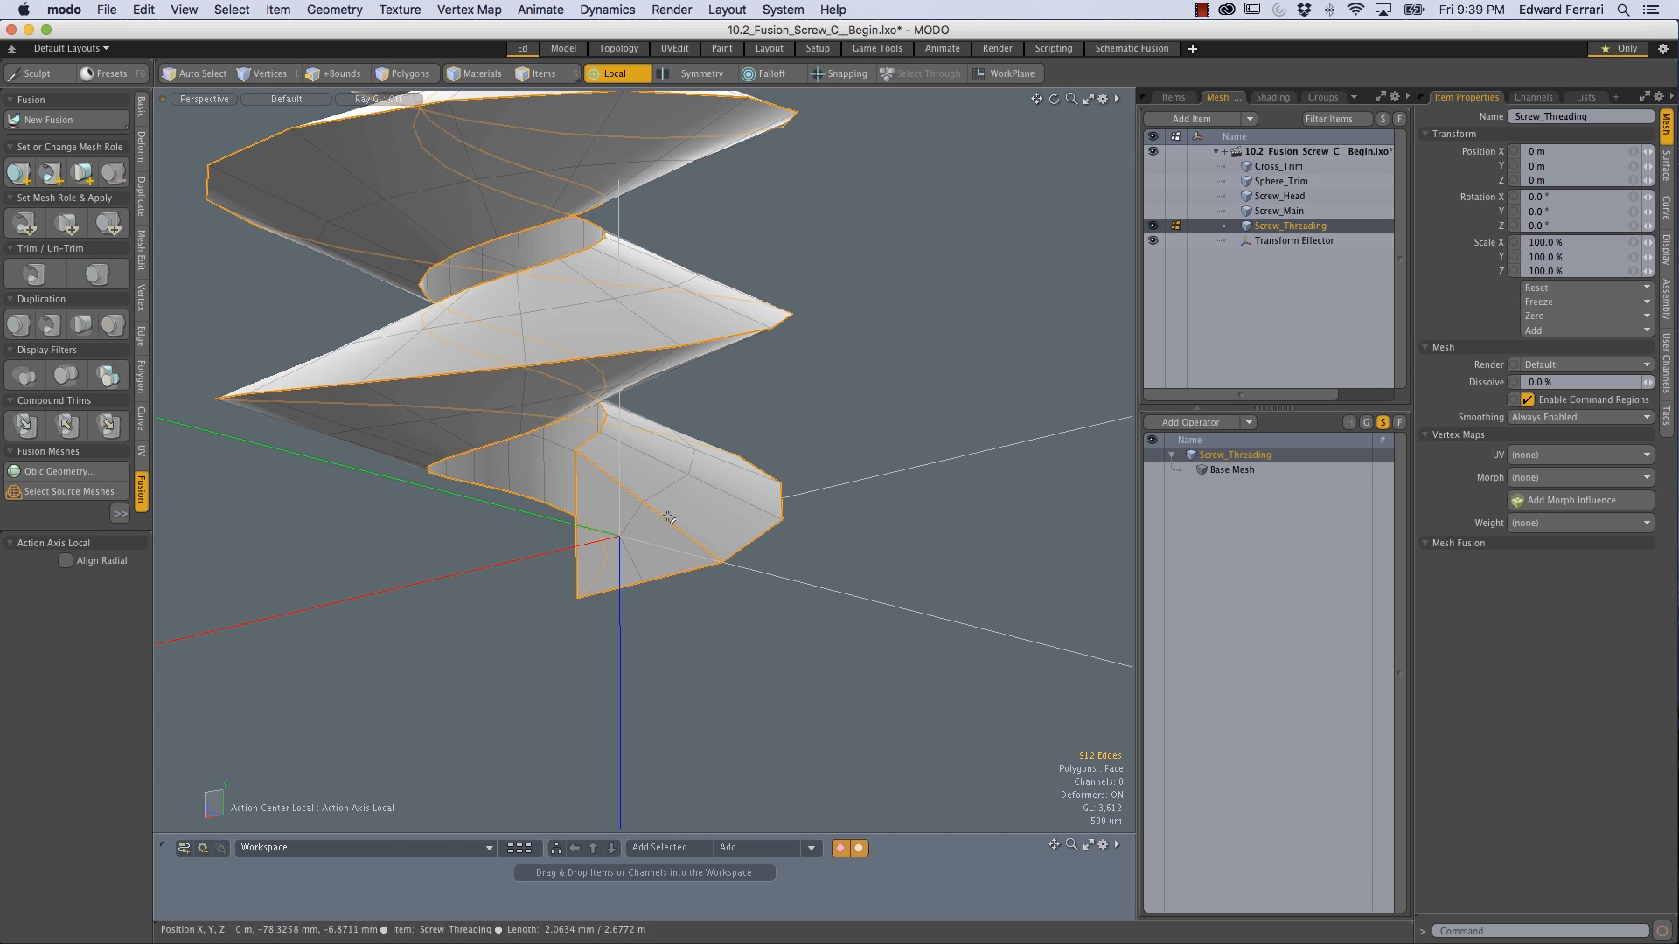
Step: Bevel the selected threading edges with a 500 um inset and Square edge shape, and clear the selection
key("b")
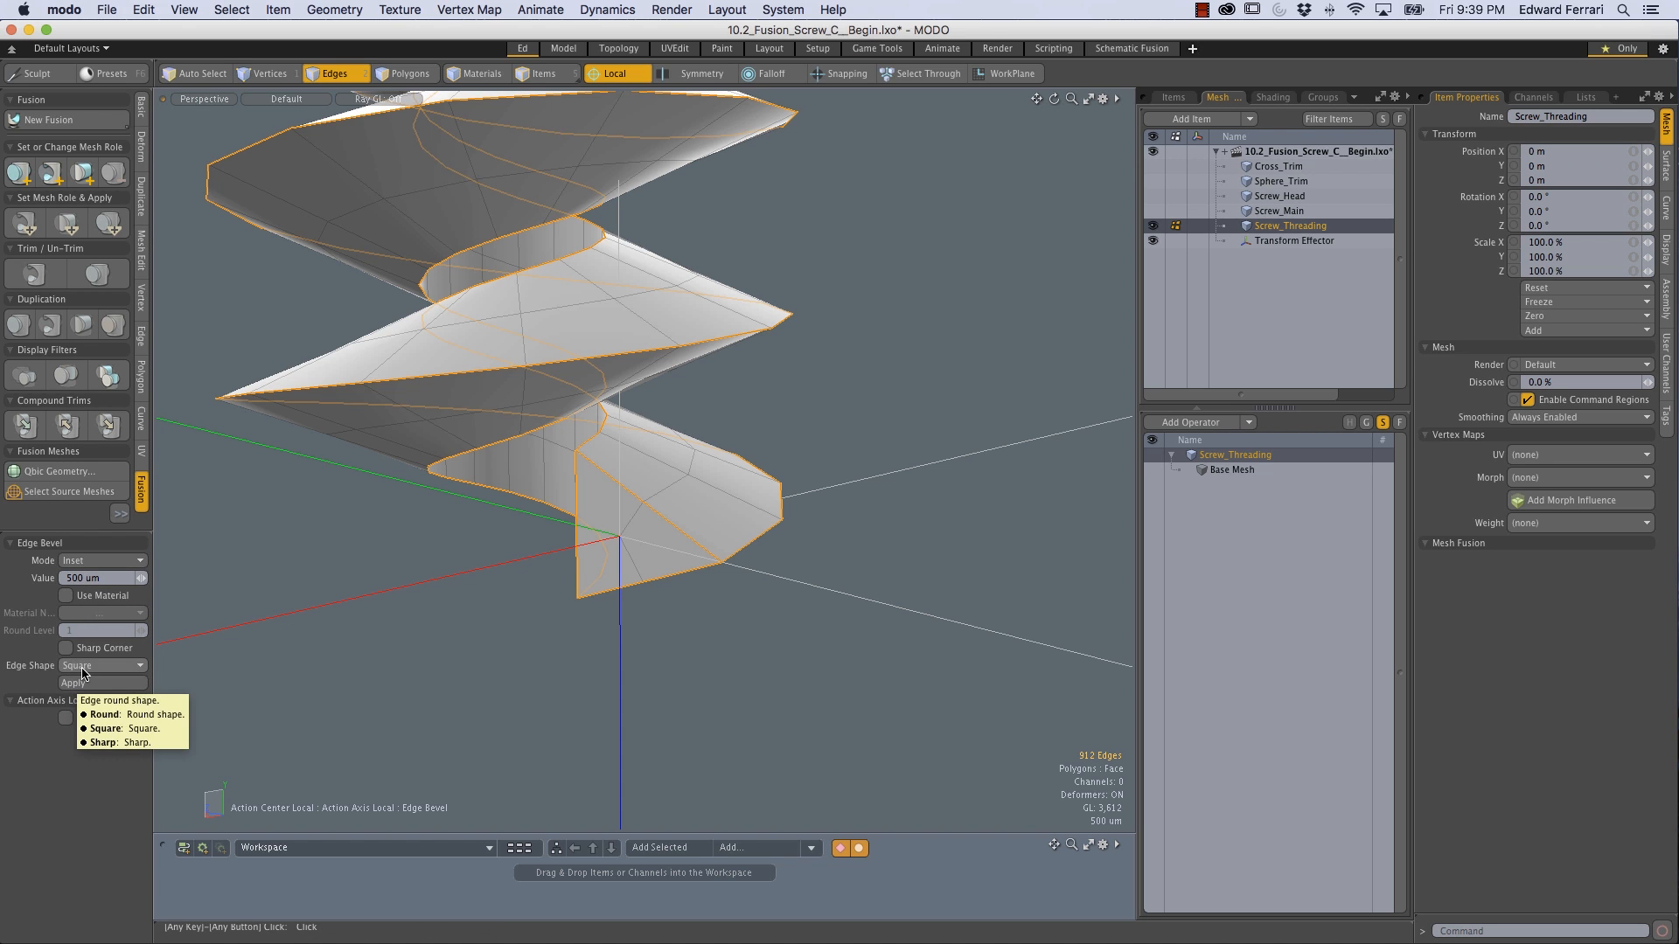
left_click(212, 683)
key("space")
left_click(918, 378)
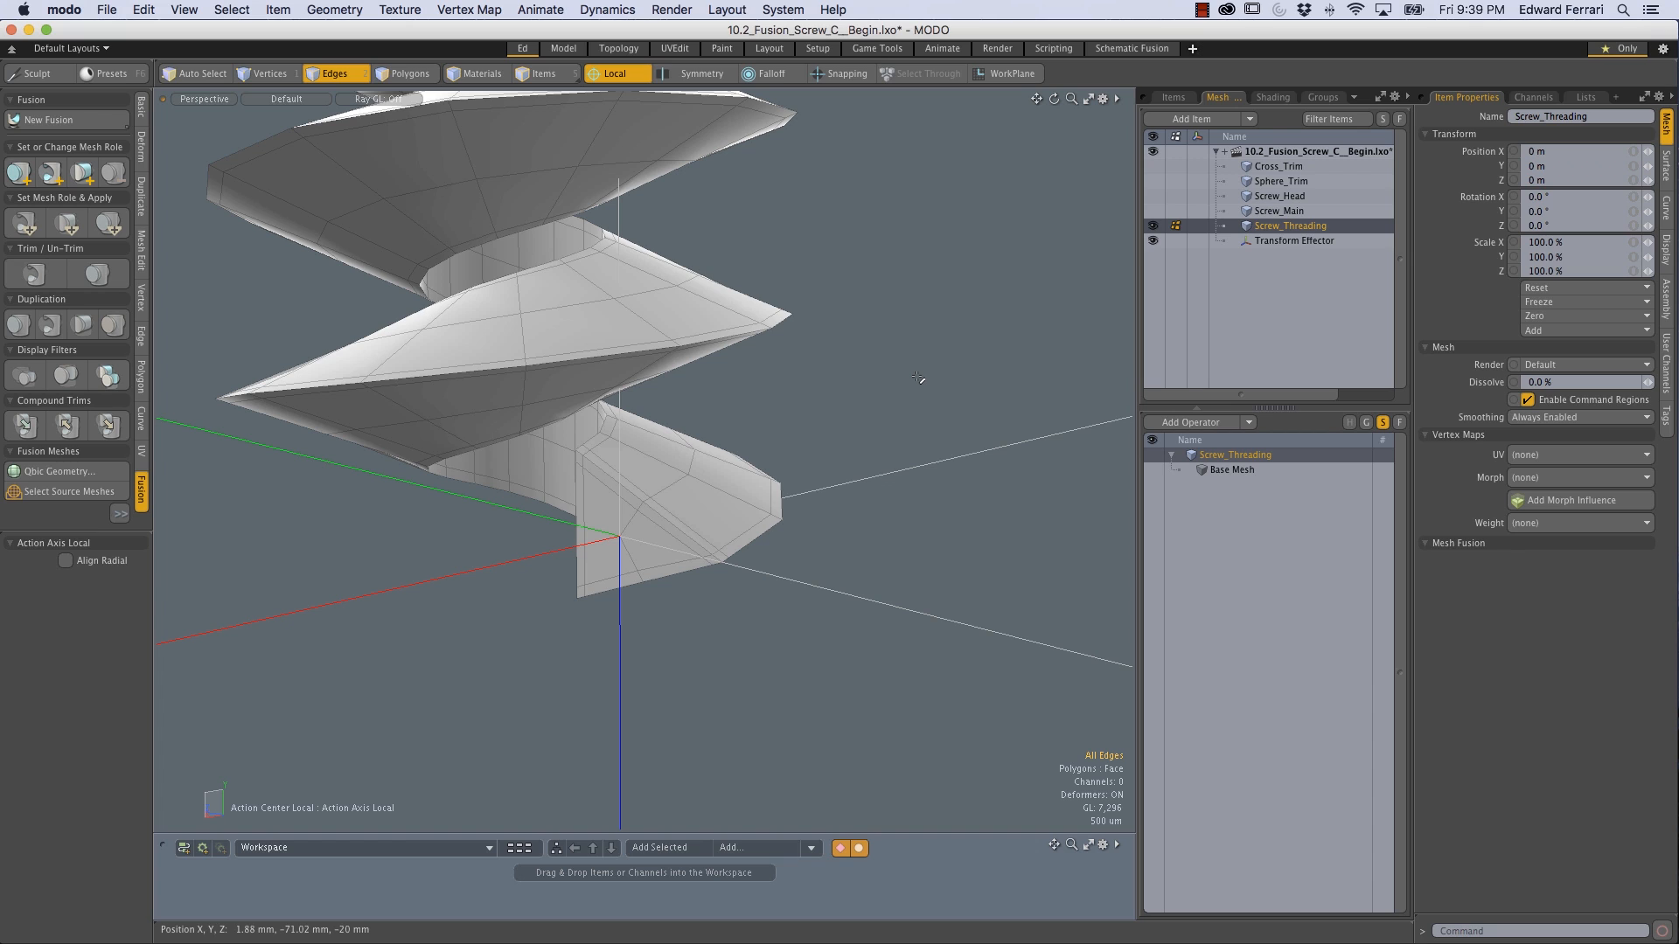
Step: Convert the bevelled threading to a Catmull-Clark subdivision surface and check its edges along the length
key("Tab")
left_click_drag(775, 375, 647, 421, "alt")
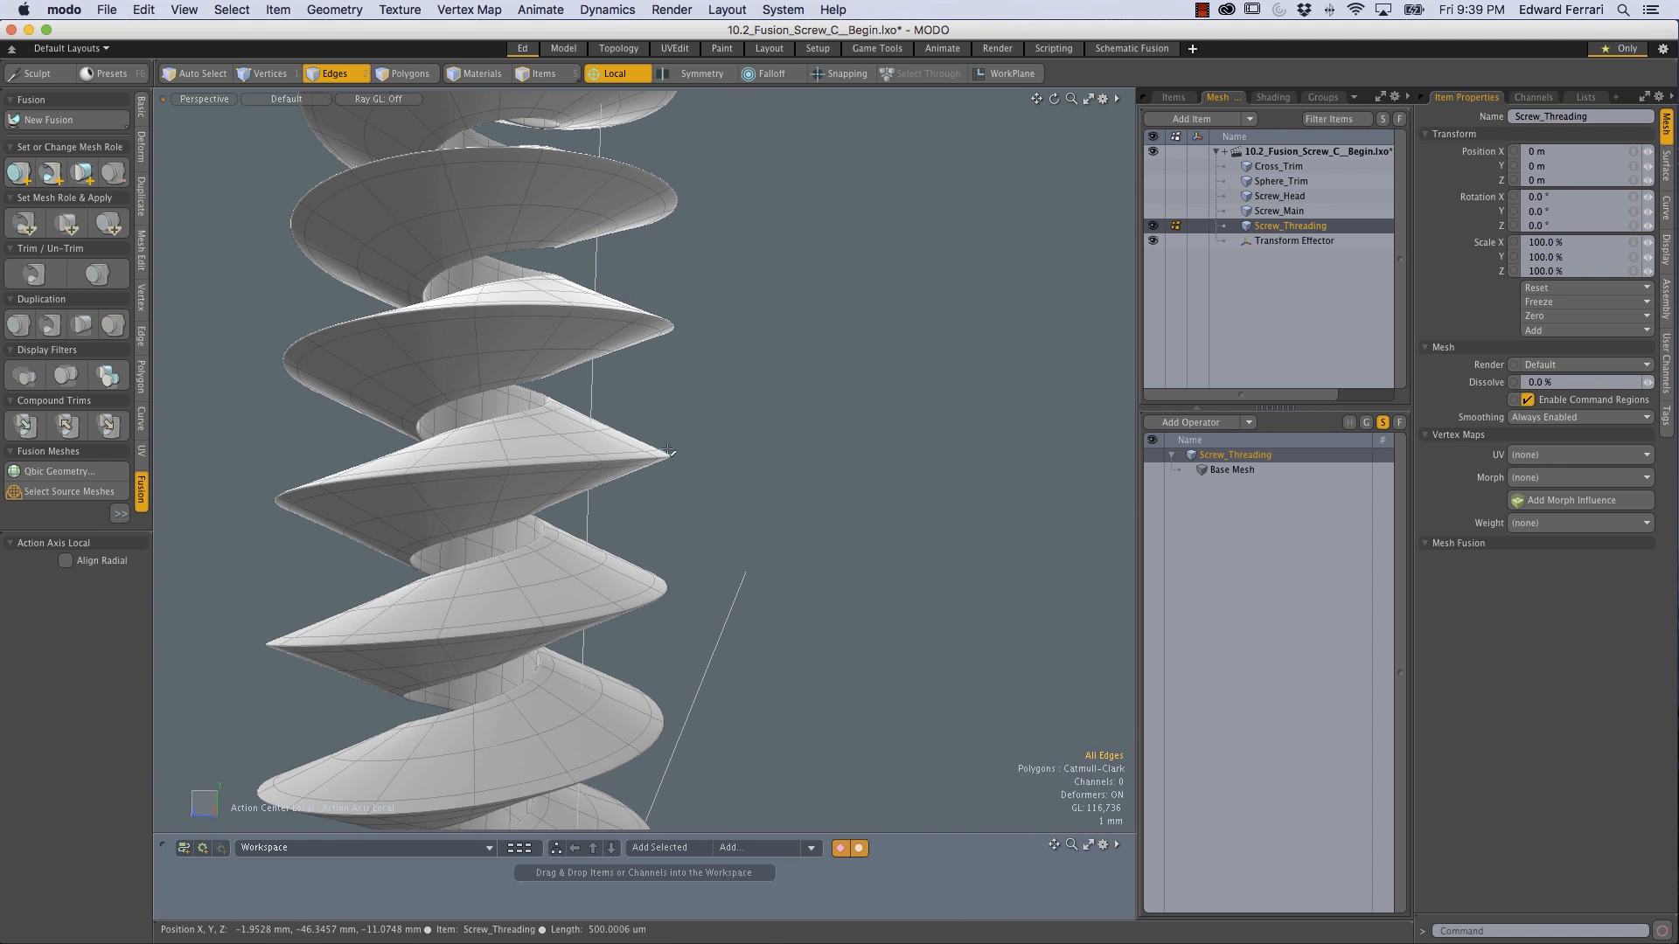
left_click_drag(536, 483, 612, 456, "ctrl+alt")
left_click_drag(613, 456, 681, 431, "alt")
left_click_drag(575, 422, 643, 546, "ctrl+alt")
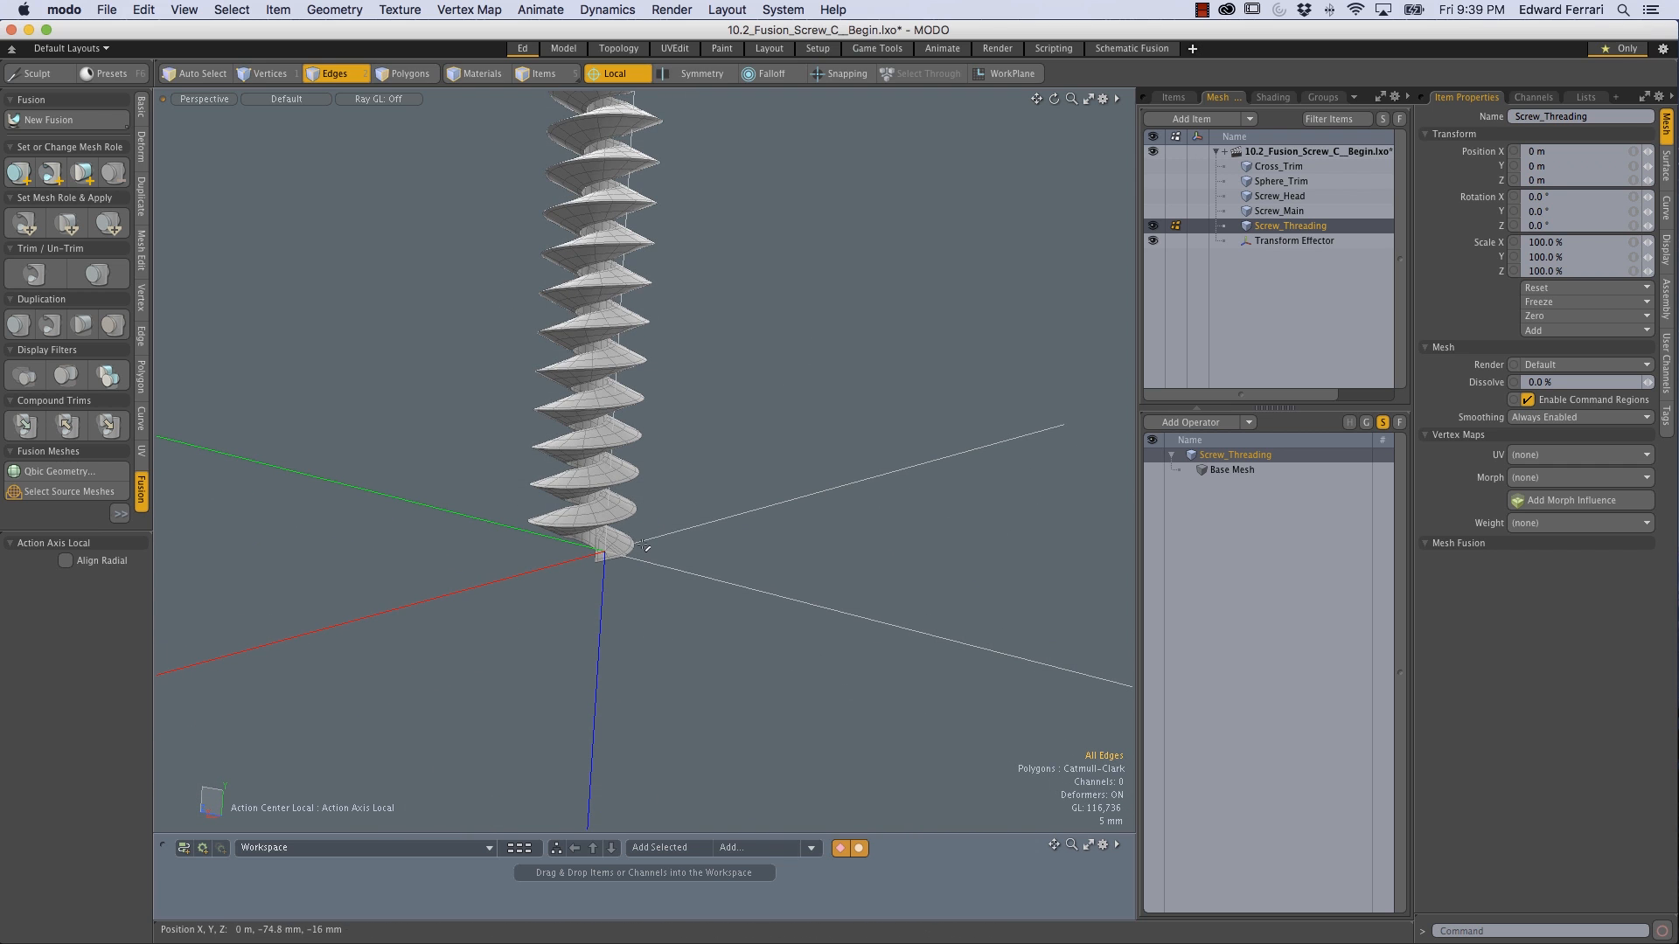
Step: Delete the leftover Transform Effector and make Screw_Main visible again
key("5")
left_click(698, 534)
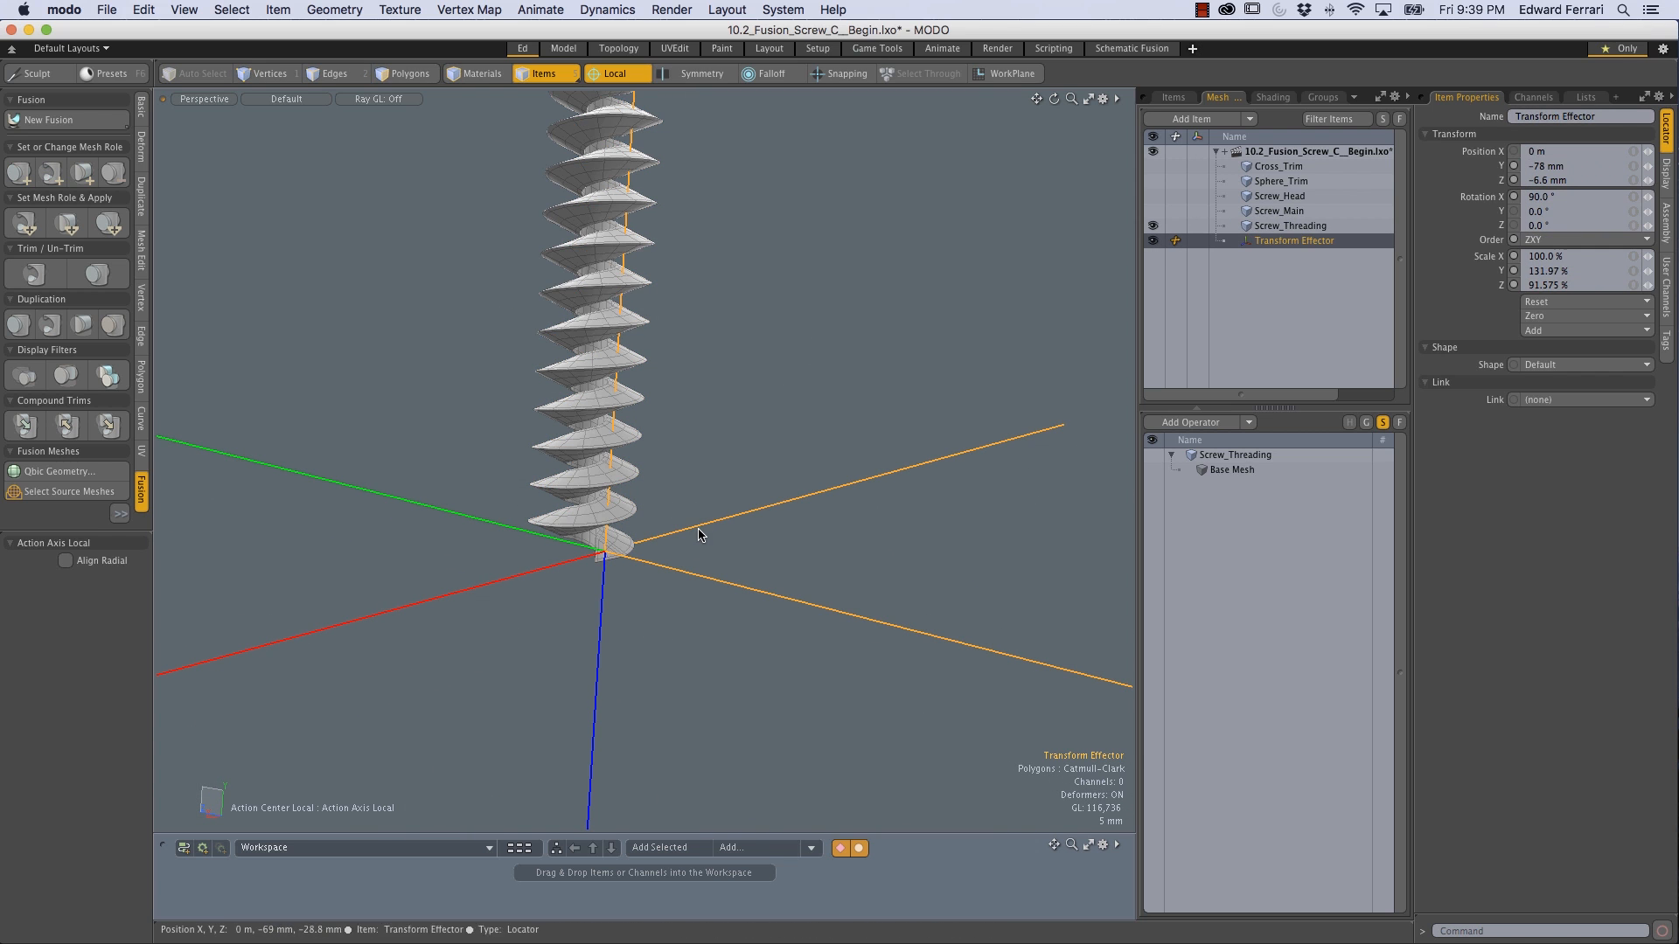
left_click(1385, 242)
left_click_drag(717, 330, 652, 393, "ctrl+alt")
left_click_drag(651, 394, 735, 437, "alt+shift")
left_click(1153, 211)
Step: Inspect the thread's upper end where it meets the flared screw body, and select the Screw_Threading mesh
left_click_drag(1005, 364, 835, 328, "ctrl+alt")
left_click_drag(835, 328, 783, 166, "alt+shift")
left_click_drag(778, 109, 669, 179, "alt+shift")
left_click(579, 371)
left_click(656, 367, "shift")
left_click(569, 334)
mouse_move(576, 357)
left_mouse_down("ctrl+alt")
mouse_move(707, 415)
mouse_move(584, 387)
left_mouse_up("ctrl+alt")
key("3")
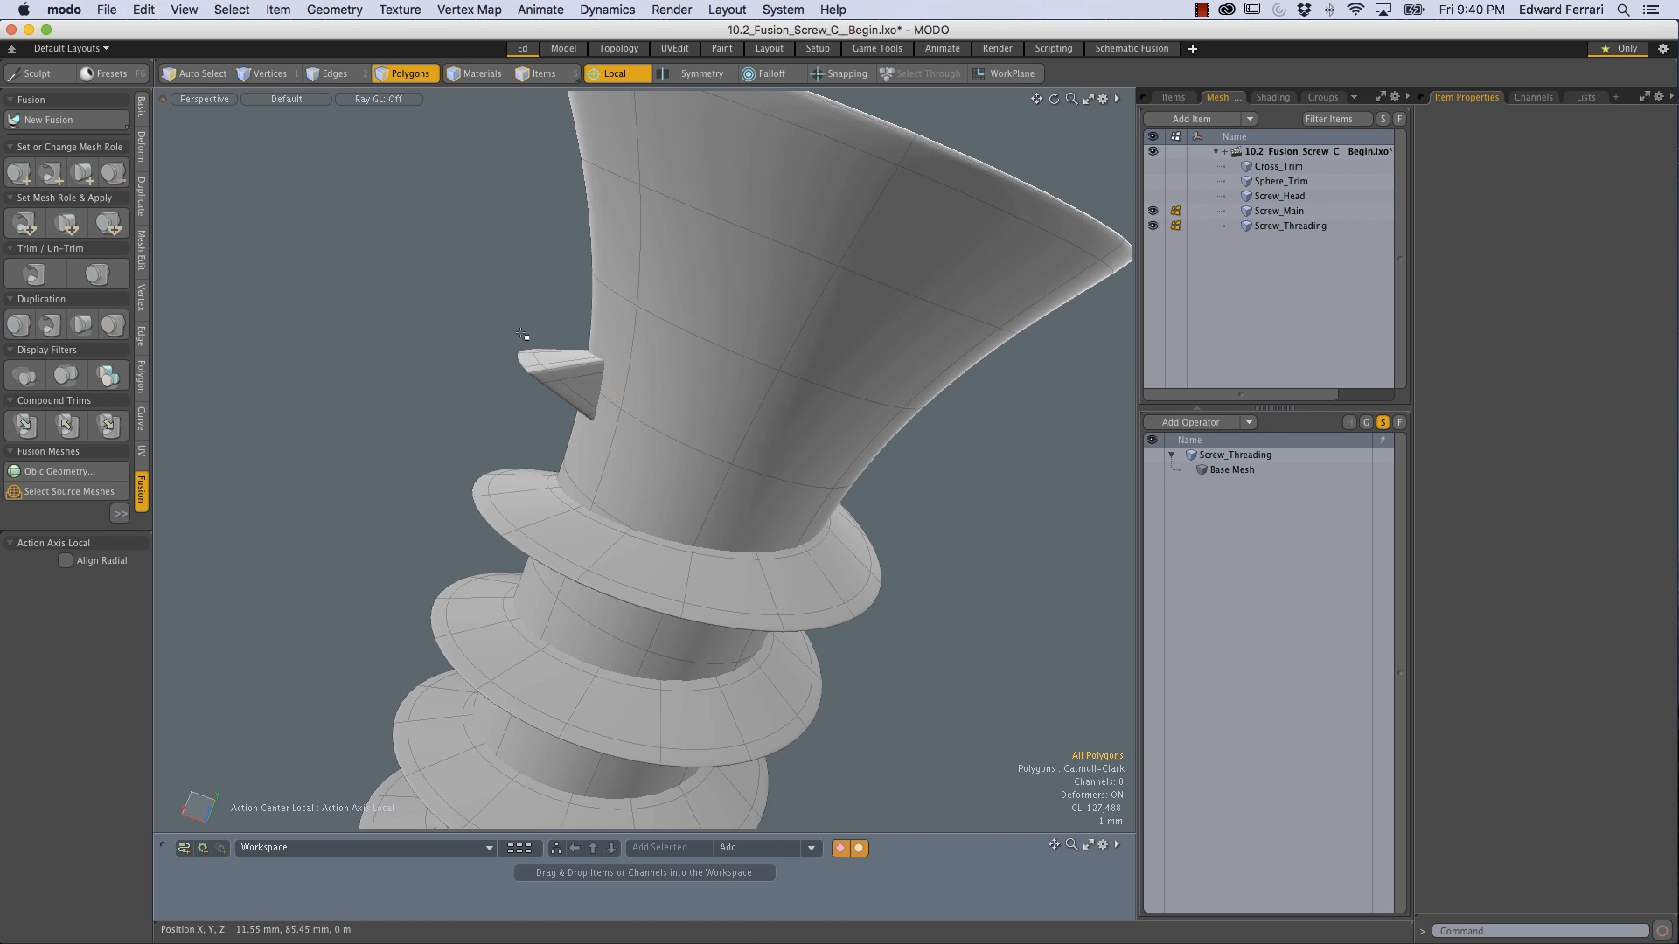
key("5")
left_click(556, 375)
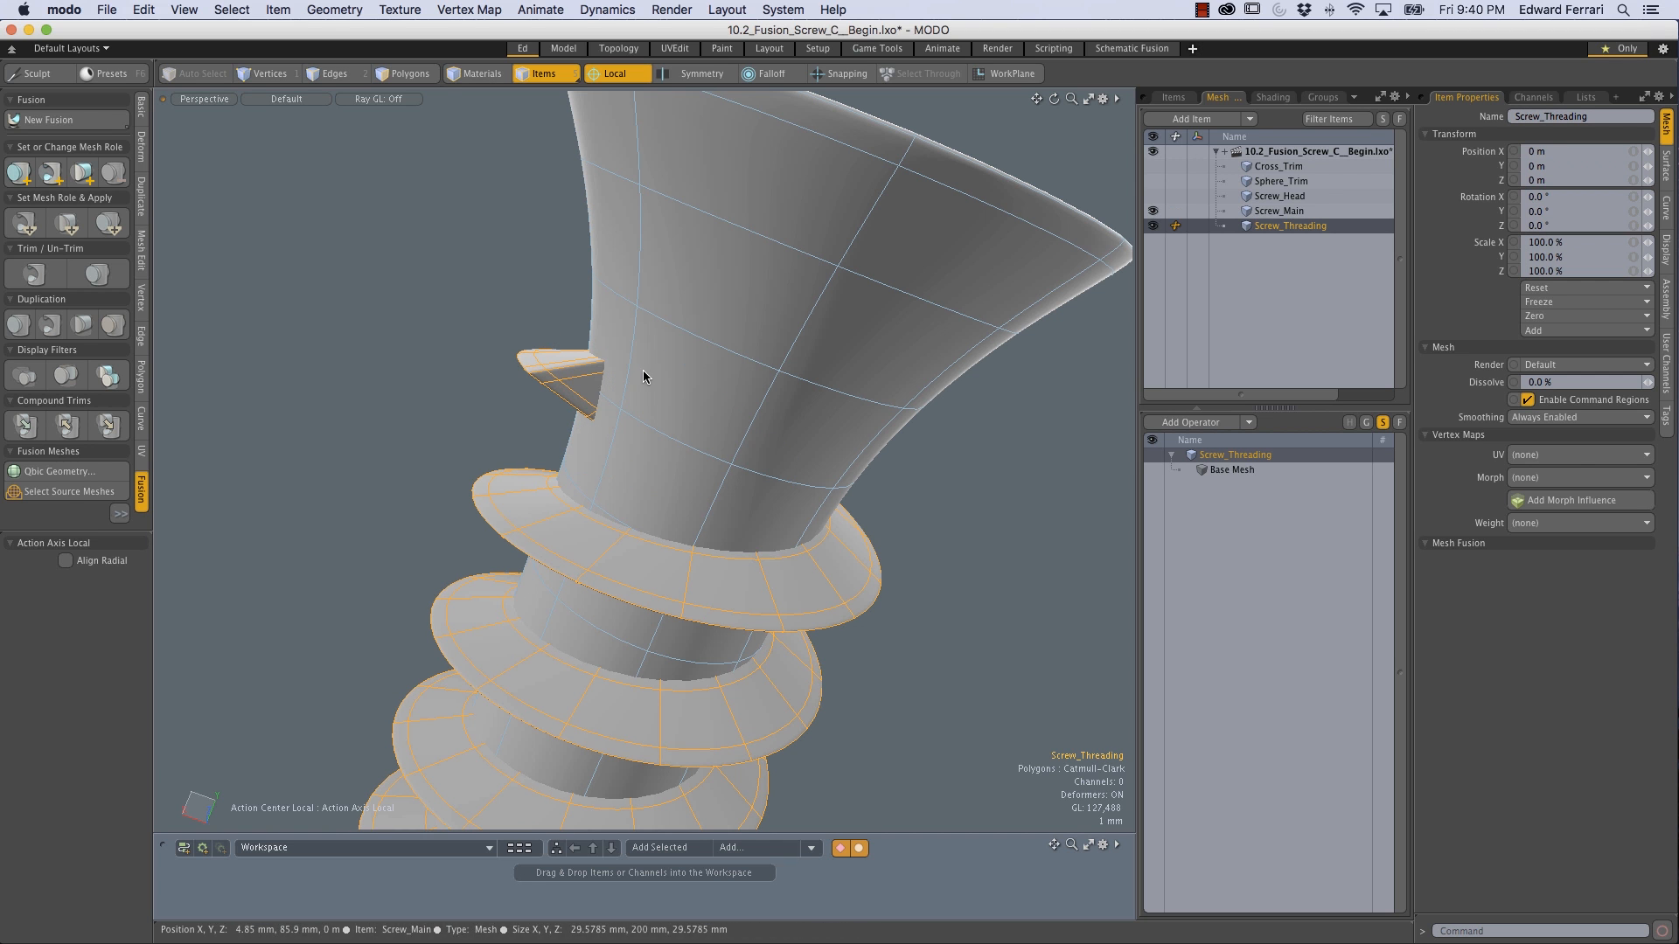
Step: Try the Transform tool on the polygons capping the thread's upper end
left_click_drag(731, 344, 692, 446, "alt")
key("3")
left_click(617, 431)
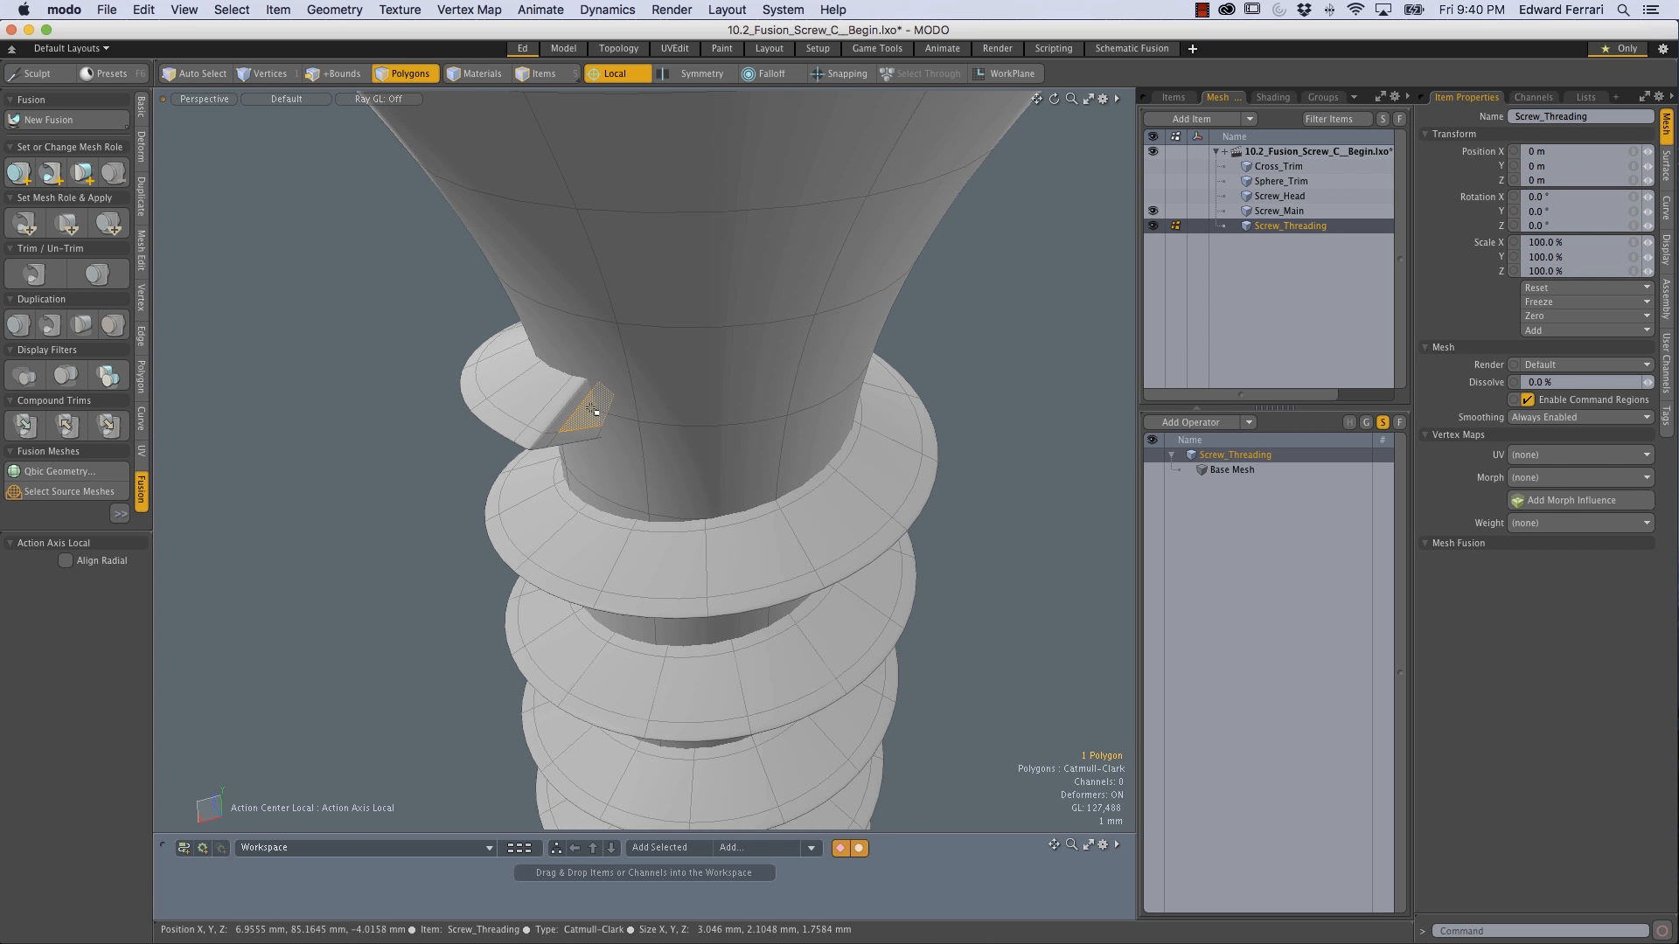
key("w")
left_click_drag(598, 320, 625, 514, "alt")
left_click_drag(616, 404, 561, 388, "alt")
scroll(875, 464, "down", 5)
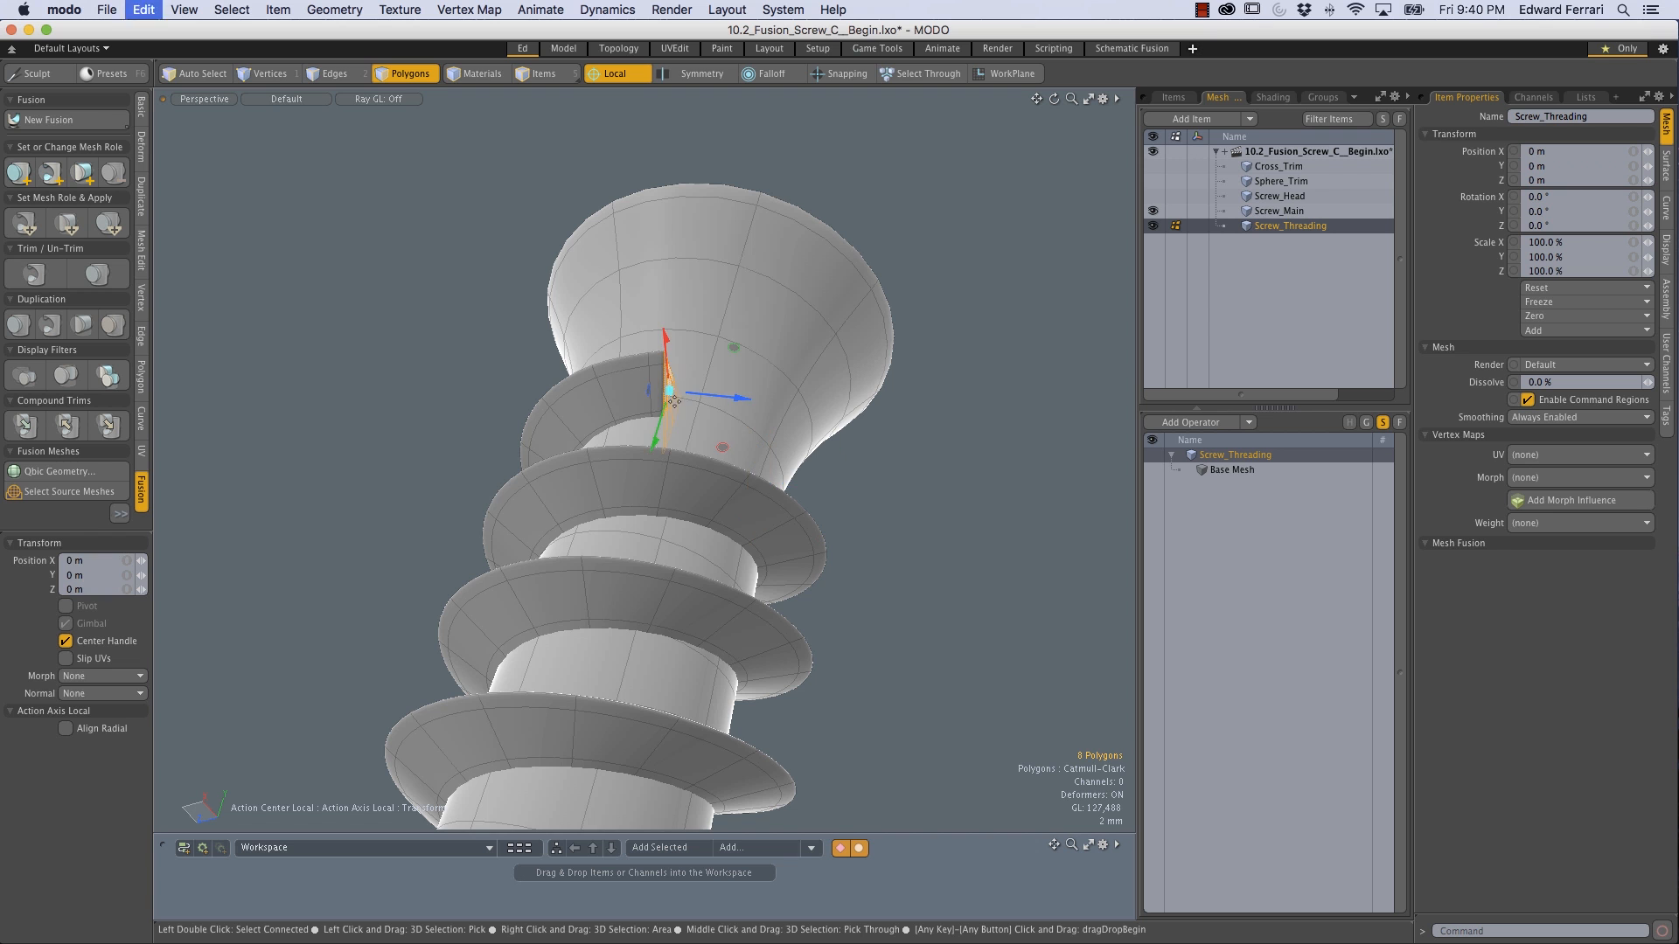
left_click_drag(672, 402, 743, 262, "alt")
key("q")
Step: Clear the selection and examine the whole screw with its threading from several angles
left_click(510, 438)
left_click_drag(691, 455, 717, 551, "alt")
left_click_drag(717, 551, 655, 542, "ctrl+alt")
left_click(564, 573)
left_click(832, 442)
left_click_drag(832, 442, 743, 437, "ctrl+alt")
left_click_drag(853, 271, 765, 461, "alt+shift")
left_click_drag(766, 461, 730, 472, "ctrl+alt")
left_click_drag(730, 472, 791, 577, "alt")
left_click_drag(791, 577, 844, 516, "alt")
left_click_drag(844, 516, 778, 503, "ctrl+alt")
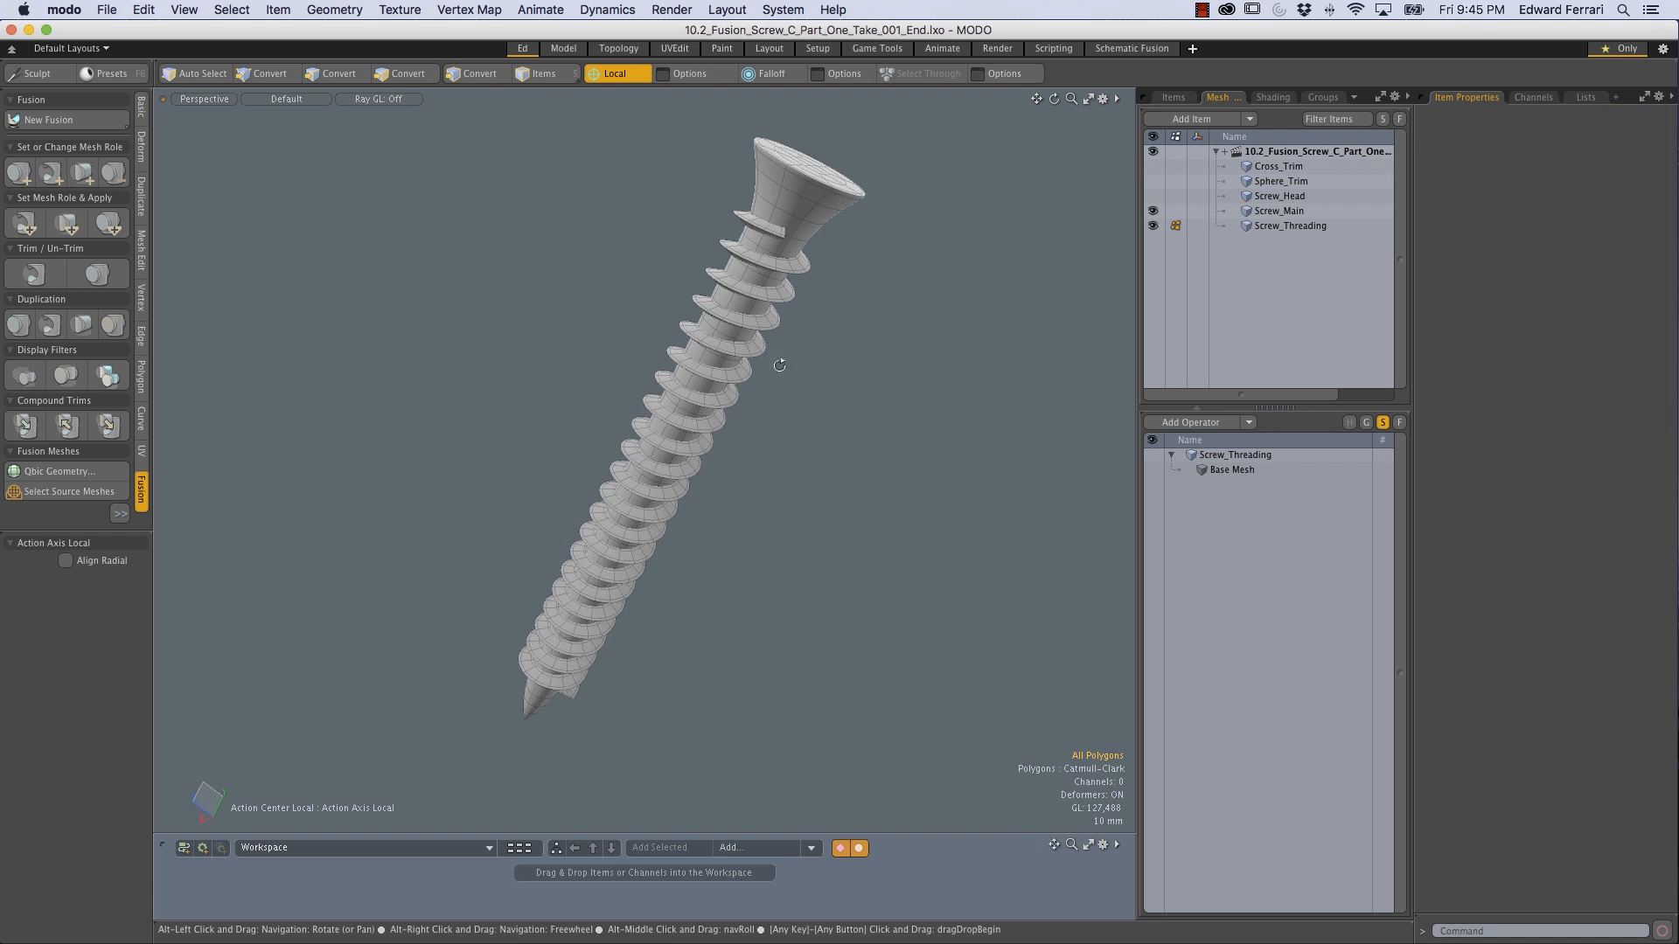
left_click_drag(787, 297, 519, 329, "ctrl+alt")
left_click_drag(606, 503, 825, 405, "alt")
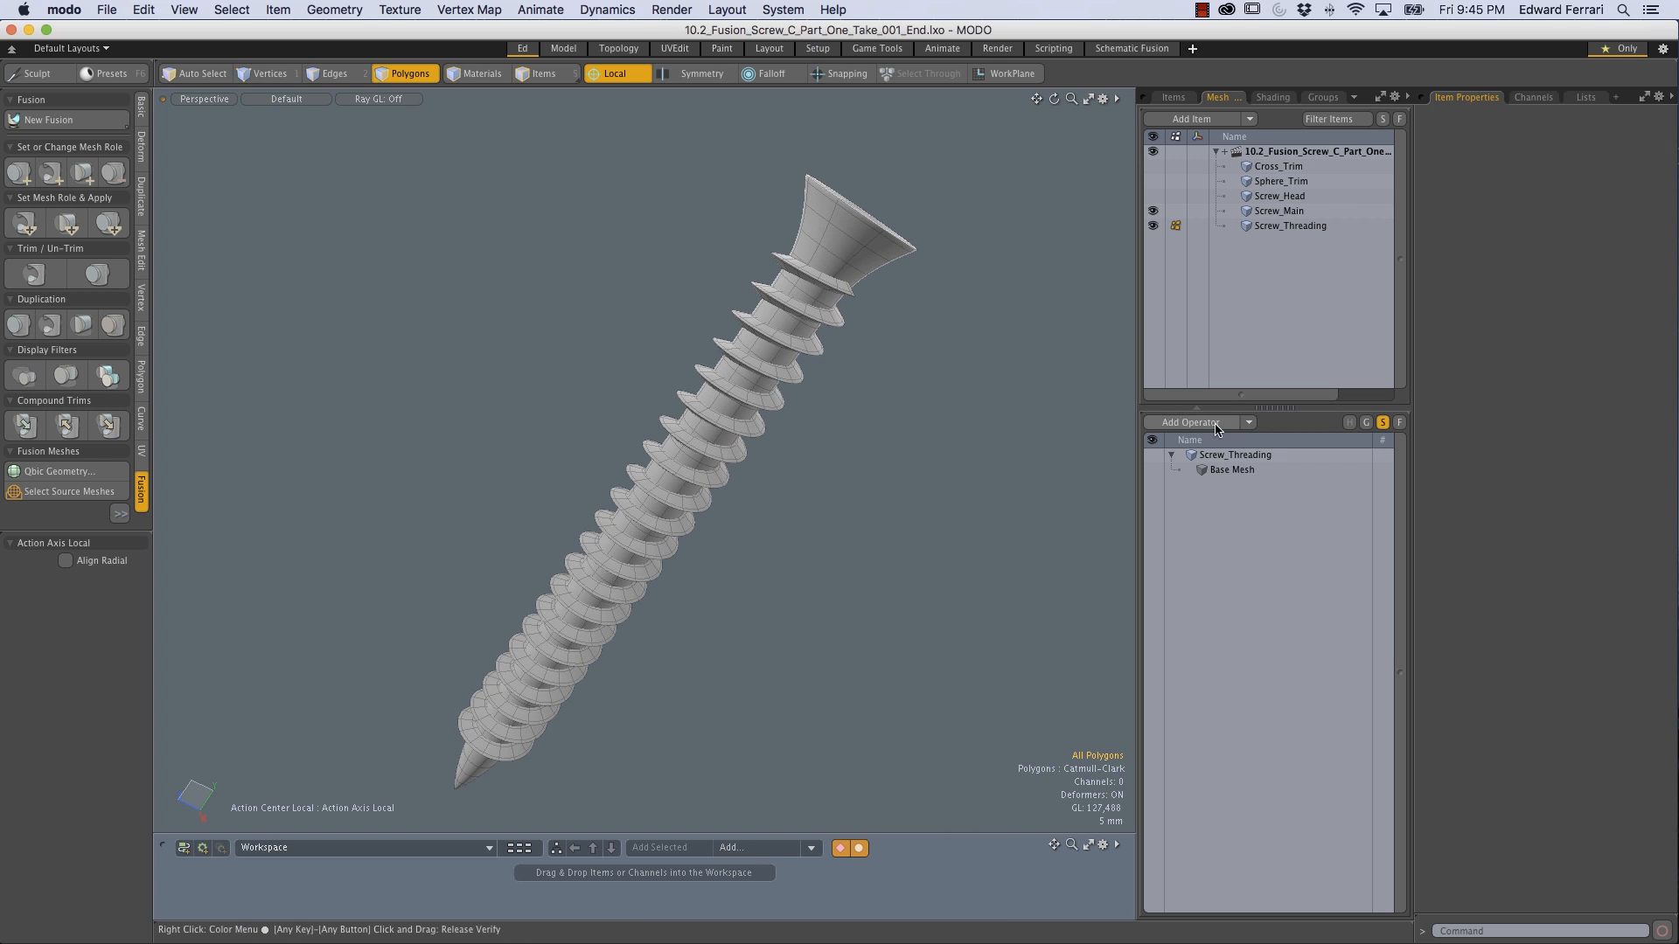
Step: Add a Transform Effector to Screw_Threading as a mesh operation
left_click(1268, 226)
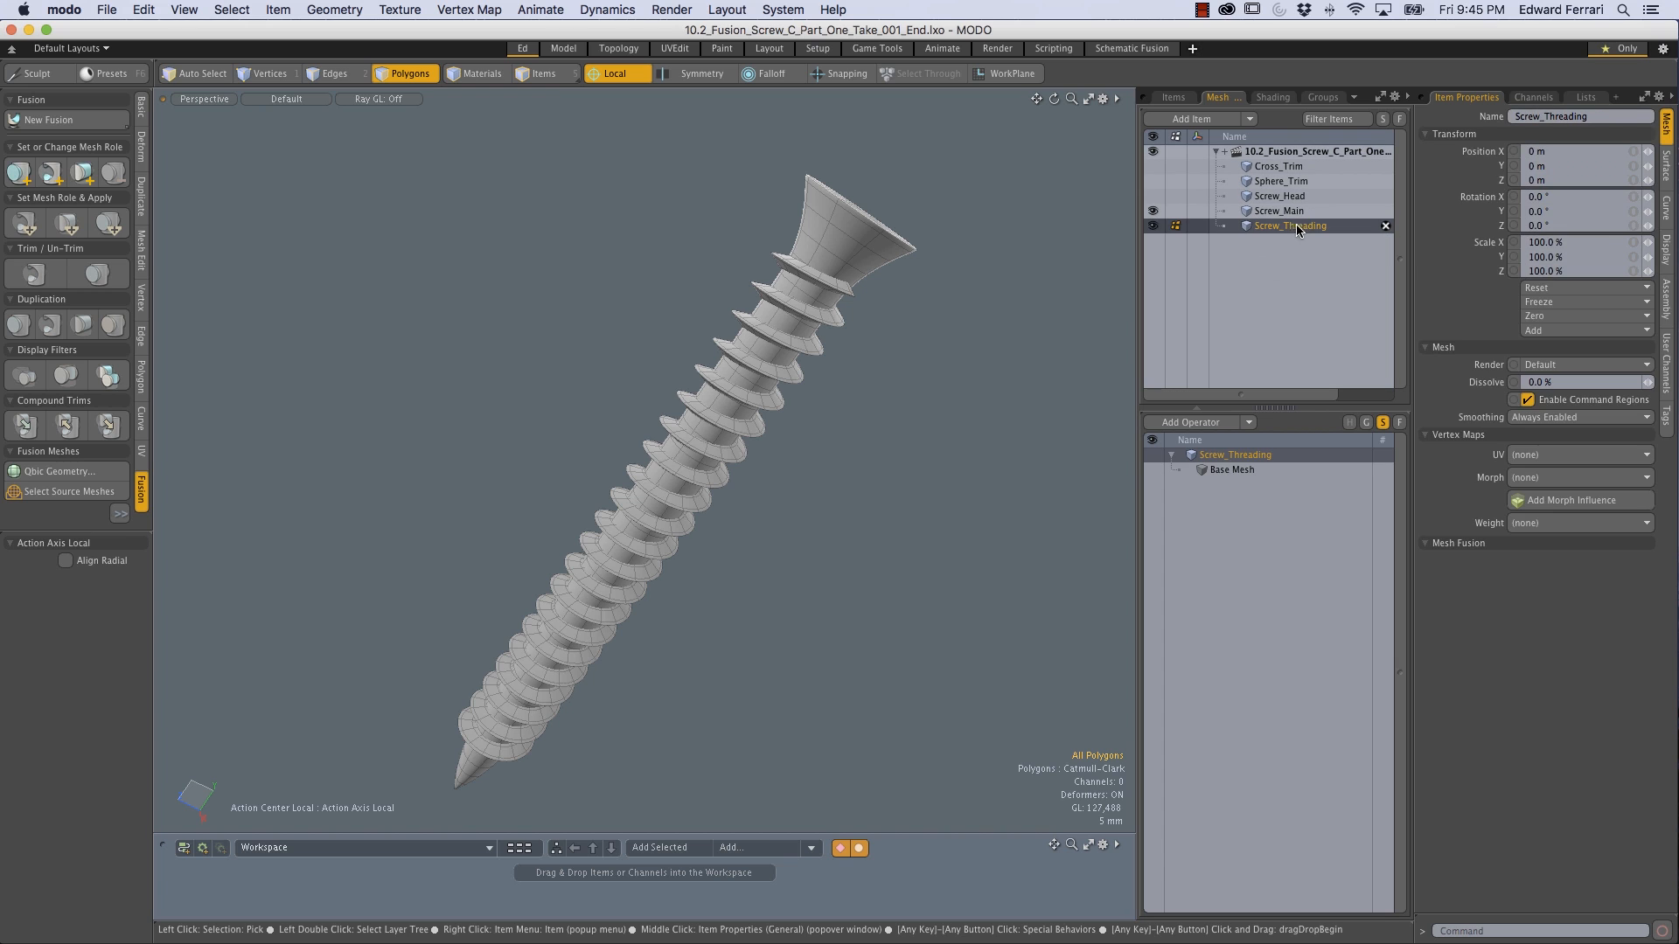
left_click(1195, 423)
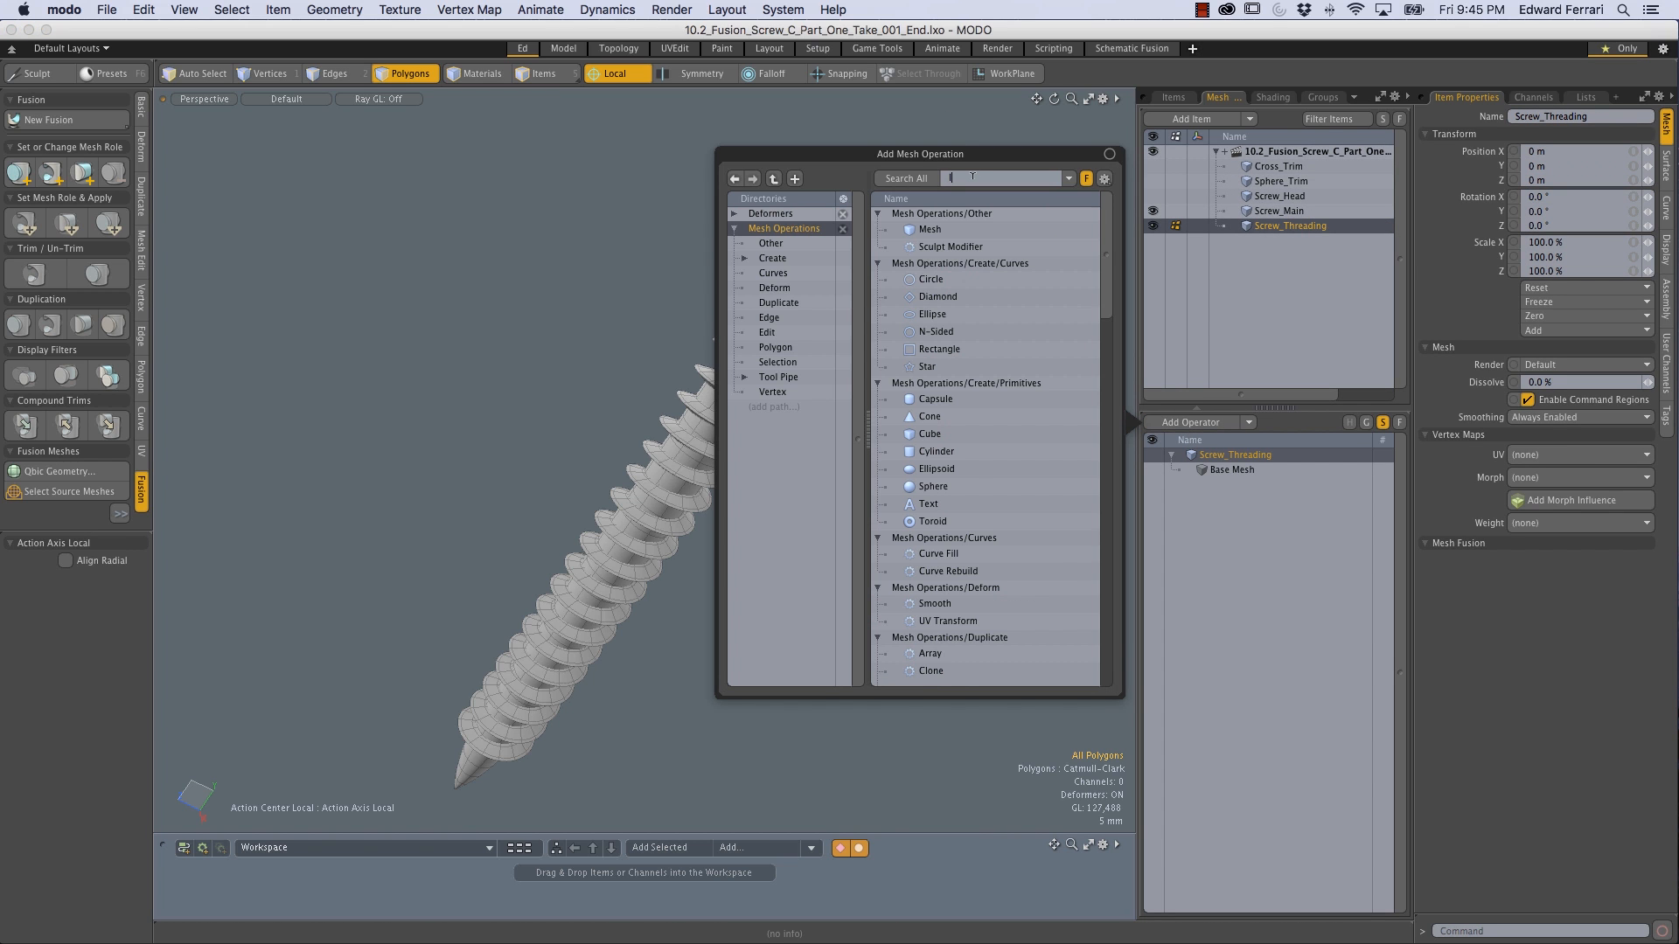
type("loc")
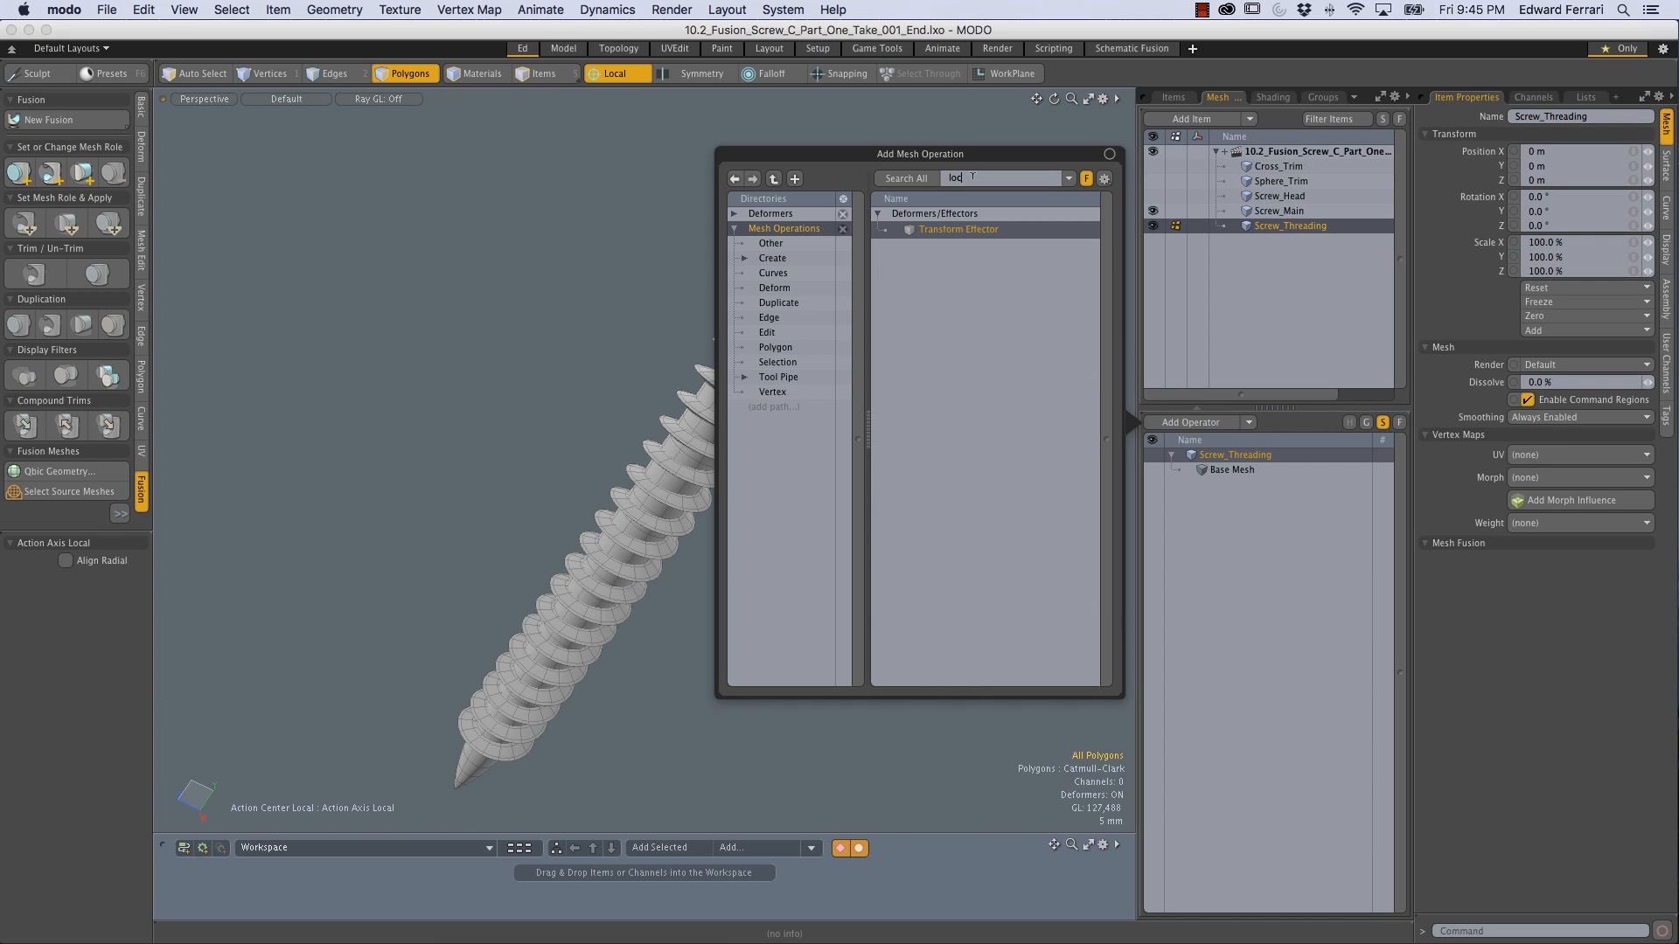
double_click(953, 231)
Step: Try scaling the Transform Effector to 59.5% in X and Z, and undo the scaling
left_click_drag(891, 438, 874, 551, "alt")
key("r")
left_click_drag(623, 552, 587, 466)
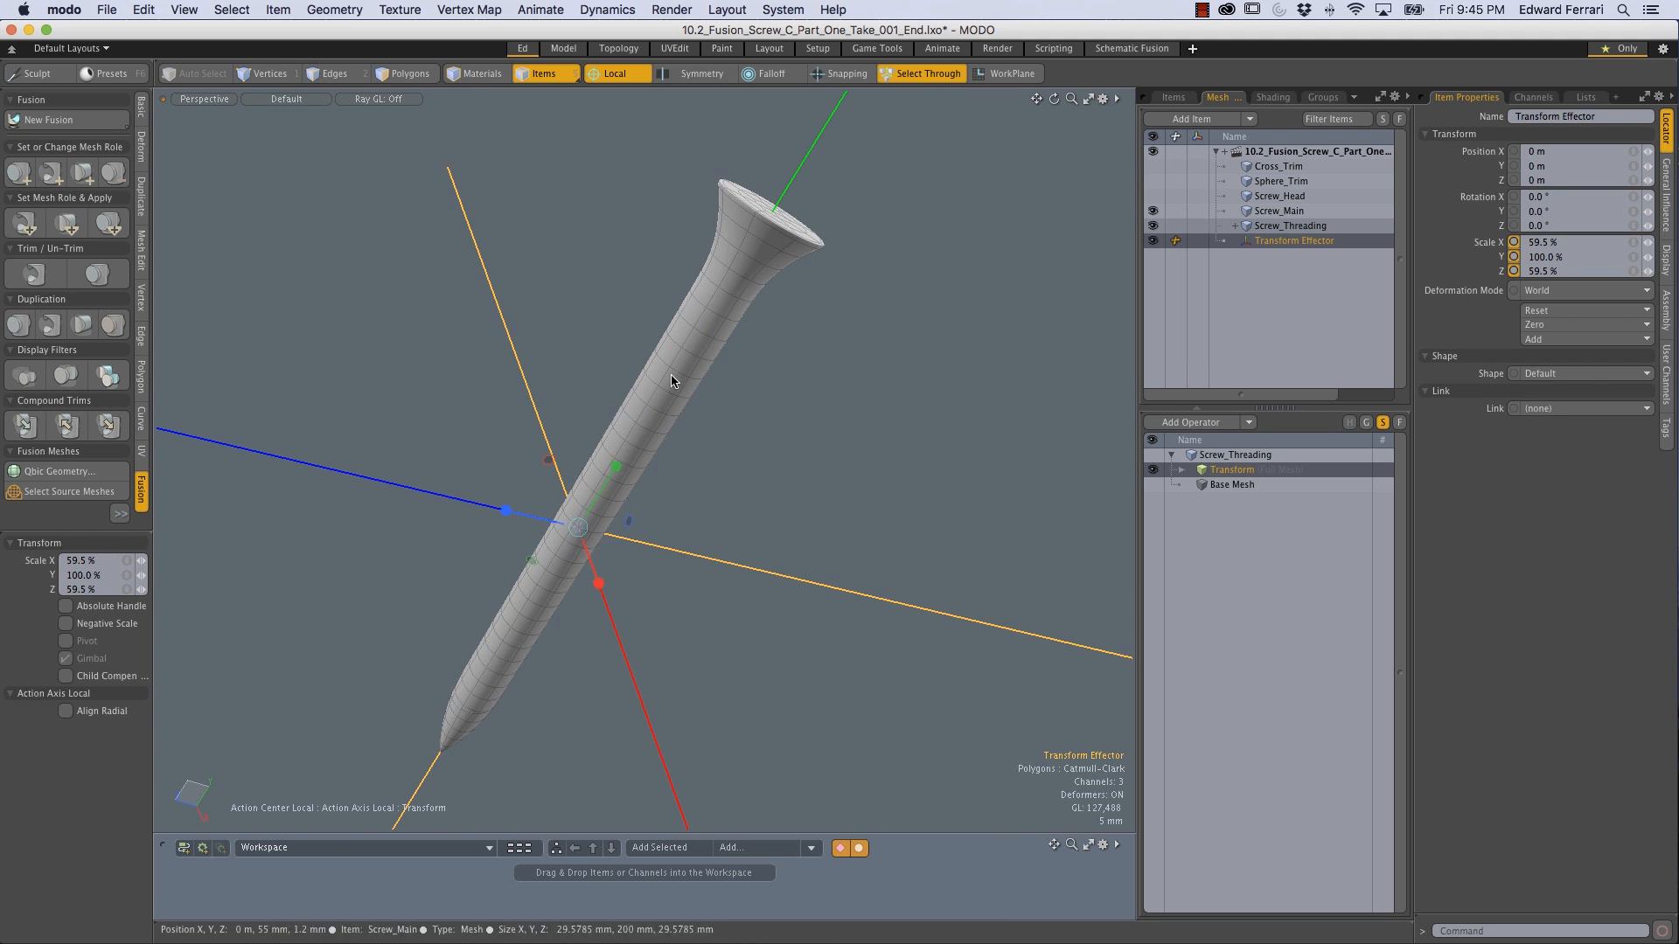
key("super+z")
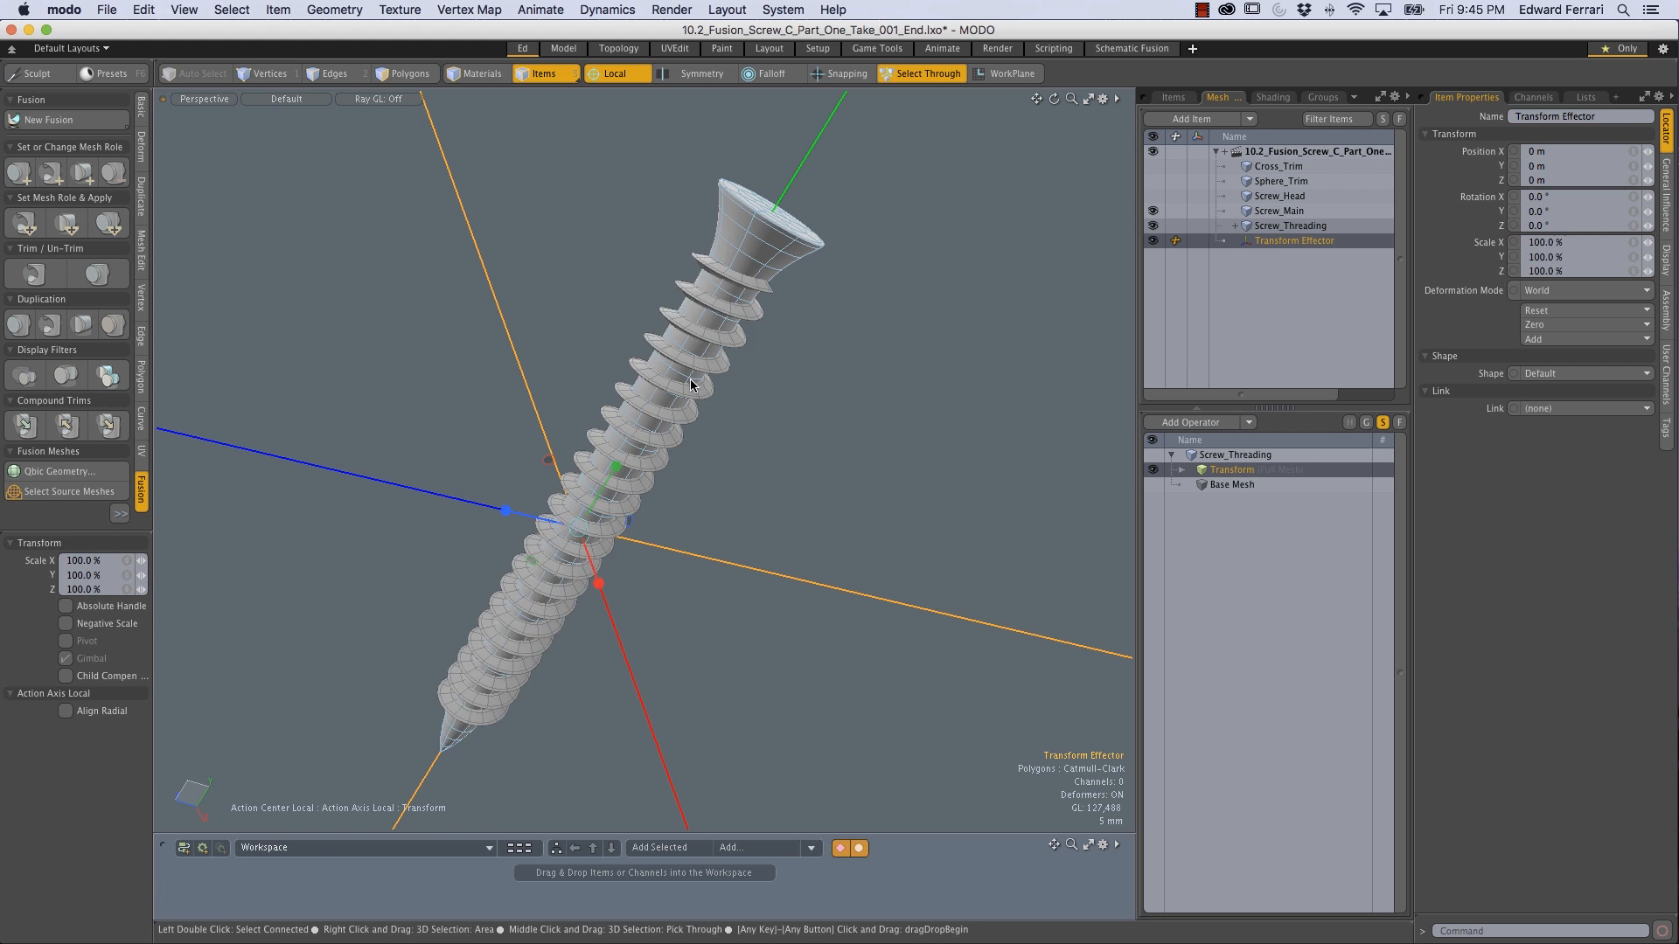
Step: Add a Radial Falloff to the Transform deformer on Screw_Threading
left_click_drag(753, 536, 636, 502, "alt")
left_click_drag(637, 502, 742, 474, "alt+shift")
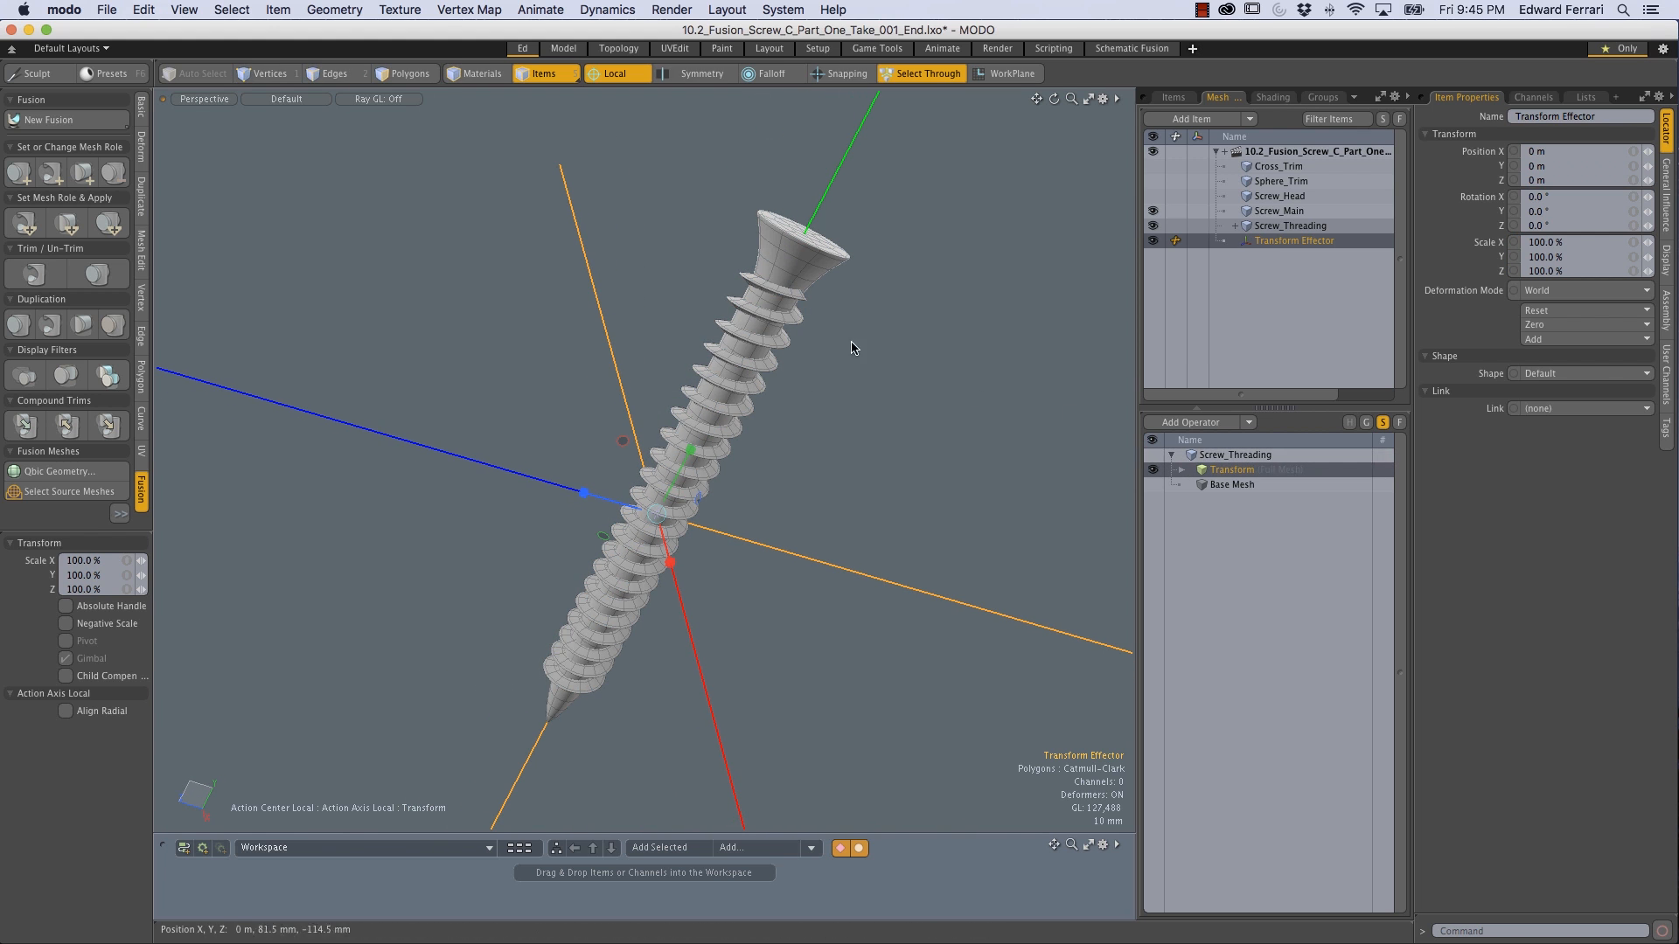
left_click(1182, 472)
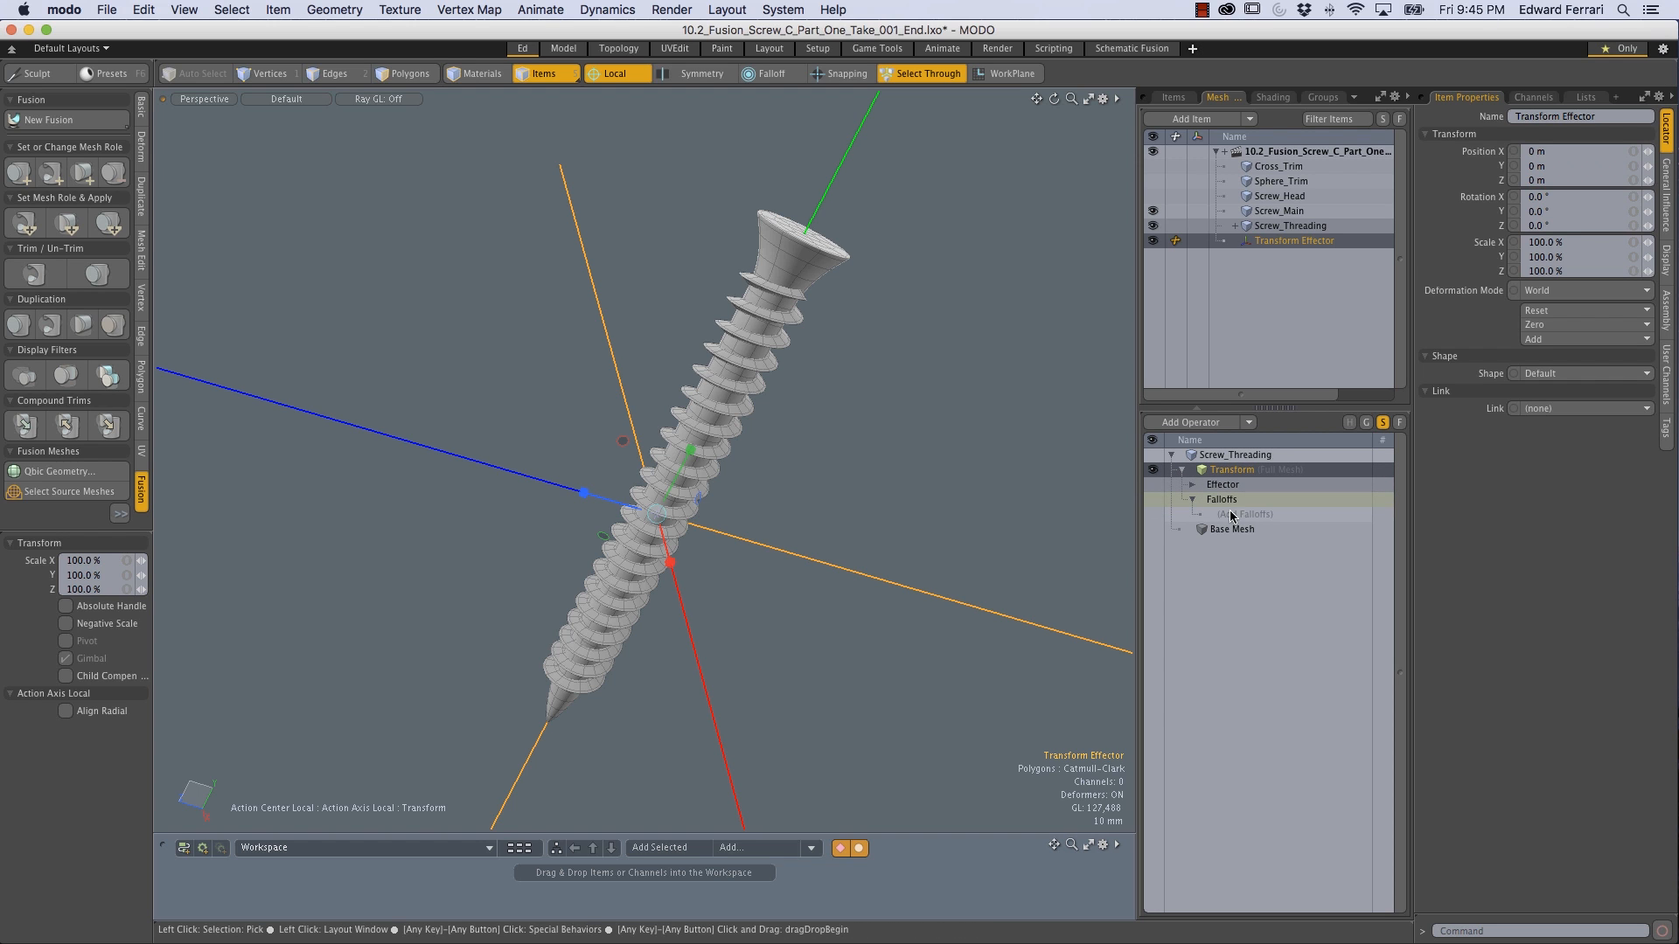
left_click(1238, 516)
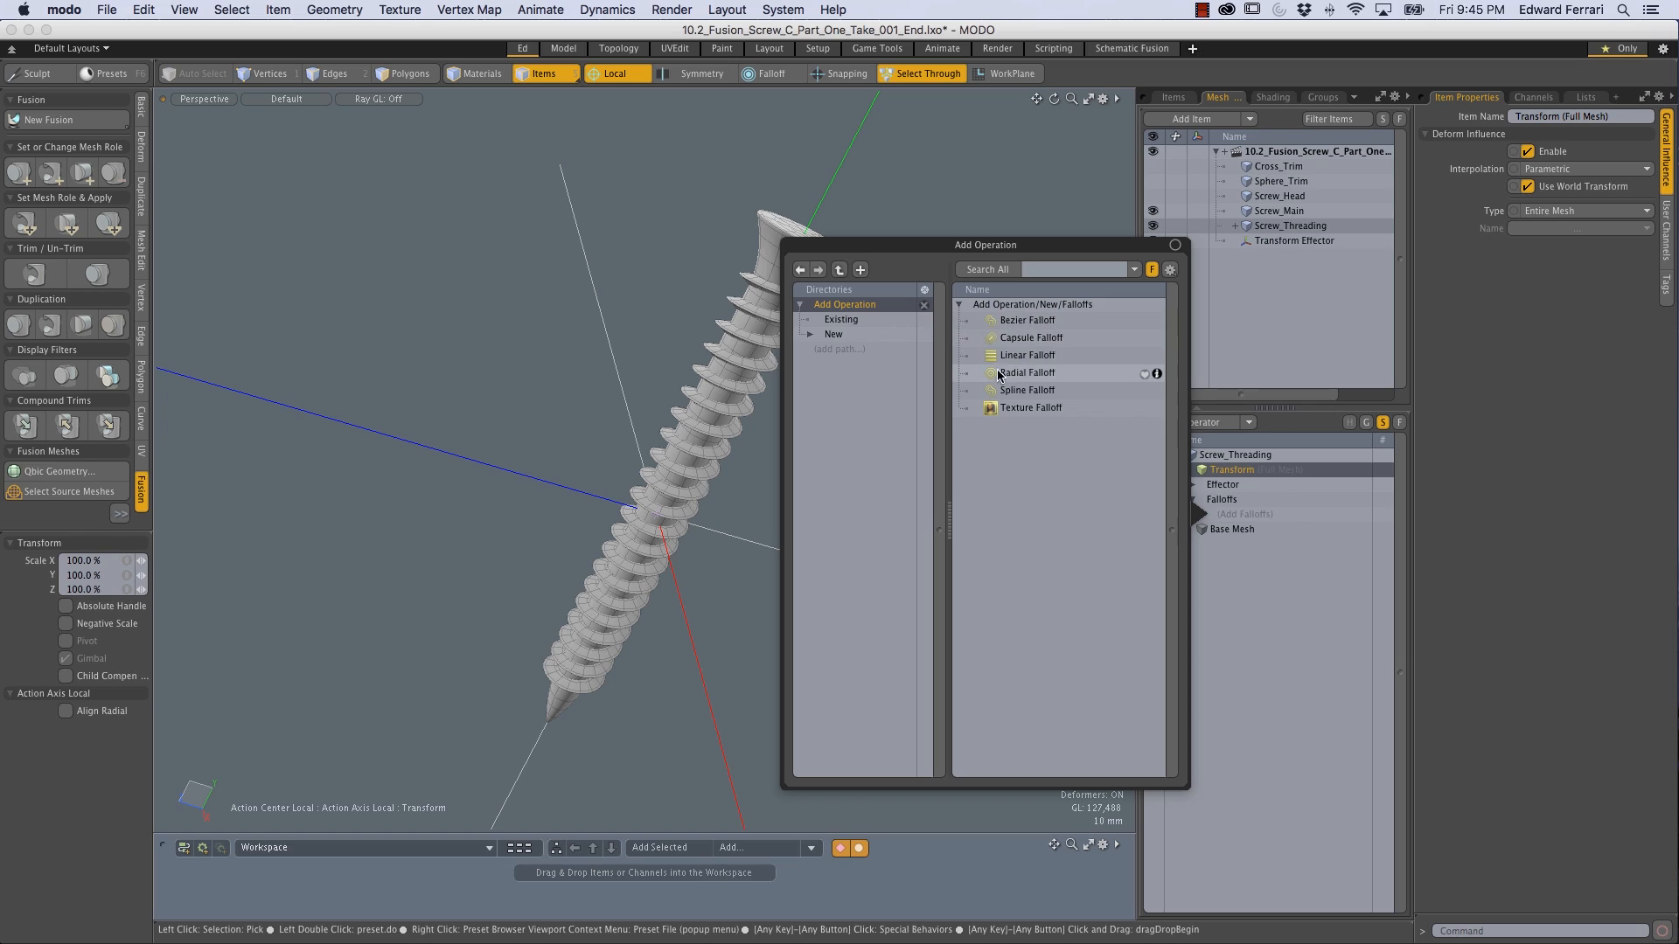
double_click(1018, 376)
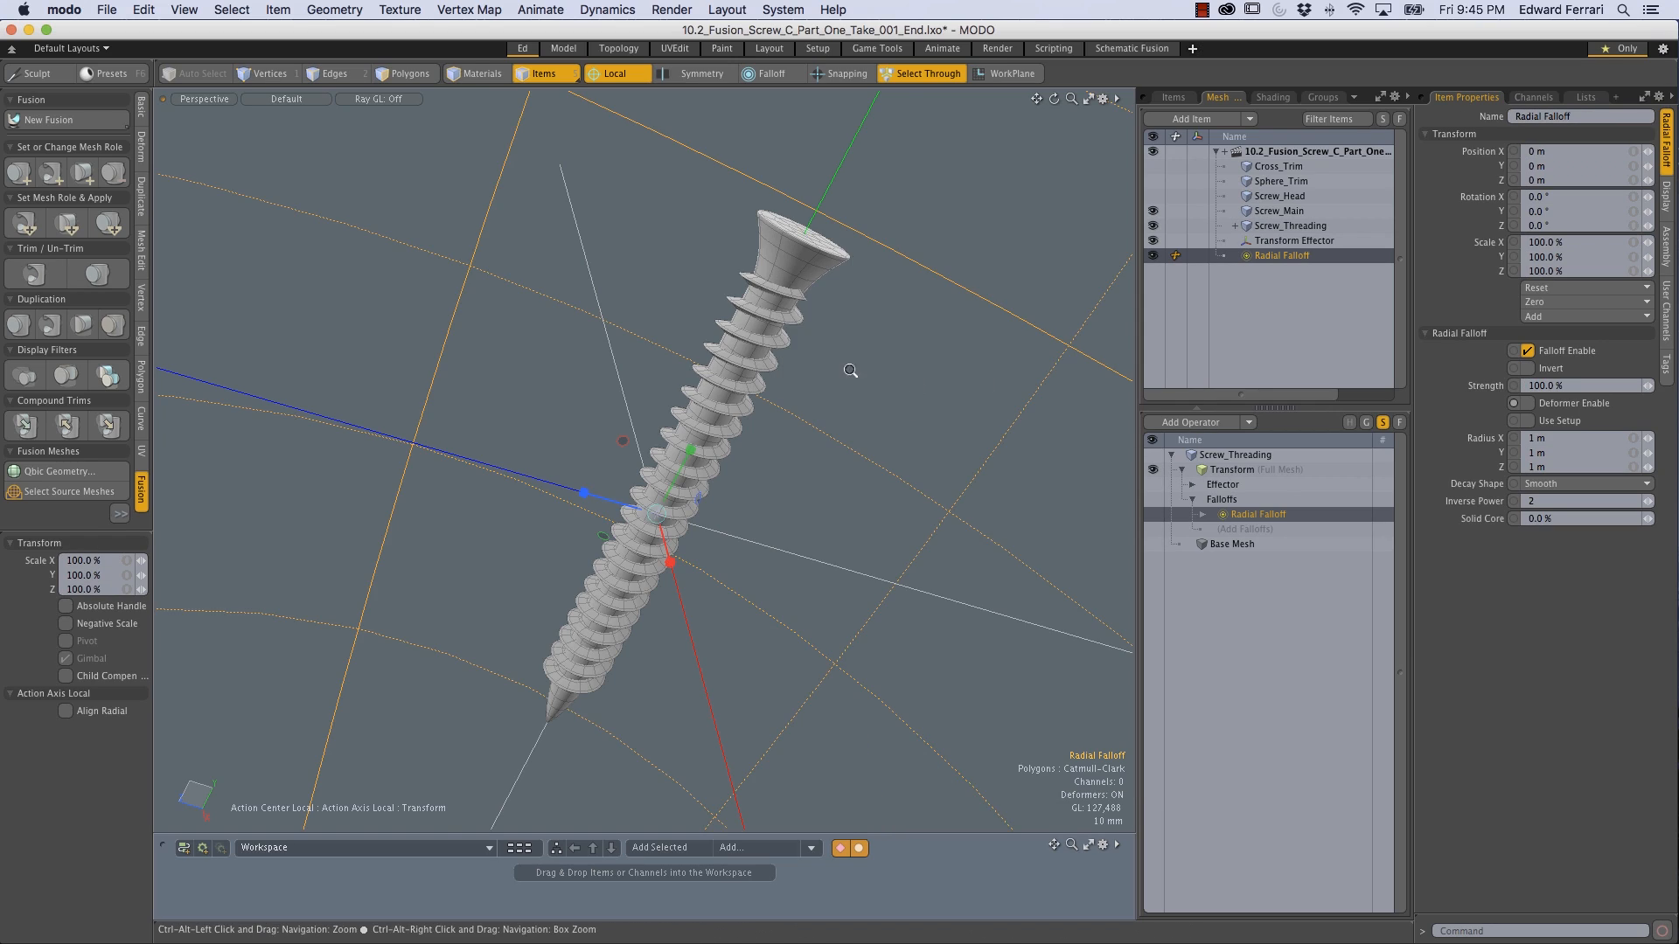
Step: Scale the Radial Falloff uniformly to 8.5% to fit it around the threading, and deselect it
left_click_drag(895, 378, 822, 398, "ctrl+alt")
left_click_drag(953, 424, 752, 370, "alt+shift")
left_click_drag(673, 415, 759, 350, "ctrl+alt")
left_click_drag(759, 350, 700, 521, "alt+shift")
left_click_drag(700, 520, 837, 670, "alt")
left_click(872, 375)
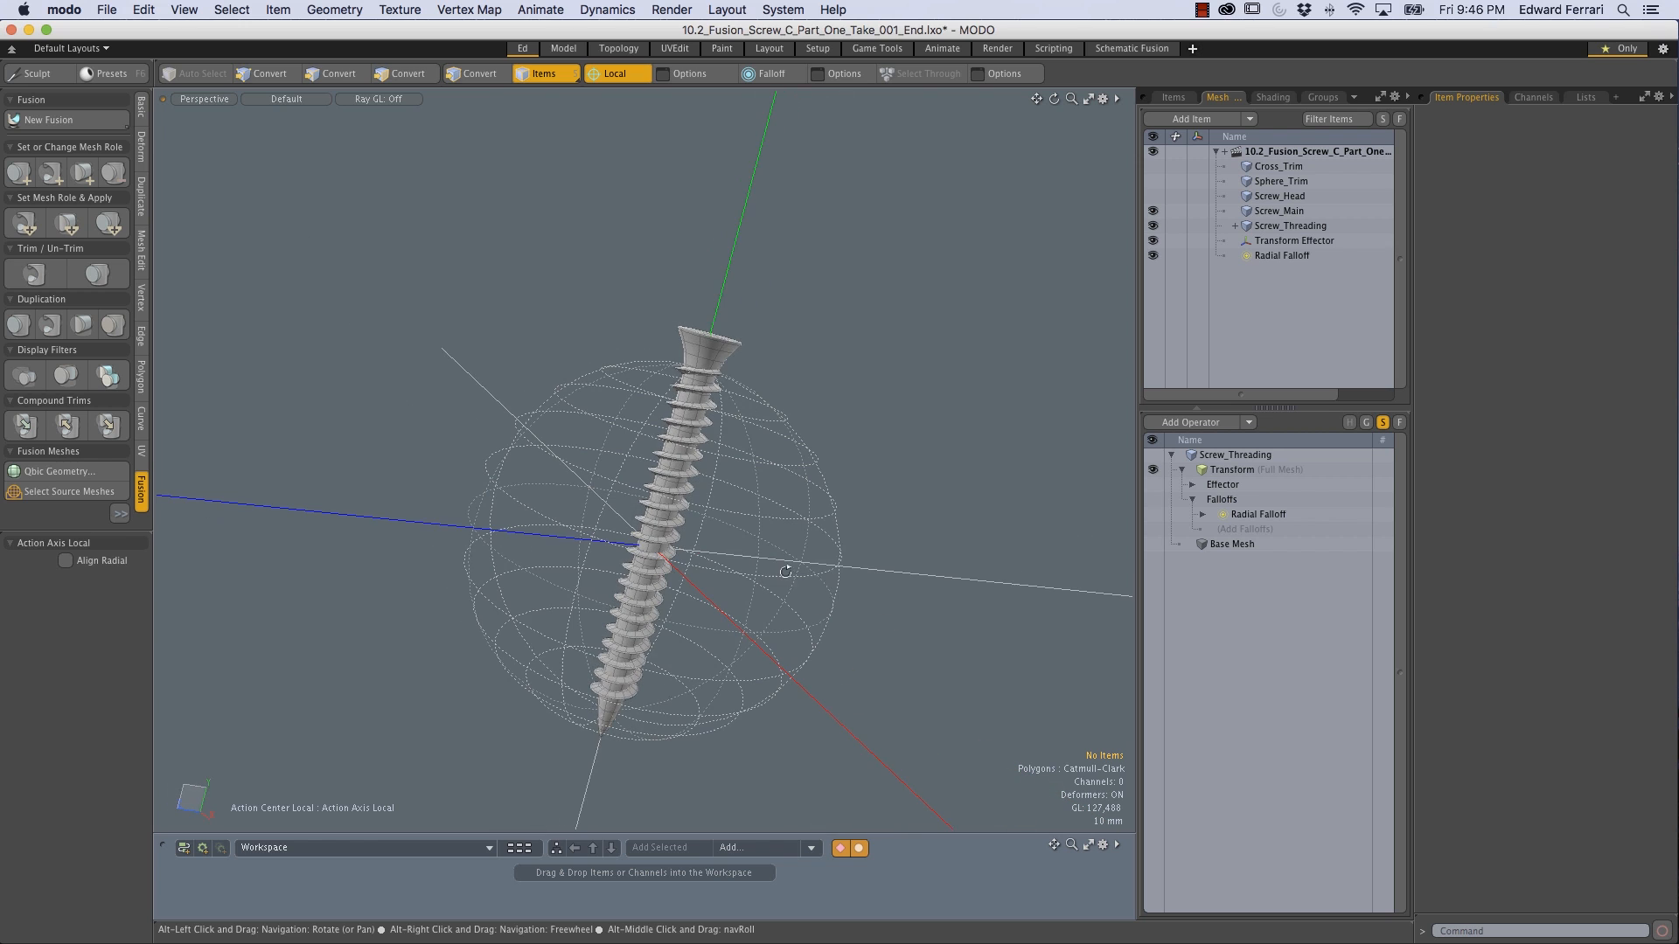
Step: Scale the Transform Effector to 59.5% in X and Z to shrink the threading within the falloff
left_click(877, 574)
left_click_drag(760, 498, 560, 574, "ctrl+alt")
key("r")
left_click_drag(629, 577, 675, 394, "alt")
left_click_drag(559, 551, 612, 560, "ctrl+alt")
left_click_drag(612, 560, 550, 582, "alt")
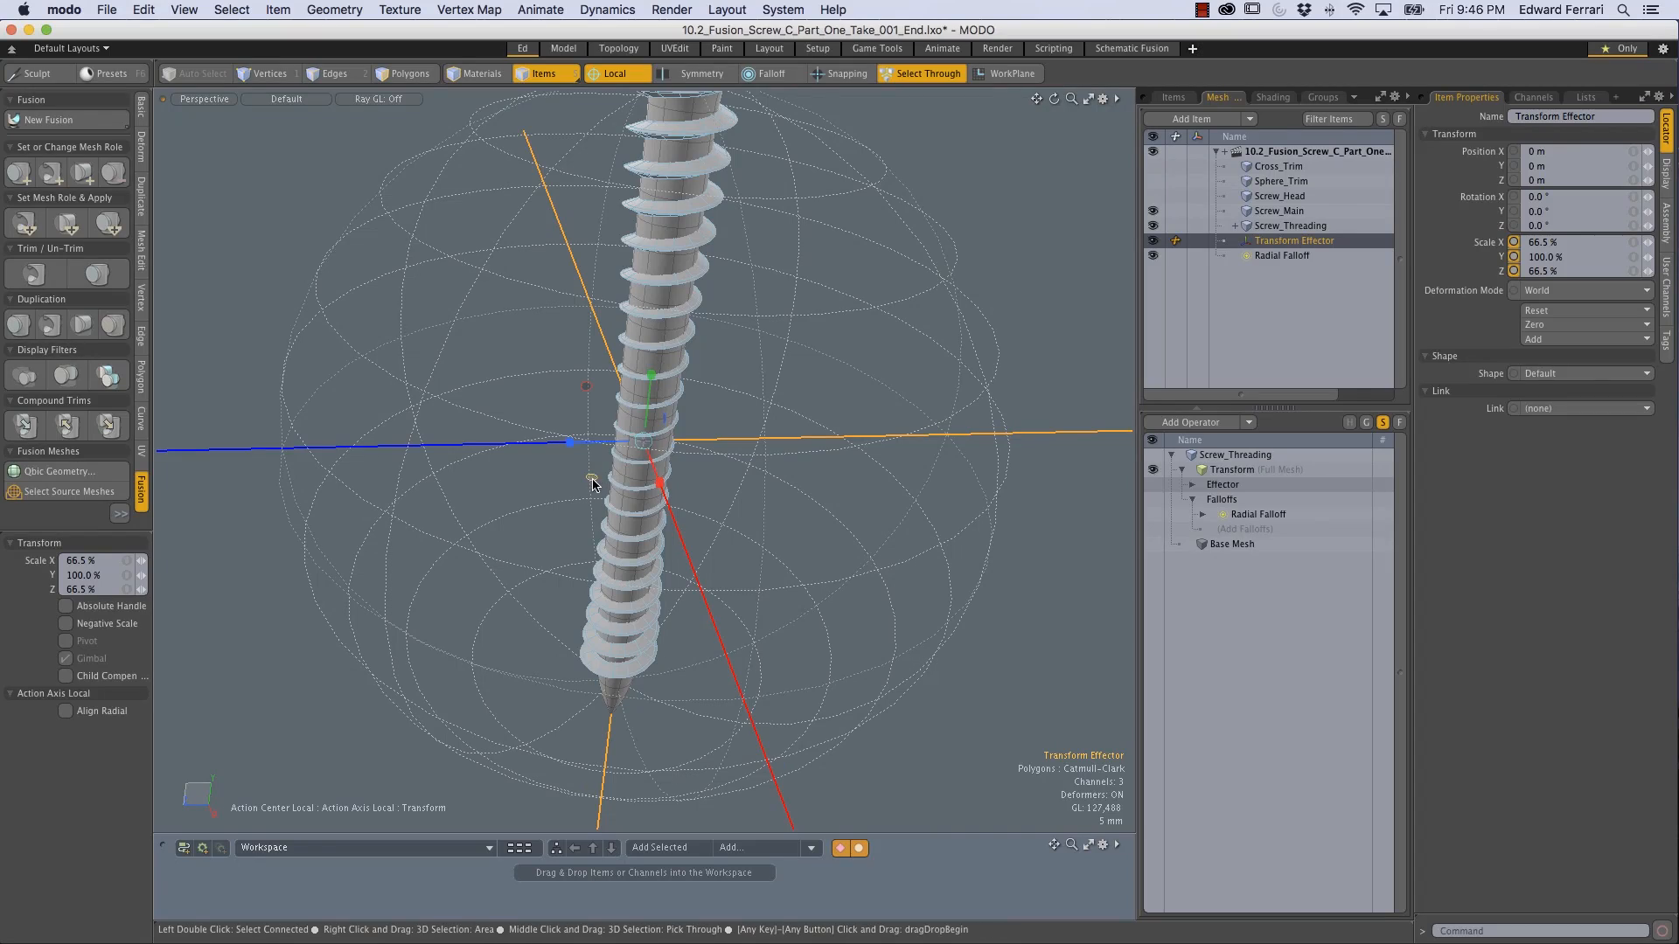
left_click_drag(591, 479, 592, 479)
left_click_drag(722, 399, 696, 368, "alt")
left_click_drag(769, 188, 711, 479, "alt")
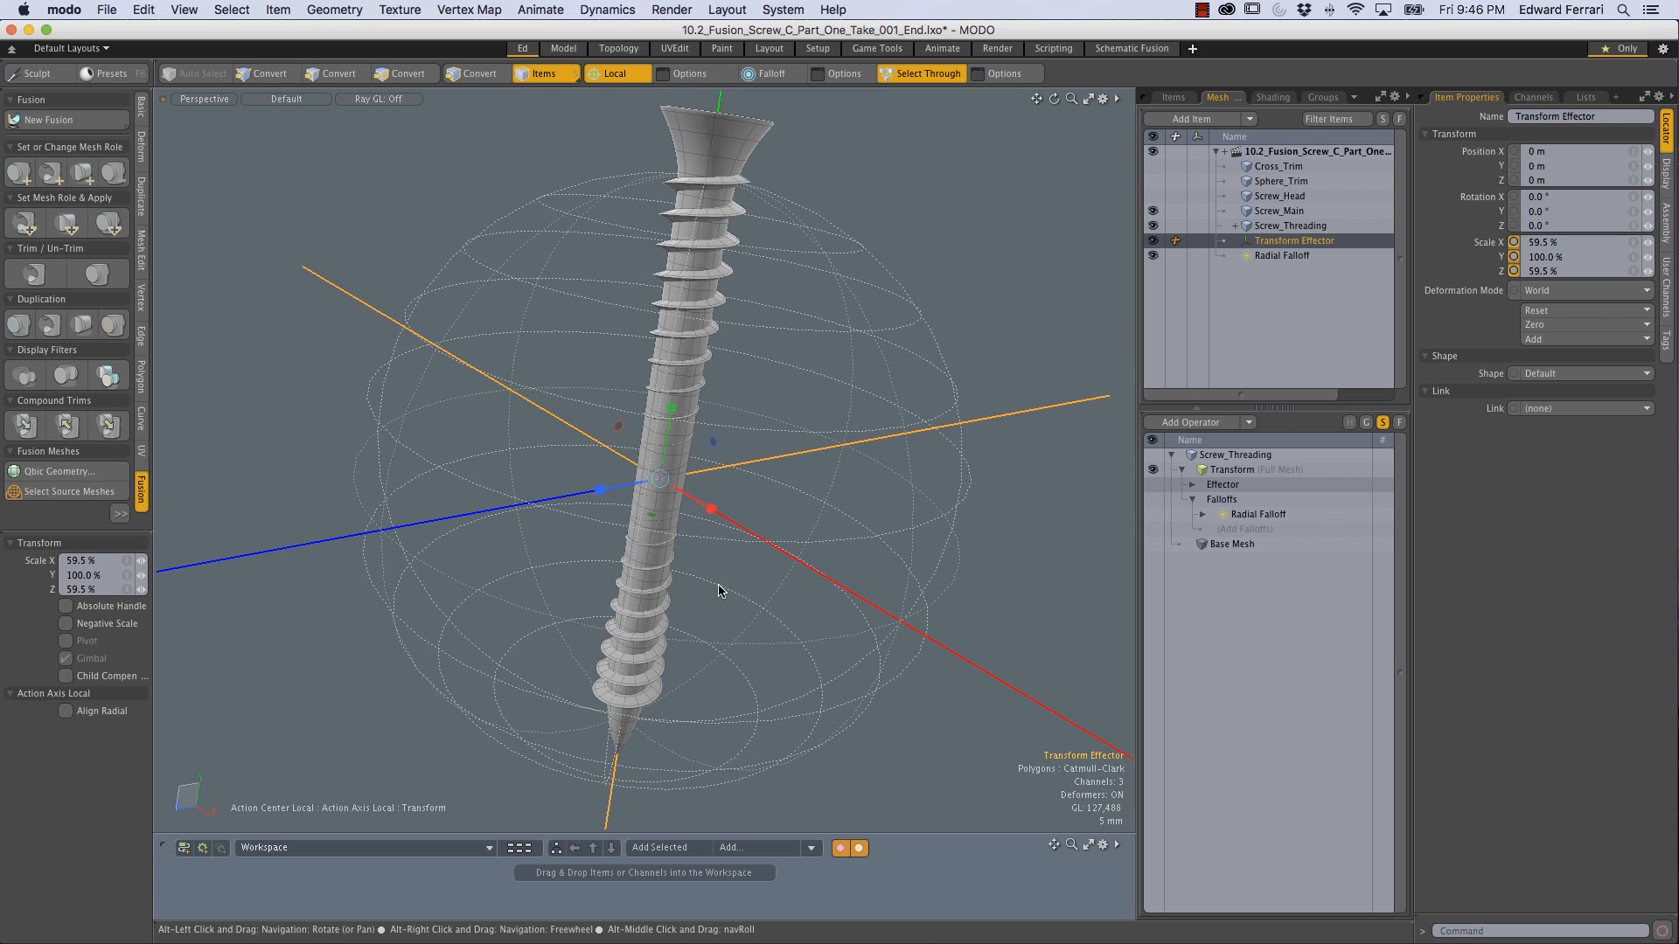
Step: Invert the Radial Falloff and check how the threading tapers toward both ends
left_click(1265, 515)
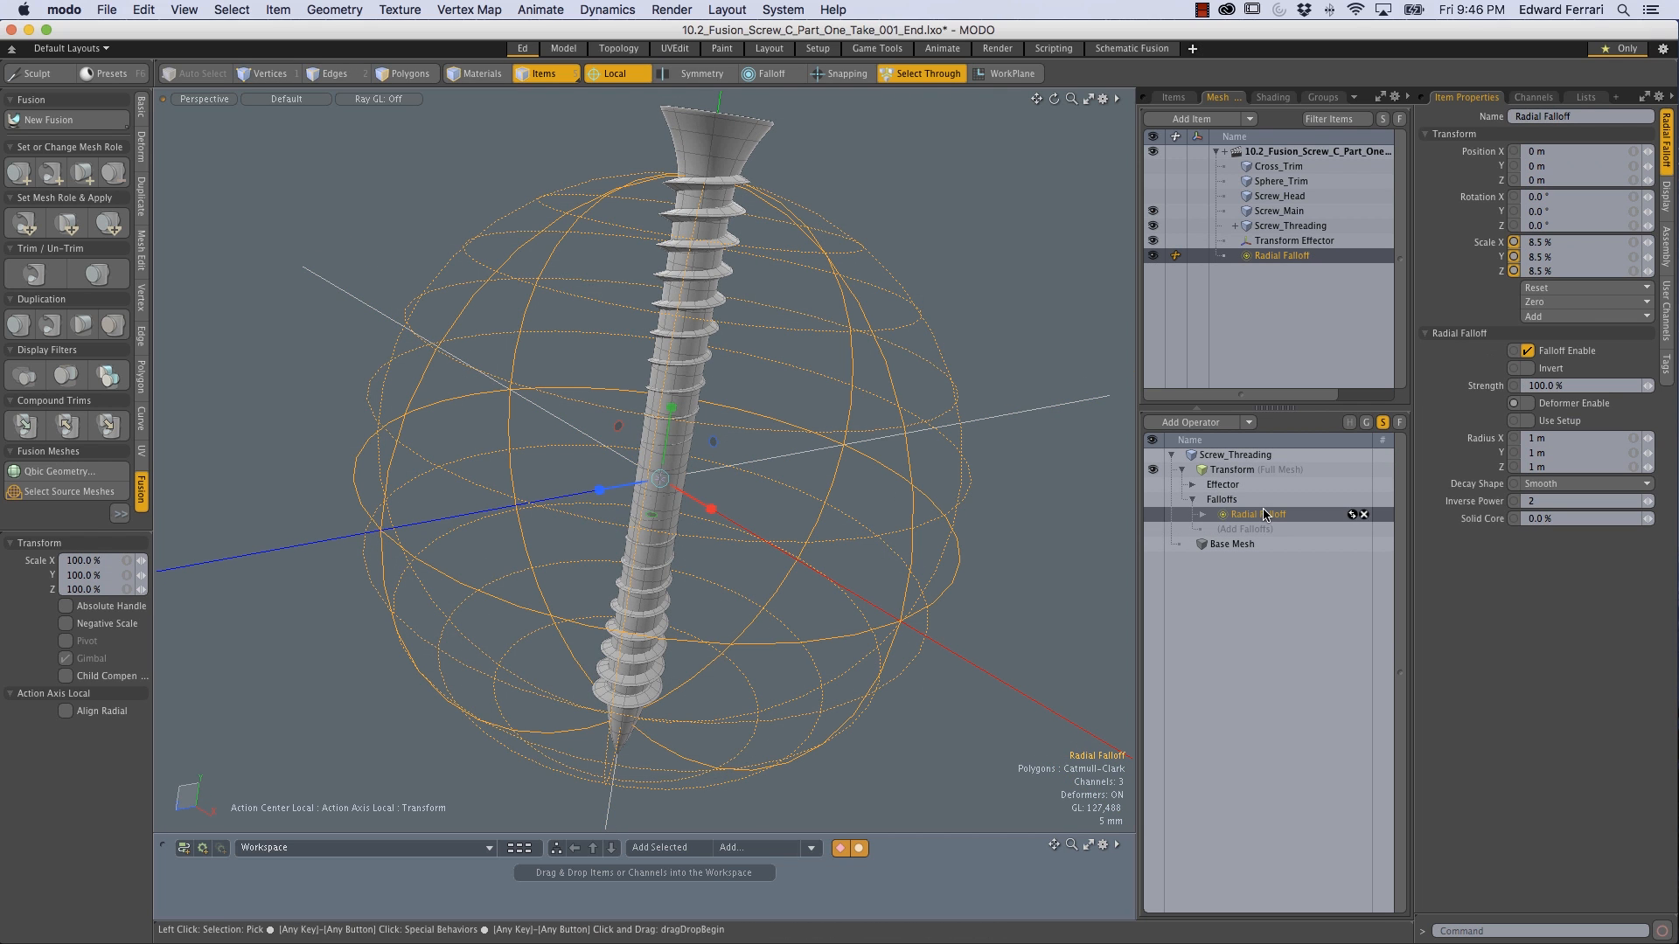
left_click(1527, 369)
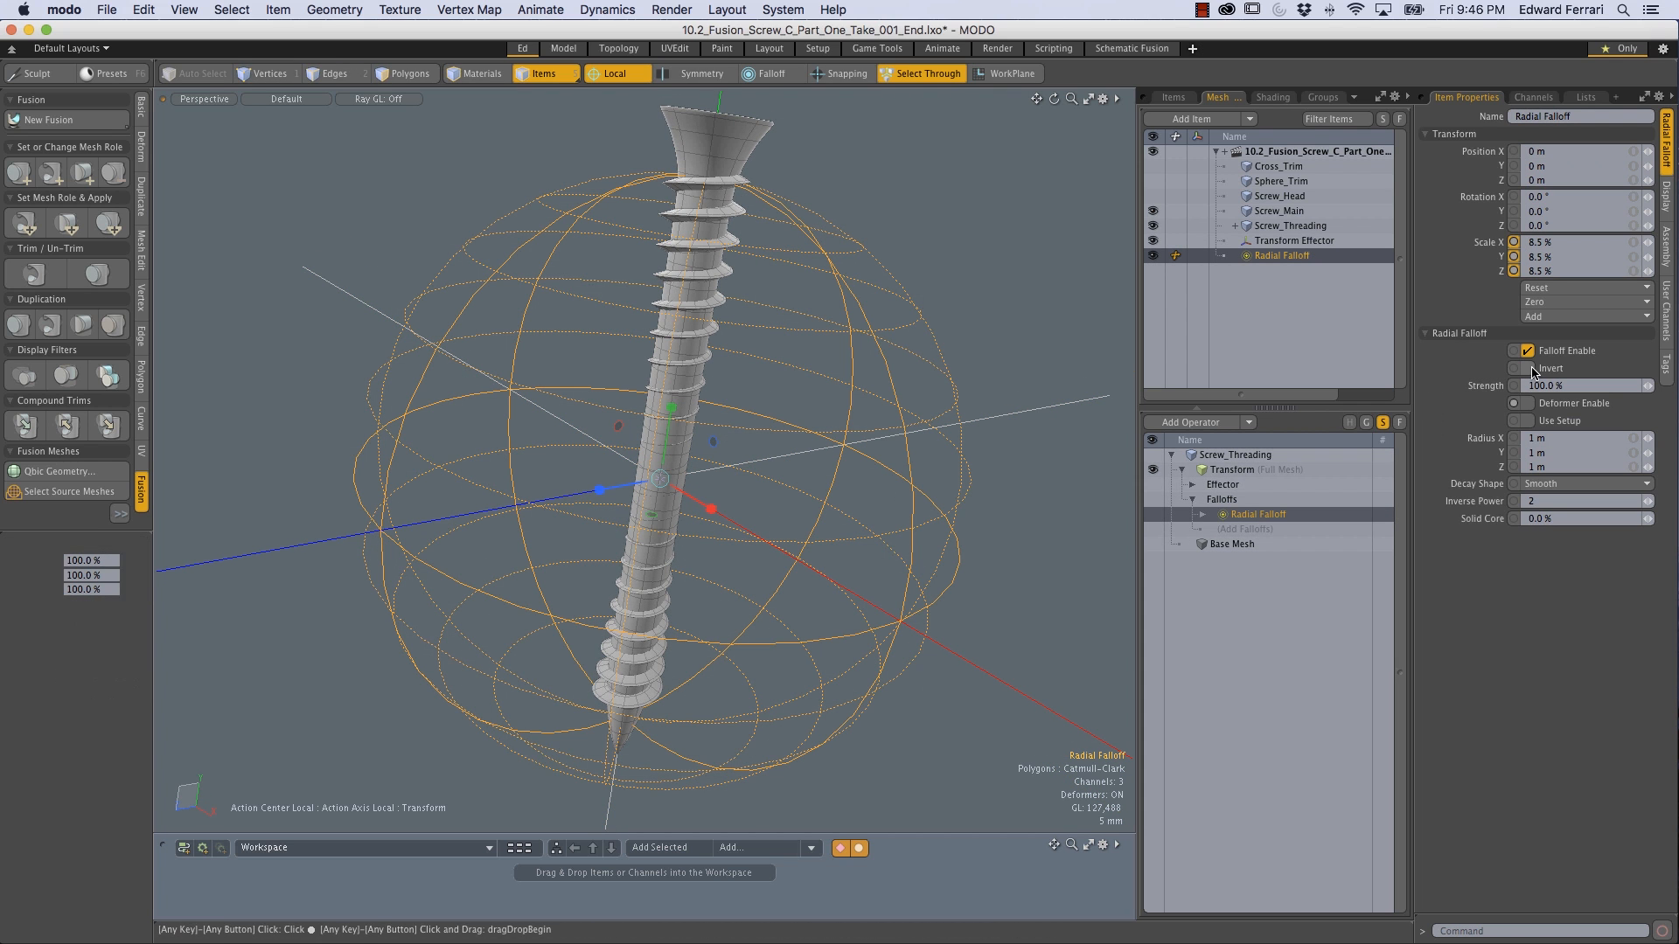
left_click_drag(791, 518, 685, 199, "alt")
scroll(745, 470, "up", 3)
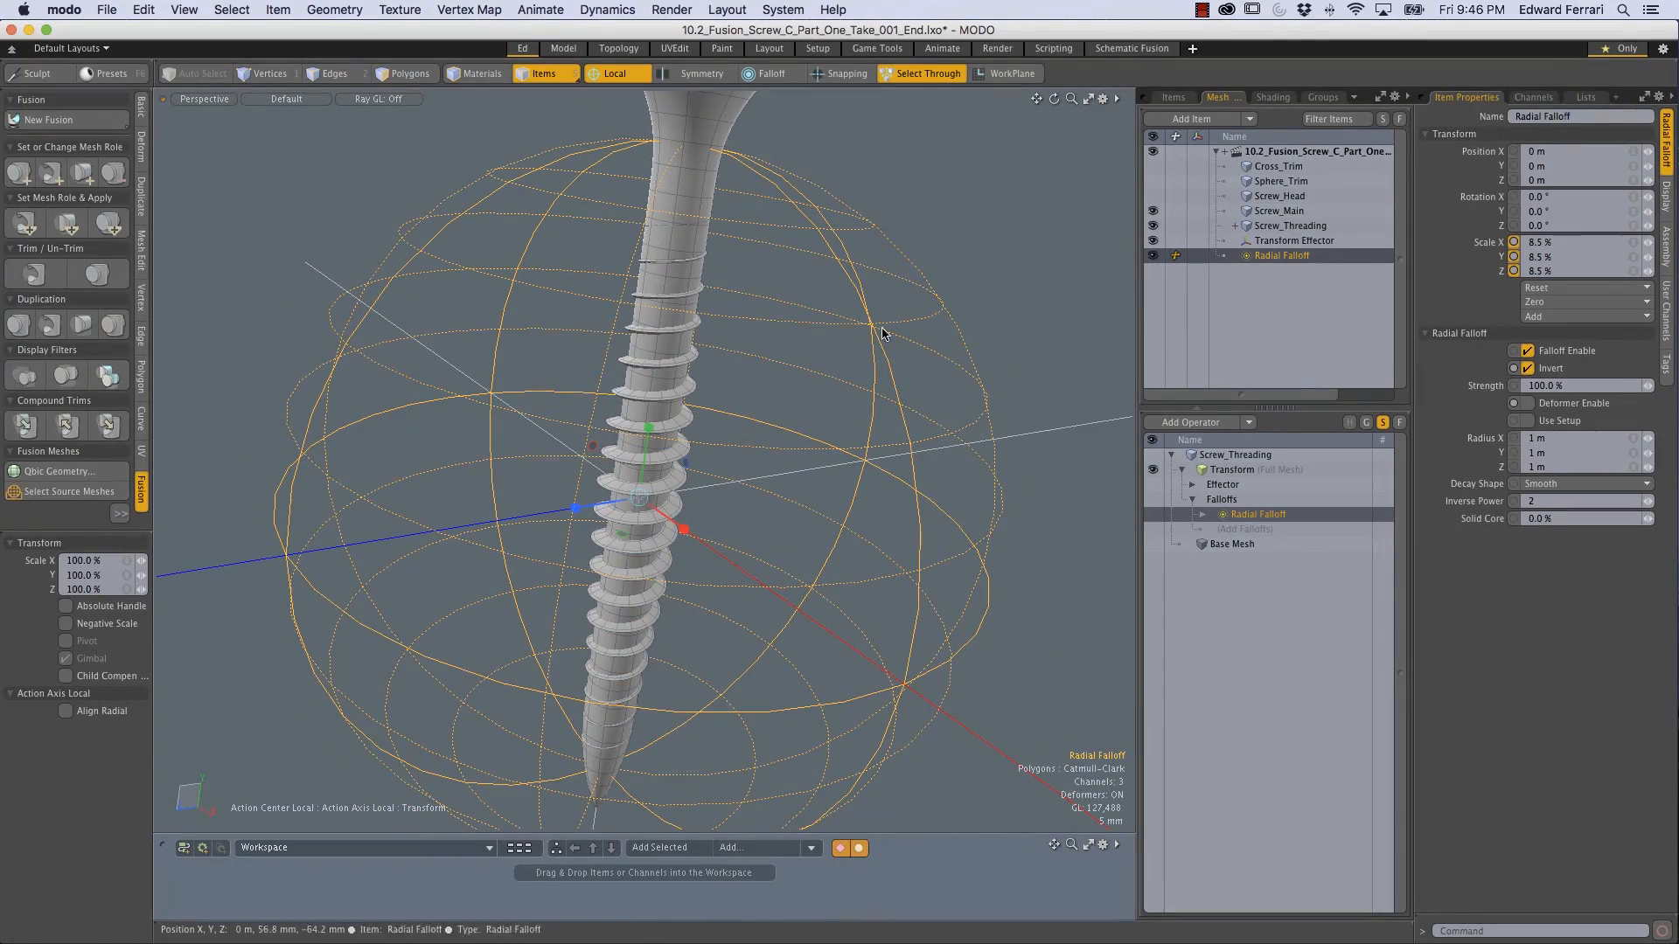
left_click_drag(586, 651, 654, 491, "alt+shift")
scroll(795, 363, "up", 3)
left_click_drag(795, 364, 728, 383, "alt+shift")
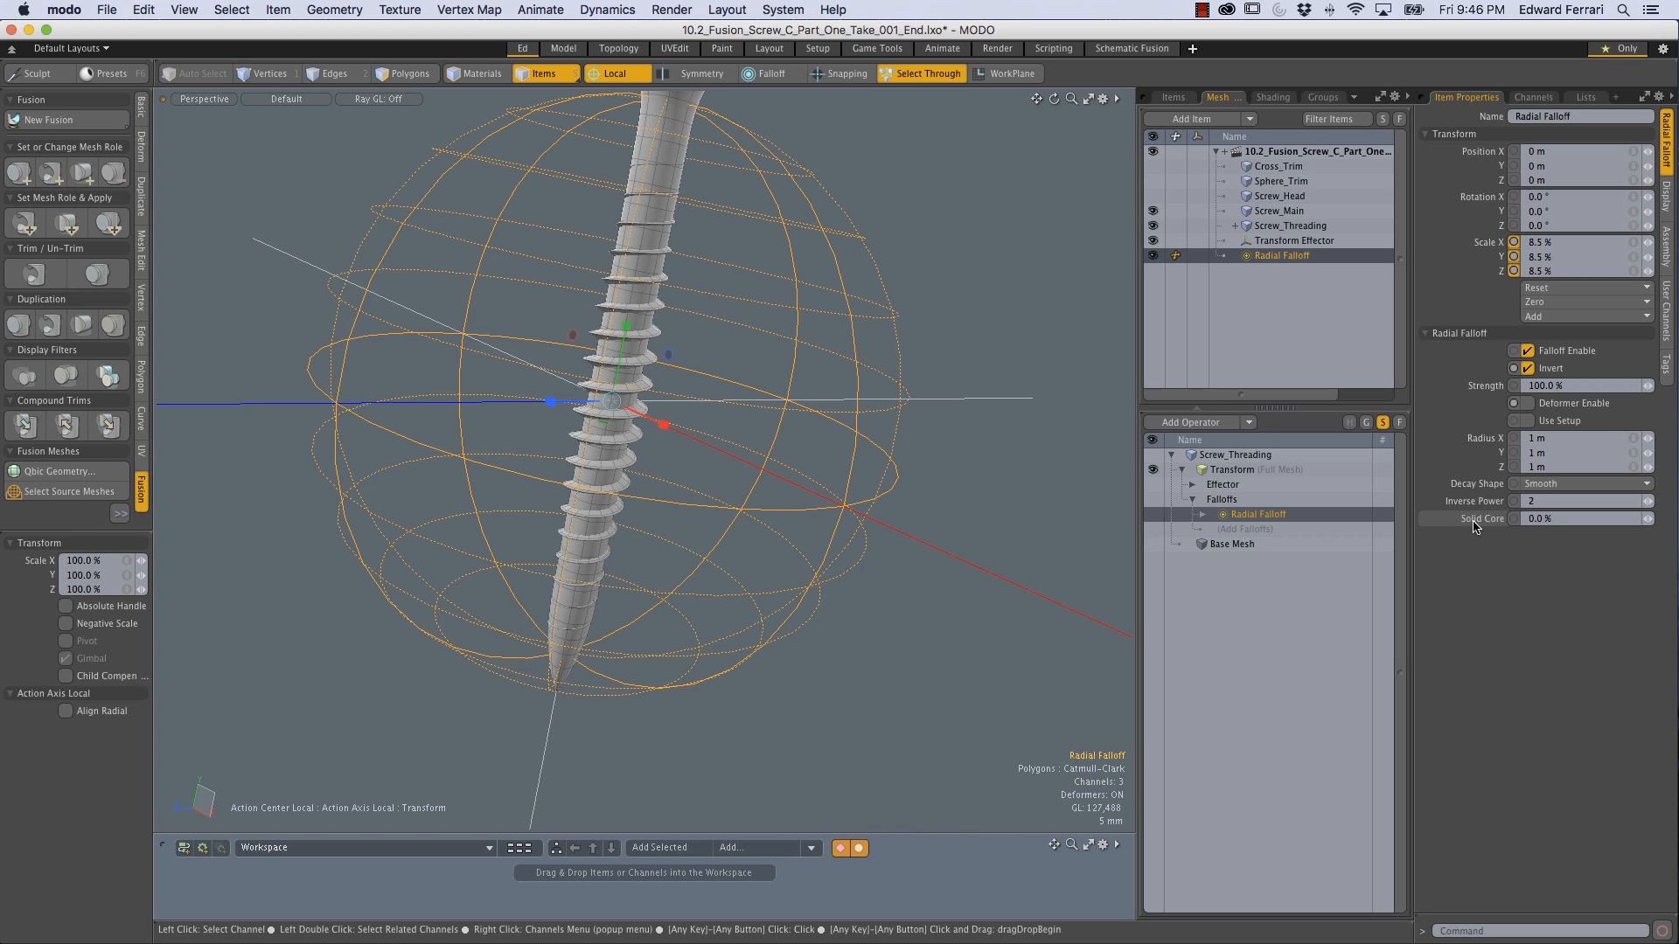
Step: Set the Radial Falloff's Solid Core to 90% with Channel Haul and check the taper at the screw's tip
left_click_drag(697, 363, 656, 390, "ctrl+alt")
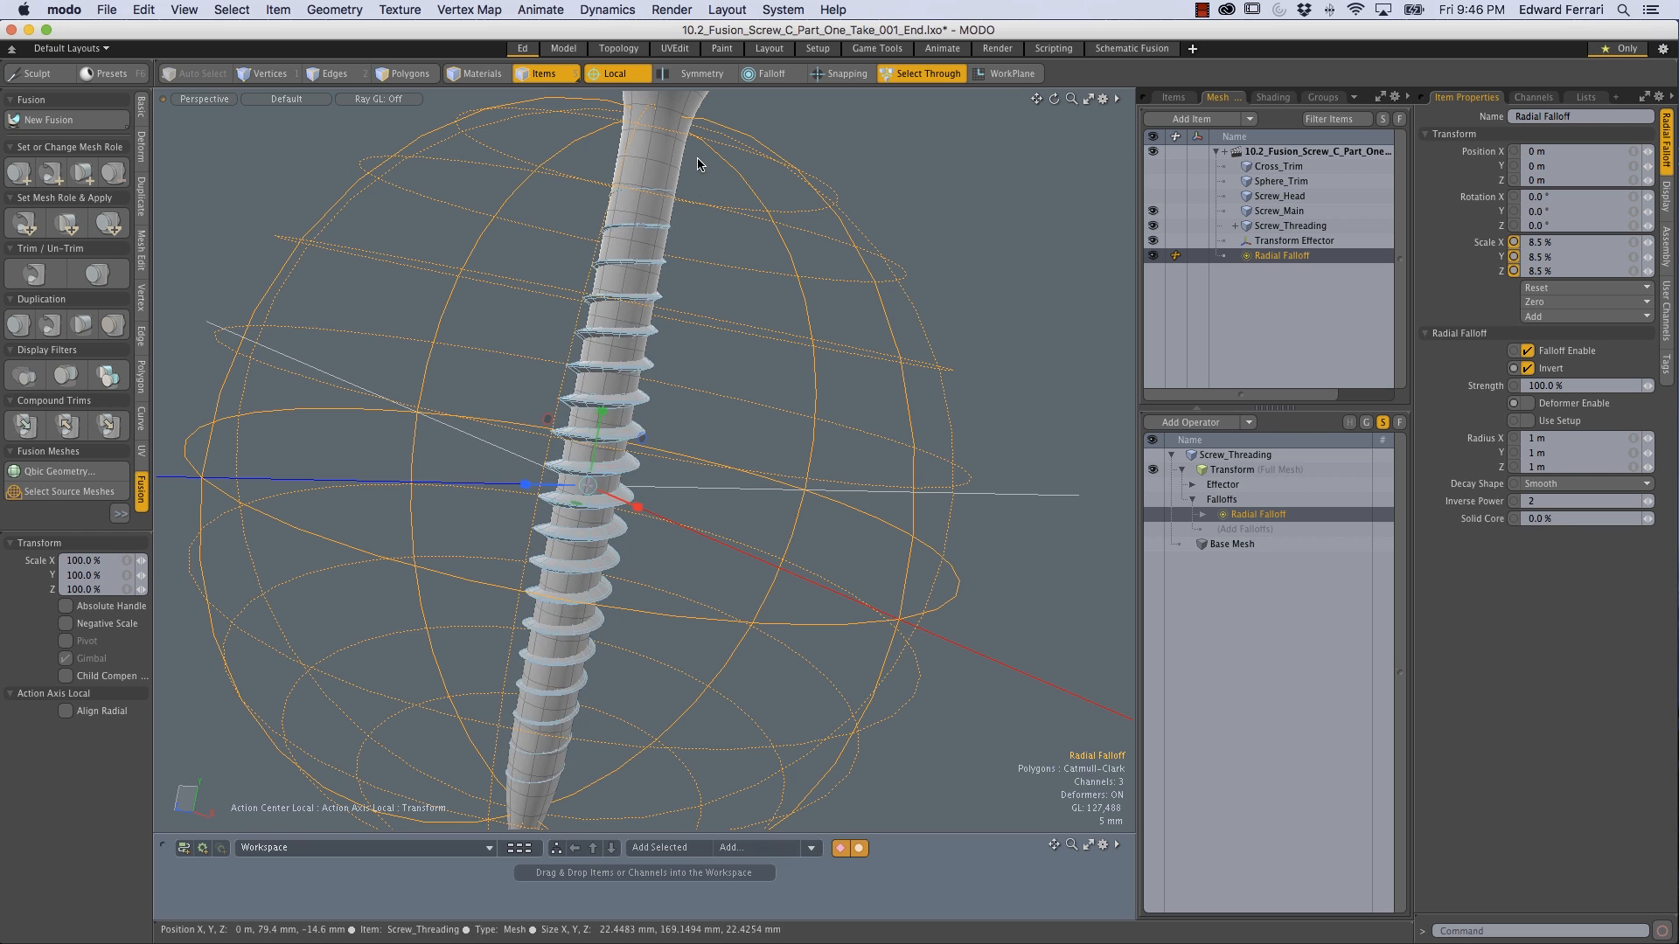
left_click_drag(704, 182, 726, 186, "alt")
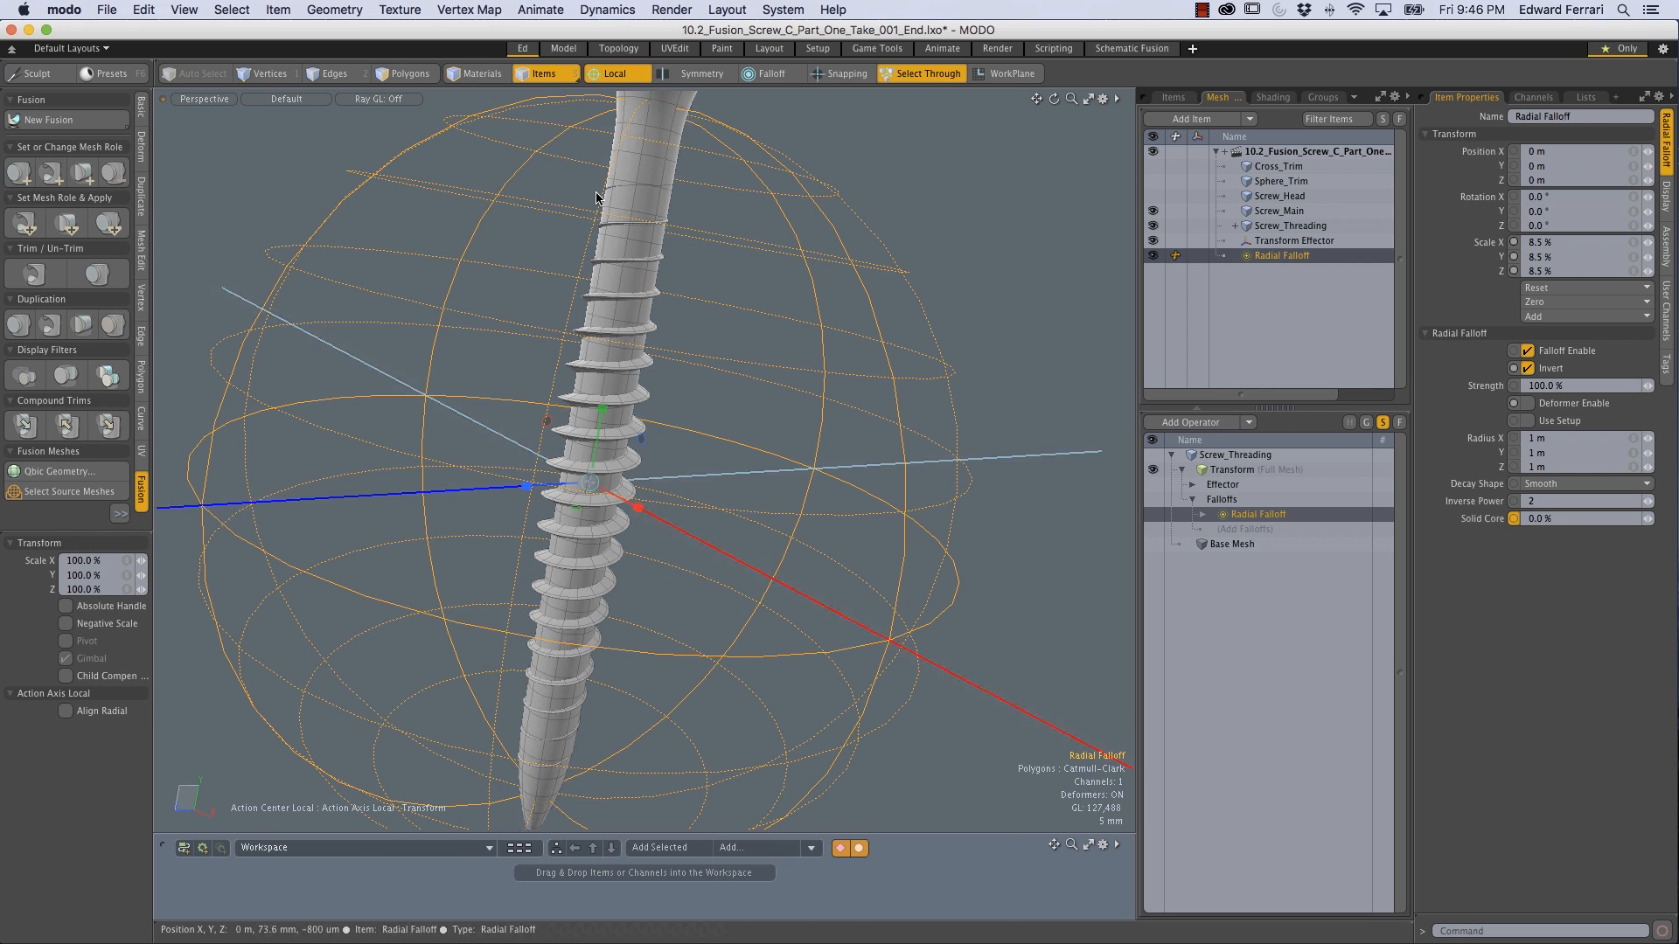
key("c")
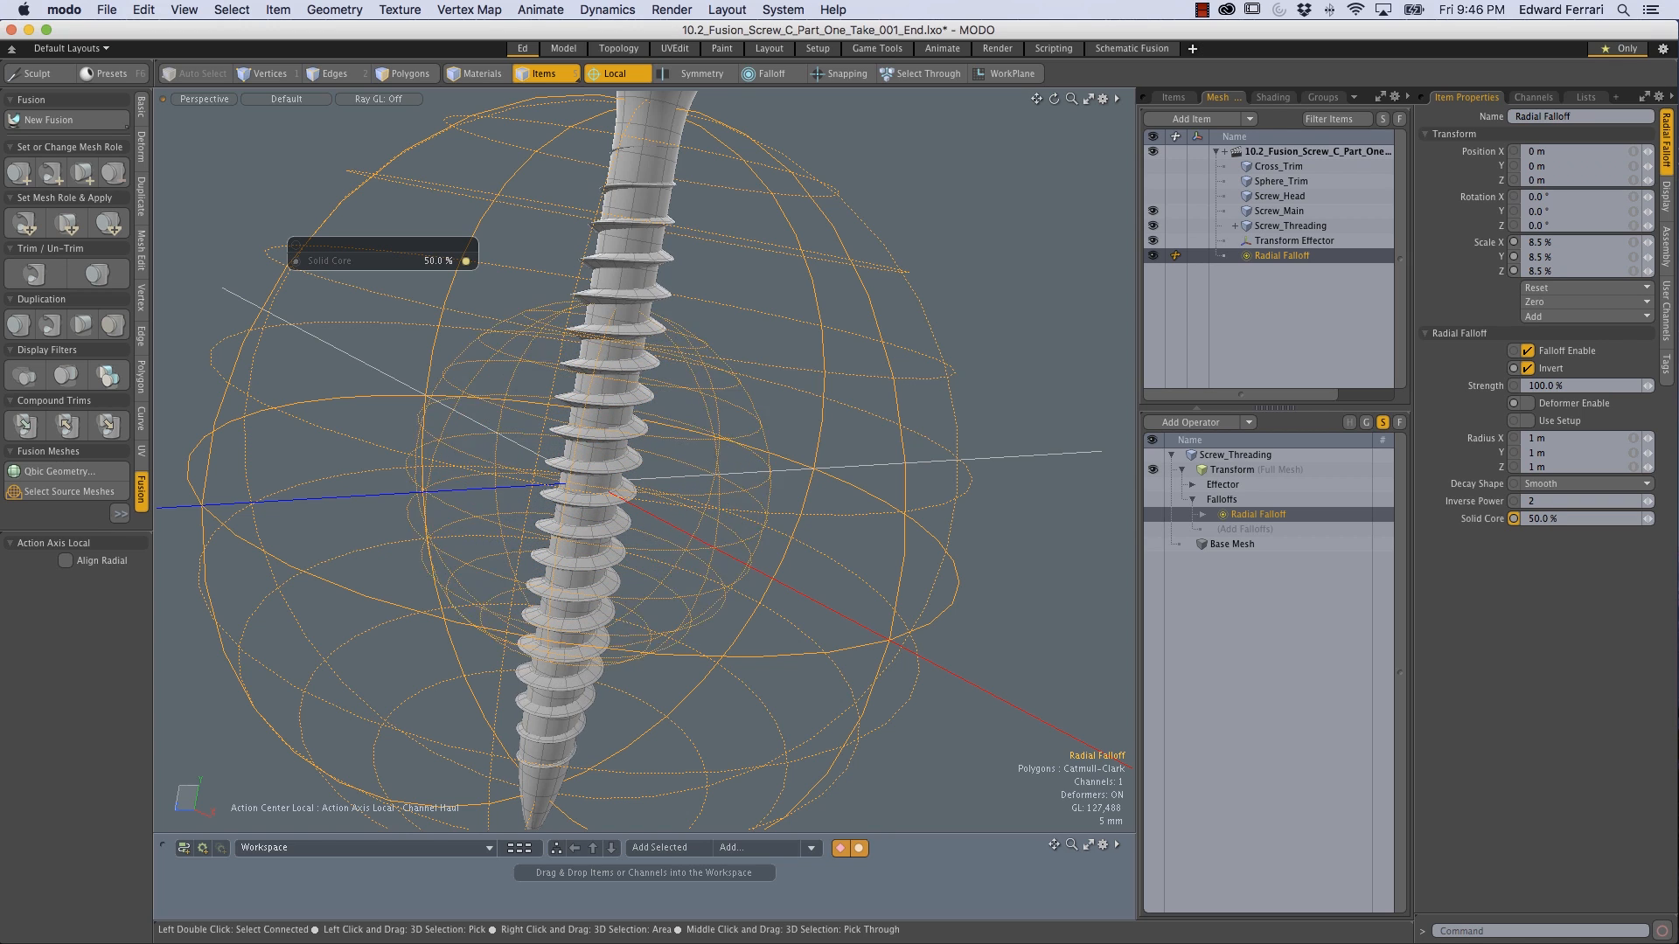
left_click_drag(726, 185, 741, 186)
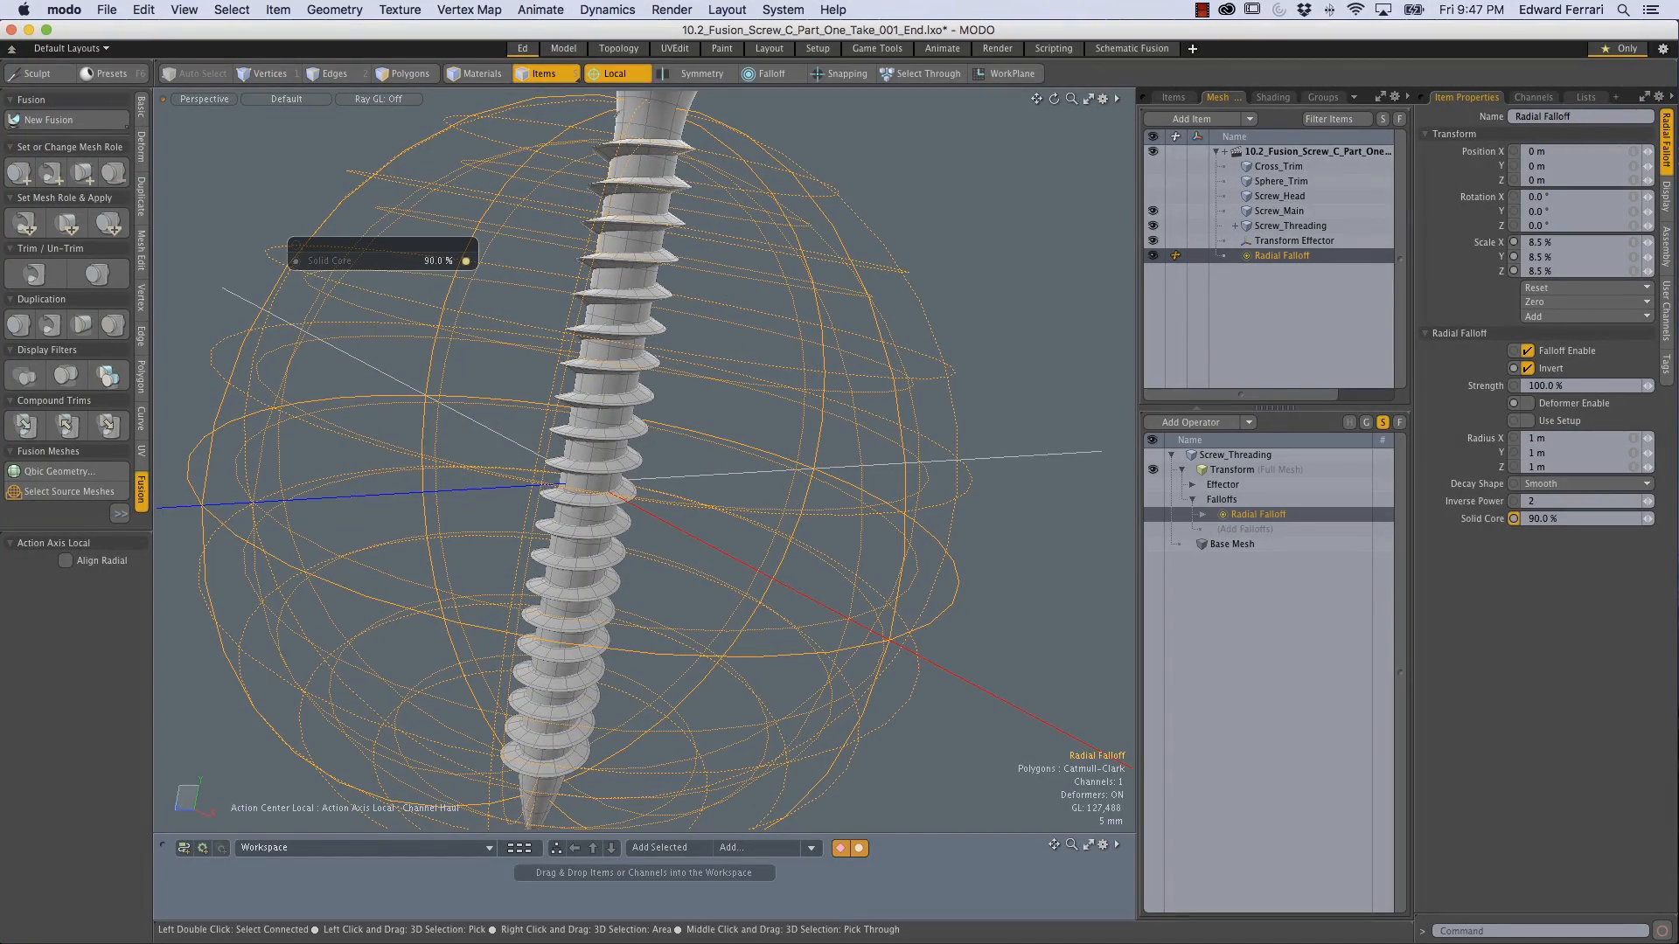
left_click_drag(444, 227, 612, 376, "alt")
left_click_drag(612, 376, 647, 367, "alt+shift")
left_click_drag(647, 367, 693, 344, "alt+shift")
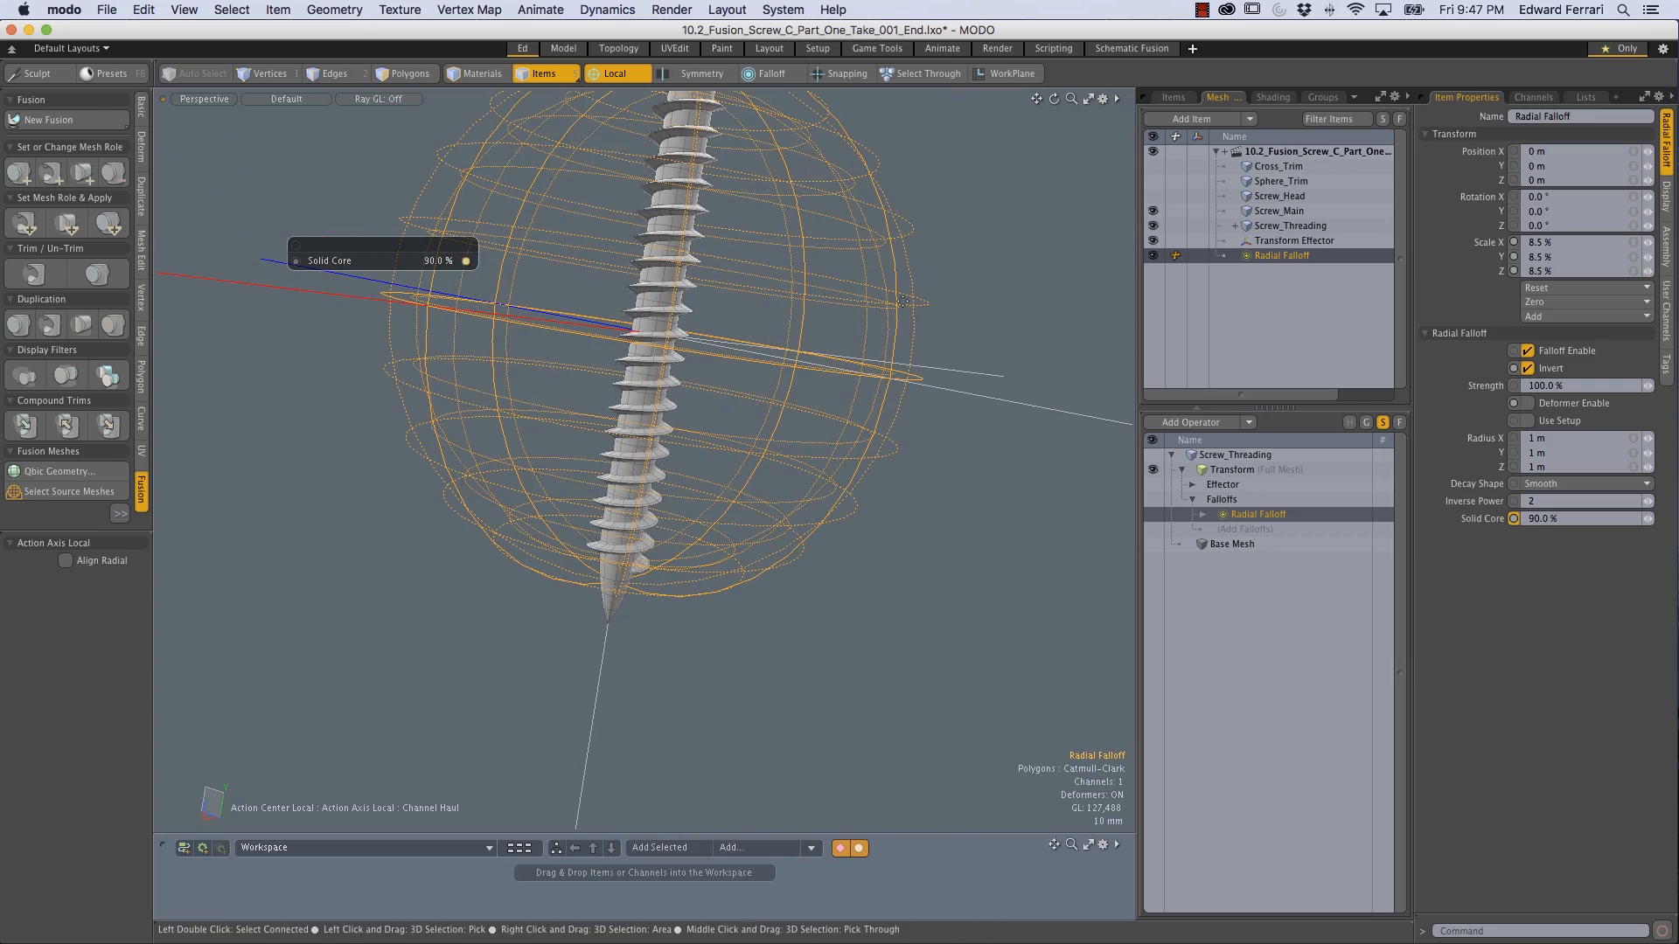
Step: Move the Radial Falloff up to 5 mm in Y, checking how the threading tapers at the tip and under the head
key("w")
left_click_drag(743, 319, 678, 341, "alt")
left_click_drag(677, 341, 737, 350, "ctrl+alt")
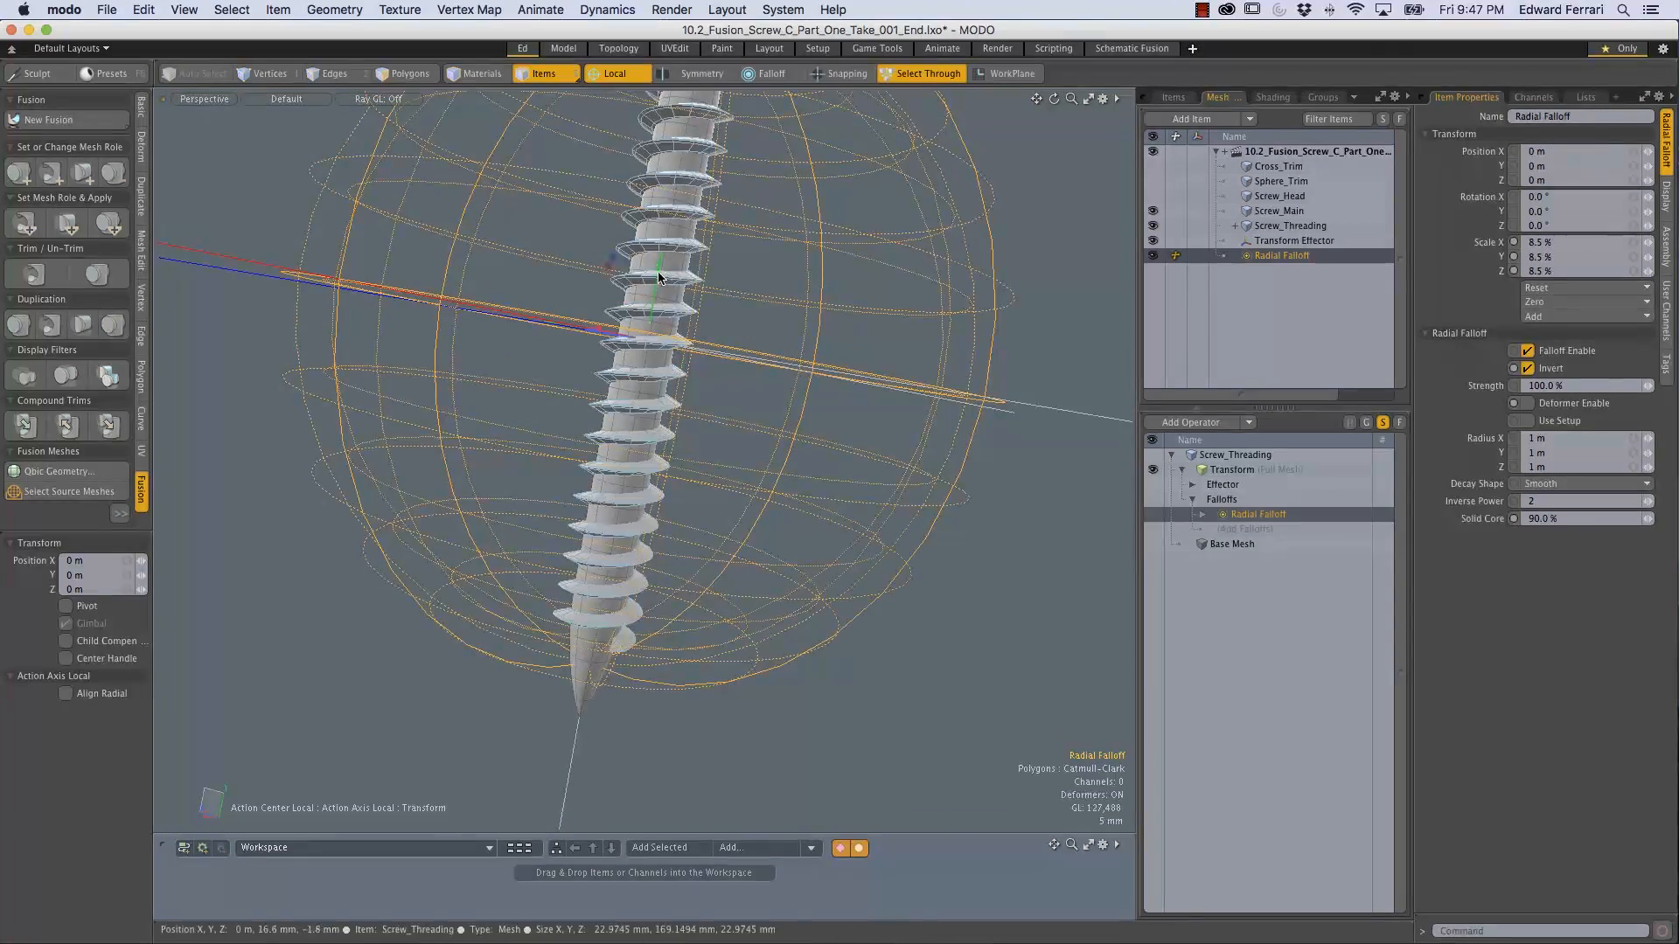
left_click_drag(657, 274, 663, 242)
left_click_drag(652, 306, 612, 376, "alt")
mouse_move(525, 455)
left_mouse_down("ctrl+alt")
mouse_move(612, 486)
mouse_move(484, 502)
mouse_move(605, 490)
mouse_move(525, 477)
left_mouse_up("ctrl+alt")
left_click_drag(524, 477, 559, 367, "alt")
left_click_drag(633, 271, 659, 213, "alt")
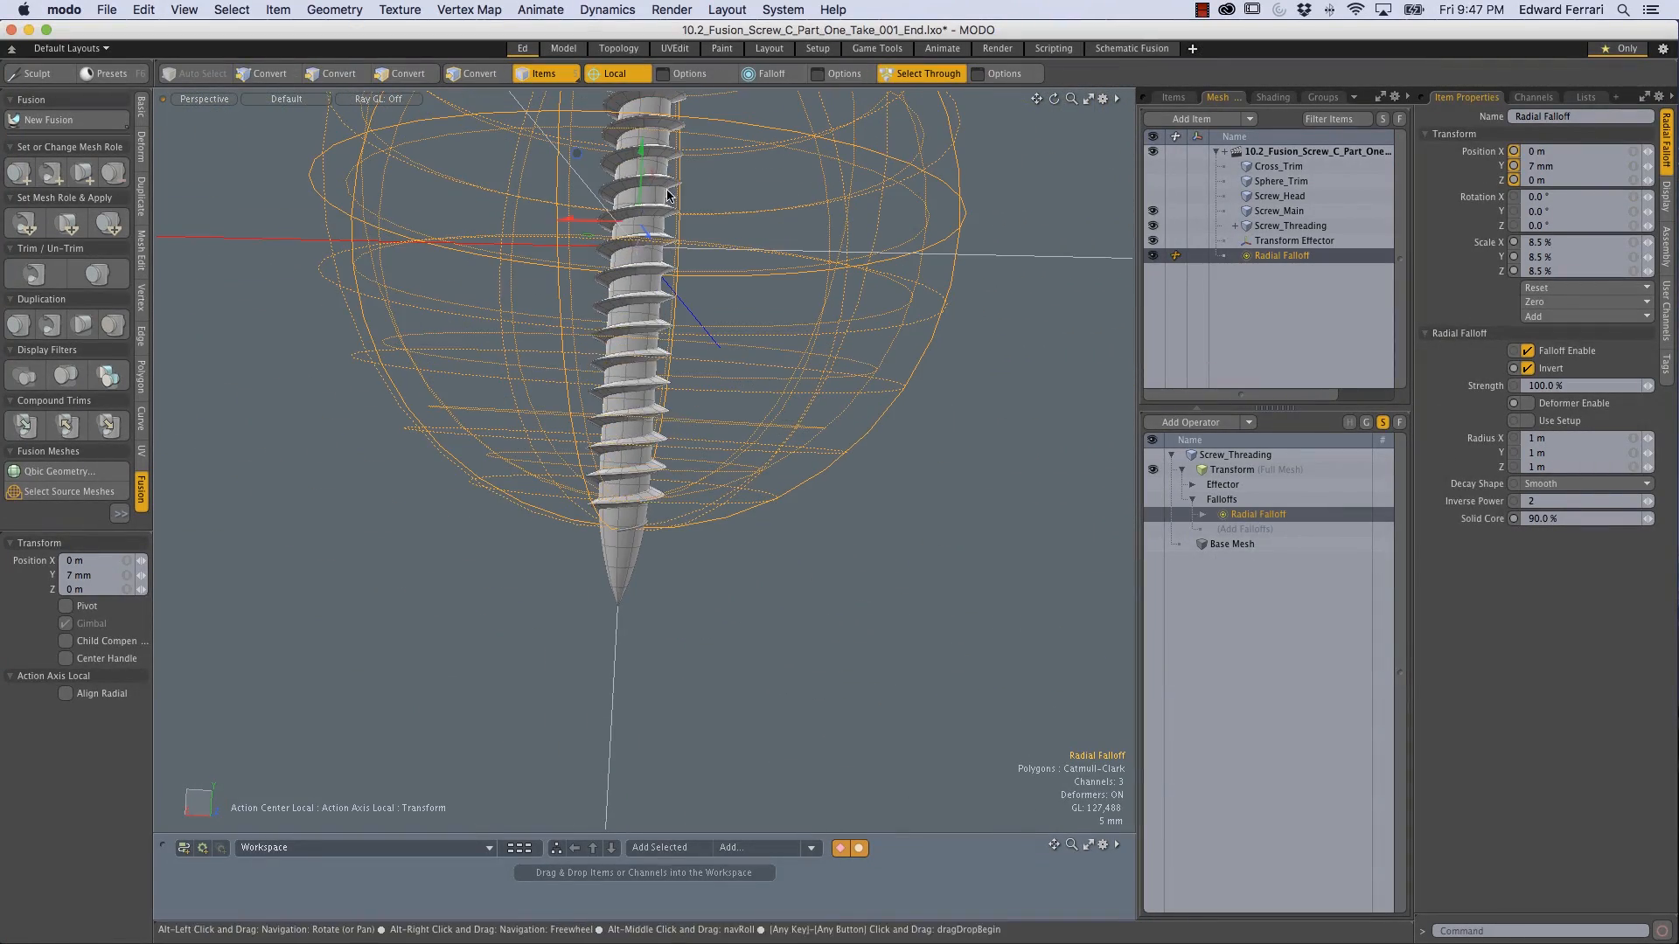
left_click_drag(641, 149, 641, 154)
left_click_drag(706, 328, 883, 333, "alt+shift")
left_click_drag(700, 350, 643, 393, "alt")
left_click_drag(642, 394, 481, 376, "alt")
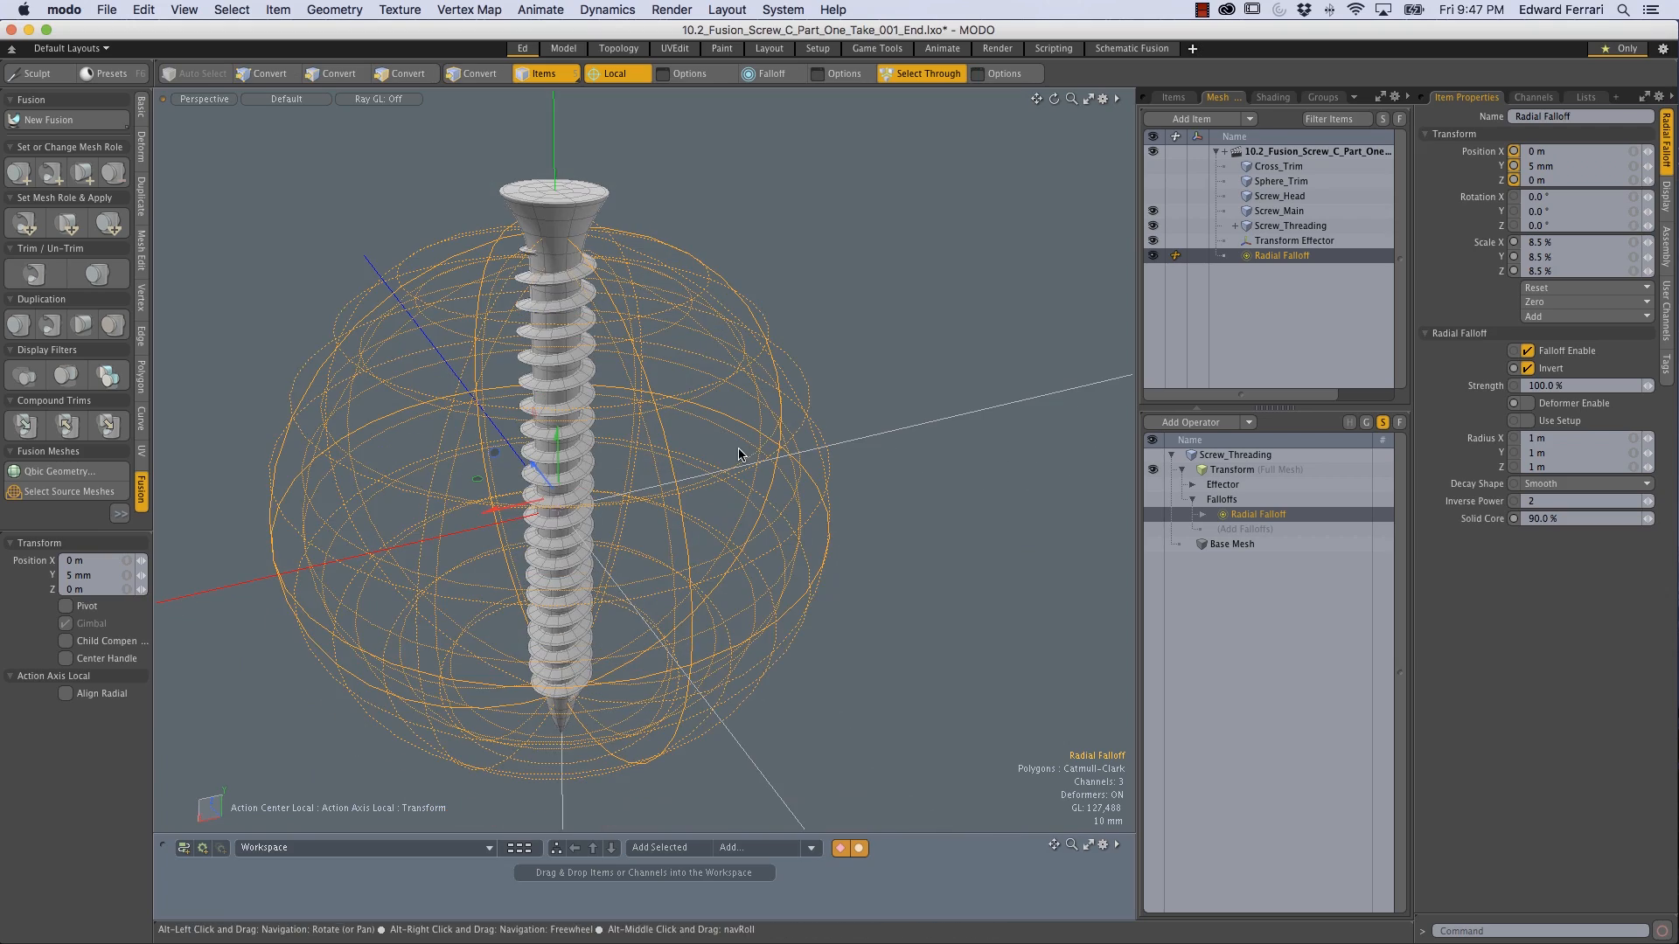
key("space")
Step: Scale the Transform Effector down to 23.205% in X and Z to sink the threading's ends further into the shaft
left_click(857, 438)
left_click_drag(857, 439, 731, 415, "ctrl+alt")
left_click_drag(731, 414, 801, 400, "alt+shift")
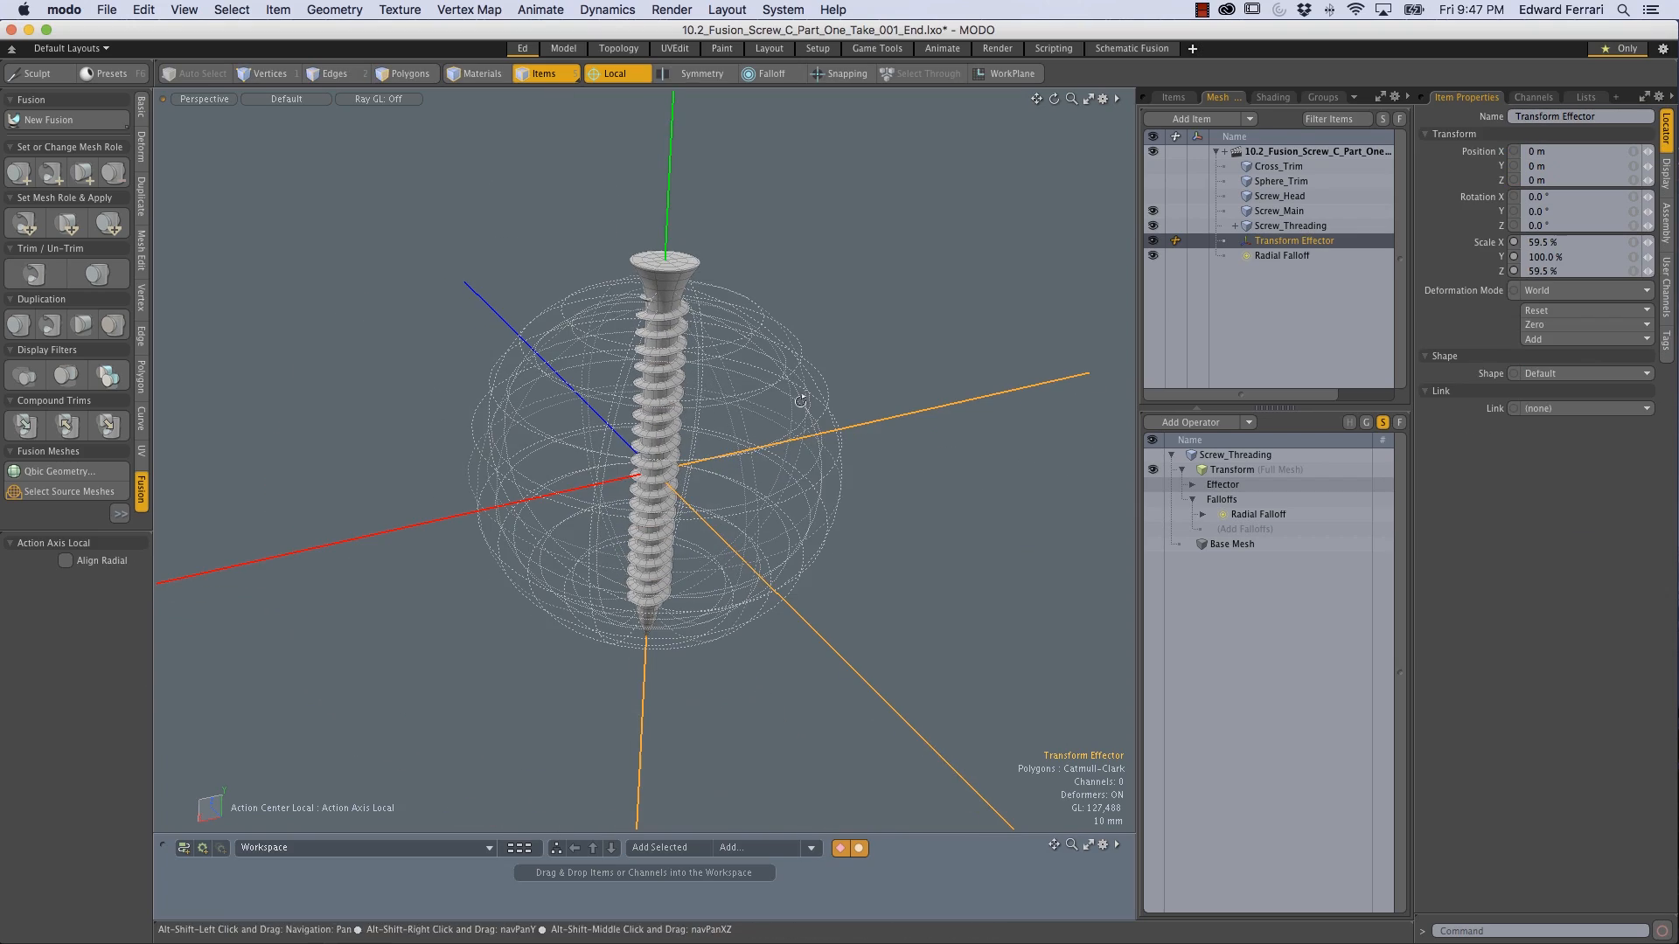
key("r")
left_click_drag(560, 455, 623, 474, "ctrl+alt")
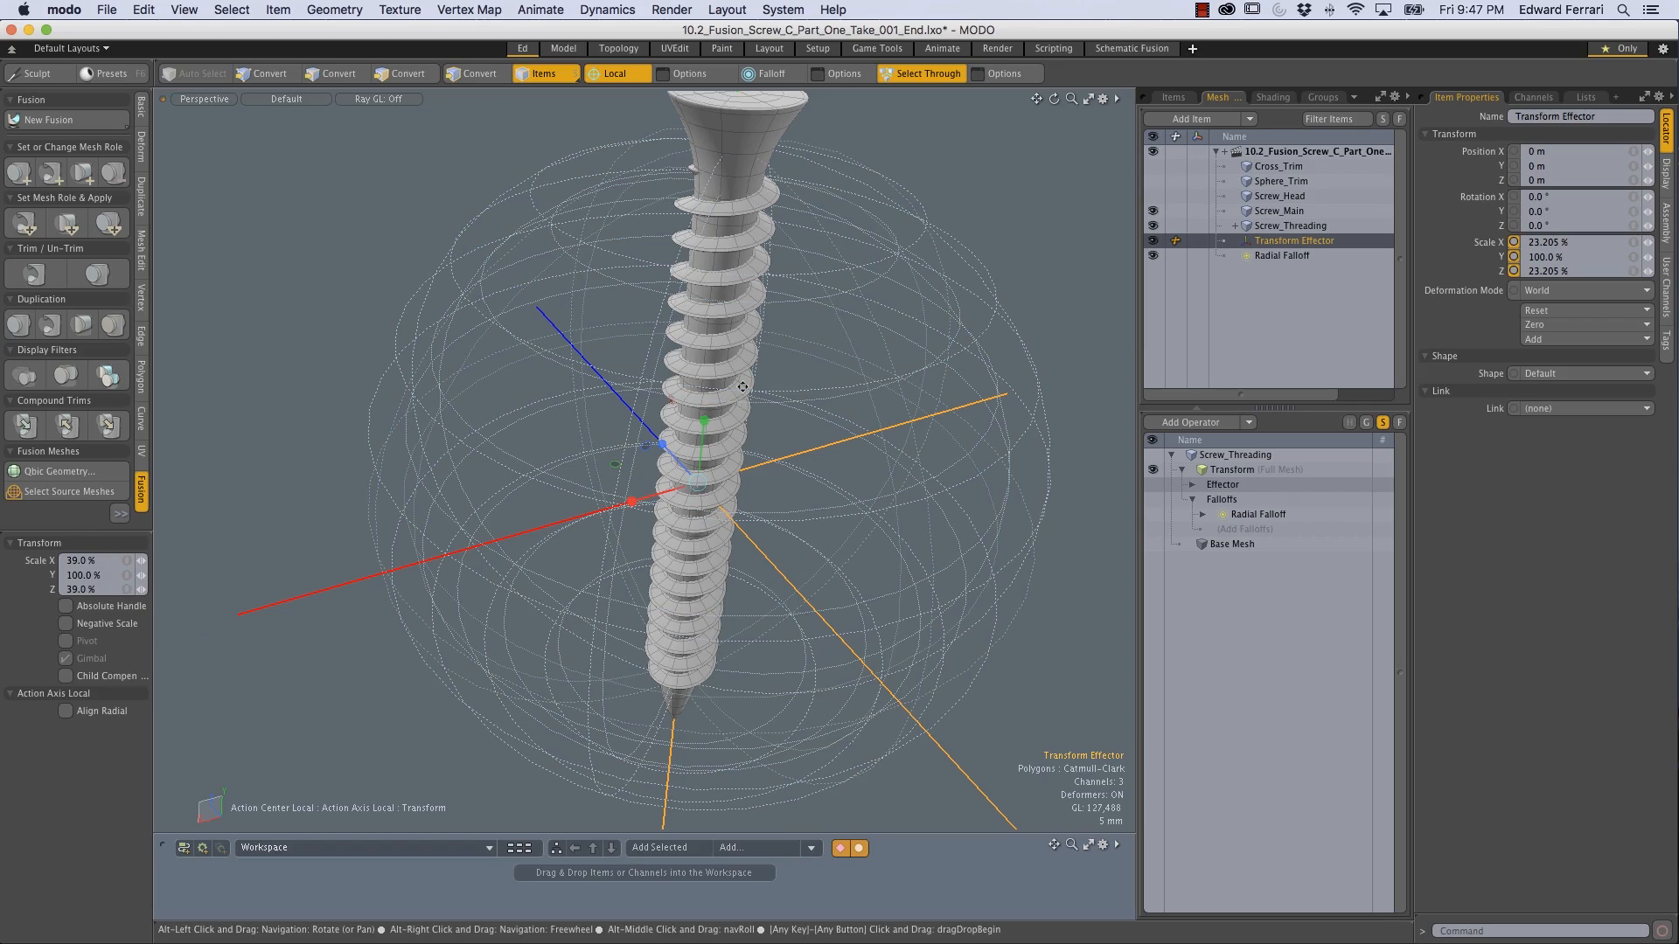
left_click_drag(742, 386, 754, 450, "alt")
key("space")
Step: Deselect the effector and examine how the threading blends into the shaft at the head and the tip
left_click(862, 297)
left_click_drag(861, 297, 939, 175, "ctrl+alt")
left_click_drag(744, 240, 813, 245, "ctrl+alt")
left_click_drag(813, 245, 700, 170, "alt+shift")
left_click_drag(756, 367, 574, 333, "ctrl+alt")
left_click_drag(715, 342, 560, 367, "ctrl+alt")
left_click_drag(603, 560, 560, 419, "ctrl+alt")
left_click_drag(752, 428, 739, 639, "ctrl+alt")
left_click_drag(739, 638, 724, 498, "alt")
Step: Turn off Catmull-Clark subdivision on Screw_Threading and freeze the mesh with Freeze Deformation enabled
left_click(1274, 228)
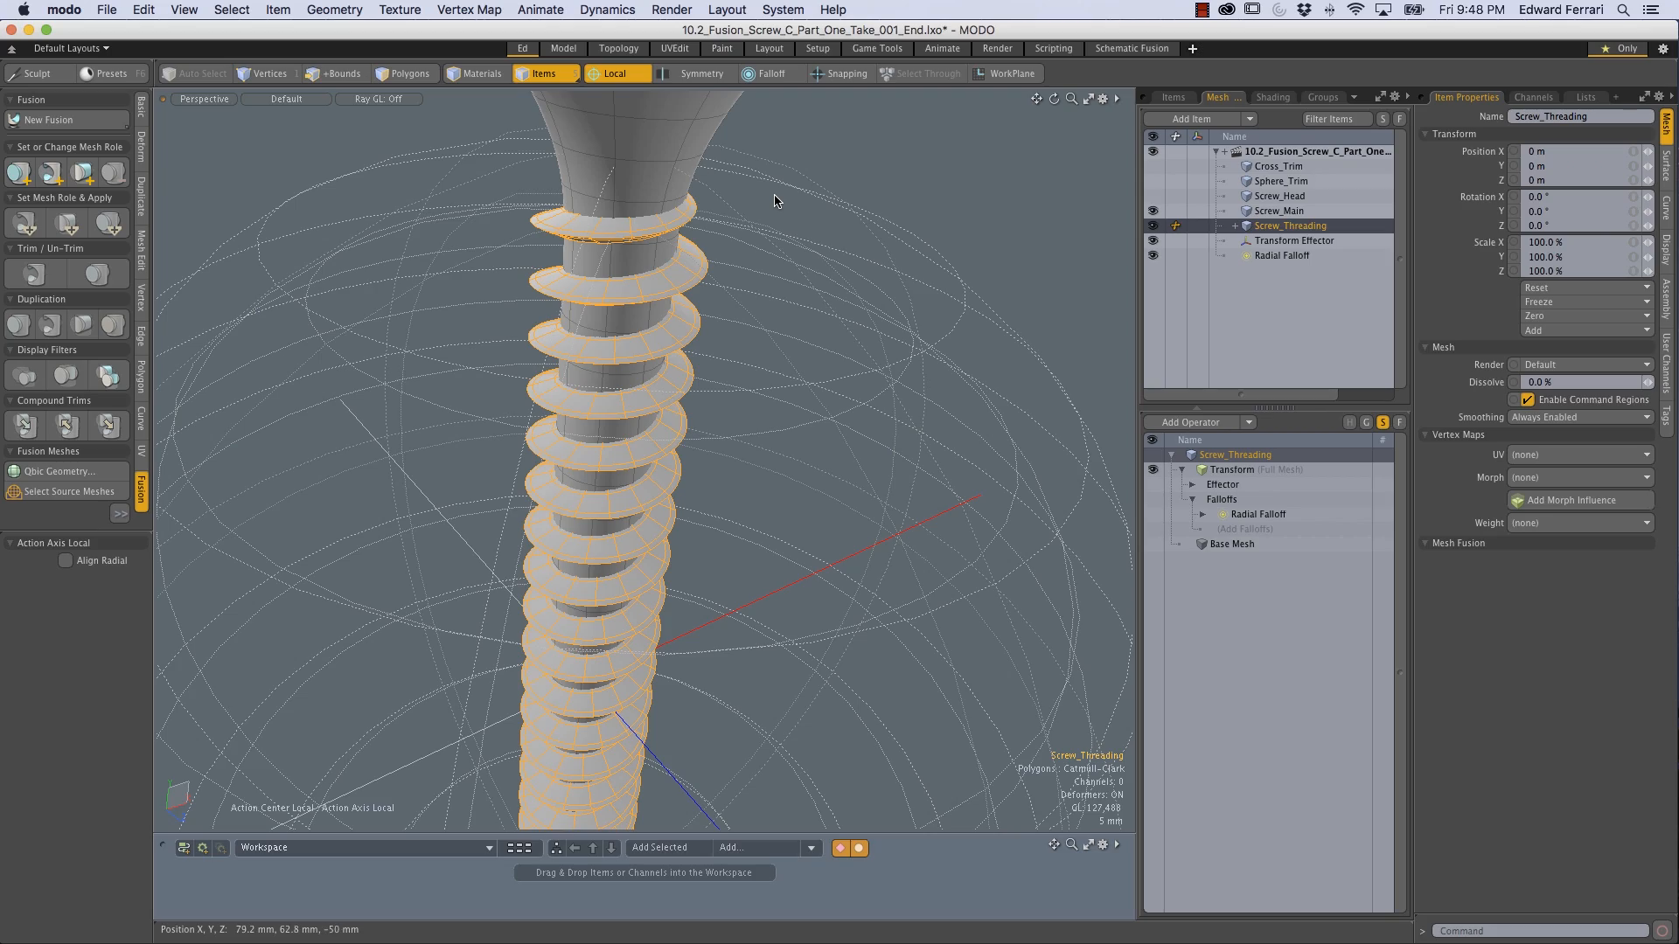
key("shift+Tab")
left_click_drag(769, 207, 631, 374, "alt")
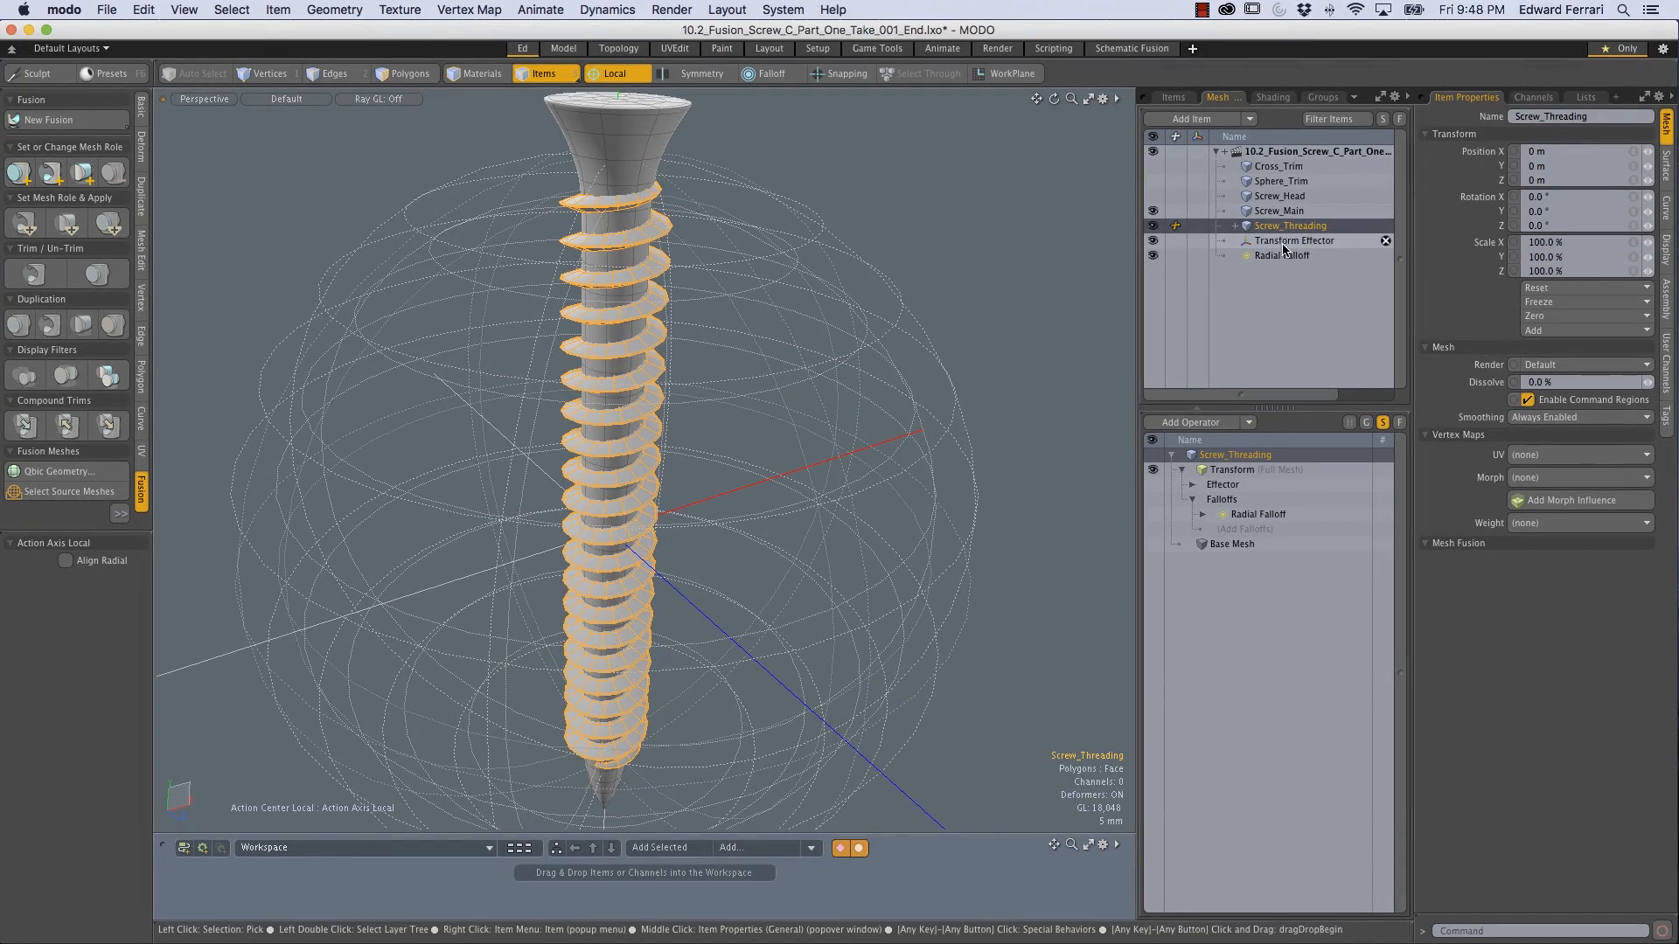
left_click(332, 10)
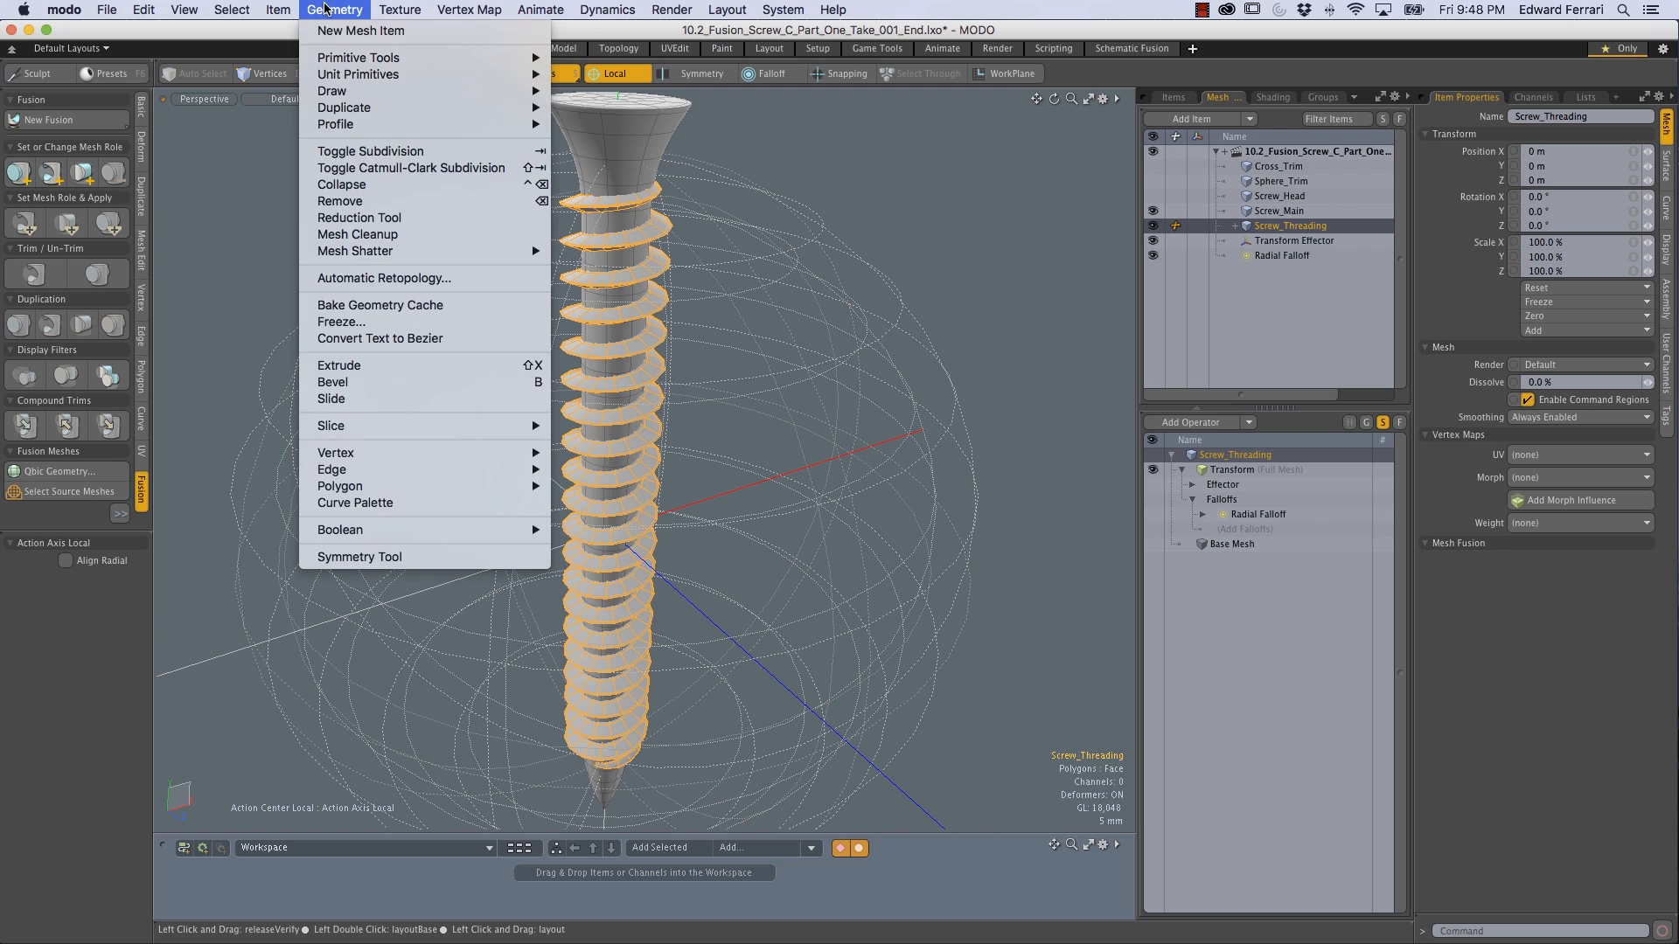
left_click(341, 322)
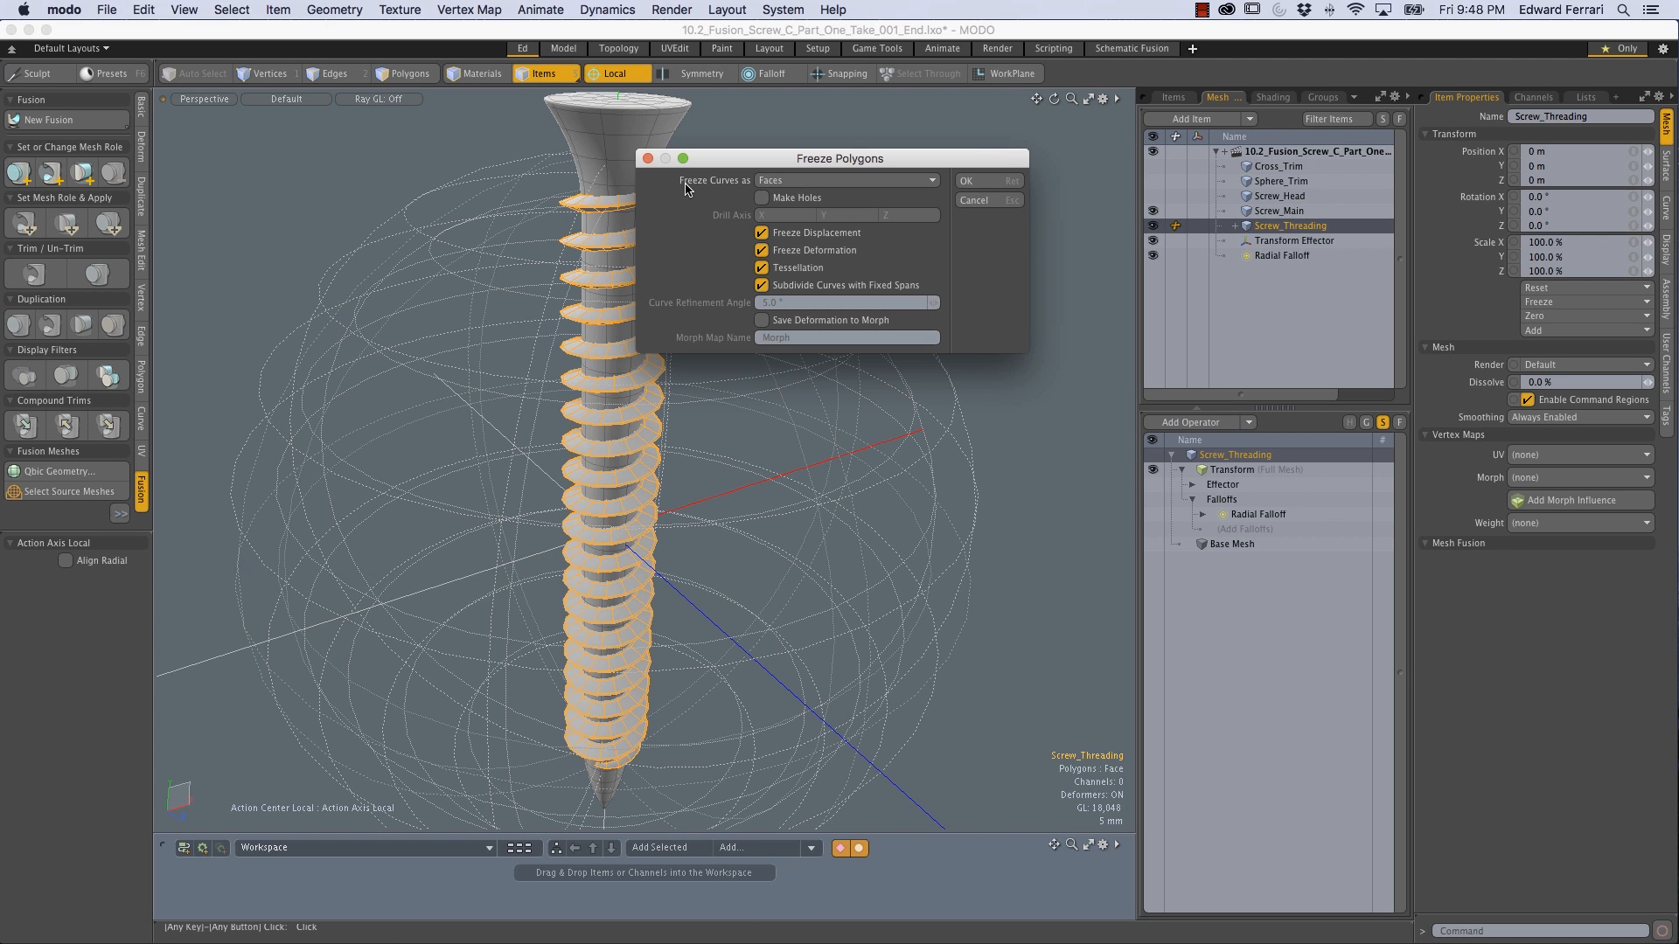
left_click(983, 182)
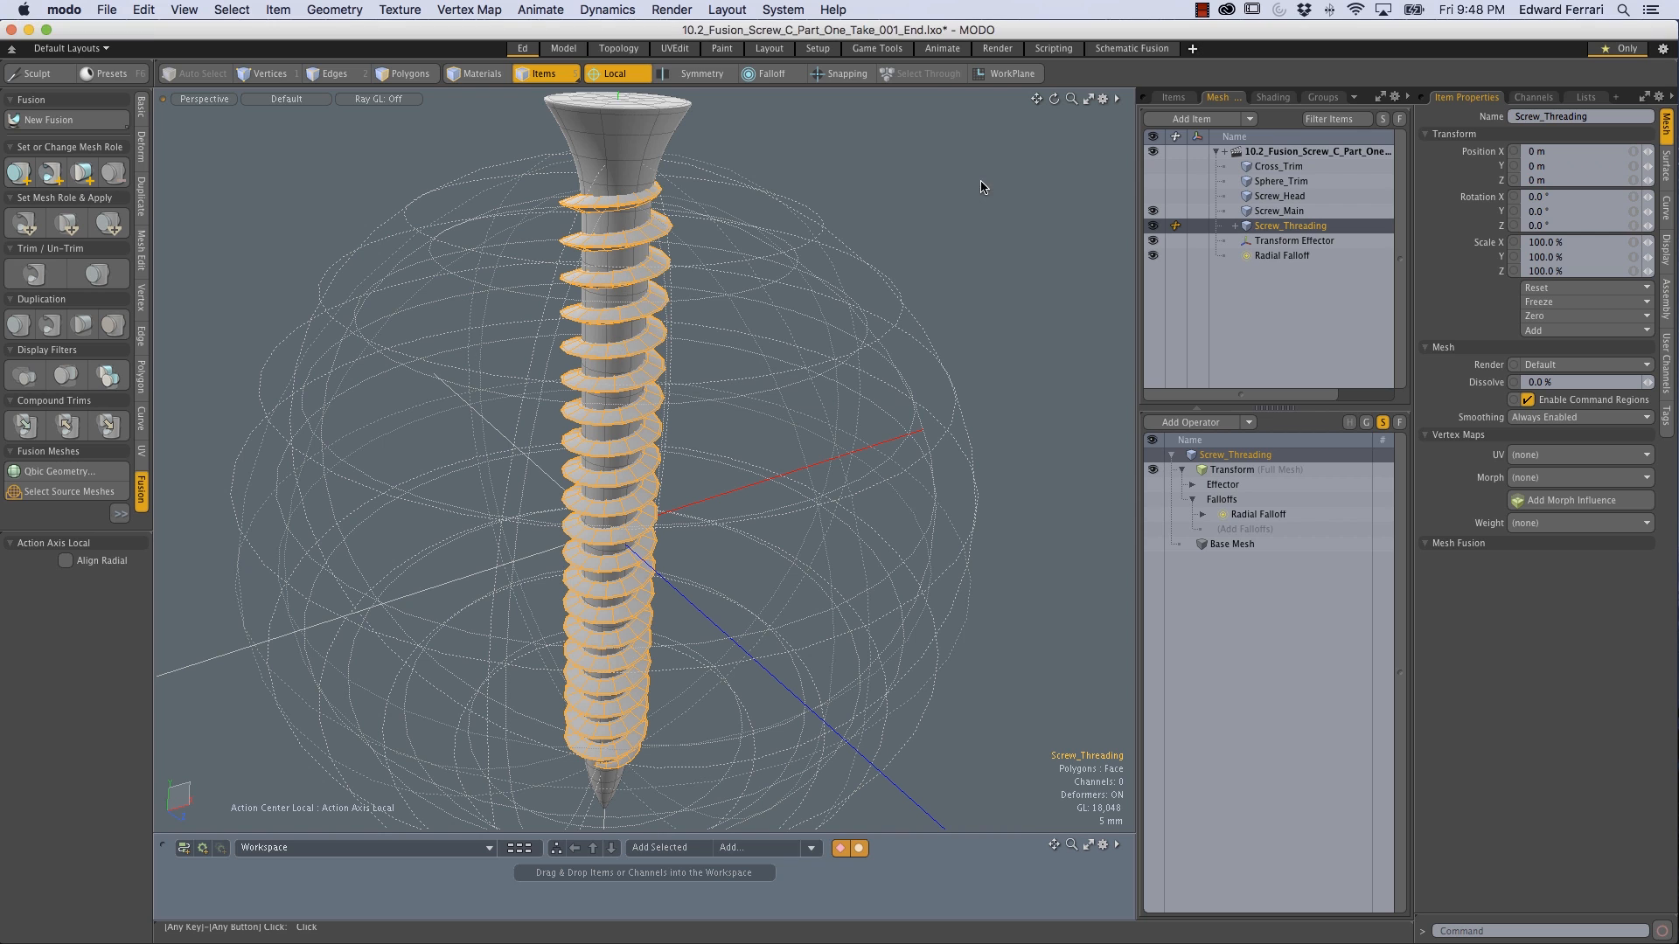
Step: Delete both the Transform Effector and the Radial Falloff from the scene
left_click(1295, 240)
left_click(1287, 255, "shift")
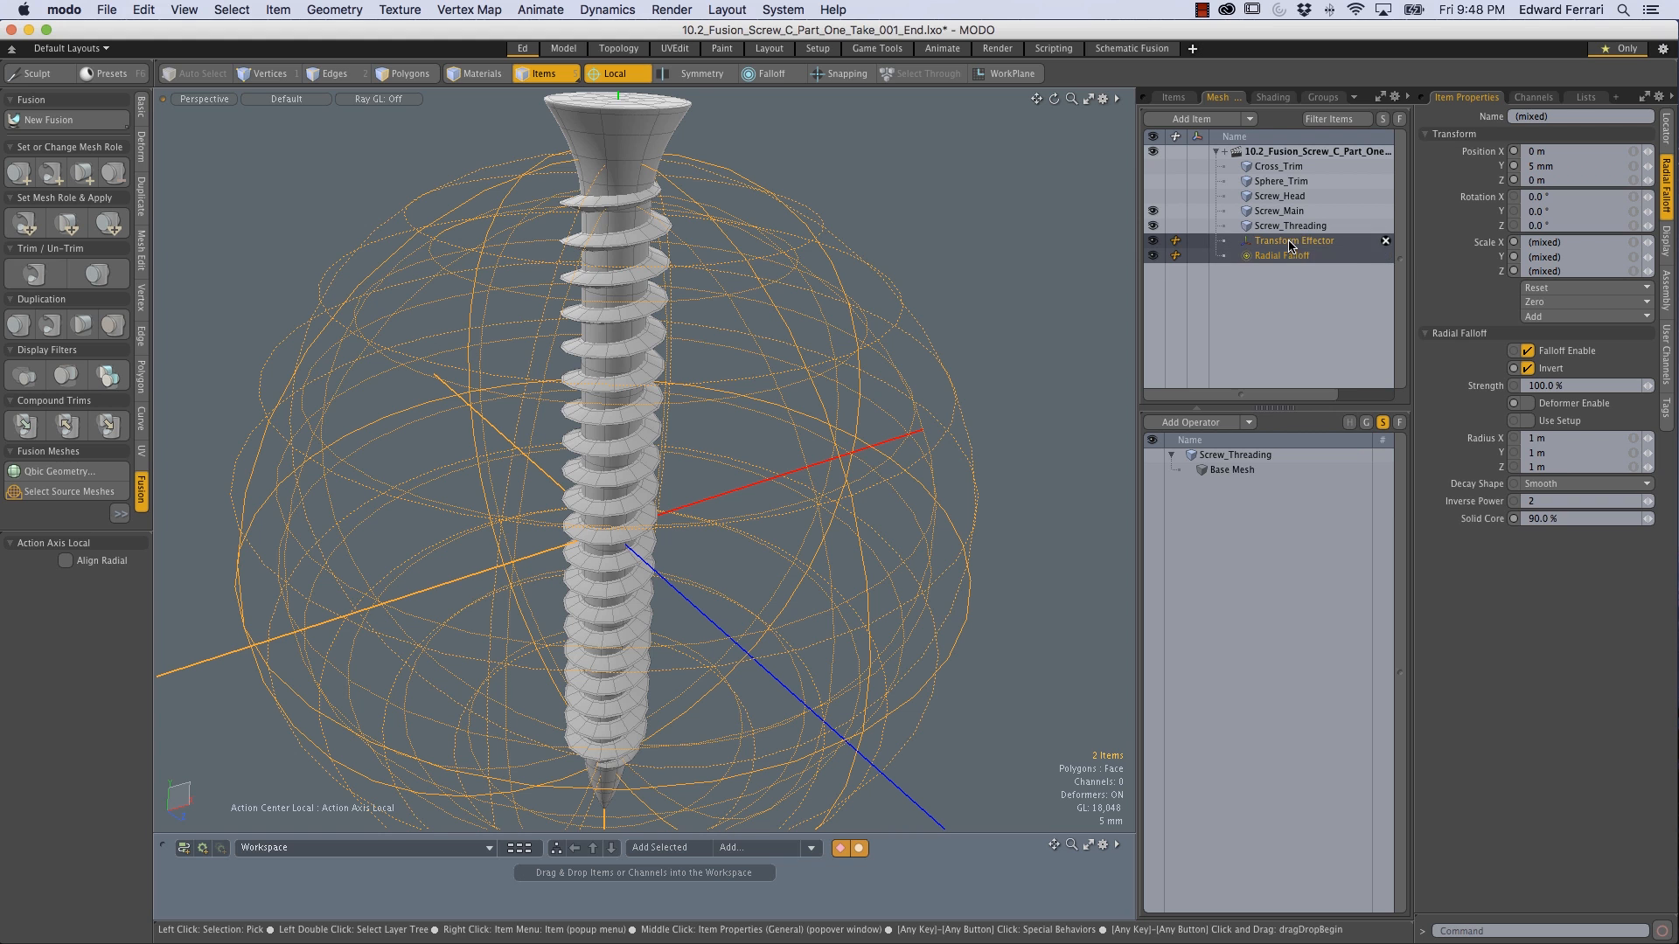
right_click(1289, 246)
left_click(1253, 540)
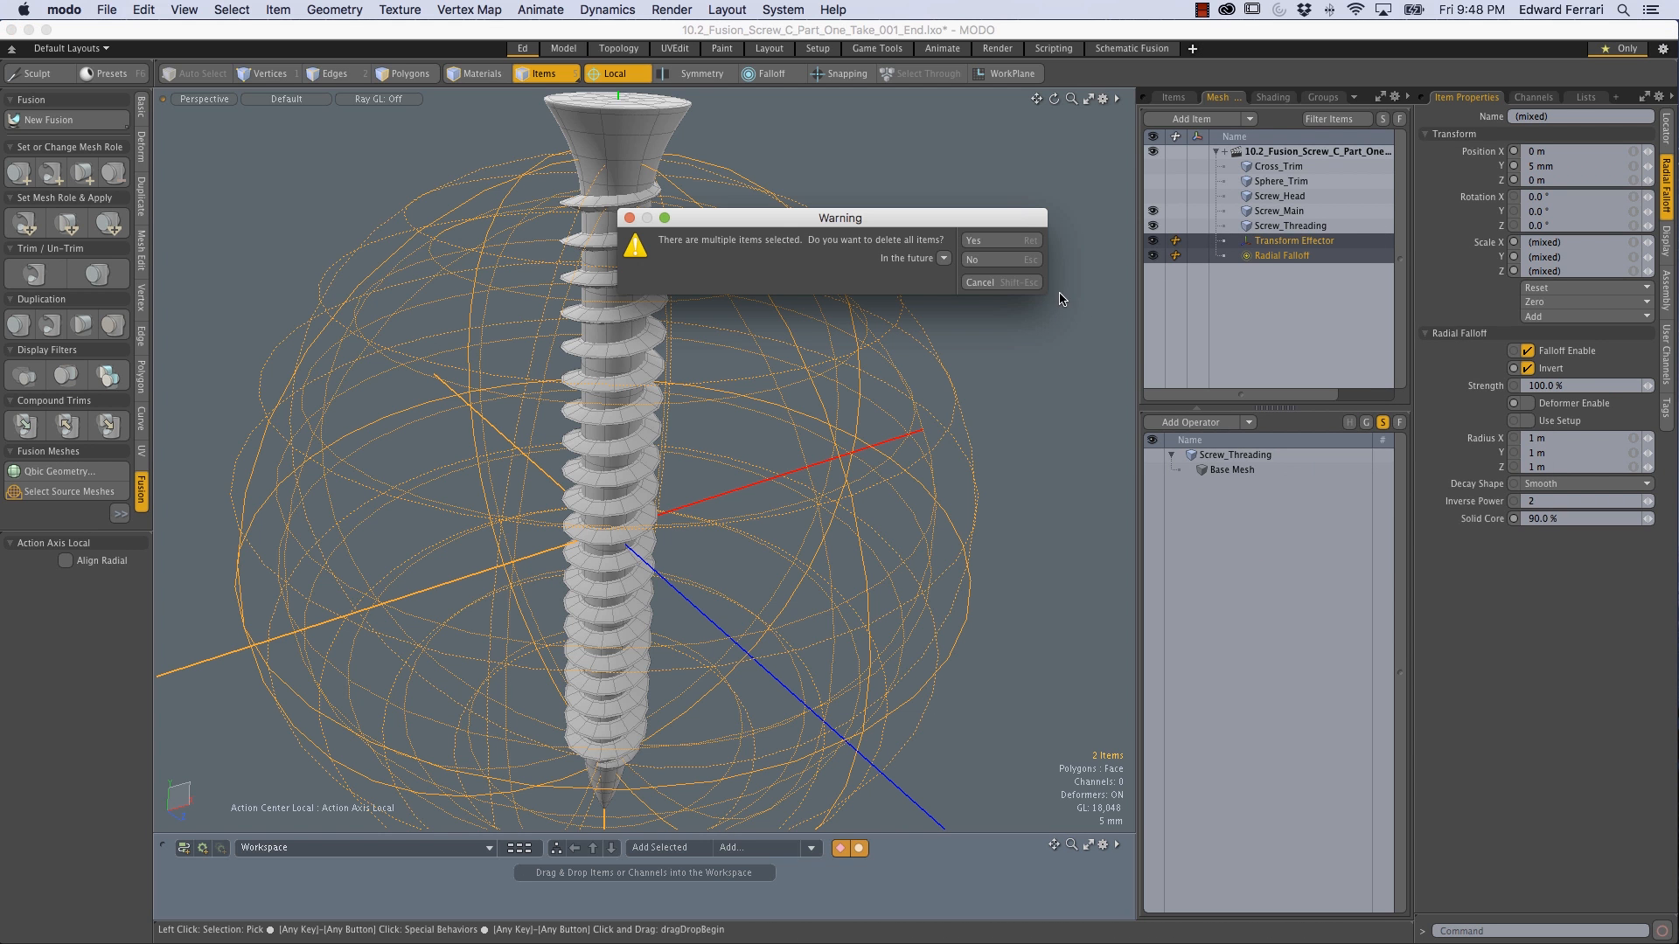
left_click(1004, 244)
Step: Turn Catmull-Clark subdivision back on for Screw_Threading, check its tapered upper end, and deselect it
left_click_drag(813, 333, 560, 695, "alt")
left_click(558, 503)
left_click_drag(559, 503, 680, 423, "alt")
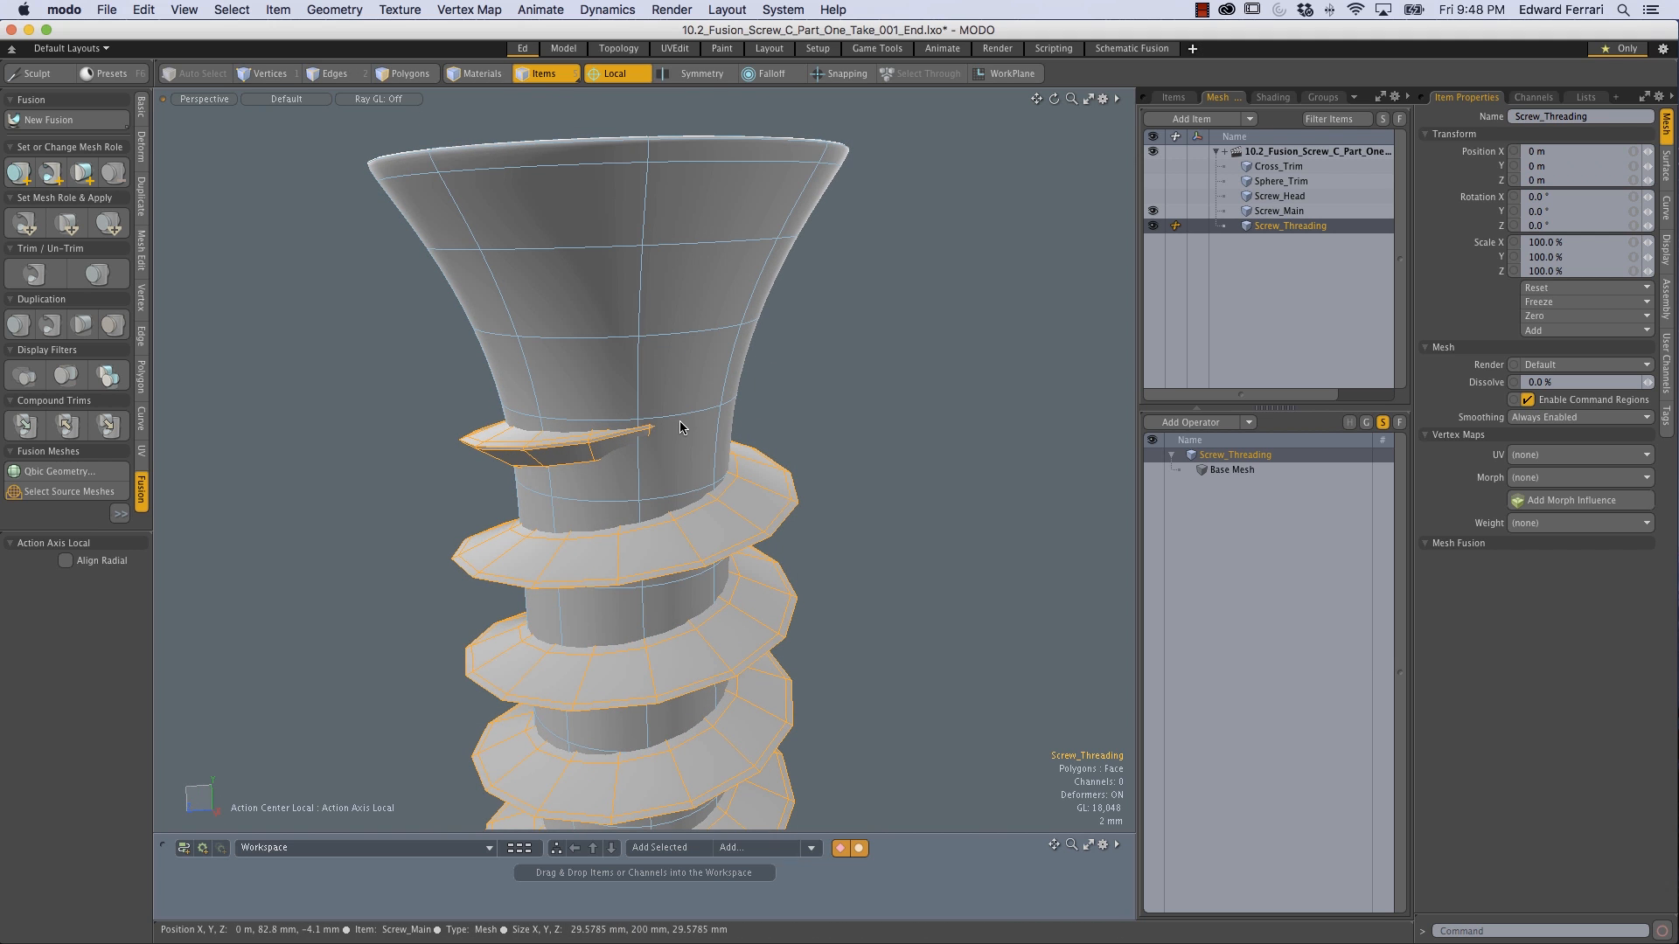
left_click_drag(602, 511, 668, 170, "alt")
left_click_drag(686, 524, 647, 110, "alt+shift")
left_click_drag(959, 458, 910, 656, "alt")
left_click_drag(573, 525, 806, 322, "ctrl+alt")
left_click(852, 342)
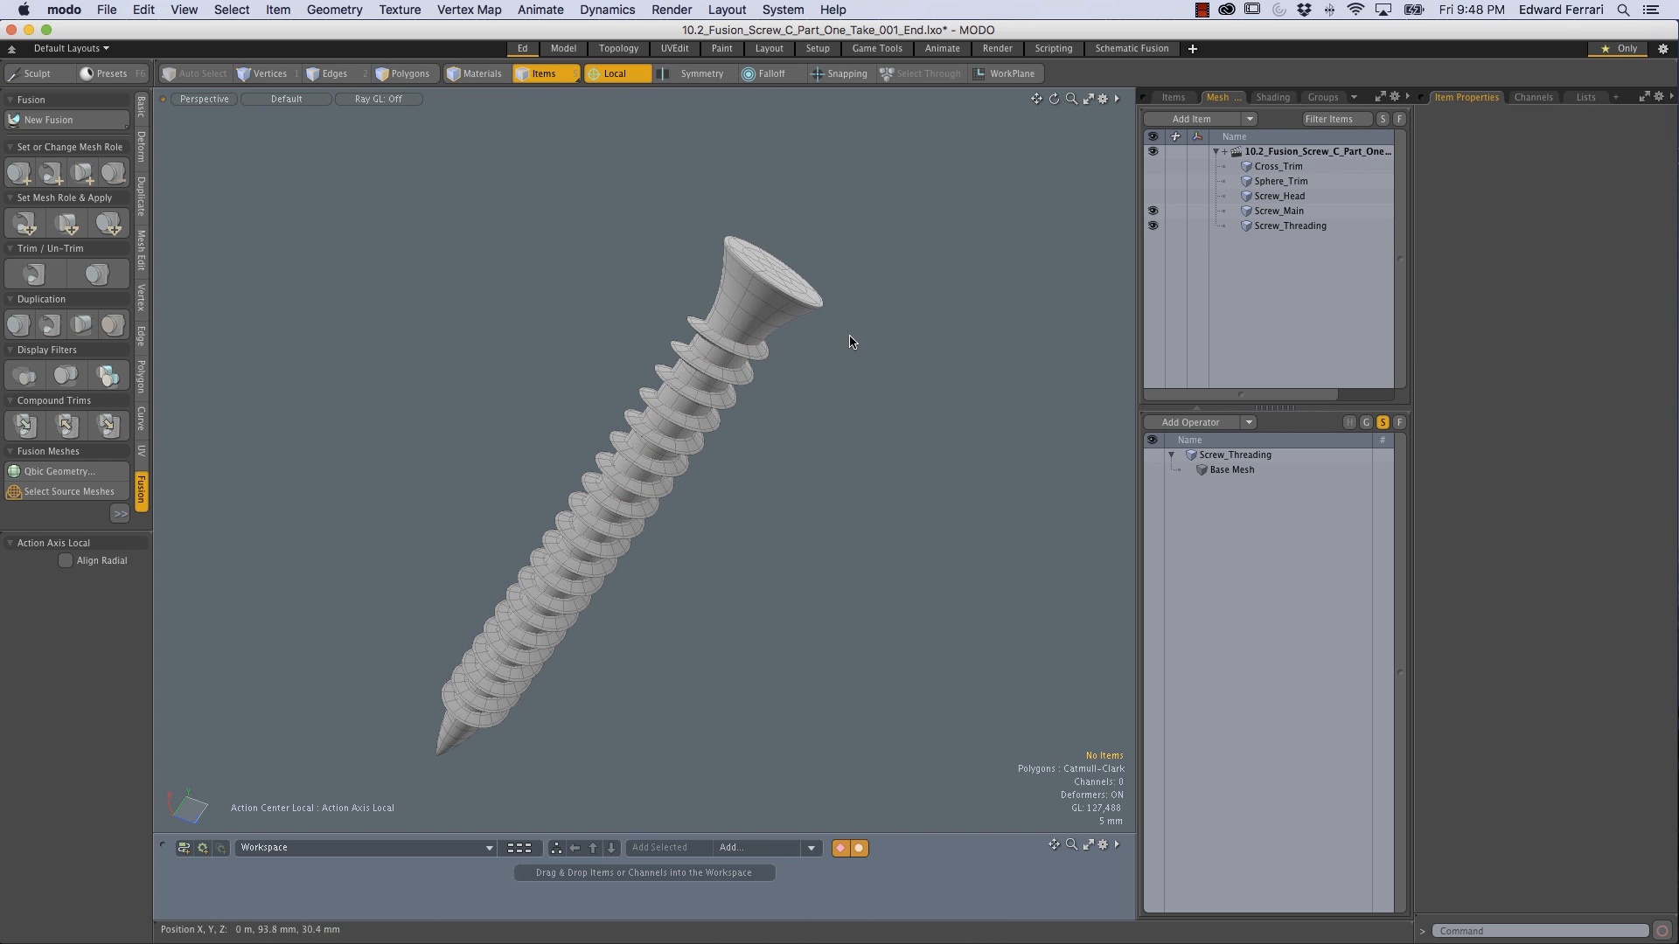
Step: Show Screw_Head and select it together with Screw_Main and Screw_Threading
left_click(1153, 197)
scroll(792, 279, "up", 5)
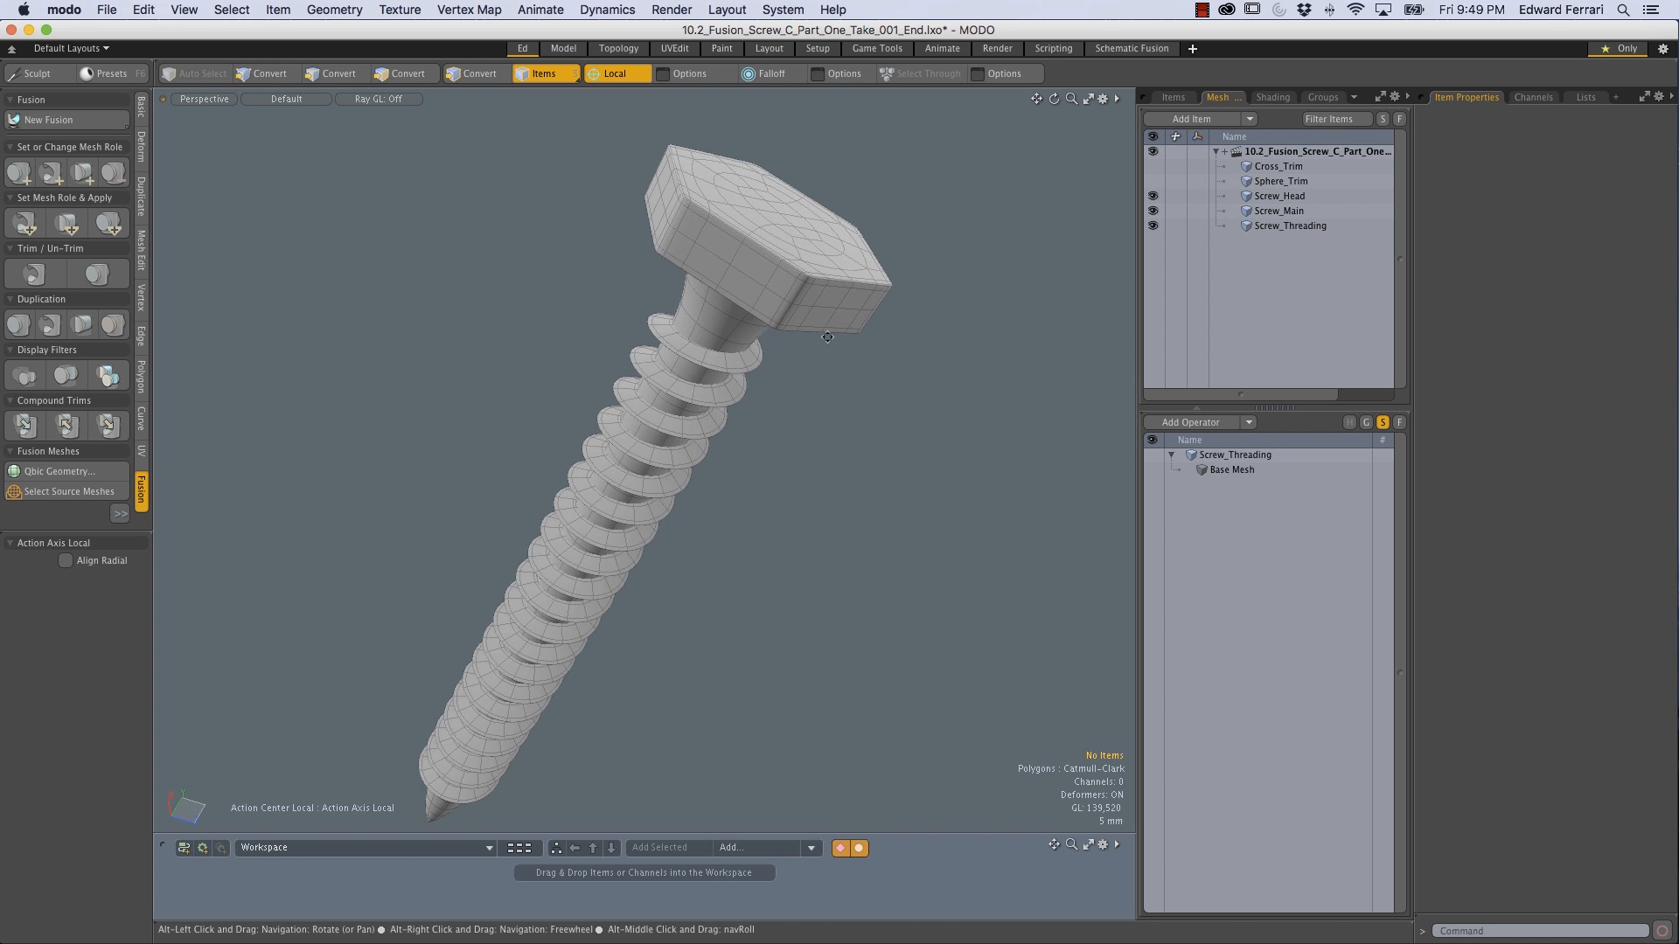
left_click(791, 280)
left_click(705, 336, "shift")
left_click(679, 373, "shift")
Step: Create a new fusion named FUSE_Screw from the selected meshes, with 1 mm absolute strip width, 50% strip profile and strip smooth 5
left_click_drag(761, 427, 791, 355, "alt")
left_click_drag(791, 355, 706, 408, "alt+shift")
left_click_drag(807, 442, 902, 348, "alt")
left_click_drag(860, 409, 1040, 752, "alt")
left_click_drag(665, 400, 754, 357, "alt+shift")
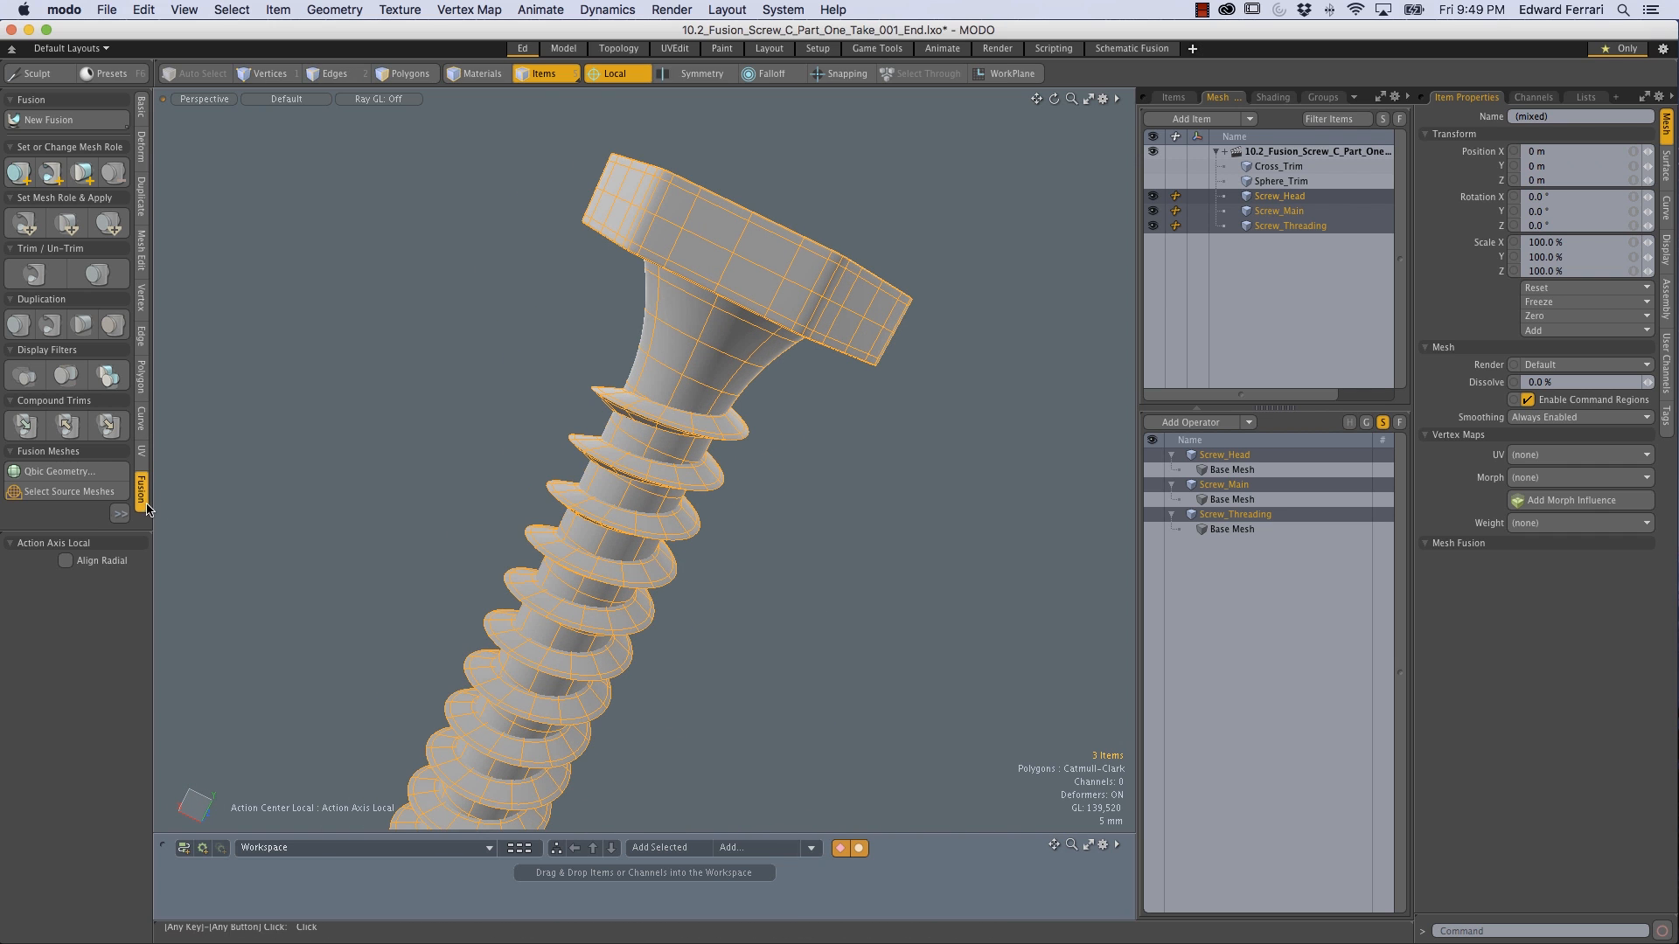
left_click(51, 120)
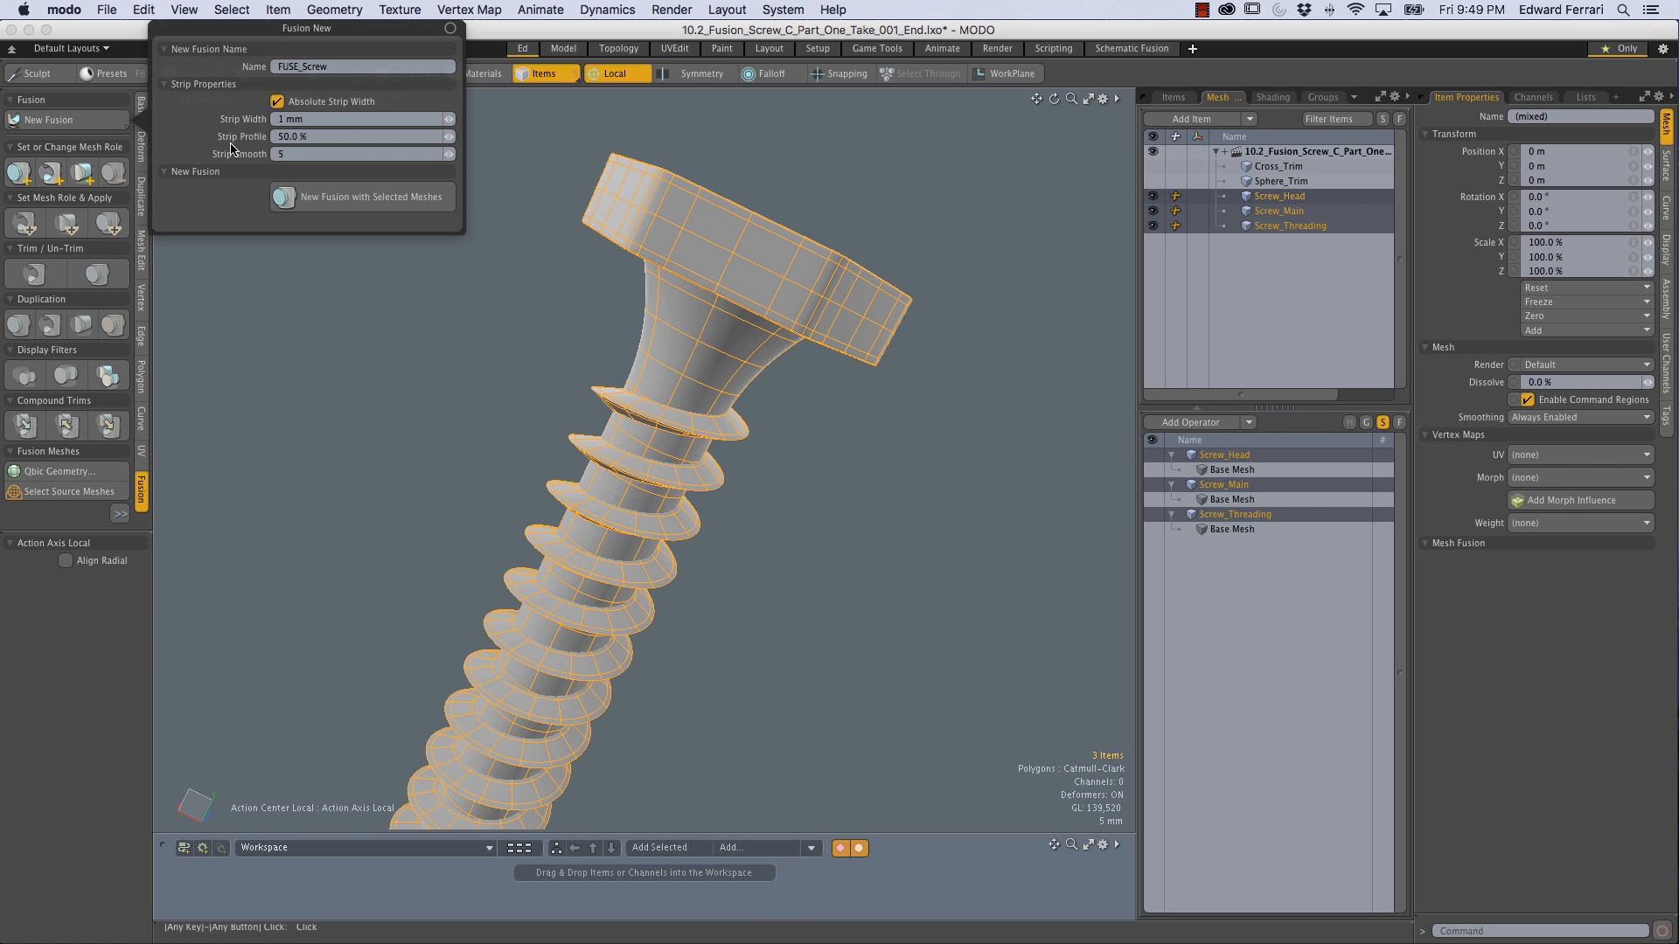
left_click(341, 198)
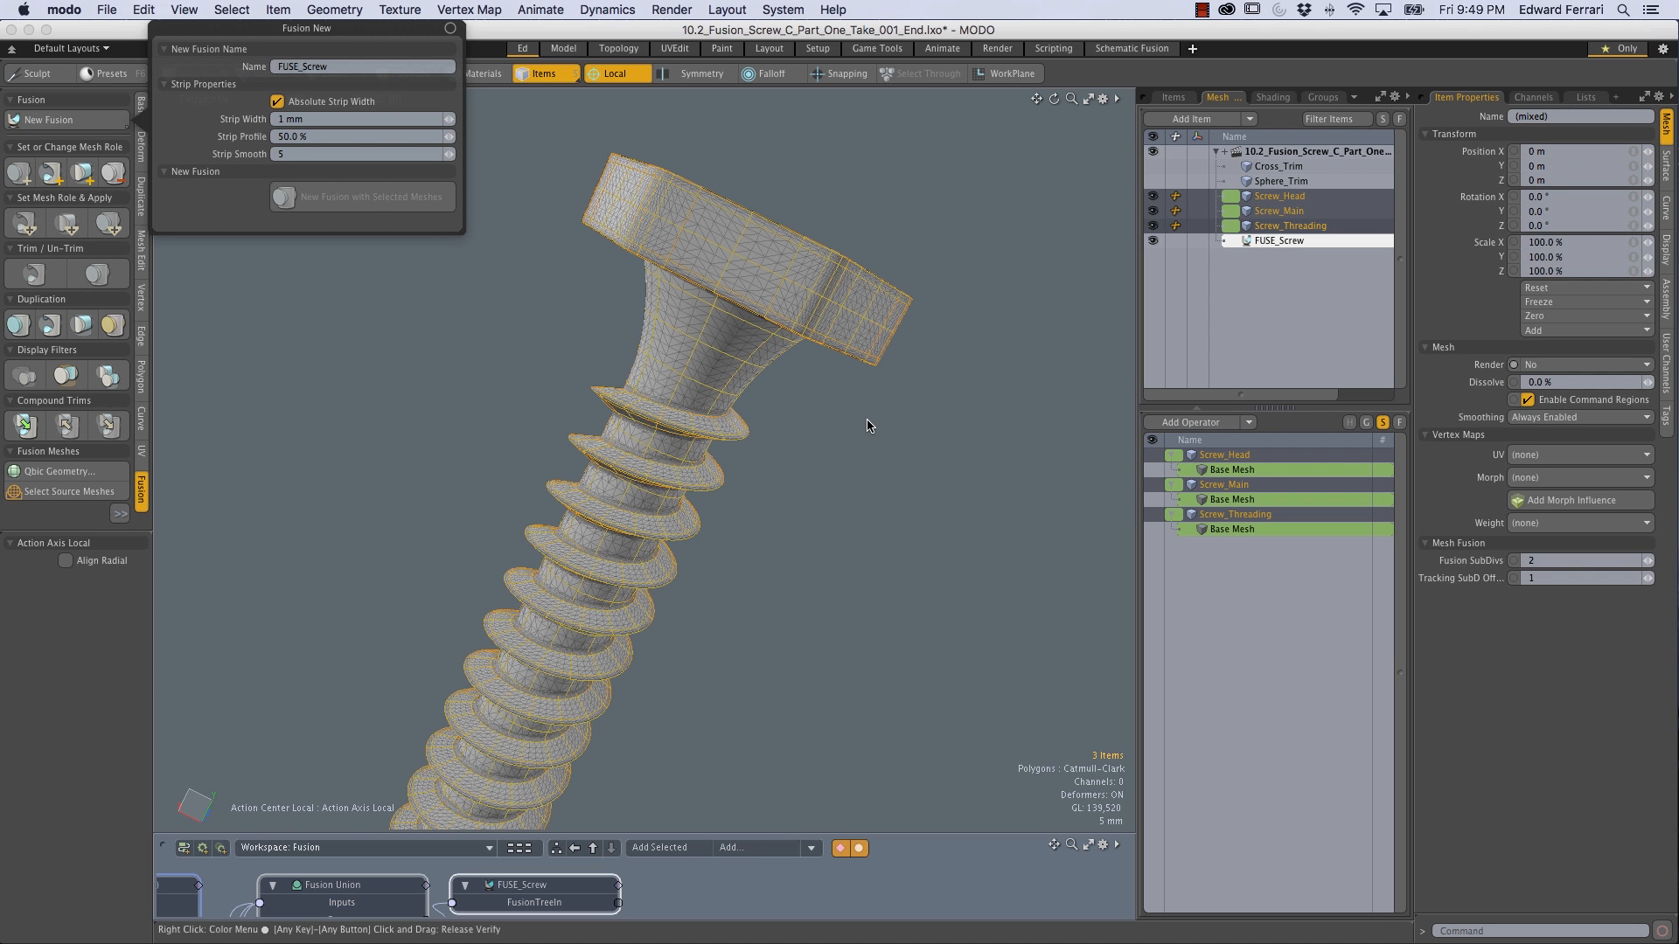
Step: Set the mesh mode of FUSE_Screw to Airtight Final
left_click_drag(868, 424, 758, 377, "alt")
left_click_drag(759, 377, 804, 254, "ctrl+alt")
left_click_drag(805, 253, 877, 365, "alt")
left_click(1282, 242)
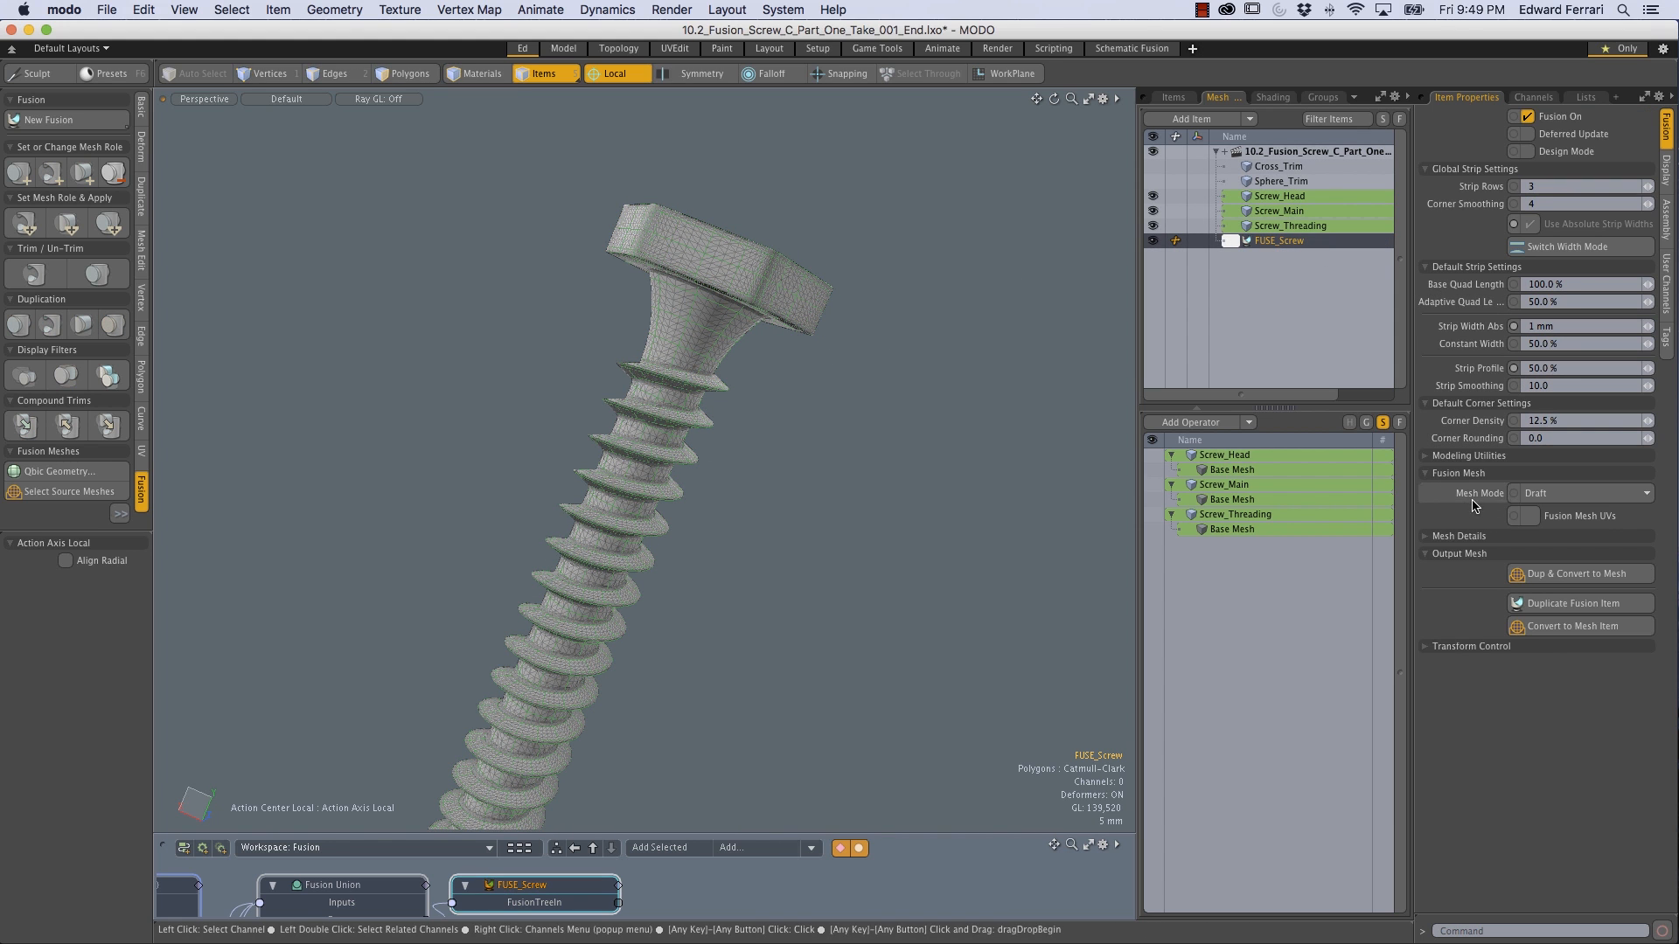
left_click(1559, 495)
left_click(1547, 519)
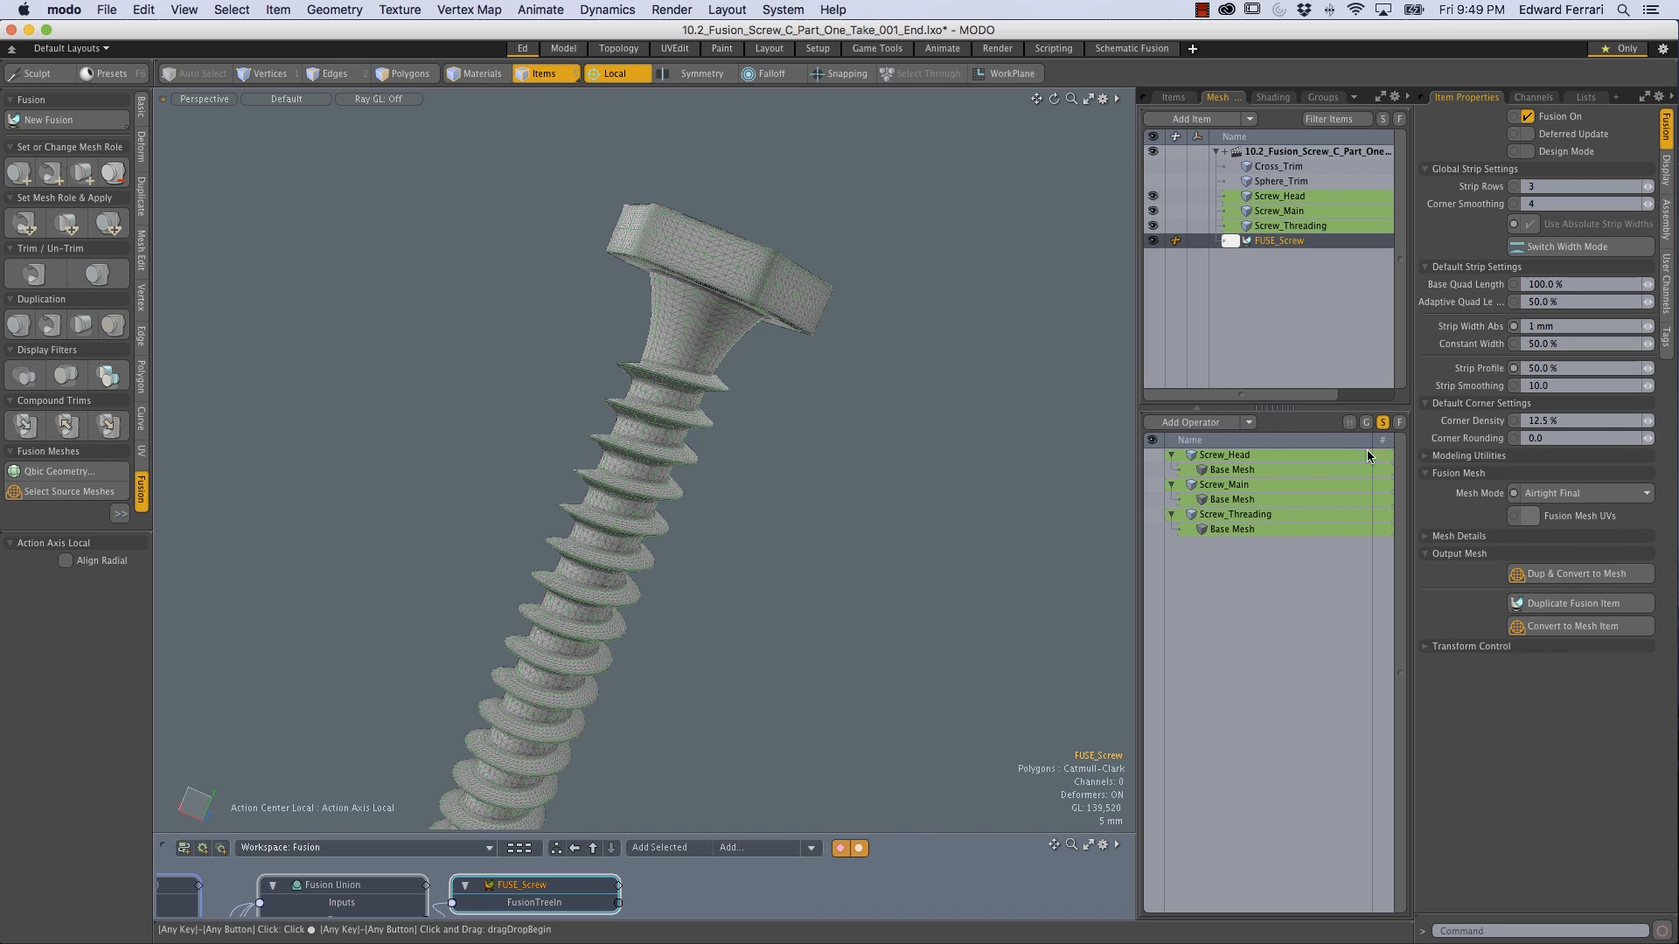
Step: Show Cross_Trim and apply it to the Screw_Head as a Fusion subtraction by dropping it onto the head
left_click_drag(585, 118, 1014, 345, "alt")
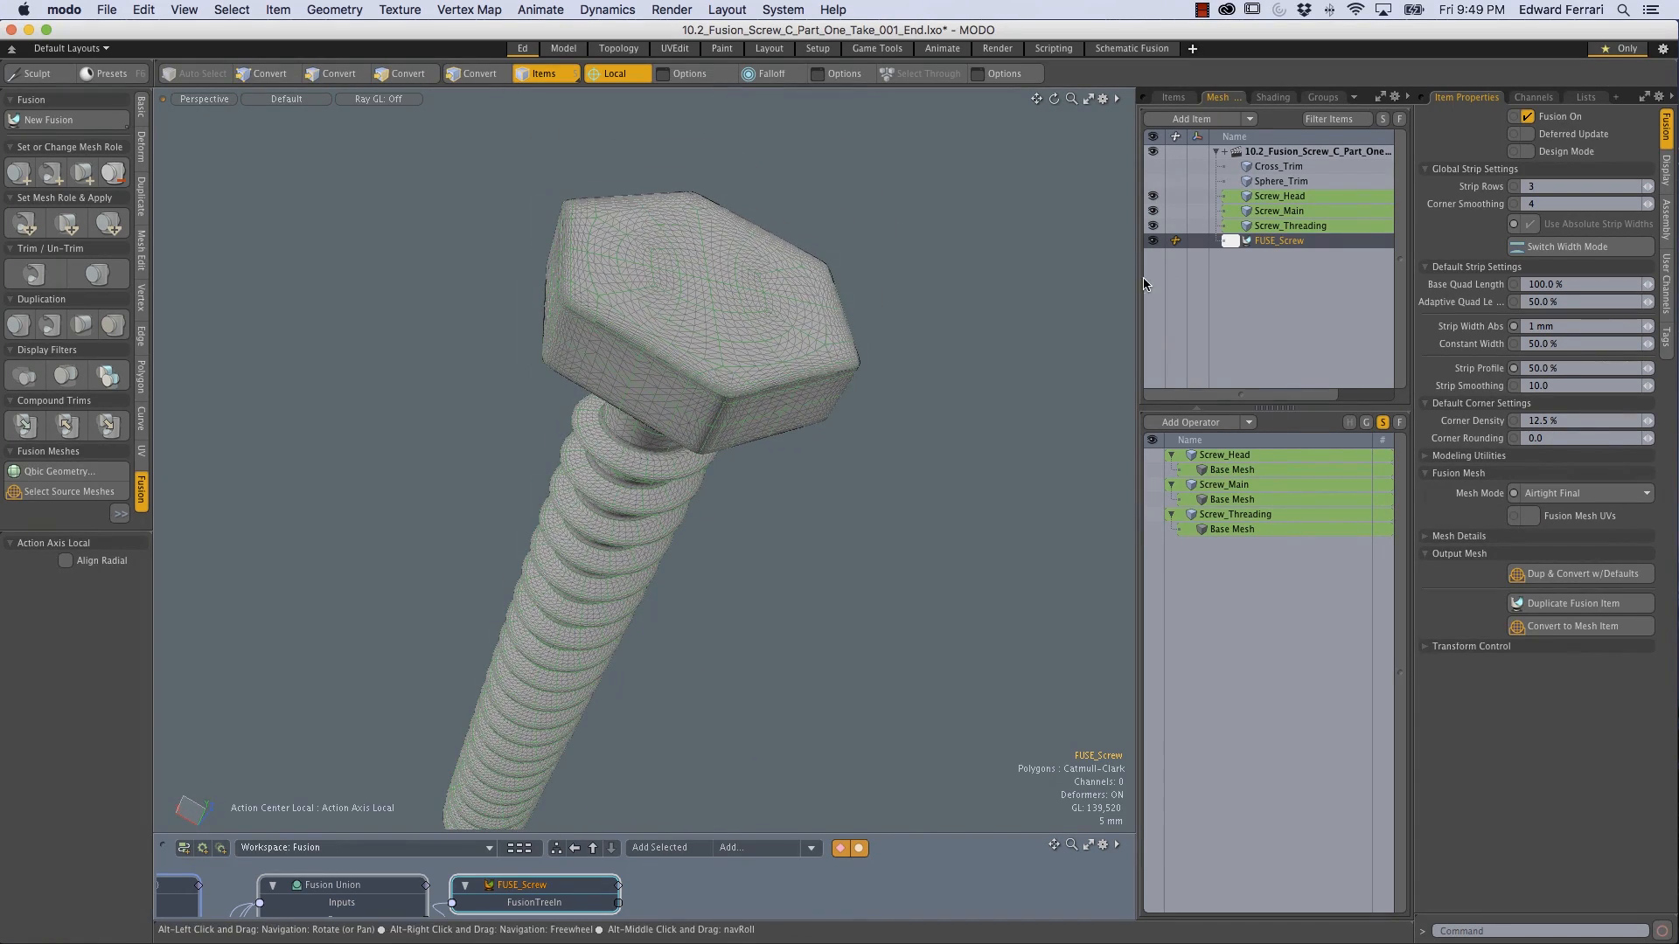
left_click(1153, 167)
left_click_drag(963, 259, 696, 295, "alt")
left_click(690, 289)
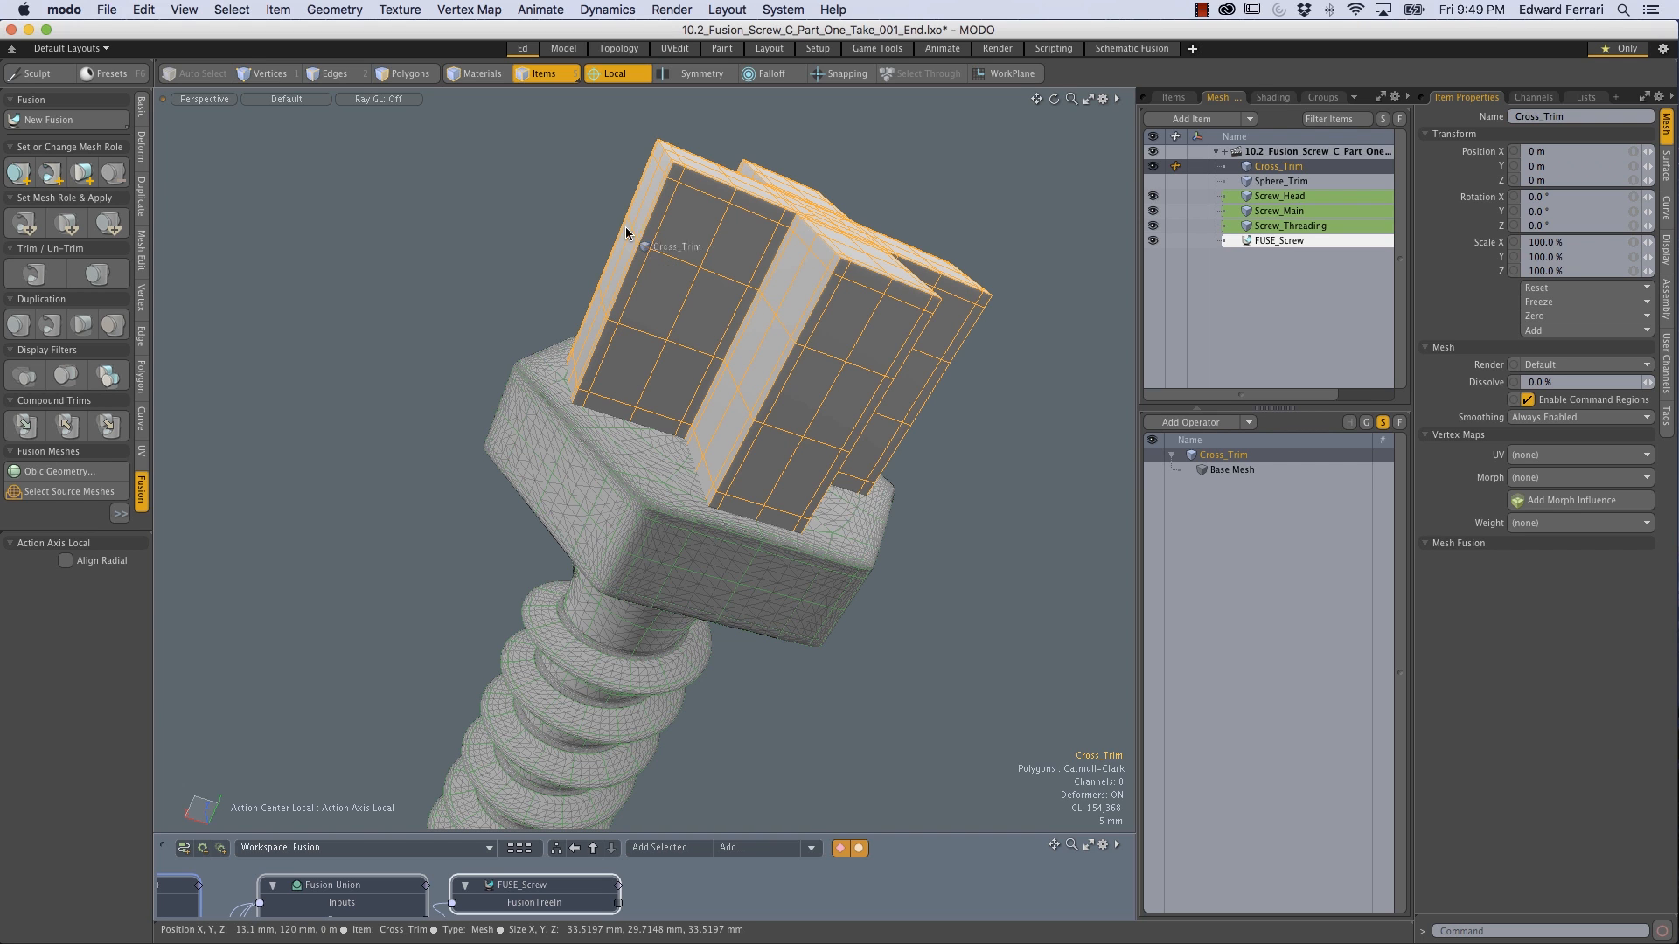
right_click(537, 436)
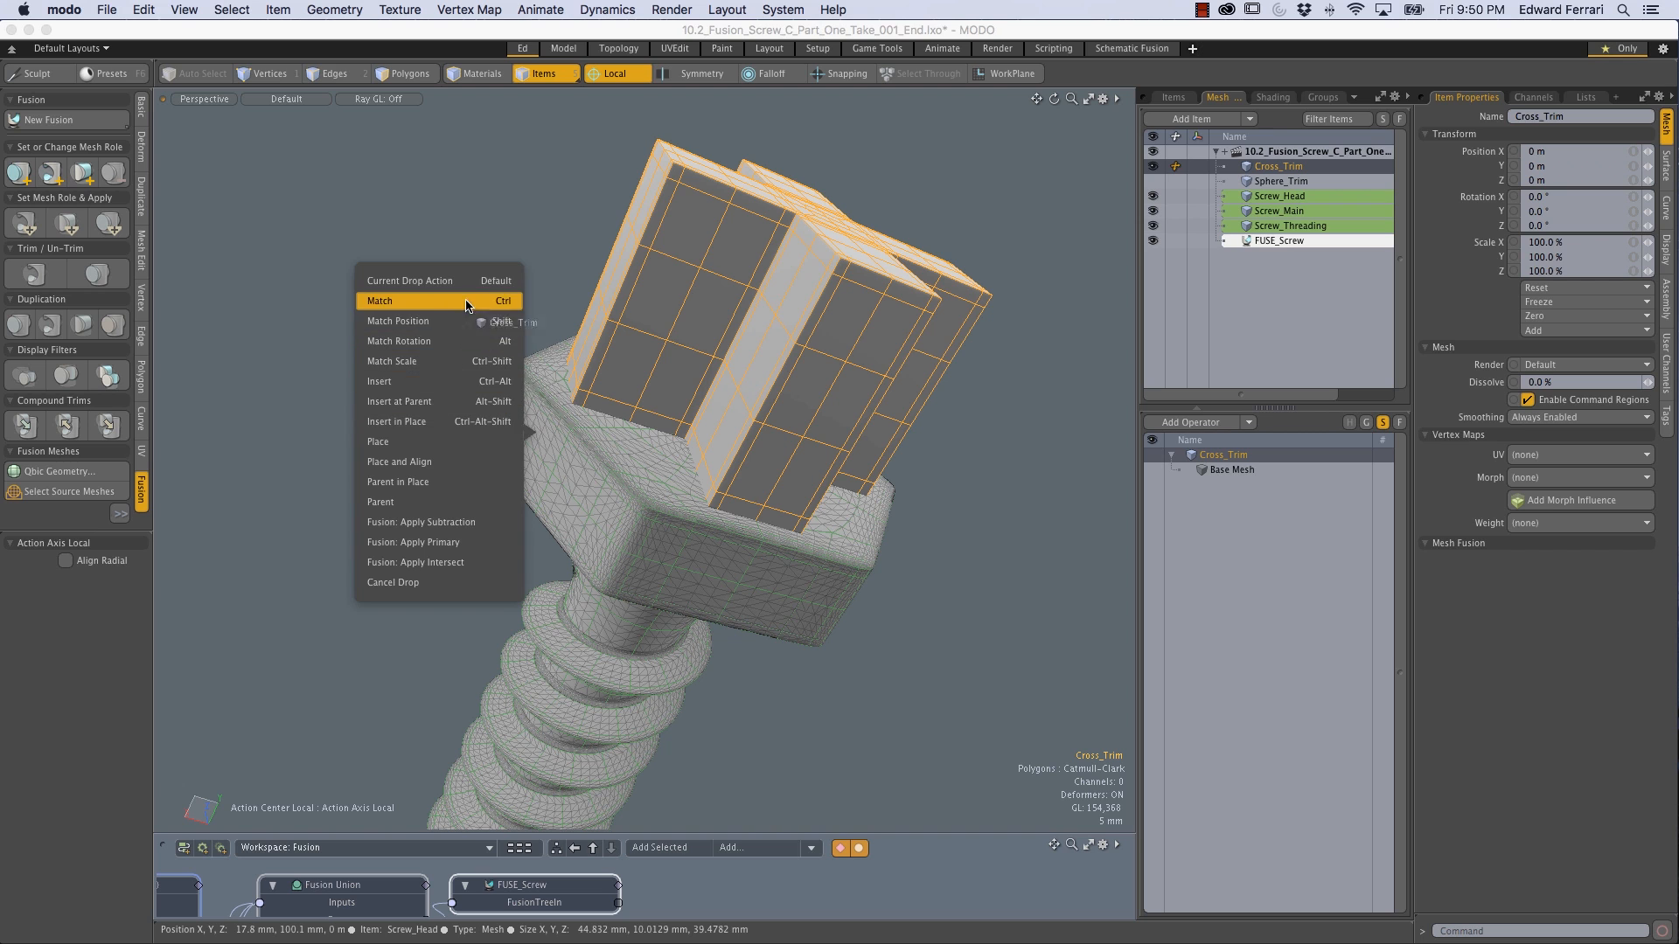
left_click(455, 523)
left_click(552, 202)
Step: Examine the cross-shaped recess that Cross_Trim cuts into the screw head from several angles
left_click_drag(554, 195, 760, 393, "alt")
scroll(820, 399, "up", 3)
left_click_drag(690, 335, 665, 359, "alt")
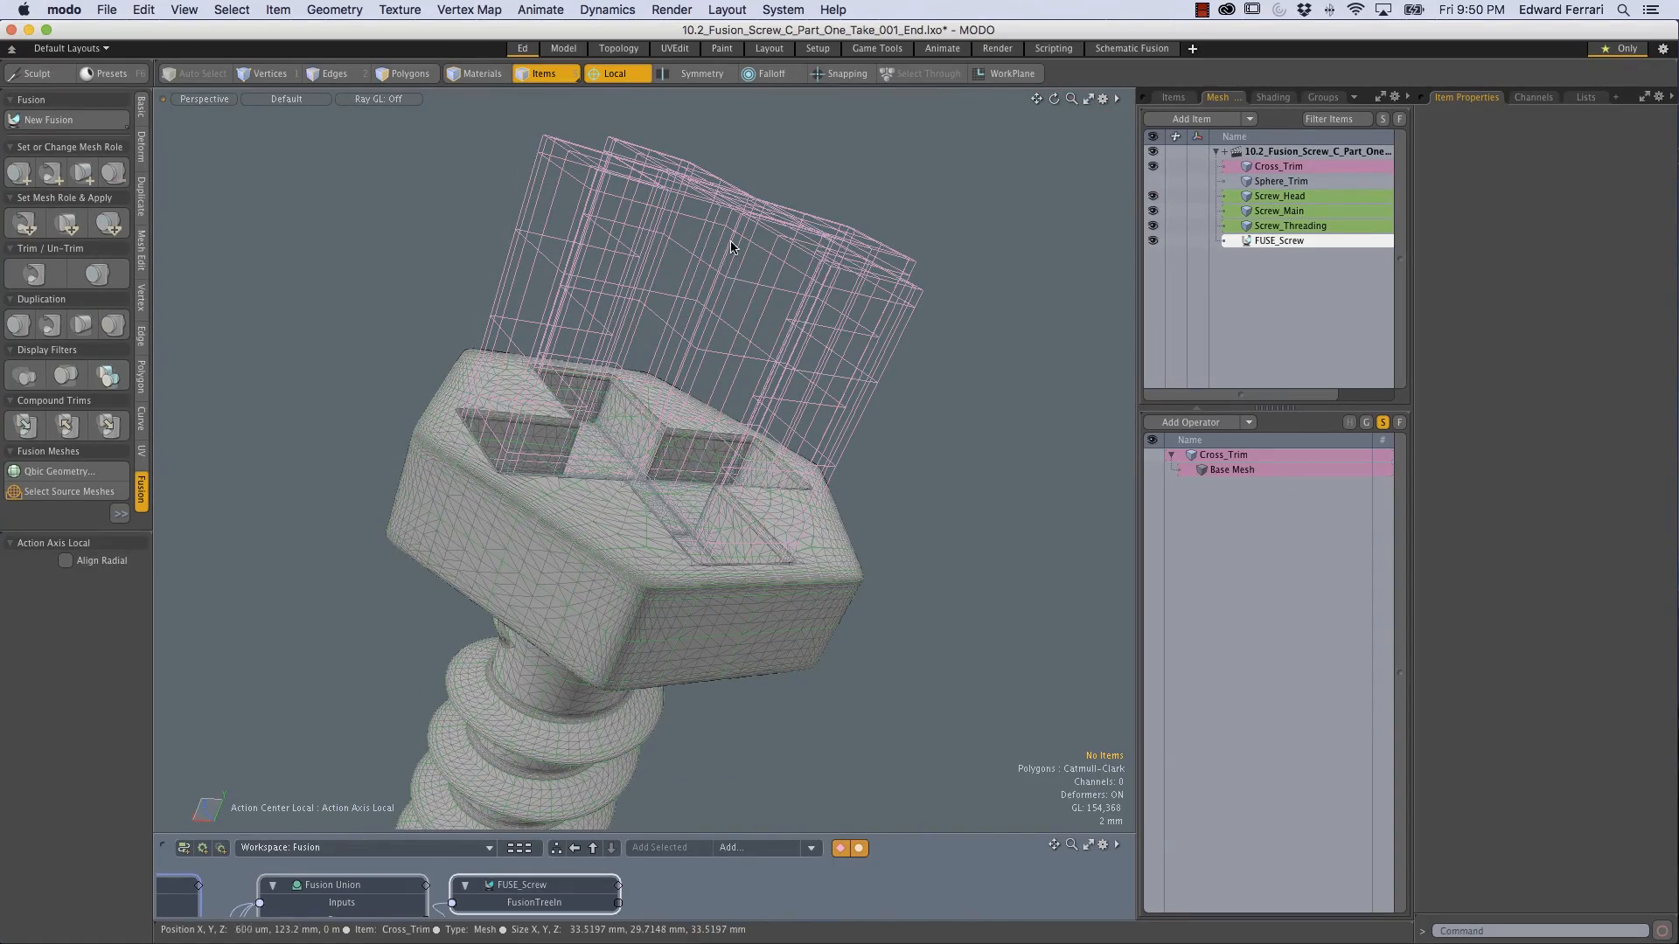
left_click(603, 223)
left_click_drag(604, 223, 612, 266, "ctrl+alt")
left_click(523, 253)
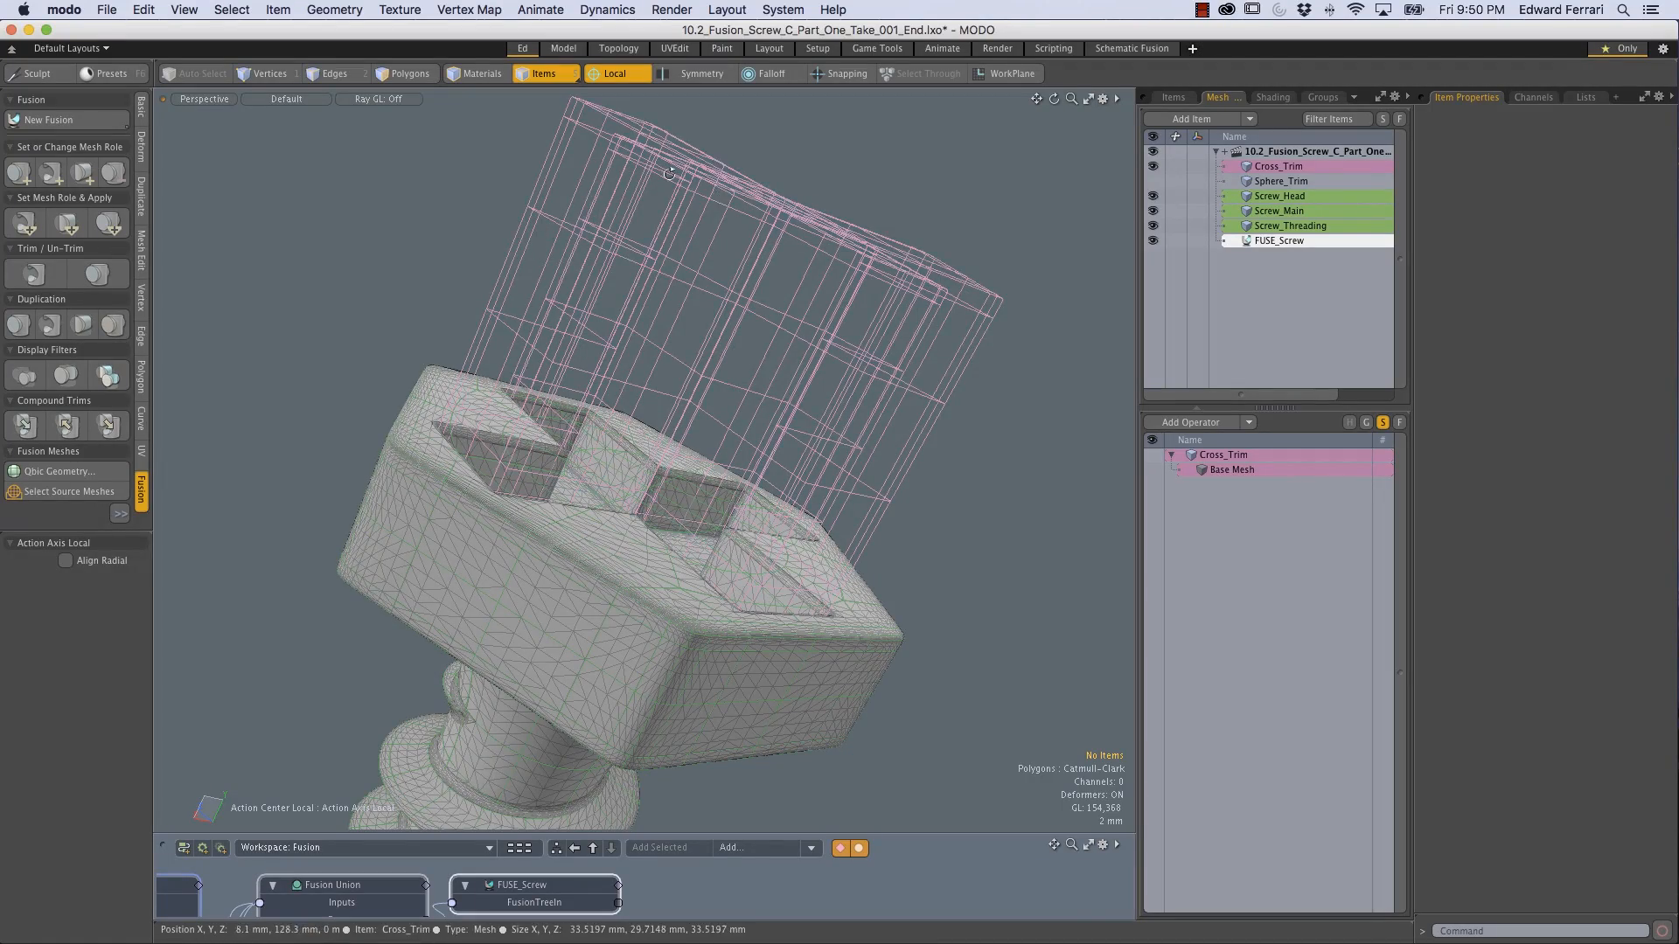
left_click_drag(692, 182, 748, 290, "alt")
left_click_drag(721, 184, 795, 364, "alt")
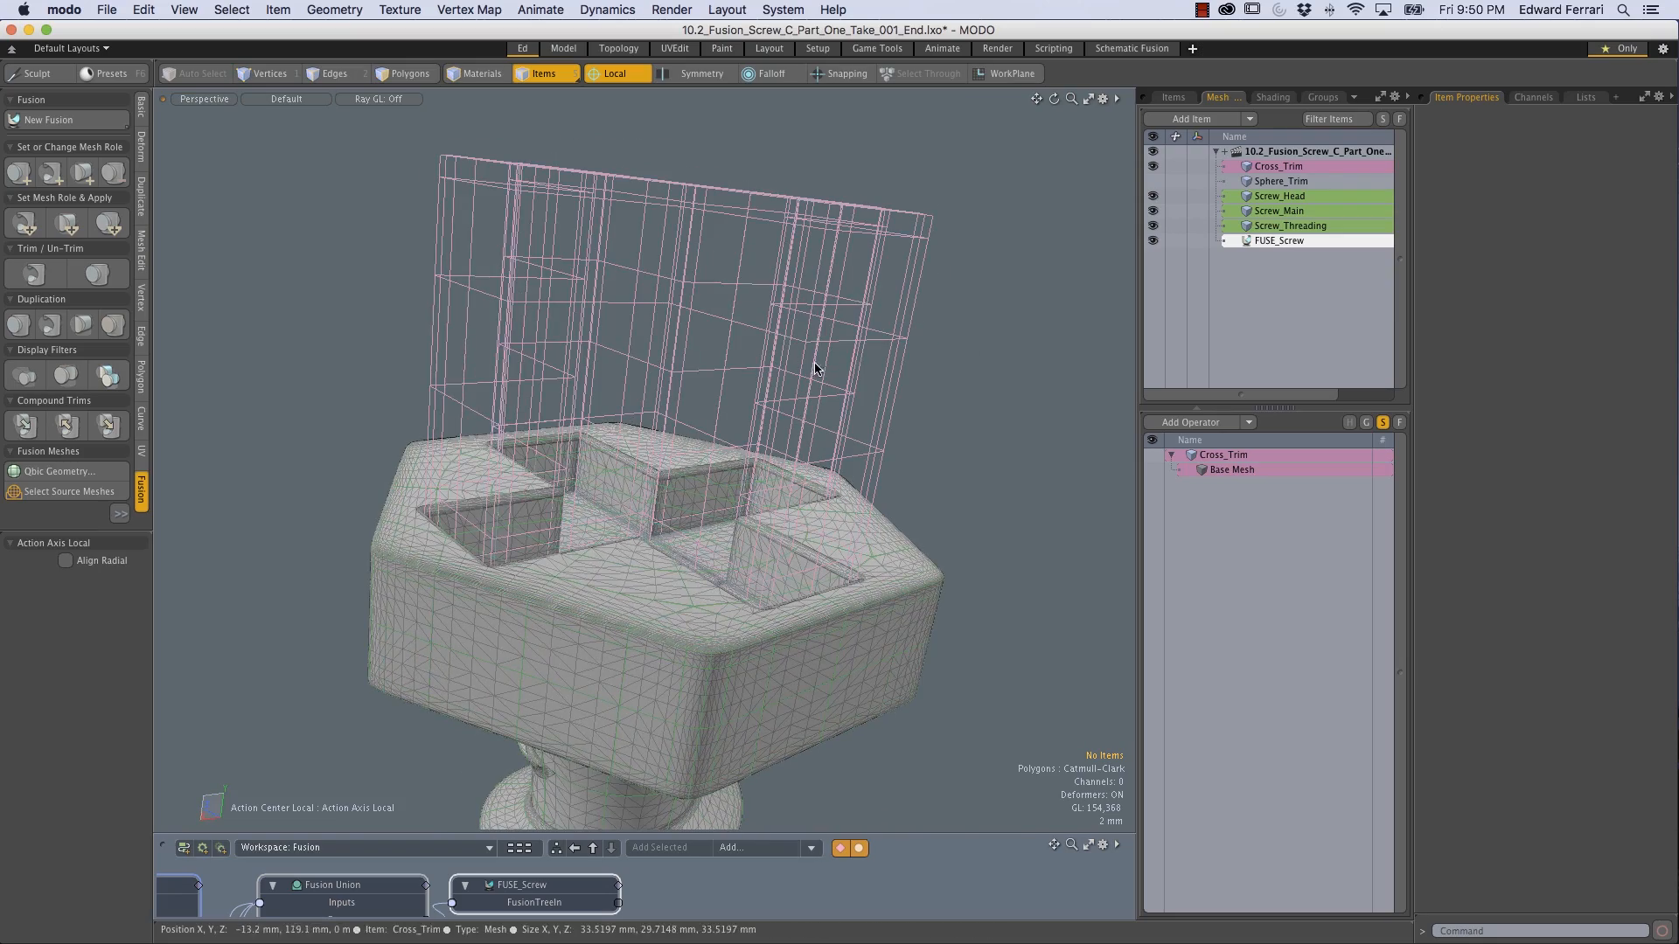
left_click_drag(937, 354, 850, 441, "alt")
left_click(850, 440)
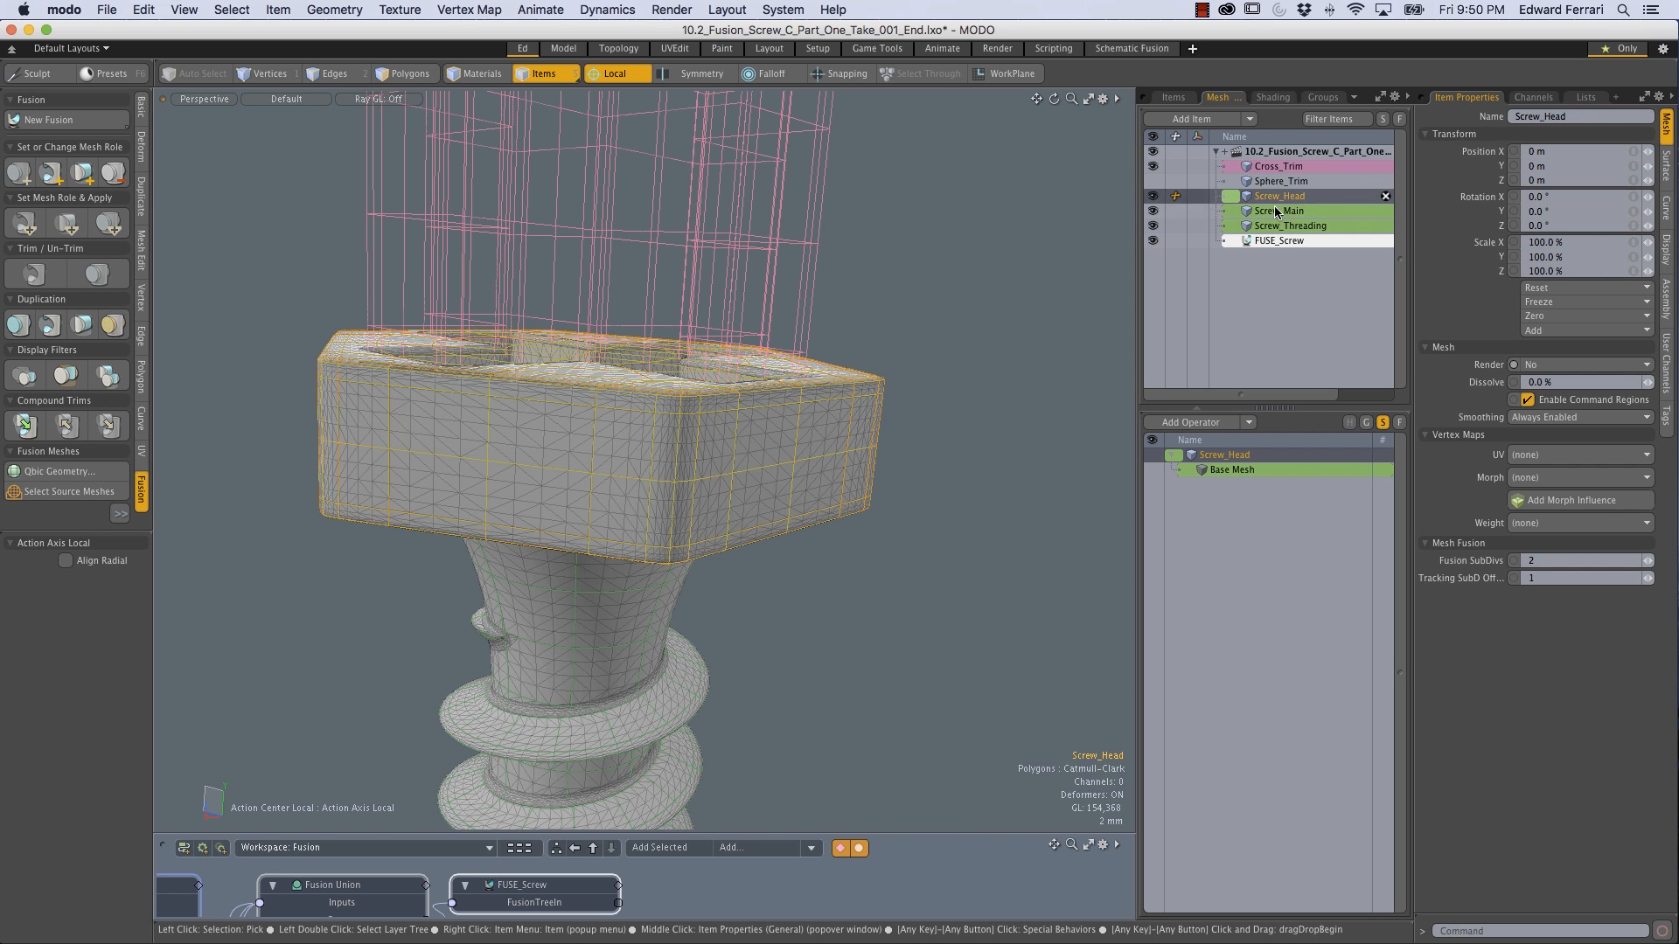
Step: Undo the Cross_Trim subtraction and the showing of Cross_Trim
left_click_drag(990, 355, 798, 381, "alt")
left_click(884, 209)
double_click(798, 381)
double_click(776, 393)
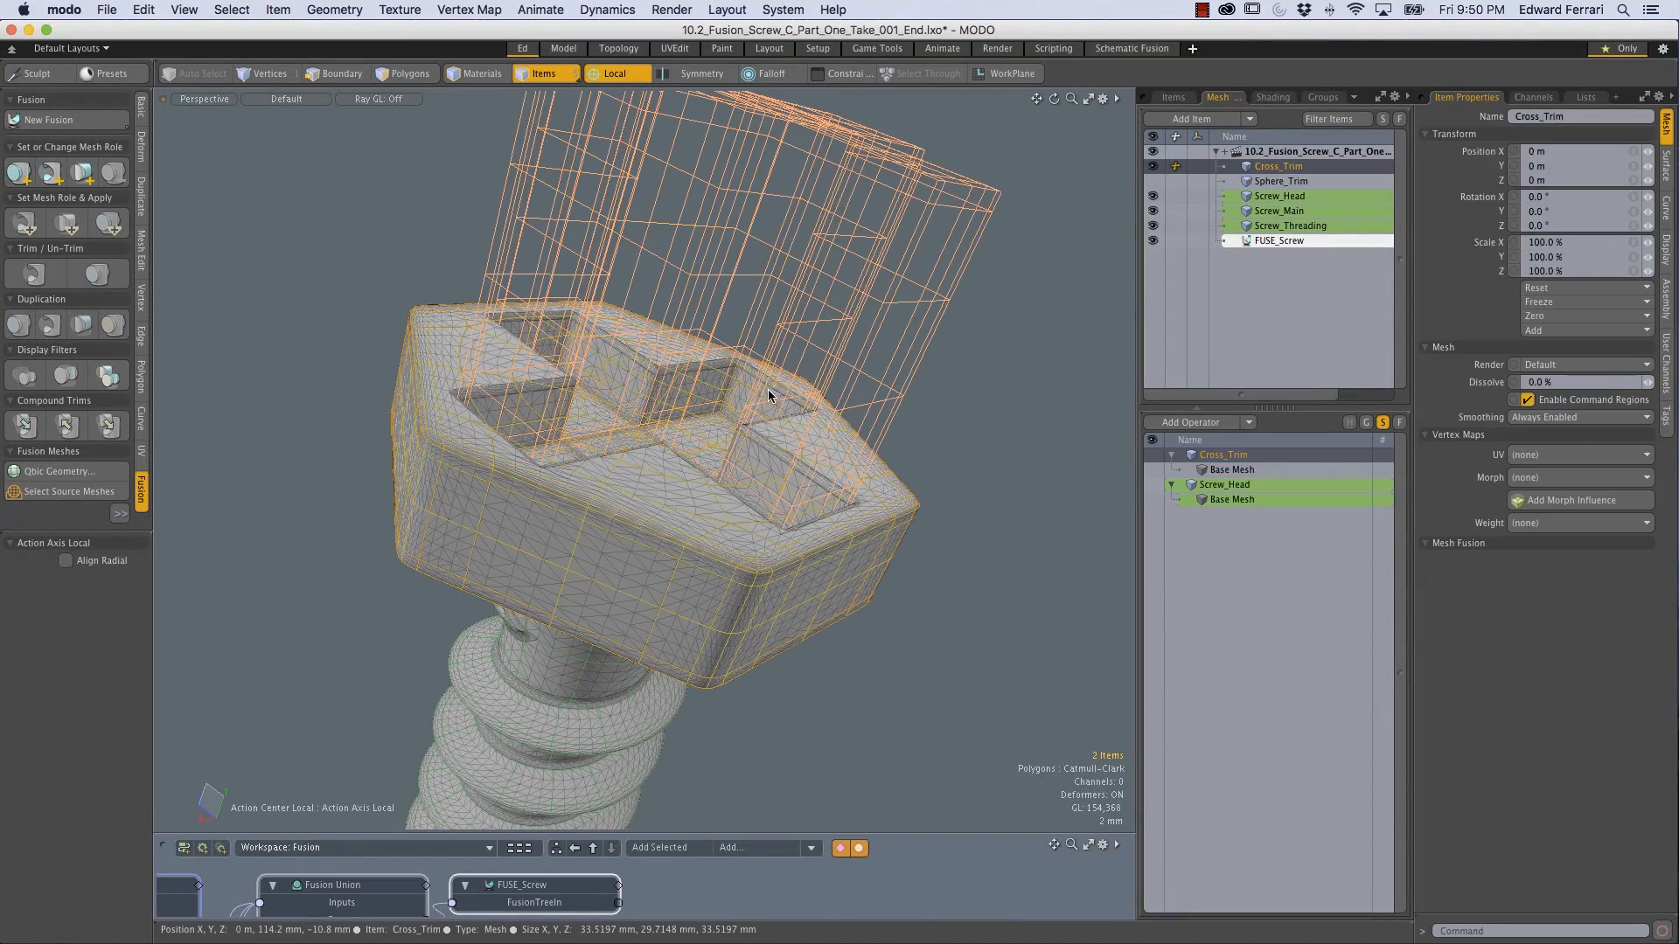
left_click(760, 378)
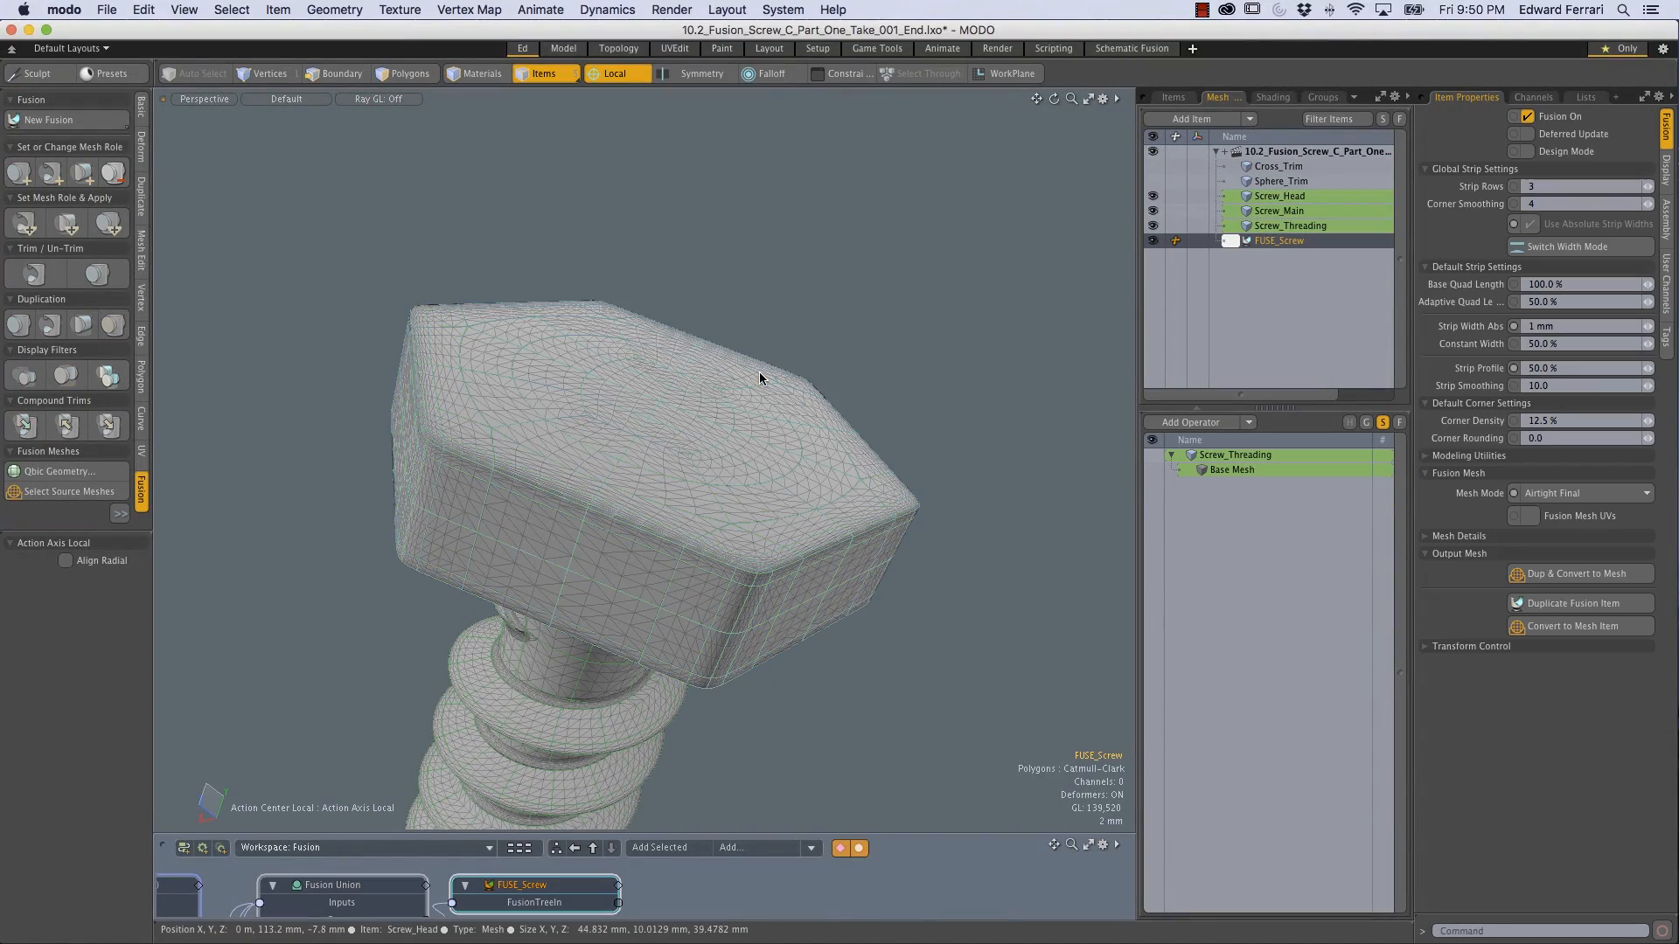
Step: Show Cross_Trim, select it together with Screw_Head, and set its mesh role to subtraction applied to the head
left_click(1153, 166)
mouse_move(770, 345)
left_mouse_down("alt")
mouse_move(760, 330)
mouse_move(824, 281)
mouse_move(781, 338)
left_mouse_up("alt")
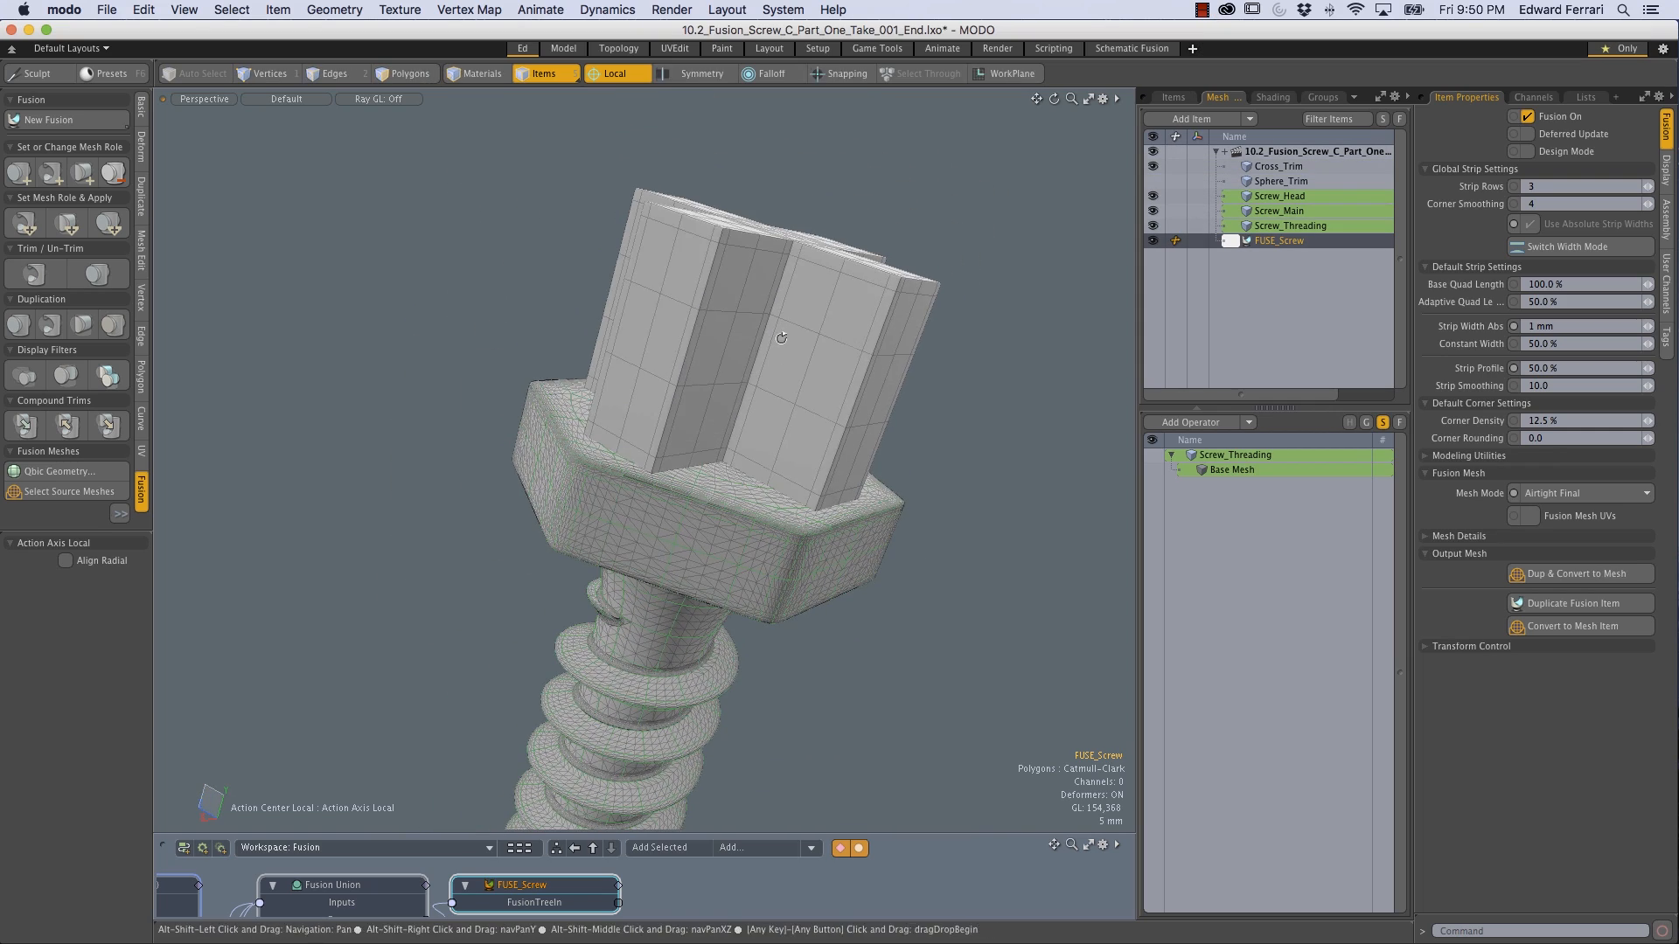
scroll(598, 299, "up", 5)
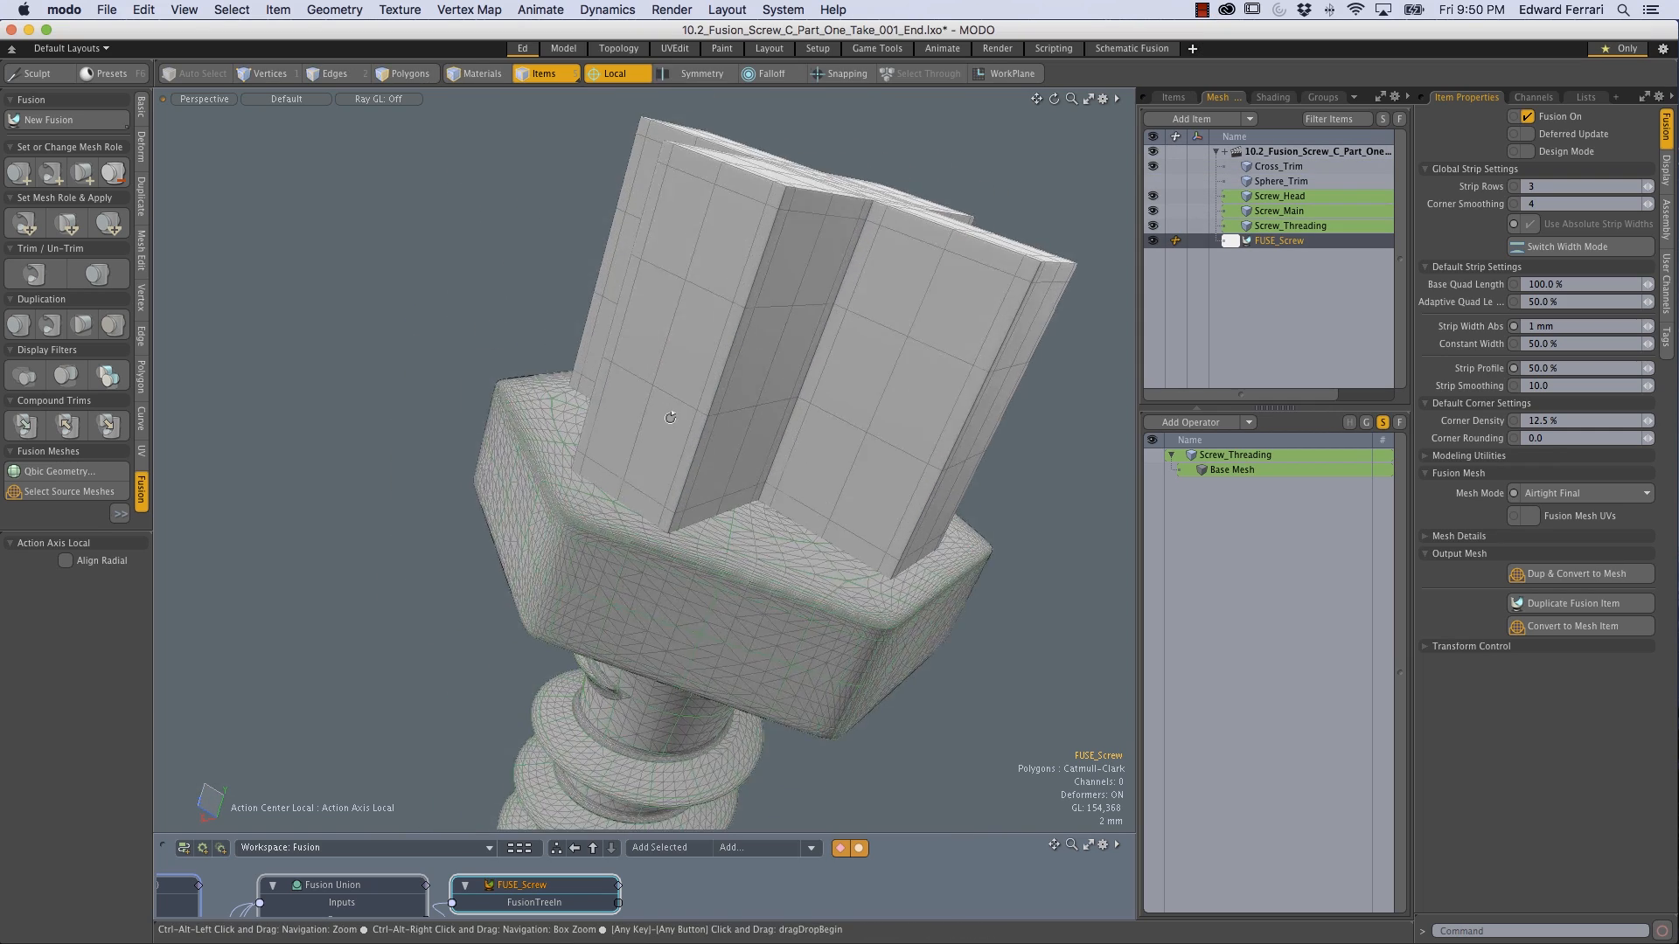
left_click(678, 296)
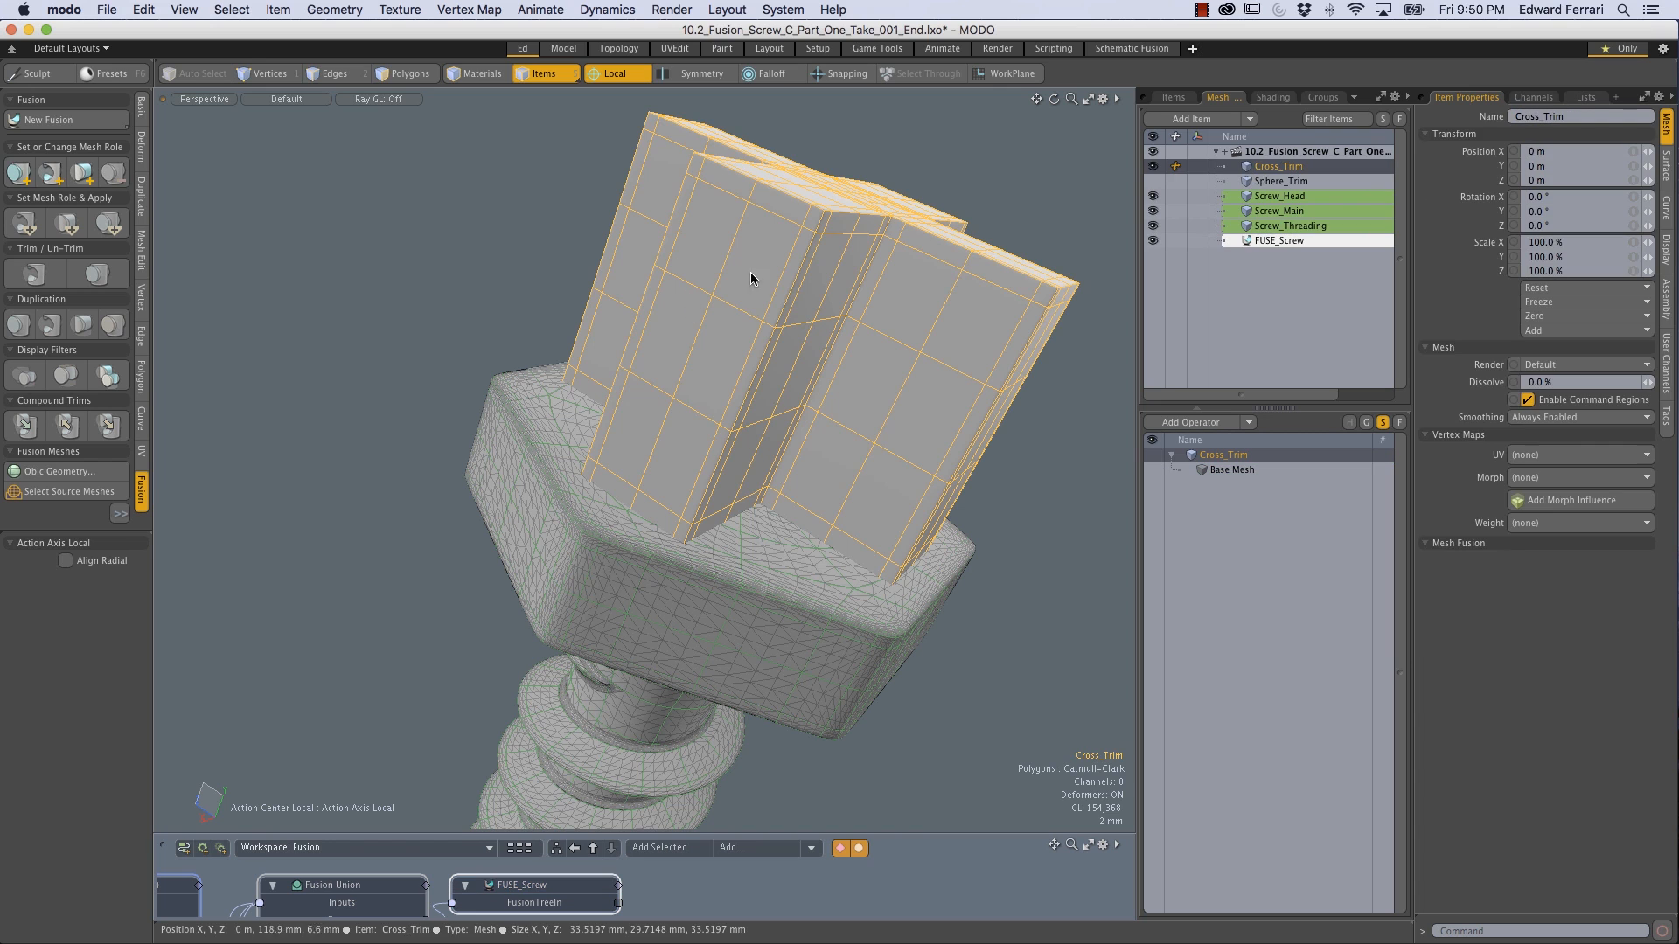
left_click(506, 449, "shift")
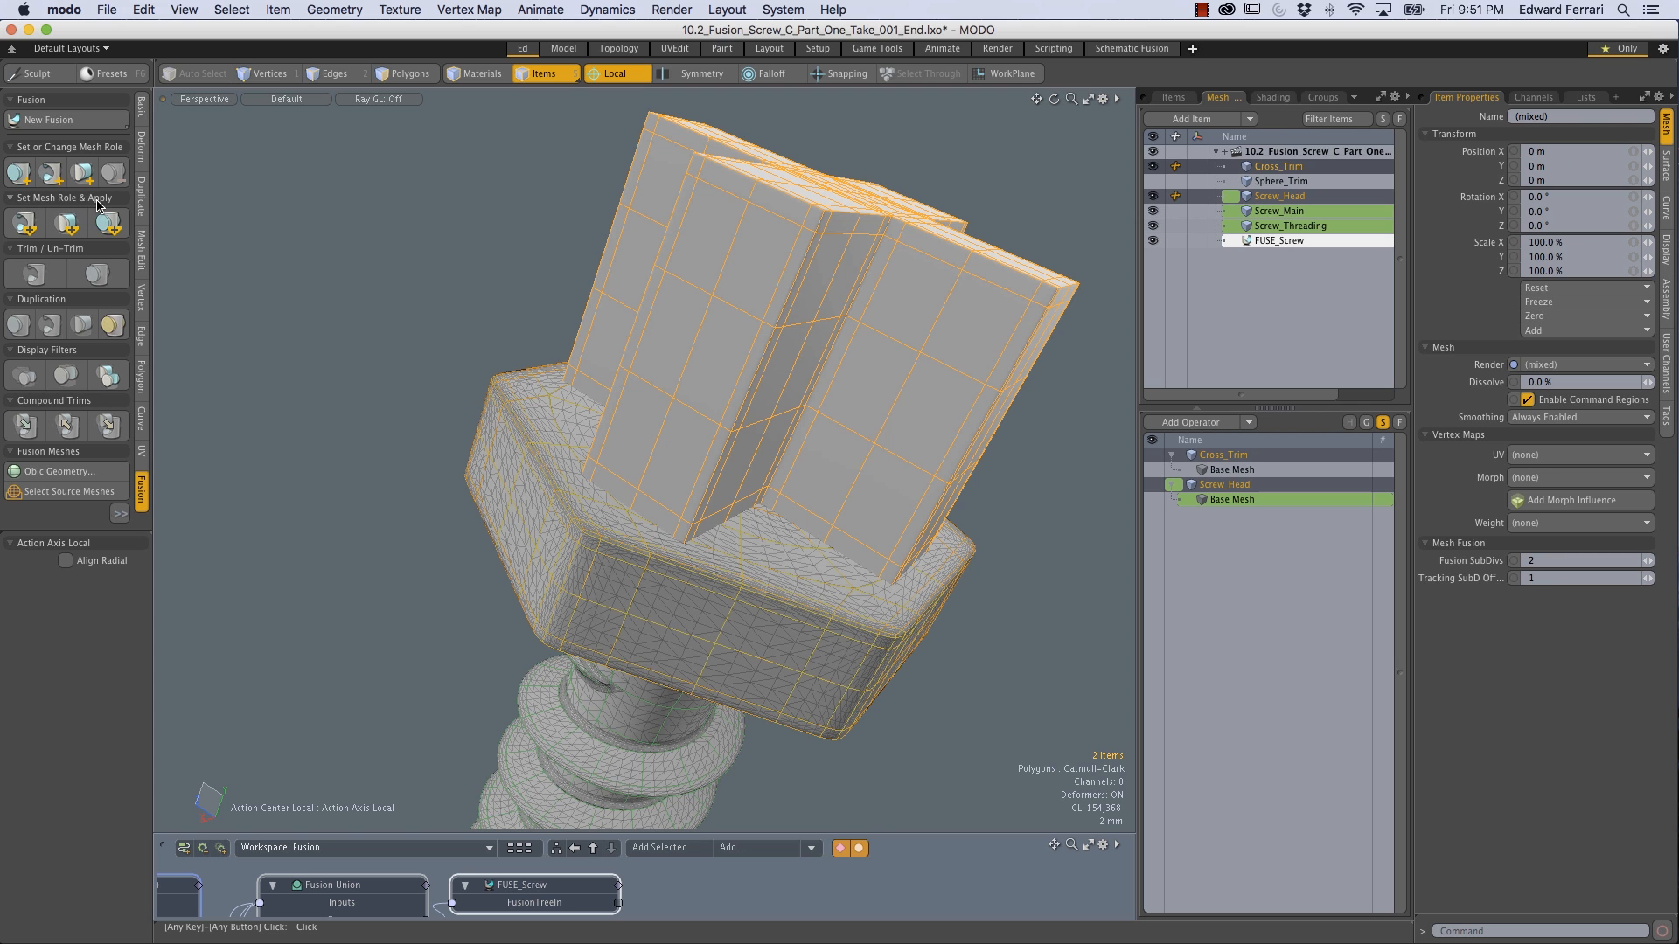
left_click(24, 221)
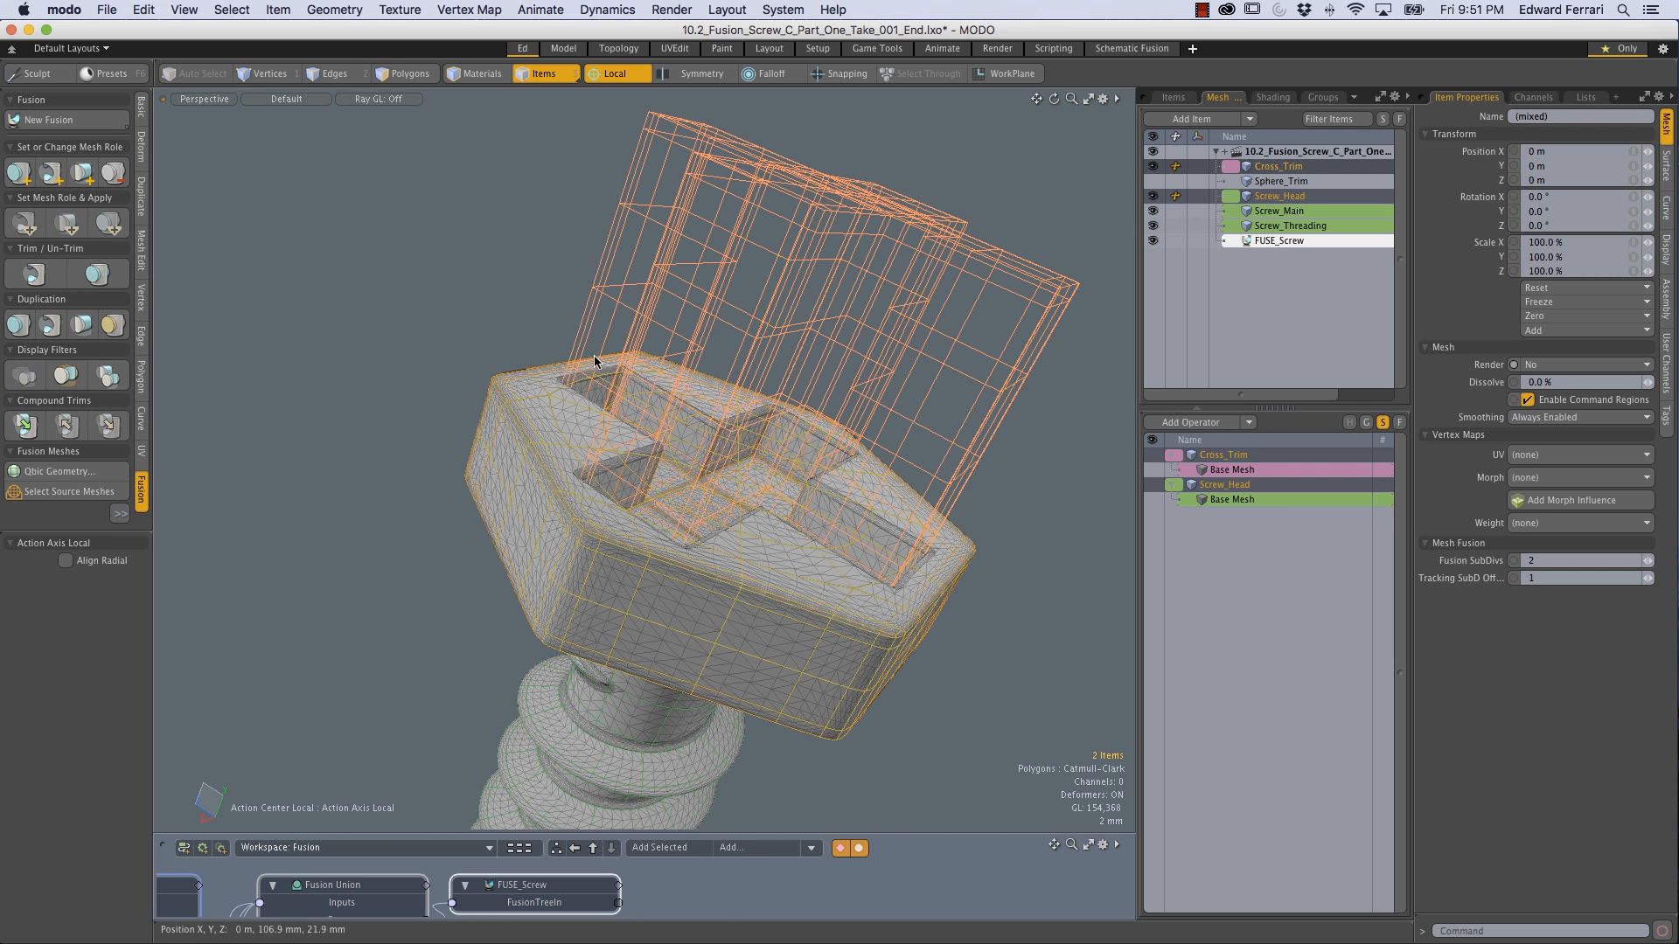
Step: Undo the Cross_Trim subtraction from the screw head so Cross_Trim has no mesh role
left_click(513, 256)
left_click_drag(666, 359, 855, 473, "alt")
key("ctrl+z")
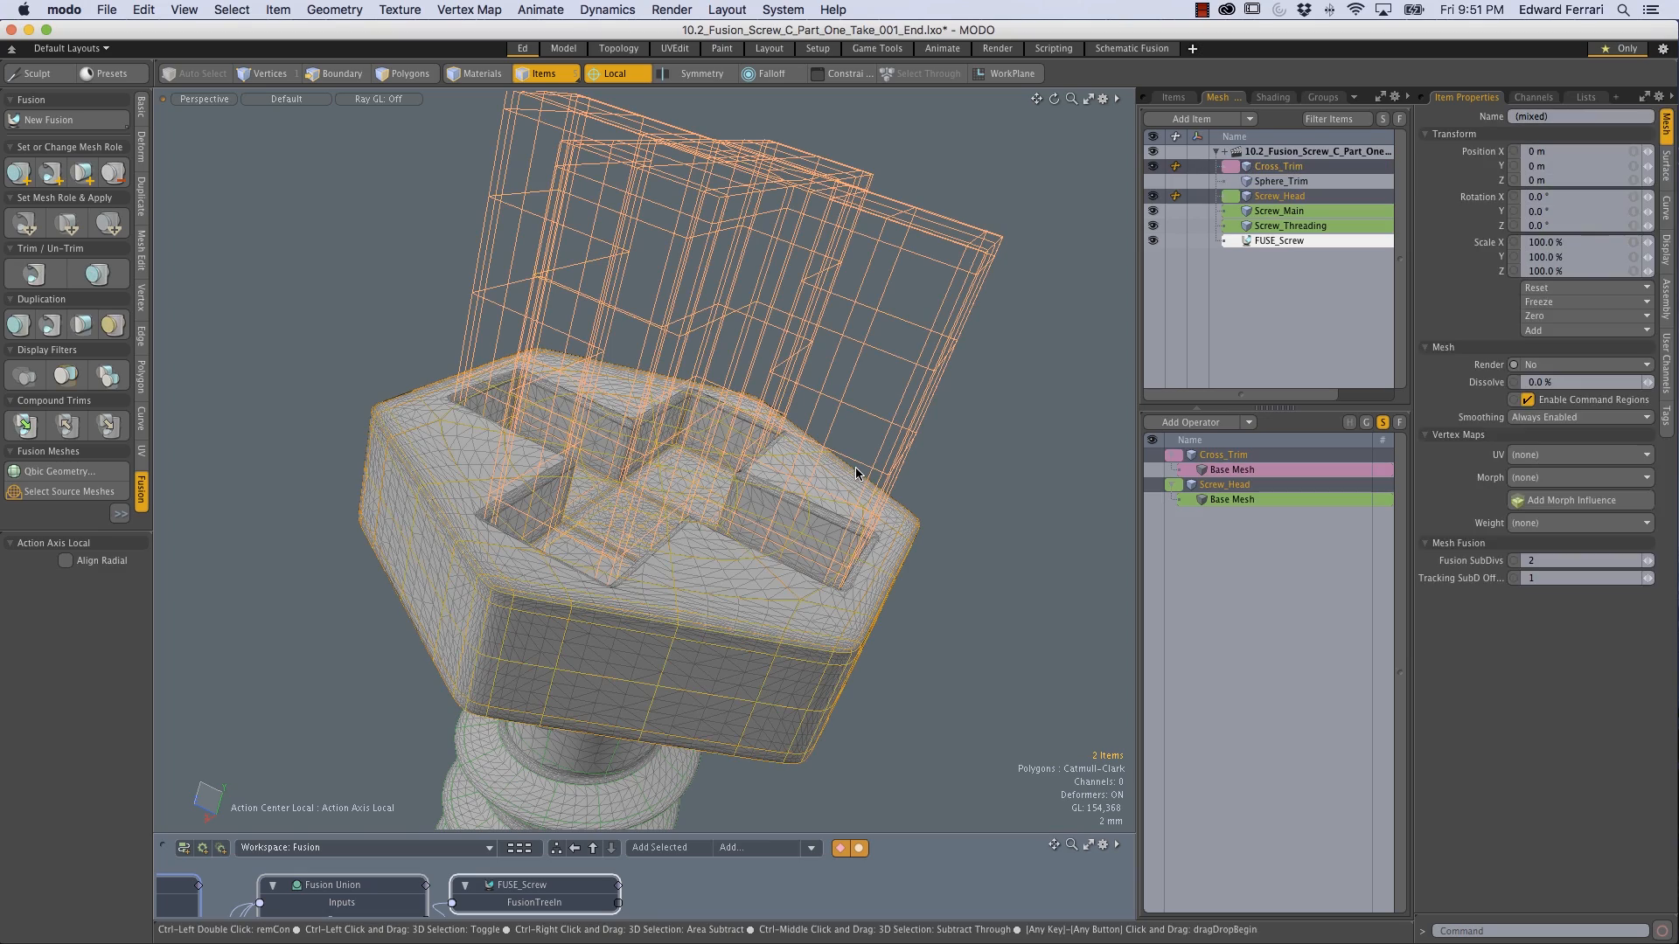
key("ctrl+z")
key("ctrl+z")
key("ctrl+z")
left_click_drag(769, 455, 695, 308, "ctrl+alt")
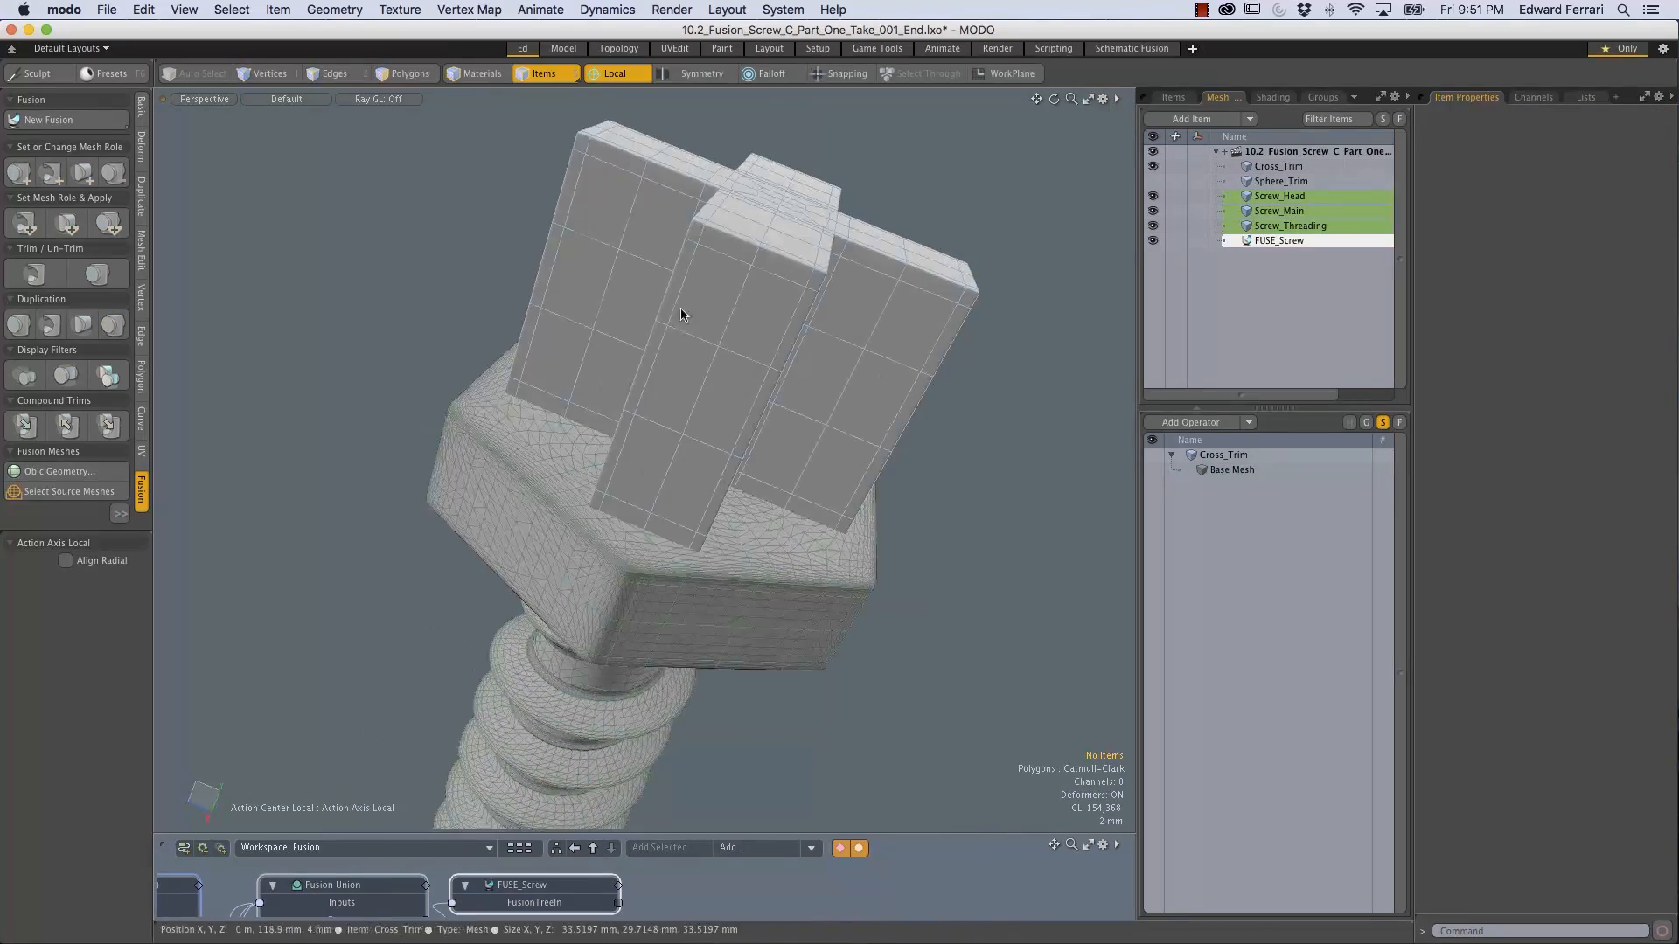
Step: Set the mesh role of Cross_Trim to subtraction without applying it to the screw head
left_click(689, 312)
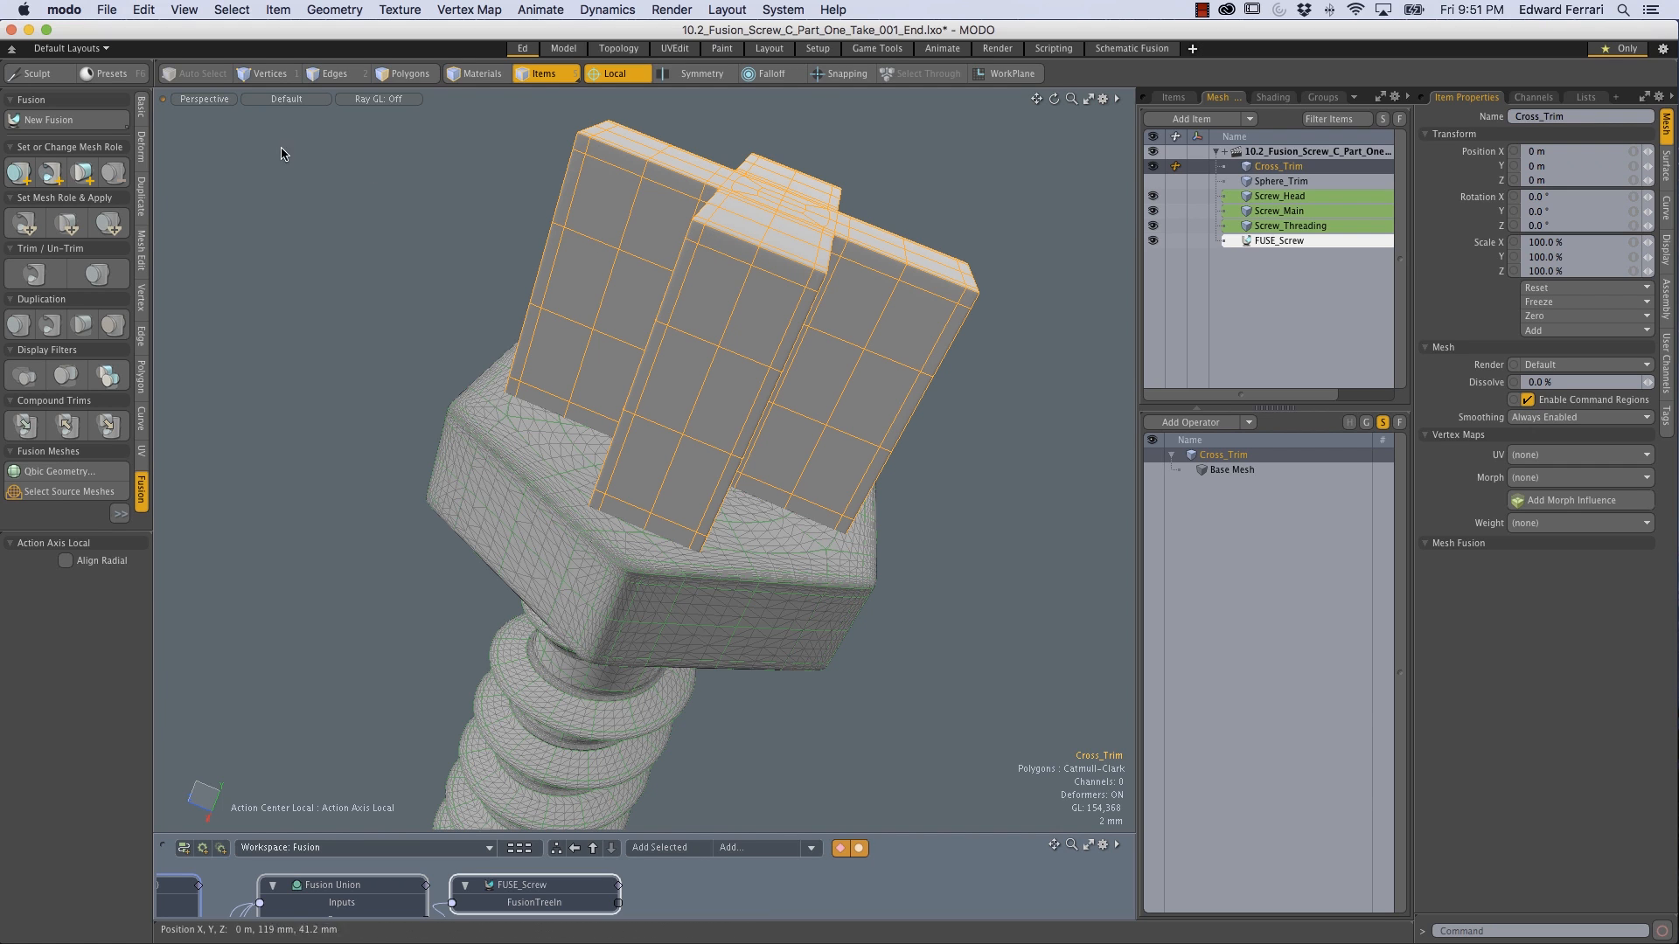
left_click(51, 174)
left_click_drag(714, 280, 639, 332, "alt")
left_click(528, 277)
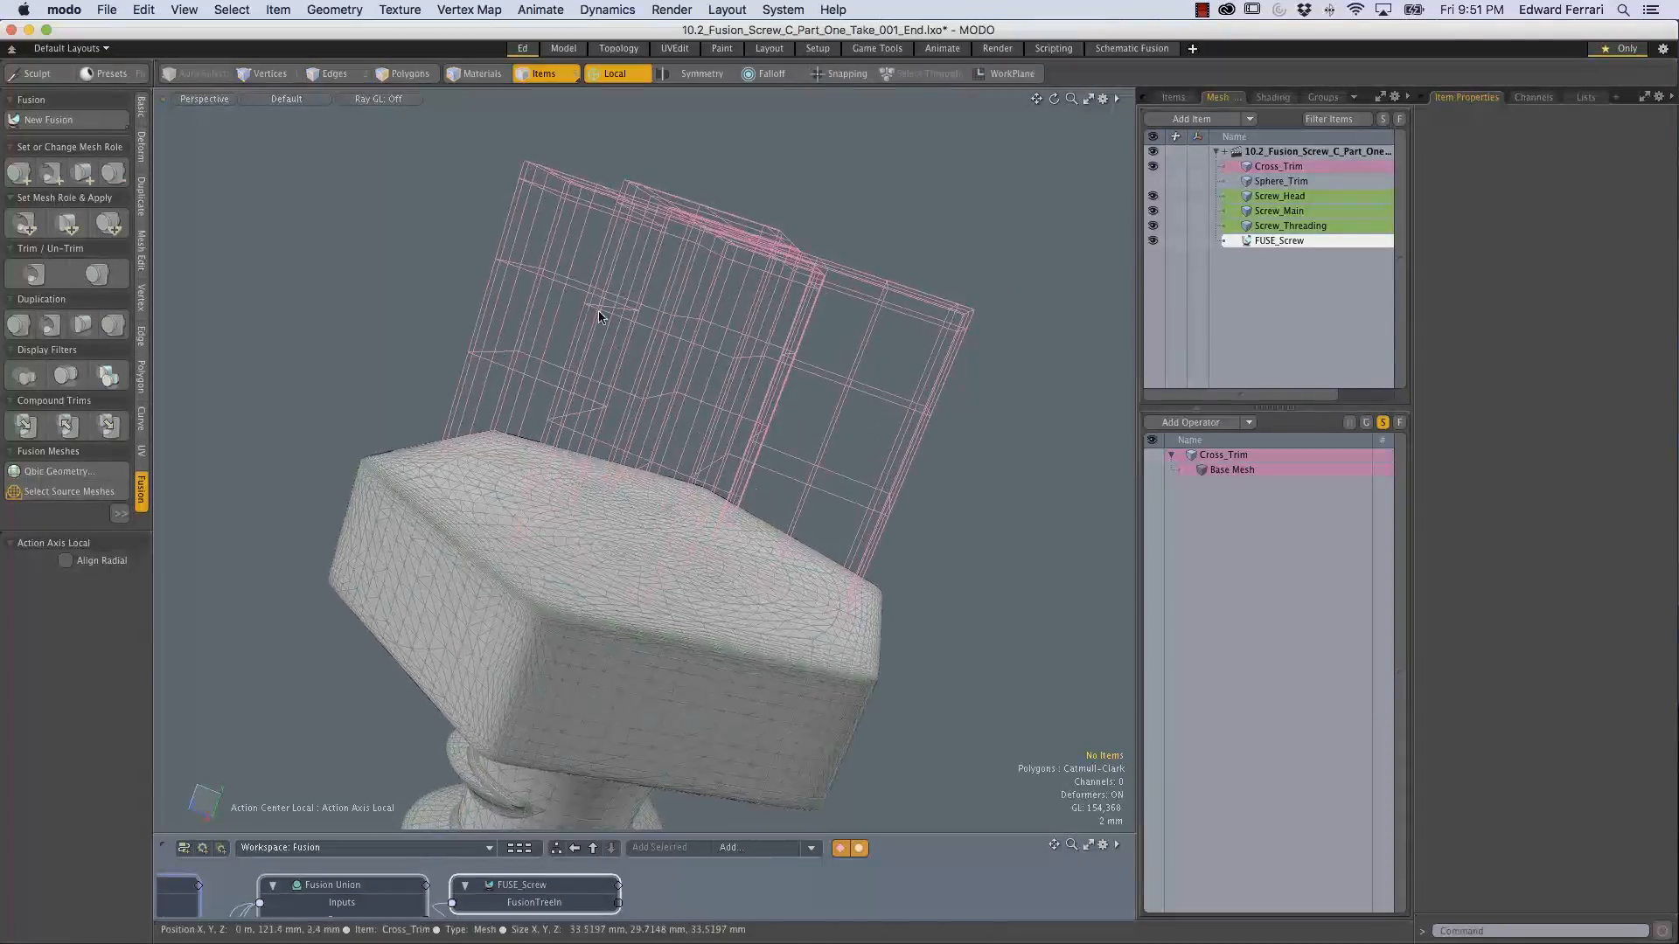
Step: Examine from several angles how the Cross_Trim wireframe passes through the screw head
left_click_drag(691, 481, 385, 288, "alt")
left_click(437, 453)
left_click(374, 256)
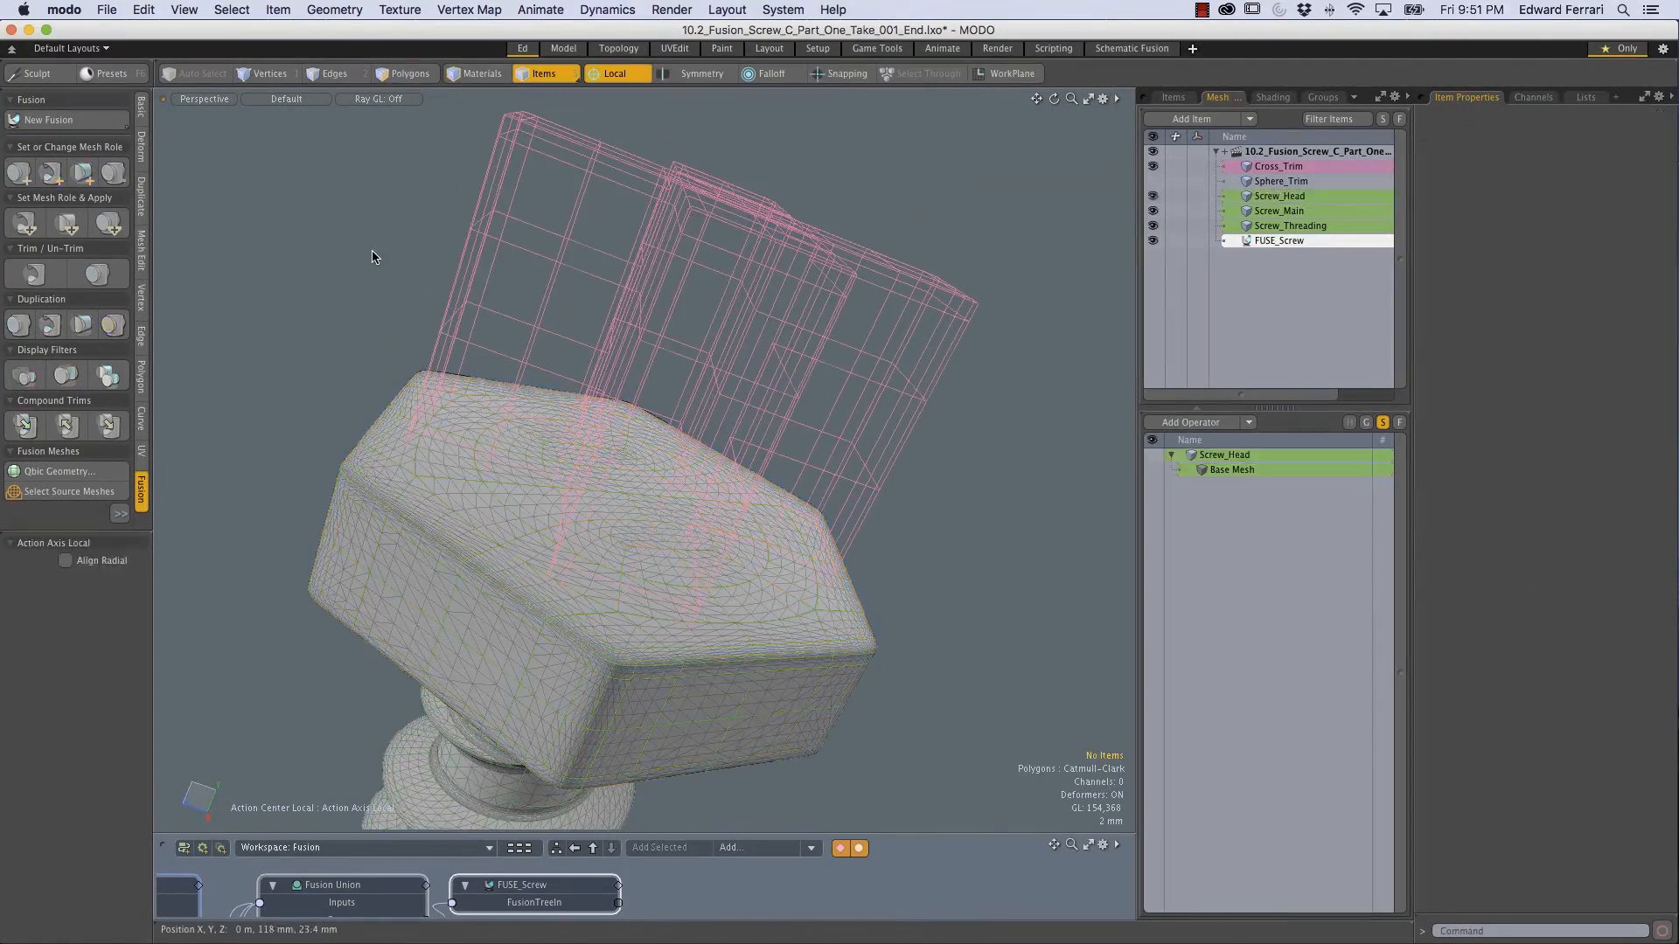
left_click(565, 232)
left_click_drag(565, 231, 531, 248, "alt")
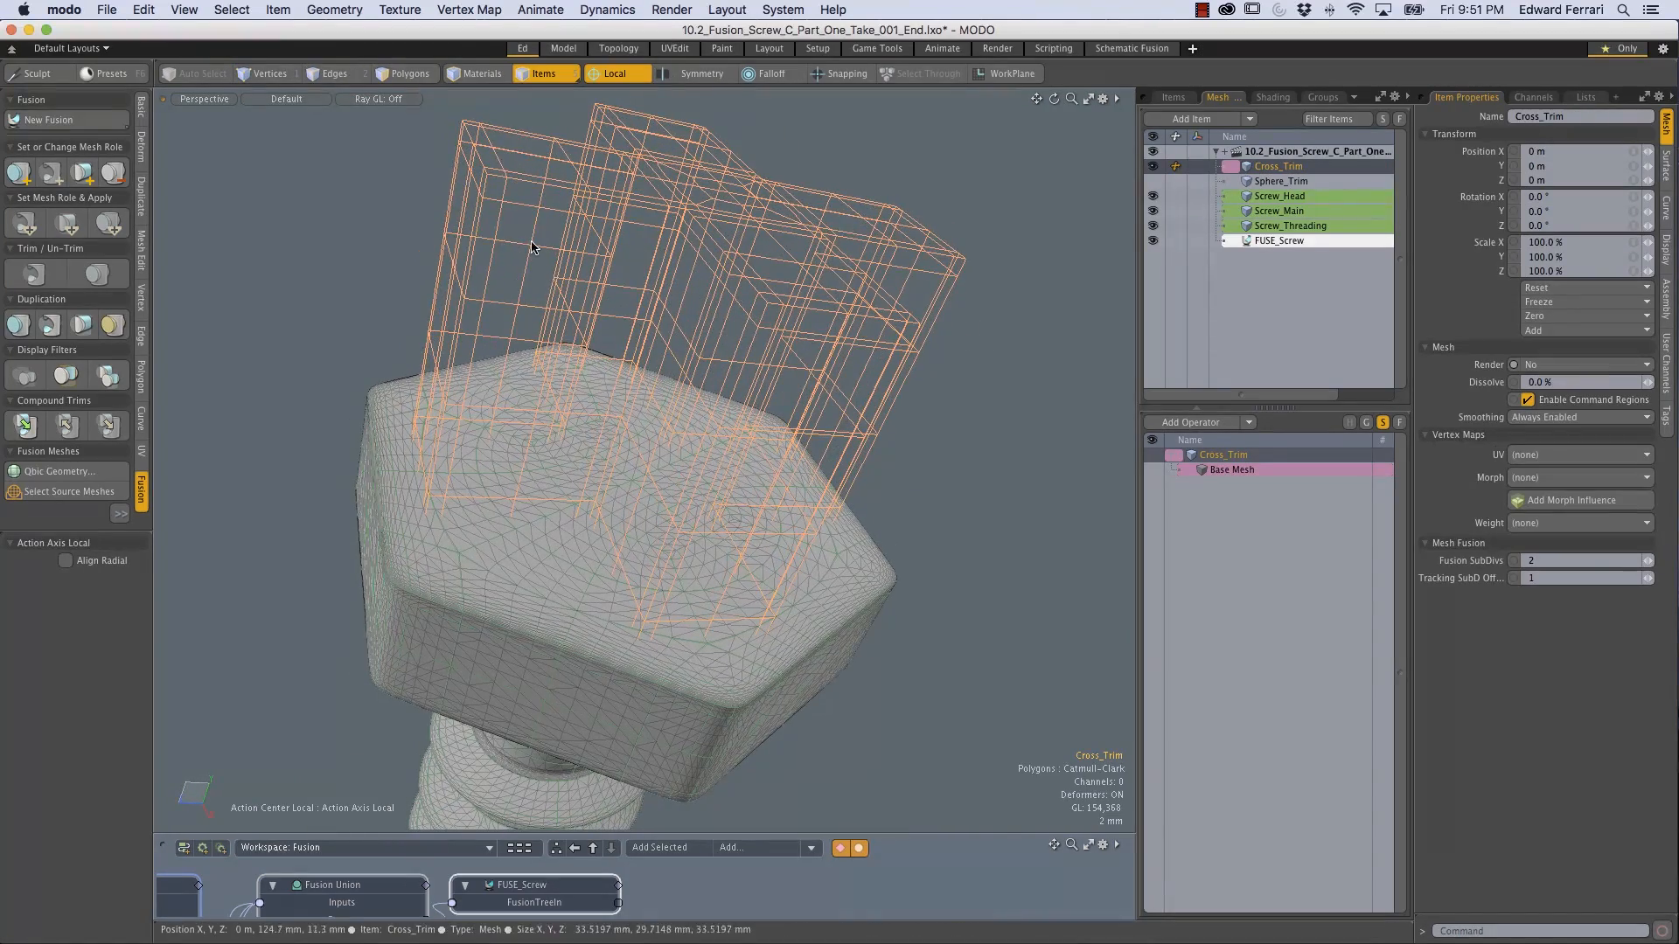
left_click(385, 198)
left_click_drag(419, 251, 480, 456, "alt")
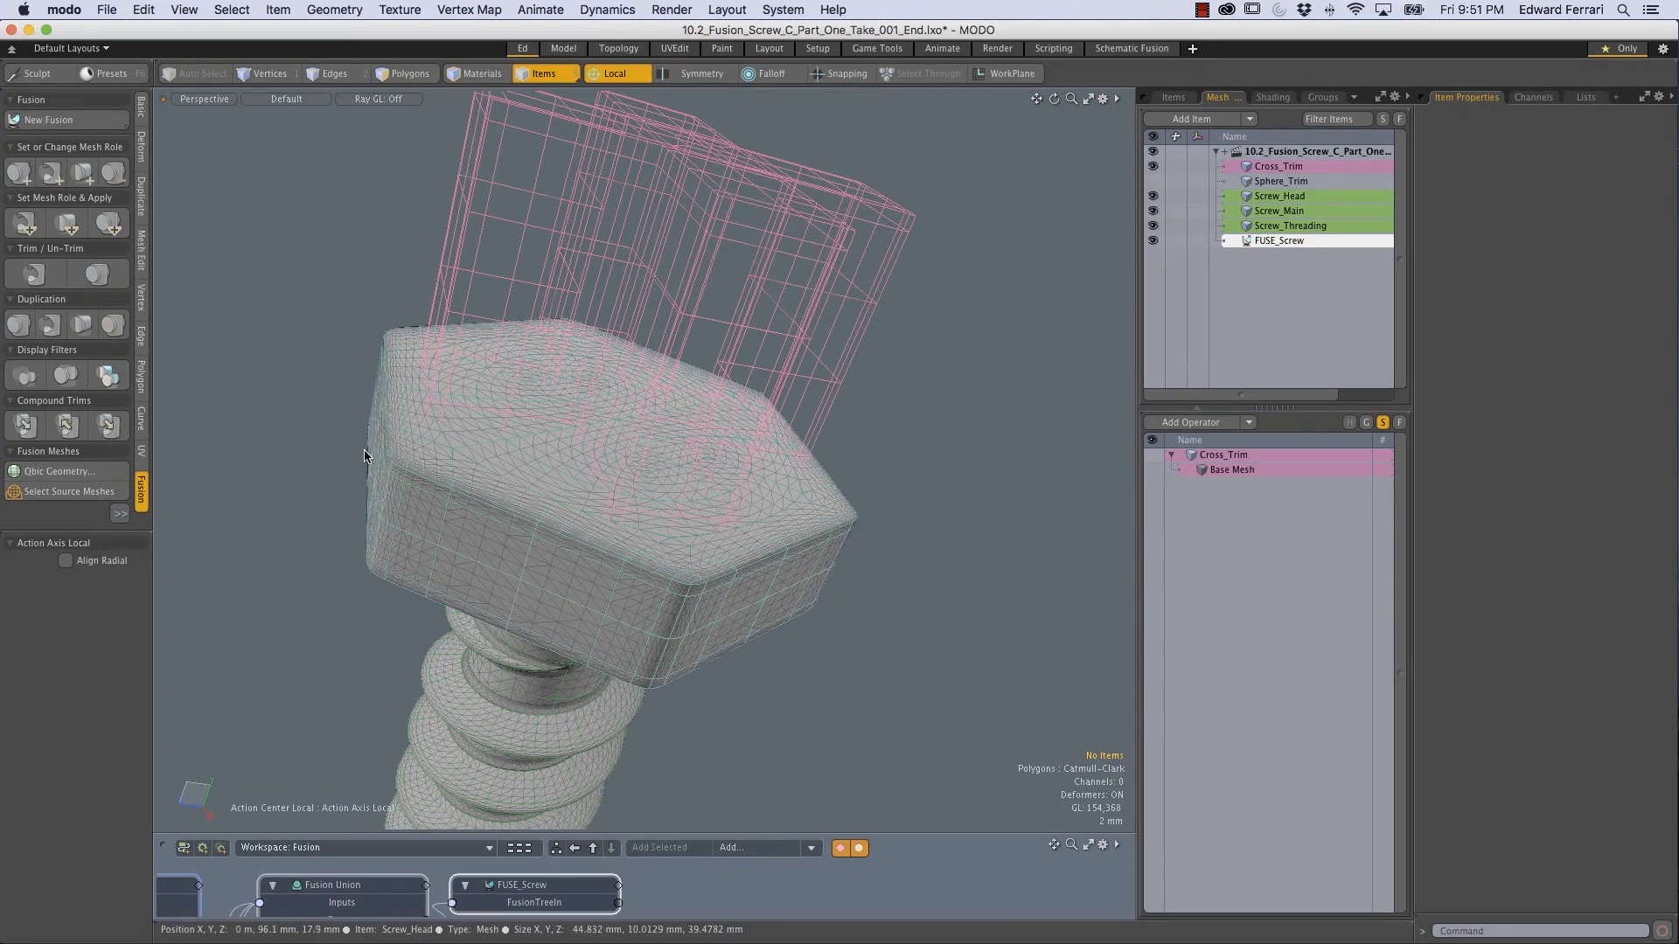
left_click_drag(336, 367, 431, 244, "alt")
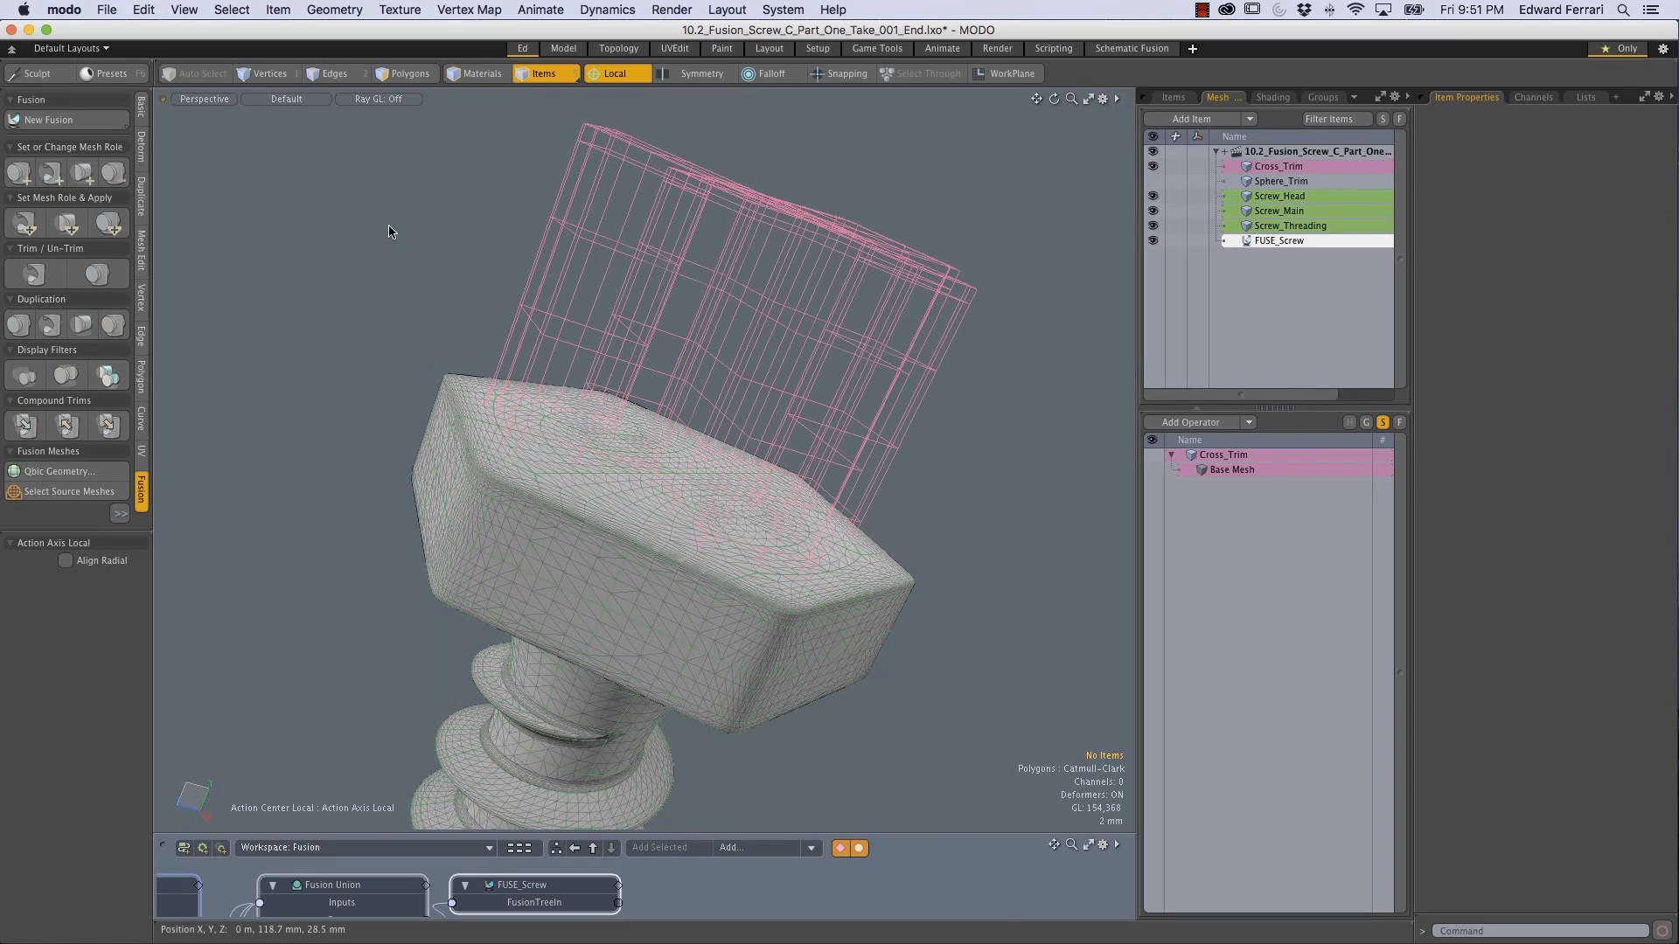
Step: Select Cross_Trim together with Screw_Head and apply the Fusion trim to cut the cross recess
left_click(526, 308)
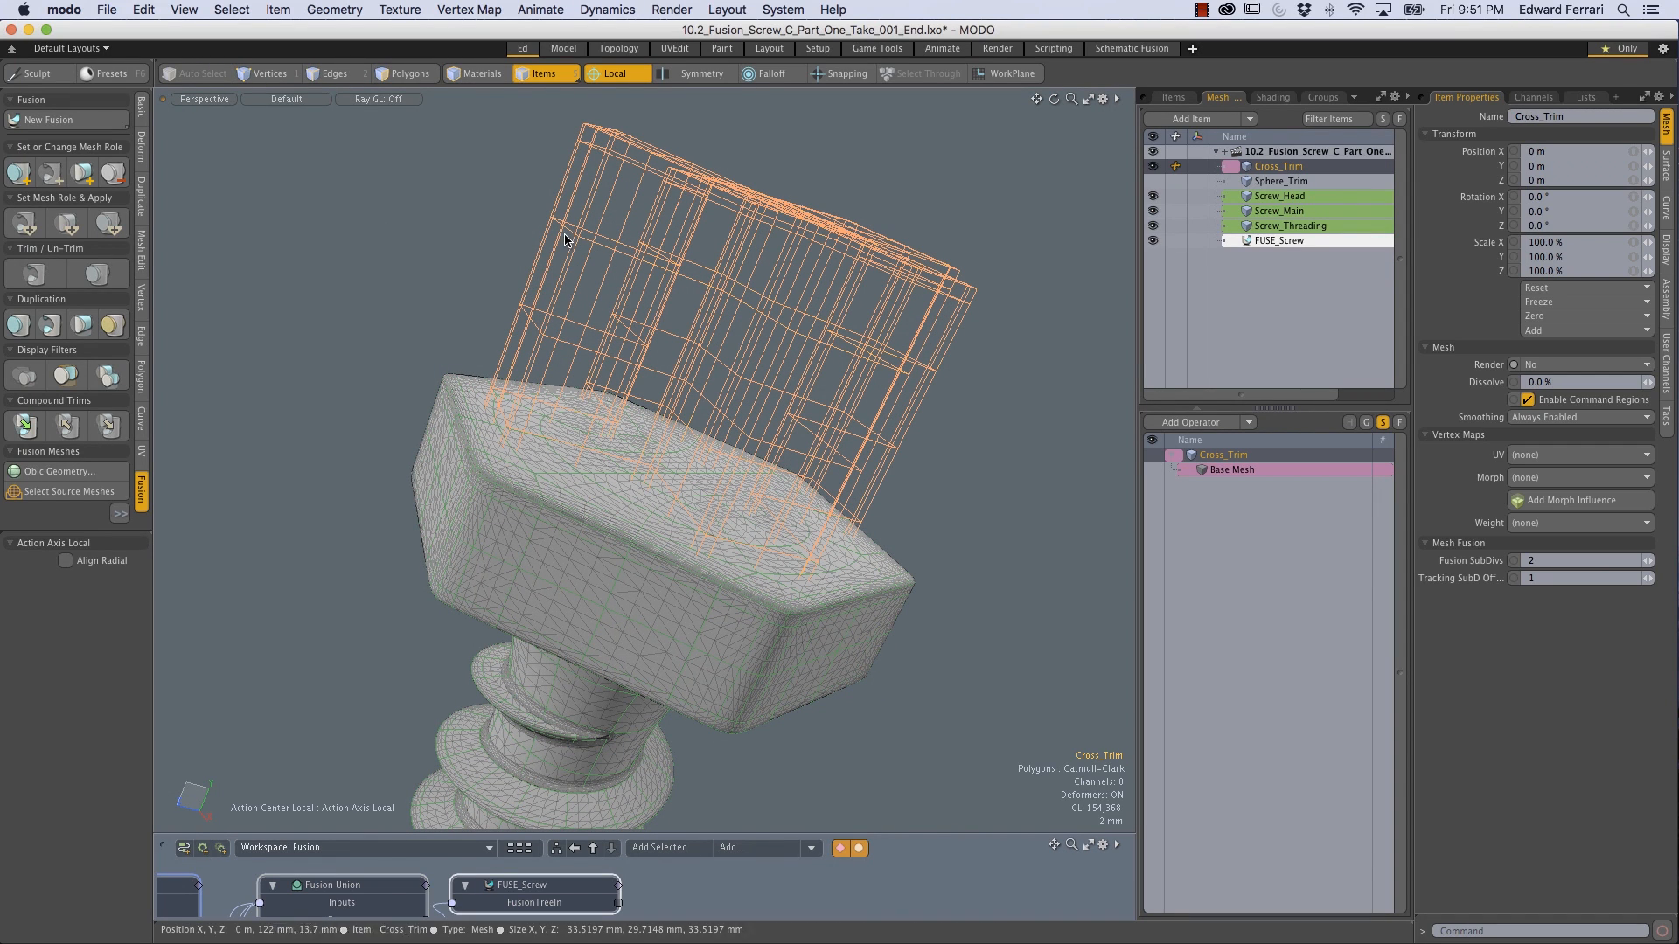
left_click(475, 508, "shift")
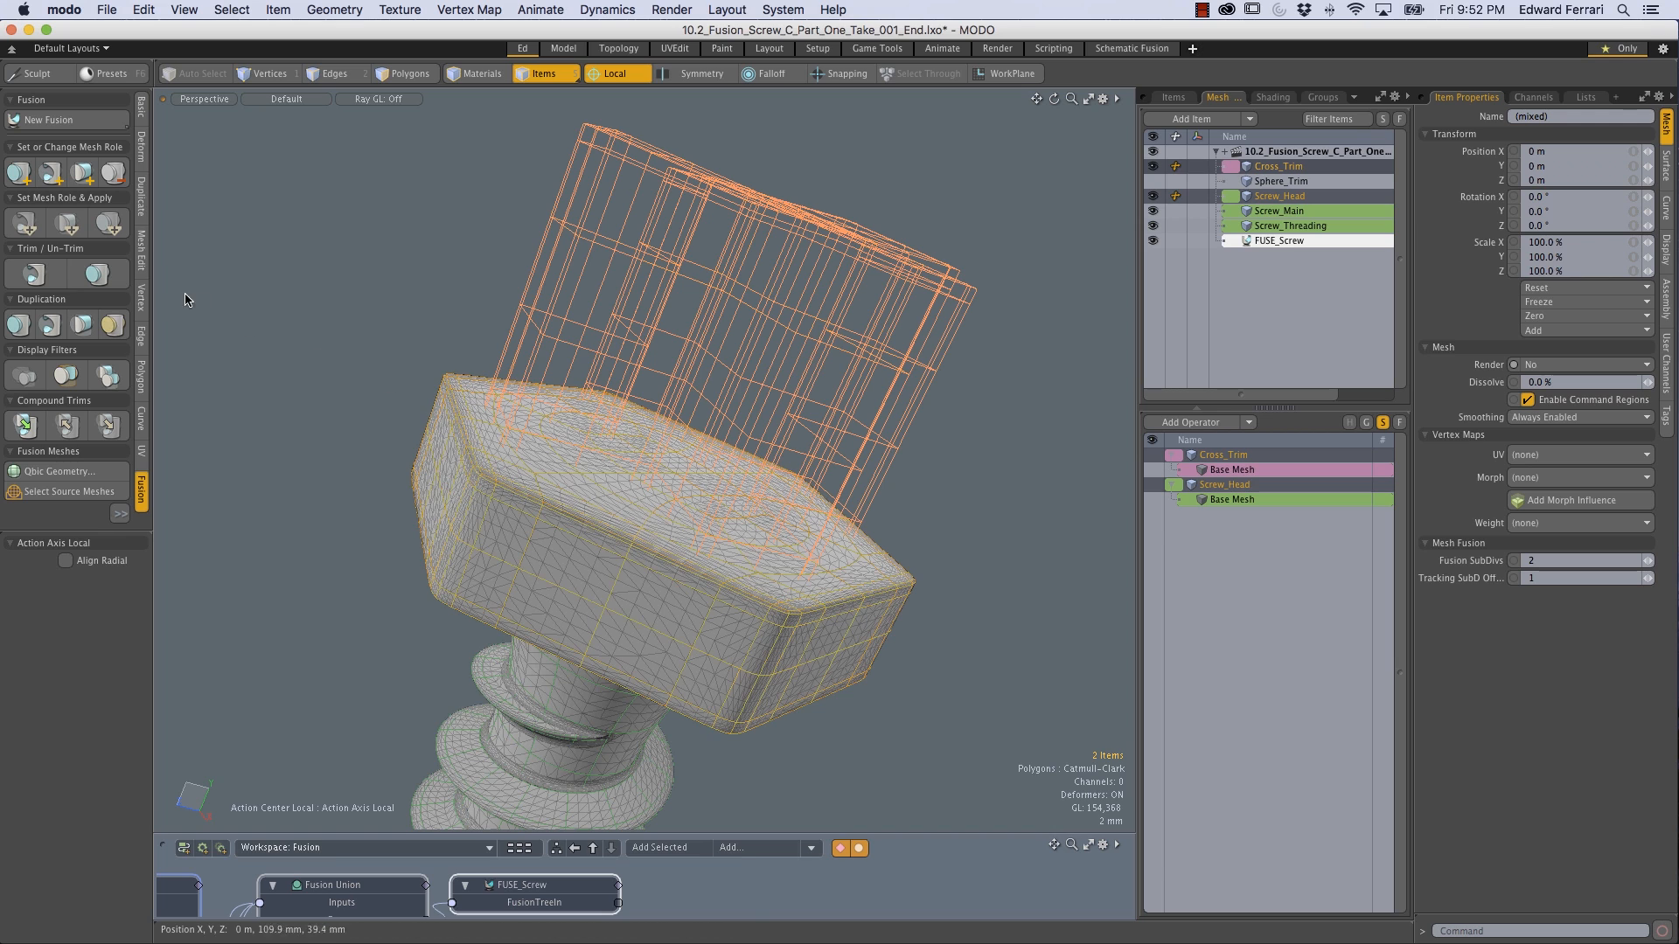
left_click(35, 277)
left_click_drag(732, 437, 772, 366, "alt")
scroll(801, 514, "up", 5)
scroll(801, 514, "down", 5)
left_click(370, 195)
Step: Select Cross_Trim and Screw_Head and un-trim them to remove the cross recess
left_click(584, 202)
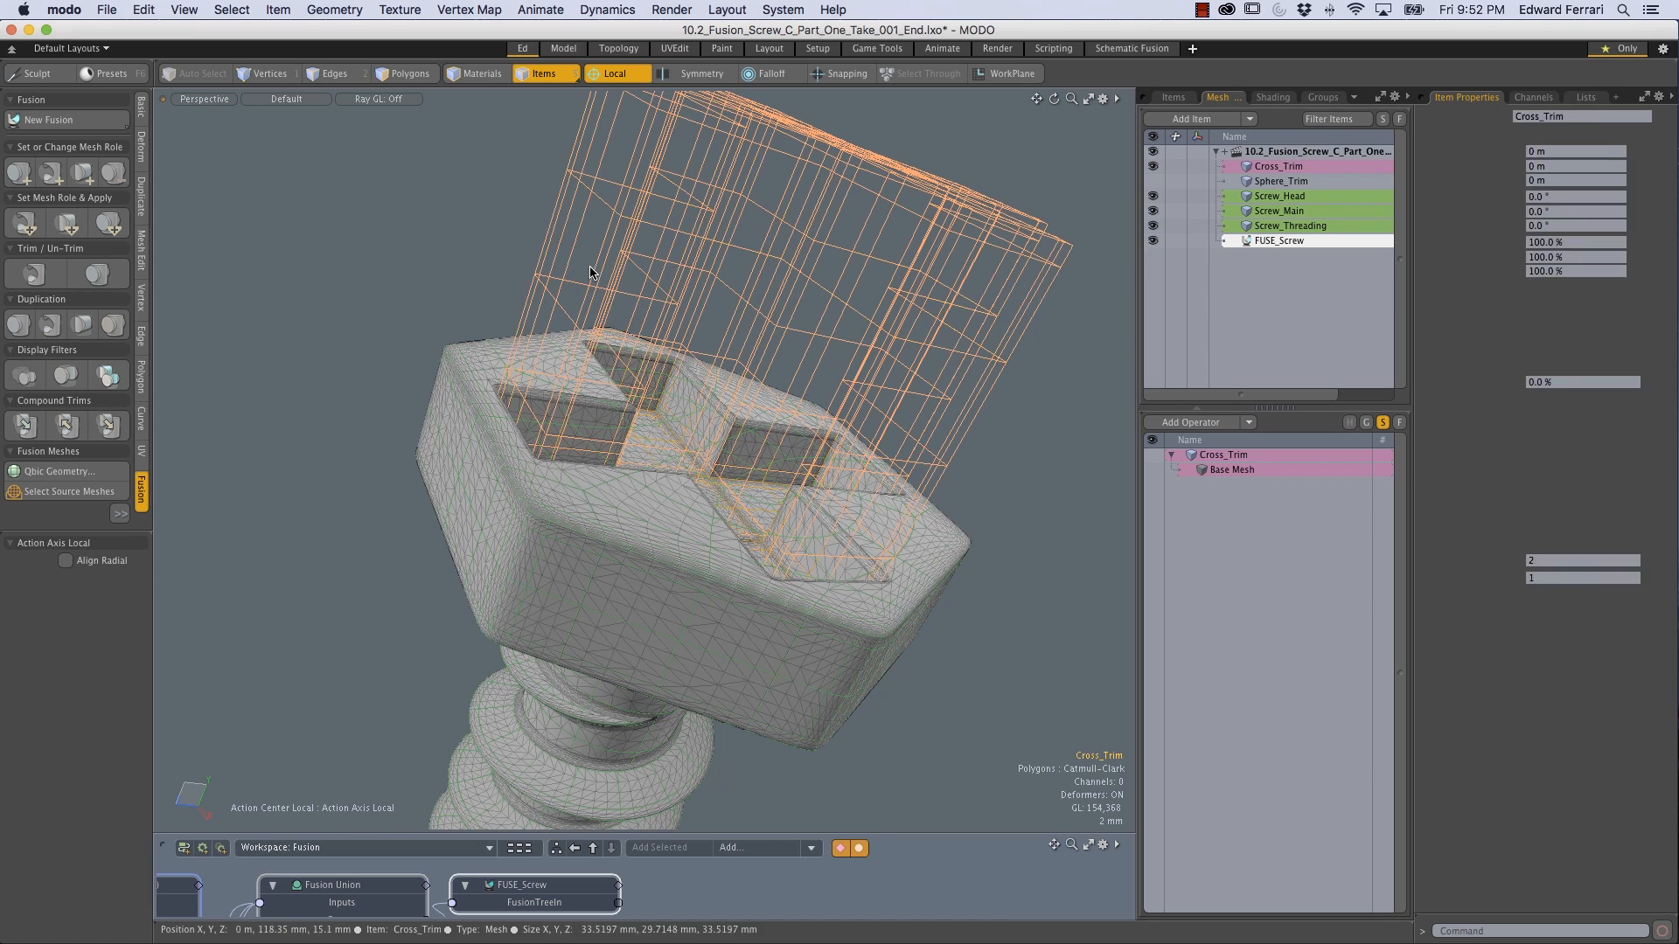
left_click(443, 435, "shift")
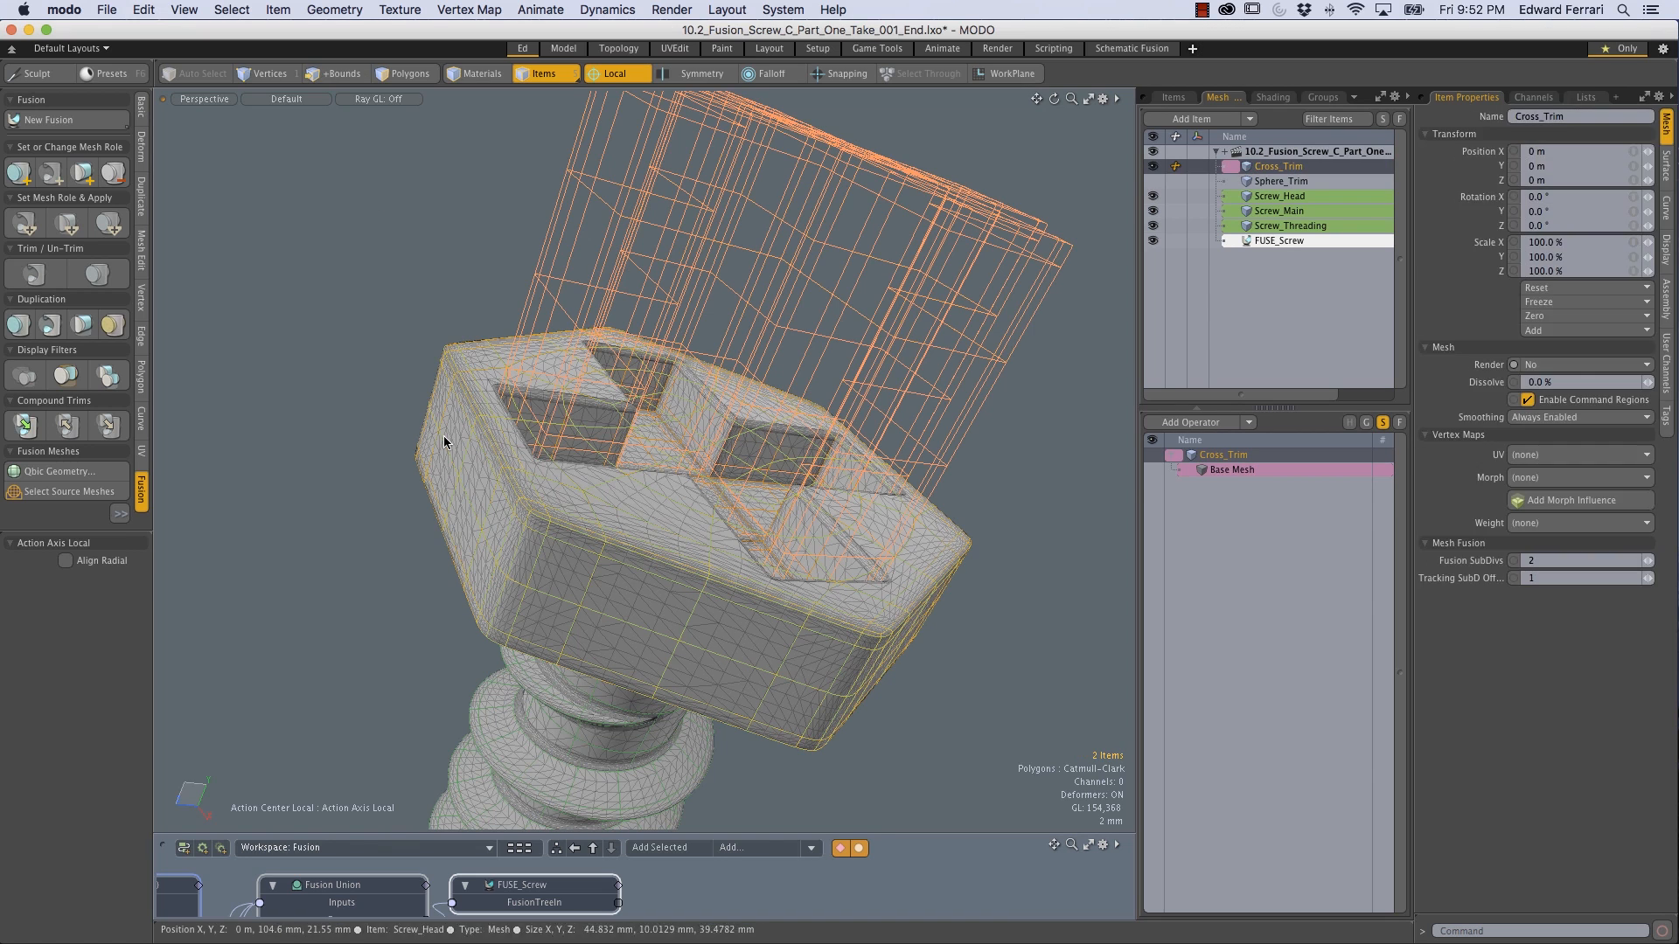
left_click(97, 274)
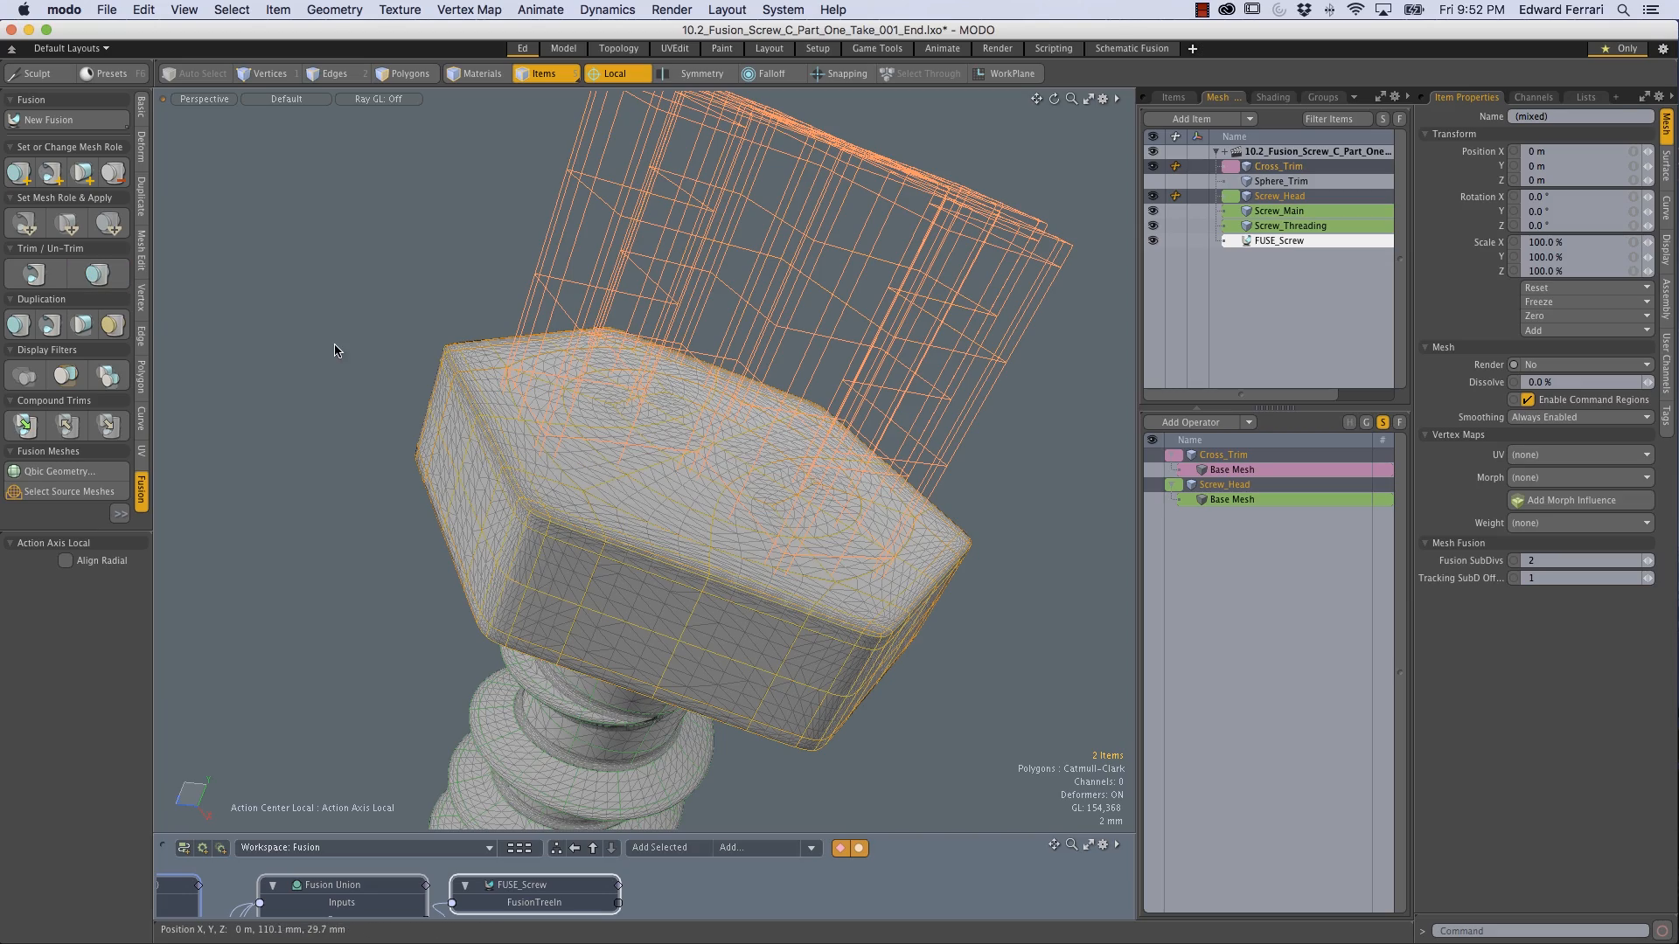
left_click(362, 348)
left_click_drag(362, 348, 650, 401, "alt")
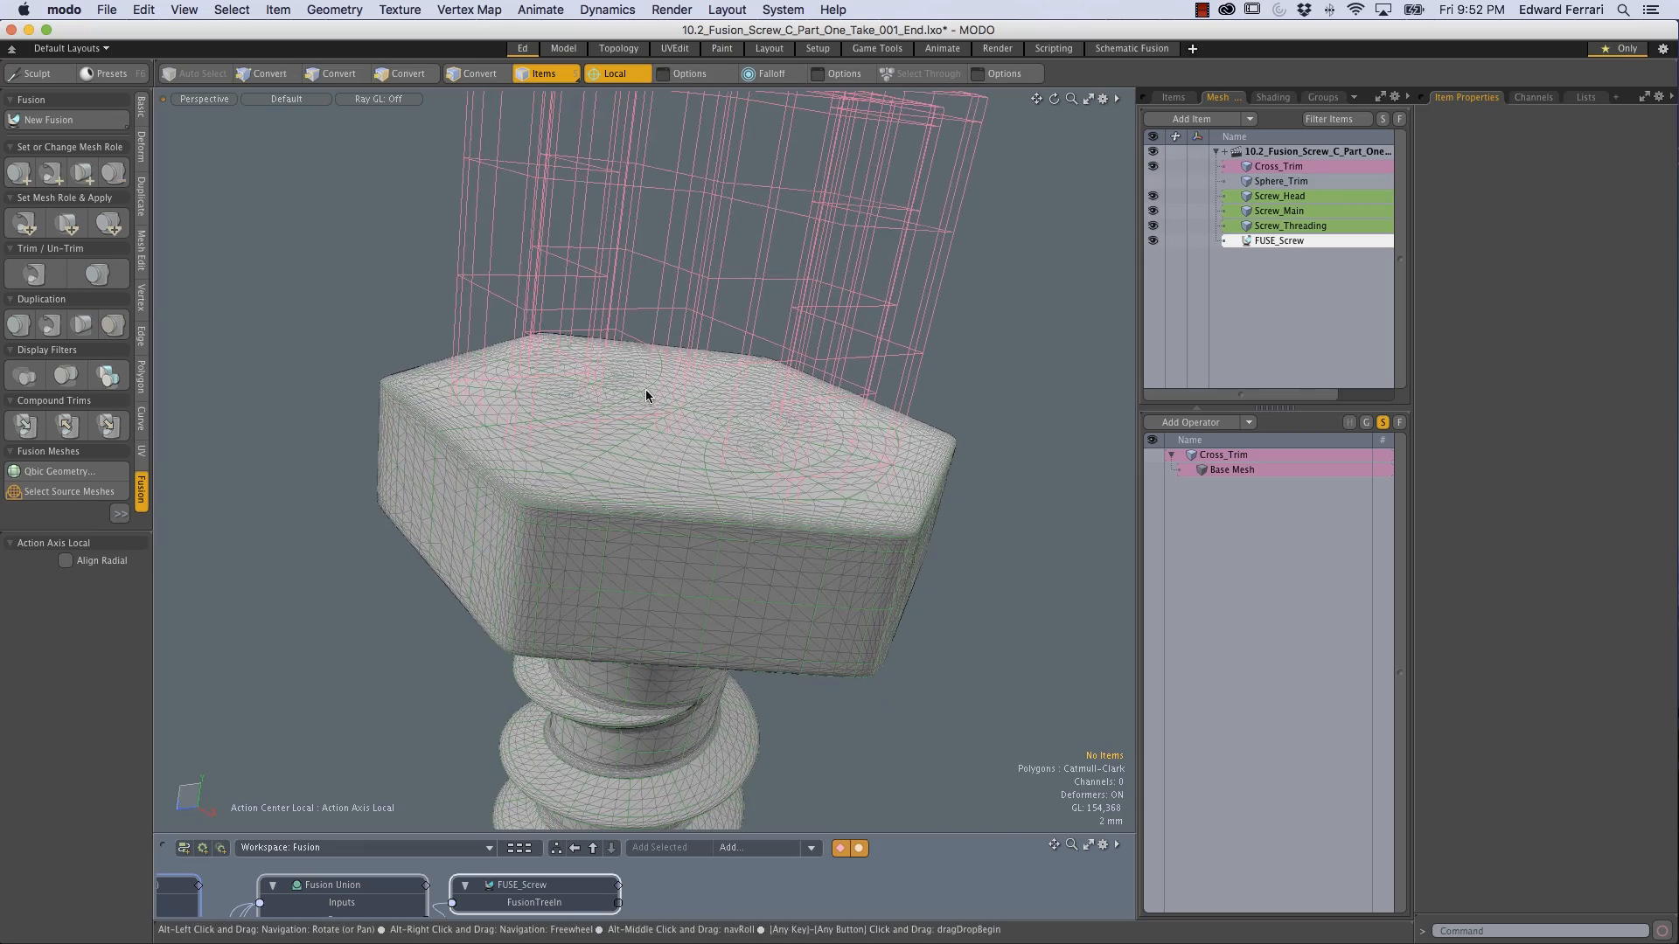
Step: Trim Screw_Head with Cross_Trim again to restore the cross recess, and check it from several angles
left_click(641, 397)
left_click(479, 472, "shift")
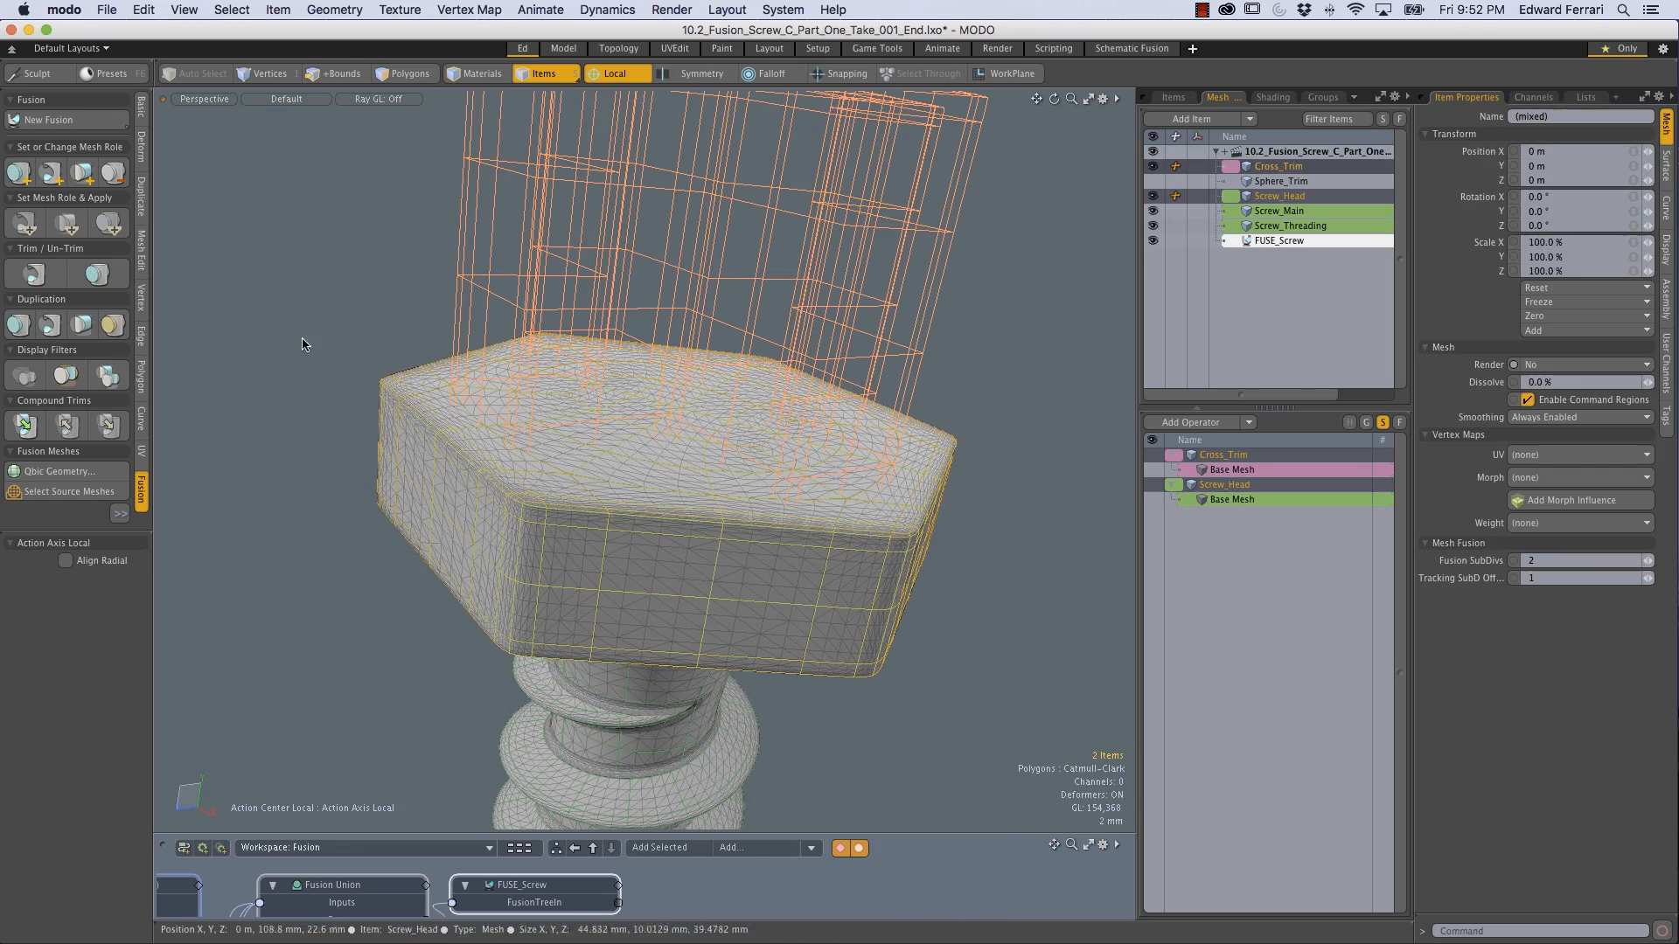
left_click(307, 280)
left_click_drag(612, 376, 804, 475, "ctrl+alt")
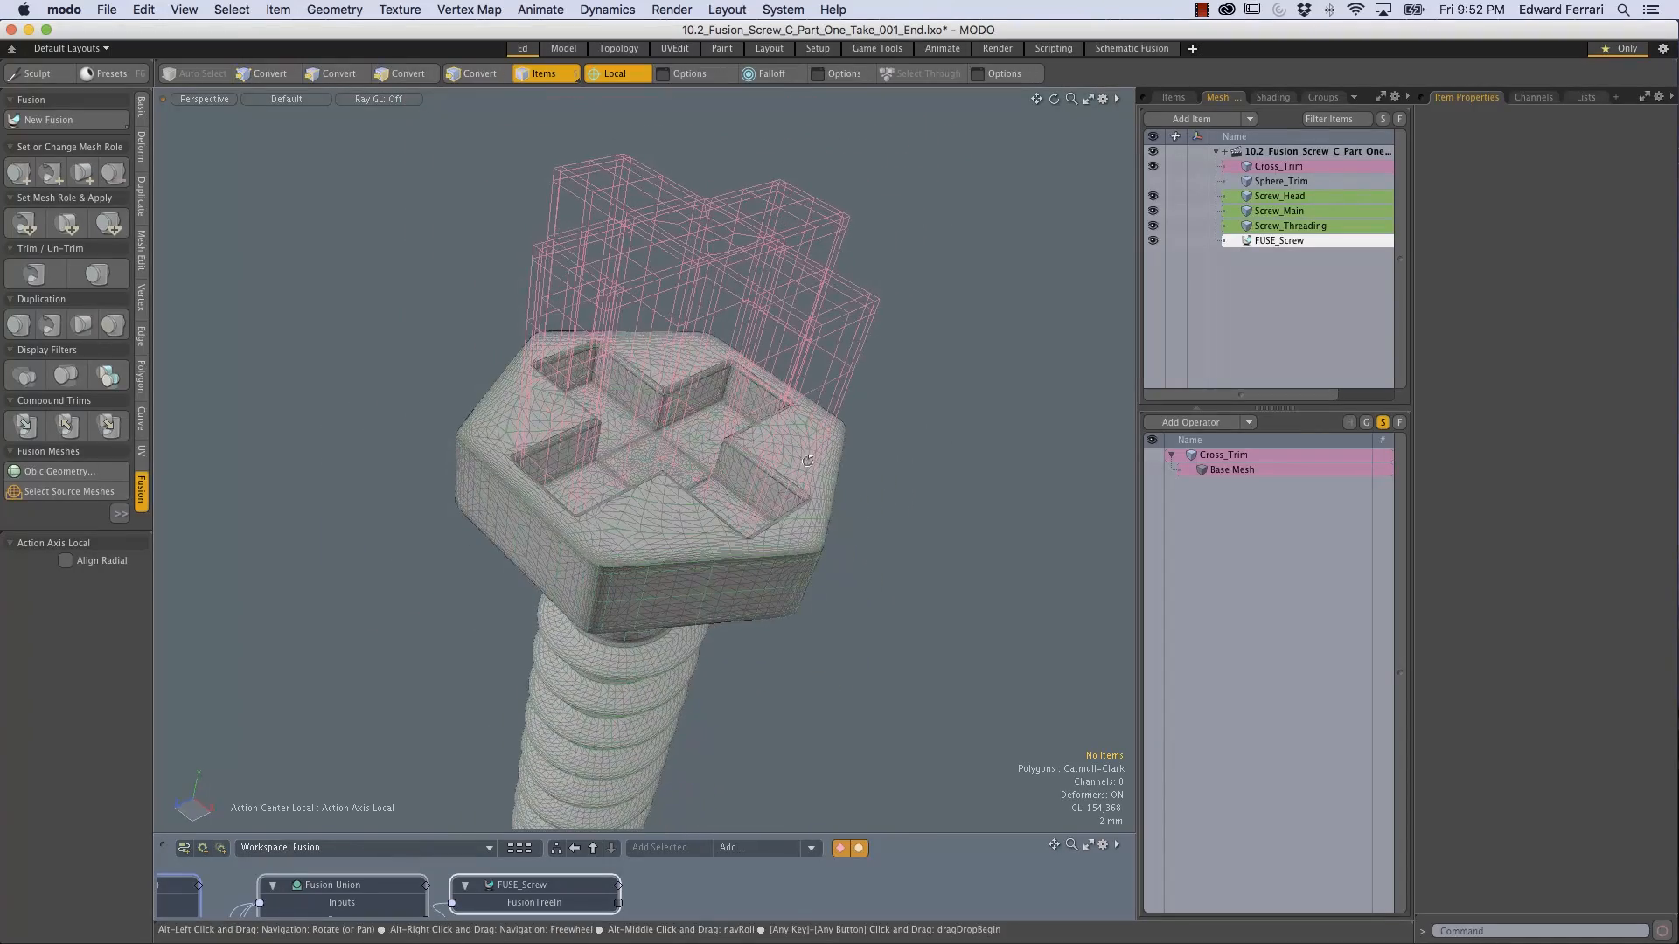
left_click_drag(680, 497, 787, 363, "alt")
left_click_drag(787, 363, 595, 525, "alt")
left_click_drag(581, 401, 787, 381, "alt")
scroll(704, 385, "down", 5)
Step: Hide the Fusion source meshes to inspect the fused screw alone, and show the sources again
key("ctrl+alt+f")
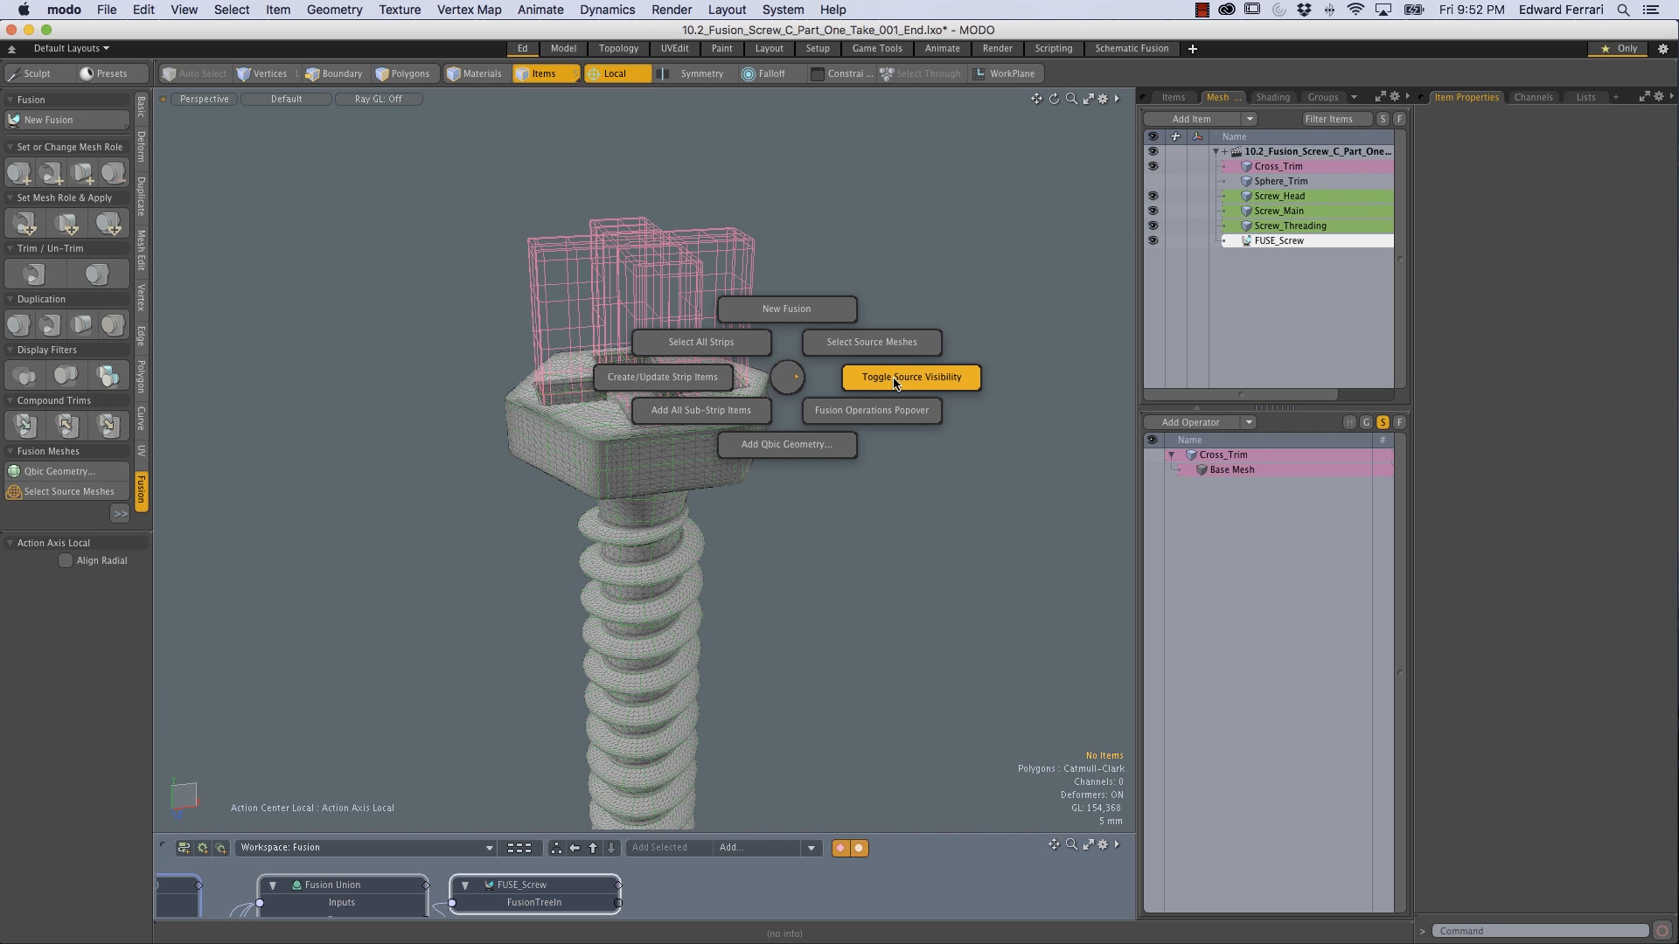
left_click(943, 380)
left_click_drag(873, 420, 743, 525, "alt")
left_click_drag(743, 525, 630, 456, "ctrl+alt")
key("ctrl+alt+f")
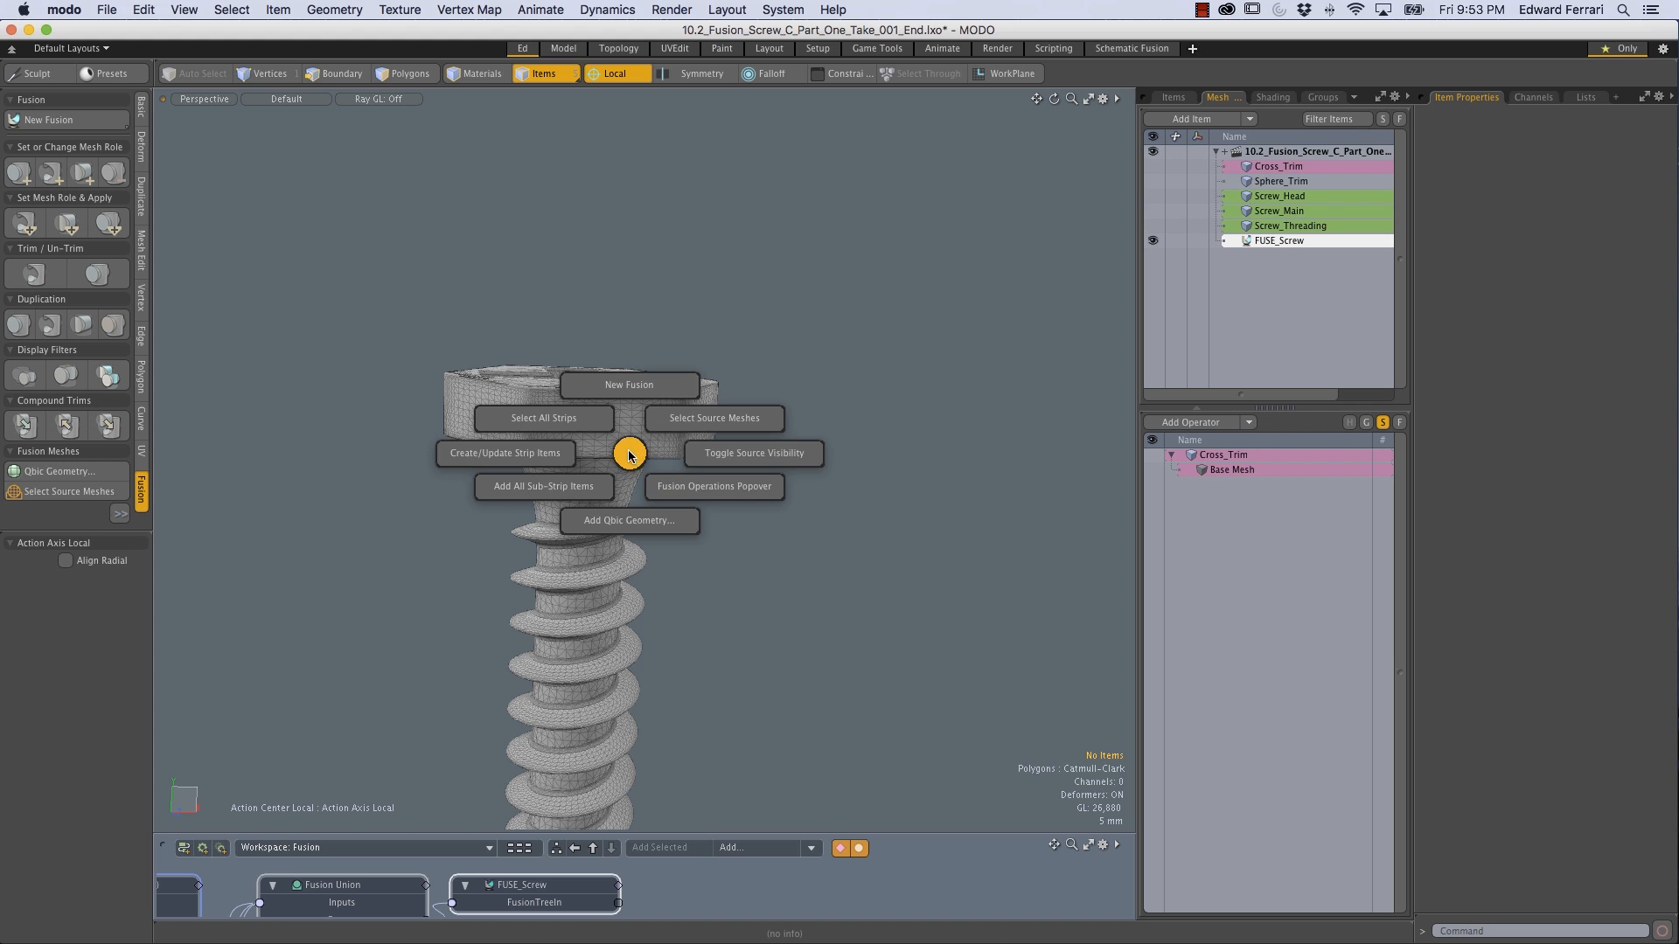
left_click(795, 456)
left_click_drag(739, 434, 907, 333, "alt")
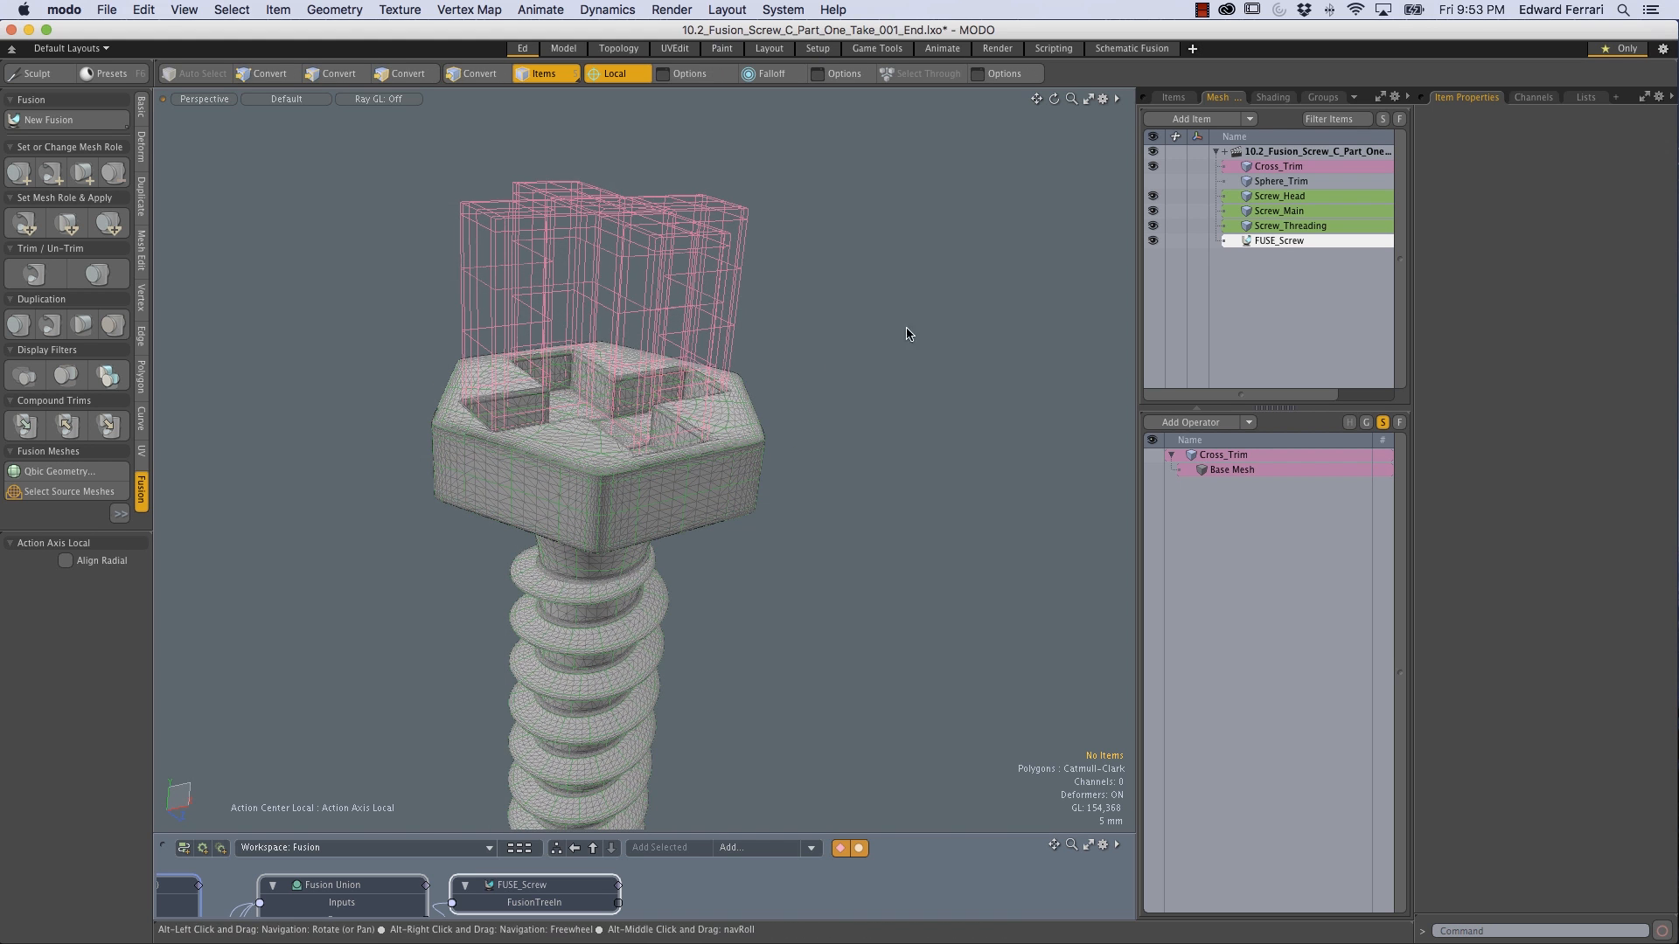
Step: Show Sphere_Trim and set its mesh role to intersection
left_click(1152, 181)
scroll(636, 398, "down", 5)
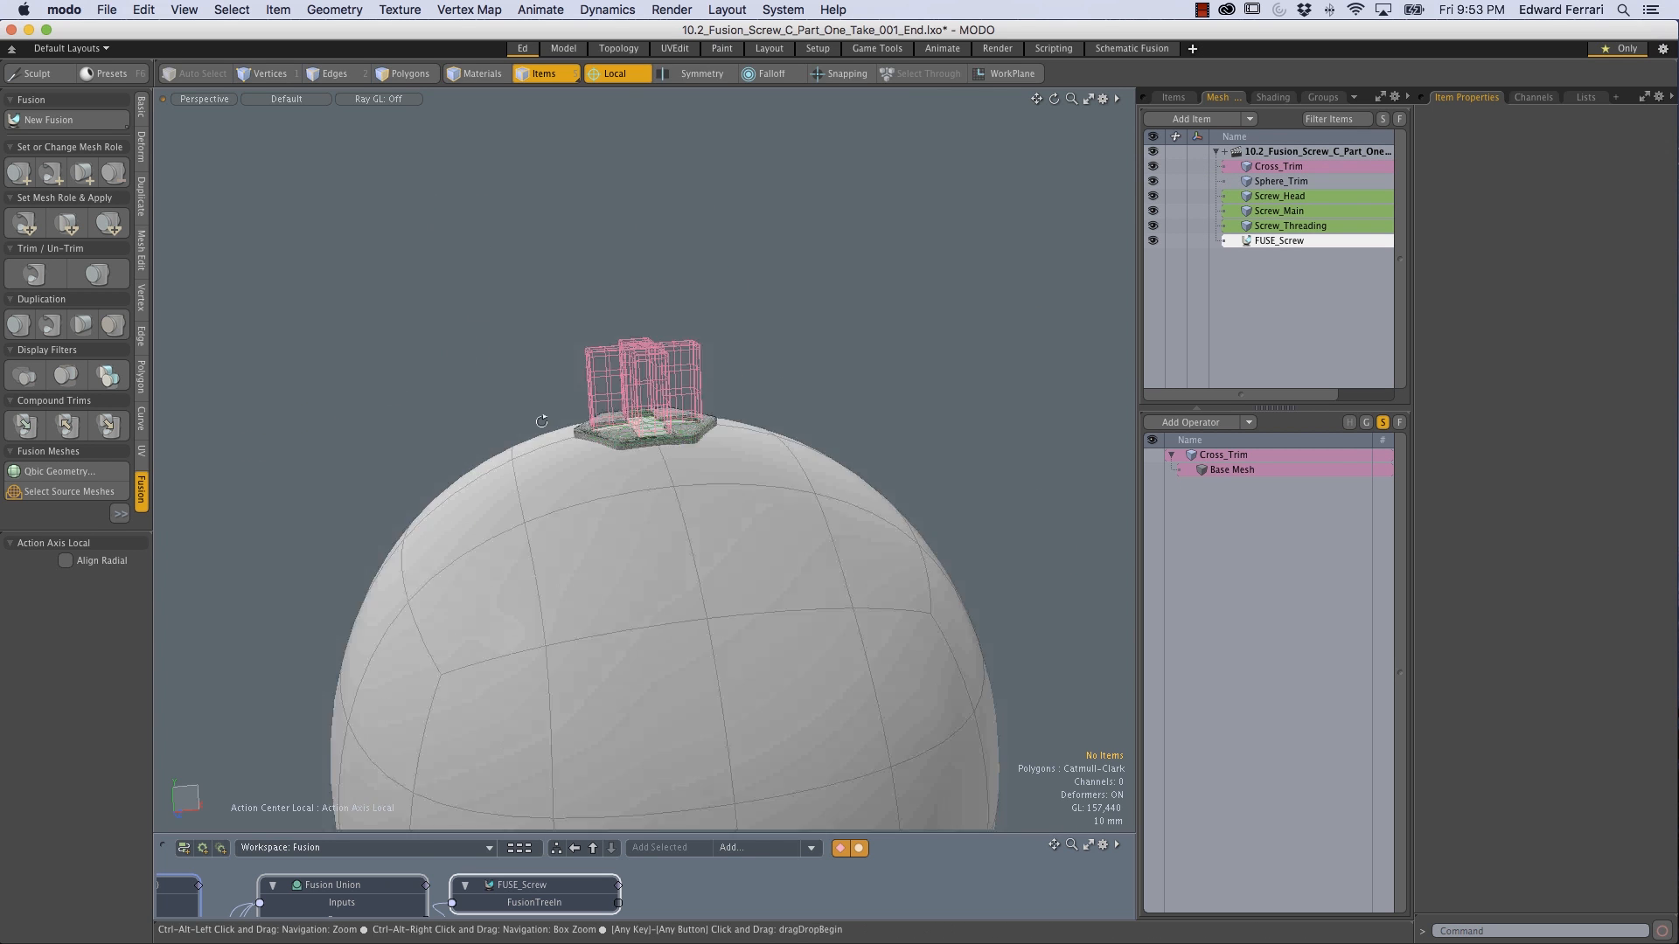
scroll(635, 398, "up", 5)
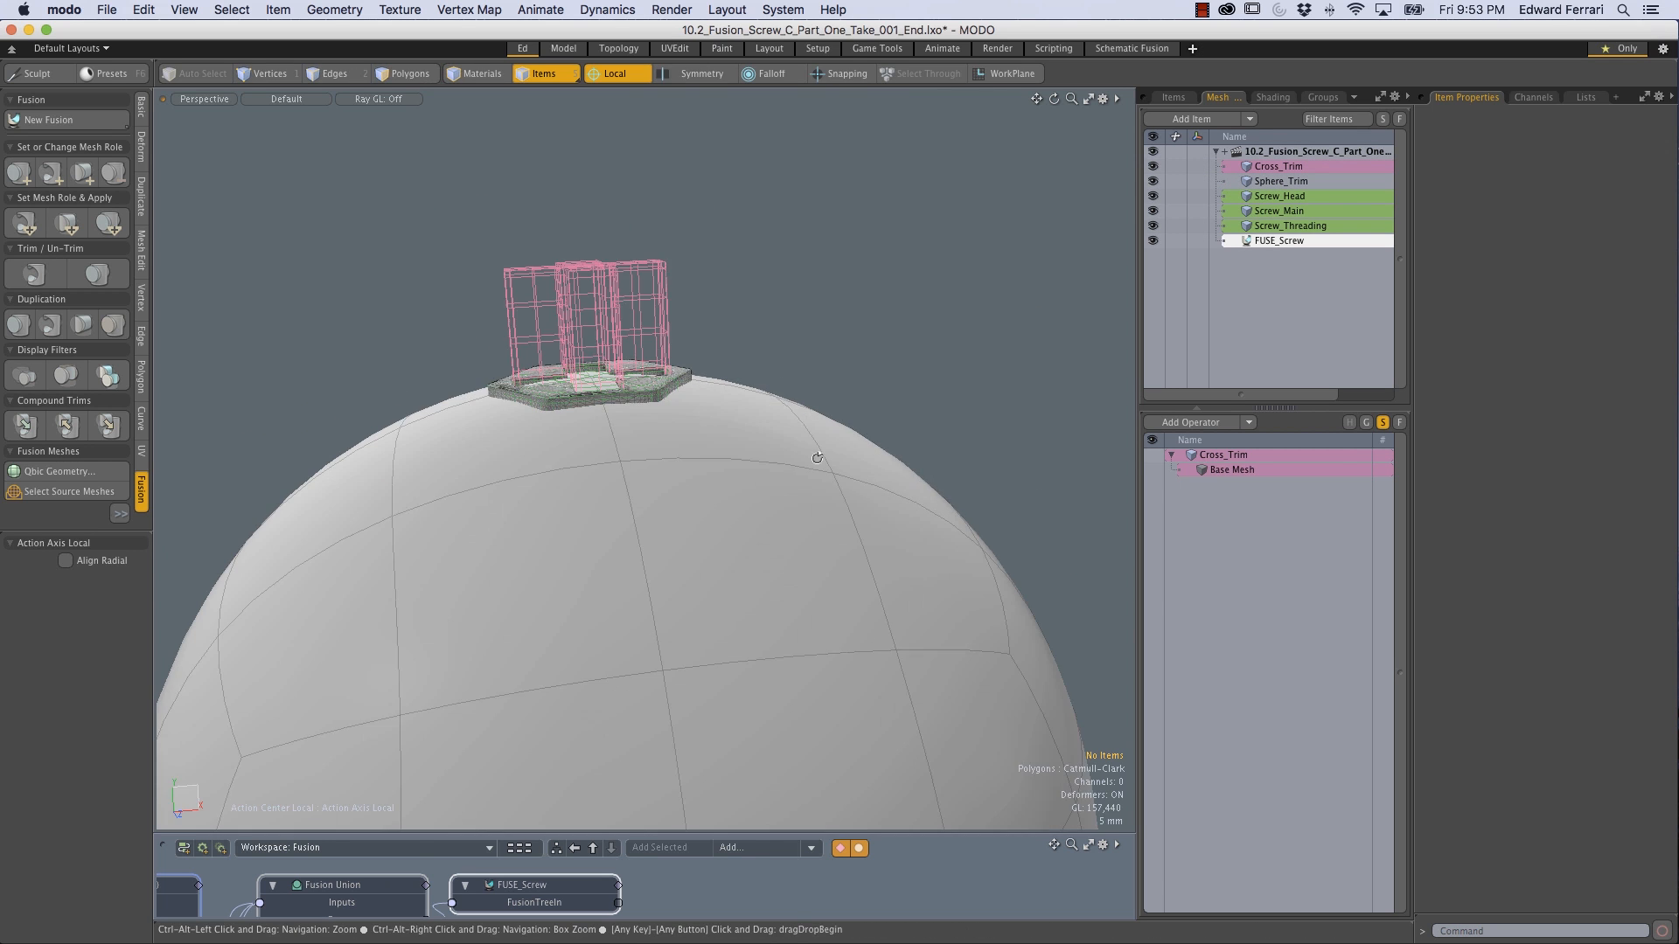
left_click(766, 391)
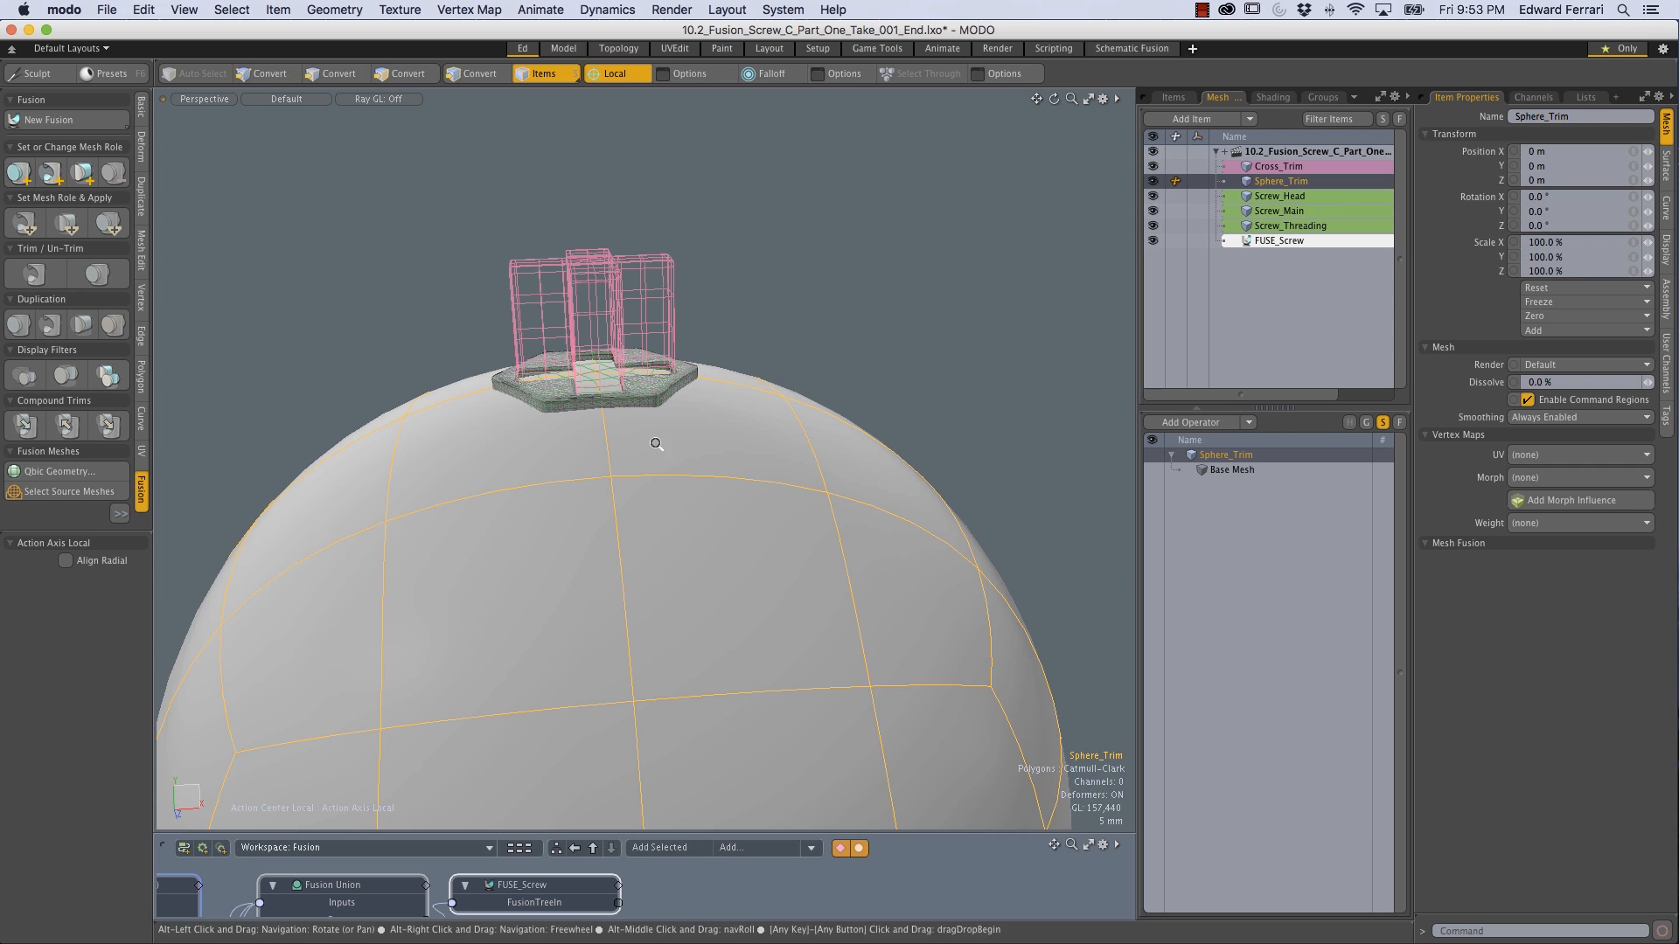
scroll(655, 446, "up", 2)
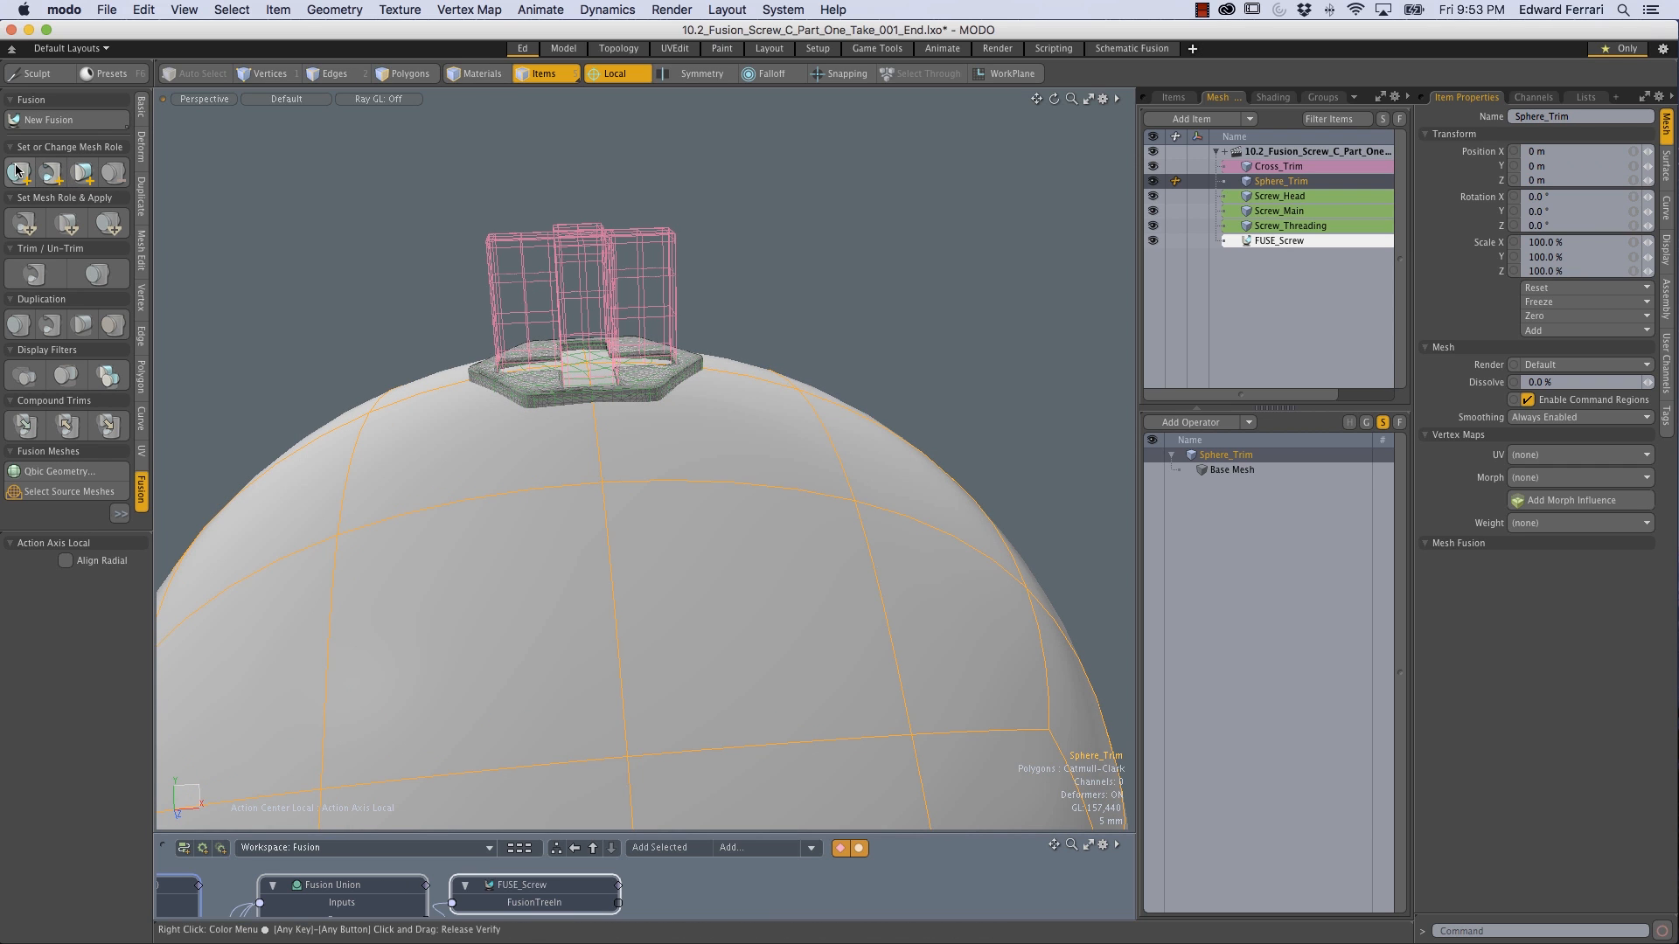
left_click(84, 172)
left_click(848, 448)
left_click_drag(848, 448, 786, 286, "alt")
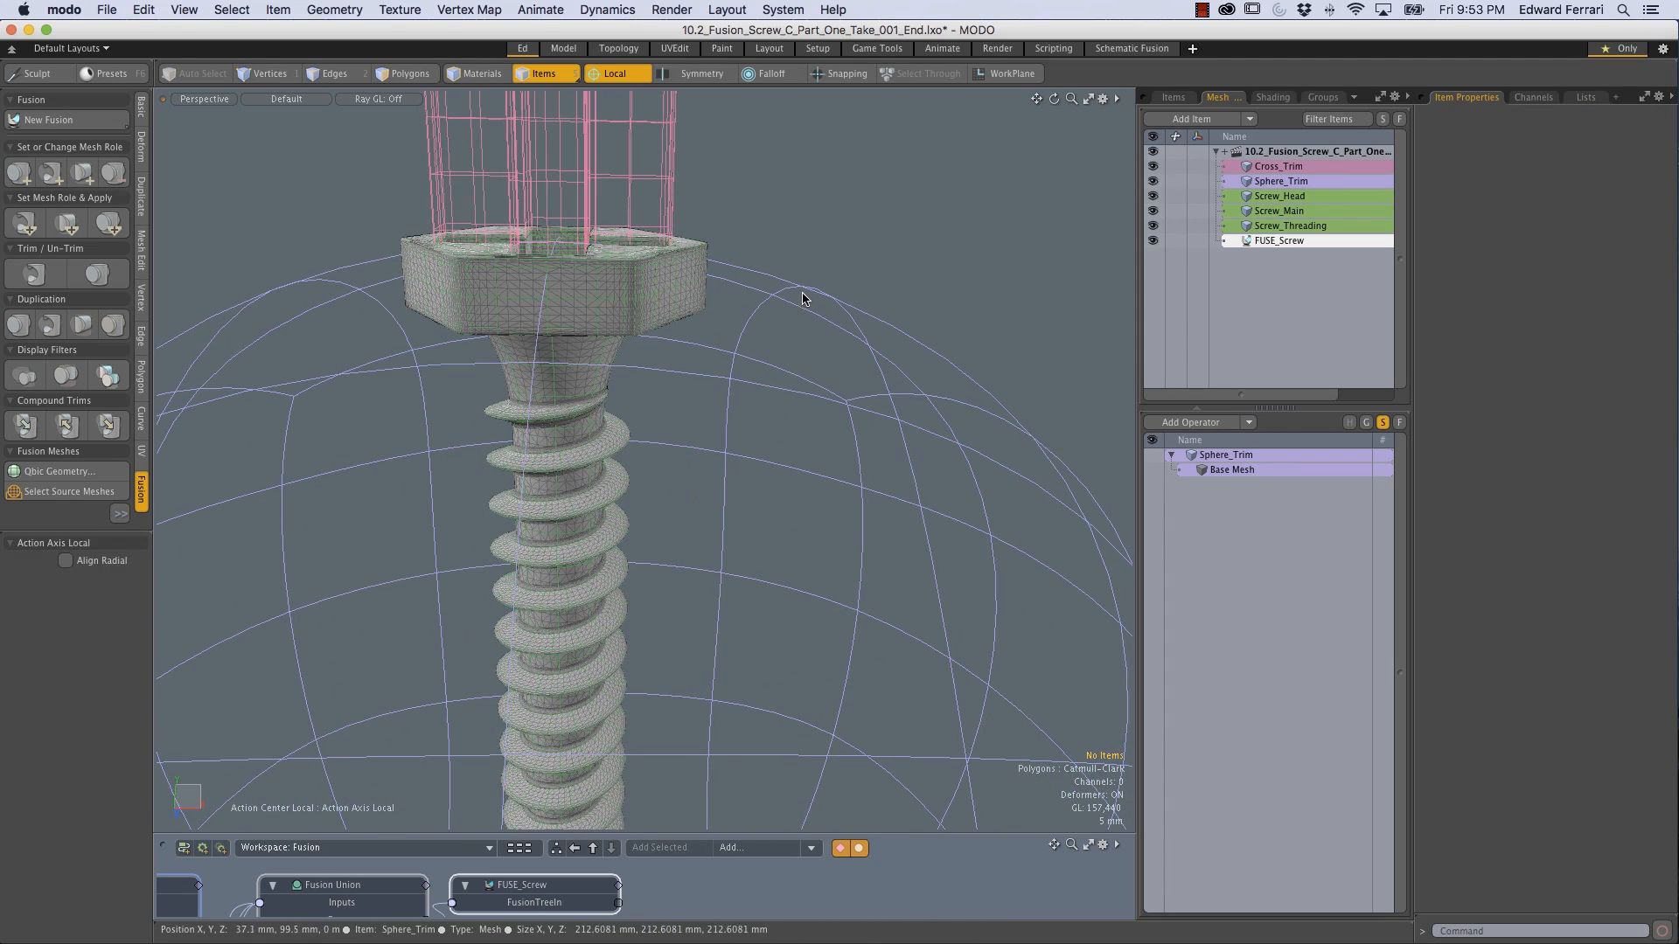
left_click_drag(798, 291, 398, 371, "alt")
Step: Select Sphere_Trim together with Screw_Head and apply the Fusion trim to dome the top of the head
left_click(909, 398)
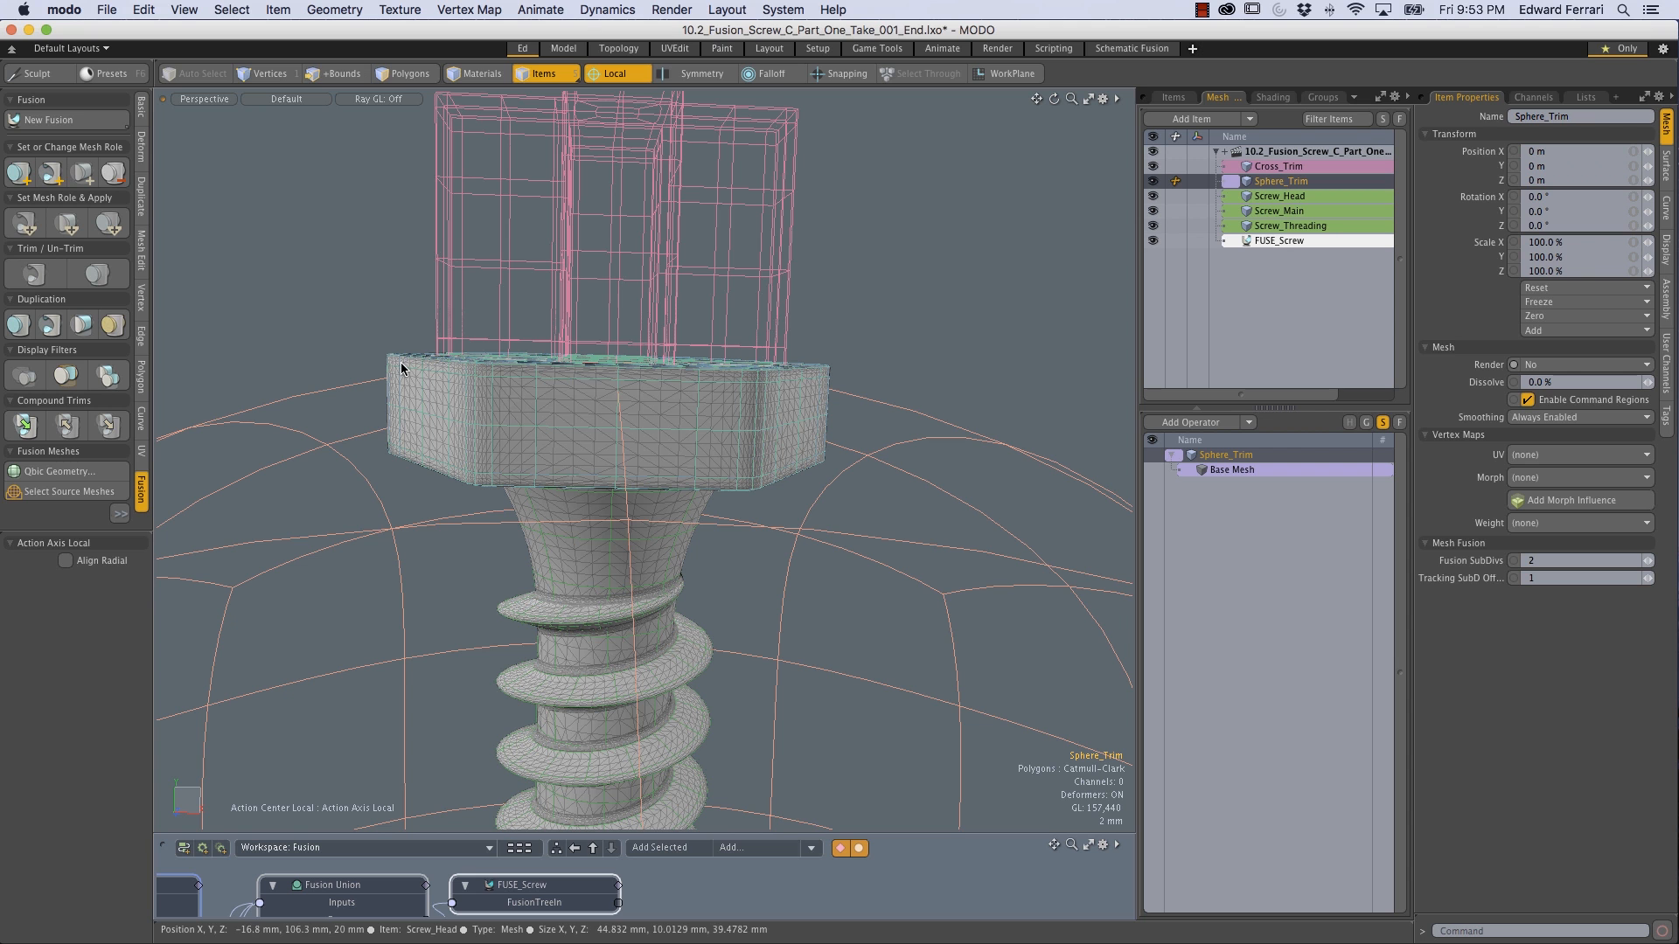
left_click(402, 365, "shift")
left_click_drag(553, 385, 560, 345, "alt")
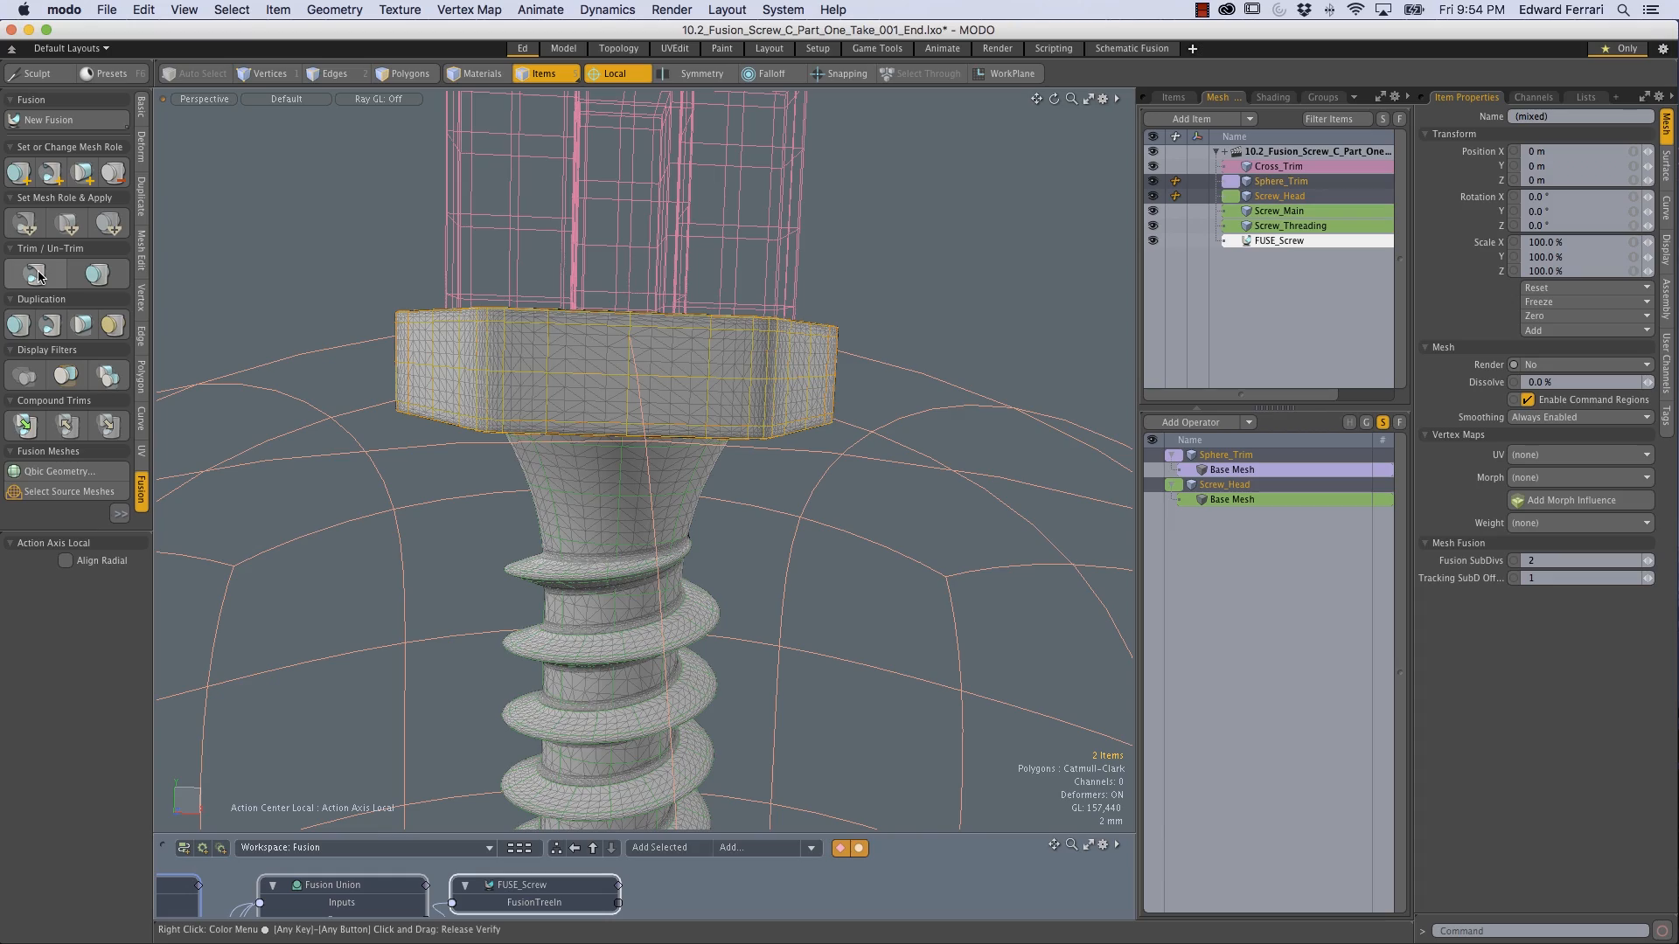
left_click_drag(385, 350, 386, 411, "alt")
left_click_drag(760, 404, 592, 431, "alt")
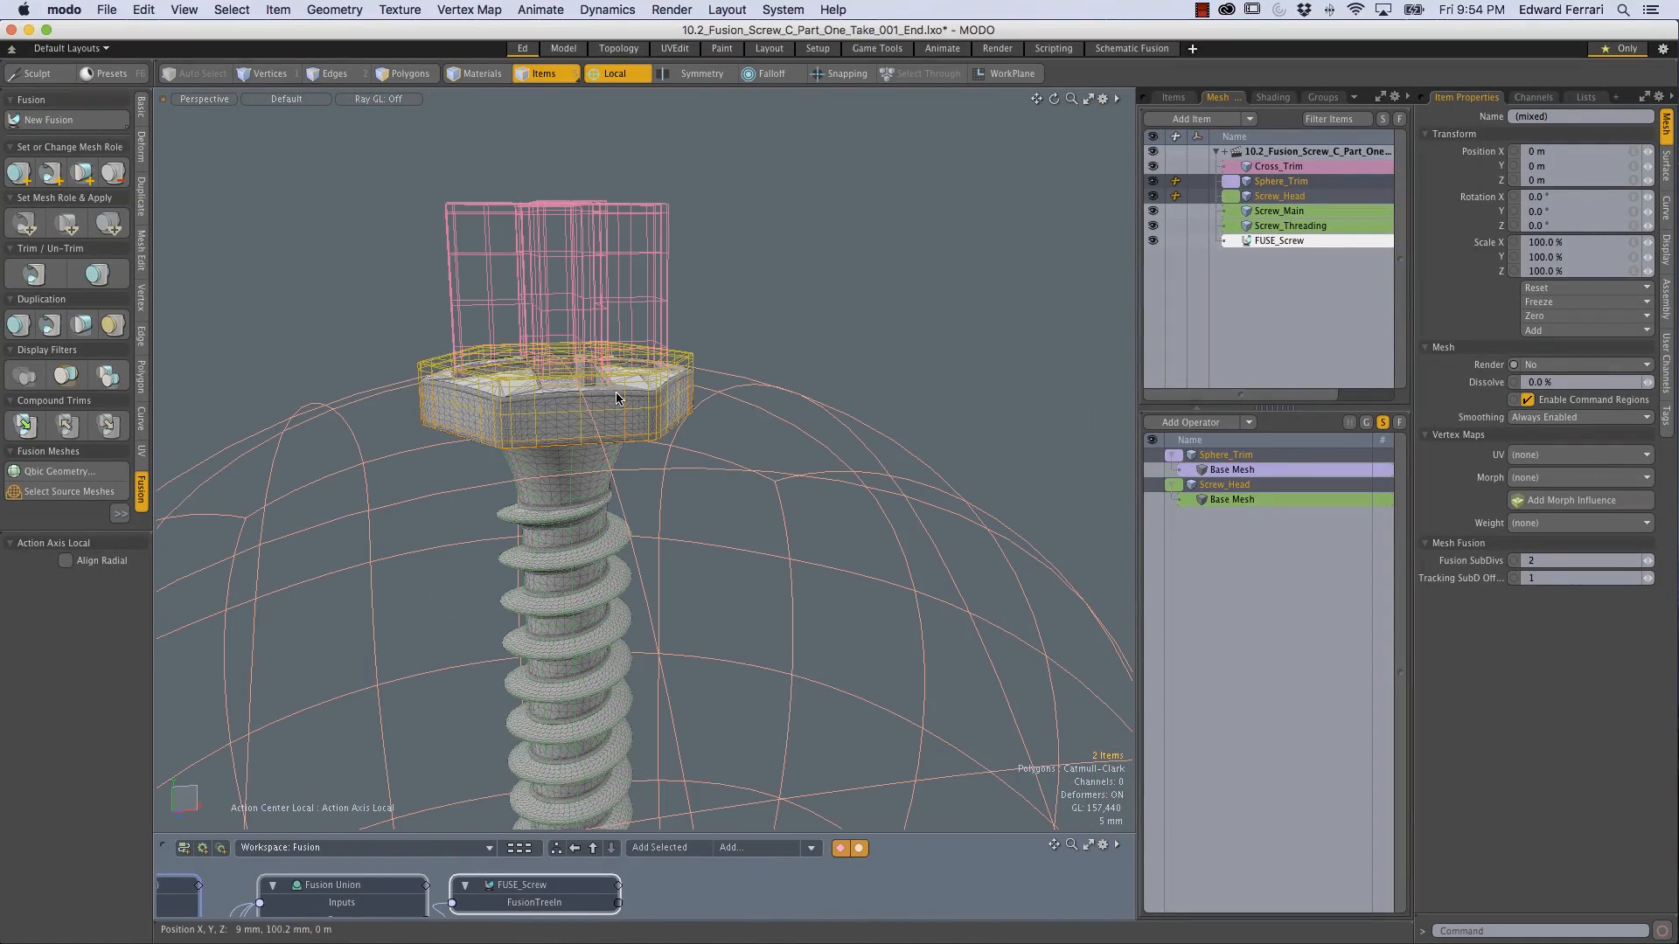
Step: Hide the Fusion source meshes, clear the selection and inspect the fused screw head up close
key("ctrl+alt+shift+space")
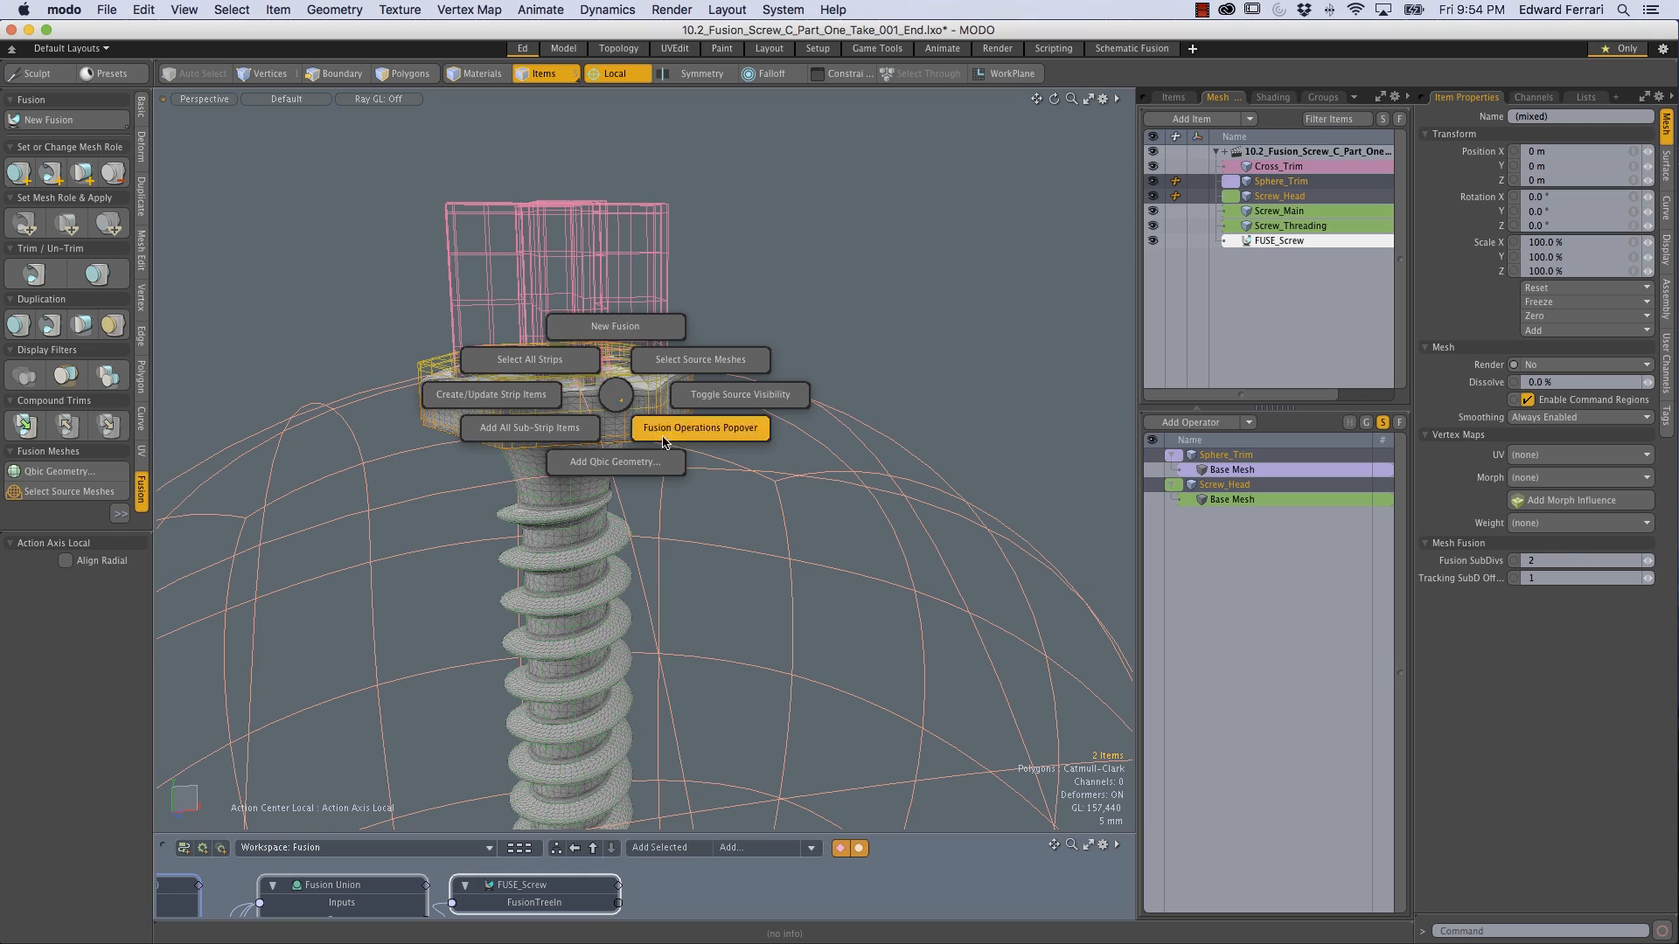
left_click(755, 401)
left_click_drag(616, 378, 656, 349, "ctrl+alt")
mouse_move(655, 350)
left_mouse_down("alt+shift")
mouse_move(638, 321)
mouse_move(843, 402)
mouse_move(766, 419)
mouse_move(824, 414)
mouse_move(752, 413)
mouse_move(656, 359)
mouse_move(650, 385)
mouse_move(787, 376)
mouse_move(674, 344)
left_mouse_up("alt+shift")
key("Escape")
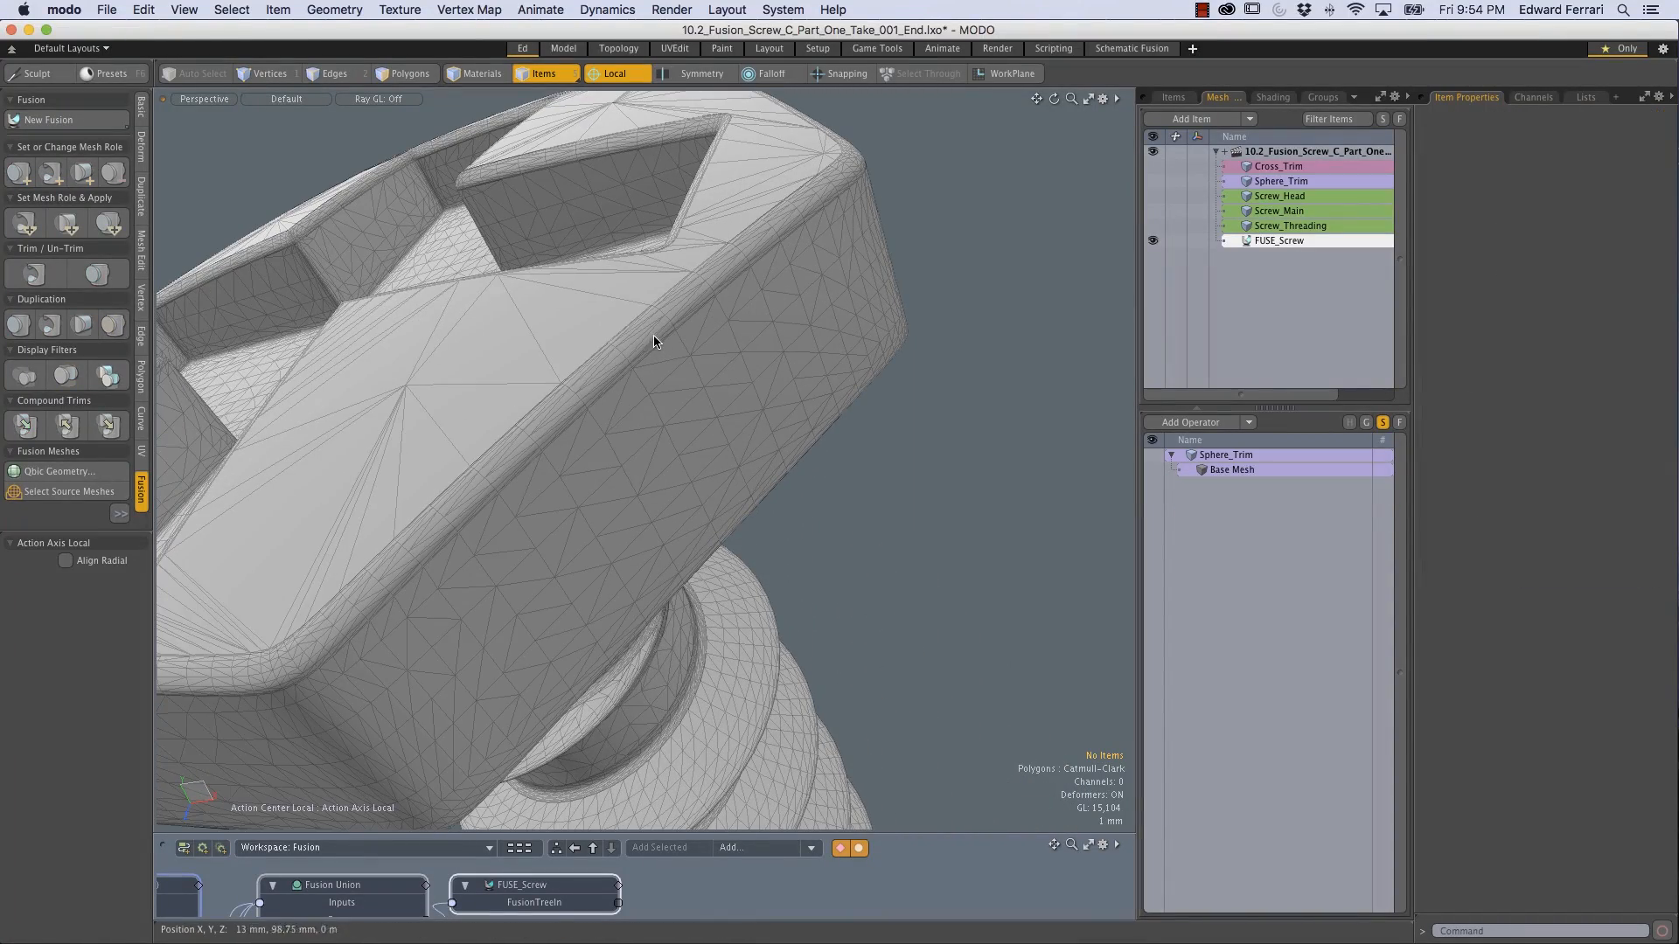
left_click_drag(931, 318, 926, 352, "ctrl+alt")
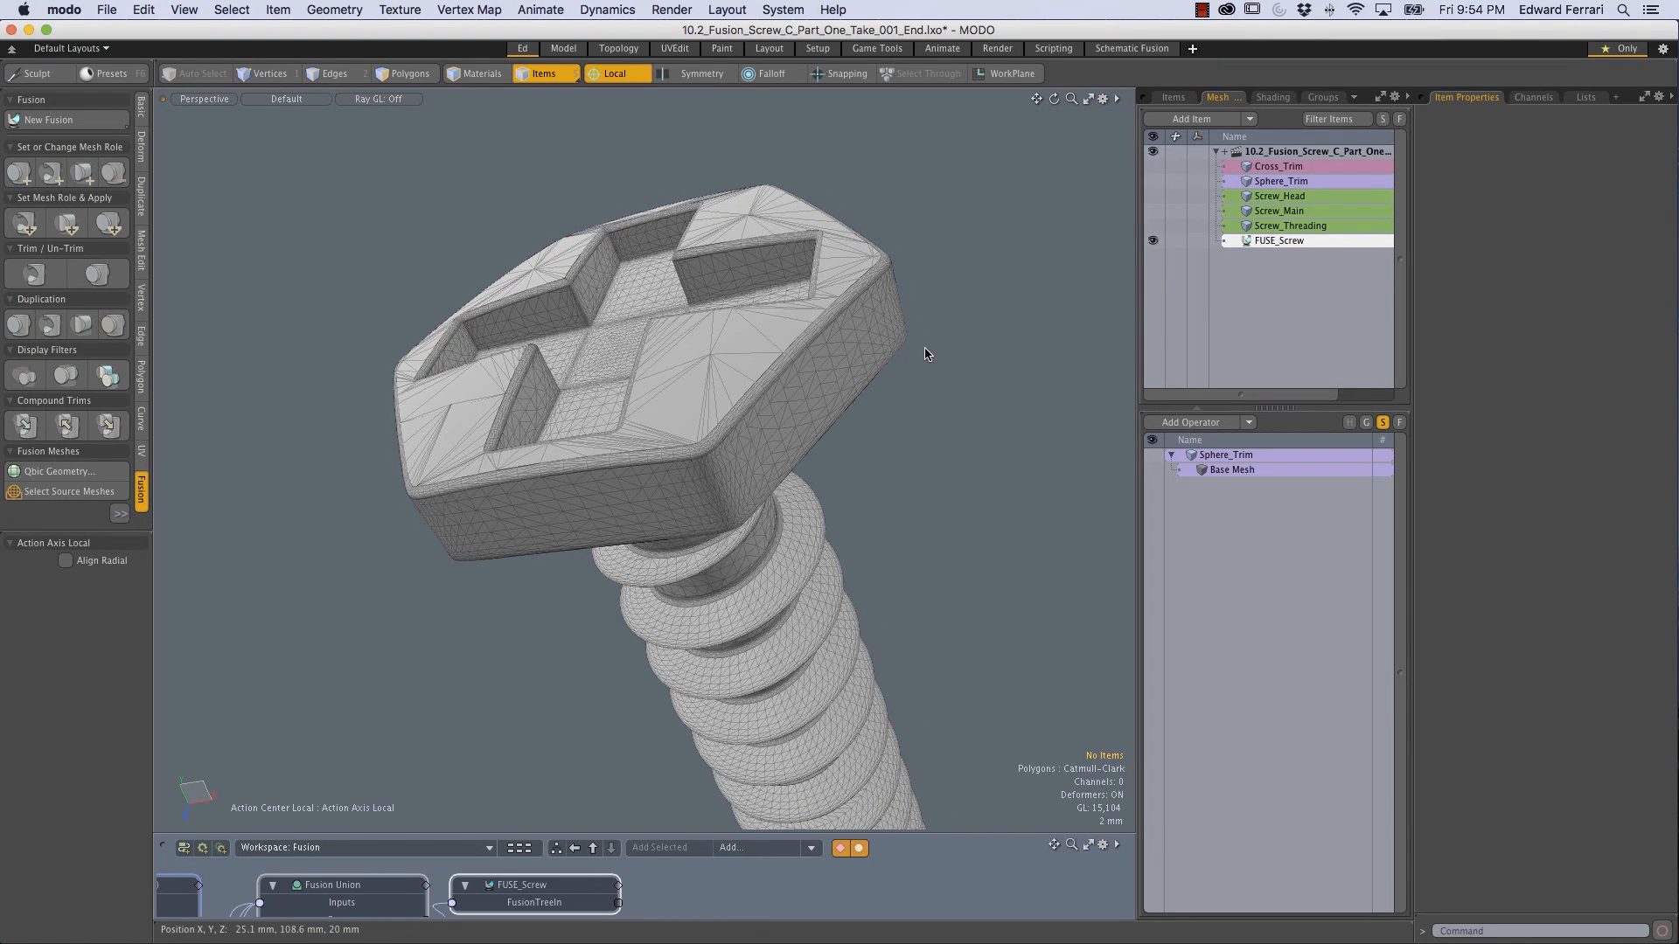
Step: Select FUSE_Screw, update its strip items and inspect the fused screw, with the Fusion toolbox extended to show more controls
left_click(1258, 238)
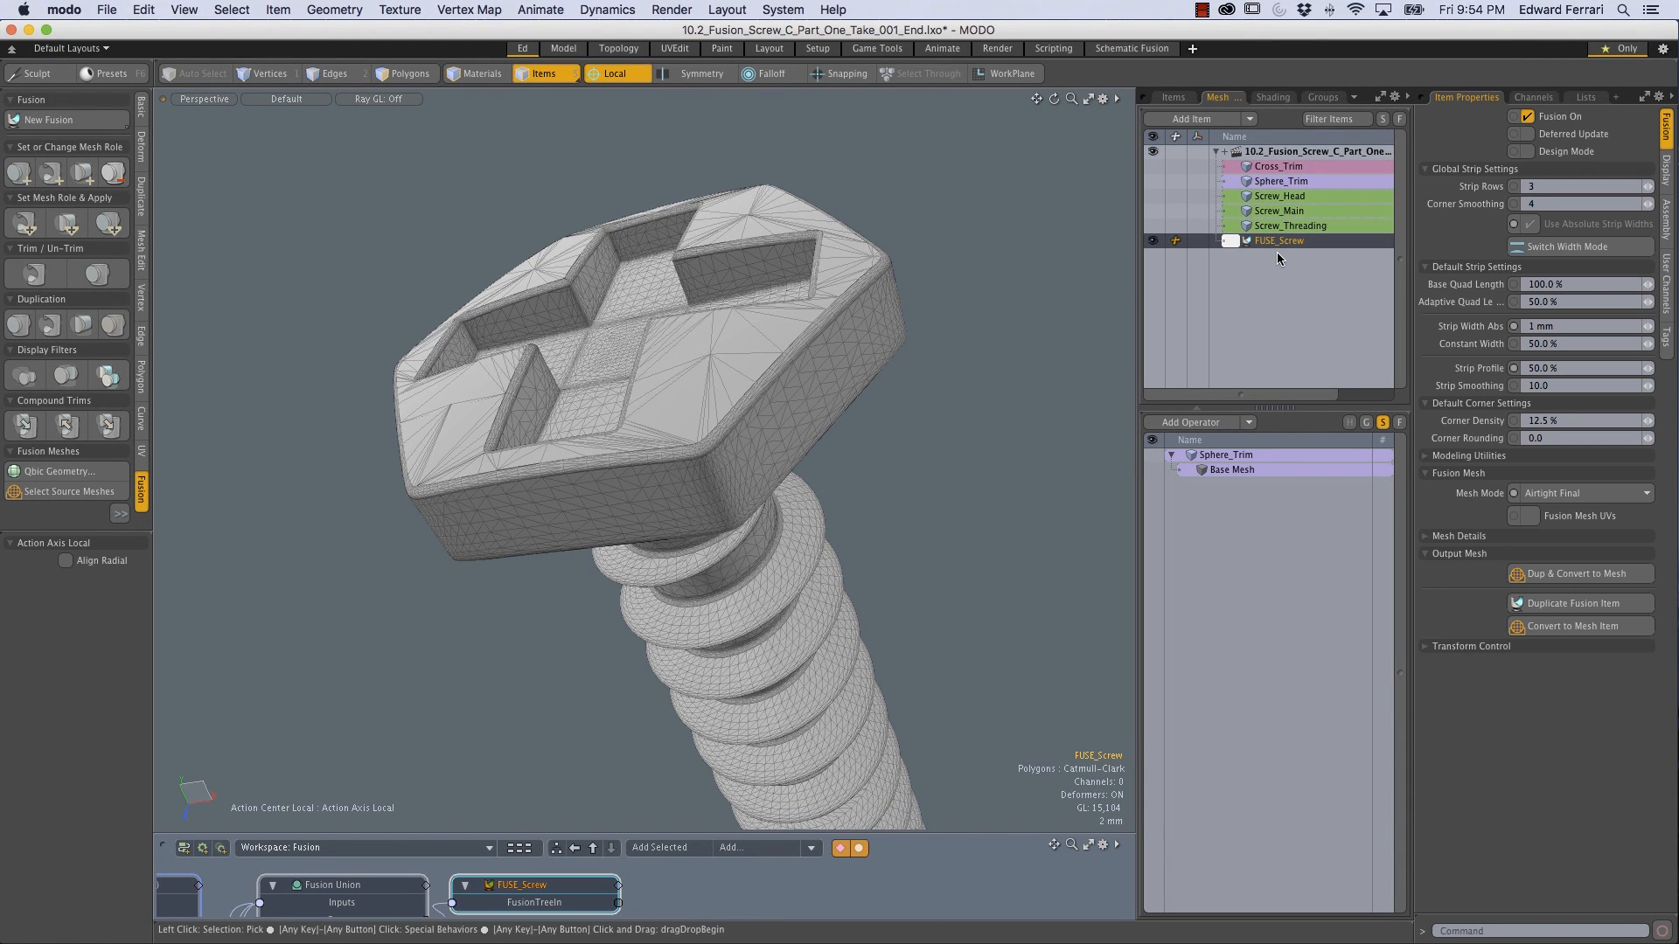
left_click_drag(71, 528, 77, 665)
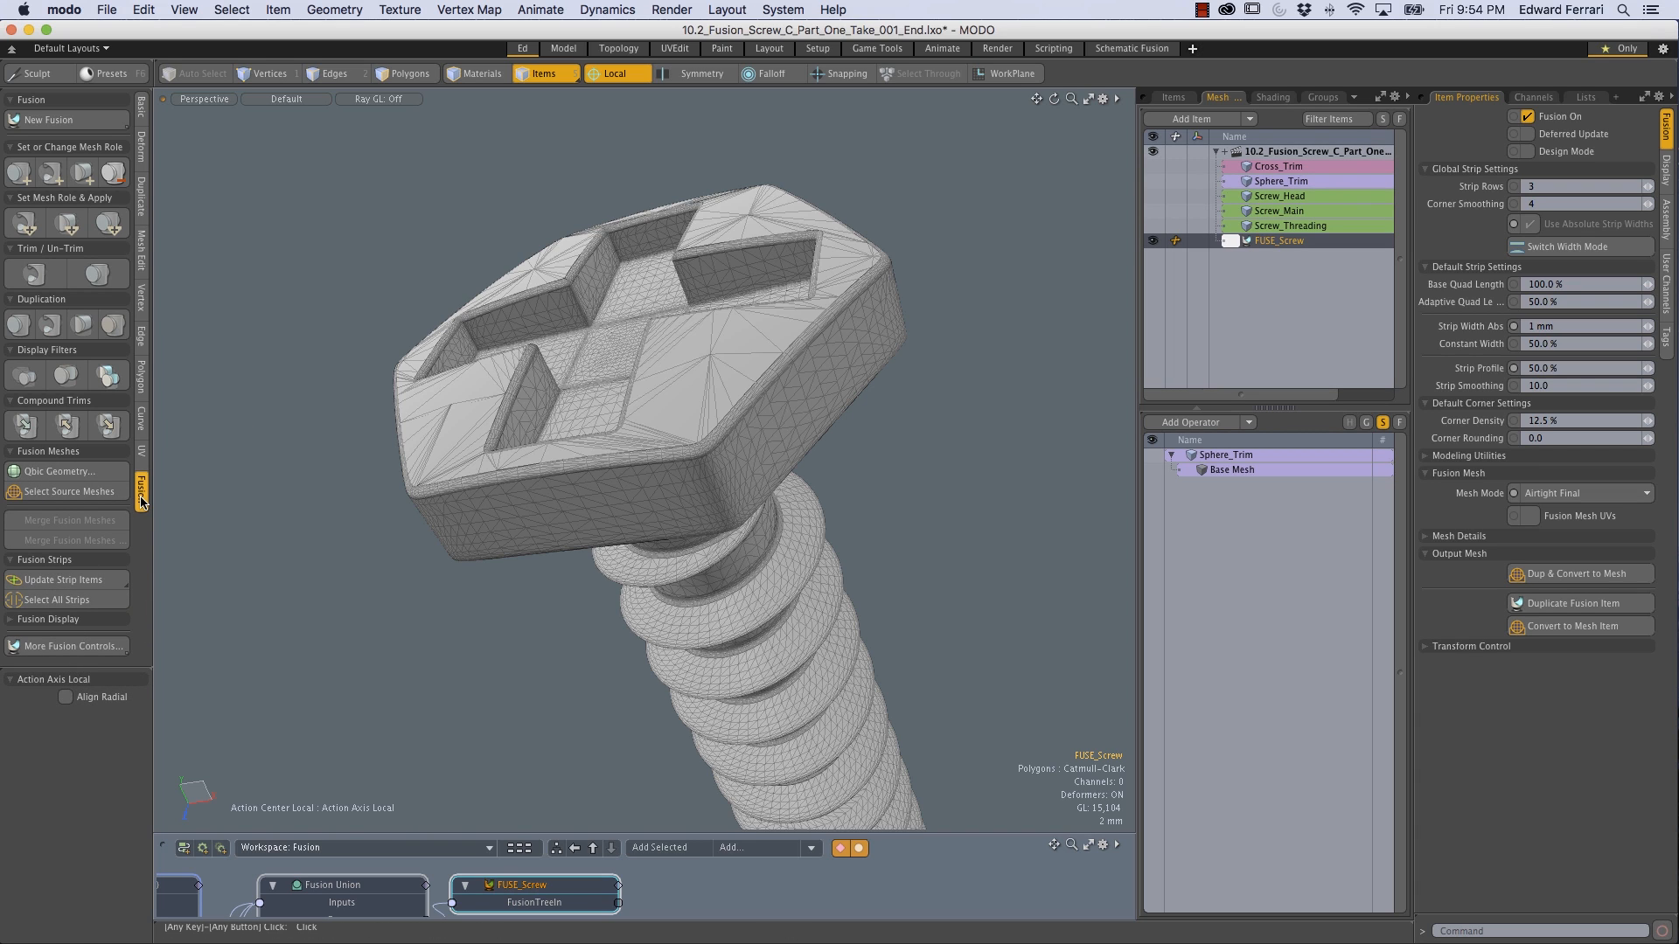
left_click(58, 581)
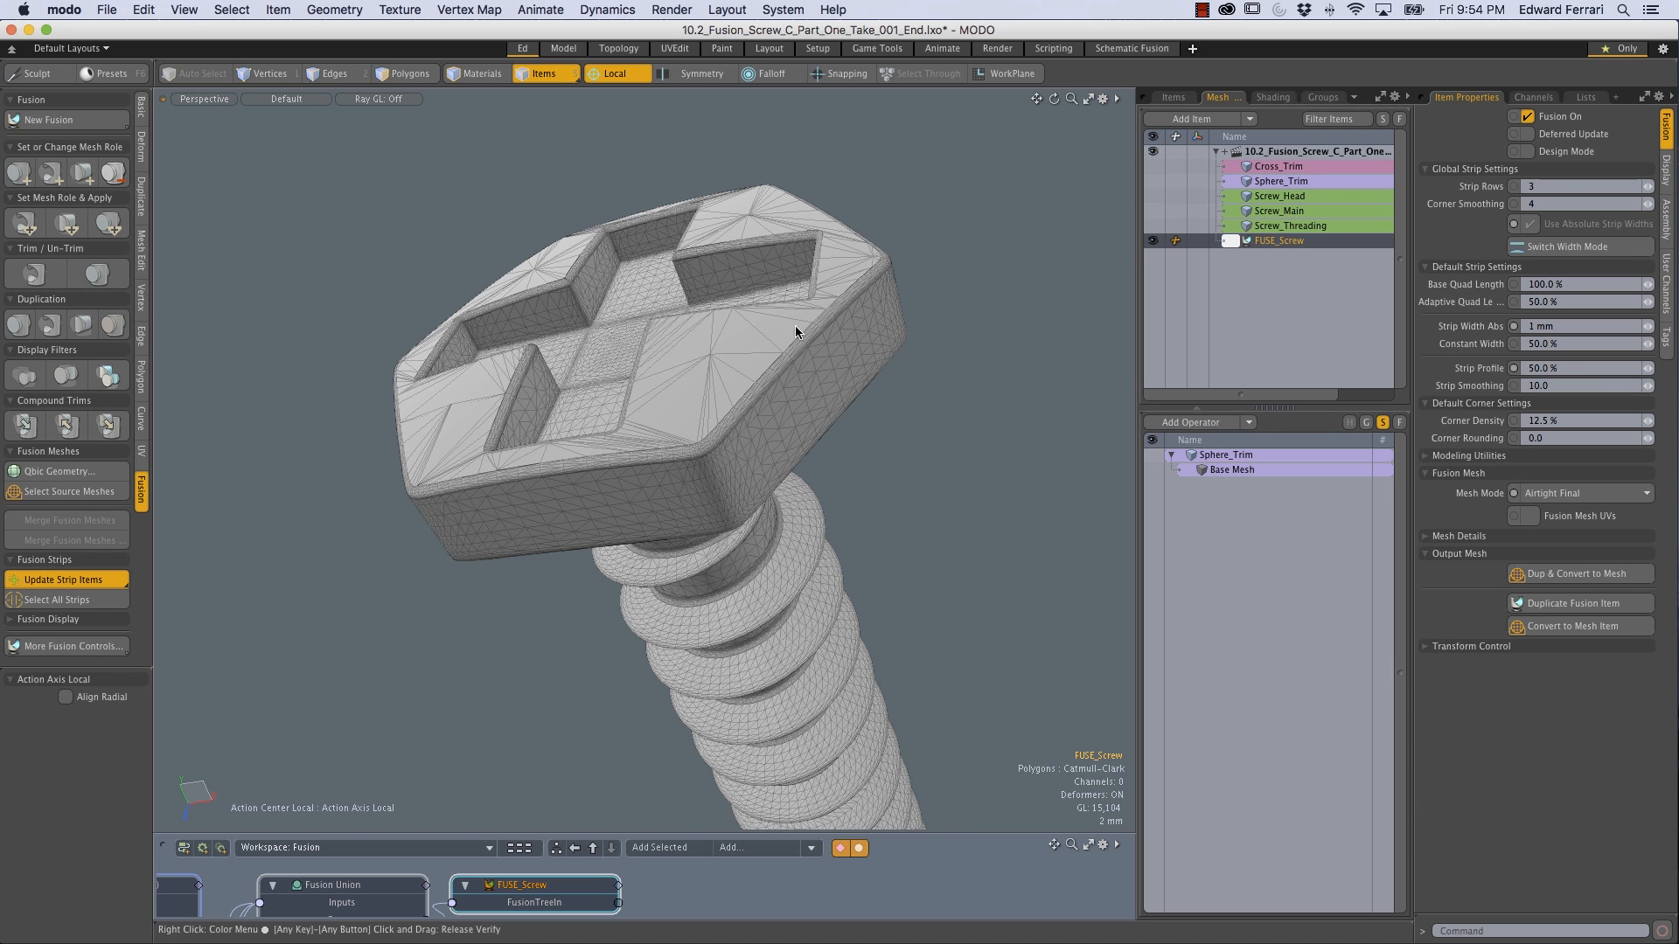
mouse_move(703, 356)
left_mouse_down("alt")
mouse_move(862, 326)
mouse_move(572, 306)
mouse_move(666, 295)
mouse_move(614, 398)
mouse_move(611, 492)
mouse_move(612, 271)
mouse_move(689, 272)
mouse_move(705, 324)
left_mouse_up("alt")
left_click_drag(705, 324, 647, 371, "ctrl+alt")
left_click_drag(647, 372, 810, 356, "alt")
left_click_drag(733, 405, 685, 375, "alt")
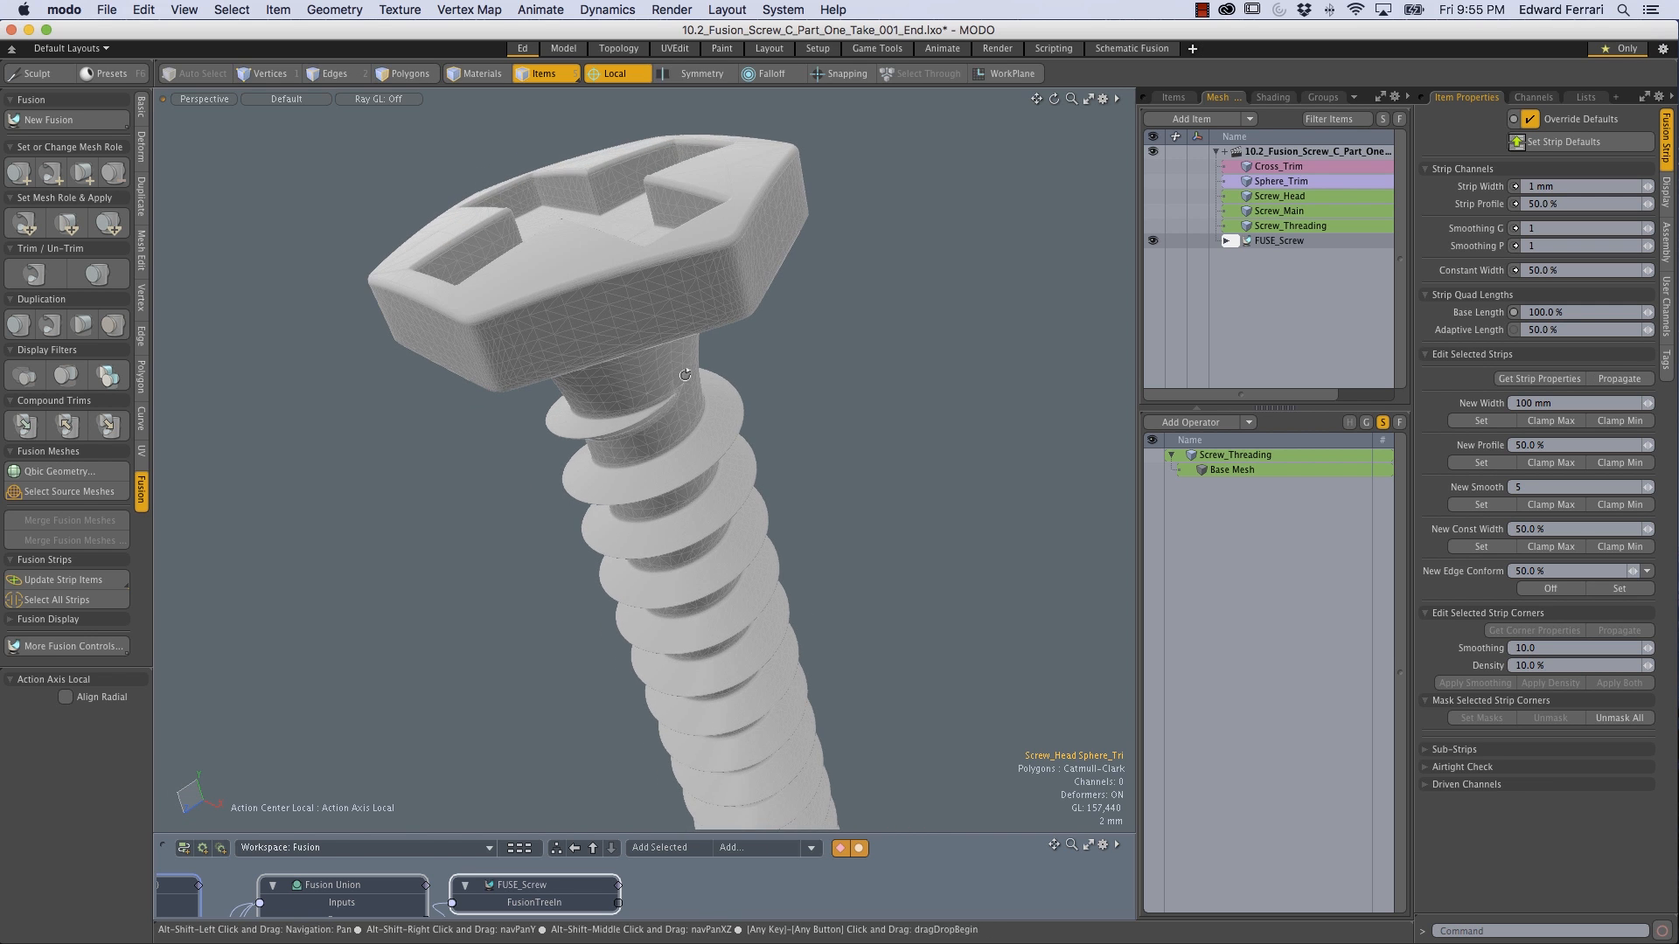
left_click_drag(89, 668, 89, 747)
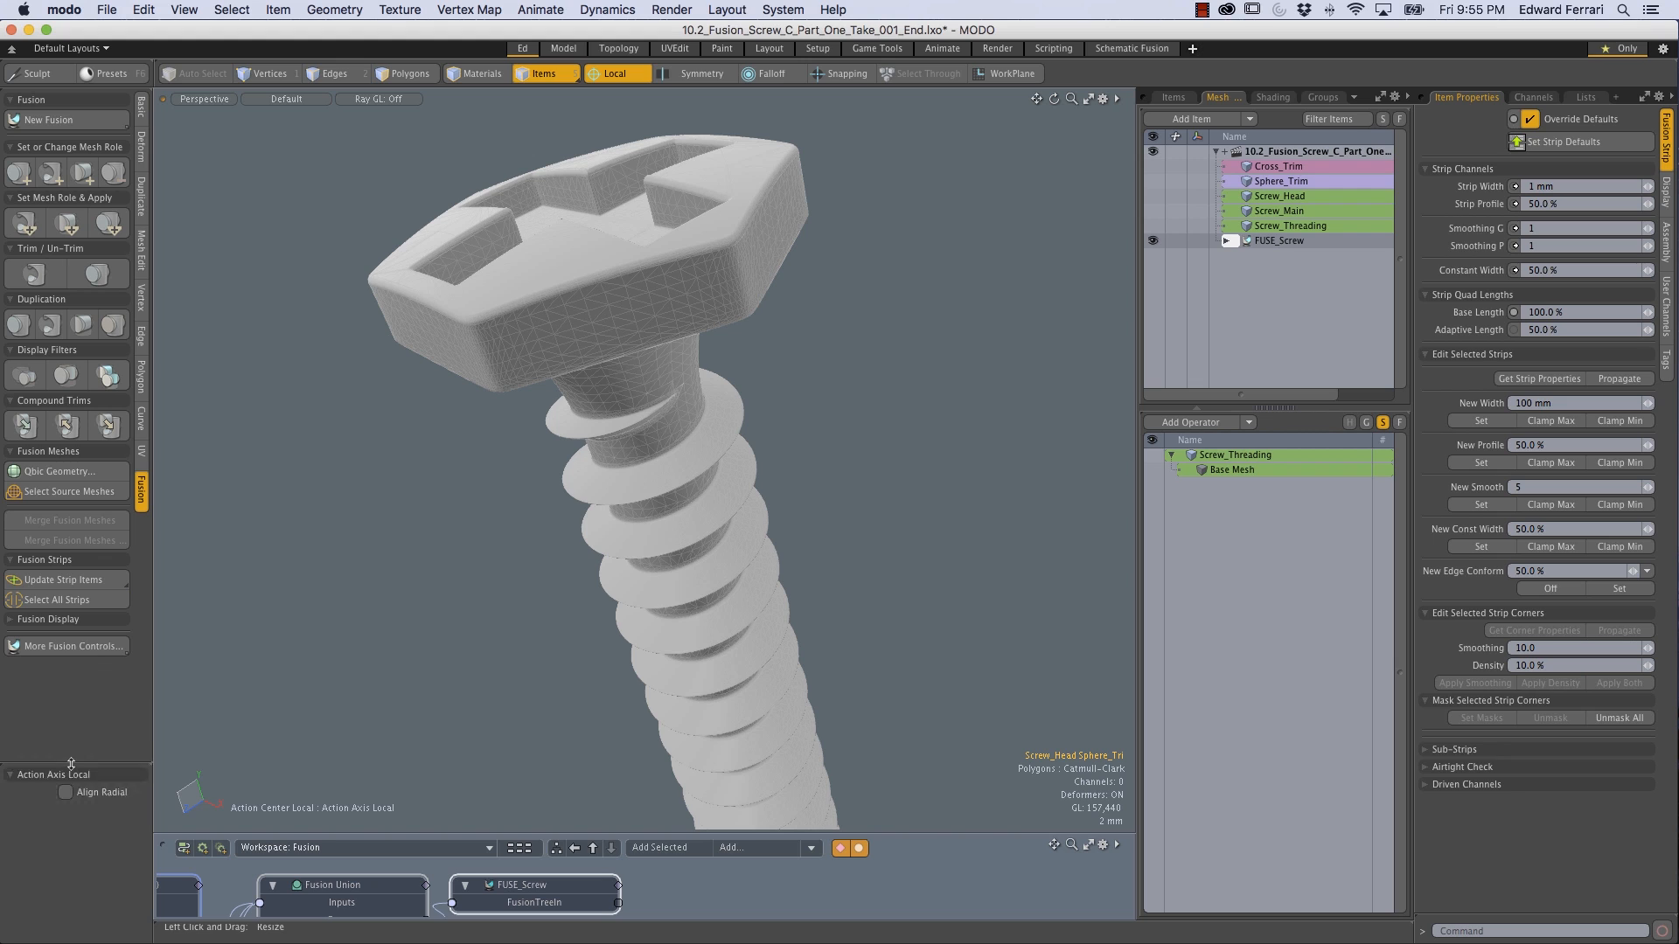
Step: Run Airtight Auto-Adjust on the fused screw with the Rebuild & Refine (Slowest-Best) option and dismiss the confirmation
left_click(67, 651)
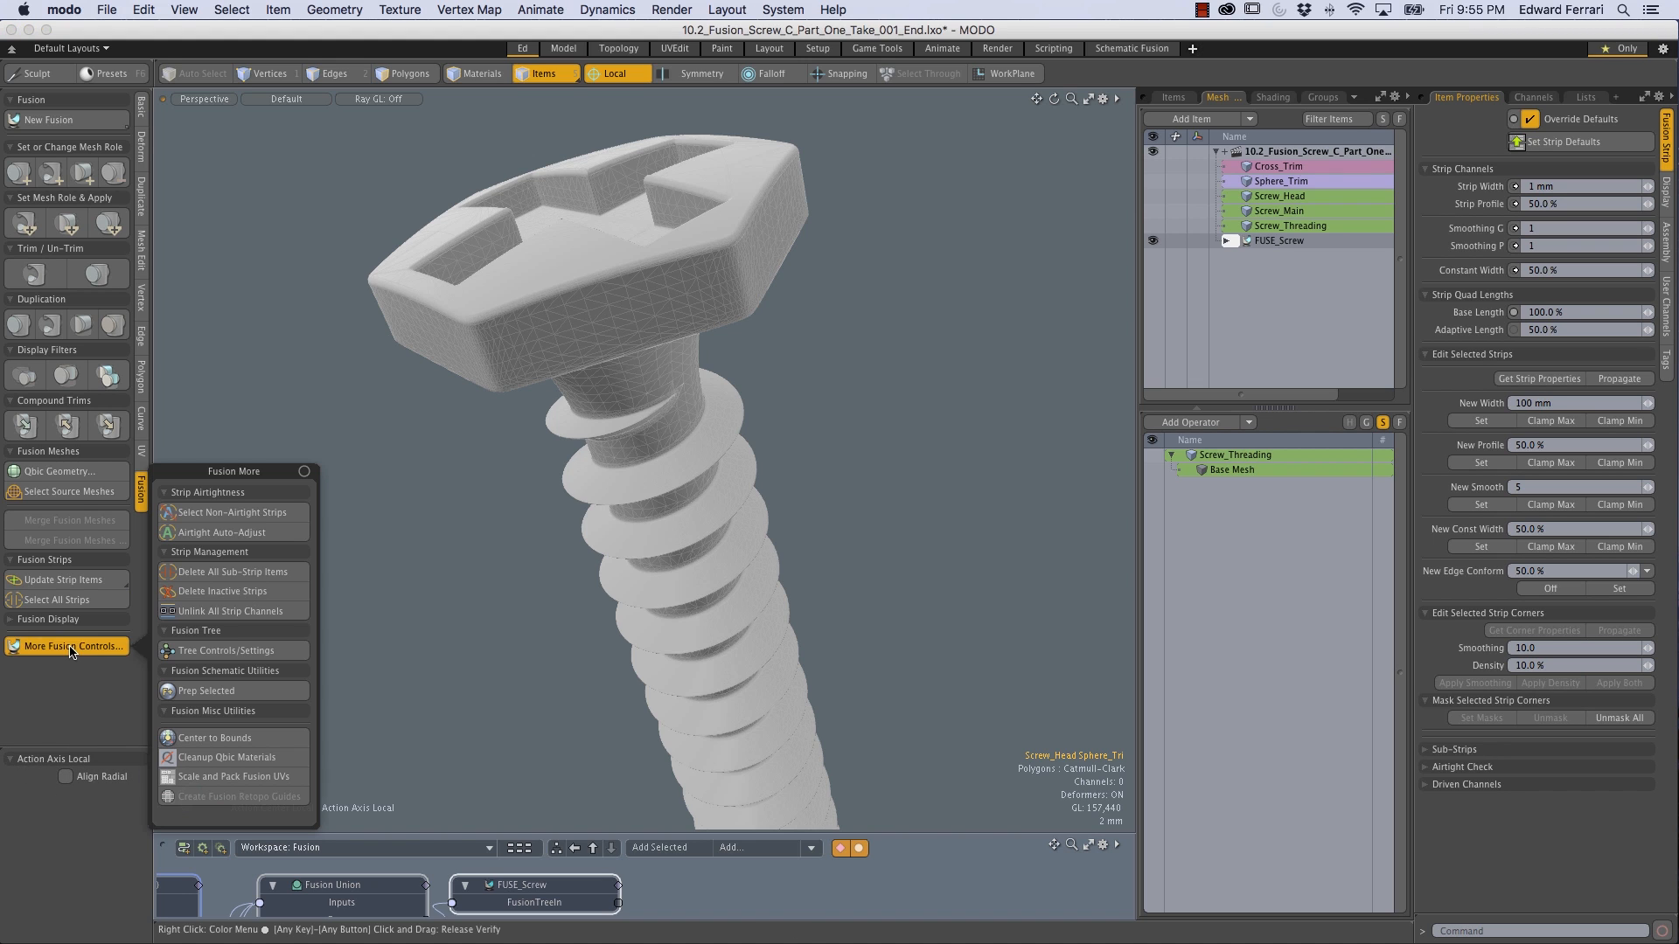
left_click(226, 535)
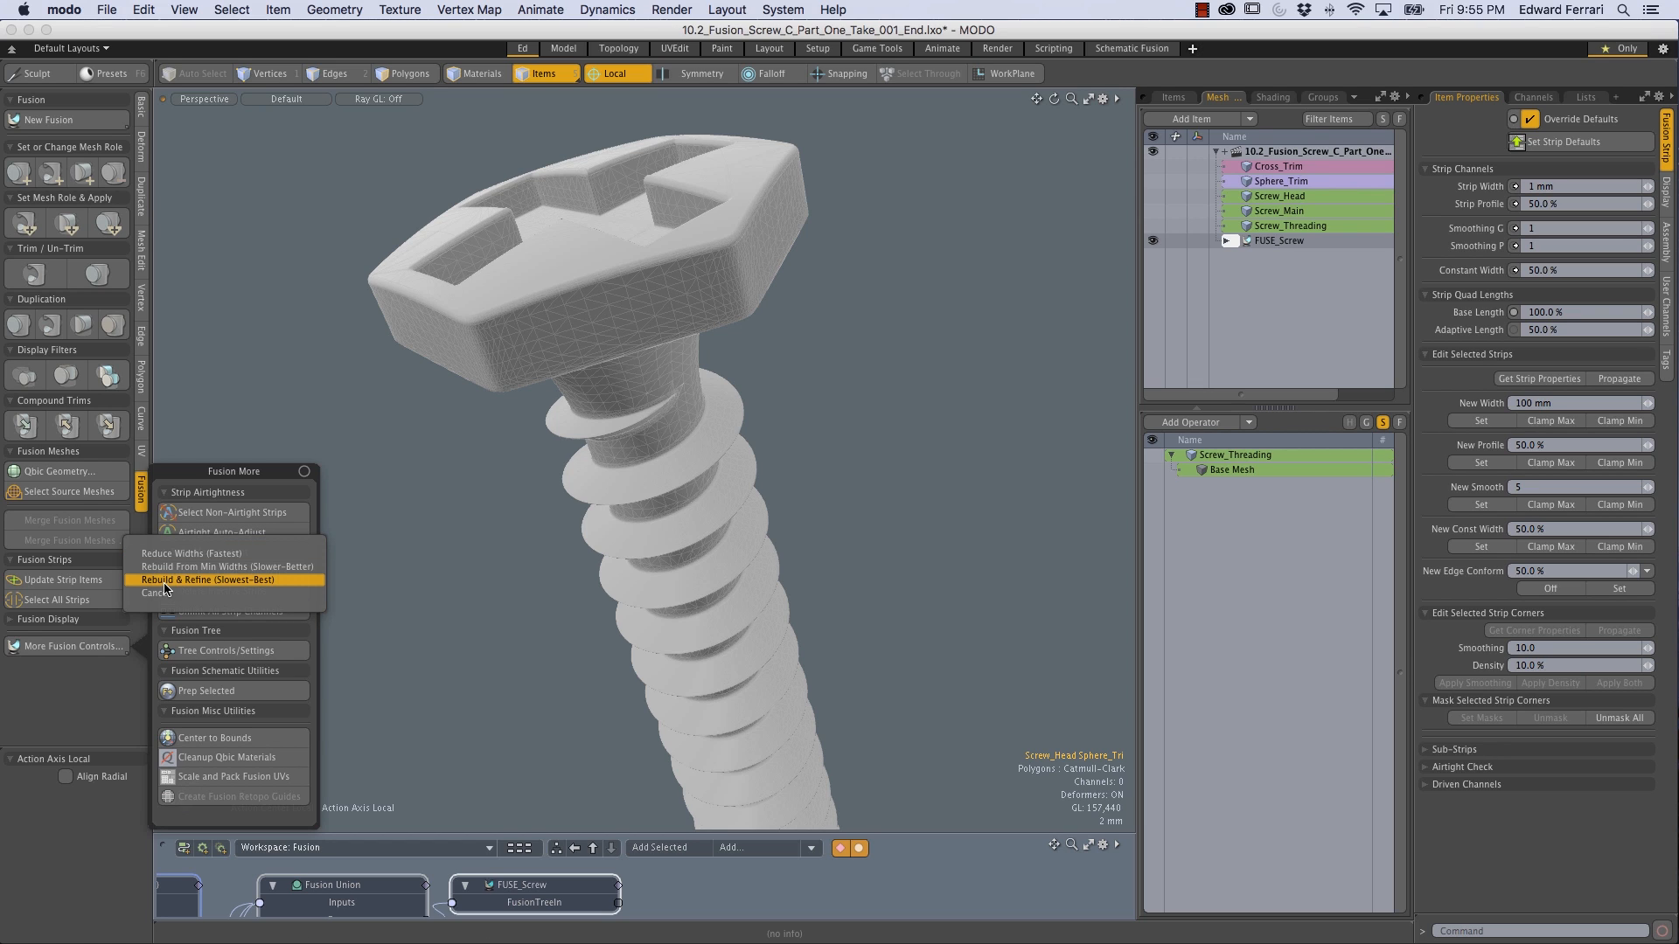
left_click(212, 581)
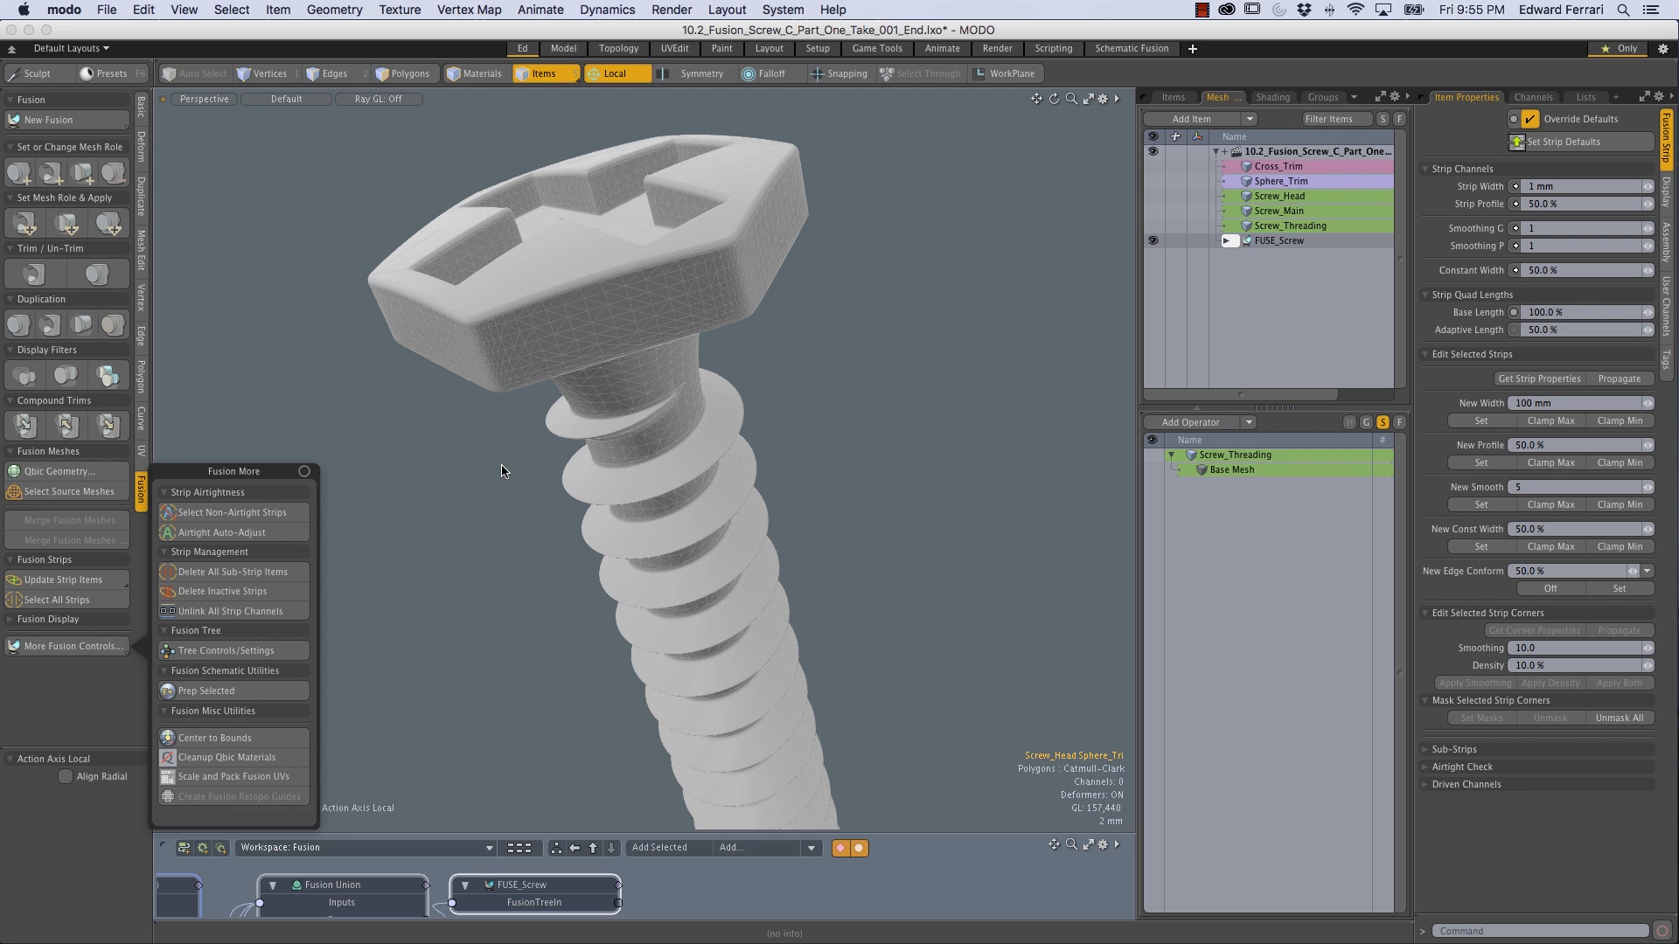
left_click_drag(807, 235, 903, 268)
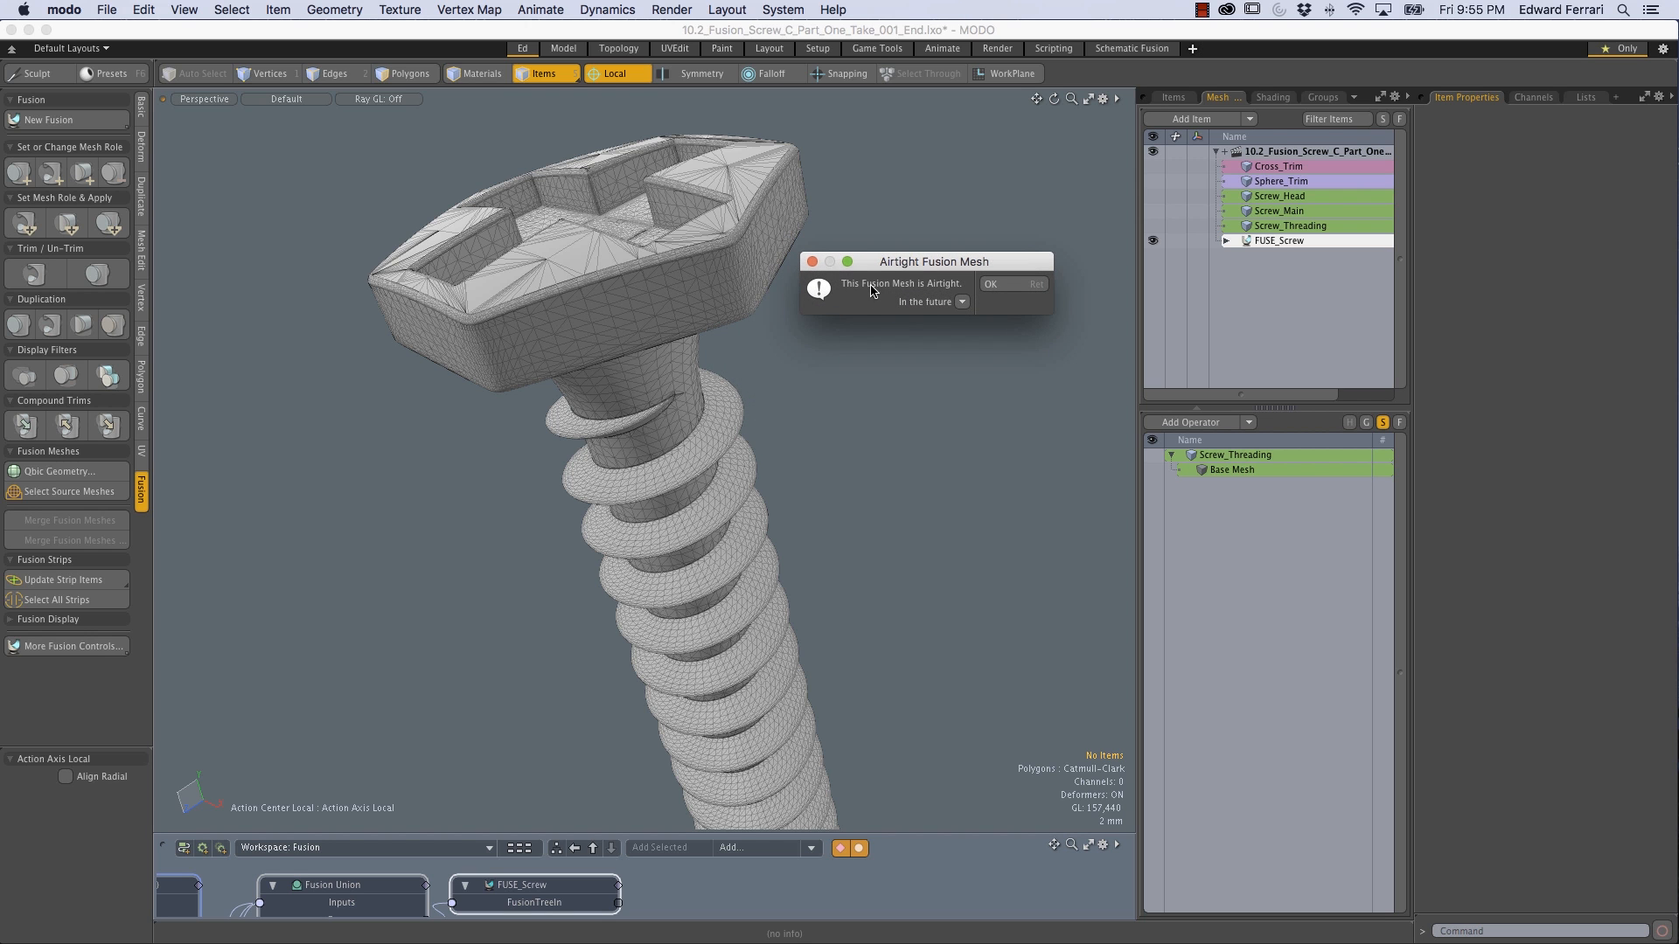
left_click(990, 284)
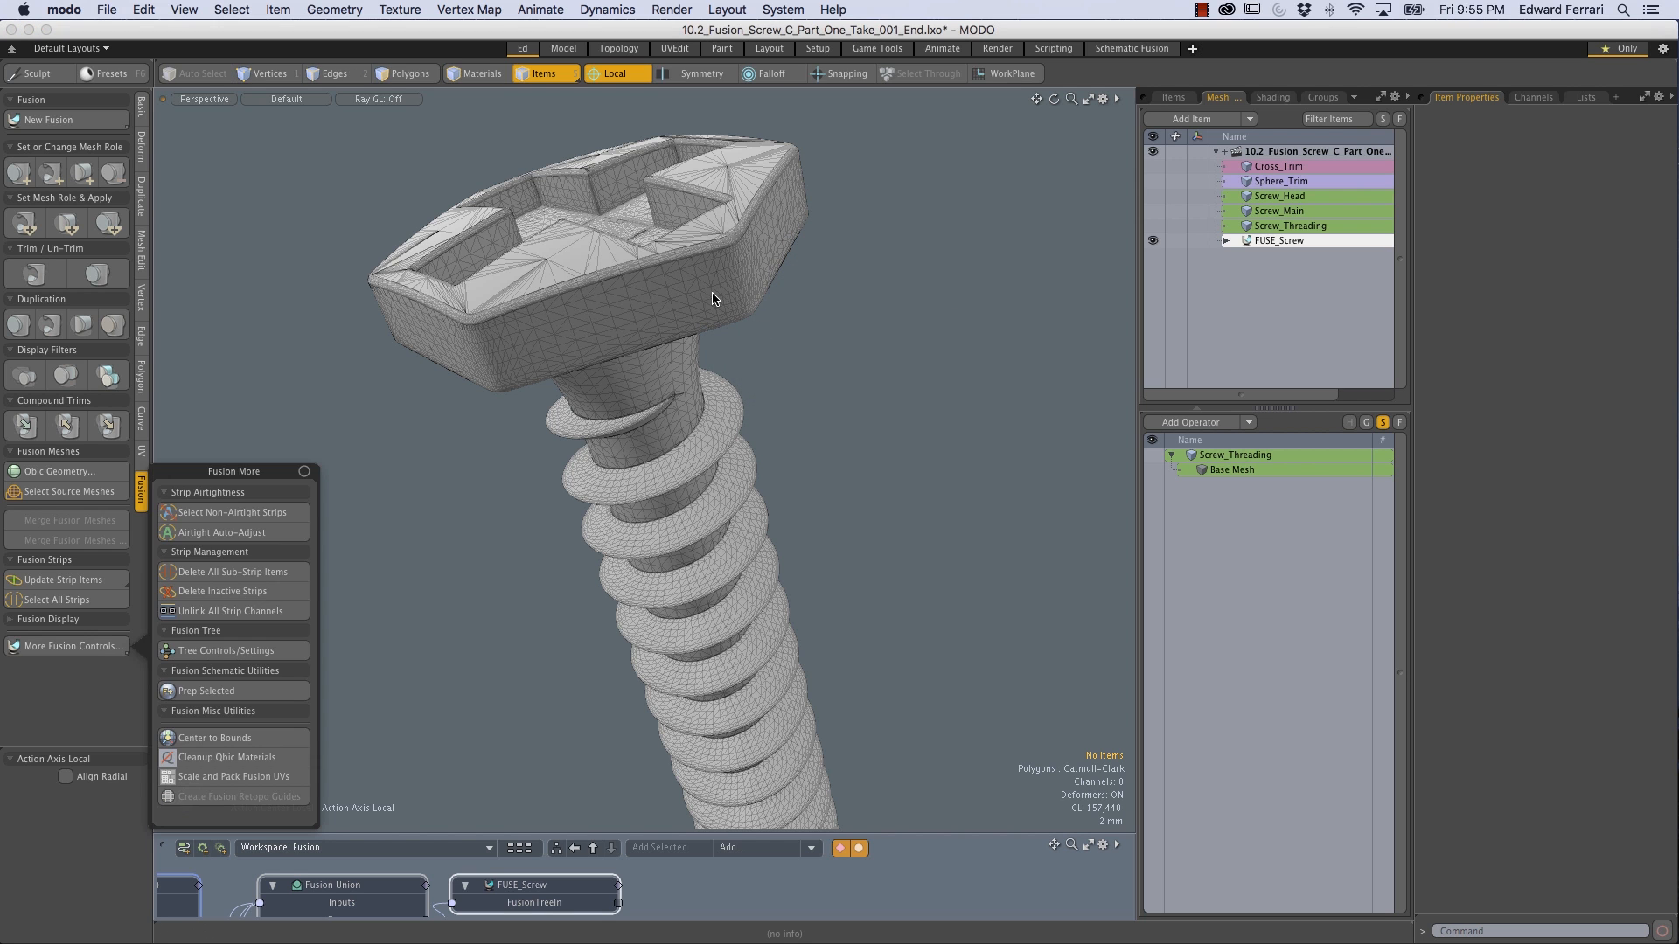
Step: Select the Fusion strip around the upper rim of the screw head and haul its strip width to 1.5 mm
left_click_drag(682, 328, 743, 533, "alt+shift")
left_click(724, 455)
key("ctrl+shift+f")
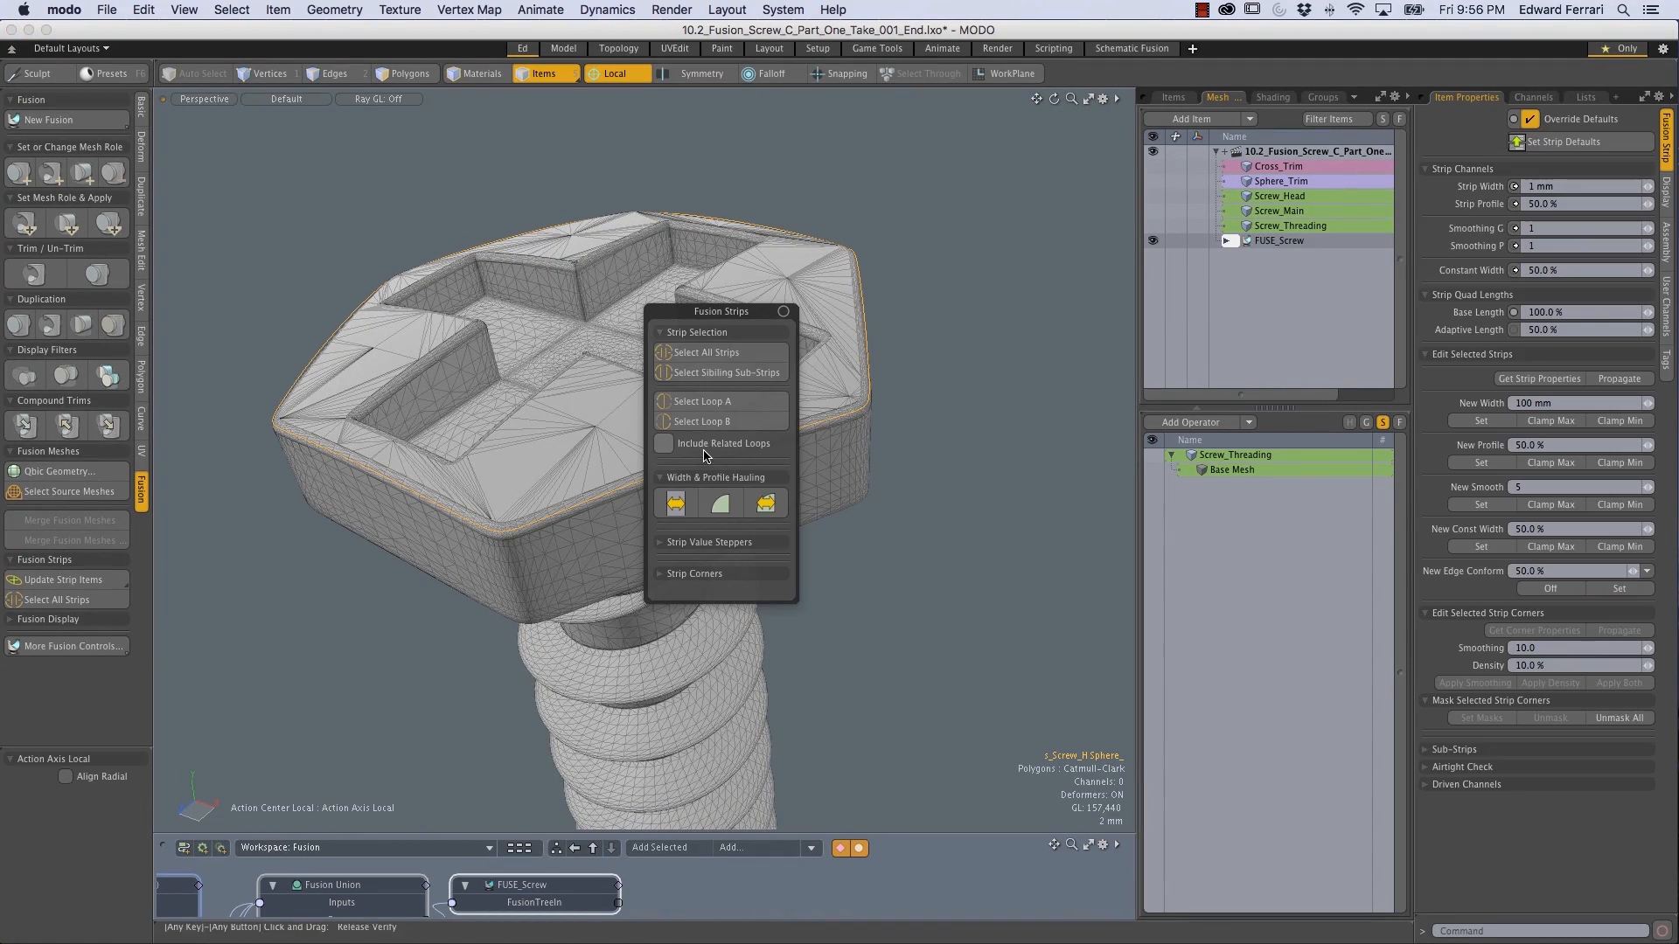
left_click_drag(713, 324, 992, 144)
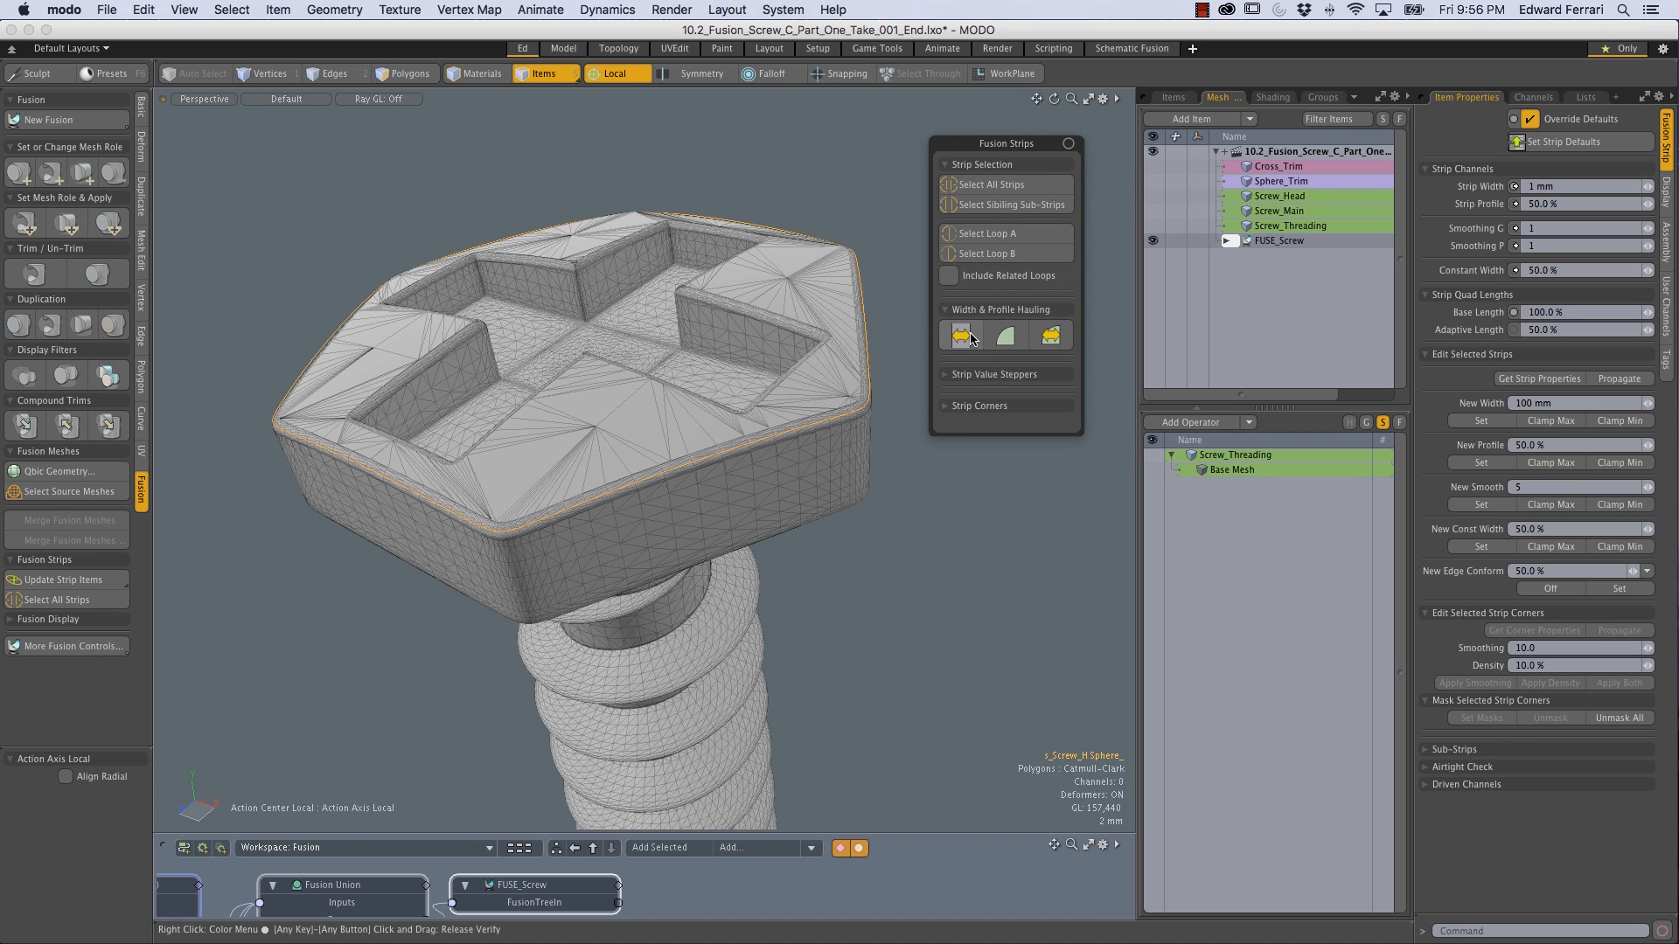
left_click(961, 339)
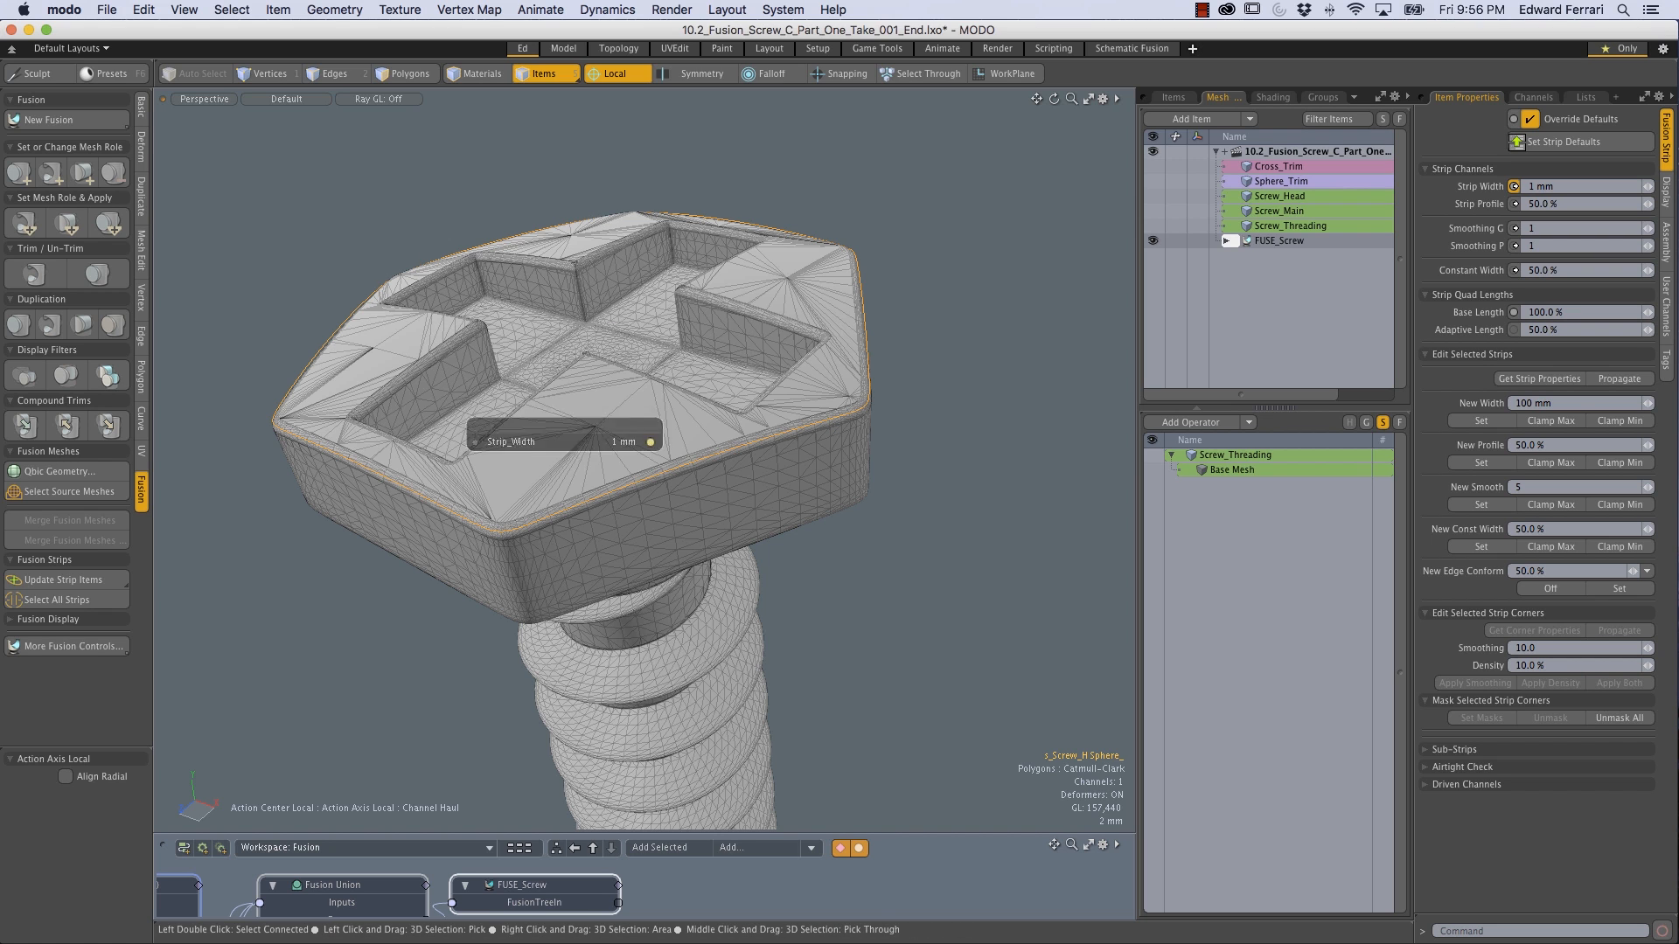
scroll(941, 473, "up", 5)
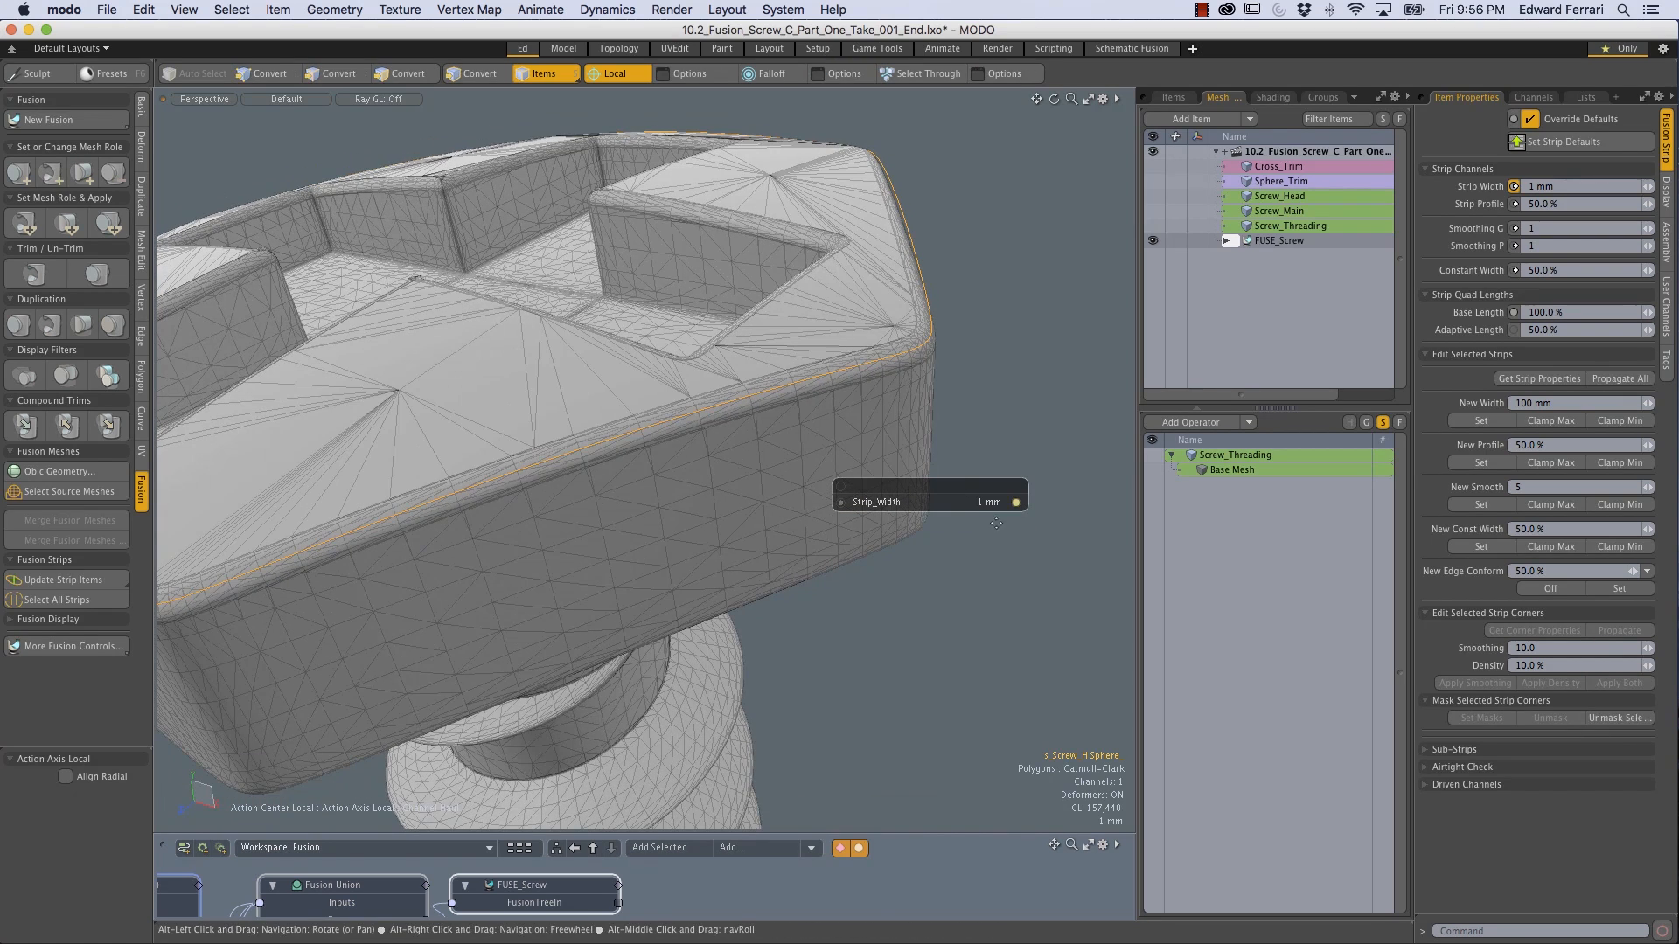
left_click(995, 504)
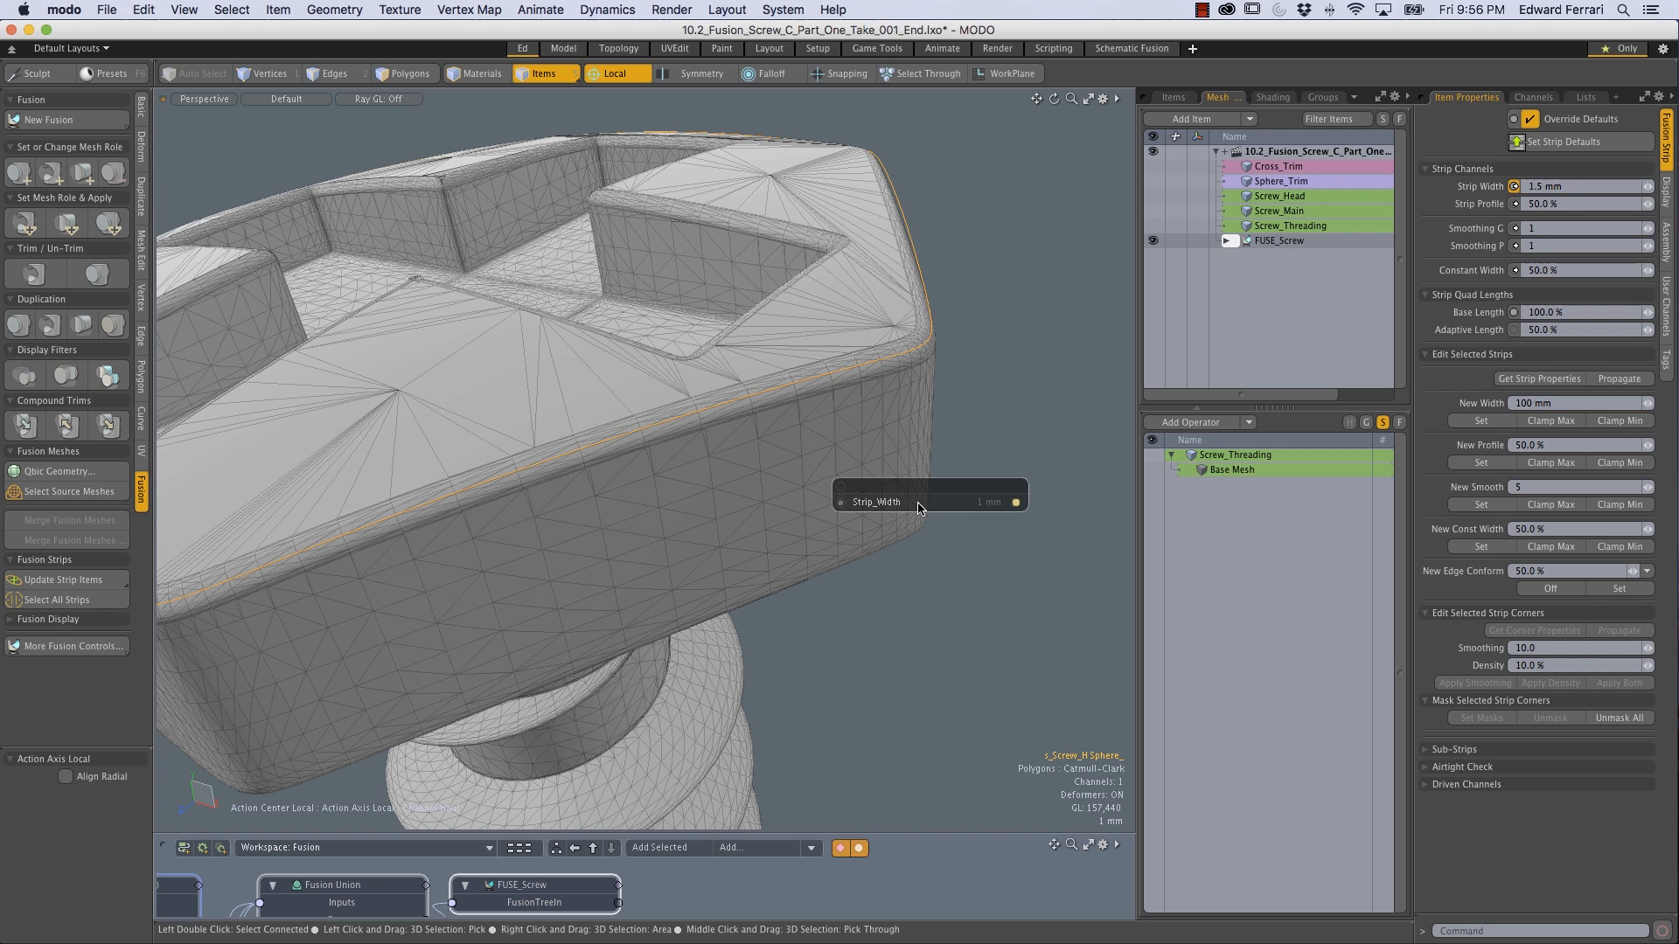
key("space")
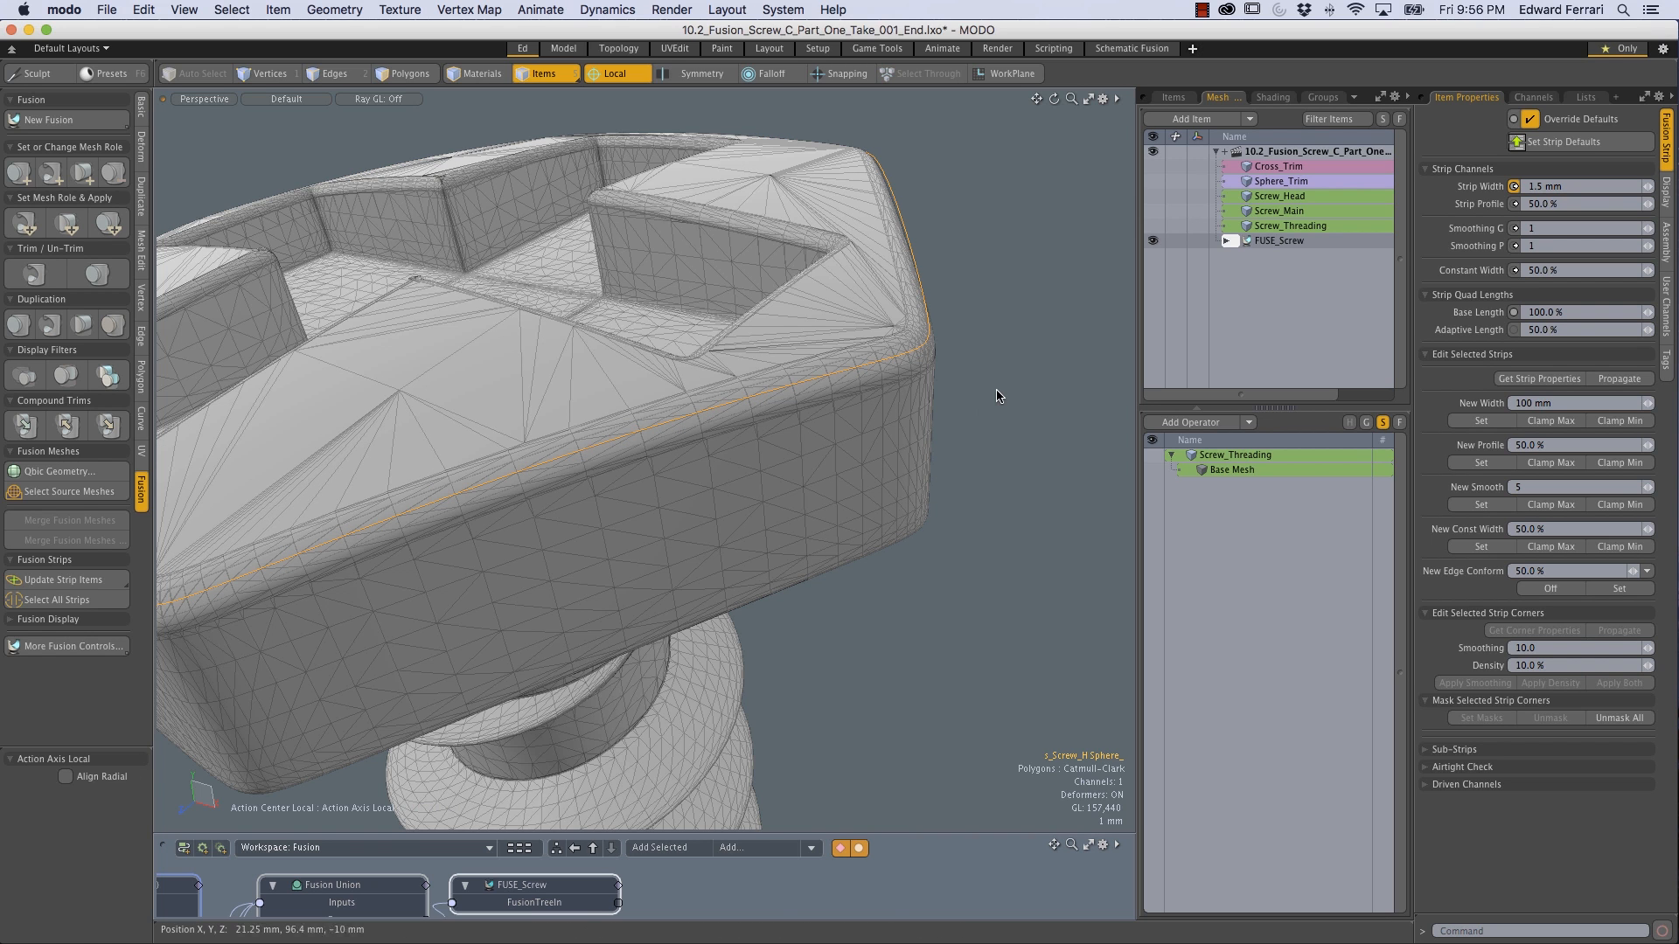
Step: Activate profile hauling for the selected strip around the head's upper rim
left_click(849, 366)
left_click(832, 371)
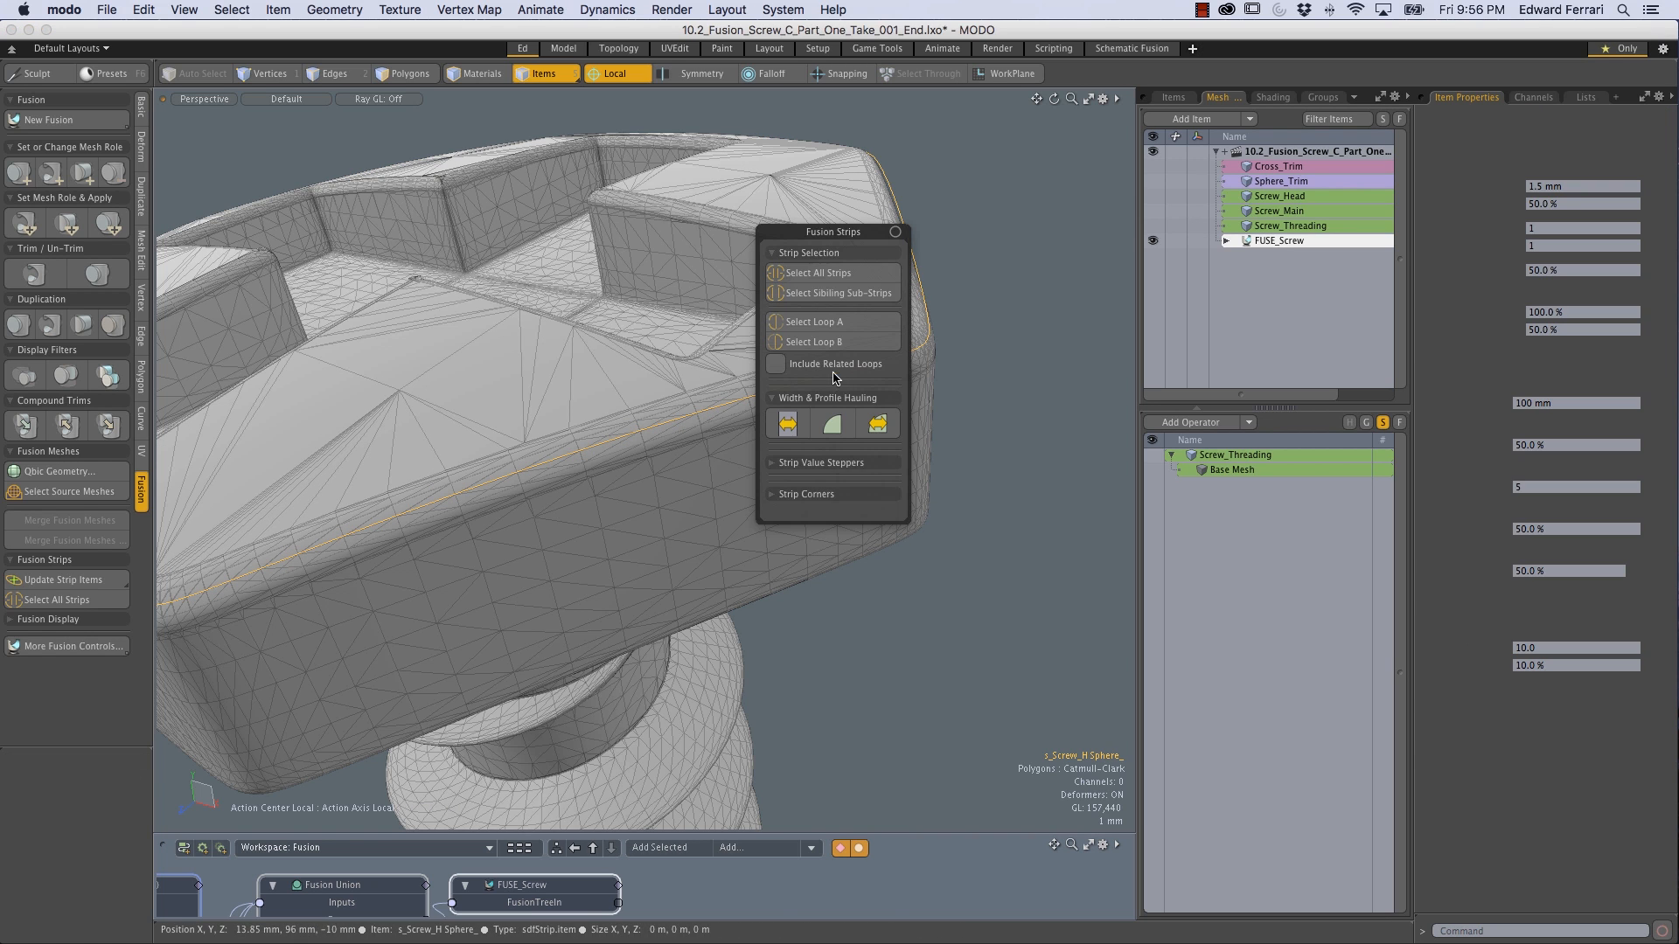
key("ctrl+alt+x")
left_click_drag(808, 223, 1029, 121)
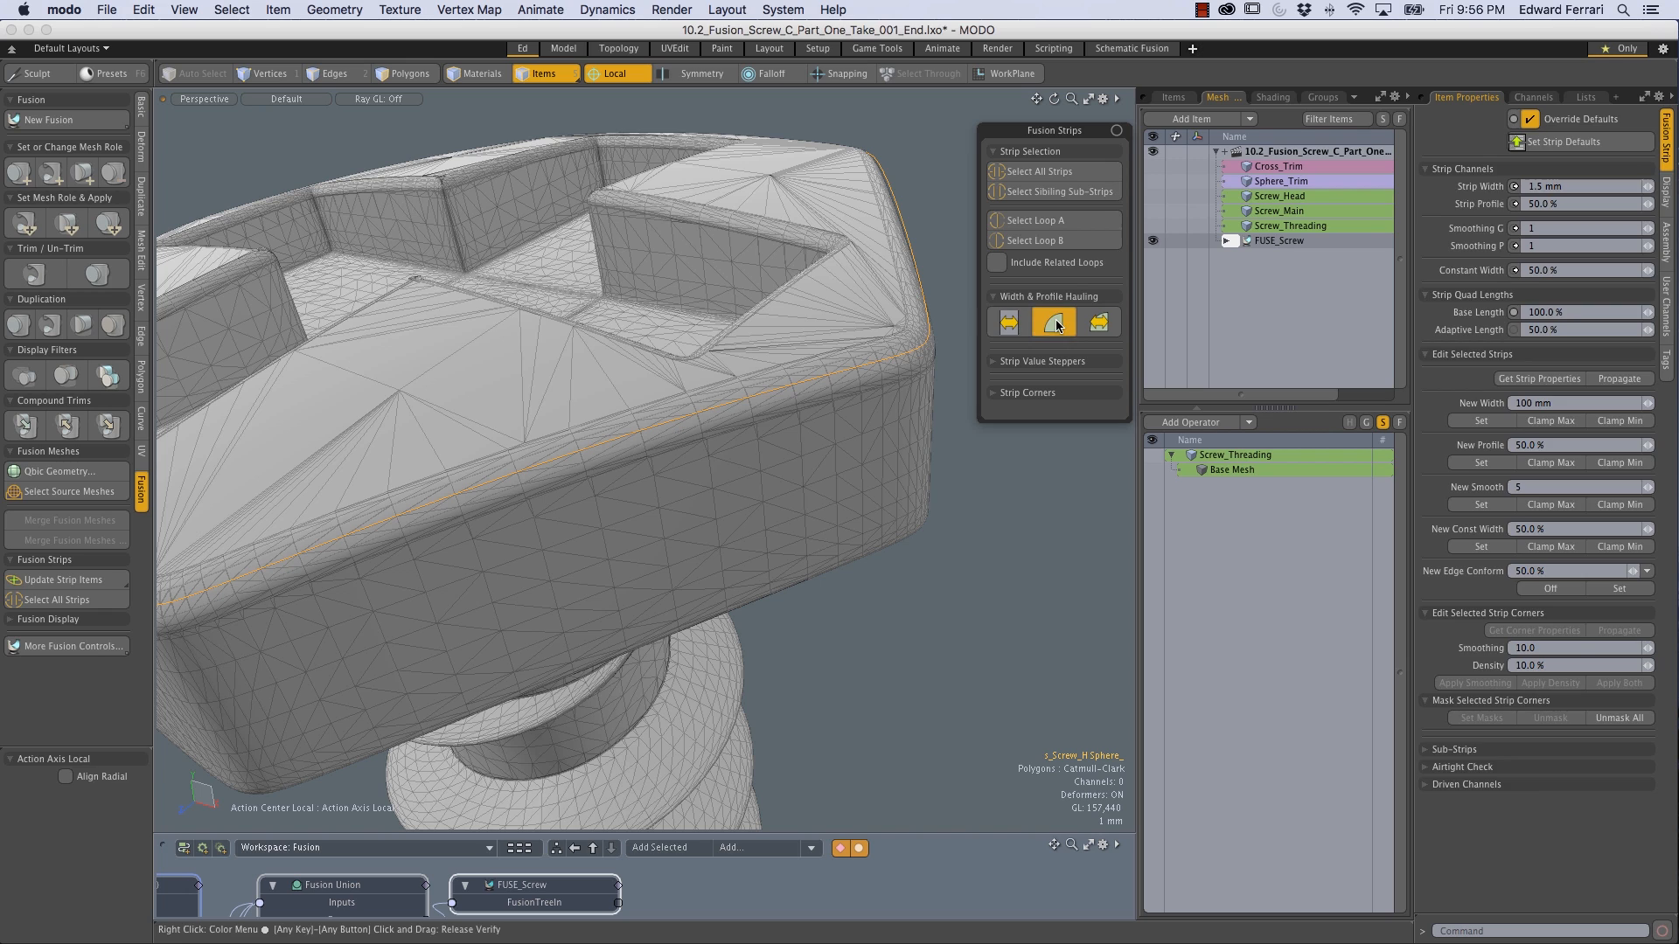
left_click(1056, 326)
left_click(995, 503)
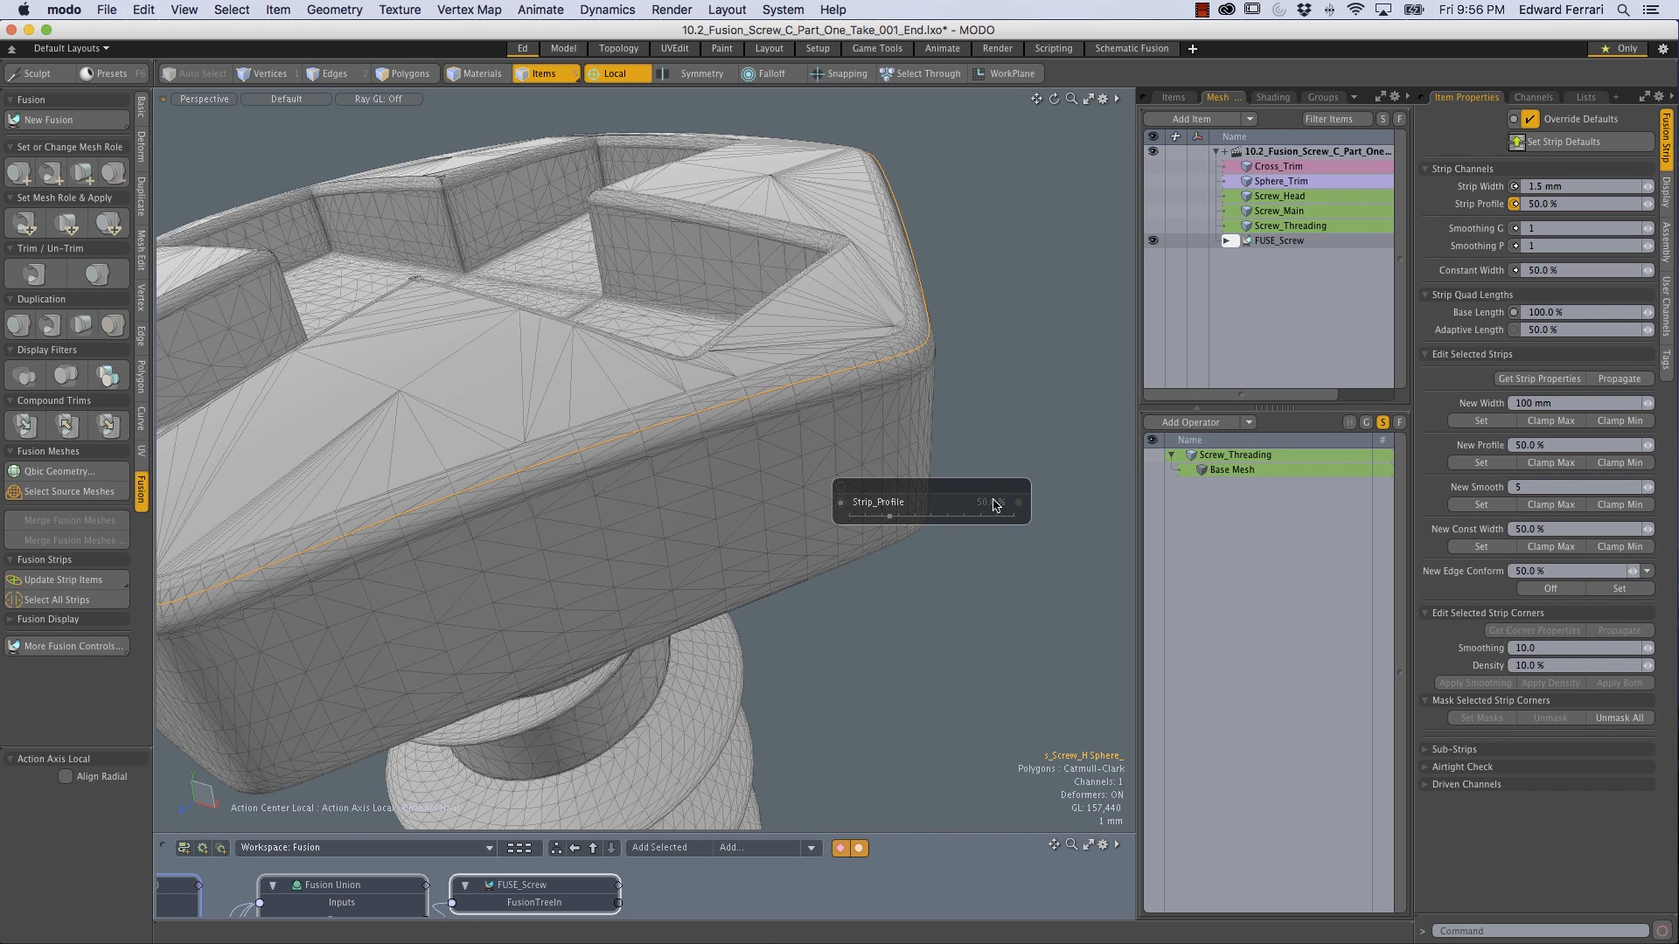
left_click(978, 344)
Step: Select the strip where the shank meets the underside of the head and haul its strip width to 8 mm
left_click_drag(690, 471, 610, 330, "alt")
left_click(619, 318)
key("grave")
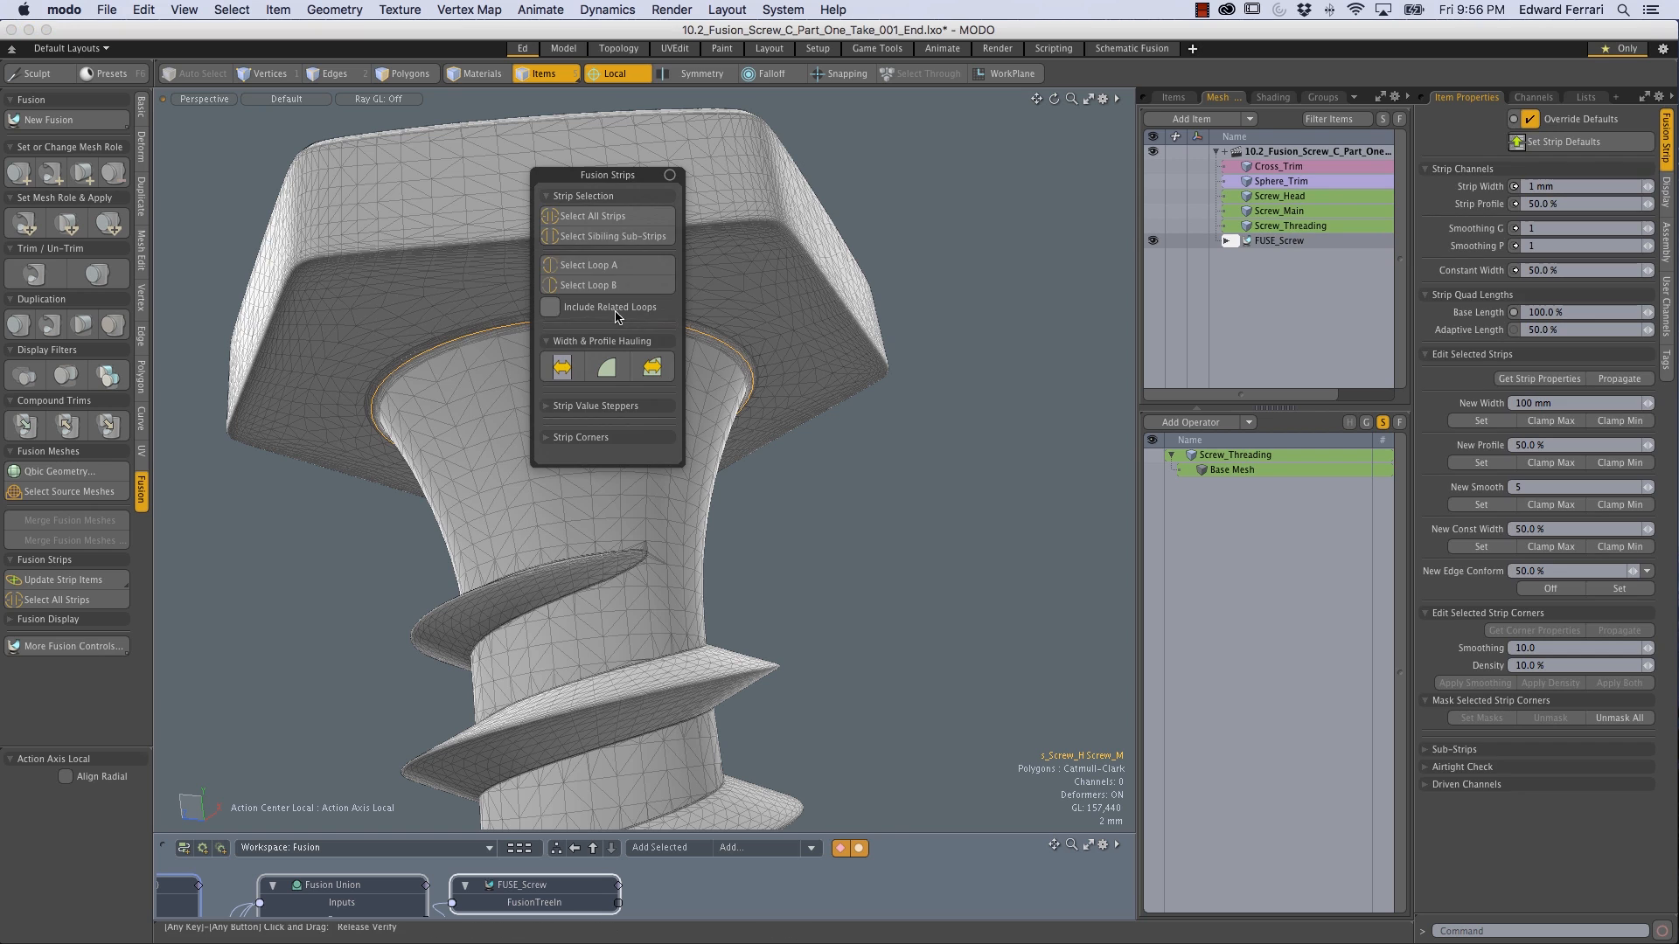
left_click_drag(593, 180, 998, 210)
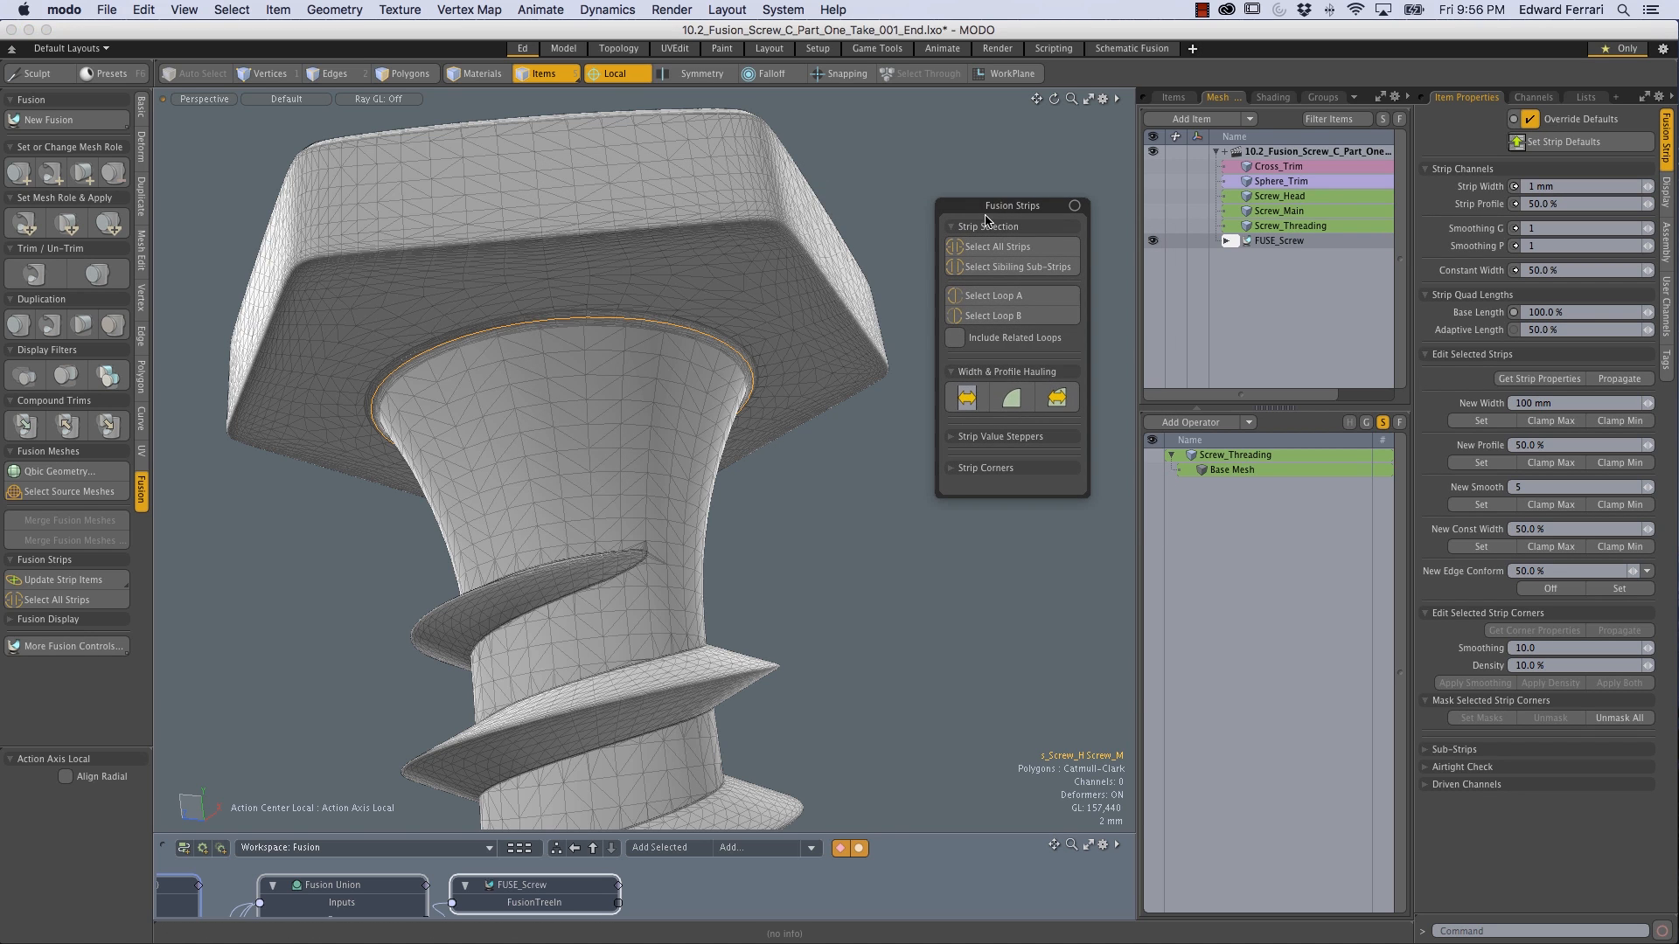
left_click(964, 399)
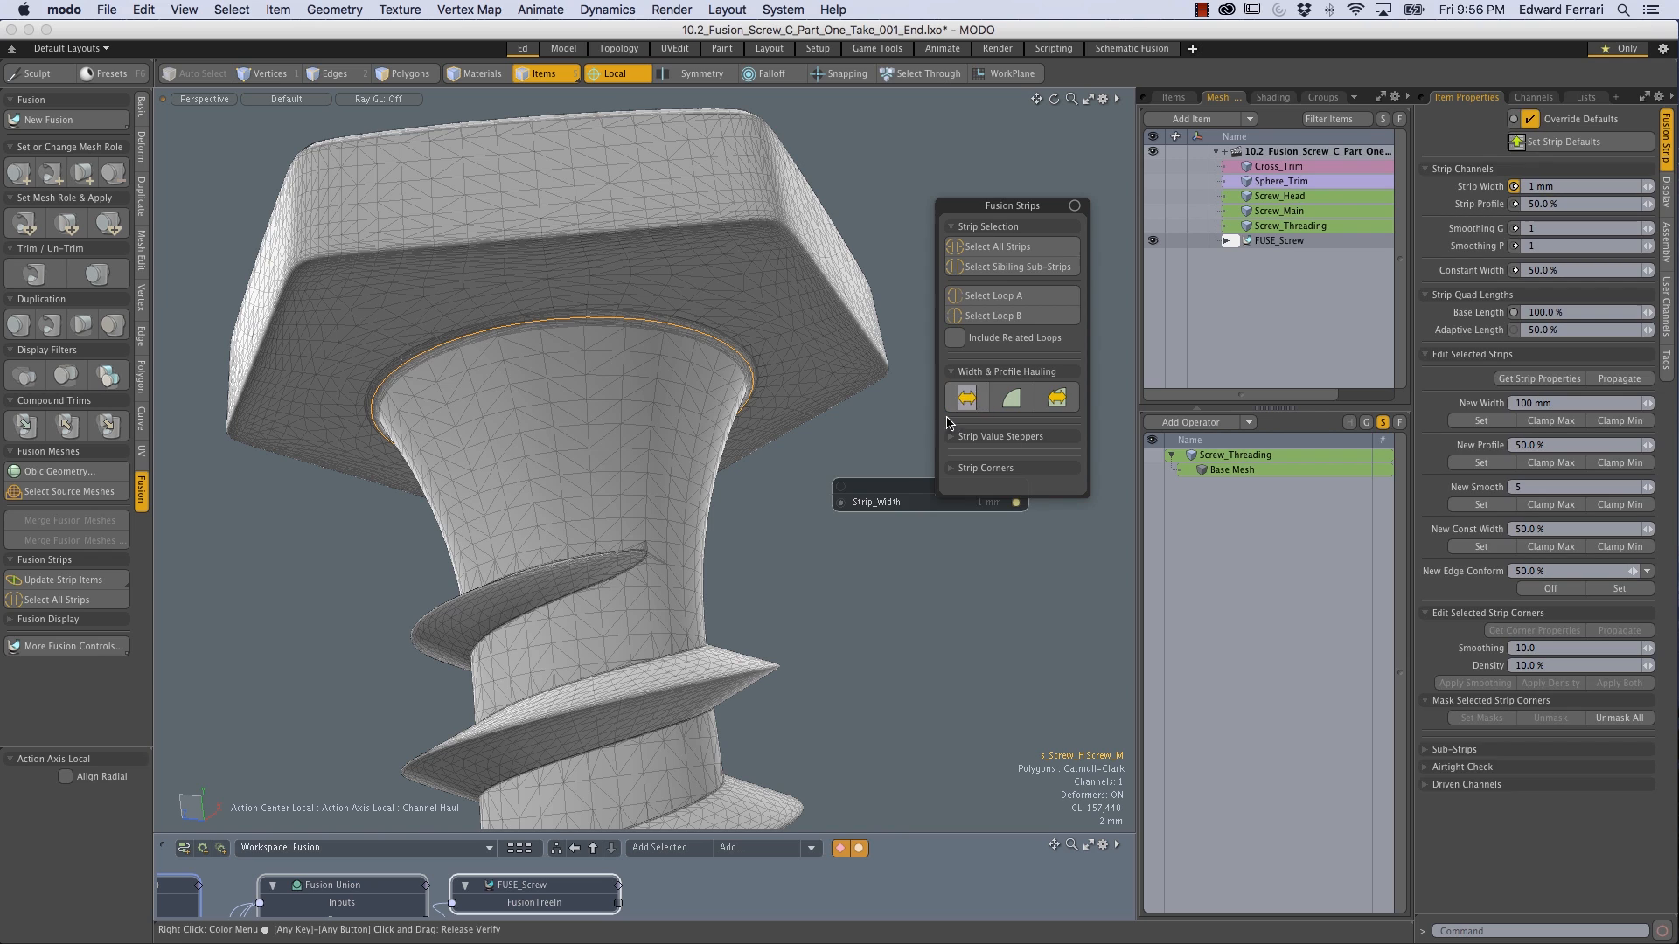
left_click_drag(884, 488, 928, 203)
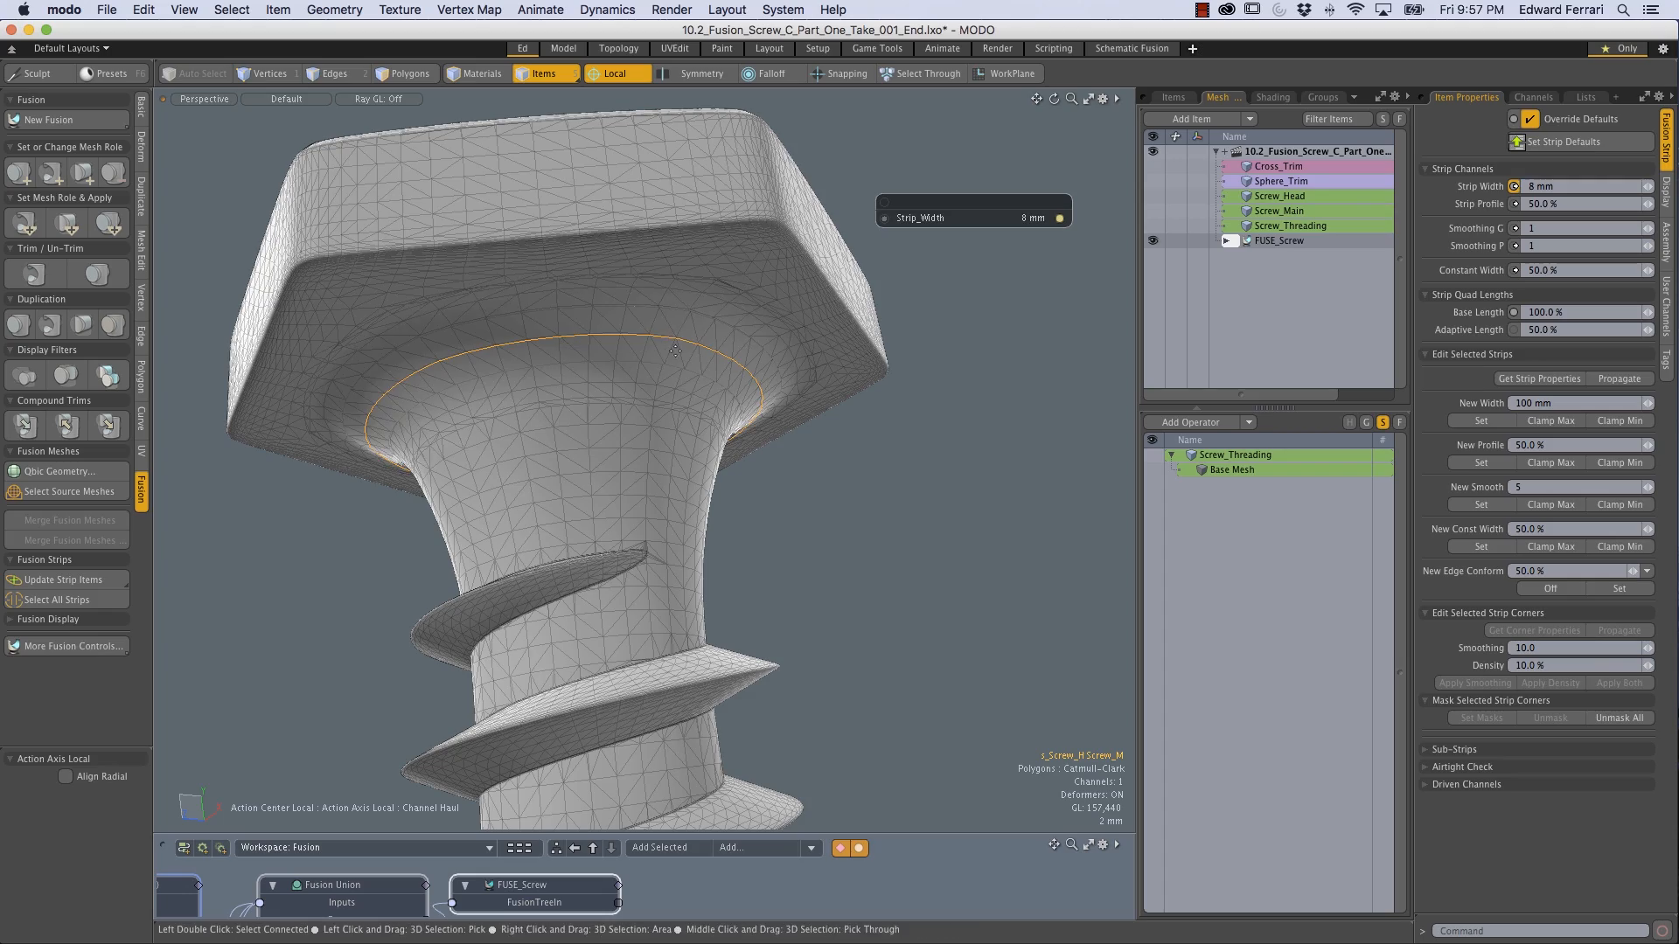
Step: Select FUSE_Screw and set its Fusion mesh mode to Airtight Final
left_click_drag(677, 354, 729, 465, "alt")
left_click_drag(715, 366, 676, 411, "alt")
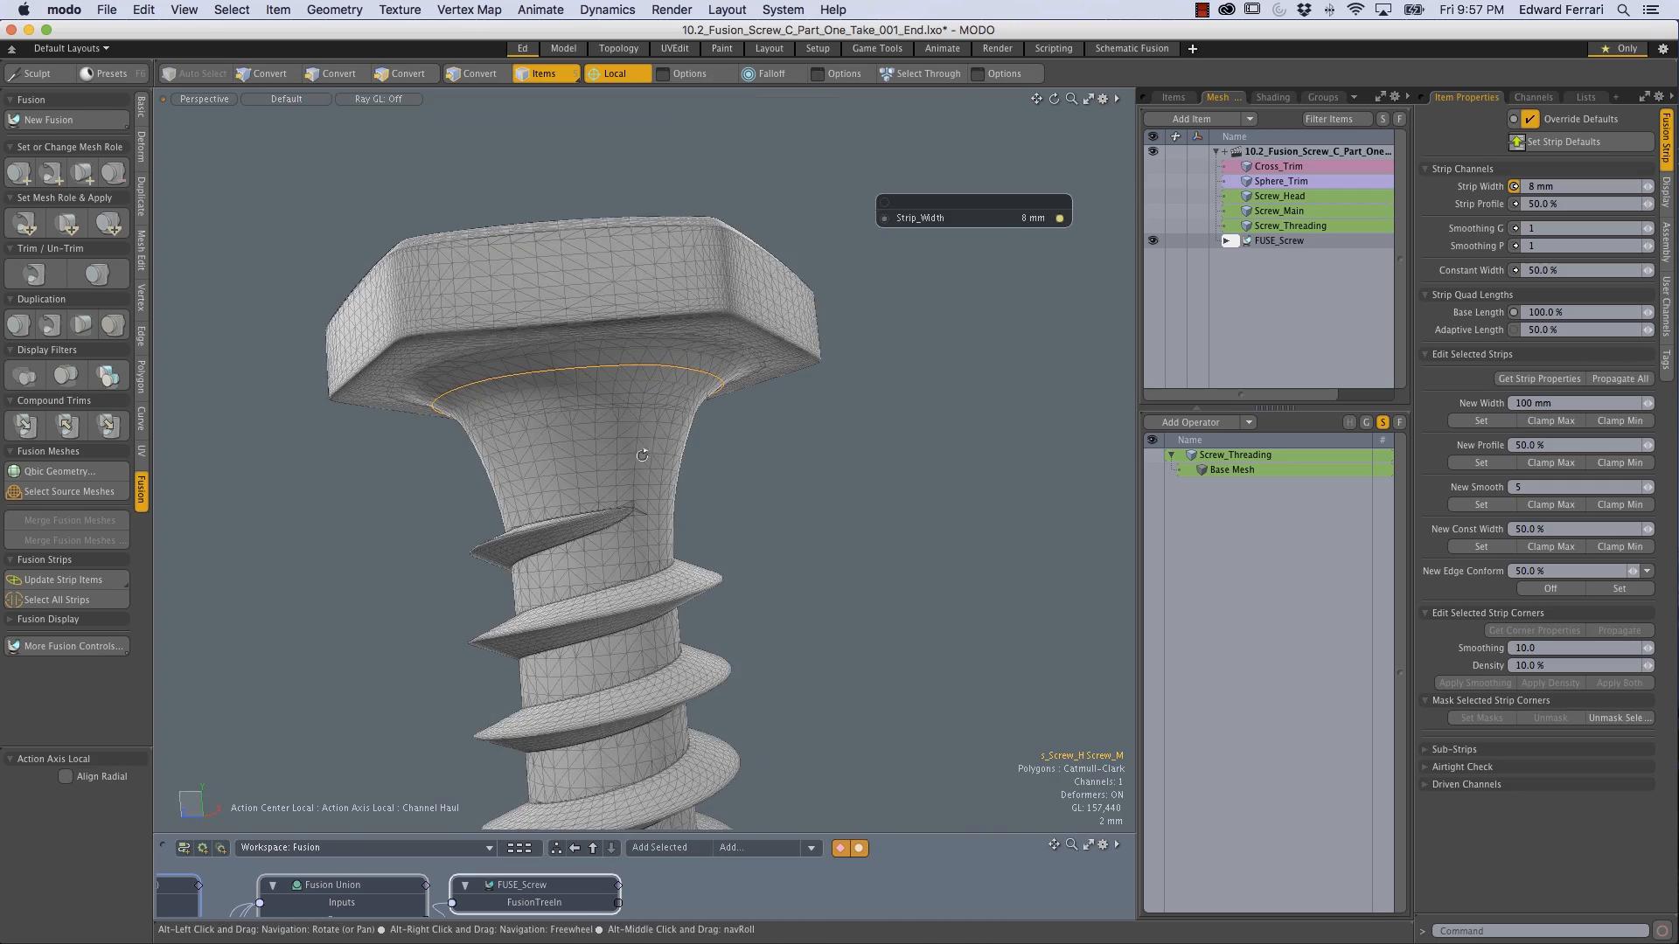
left_click_drag(706, 354, 662, 492, "alt")
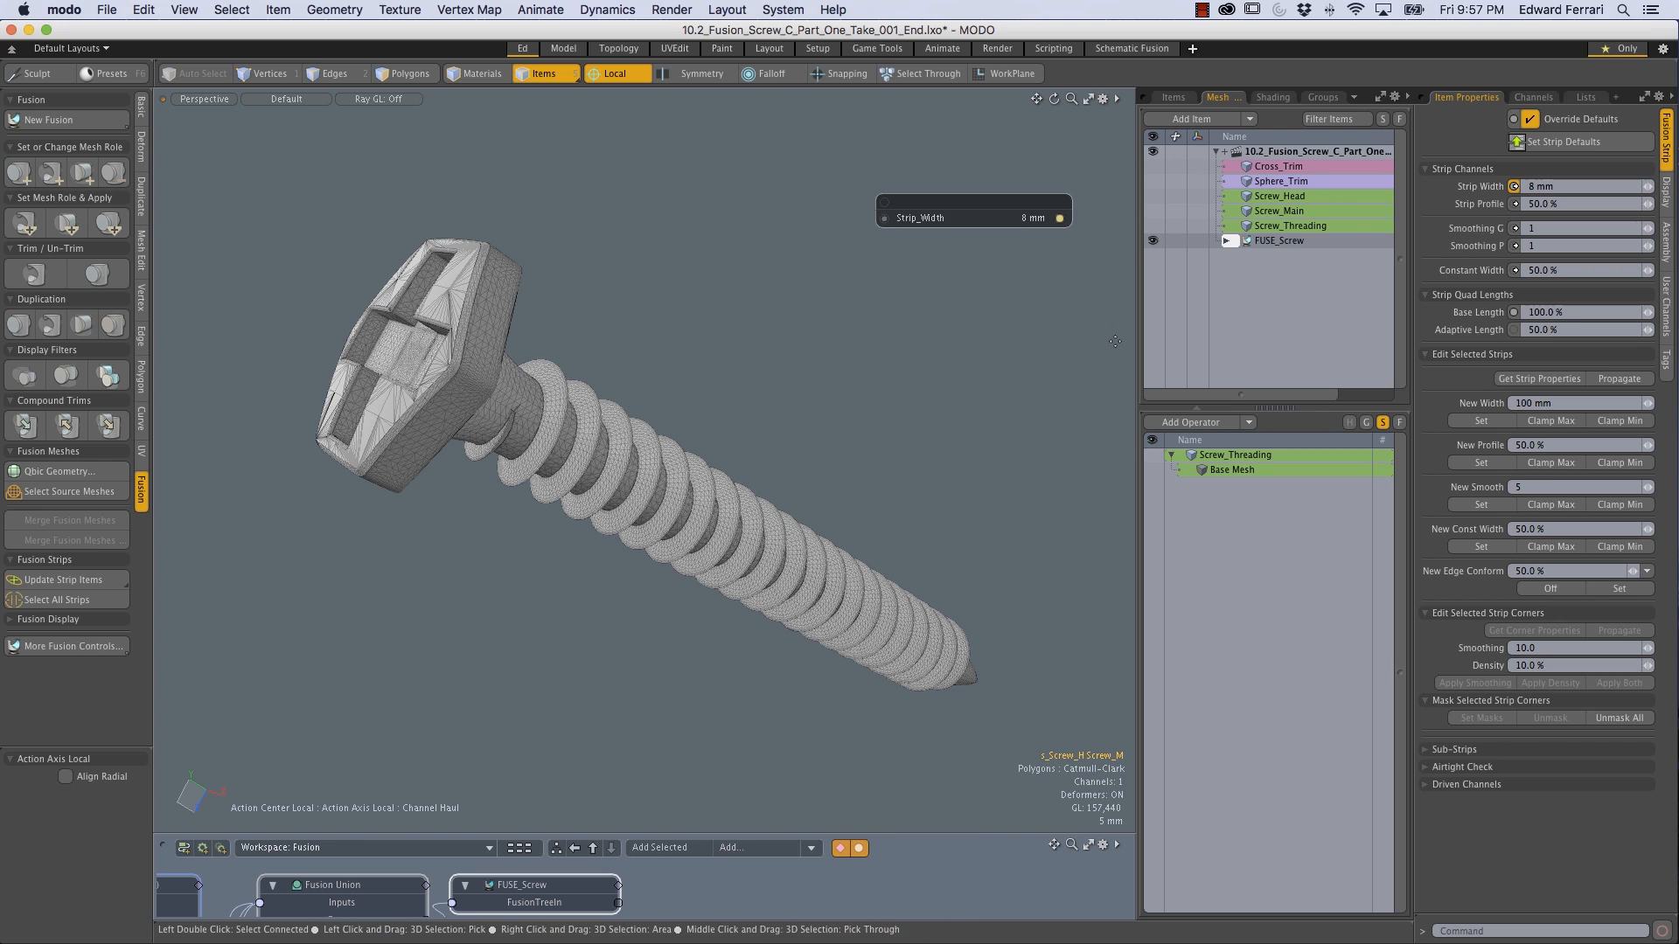
left_click(1276, 241)
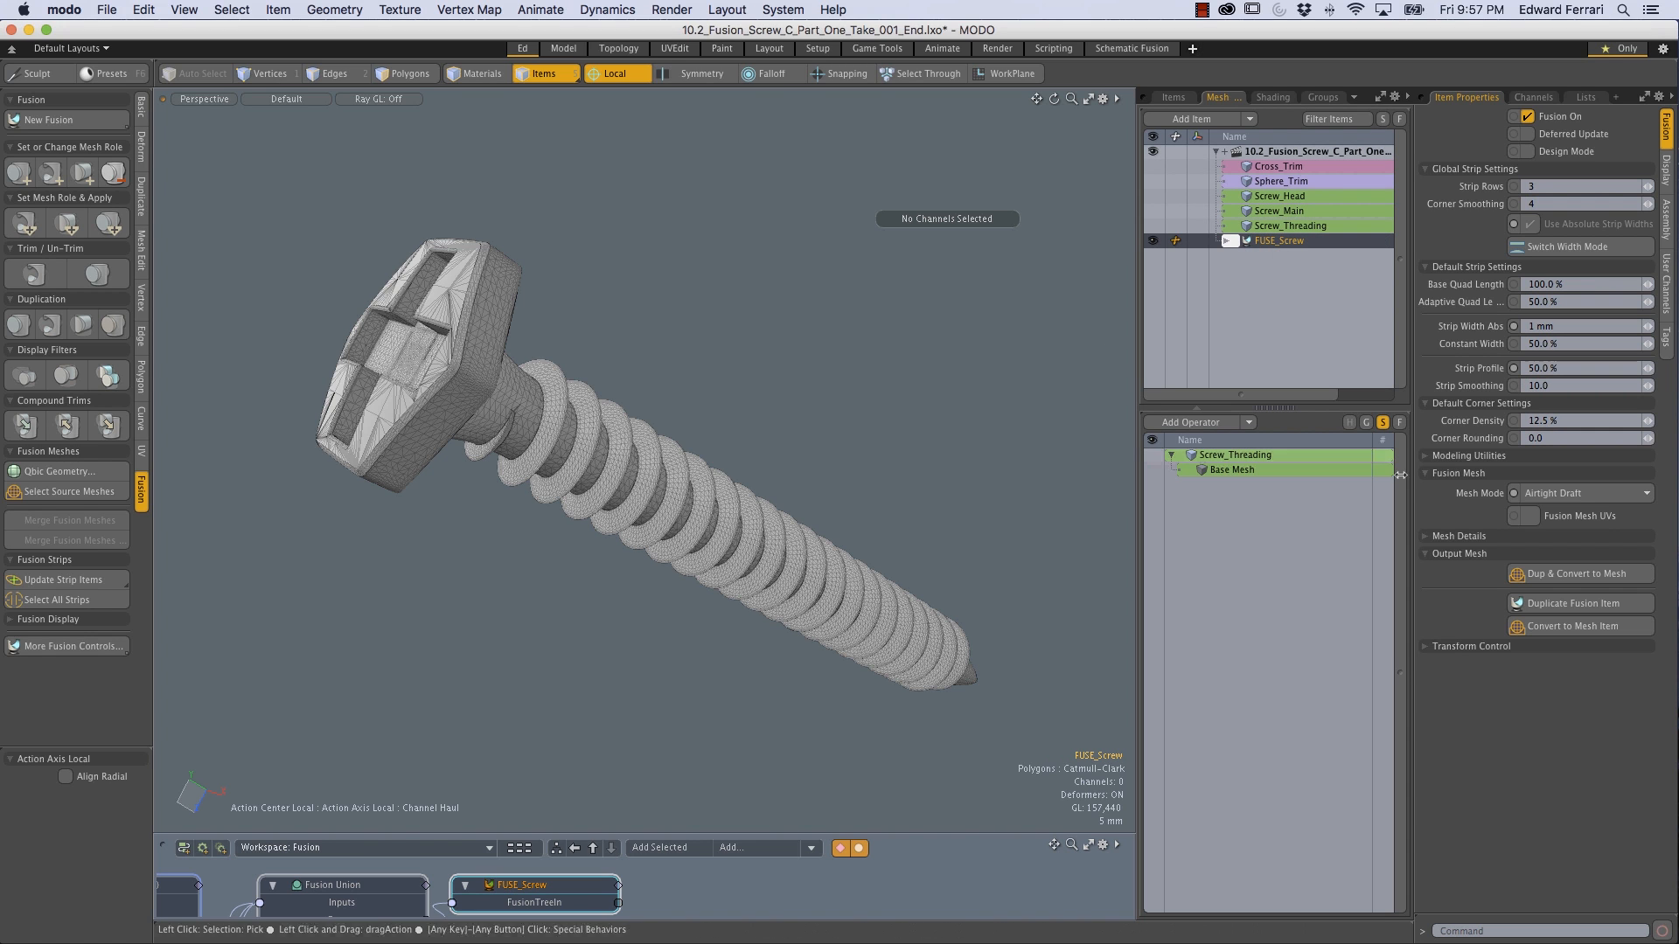
left_click(1564, 495)
left_click(1556, 507)
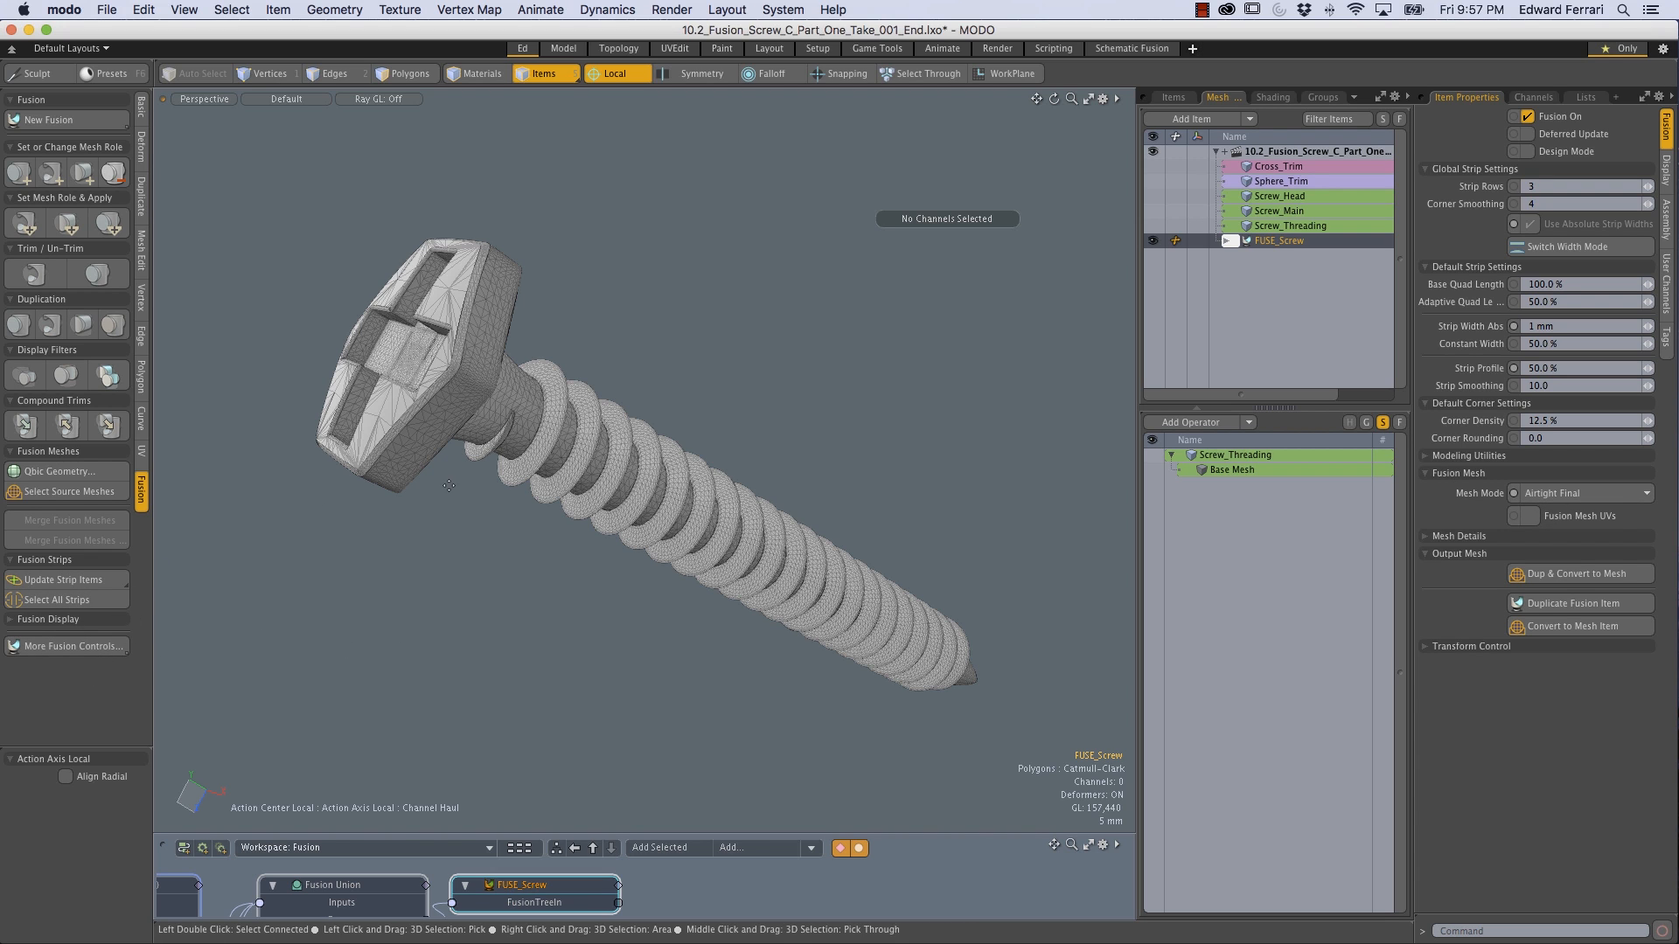
Step: Duplicate and convert FUSE_Screw to a mesh named FO_Screw, keeping the original, and reorder FO_Screw below it in the mesh list
left_click(1545, 578)
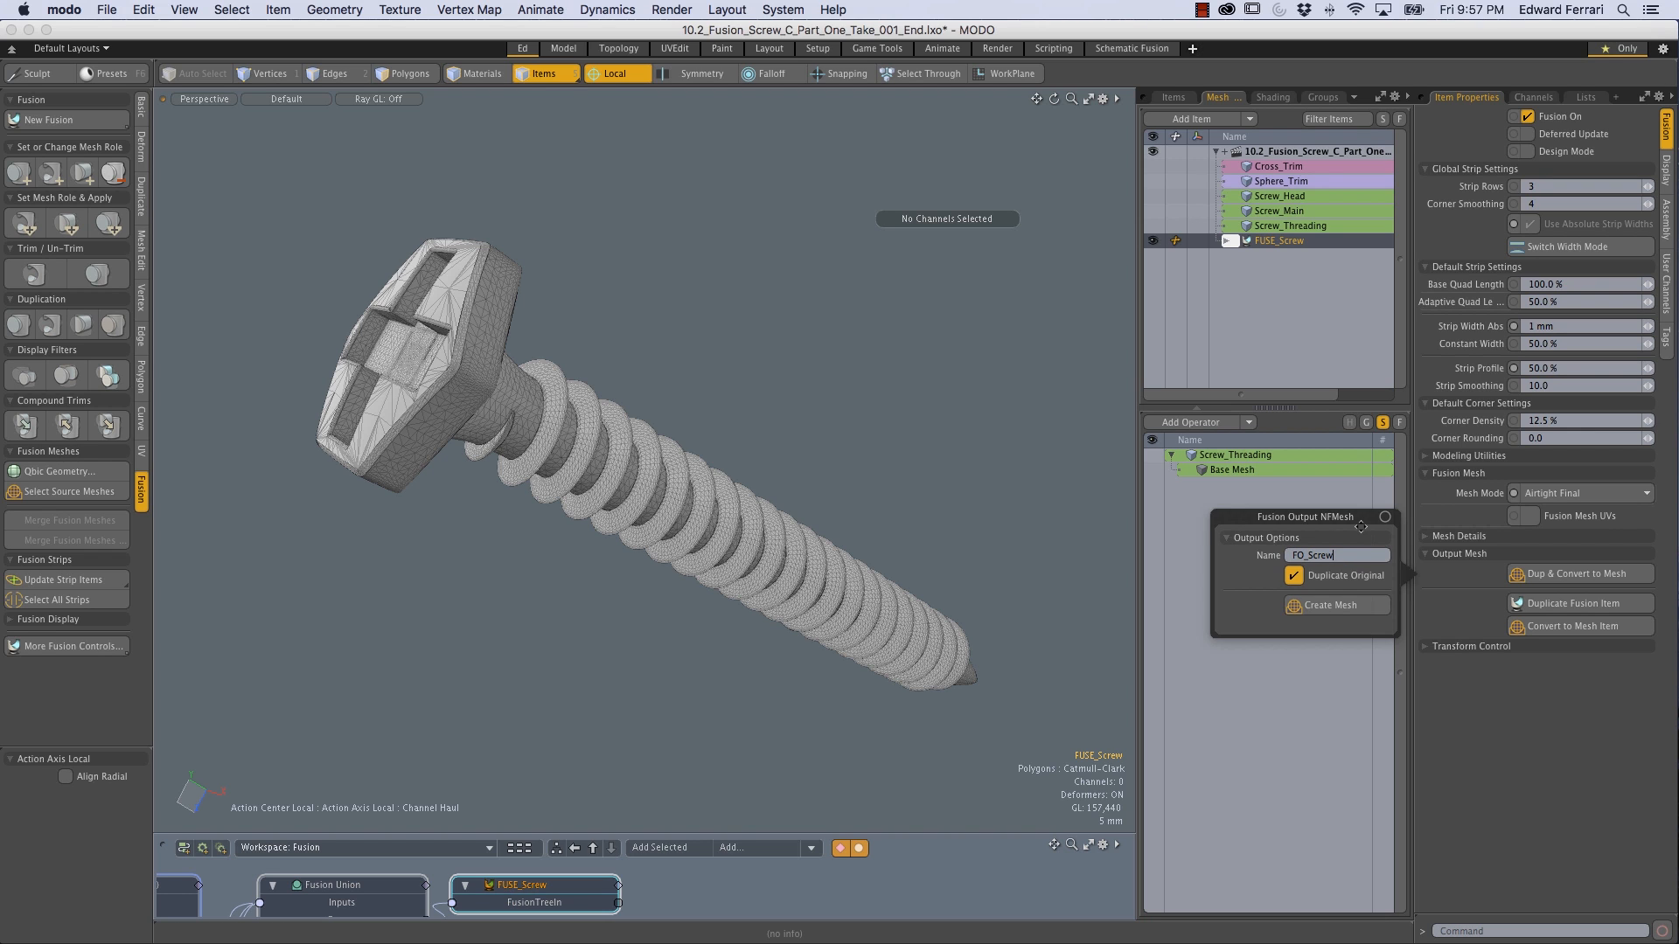
left_click(1324, 602)
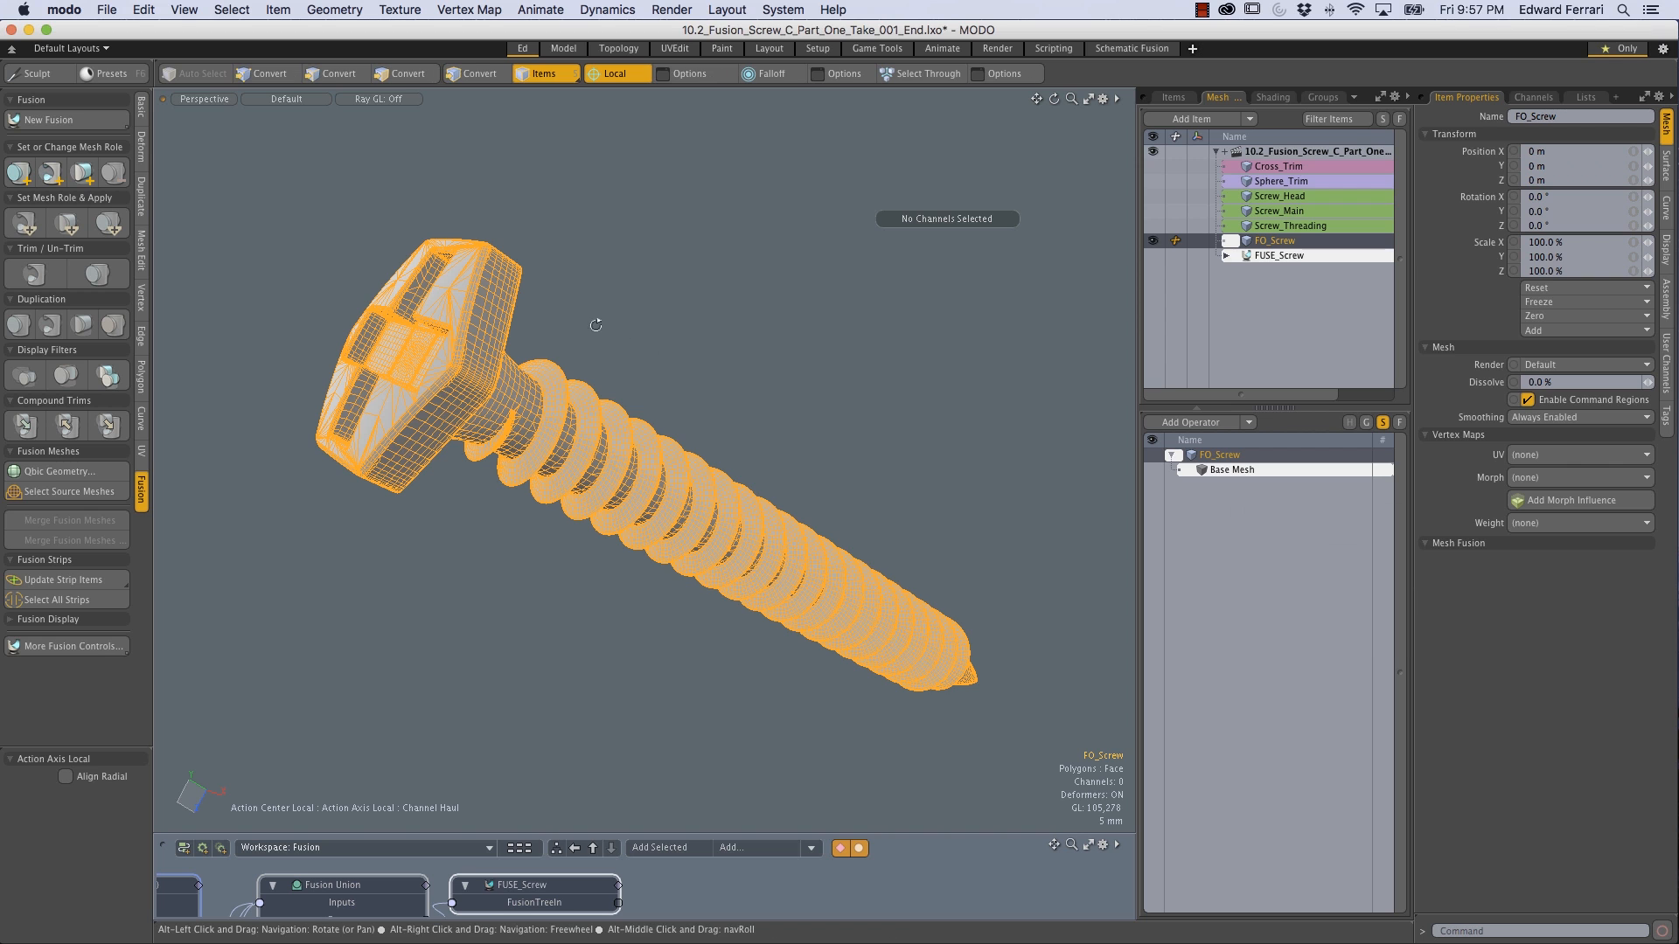
left_click_drag(656, 281, 1133, 230, "alt")
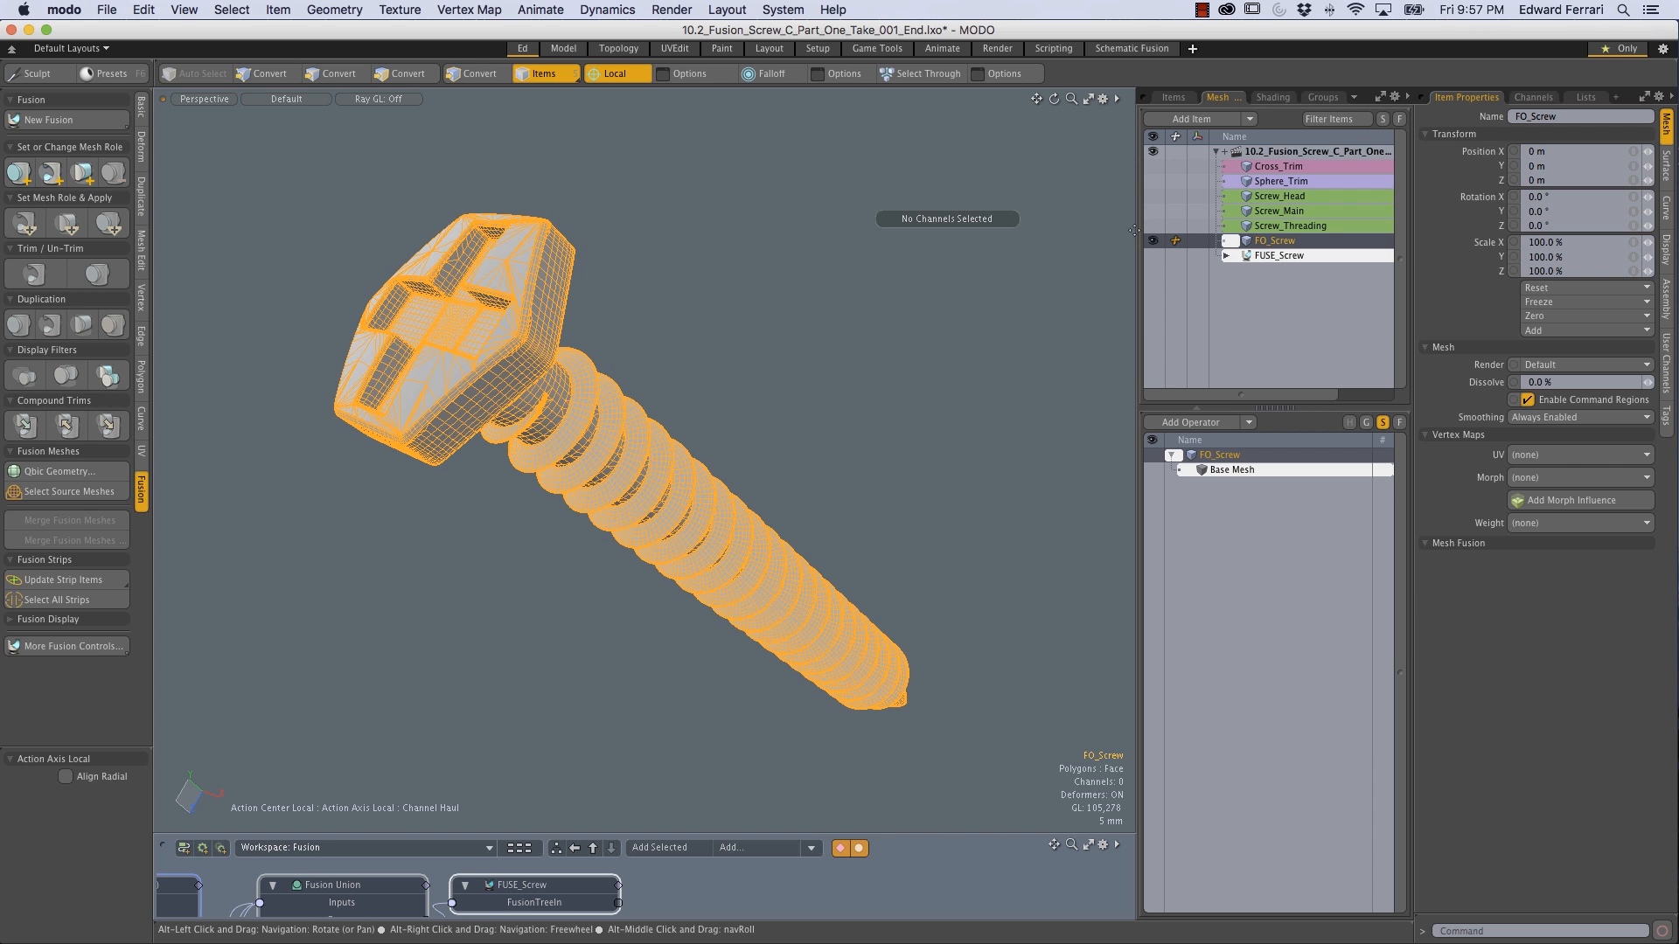
right_click(1274, 245)
mouse_move(1314, 284)
left_click(1373, 273)
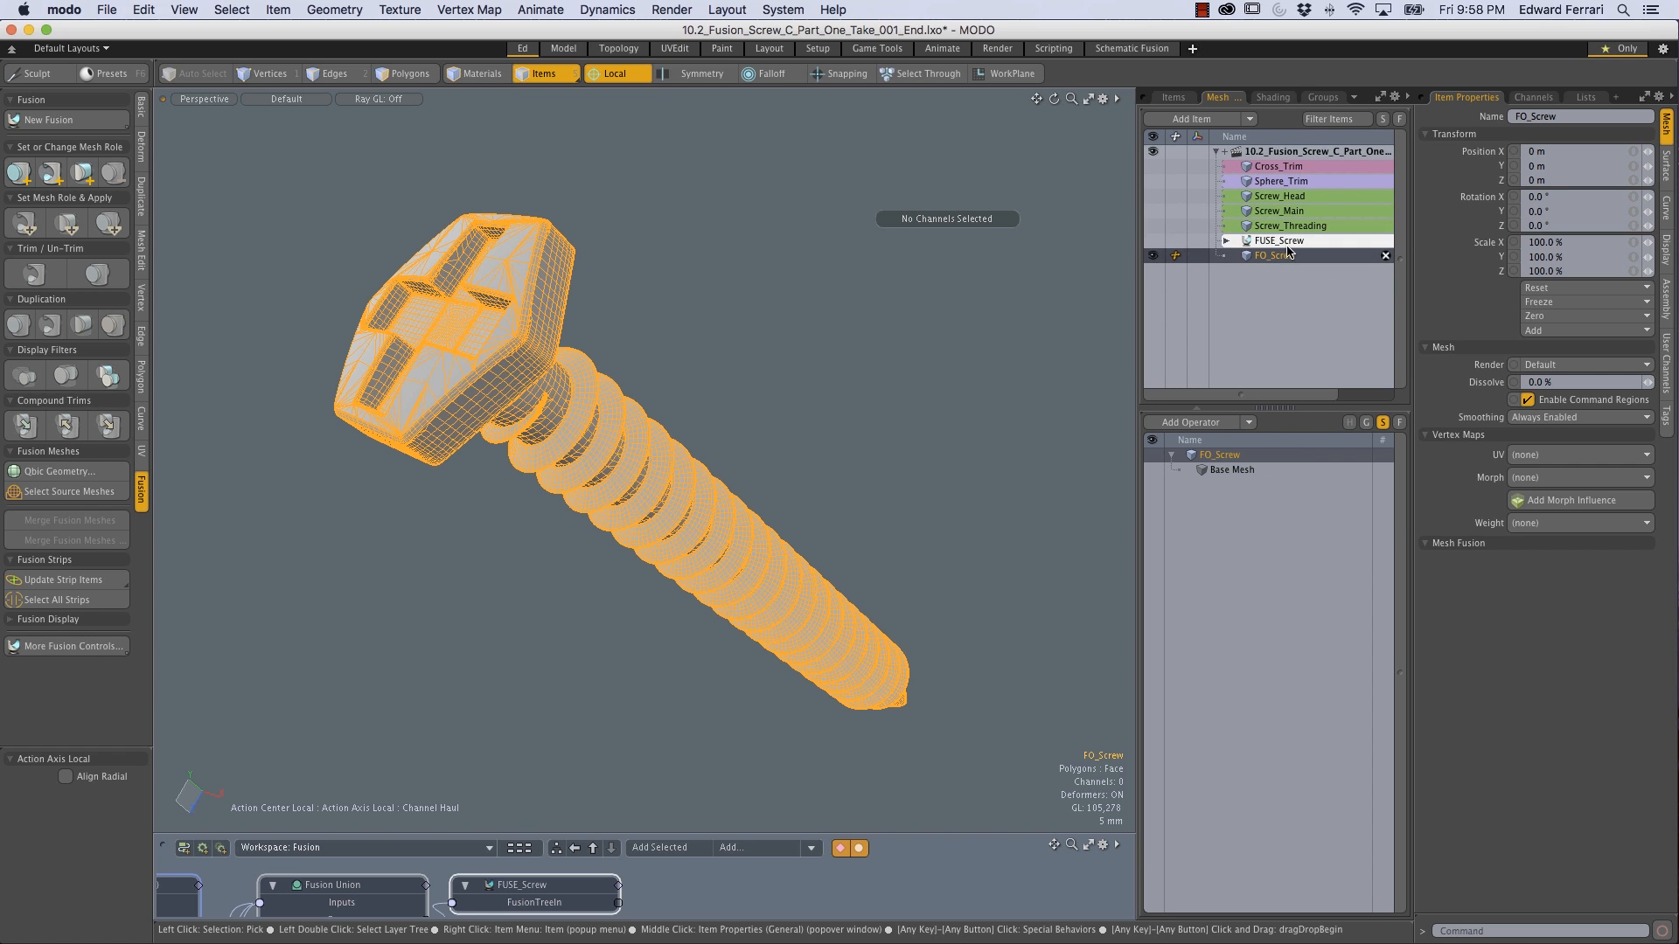
Step: Check FO_Screw for holes by selecting all its connected polygons and converting the selection to boundary edges
left_click(641, 292)
mouse_move(641, 293)
left_mouse_down("alt")
mouse_move(753, 338)
mouse_move(798, 390)
mouse_move(646, 353)
mouse_move(614, 320)
mouse_move(658, 312)
left_mouse_up("alt")
key("3")
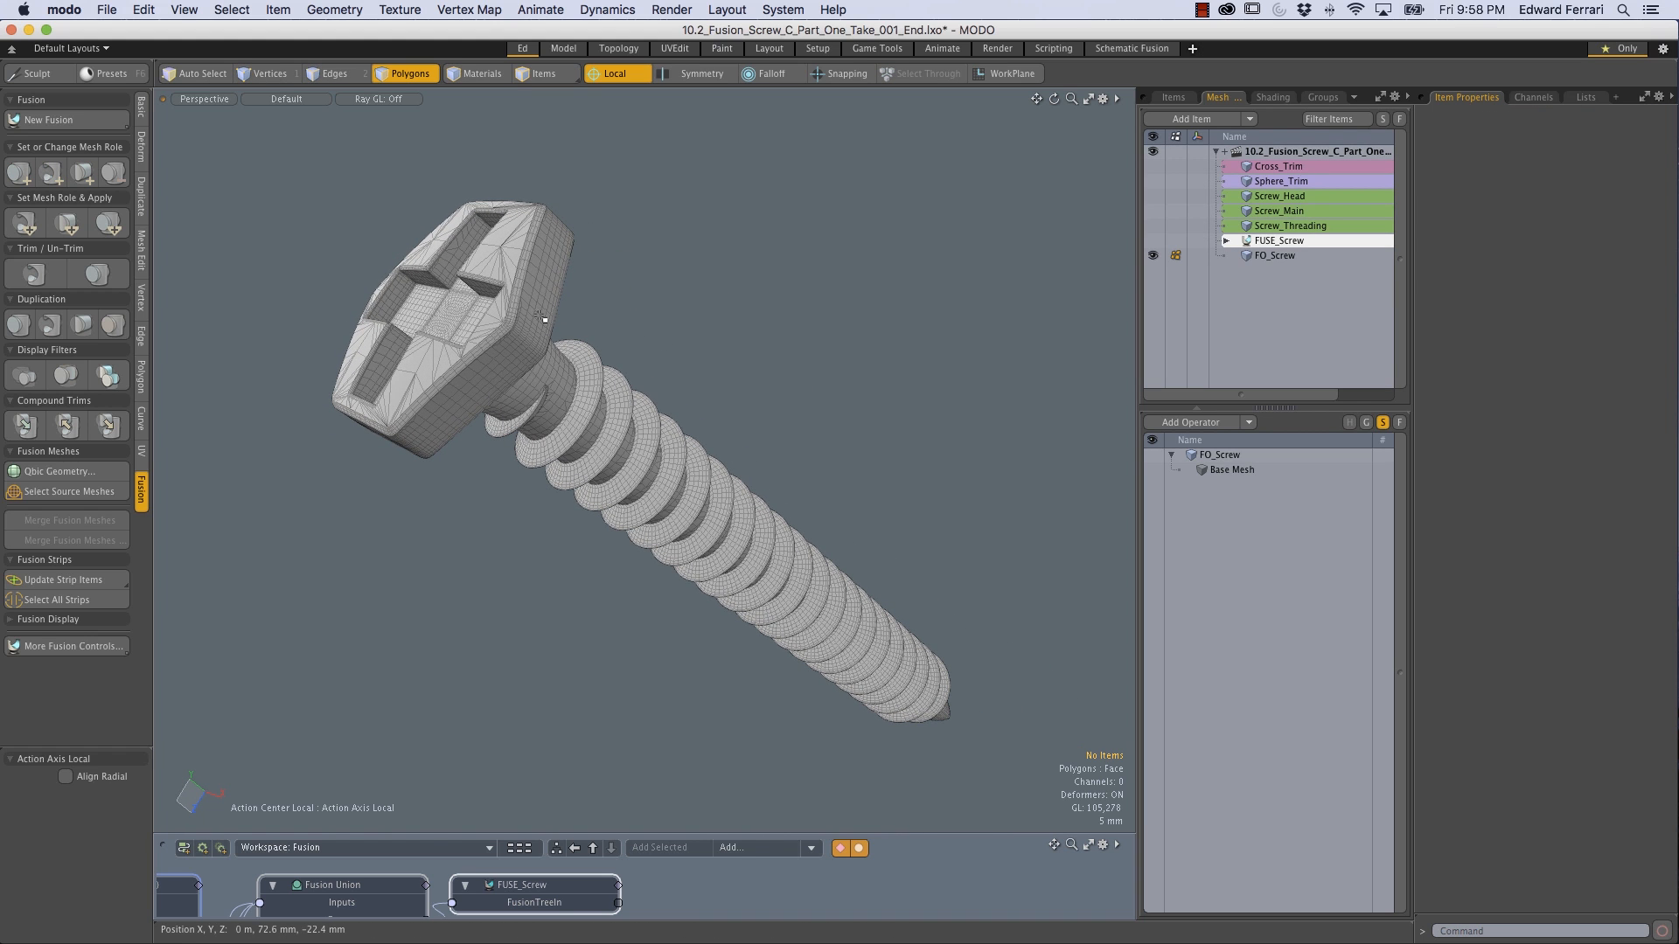
double_click(529, 294)
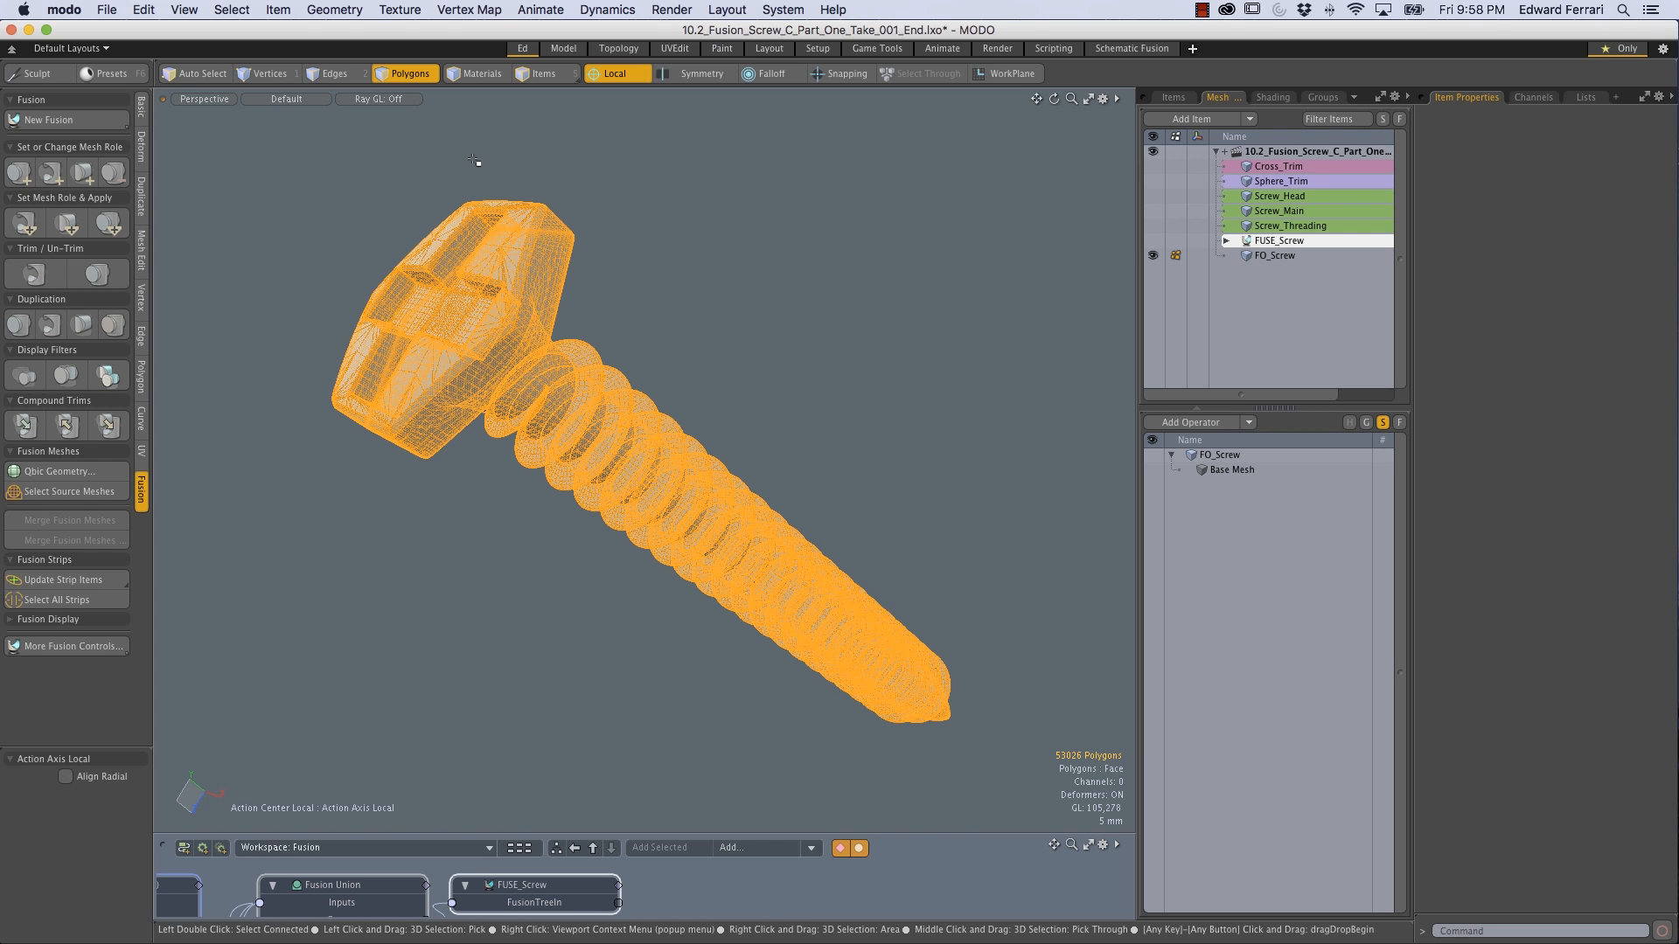
left_click(337, 74)
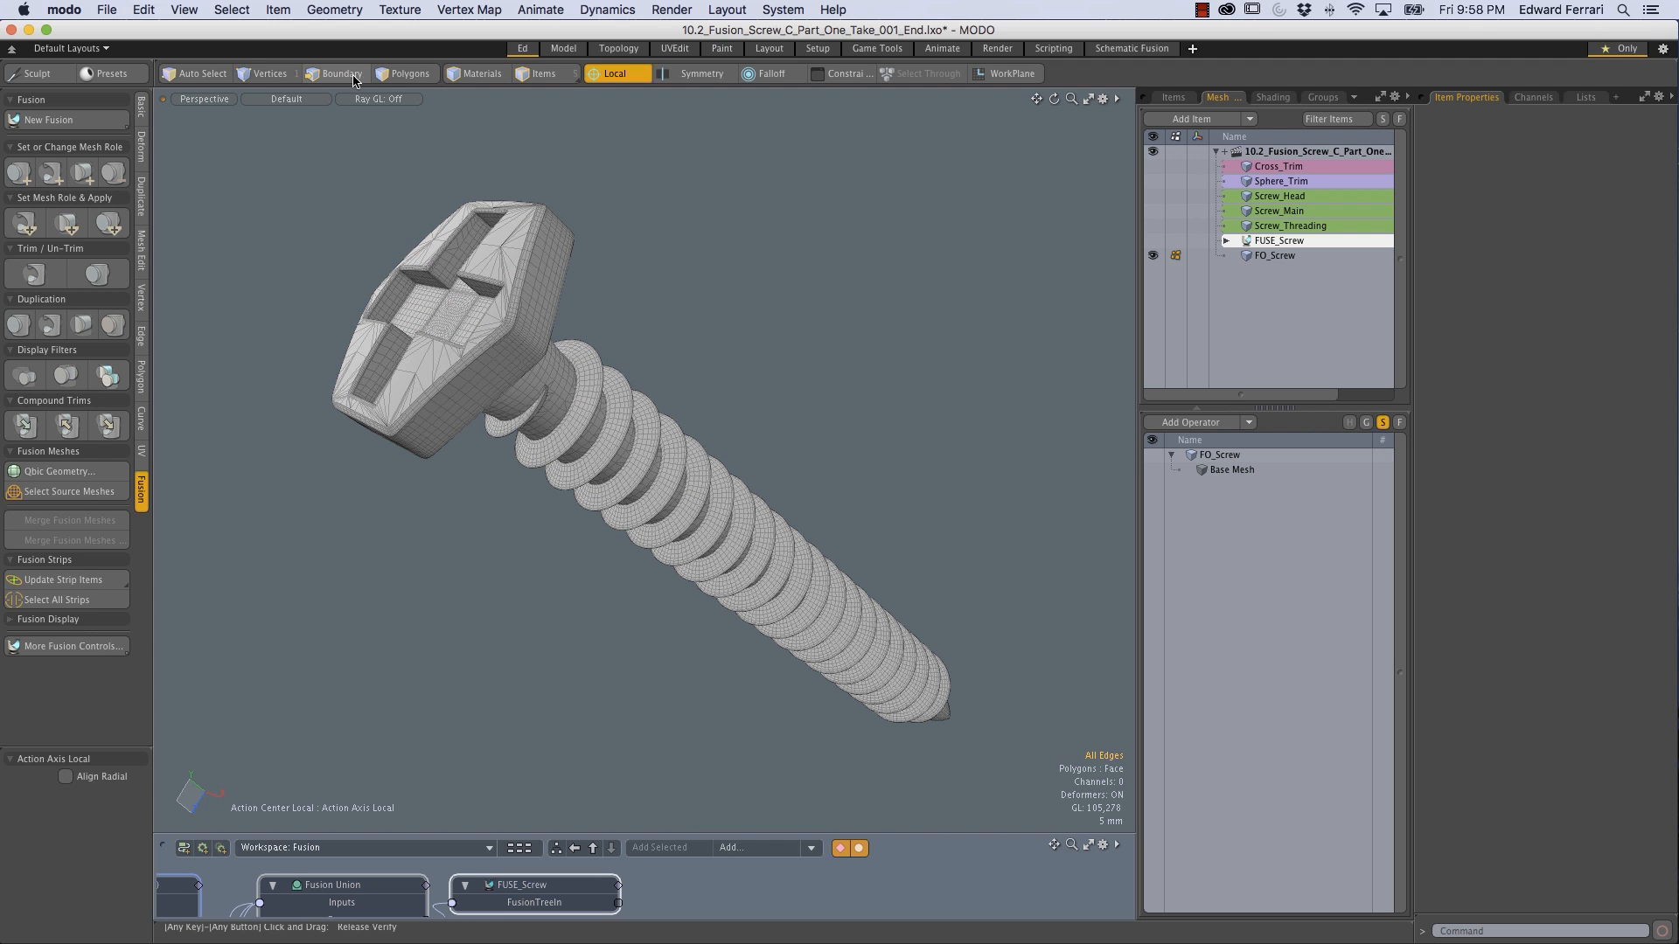
left_click_drag(990, 794, 885, 644, "alt")
left_click_drag(999, 653, 974, 618, "alt+shift")
mouse_move(818, 628)
left_mouse_down("alt")
mouse_move(791, 626)
mouse_move(937, 685)
mouse_move(915, 600)
mouse_move(938, 684)
mouse_move(806, 595)
mouse_move(886, 678)
mouse_move(870, 669)
mouse_move(944, 638)
mouse_move(910, 663)
mouse_move(926, 656)
mouse_move(820, 610)
left_mouse_up("alt")
Step: Select the FO_Screw item and assign it a new material named Metal_01 with a blue color
key("5")
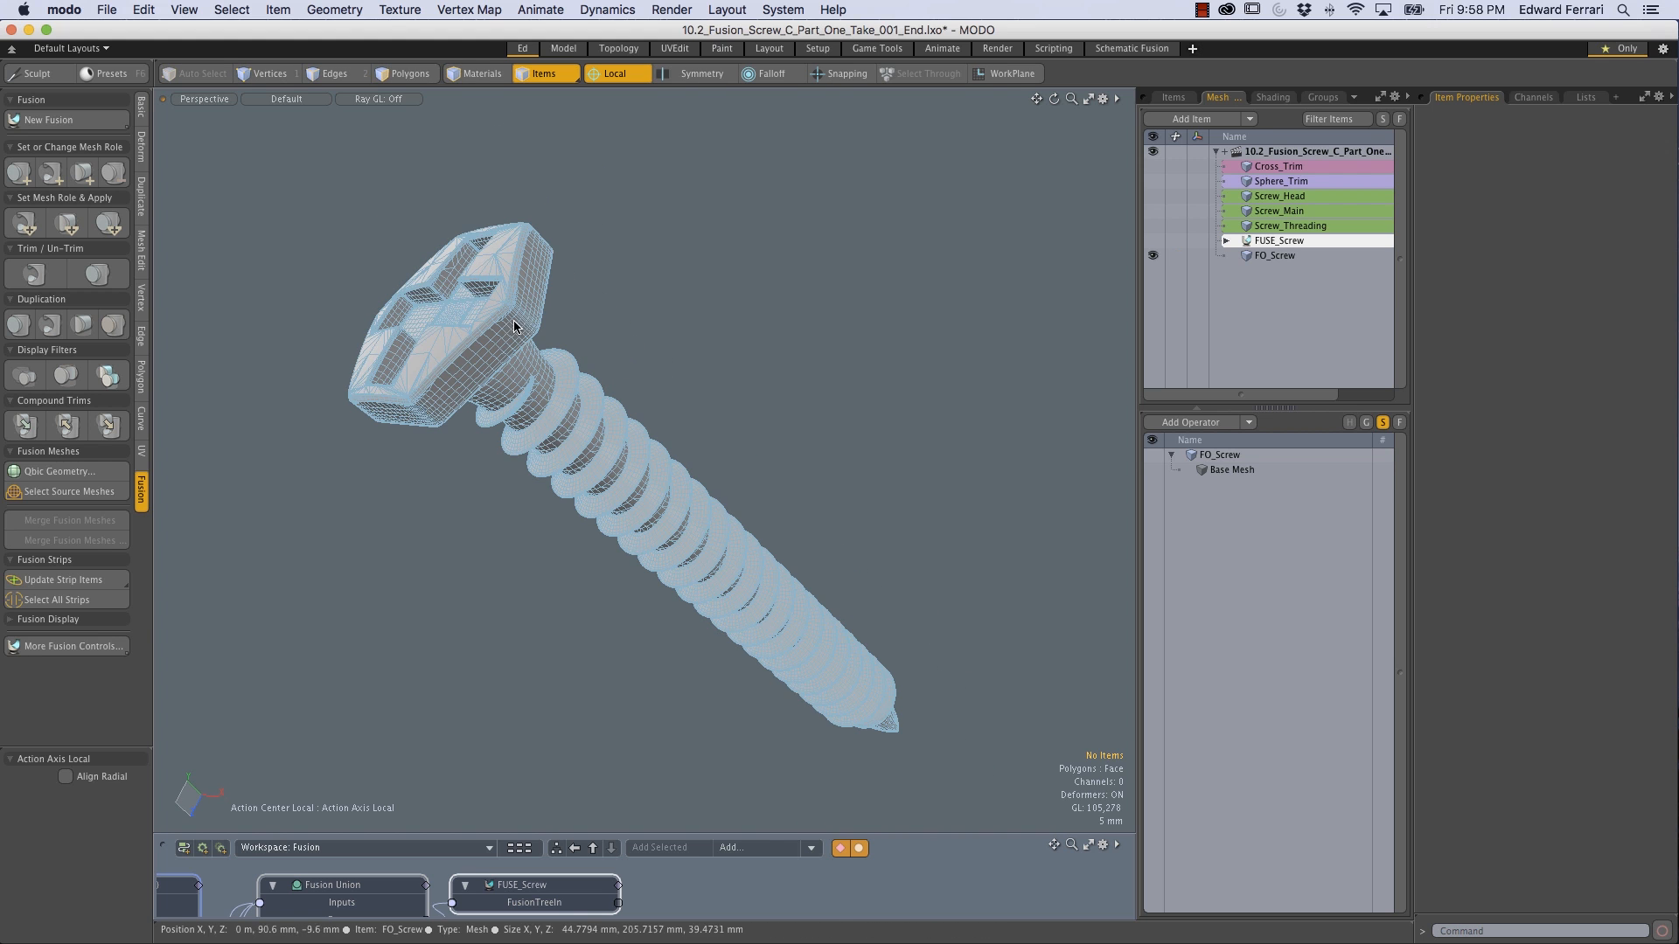
left_click(598, 395)
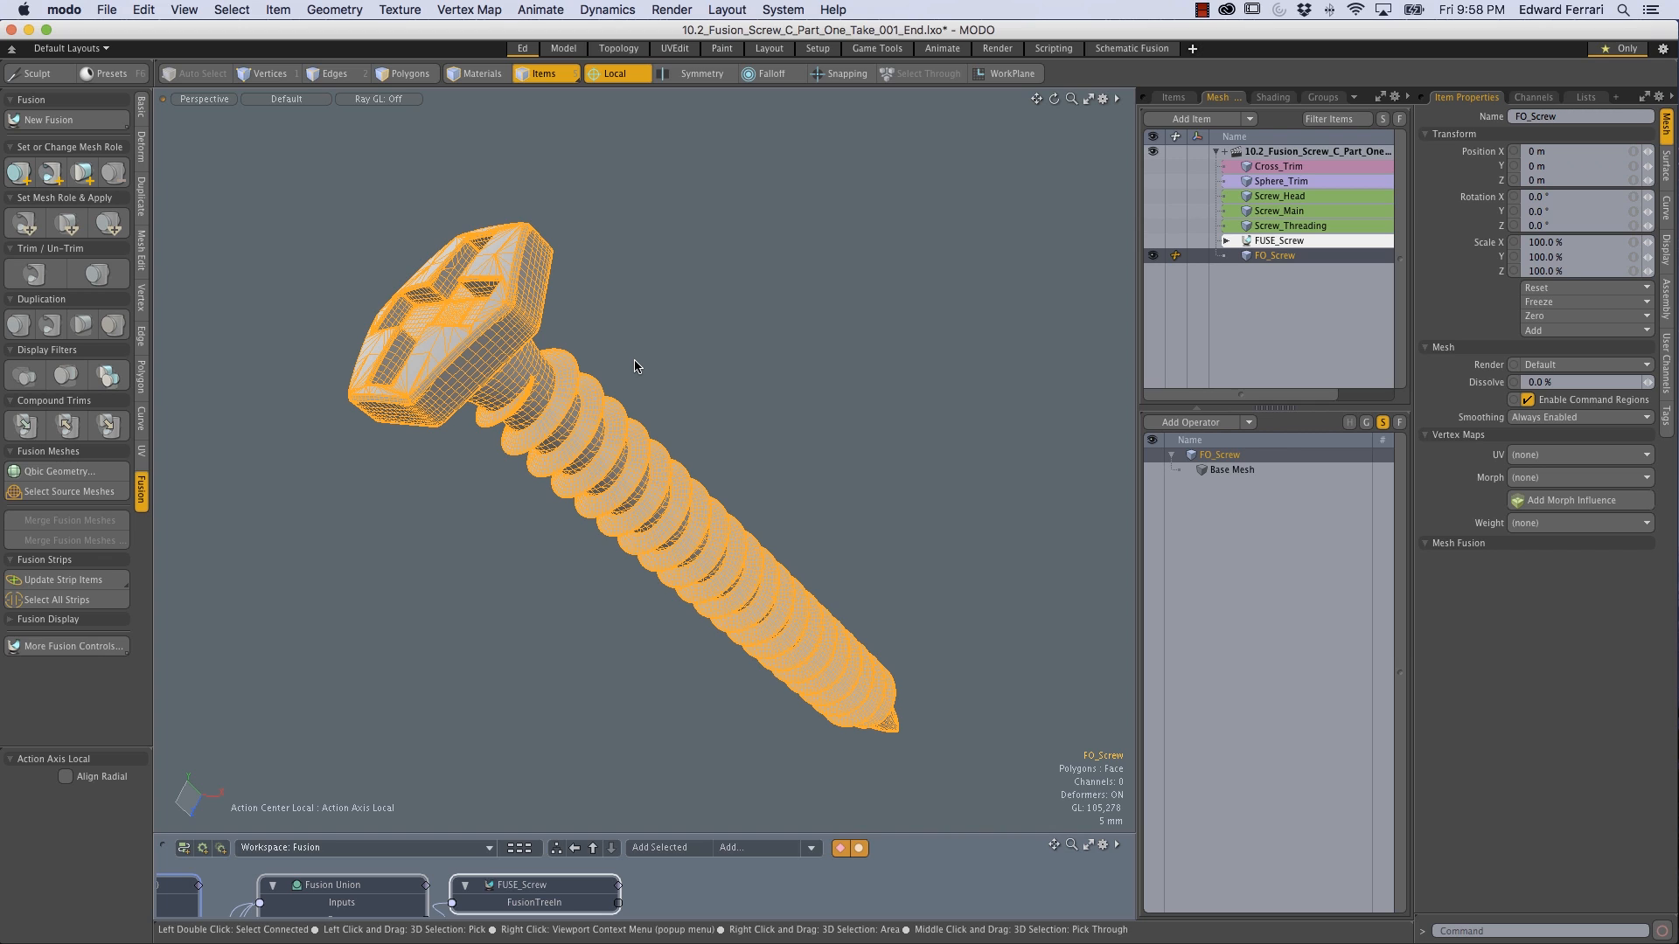
key("m")
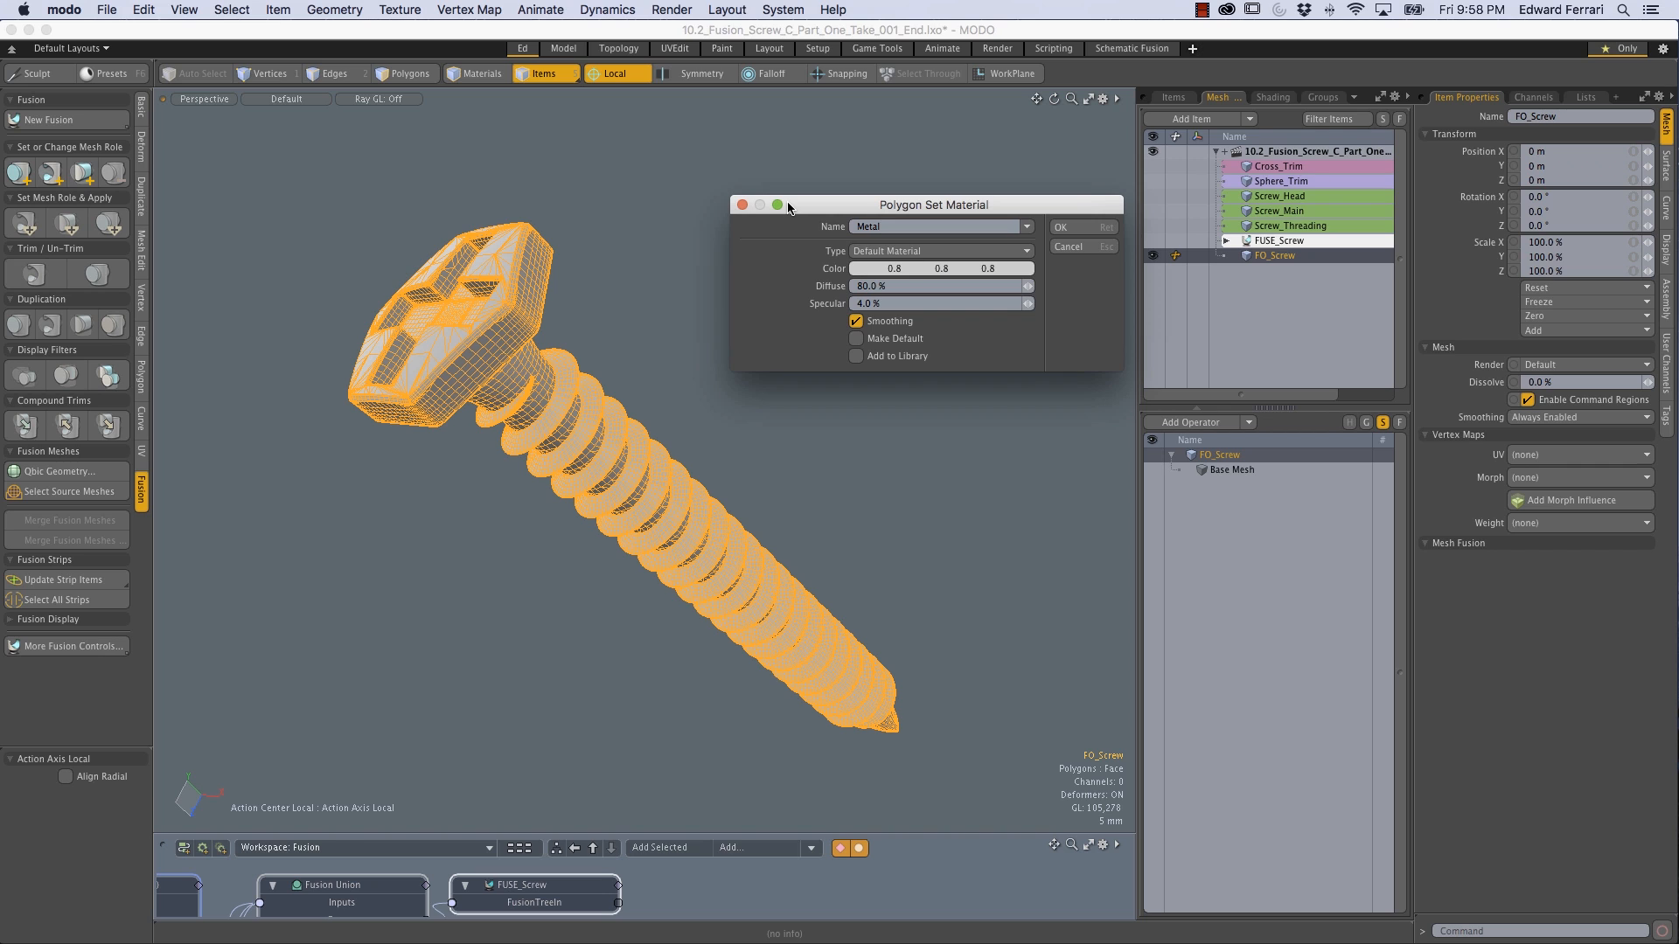
left_click(892, 269)
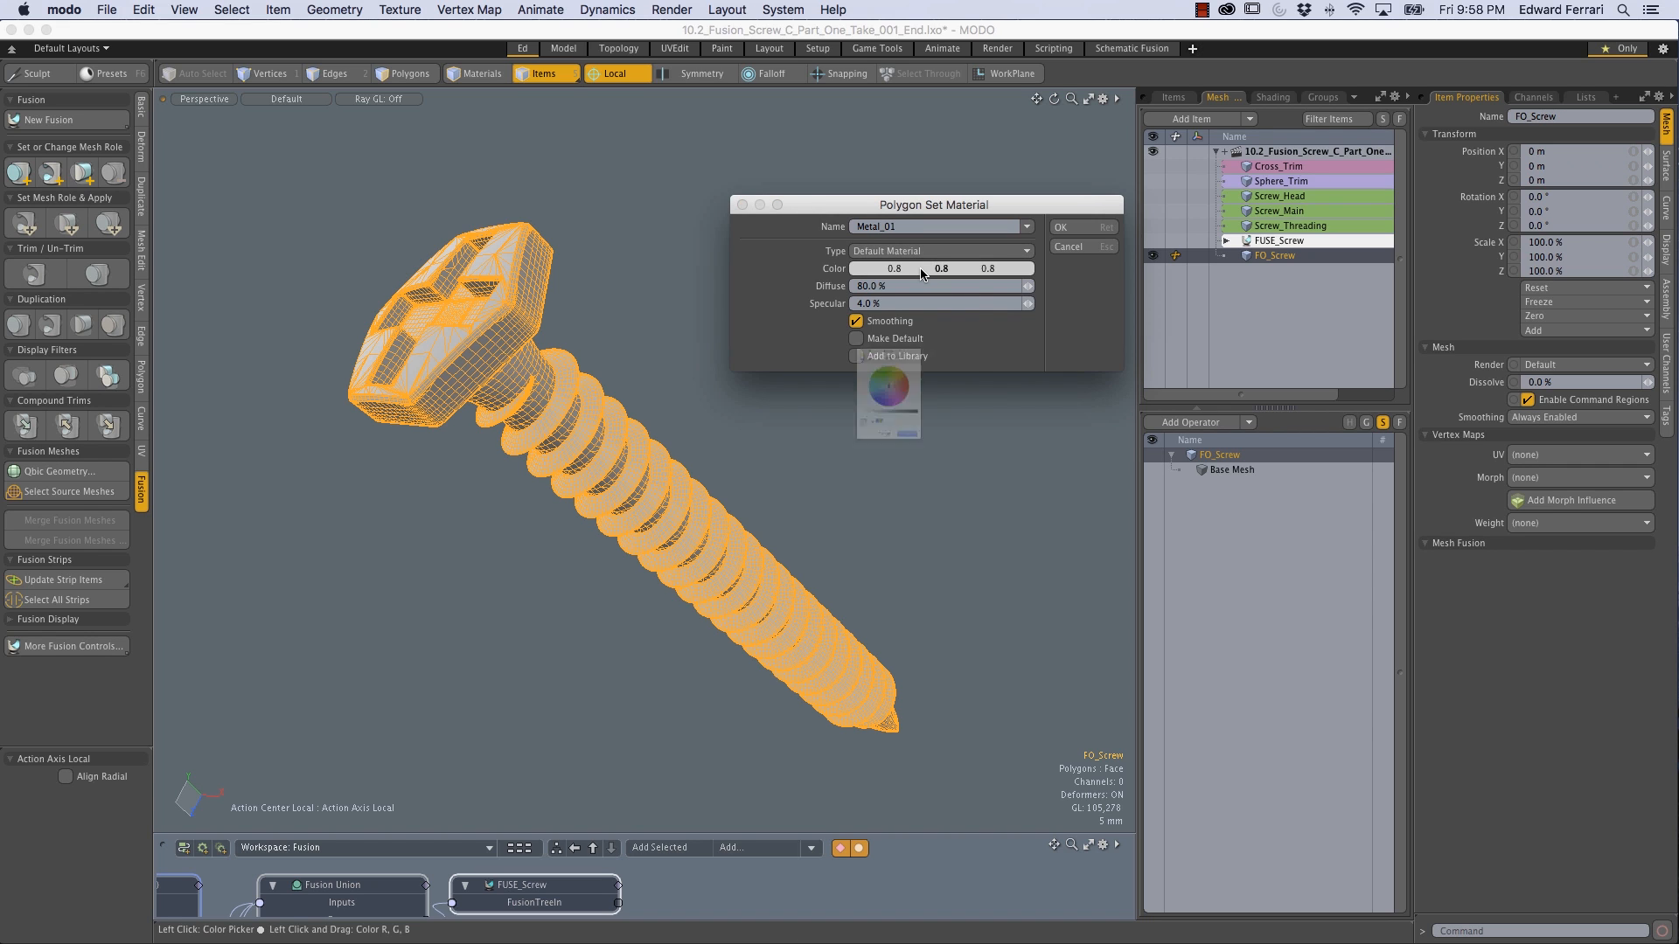
left_click(810, 450)
left_click(947, 518)
left_click(1079, 228)
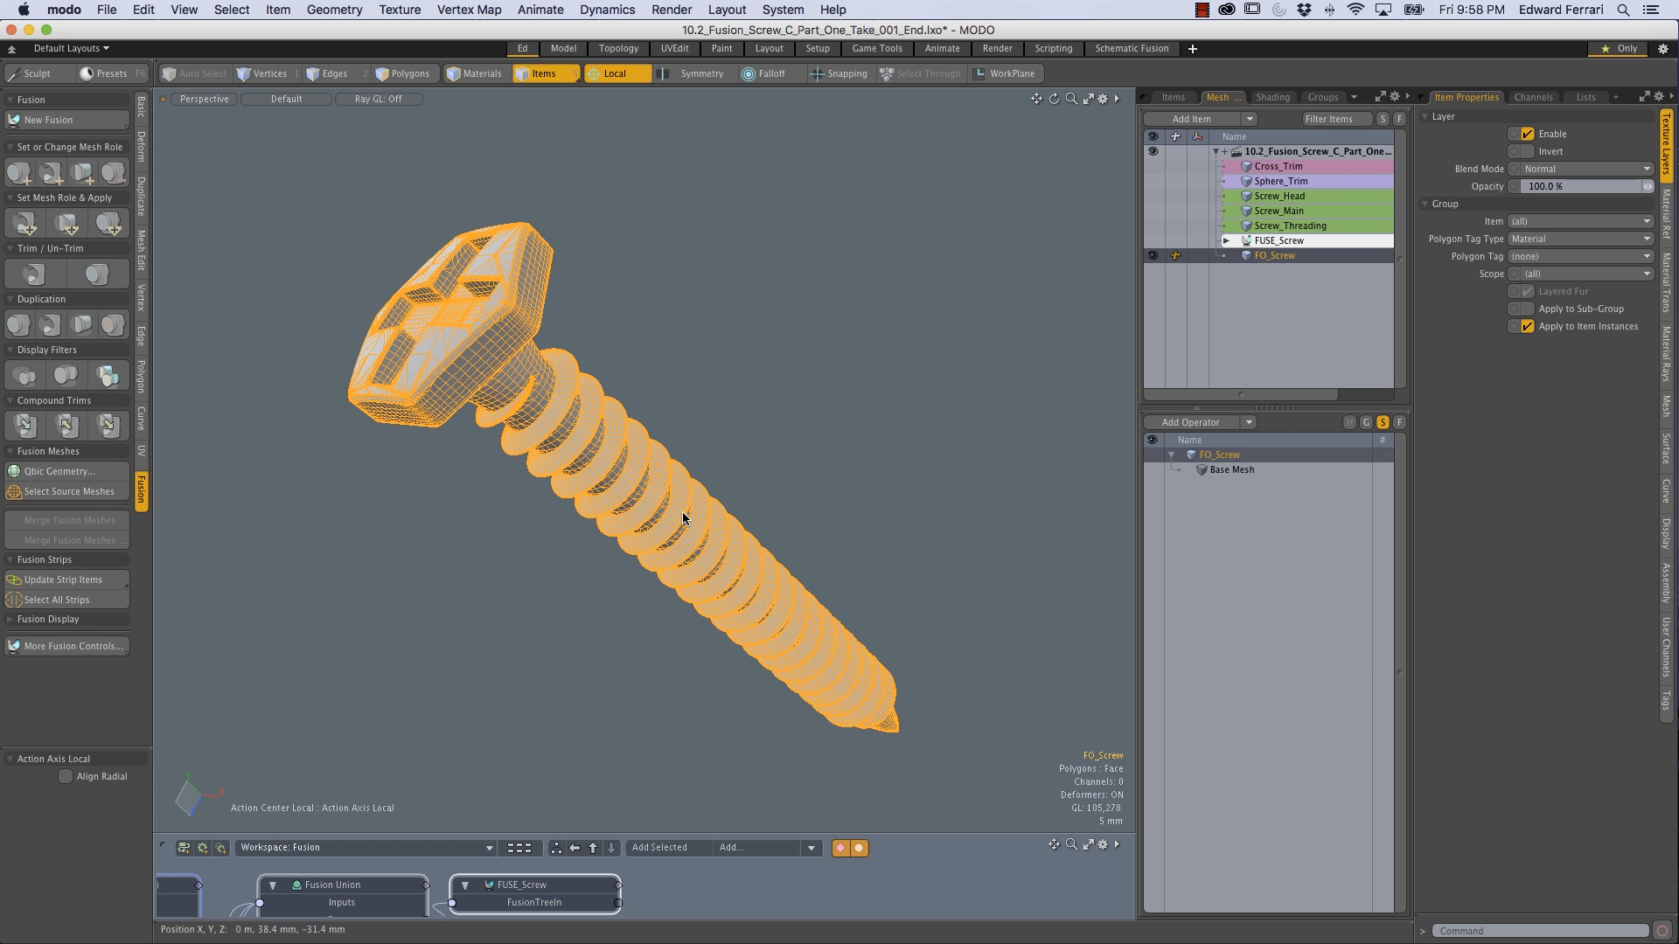
Step: Clear the selection and switch to the Layout workspace for shading with the screw head in view
key("Escape")
key("Escape")
left_click_drag(714, 342, 771, 39, "alt")
left_click(770, 49)
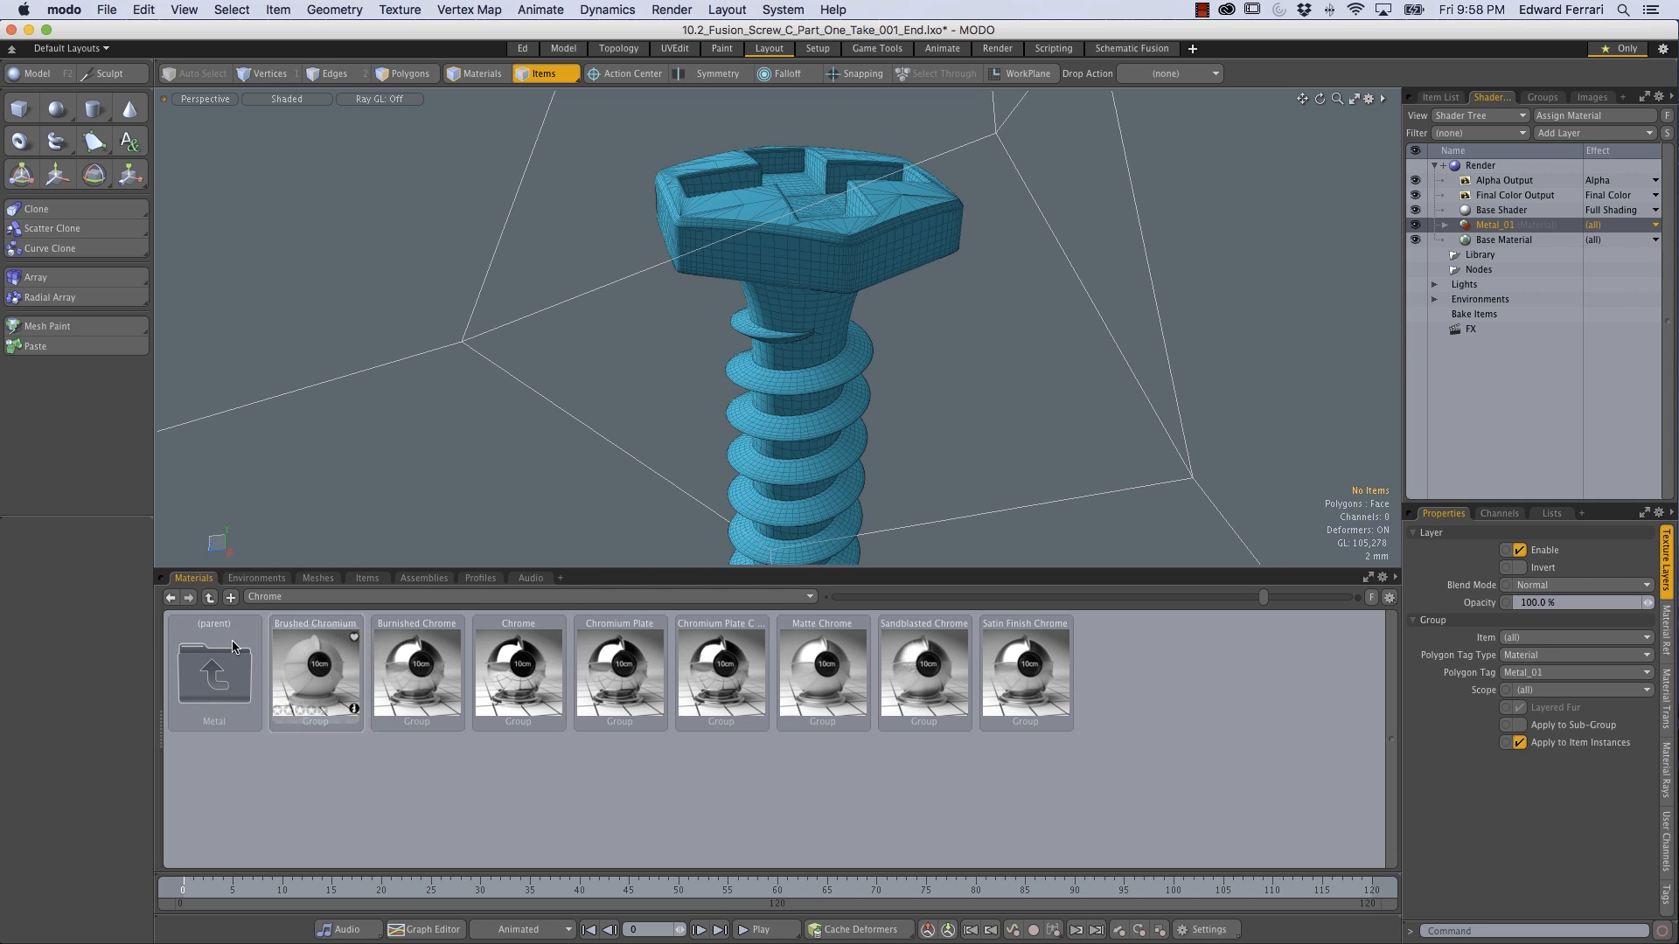
Step: Find the Steel presets within the Metal material library and apply the brushed stainless steel preset to the screw
double_click(210, 667)
double_click(233, 672)
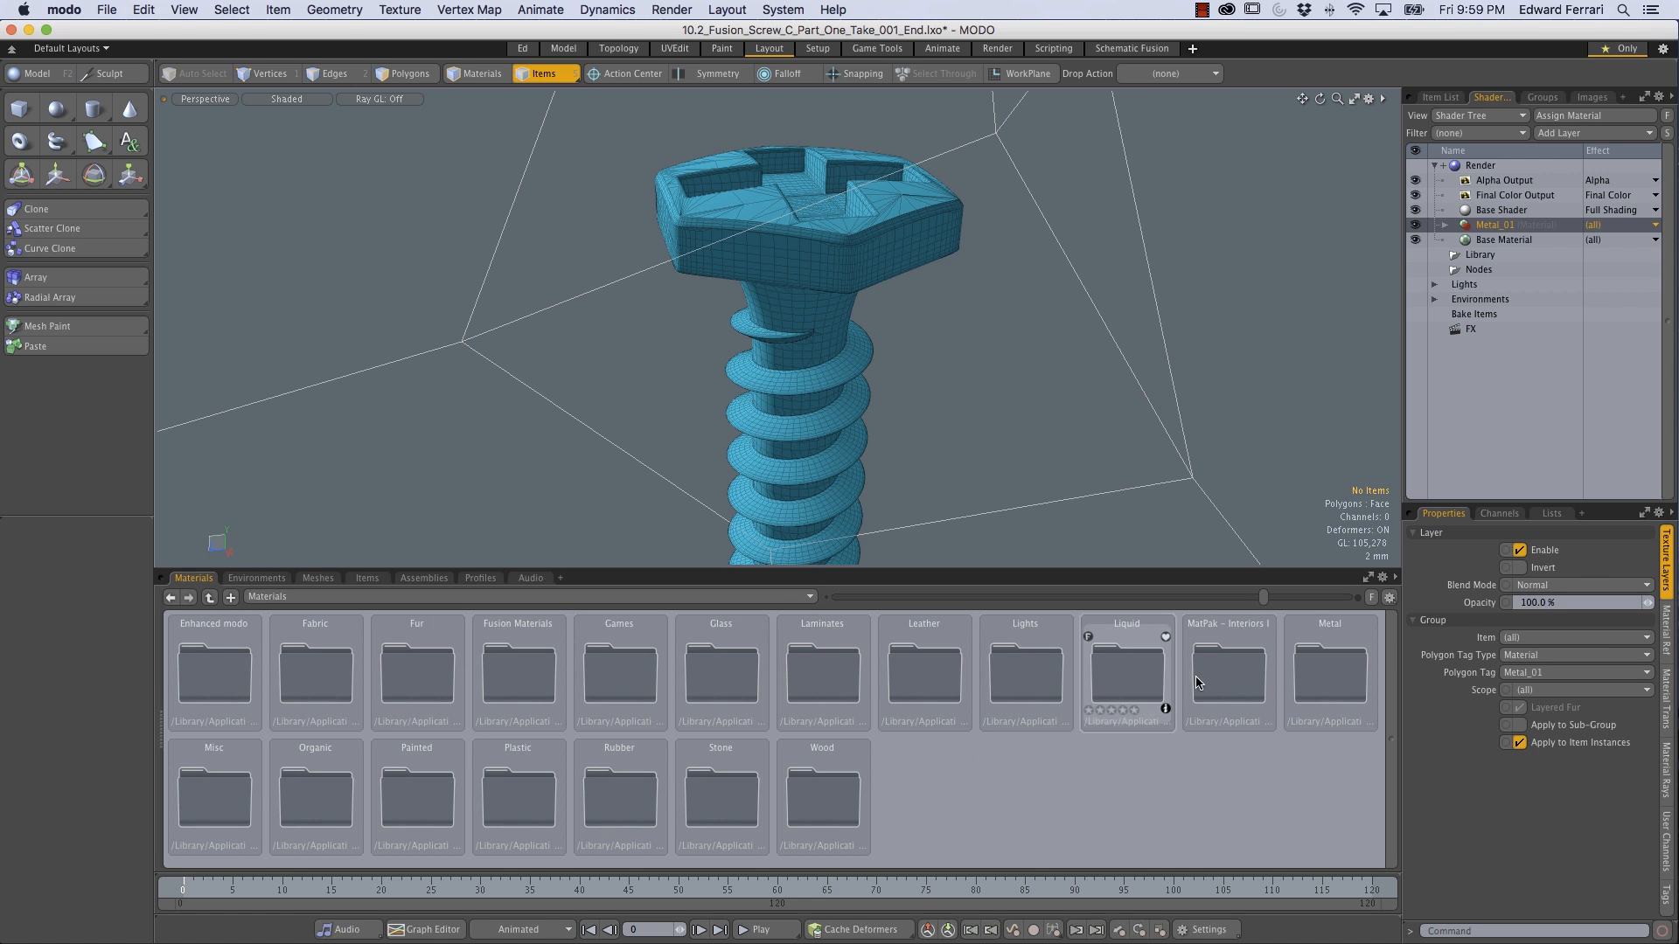
double_click(208, 667)
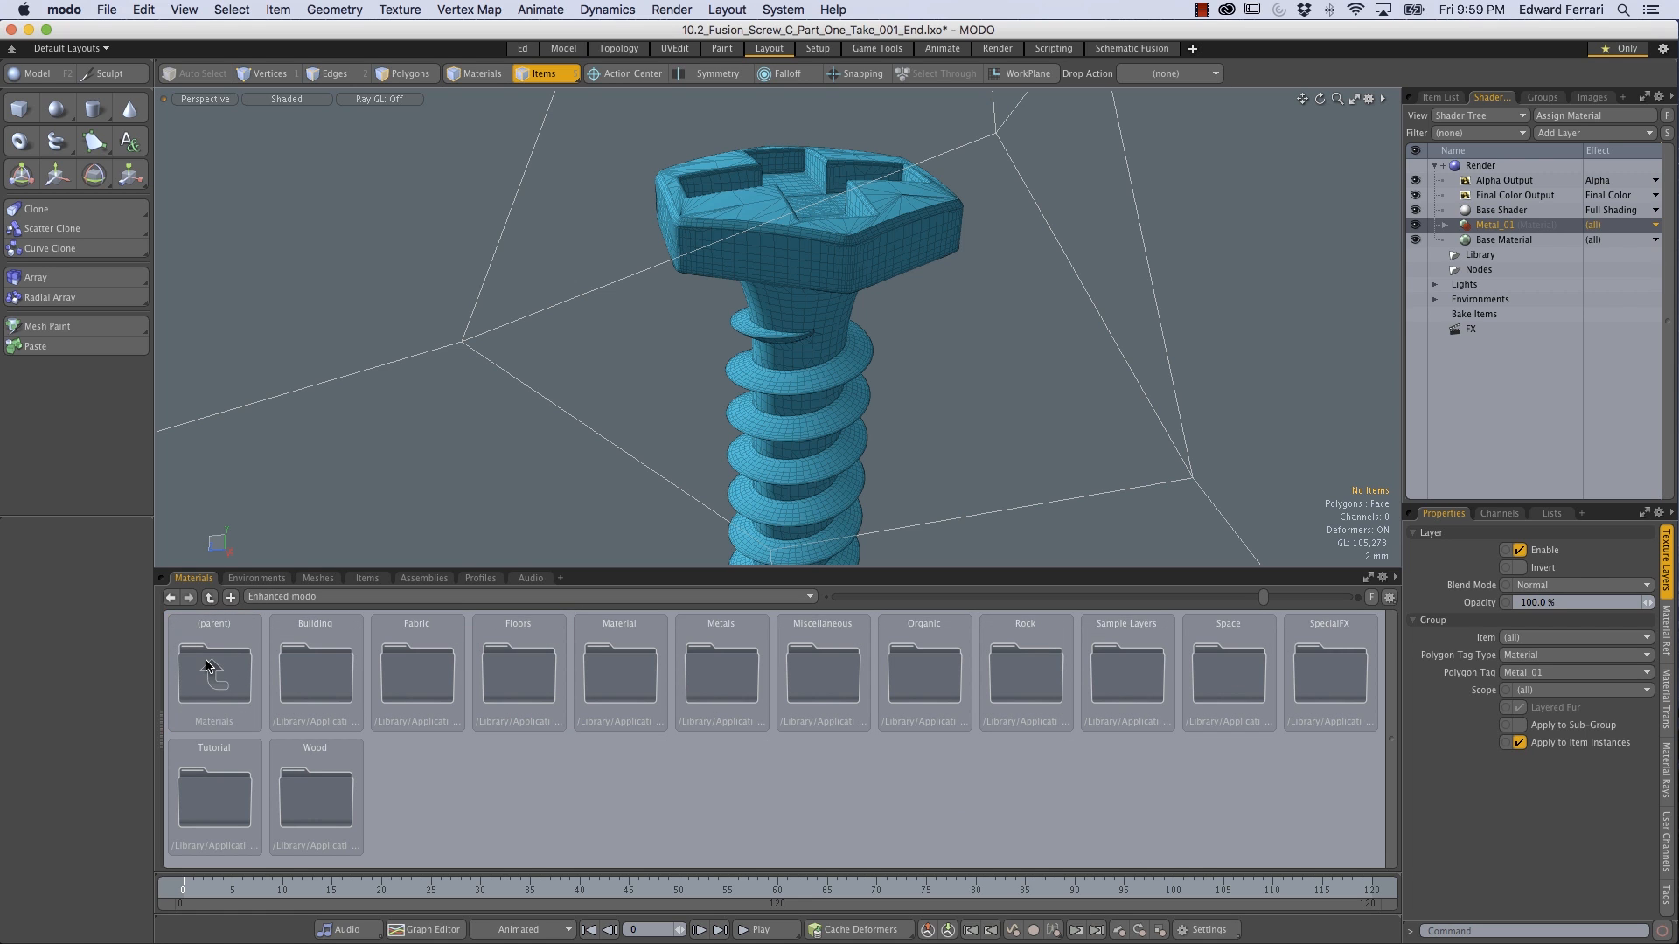
left_click(185, 599)
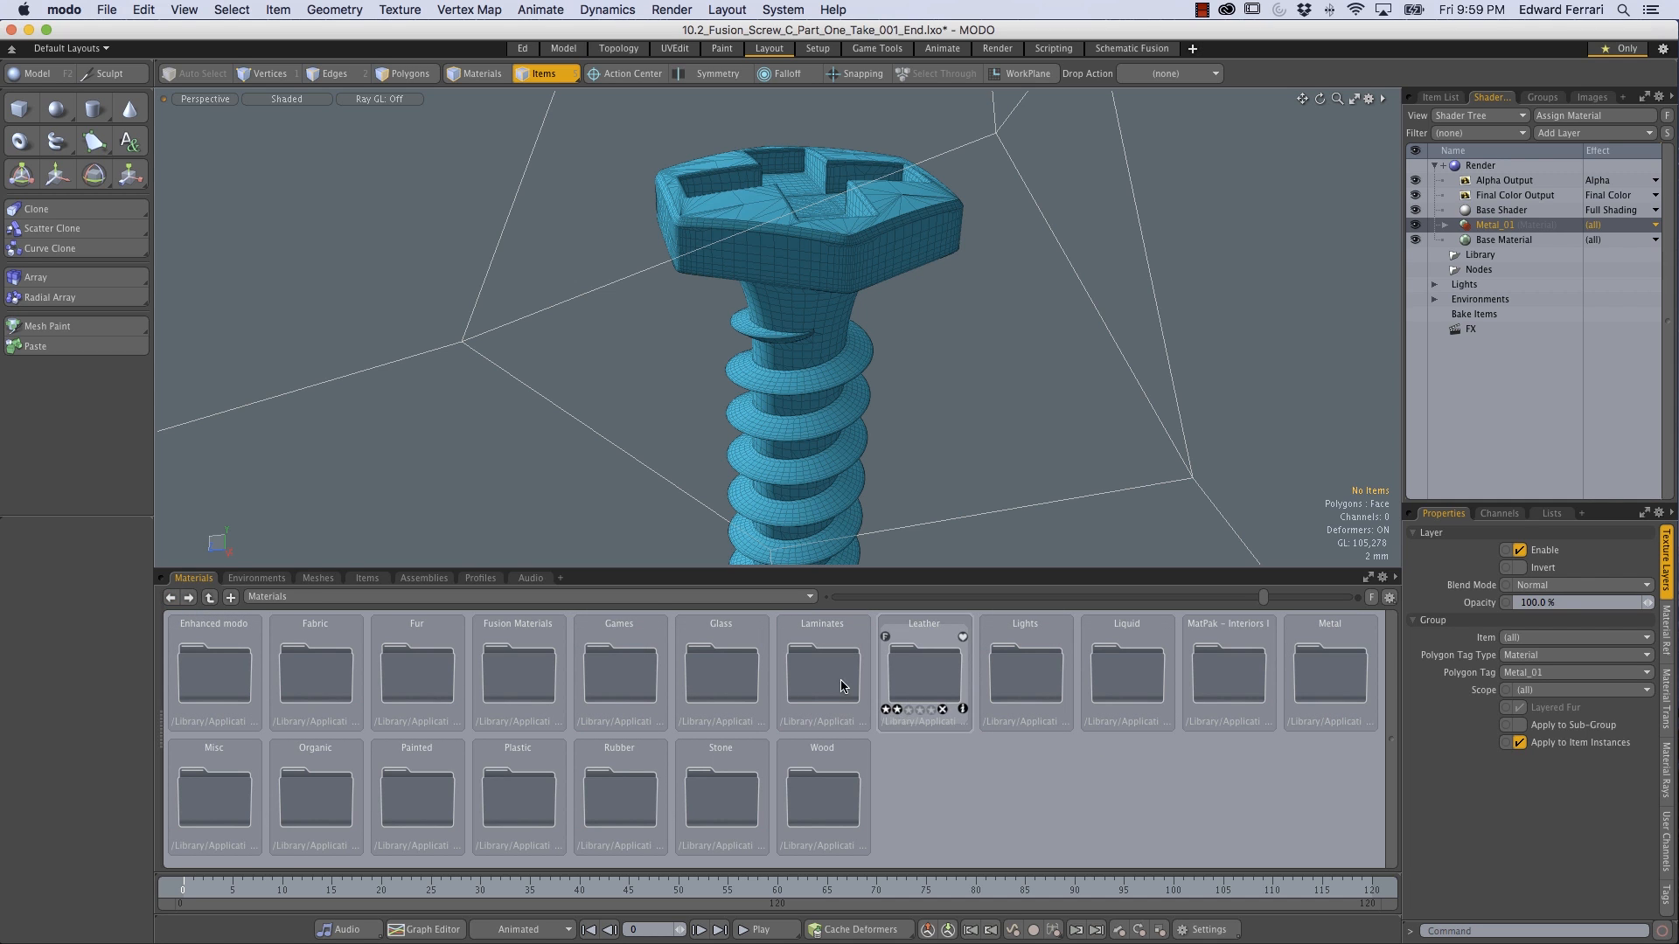
double_click(515, 796)
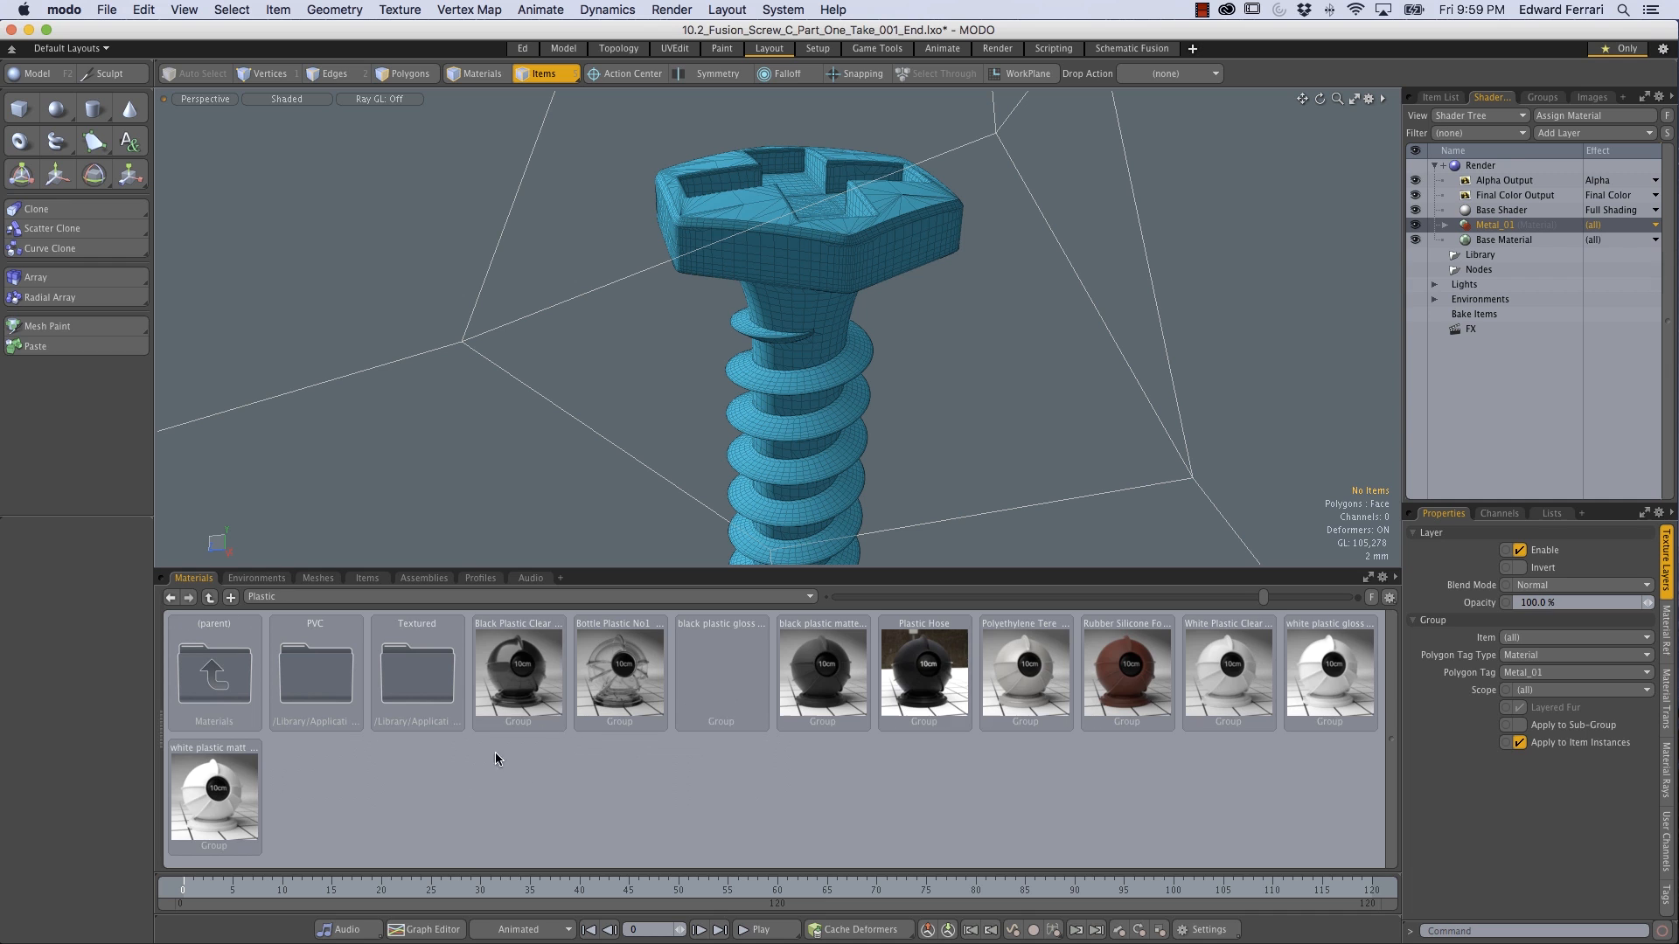
double_click(234, 666)
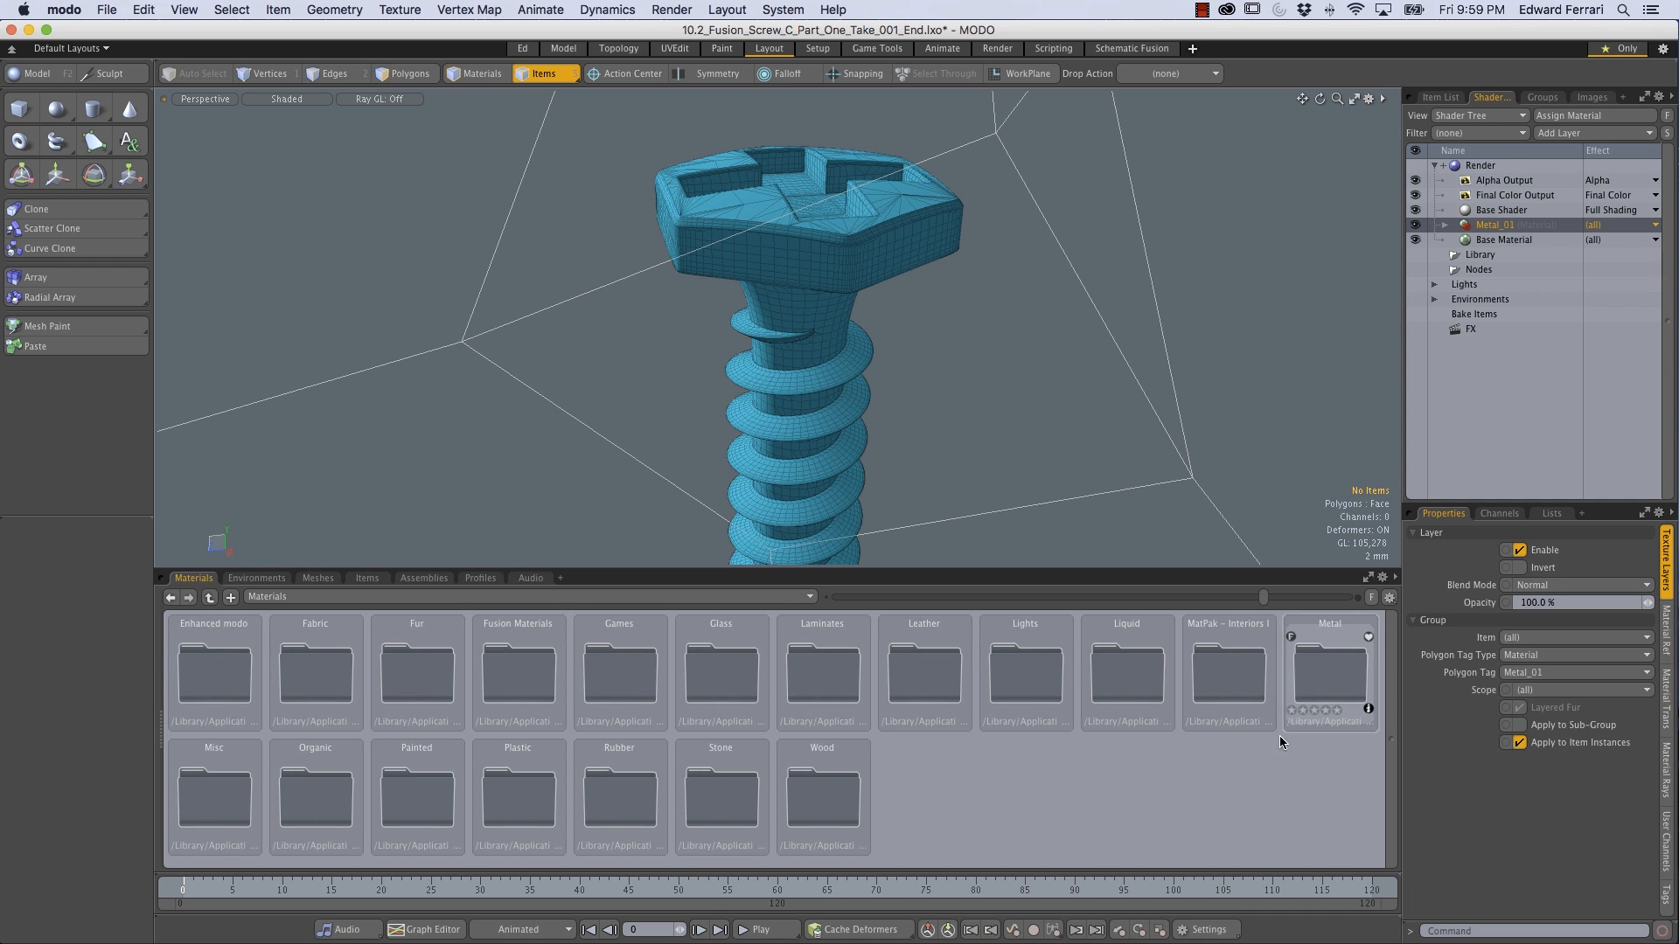
double_click(1320, 682)
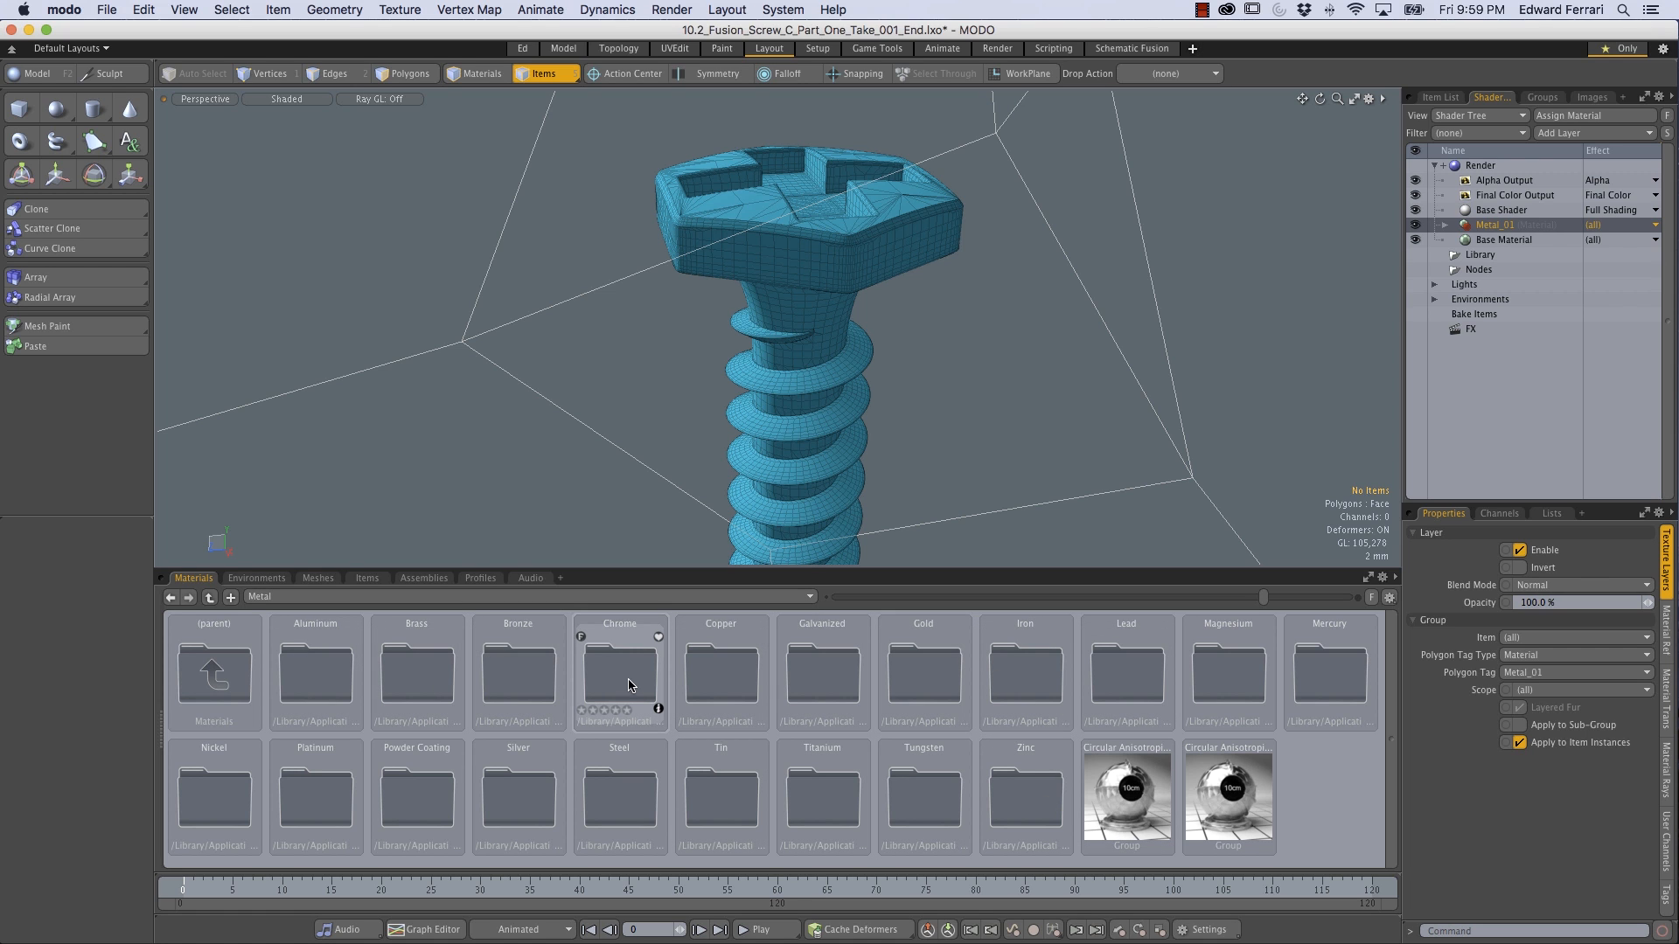
double_click(612, 781)
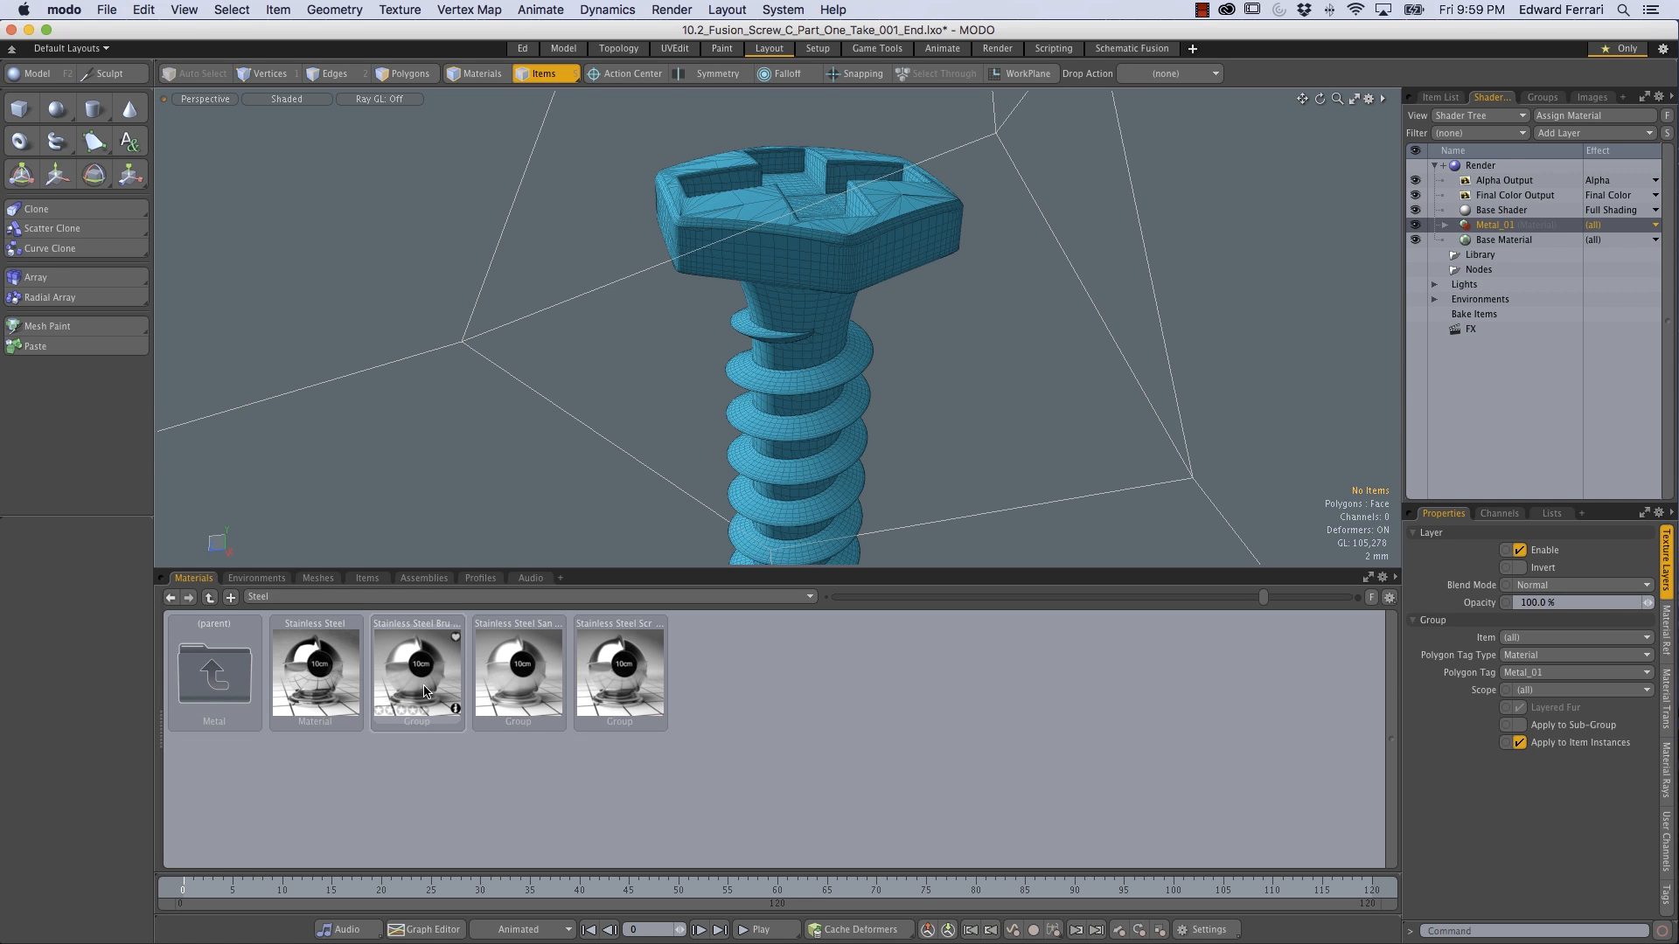
mouse_move(418, 673)
left_mouse_down()
mouse_move(805, 249)
mouse_move(900, 277)
mouse_move(780, 289)
mouse_move(709, 360)
mouse_move(661, 350)
left_mouse_up()
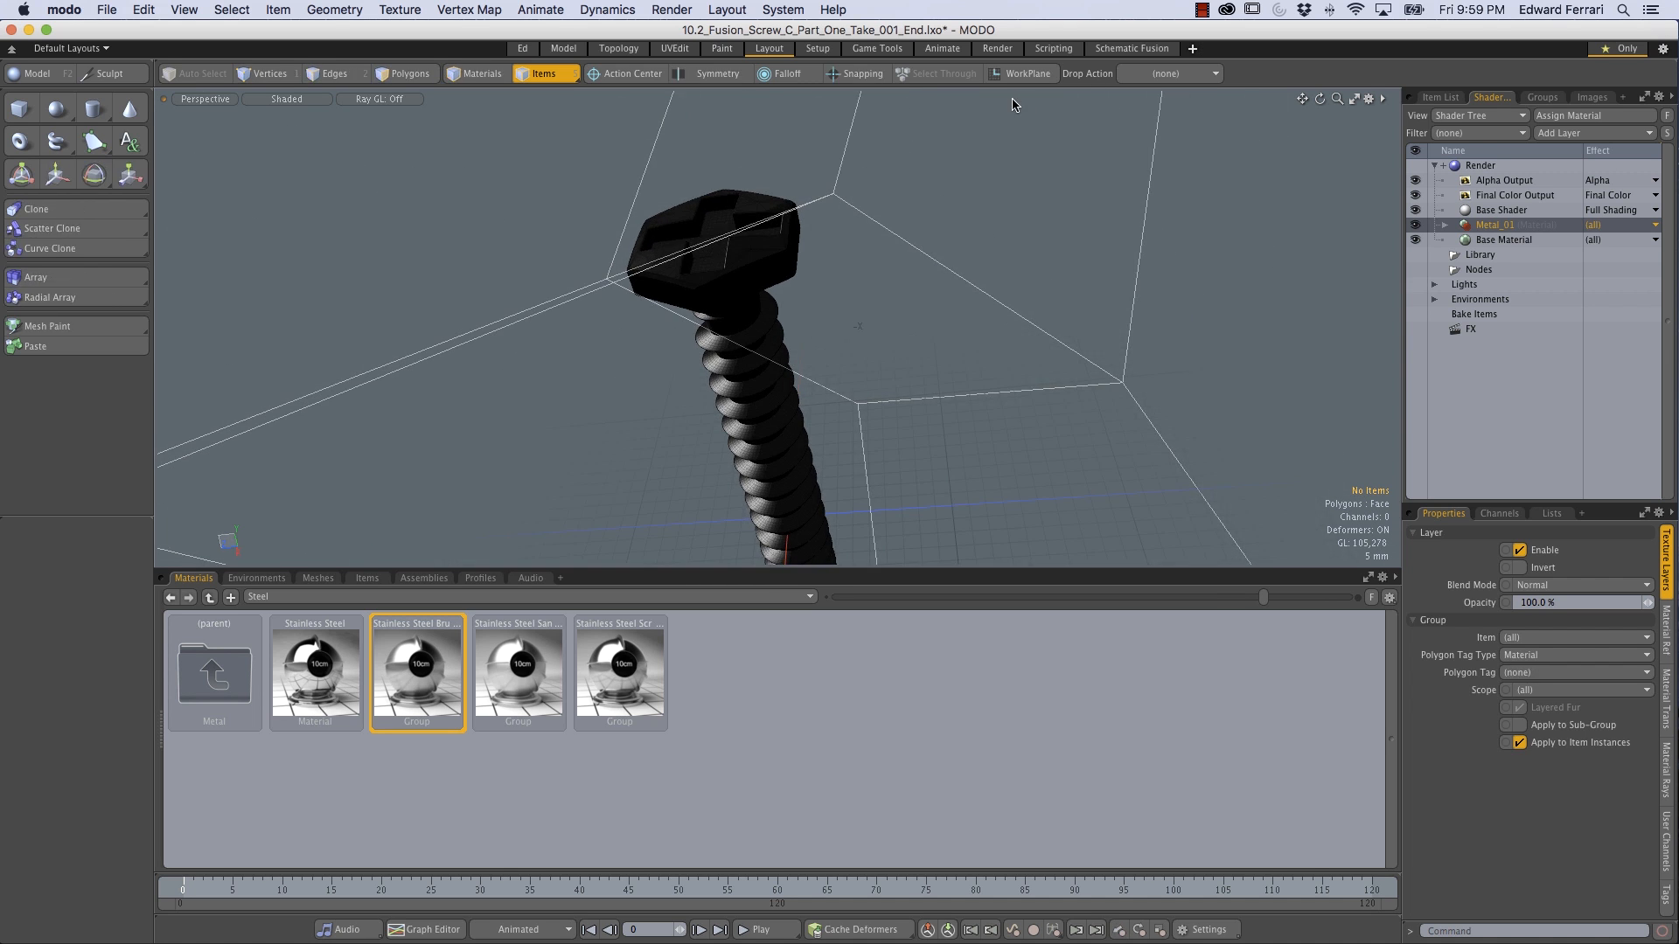
Step: Start a preview render in the Render workspace and examine the screw's head, threads and tip from both sides
left_click(998, 49)
left_click(553, 383)
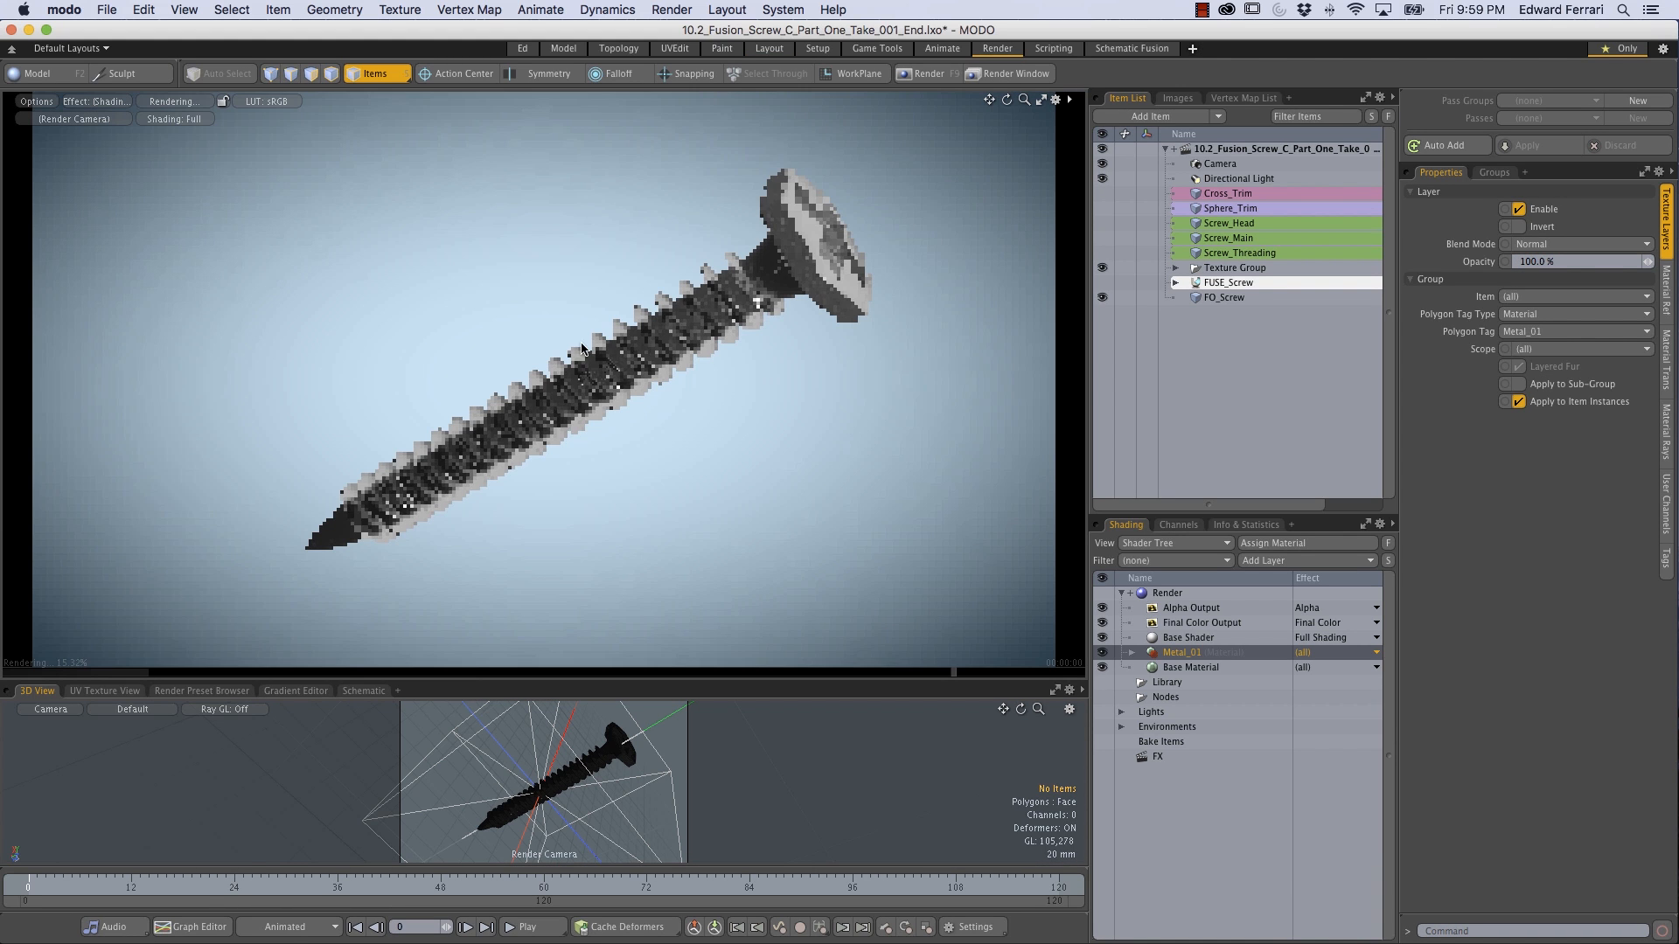
left_click_drag(717, 312, 848, 314, "alt")
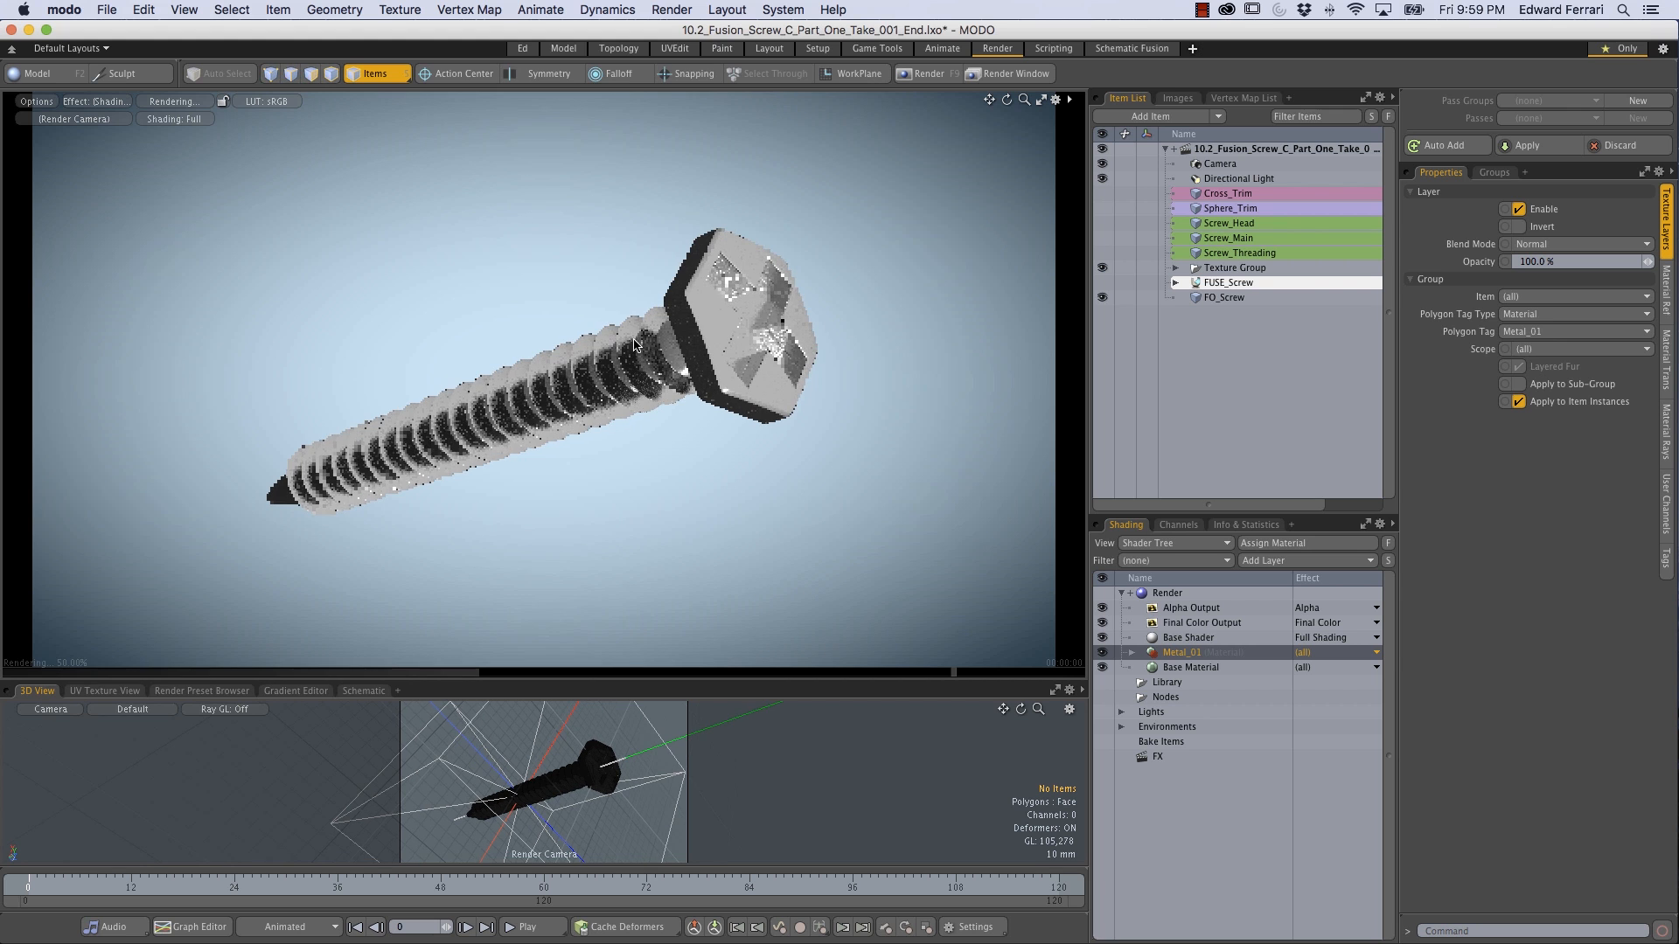
left_click_drag(780, 353, 623, 387, "alt")
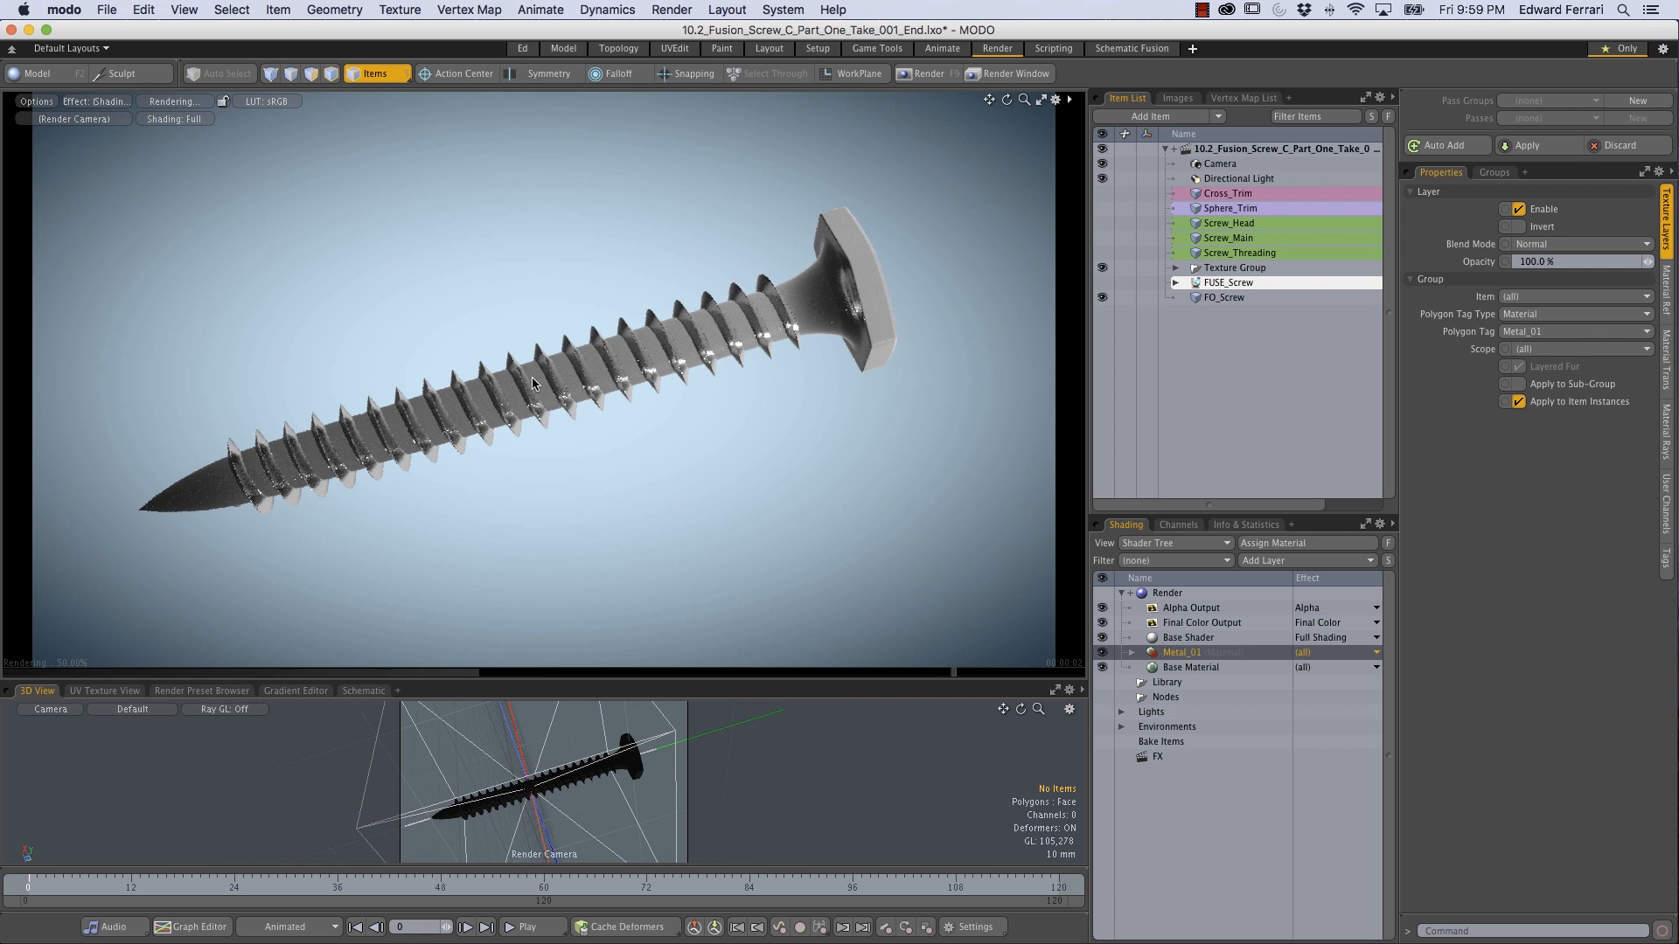
left_click_drag(326, 351, 654, 376, "alt")
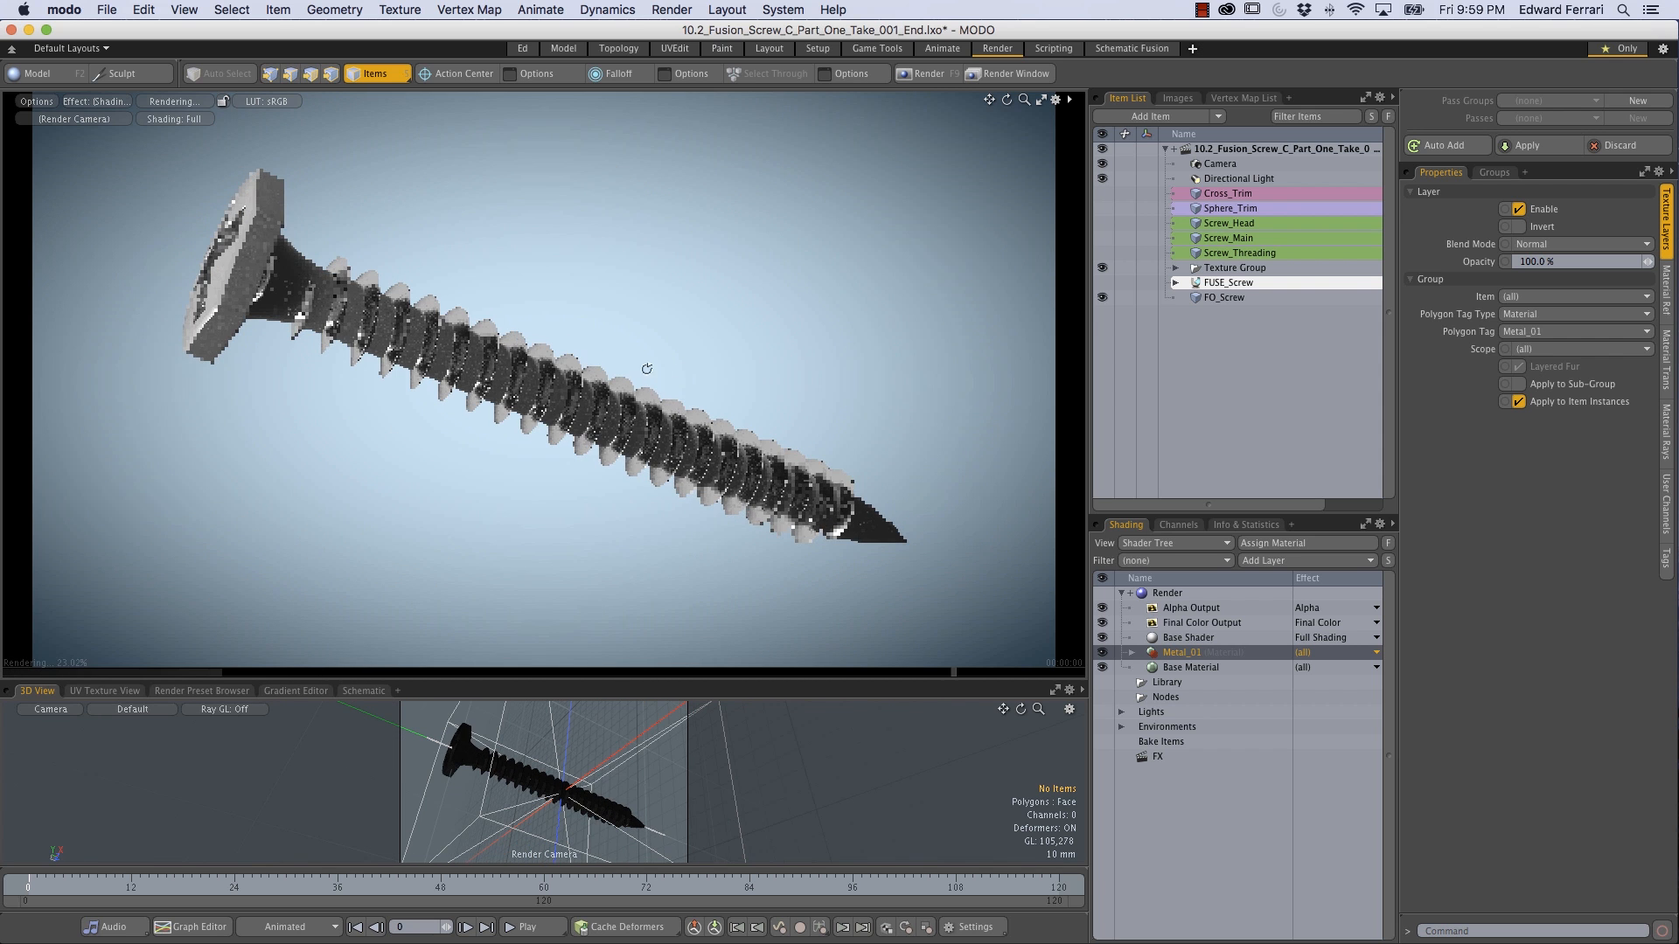
left_click_drag(621, 247, 657, 403, "alt")
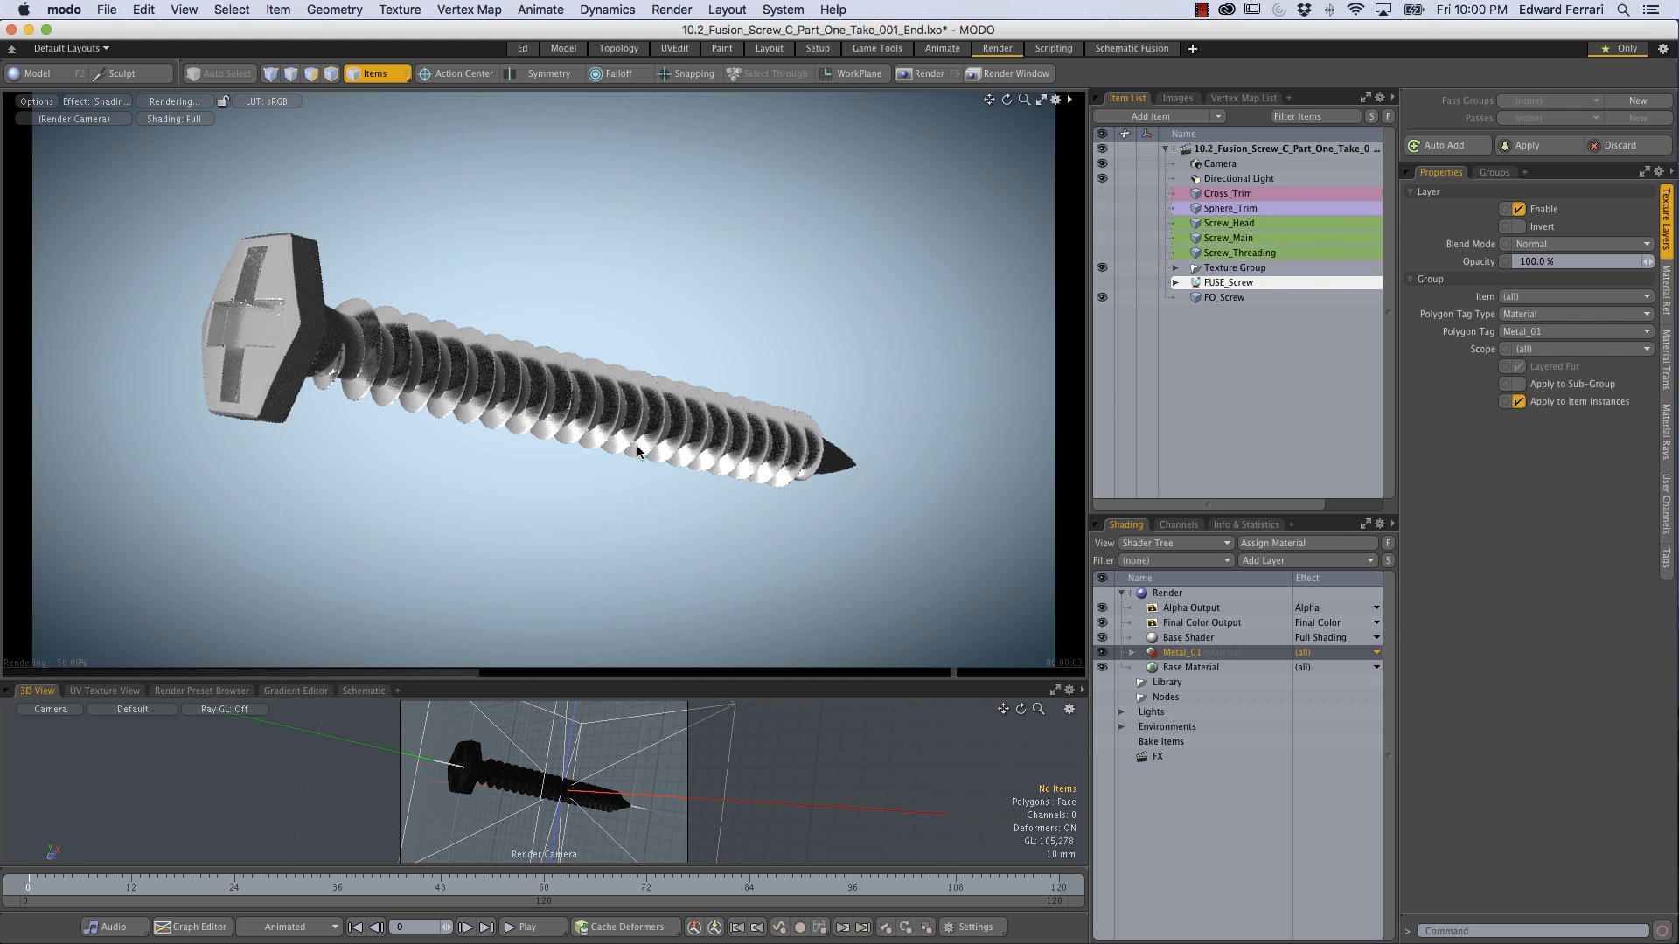
left_click_drag(637, 444, 761, 463, "alt")
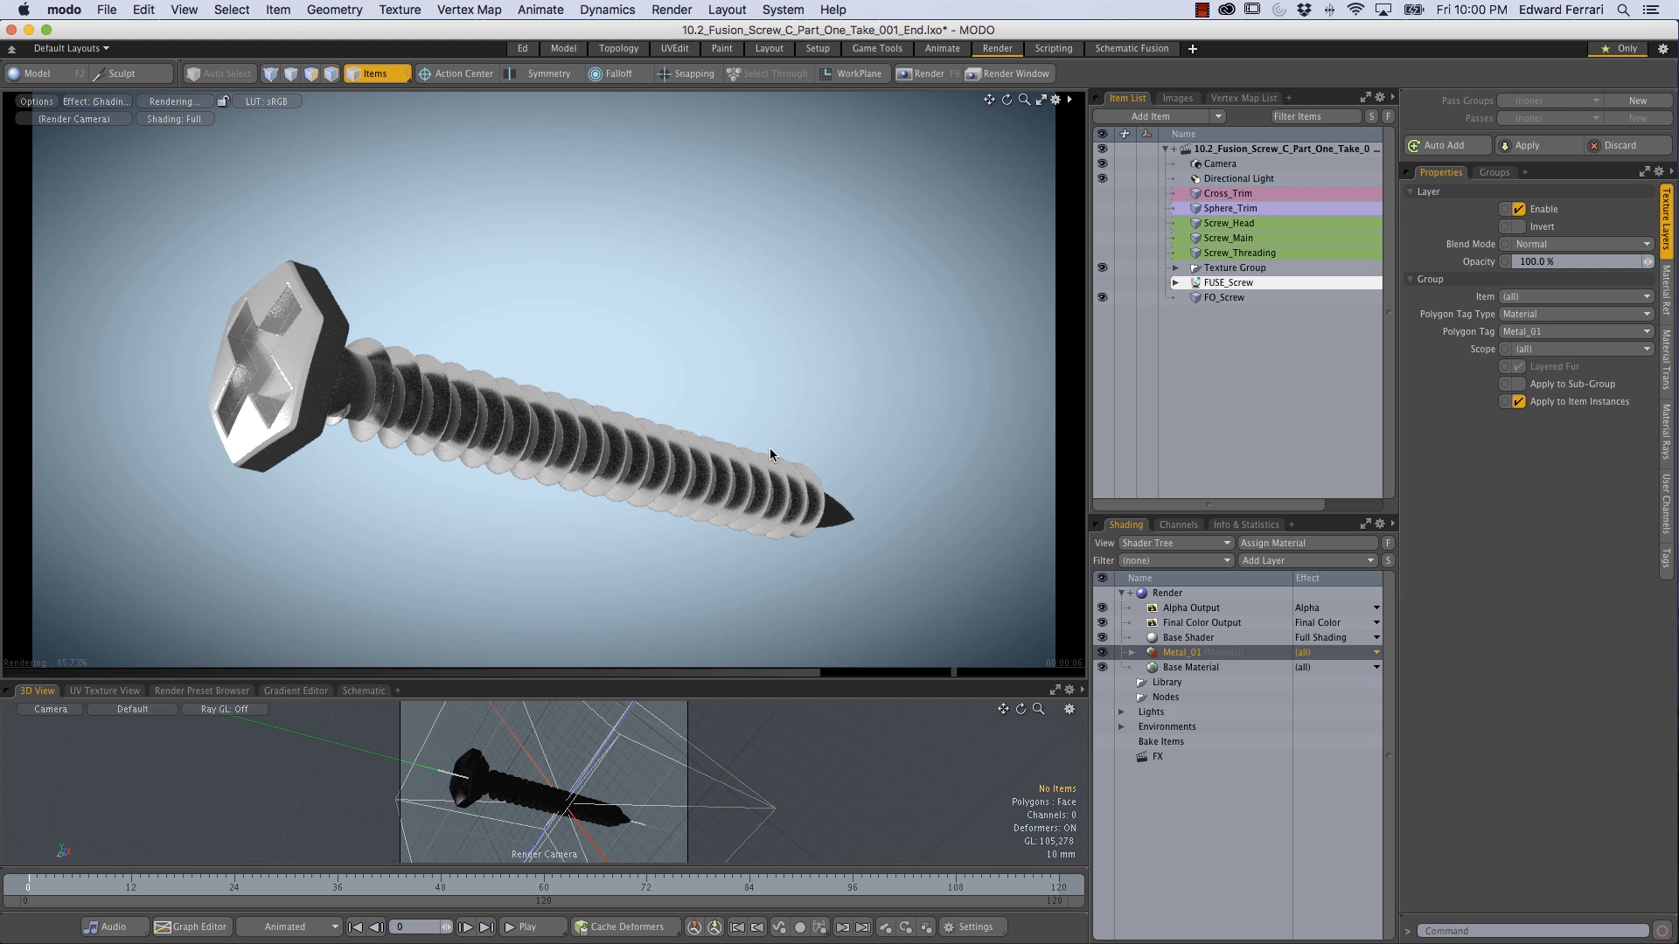
left_click_drag(708, 475, 634, 427, "alt")
left_click_drag(532, 441, 694, 323, "alt")
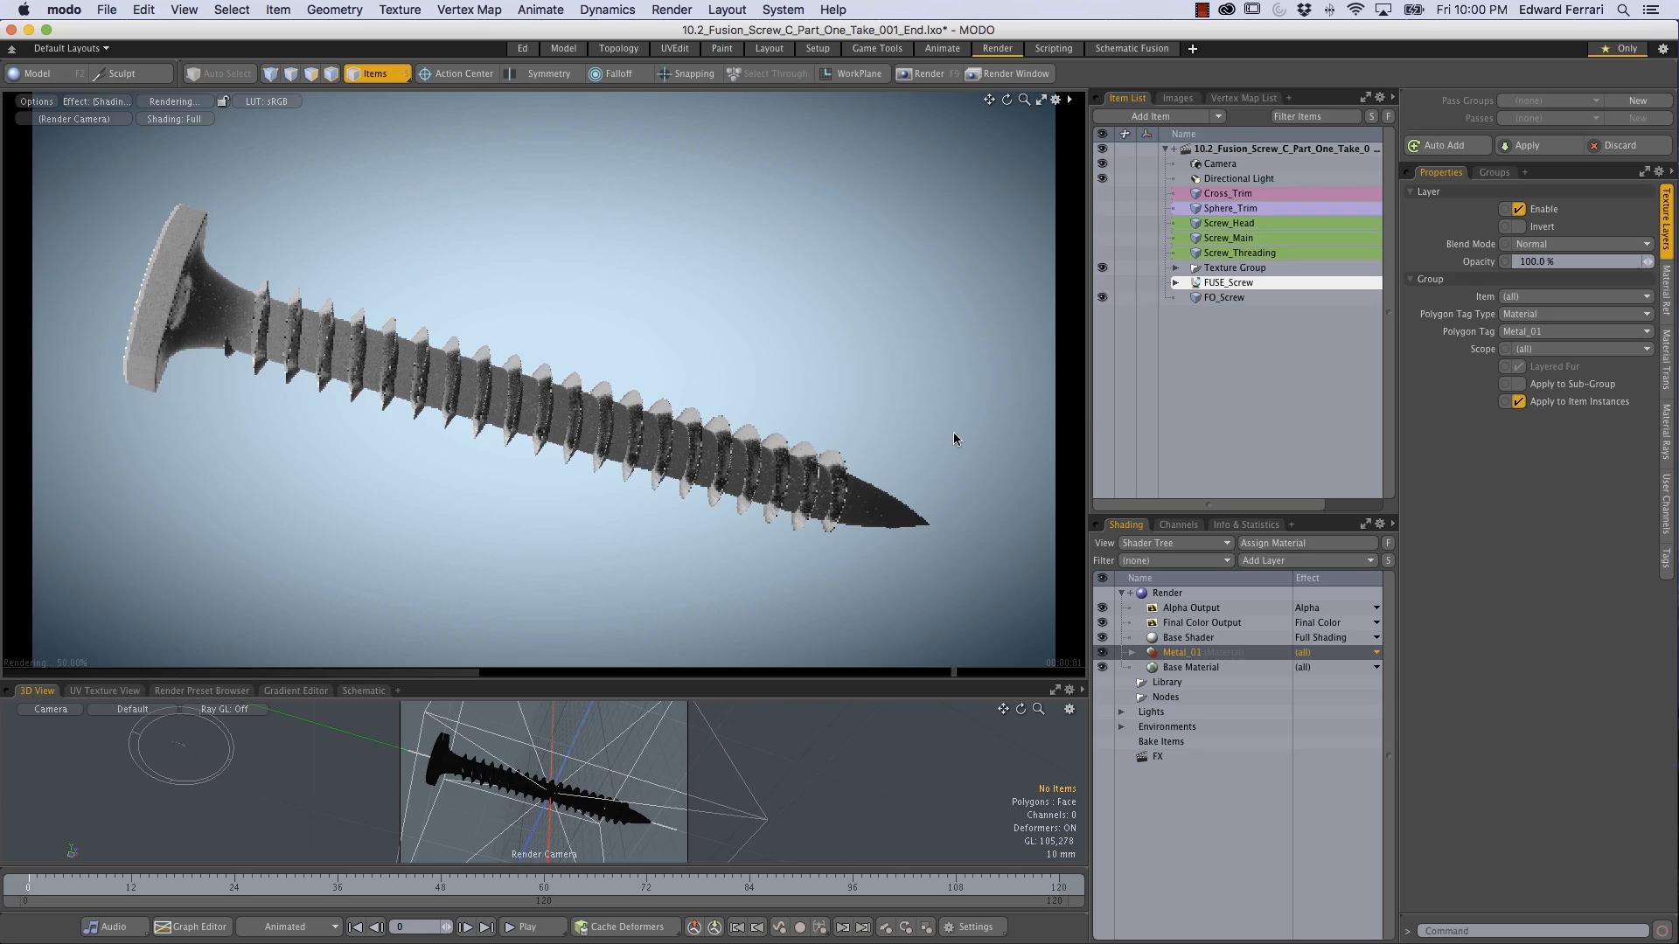